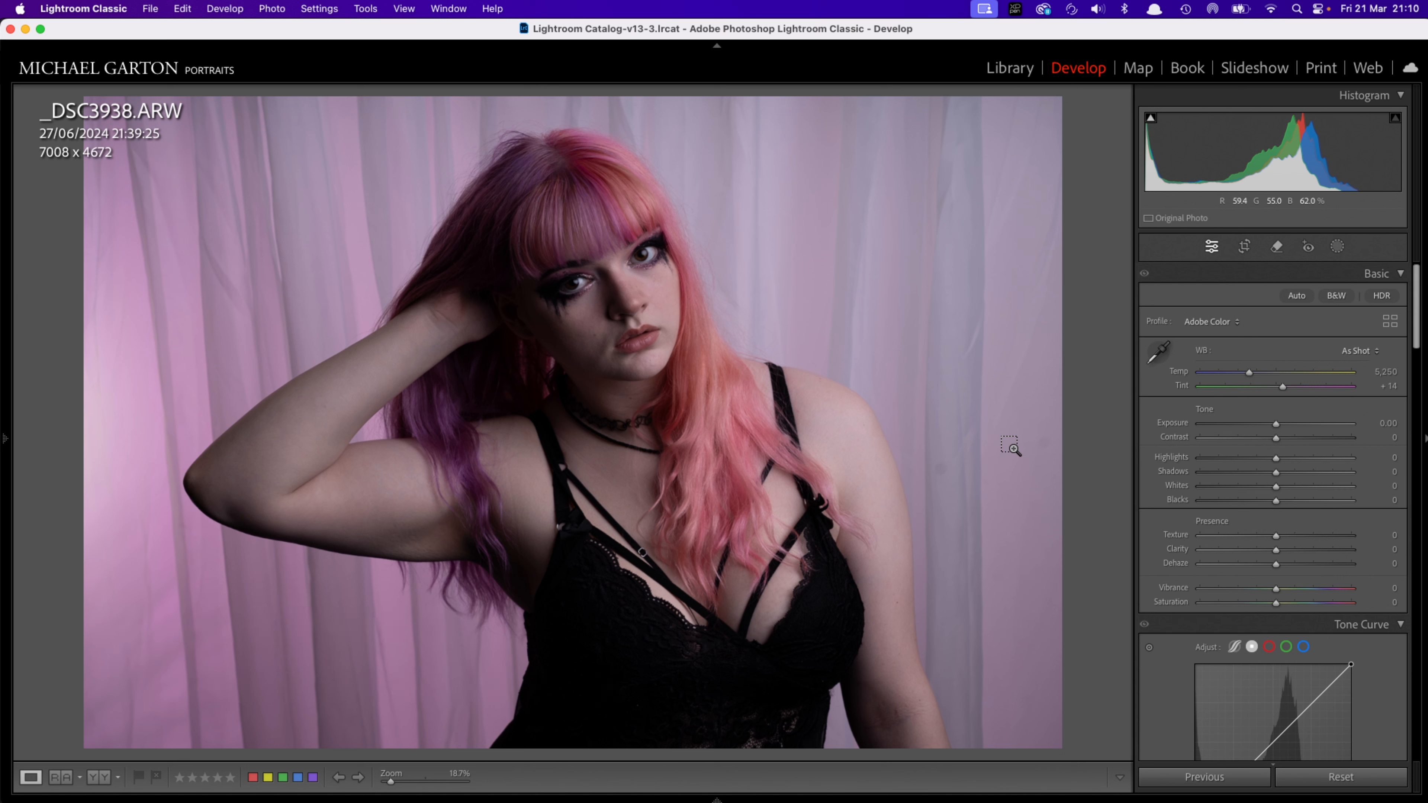
# Create a virtual copy of the portrait and set its white balance to Flash
pyautogui.press('super+apostrophe')
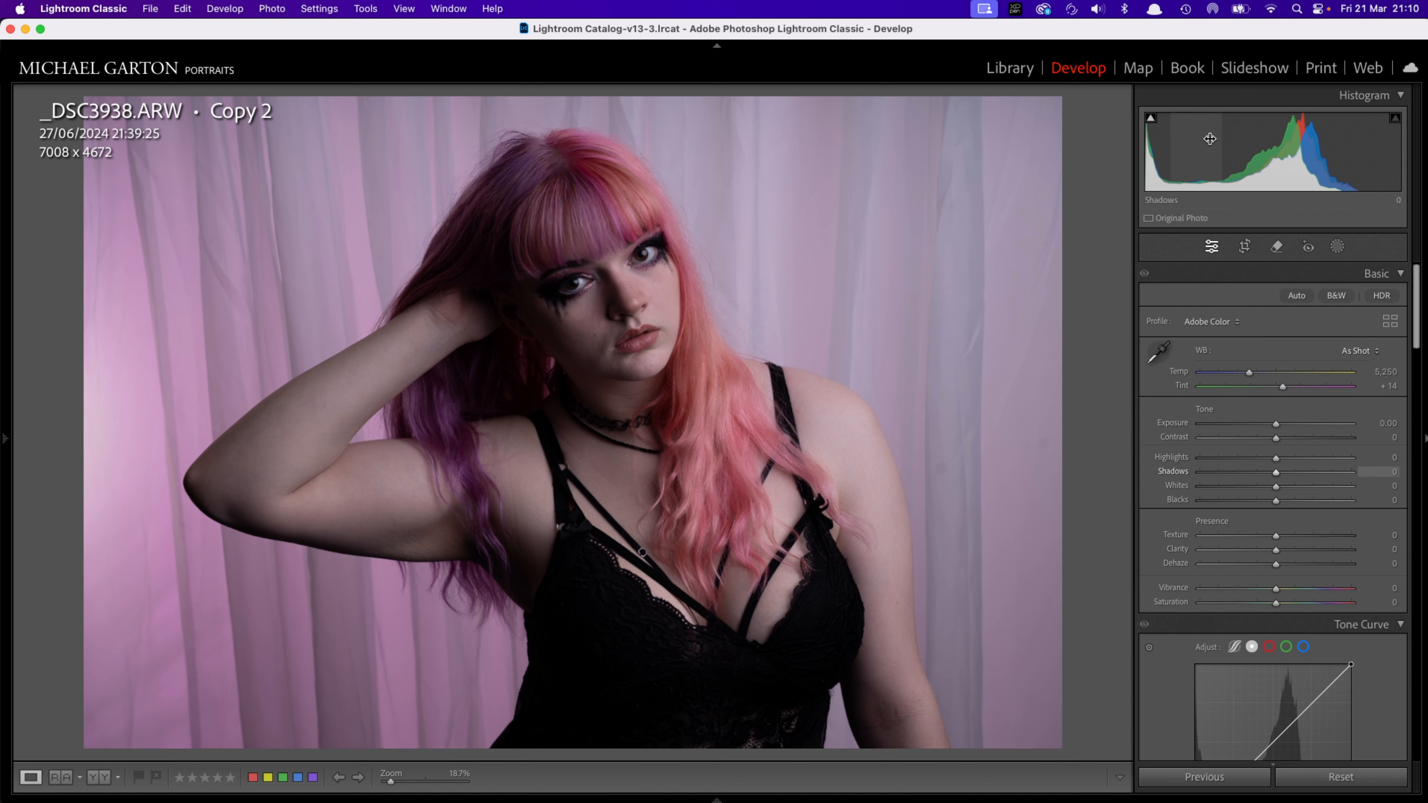
pyautogui.click(1357, 353)
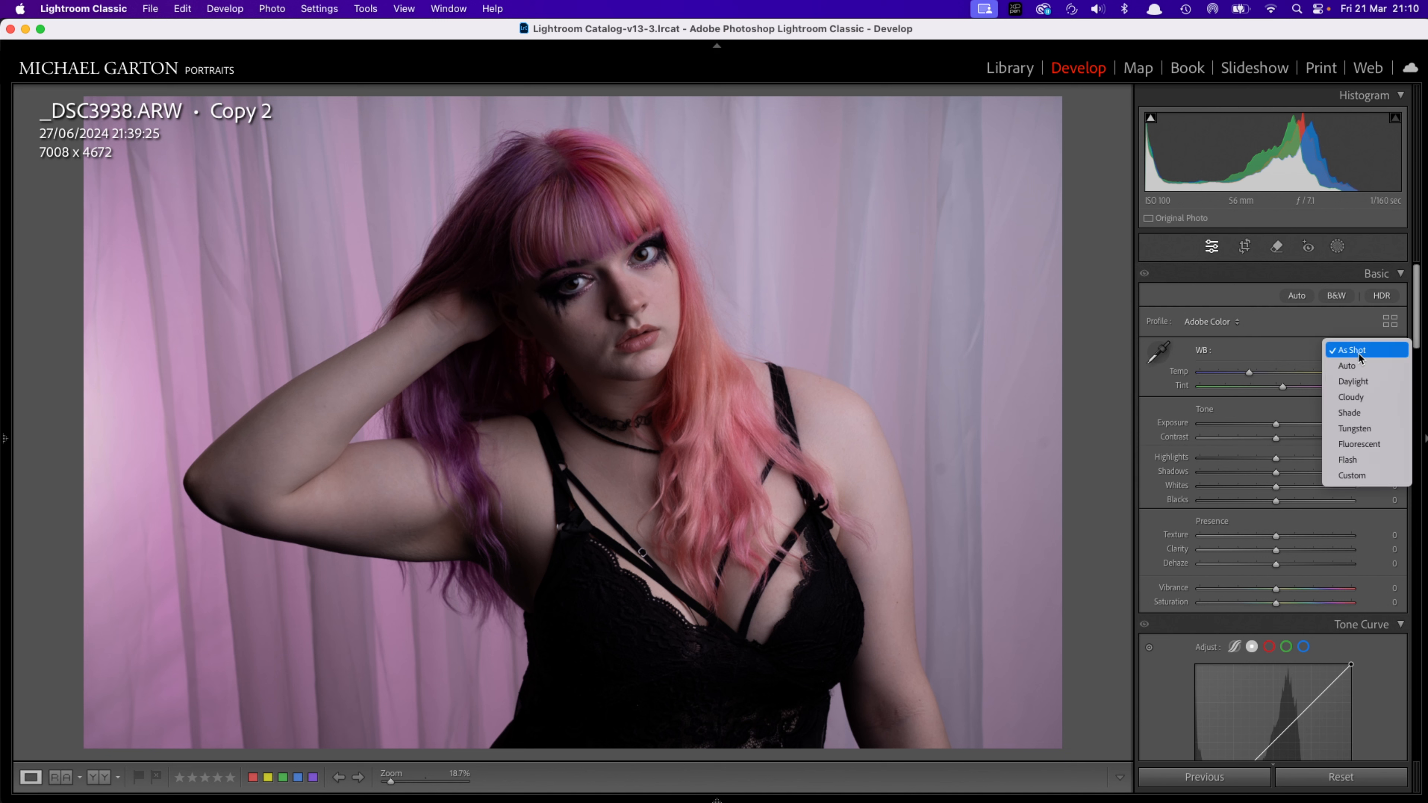
pyautogui.click(1351, 461)
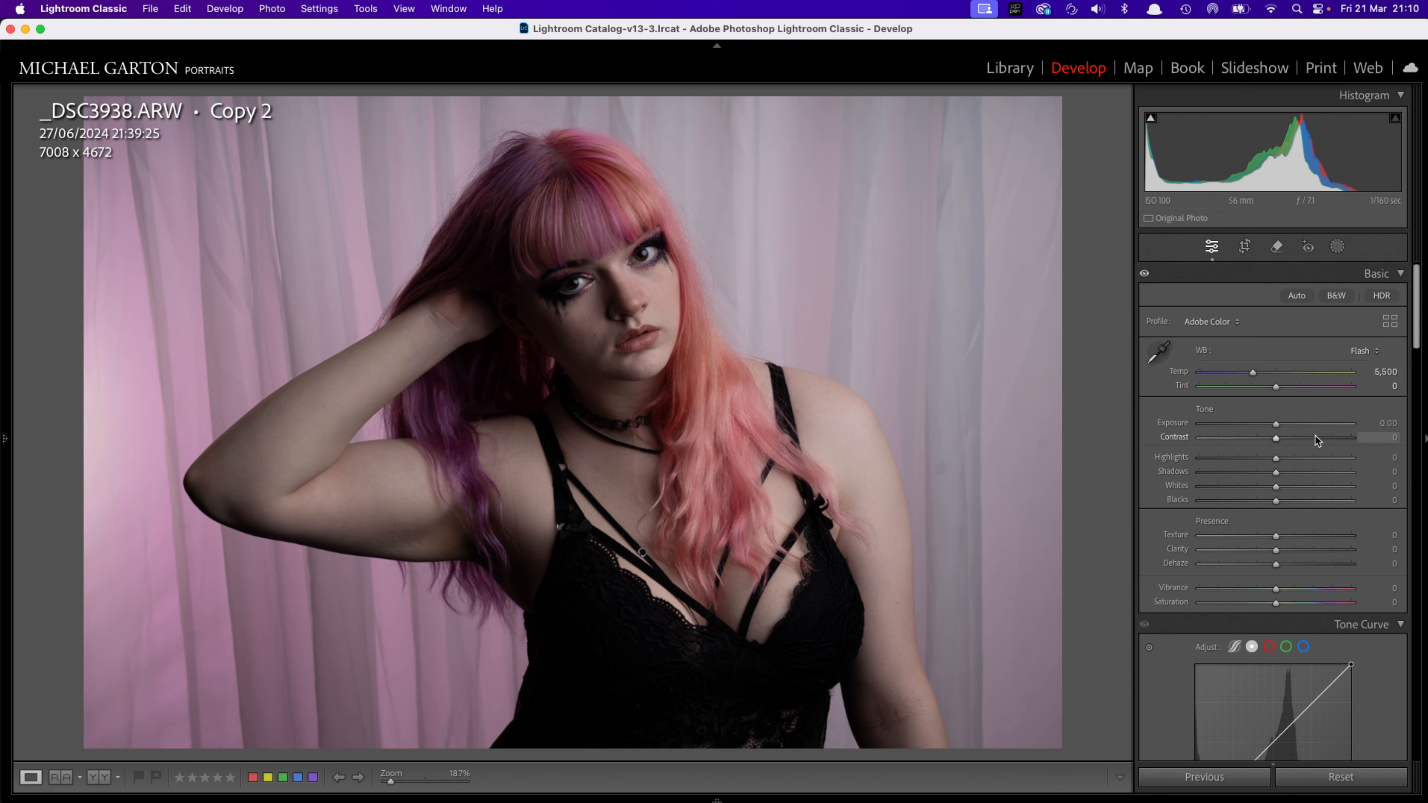
# Set Highlights to -17, Shadows to +53, Whites to +21, Blacks to -7 and Vibrance to +63
pyautogui.scroll(-2, 1345, 366)
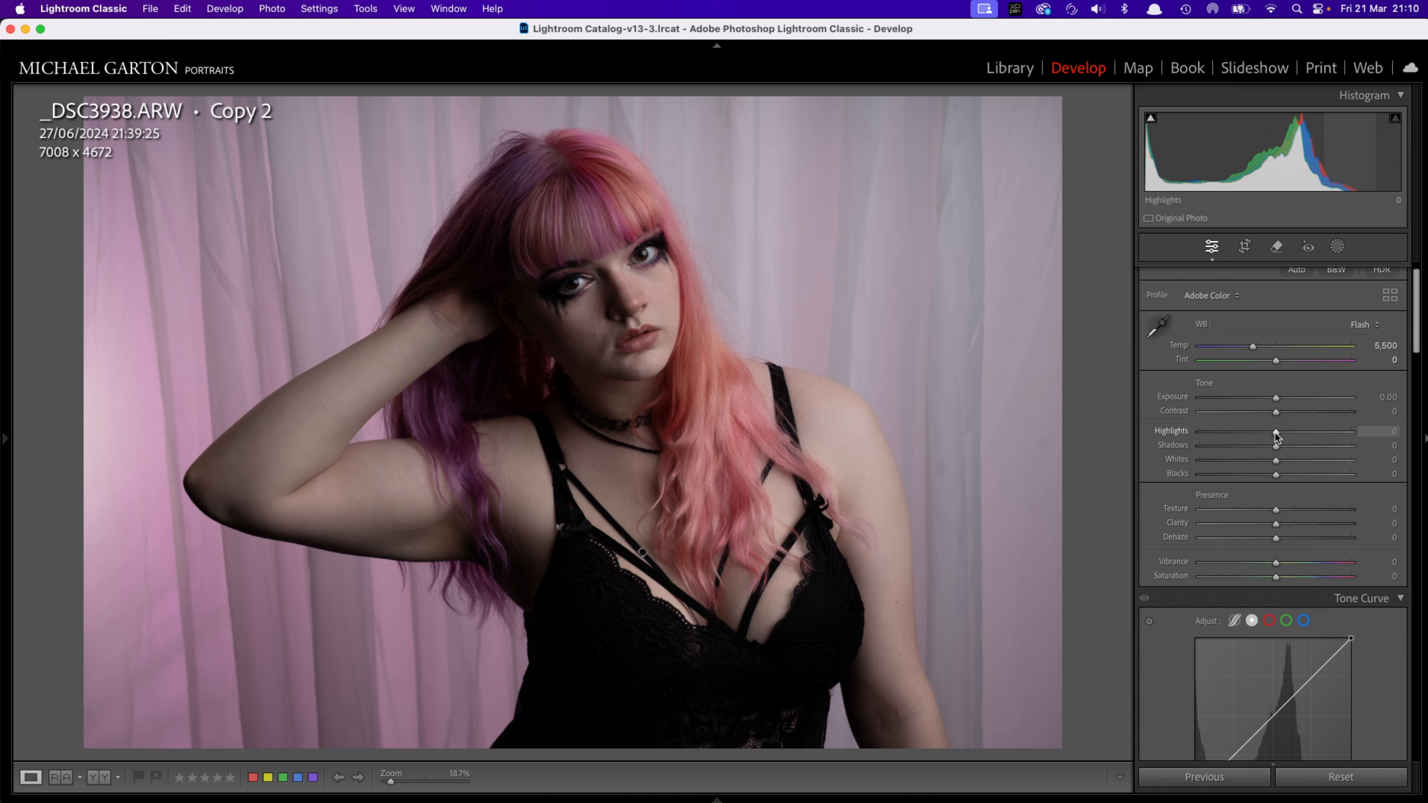
pyautogui.moveTo(1276, 434); pyautogui.dragTo(1261, 440)
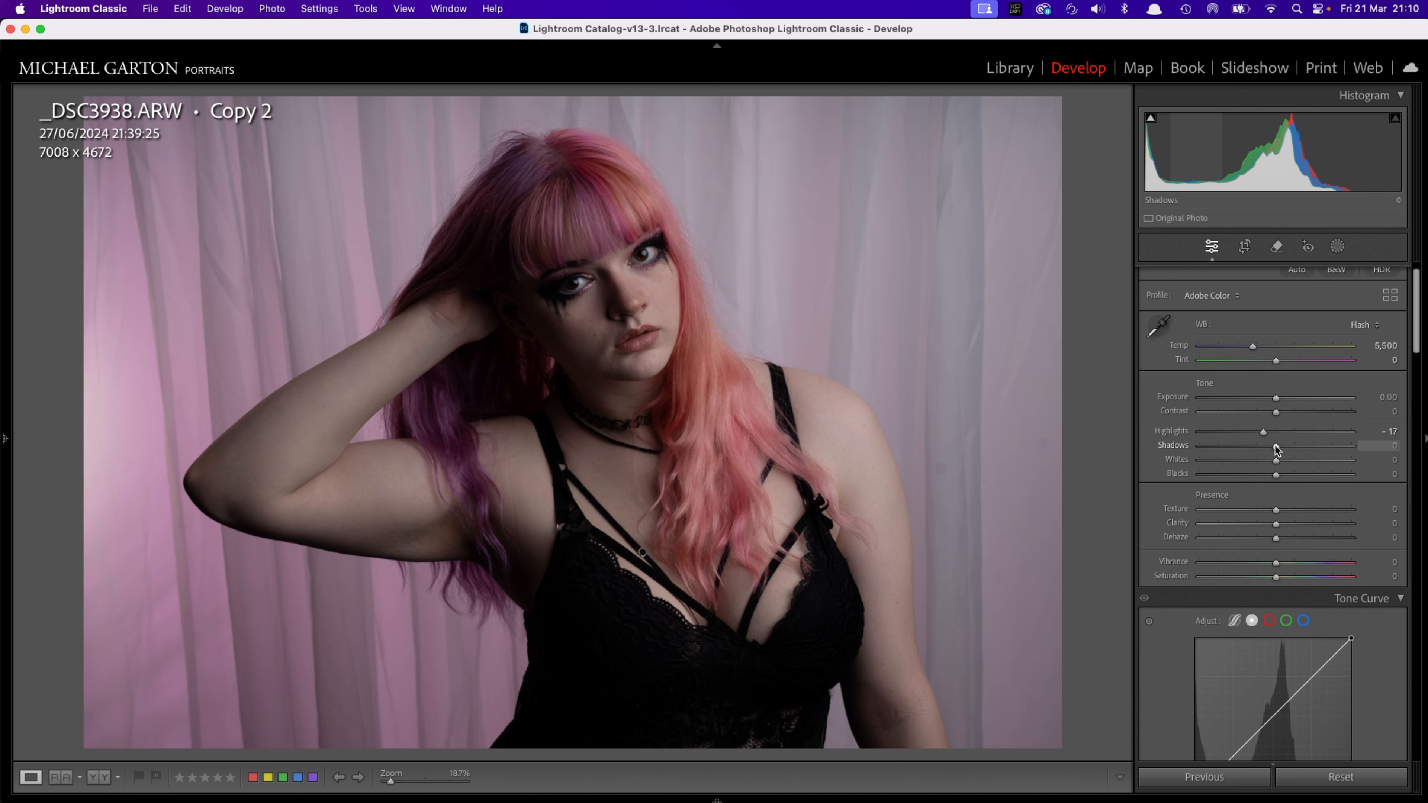
pyautogui.moveTo(1275, 449); pyautogui.dragTo(1316, 452)
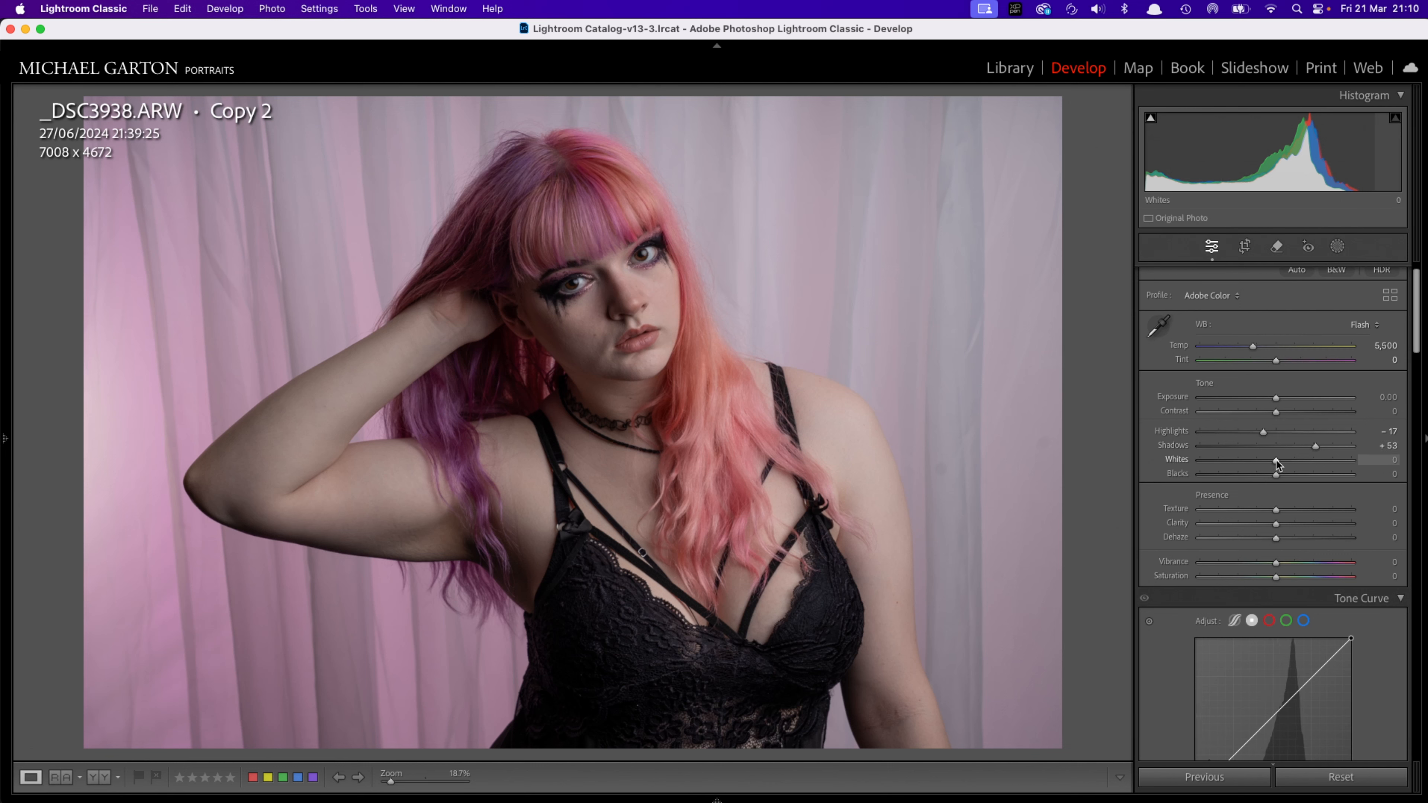
pyautogui.moveTo(1278, 462)
pyautogui.mouseDown()
pyautogui.moveTo(1292, 467)
pyautogui.moveTo(1269, 480)
pyautogui.mouseUp()
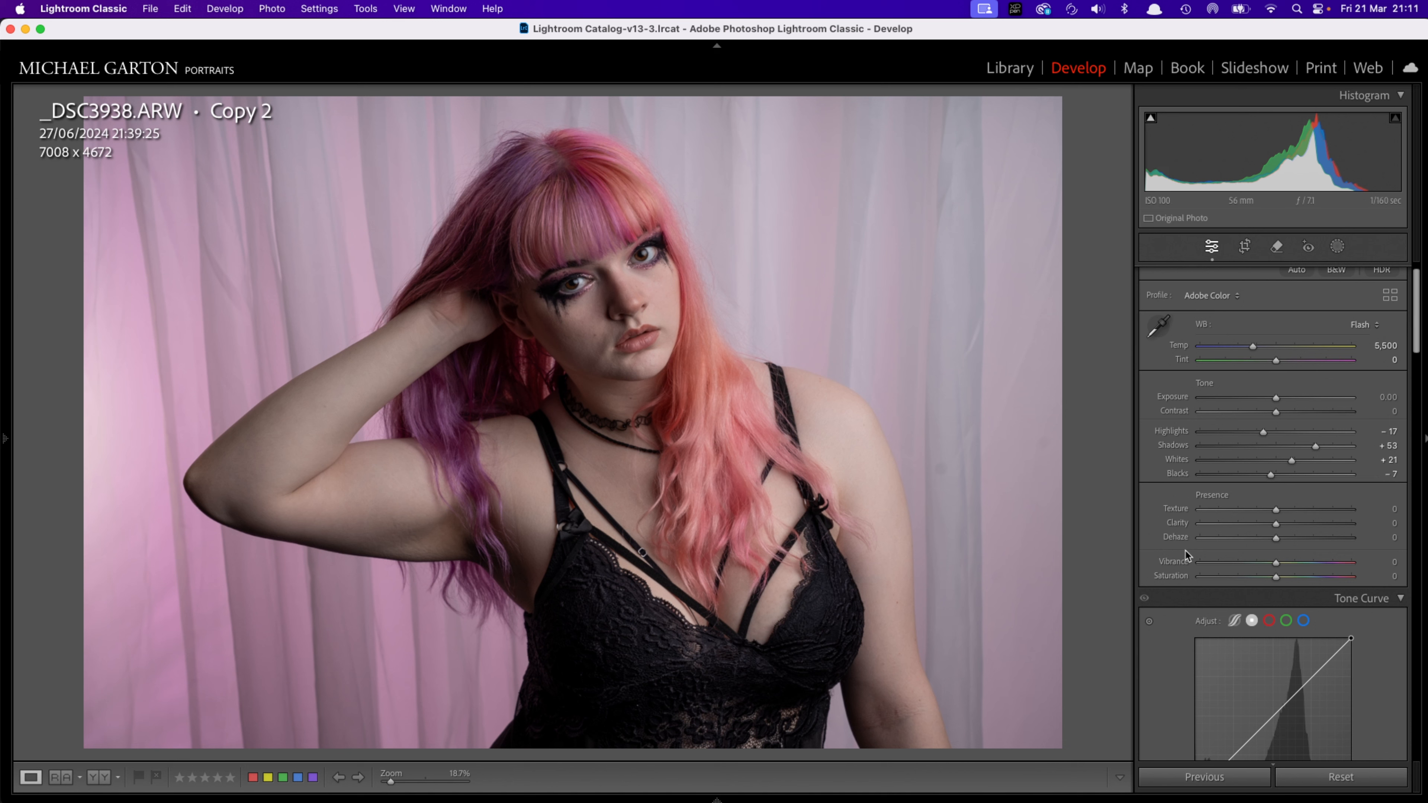
pyautogui.moveTo(1416, 321); pyautogui.dragTo(1421, 337)
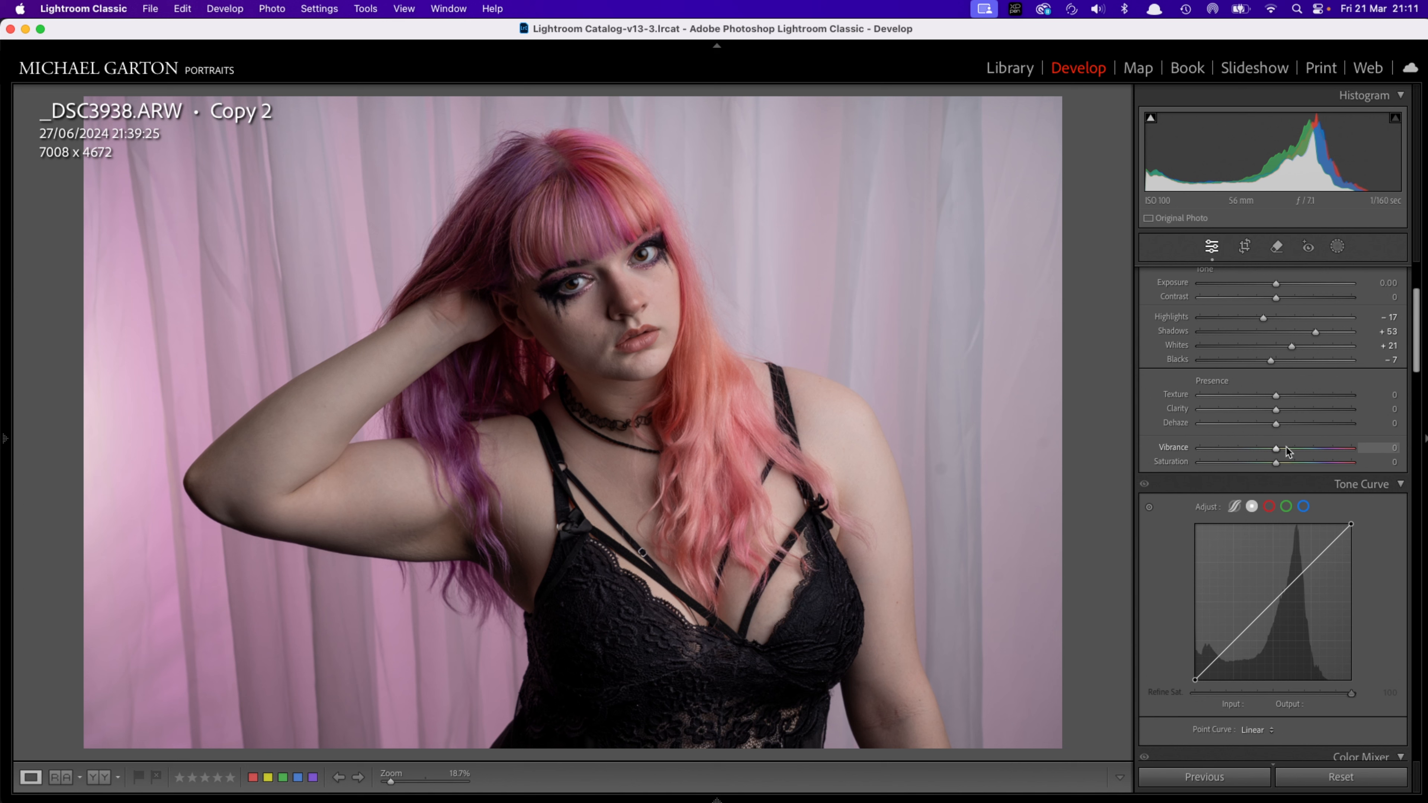
pyautogui.moveTo(1276, 455); pyautogui.dragTo(1323, 461)
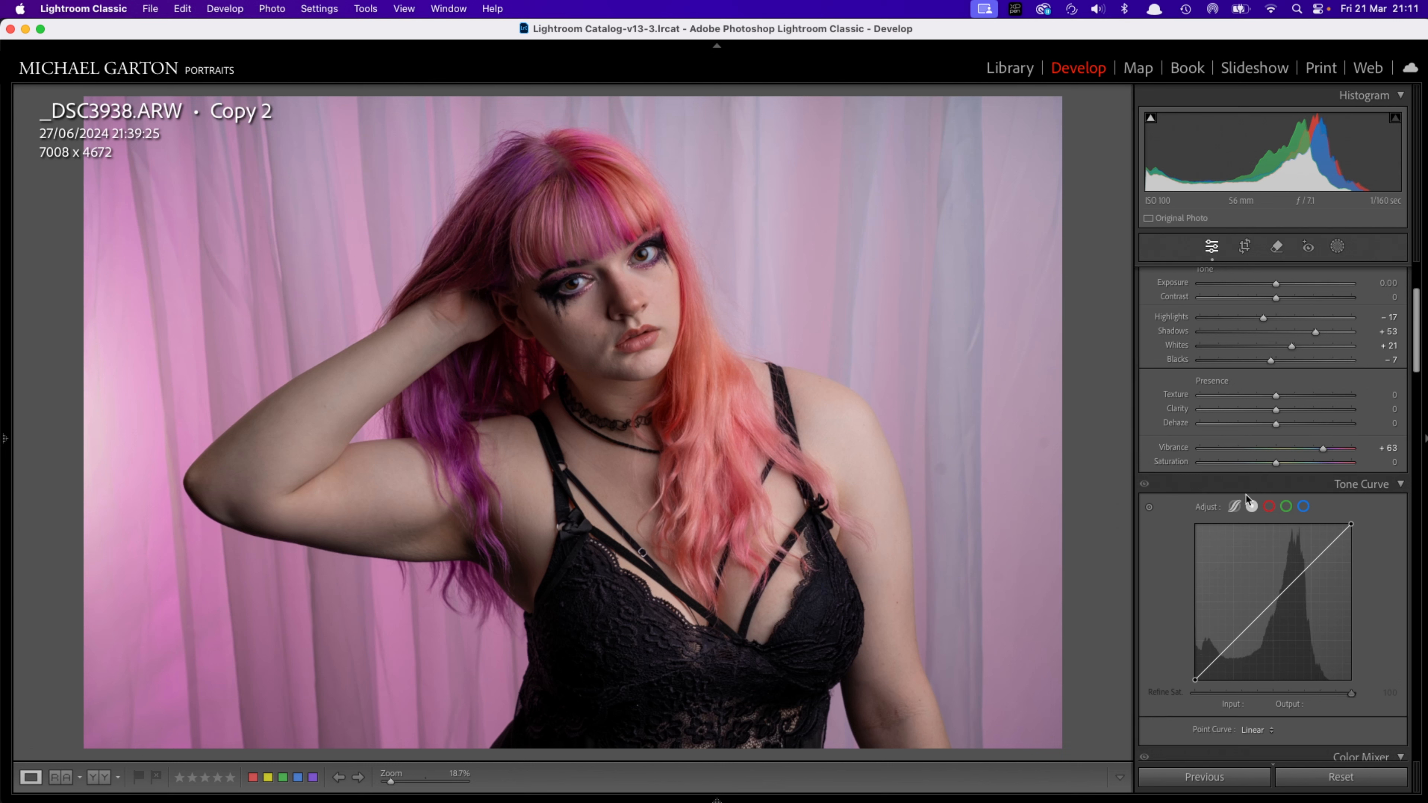
# Try a control point at the middle of the tone curve and delete it
pyautogui.scroll(-5, 1266, 498)
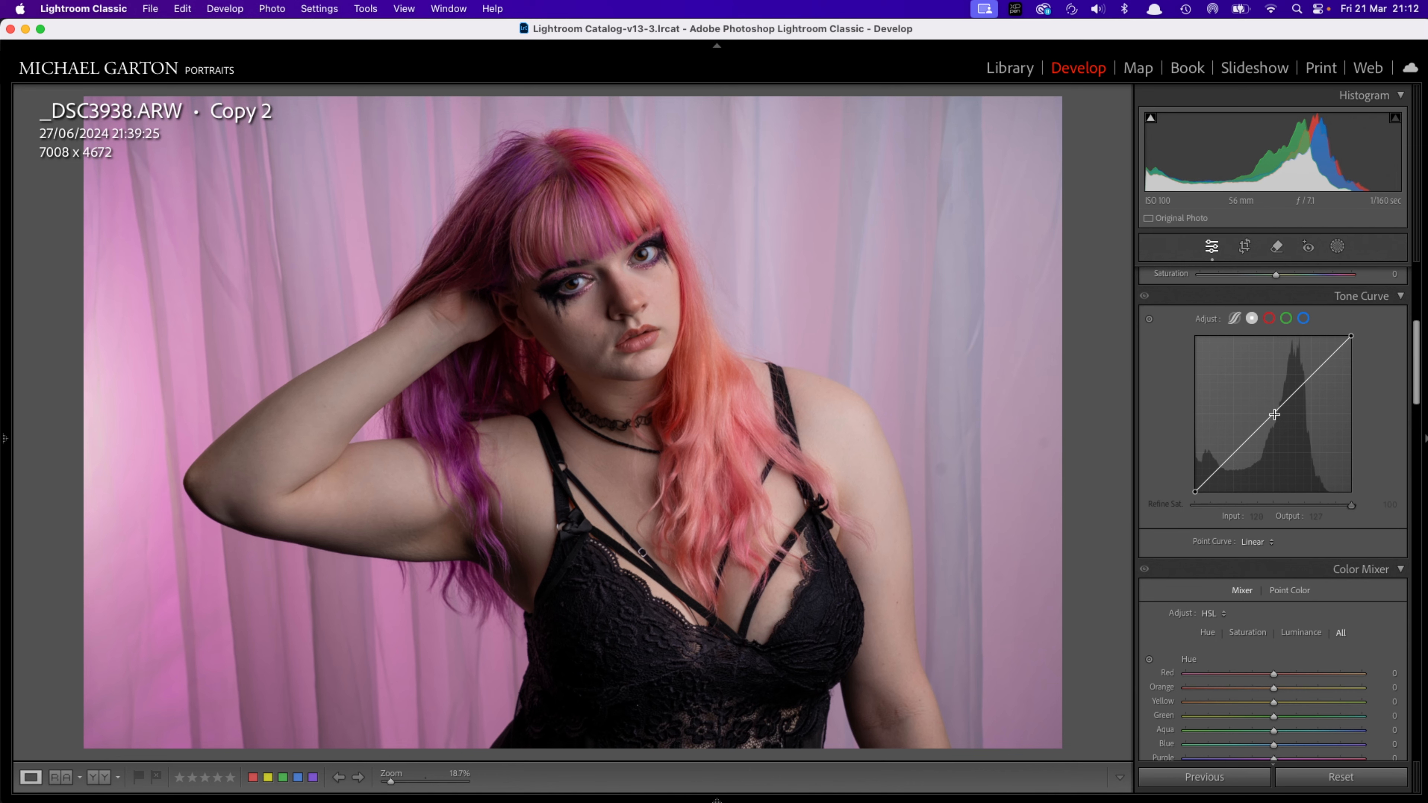
pyautogui.moveTo(1273, 412)
pyautogui.mouseDown()
pyautogui.moveTo(1284, 478)
pyautogui.moveTo(1305, 491)
pyautogui.moveTo(1276, 417)
pyautogui.mouseUp()
pyautogui.rightClick(1273, 414)
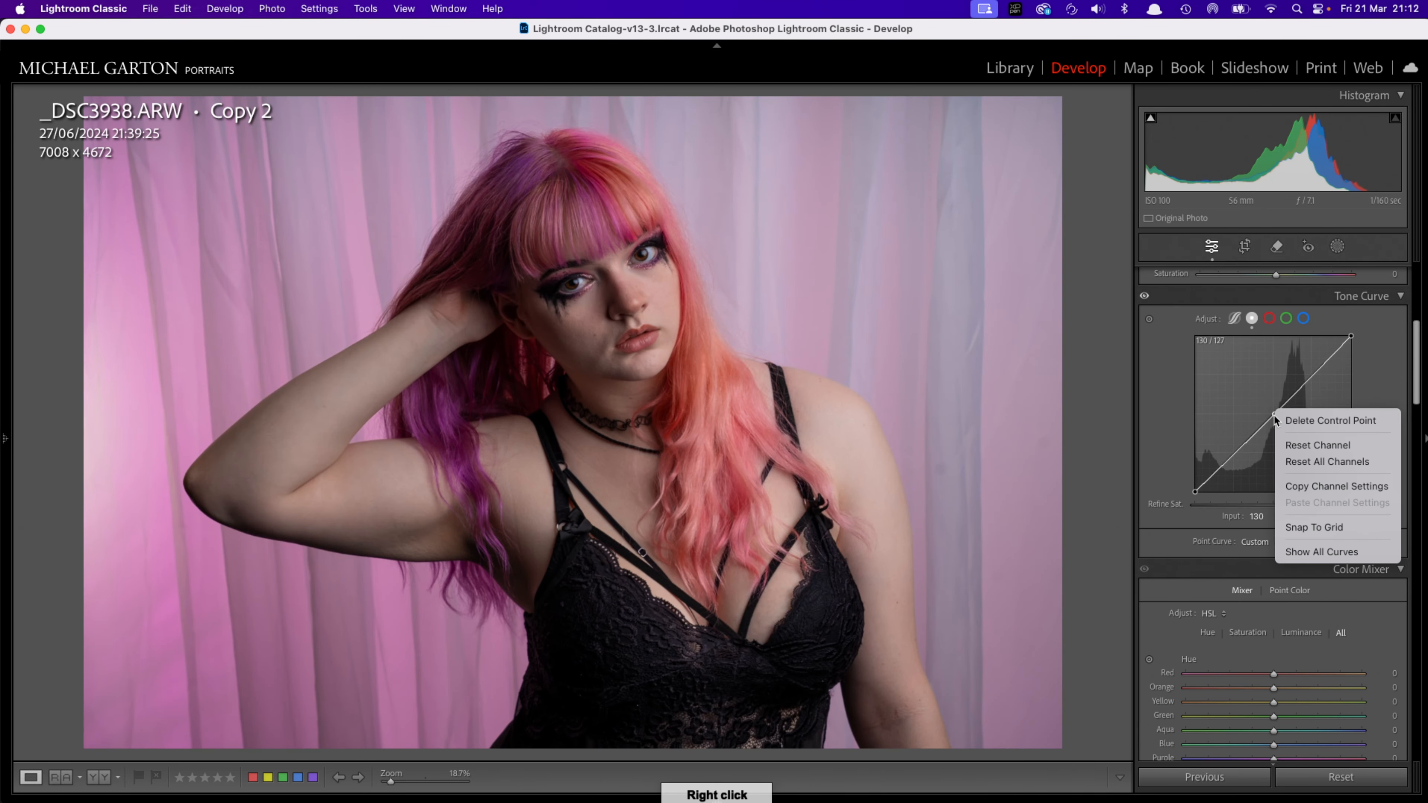
pyautogui.click(1287, 420)
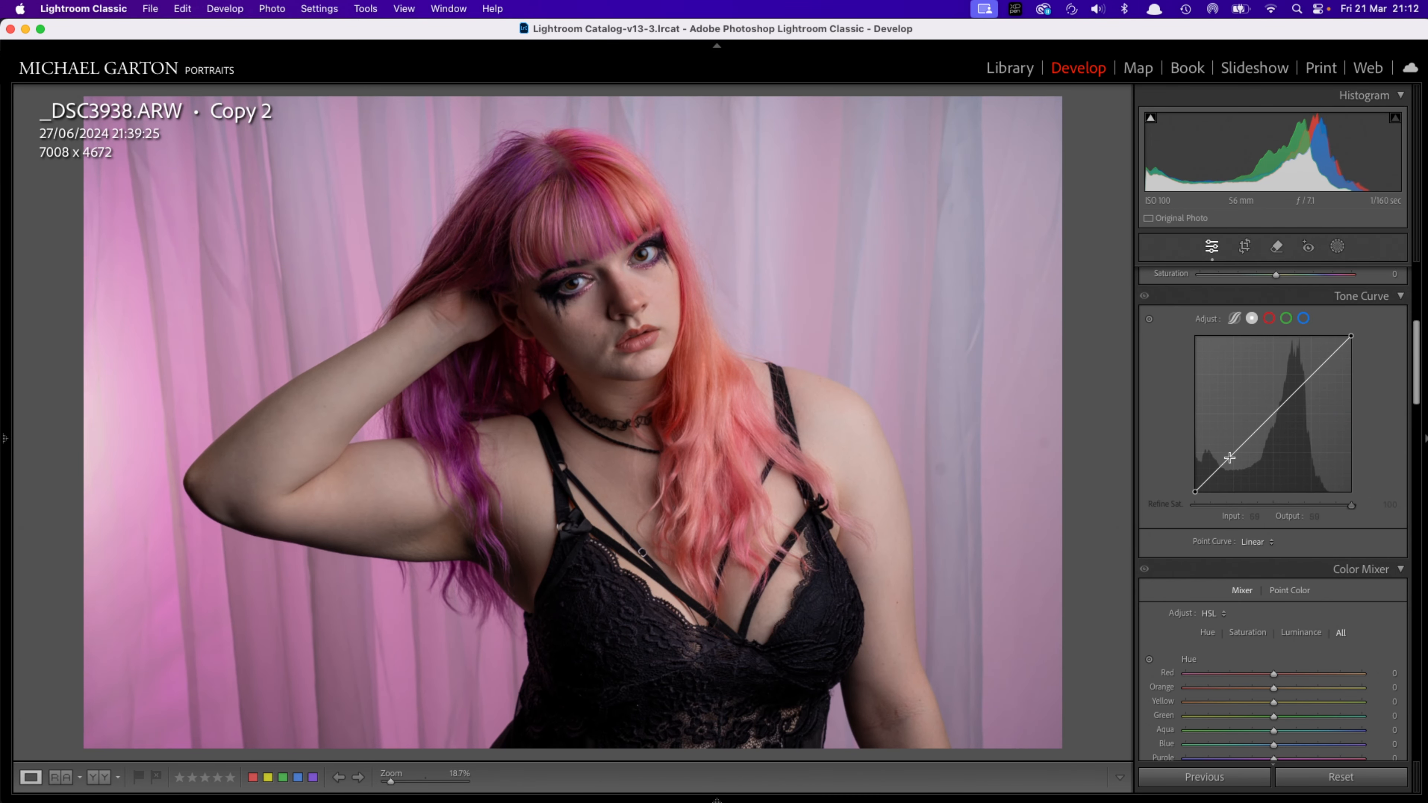
# Shape a gentle S-curve on the tone curve with shadow, midtone and highlight points, placing the highlight point at input 188, output 198
pyautogui.click(1232, 453)
pyautogui.click(1272, 414)
pyautogui.click(1310, 374)
pyautogui.moveTo(1233, 452); pyautogui.dragTo(1308, 397)
pyautogui.rightClick(1308, 396)
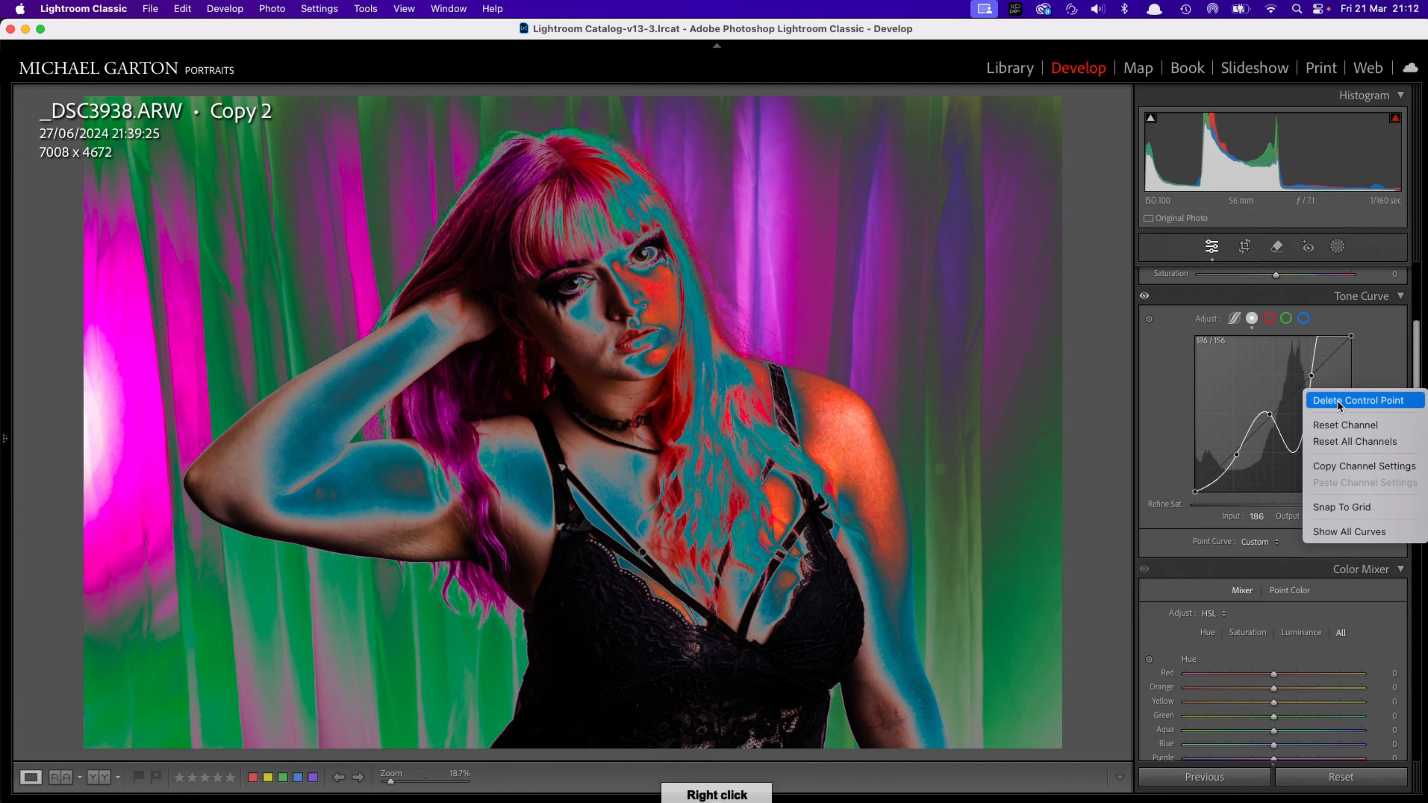
pyautogui.click(1338, 401)
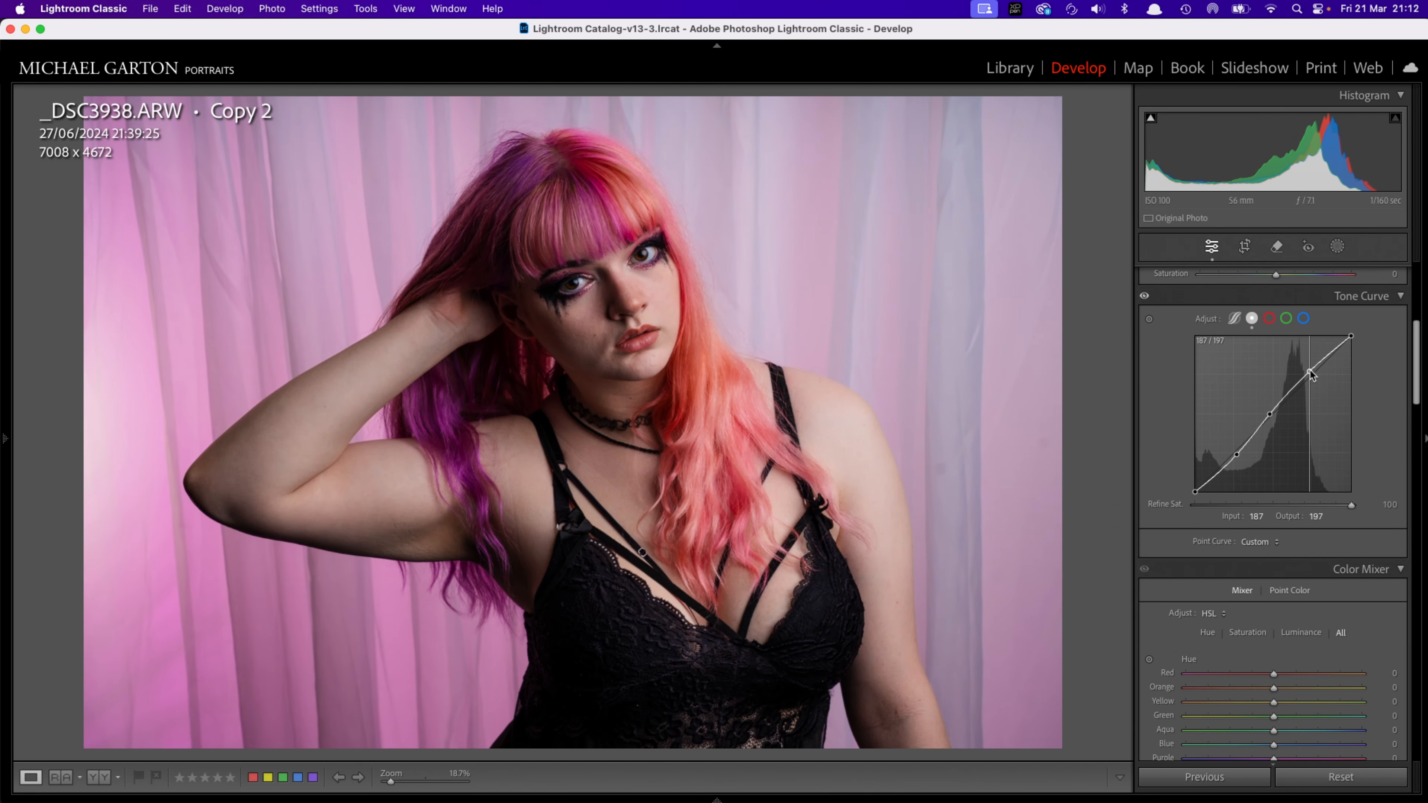
pyautogui.click(1310, 371)
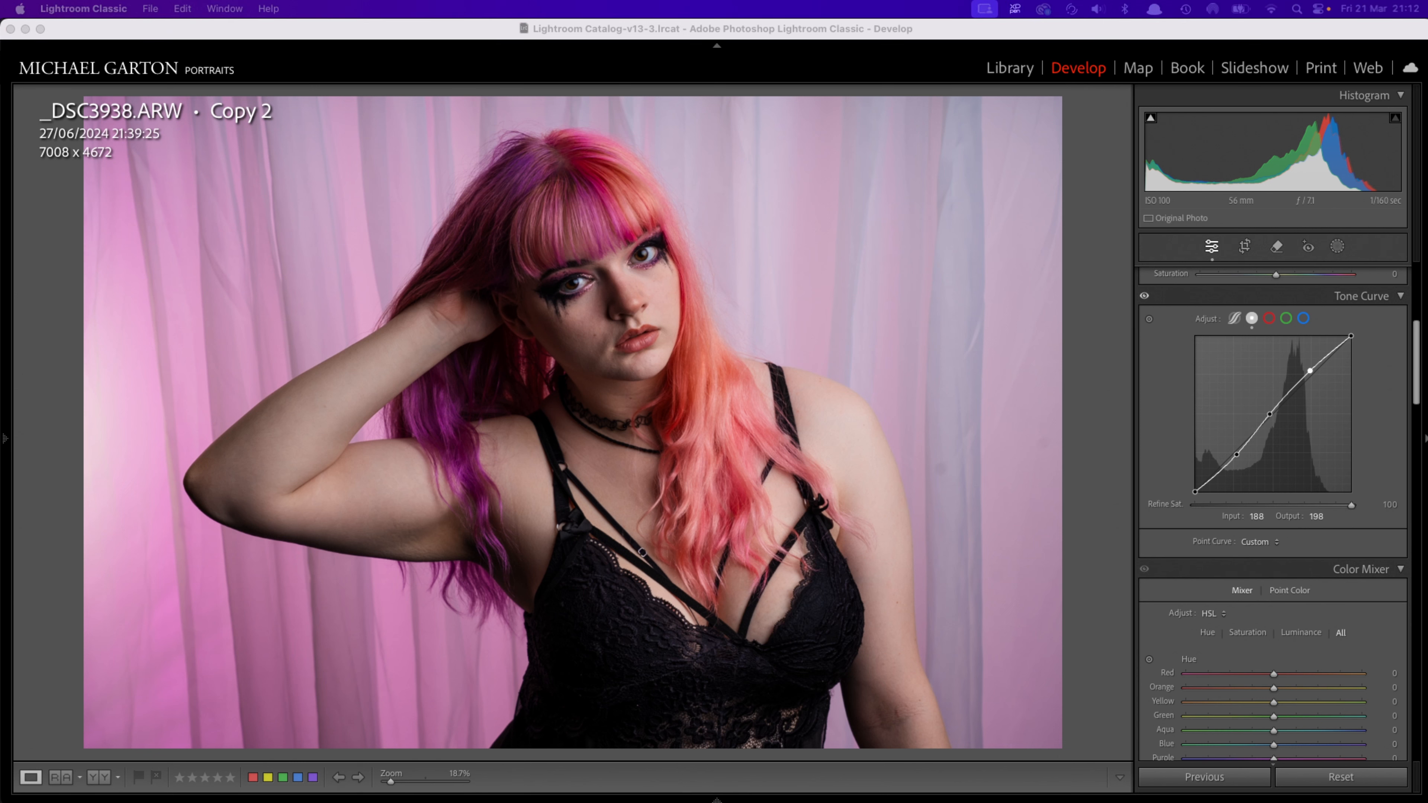
# Compare the portrait without and with the lens profile corrections, leaving them enabled
pyautogui.moveTo(1417, 365); pyautogui.dragTo(1423, 523)
pyautogui.scroll(-10, 1172, 459)
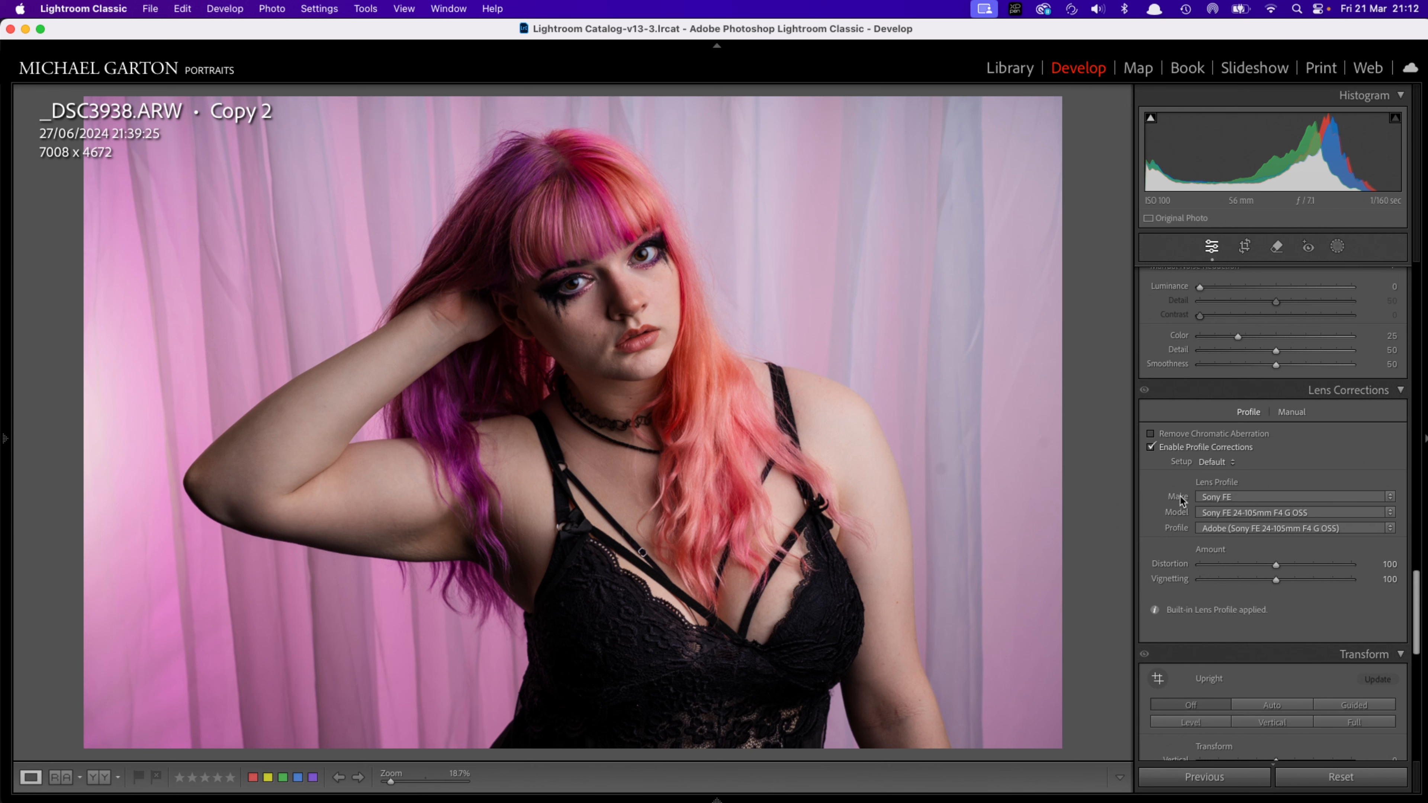
pyautogui.click(1150, 448)
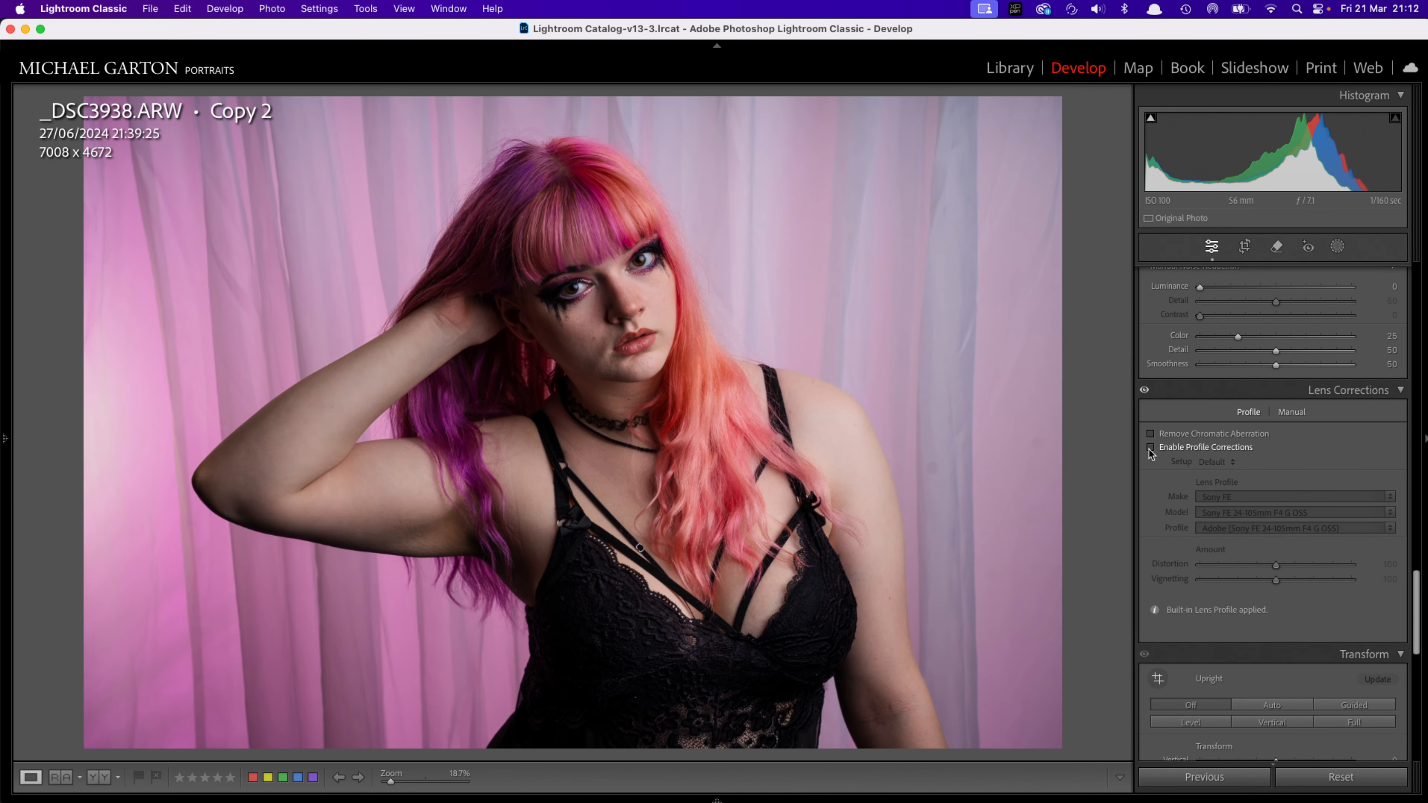
pyautogui.click(1150, 448)
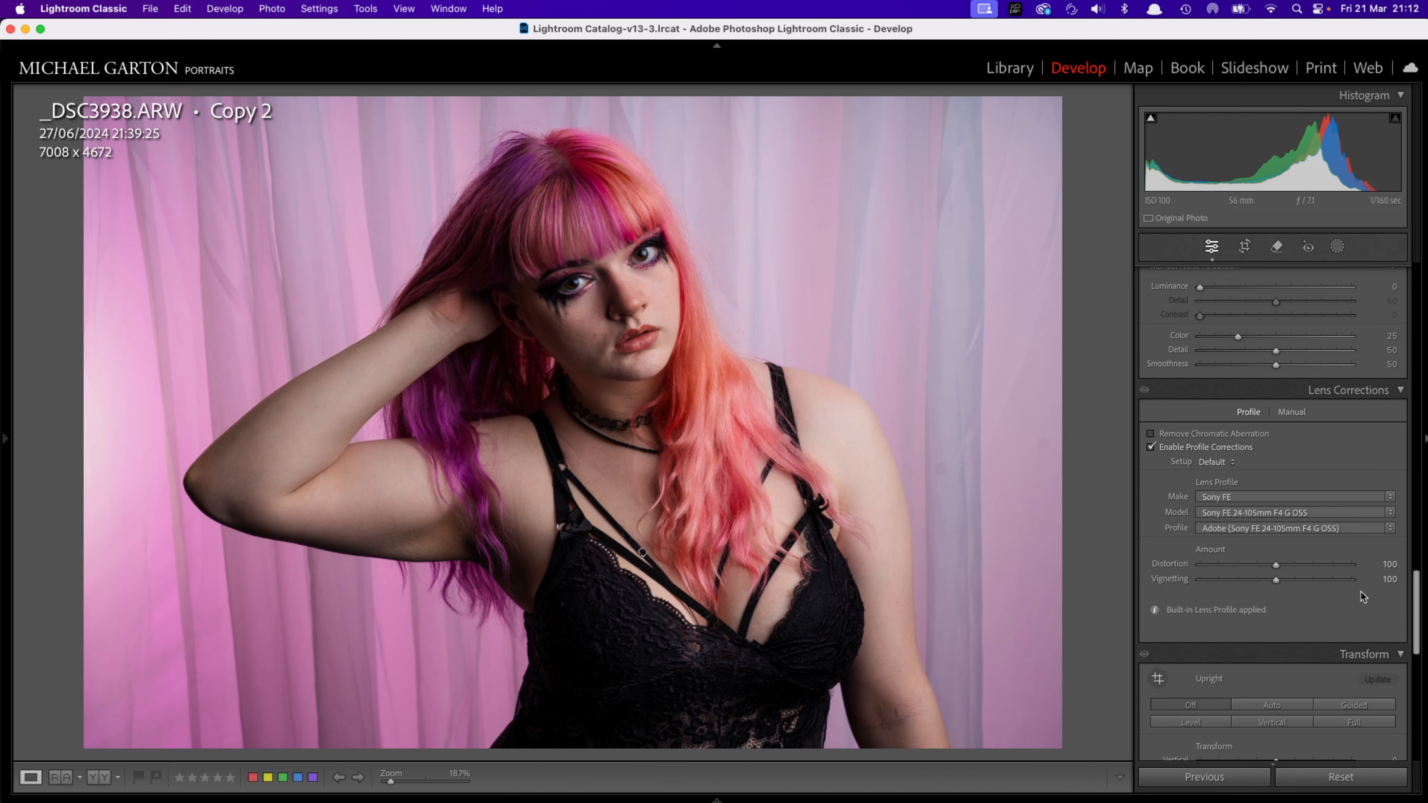
# Tint the shadows blue and the midtones slightly yellow-orange with the color grading wheels
pyautogui.moveTo(1415, 603); pyautogui.dragTo(1415, 488)
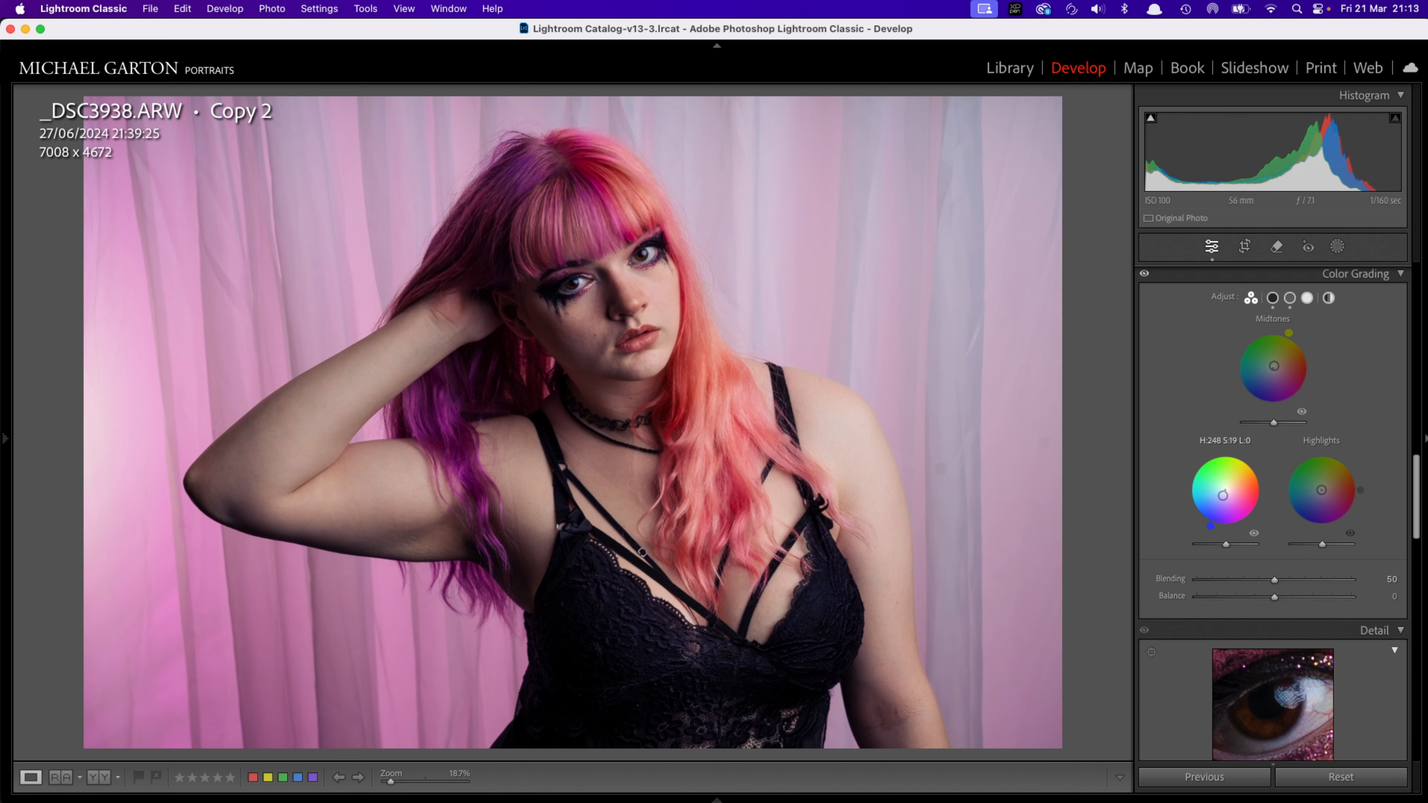
pyautogui.moveTo(1222, 495)
pyautogui.mouseDown()
pyautogui.moveTo(1210, 512)
pyautogui.moveTo(1220, 497)
pyautogui.mouseUp()
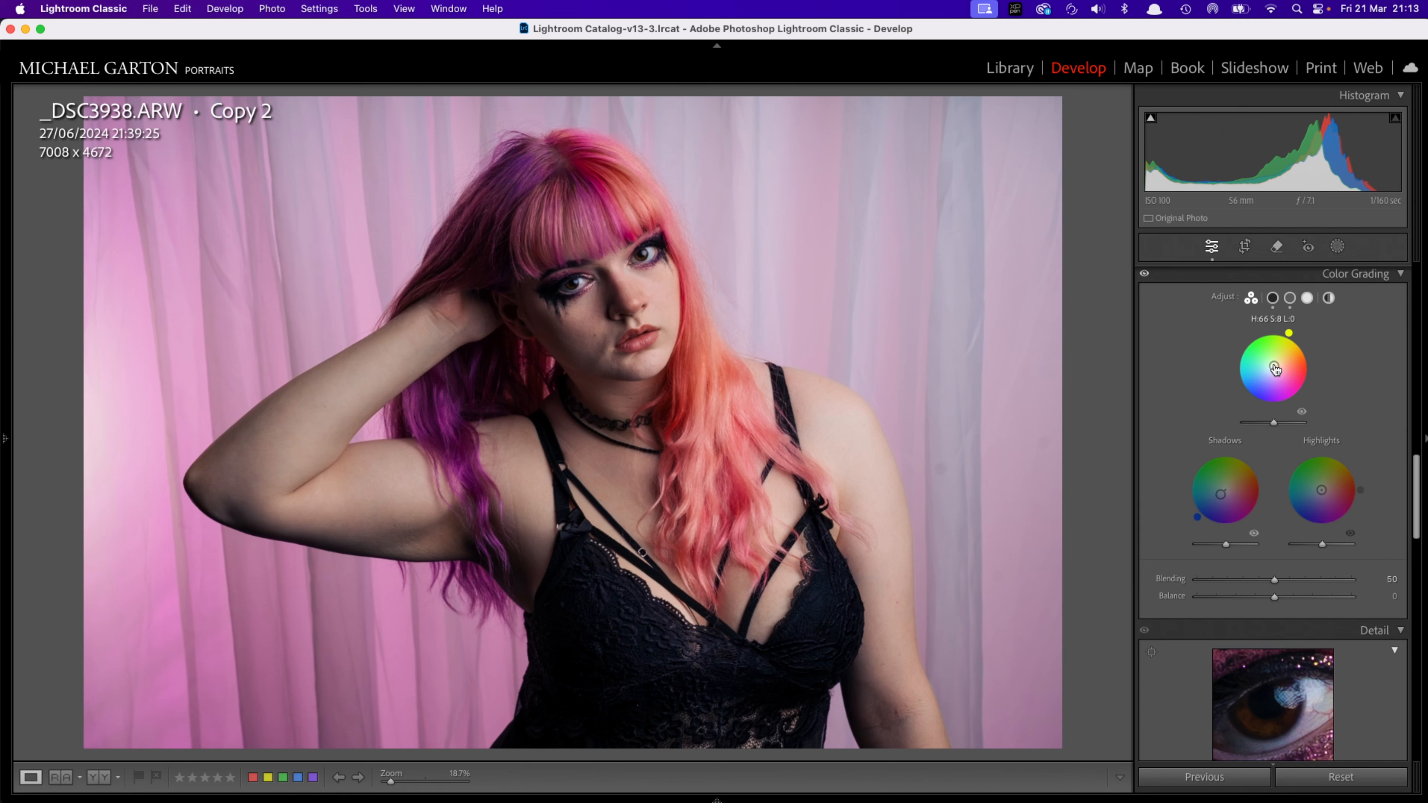
pyautogui.moveTo(1274, 369); pyautogui.dragTo(1276, 364)
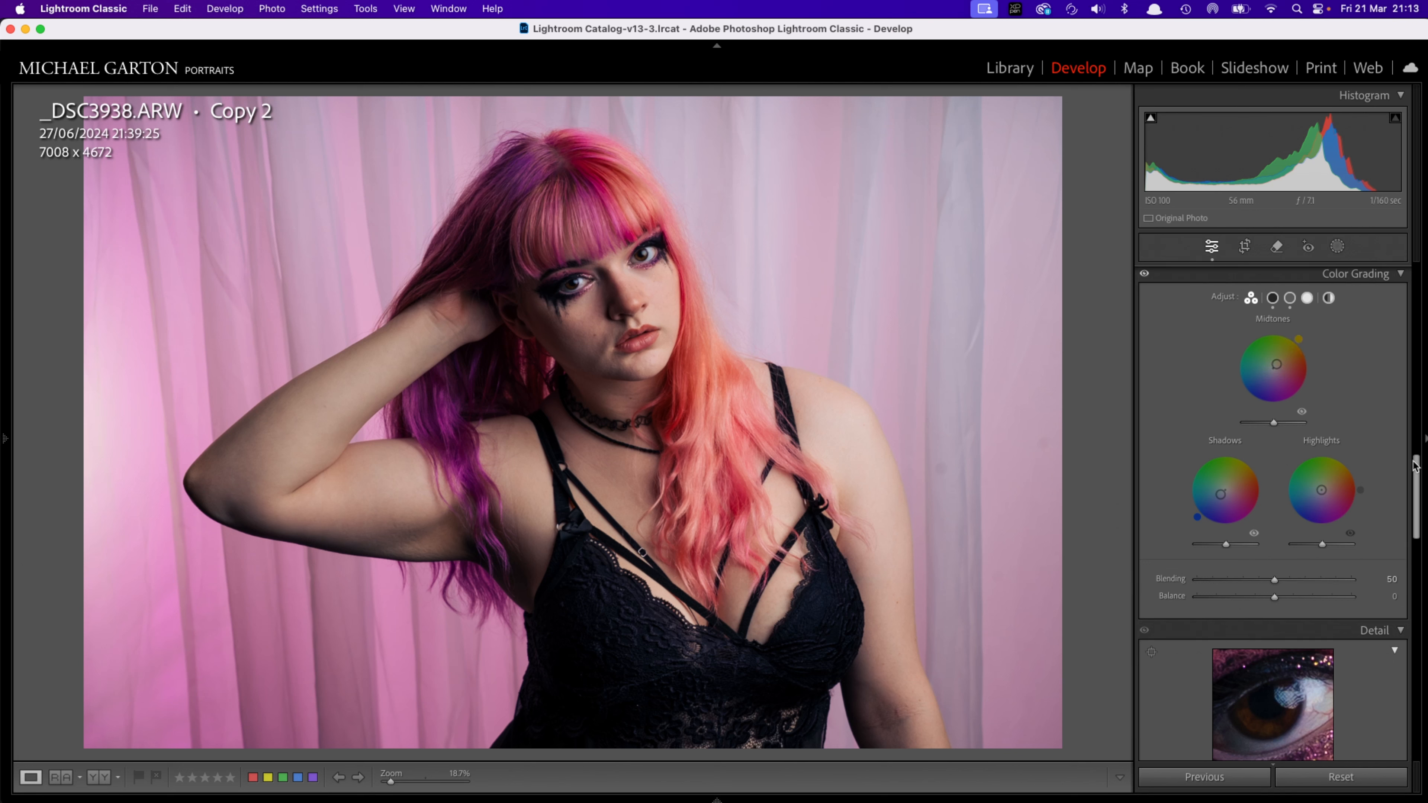
# Preview the sharpening mask, set Masking to 100 and raise the sharpening Amount
pyautogui.moveTo(1416, 471); pyautogui.dragTo(1413, 522)
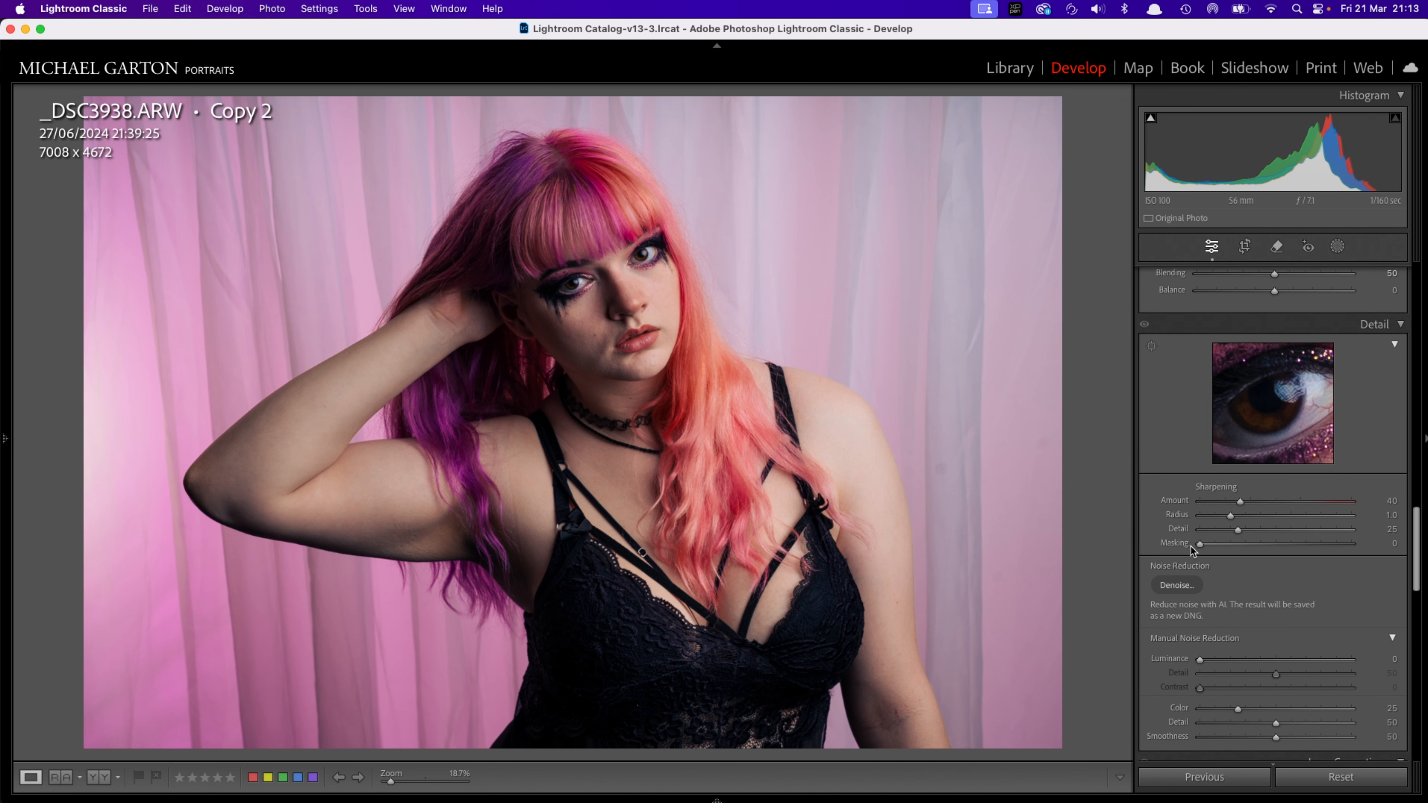
pyautogui.press('alt')
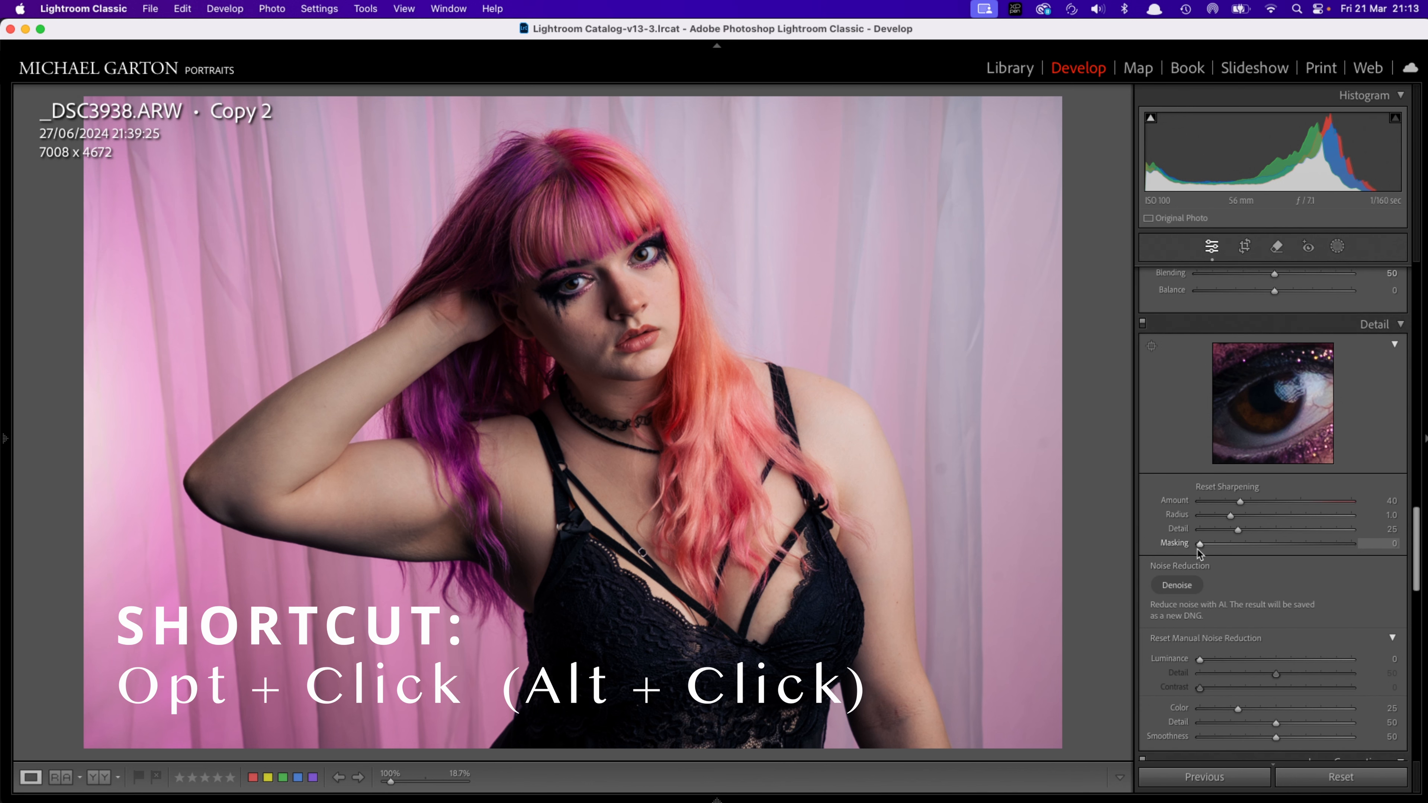
pyautogui.keyDown('alt'); pyautogui.click(1199, 544); pyautogui.keyUp('alt')
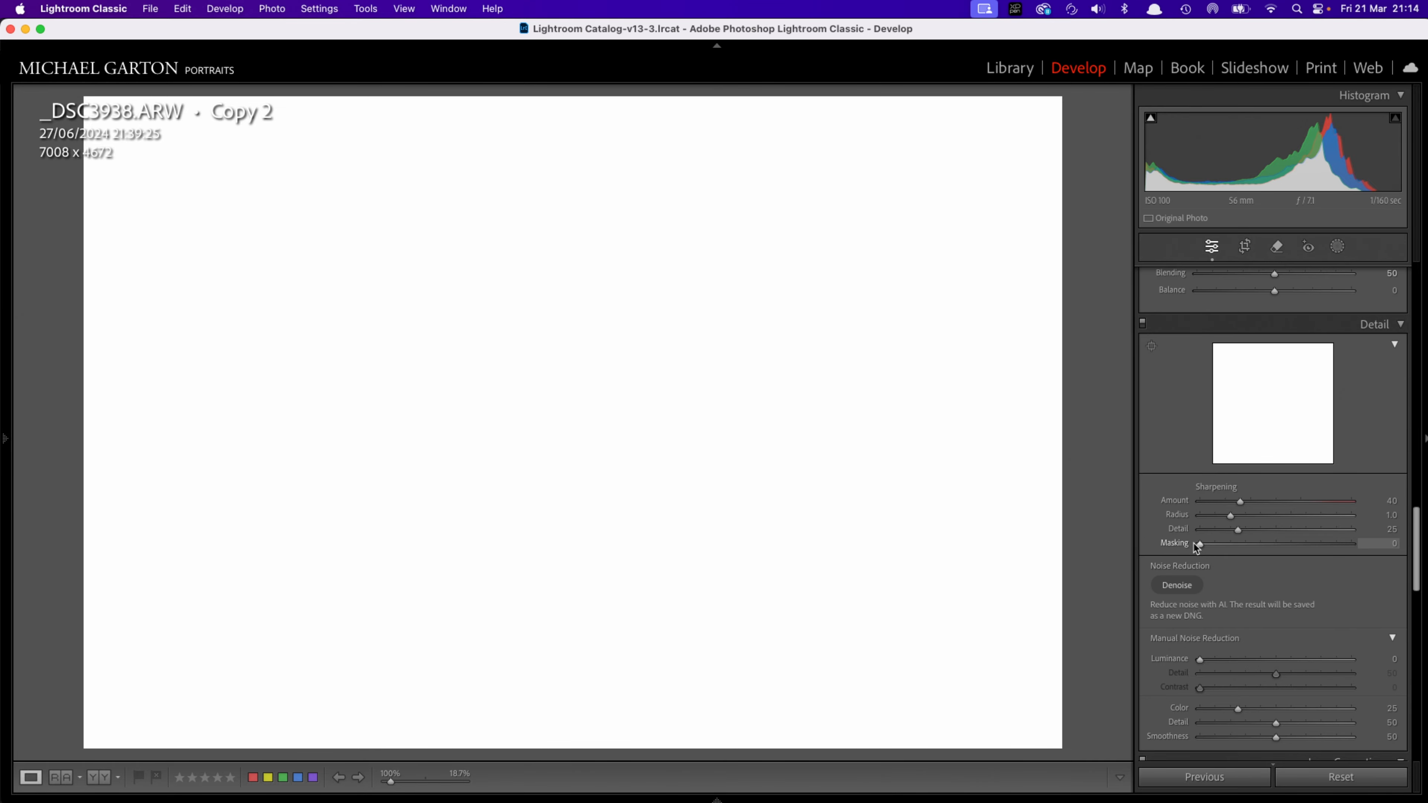
pyautogui.moveTo(1194, 548); pyautogui.dragTo(1355, 550)
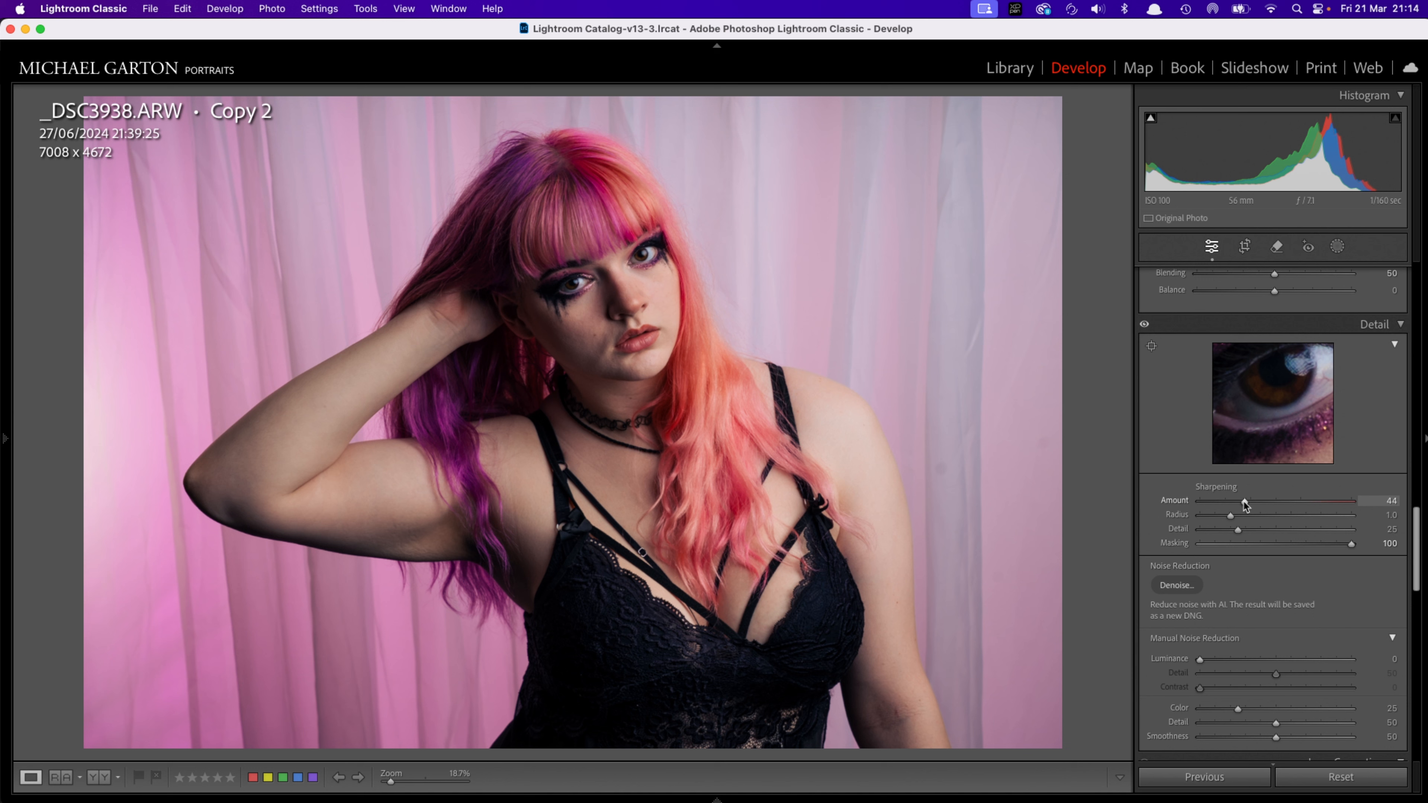
pyautogui.moveTo(1246, 505); pyautogui.dragTo(1257, 506)
# Try stronger and weaker magenta values for the calibration Shadows Tint and reset it to its default
pyautogui.moveTo(1419, 530); pyautogui.dragTo(1416, 594)
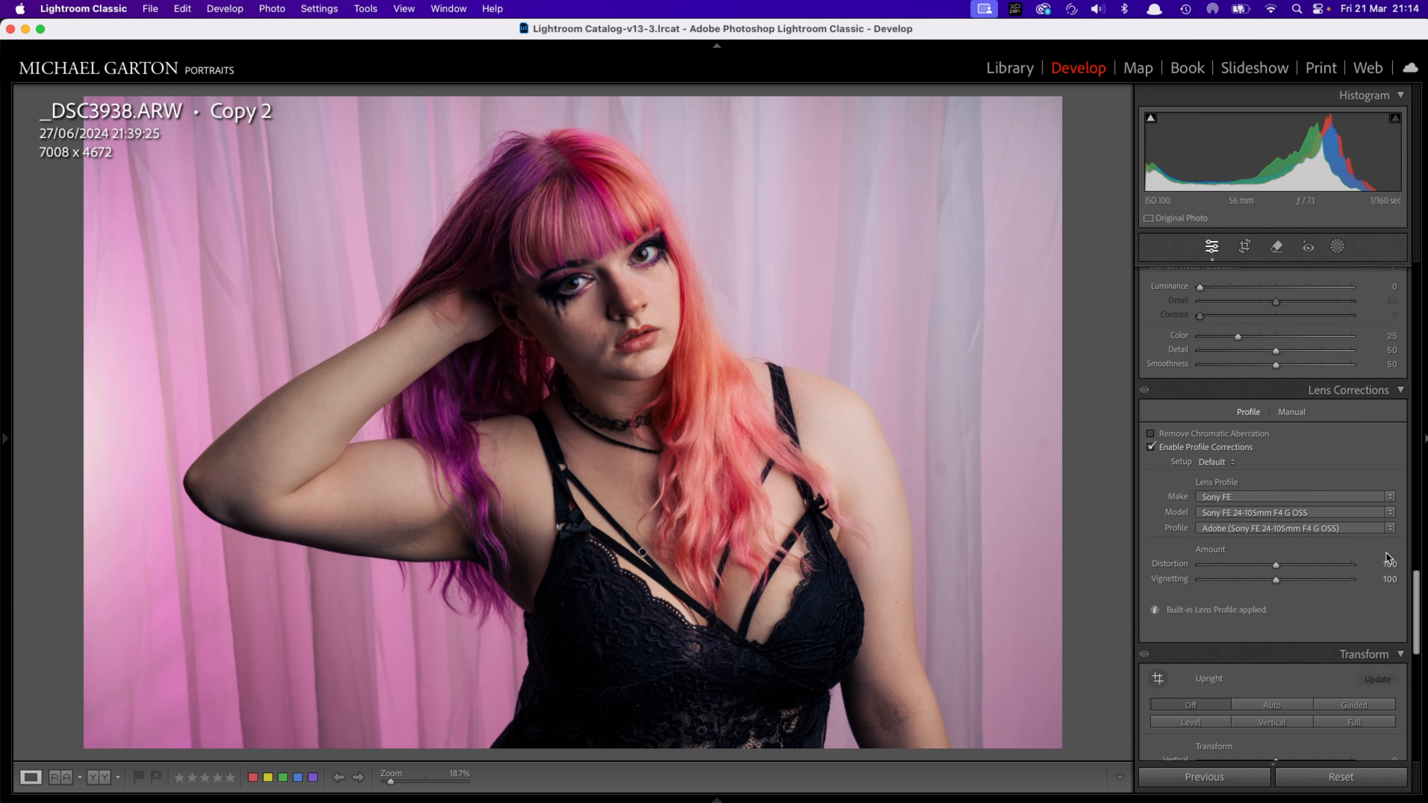
pyautogui.moveTo(1417, 587); pyautogui.dragTo(1414, 691)
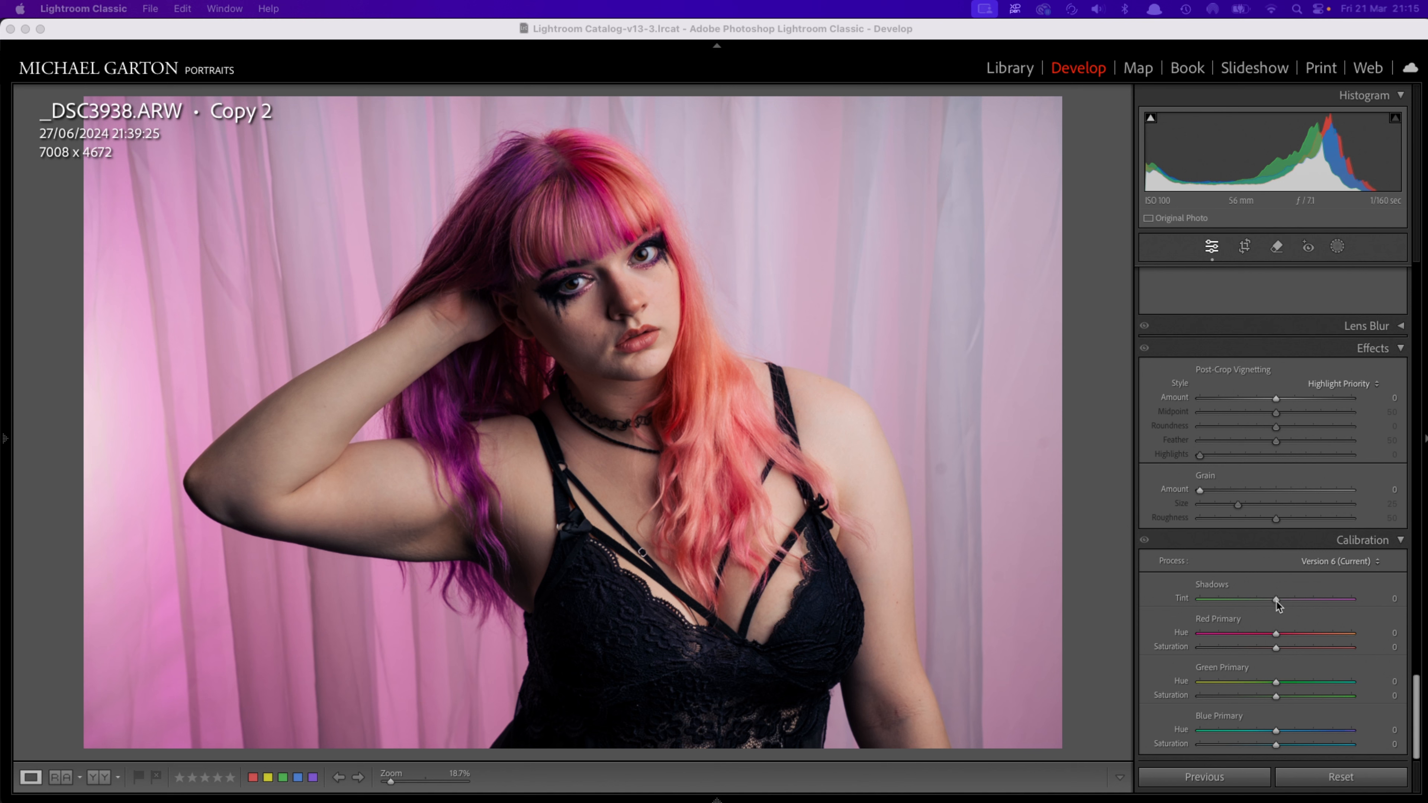
pyautogui.click(1276, 600)
pyautogui.moveTo(1276, 600); pyautogui.dragTo(1390, 614)
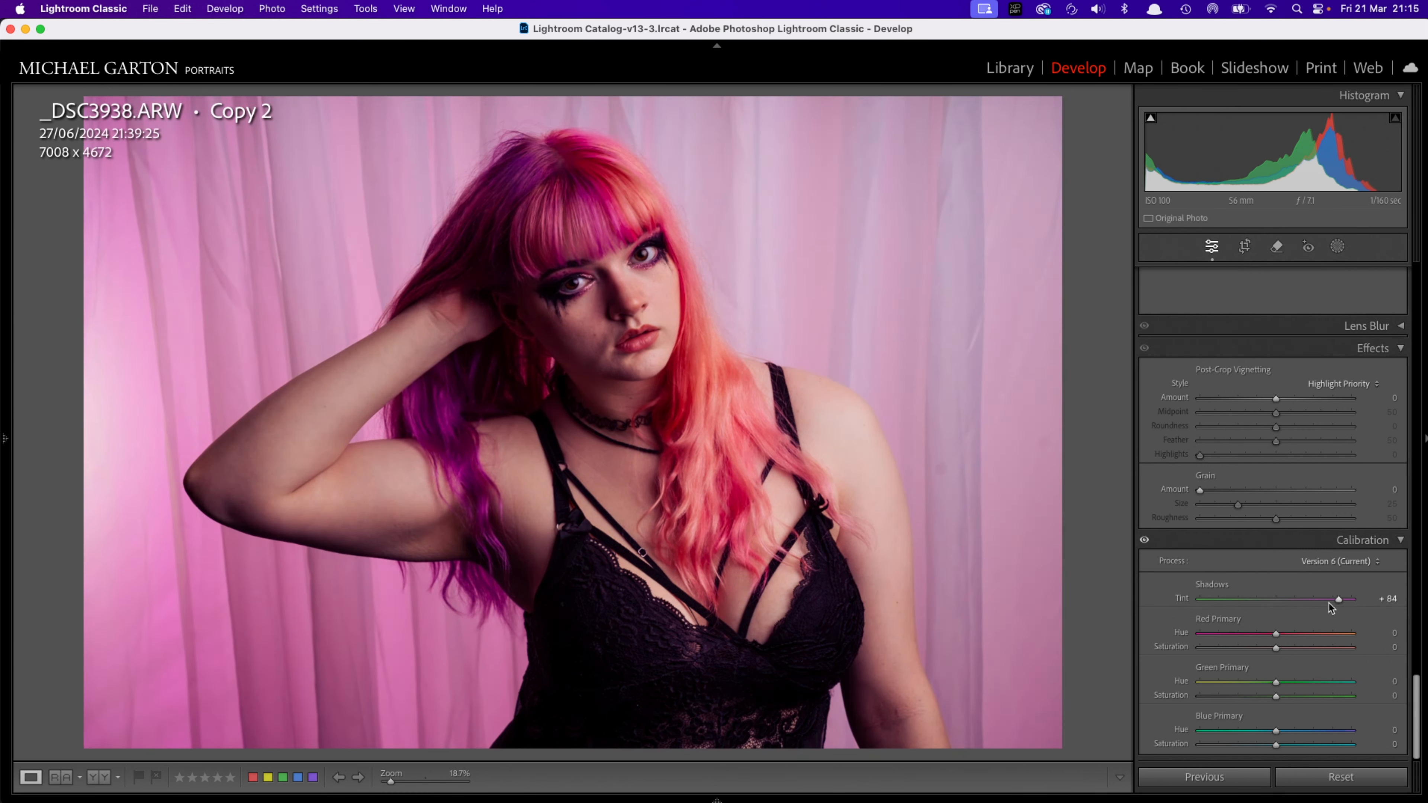
pyautogui.doubleClick(1347, 600)
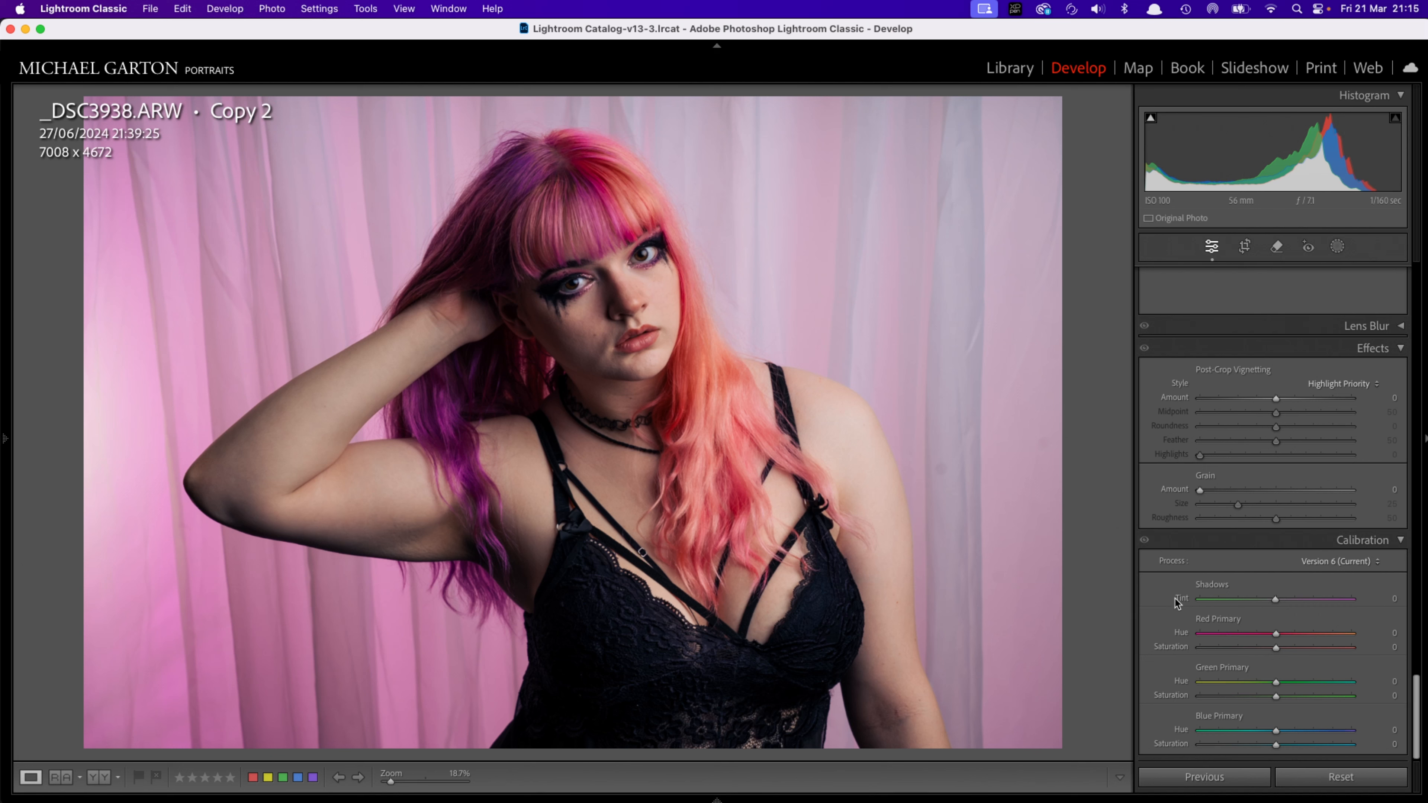
pyautogui.moveTo(1275, 599)
pyautogui.mouseDown()
pyautogui.moveTo(1247, 601)
pyautogui.moveTo(1287, 598)
pyautogui.mouseUp()
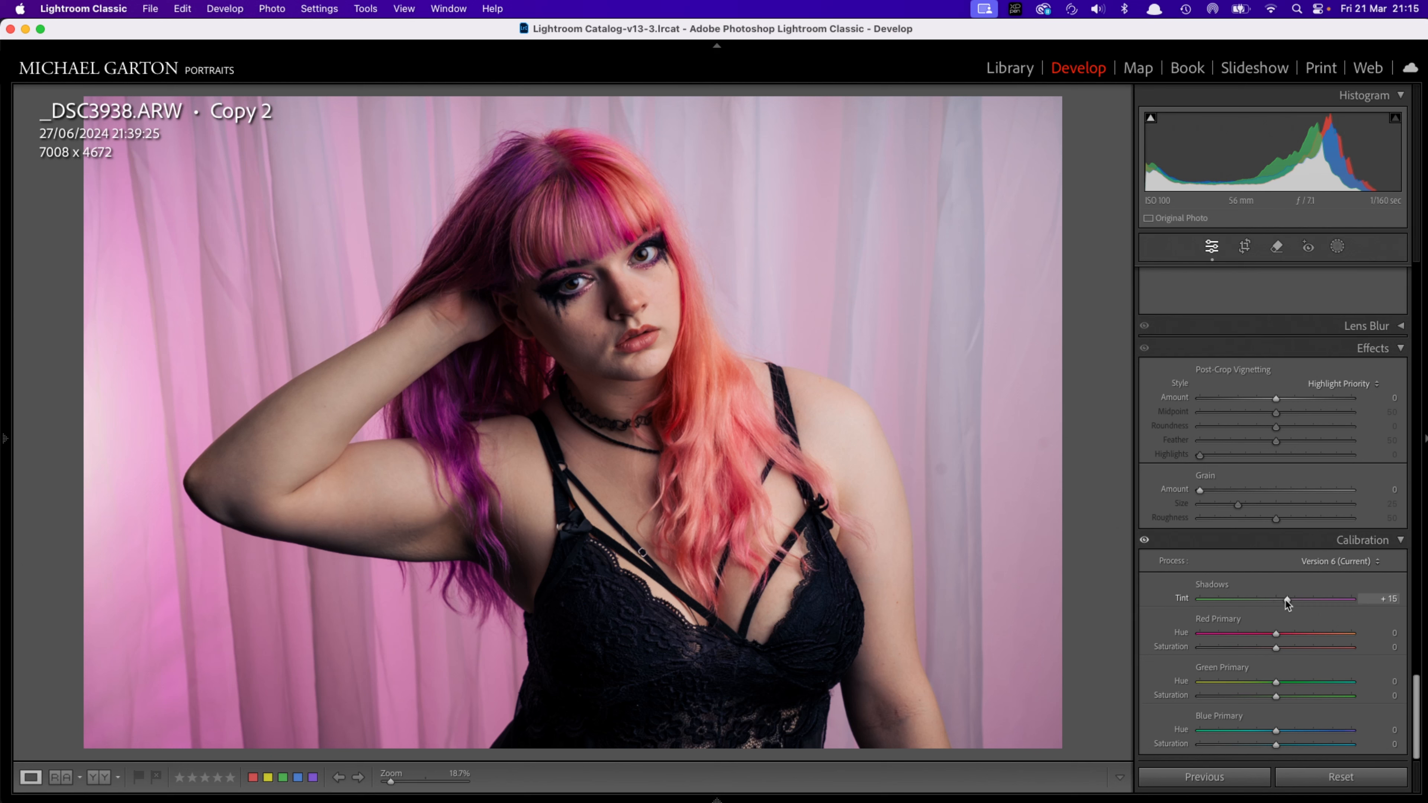
pyautogui.doubleClick(1181, 599)
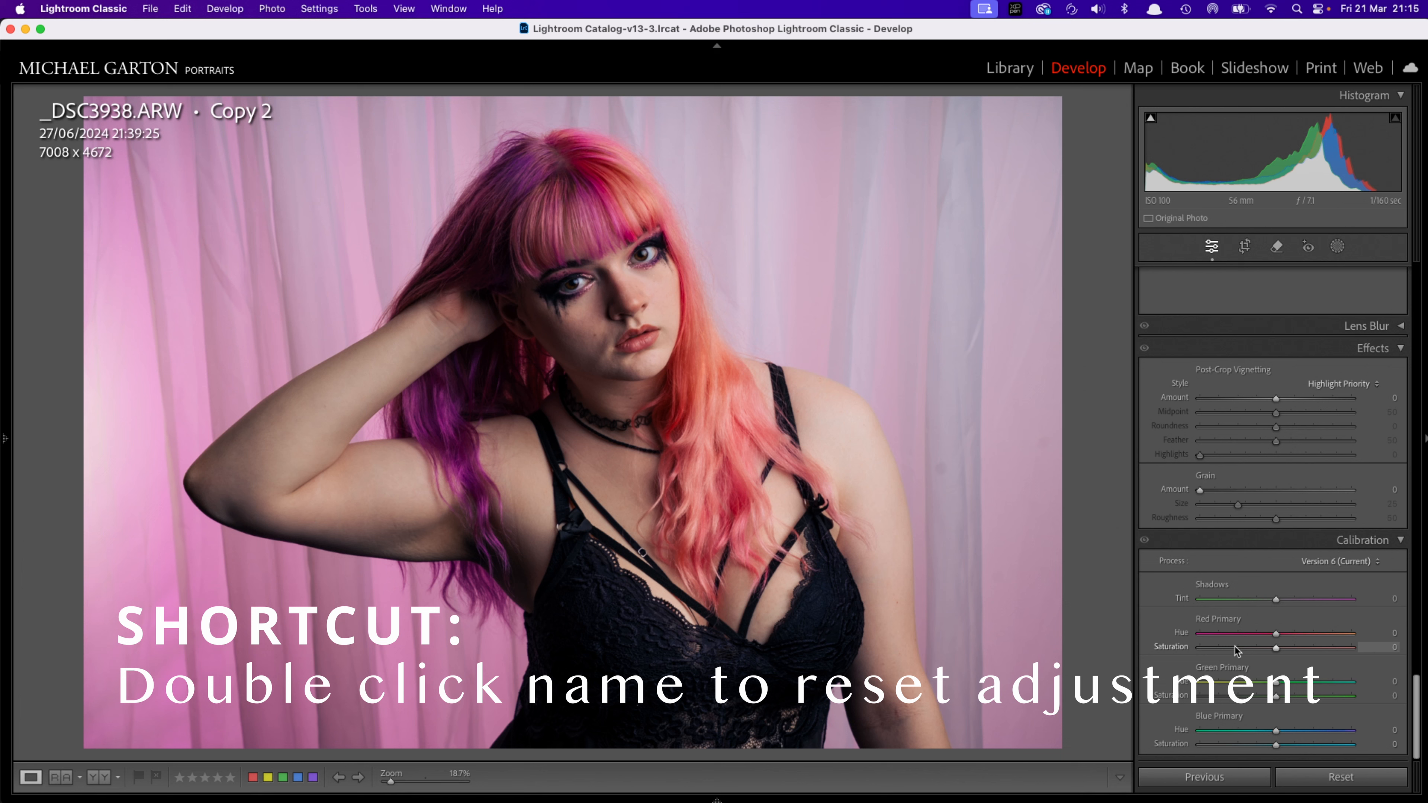
# Calibrate the primaries: Red Hue -11 and Saturation +27, Green Hue +17 and Saturation +18, Blue Saturation +2
pyautogui.moveTo(1276, 637)
pyautogui.mouseDown()
pyautogui.moveTo(1147, 641)
pyautogui.moveTo(1360, 637)
pyautogui.moveTo(1269, 645)
pyautogui.mouseUp()
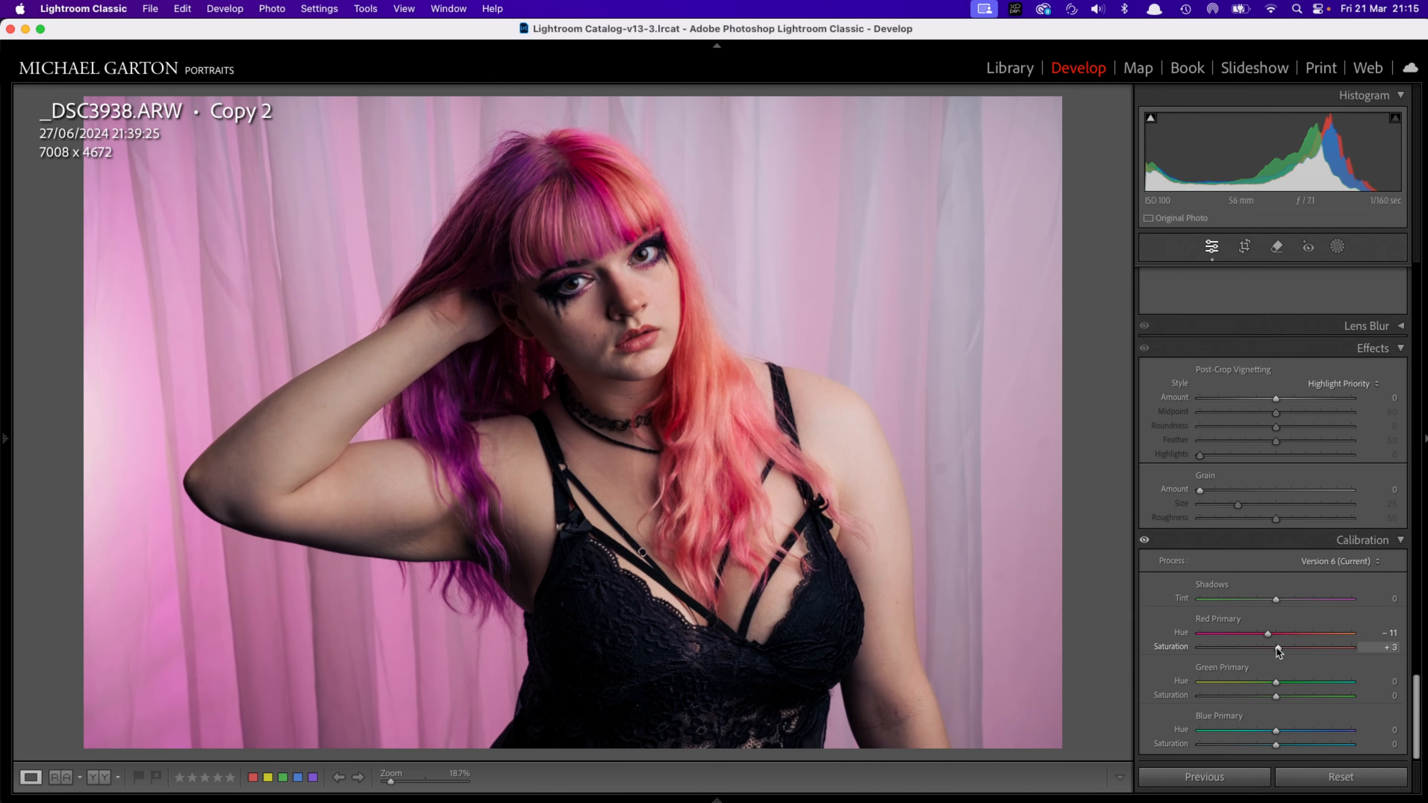
pyautogui.moveTo(1278, 650)
pyautogui.mouseDown()
pyautogui.moveTo(1332, 652)
pyautogui.moveTo(1297, 652)
pyautogui.mouseUp()
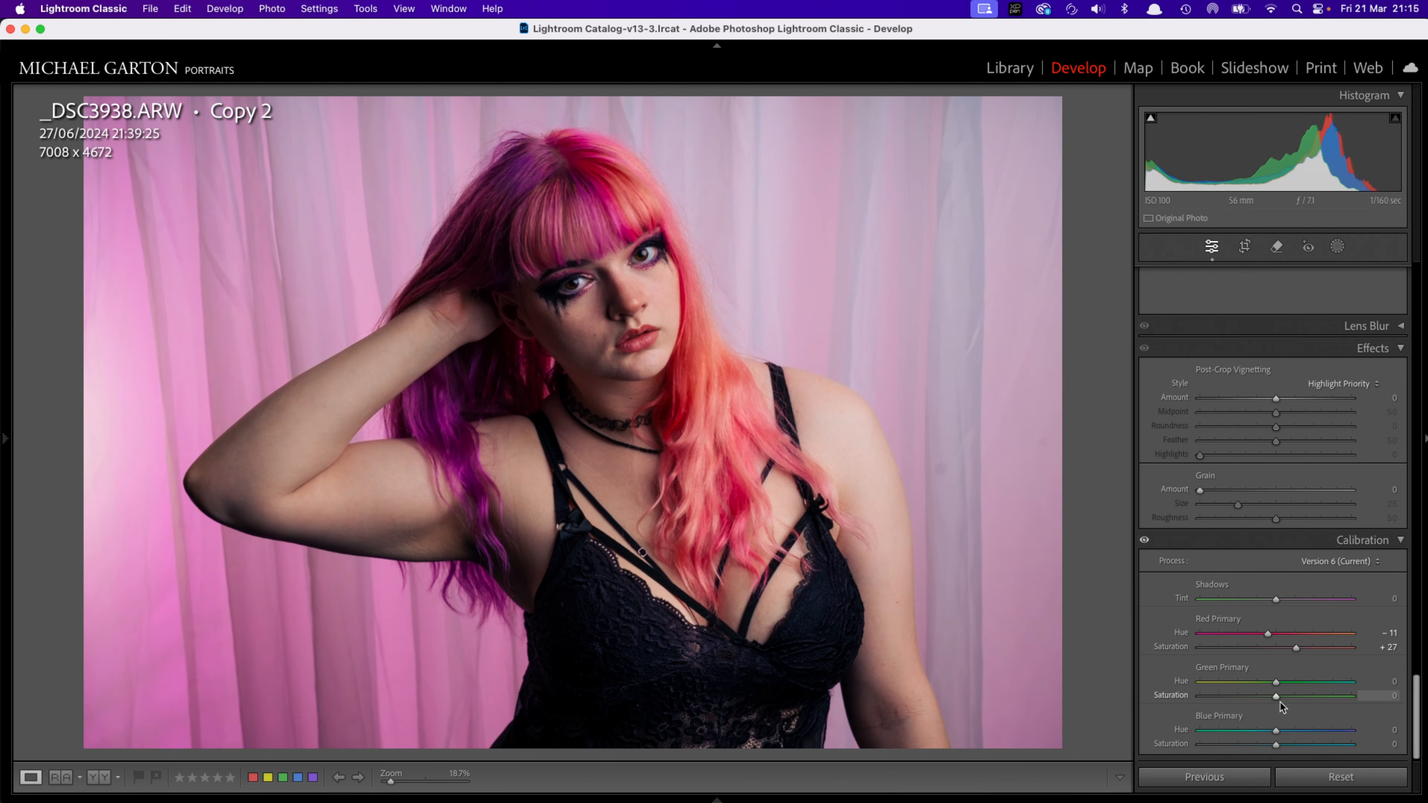
pyautogui.moveTo(1275, 683)
pyautogui.mouseDown()
pyautogui.moveTo(1149, 692)
pyautogui.moveTo(1393, 692)
pyautogui.moveTo(1288, 690)
pyautogui.mouseUp()
pyautogui.moveTo(1276, 696)
pyautogui.mouseDown()
pyautogui.moveTo(1303, 697)
pyautogui.moveTo(1290, 699)
pyautogui.mouseUp()
pyautogui.moveTo(1276, 731); pyautogui.dragTo(1283, 730)
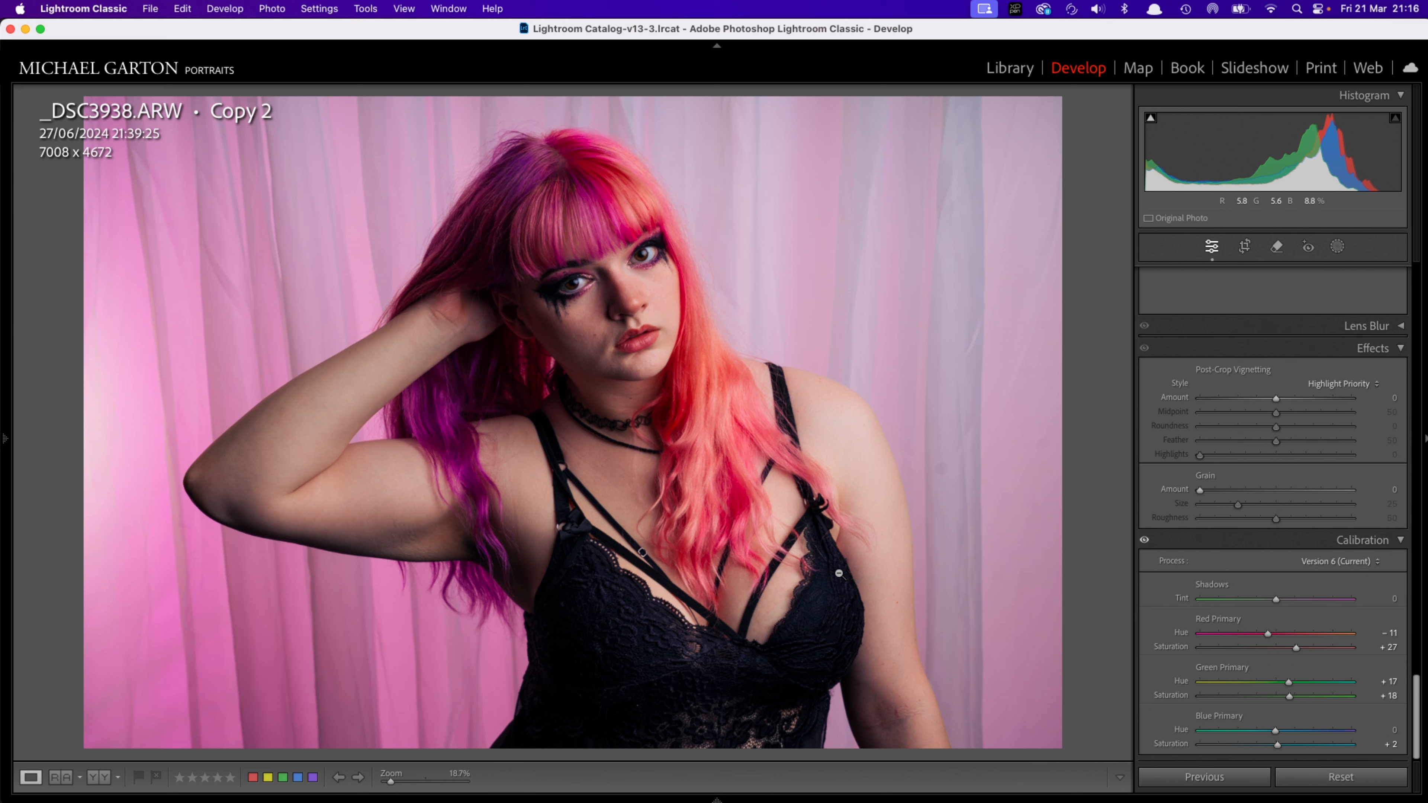
# Set the external editing bit depth for Photoshop (Beta) to 8 bits/component in the preferences
pyautogui.click(84, 9)
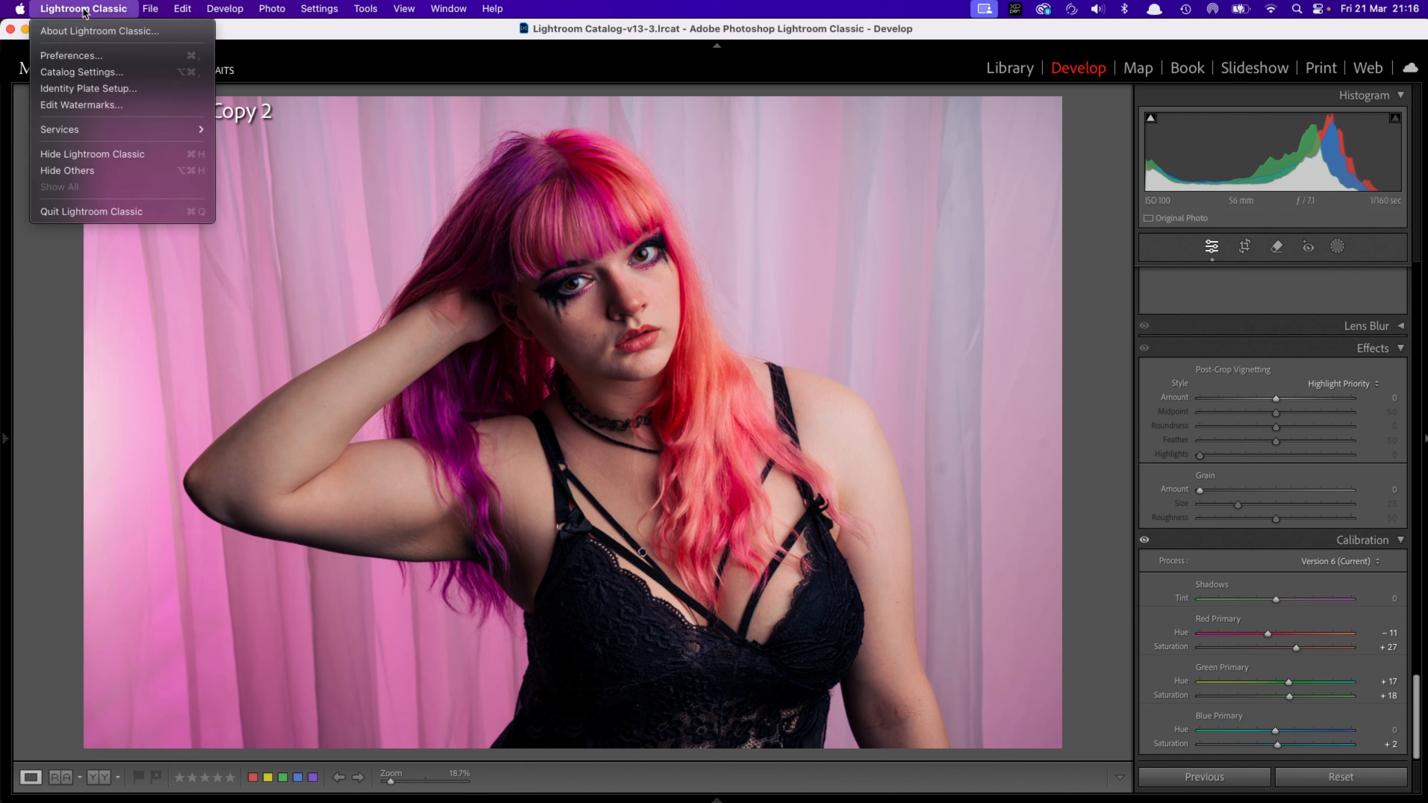
pyautogui.click(94, 55)
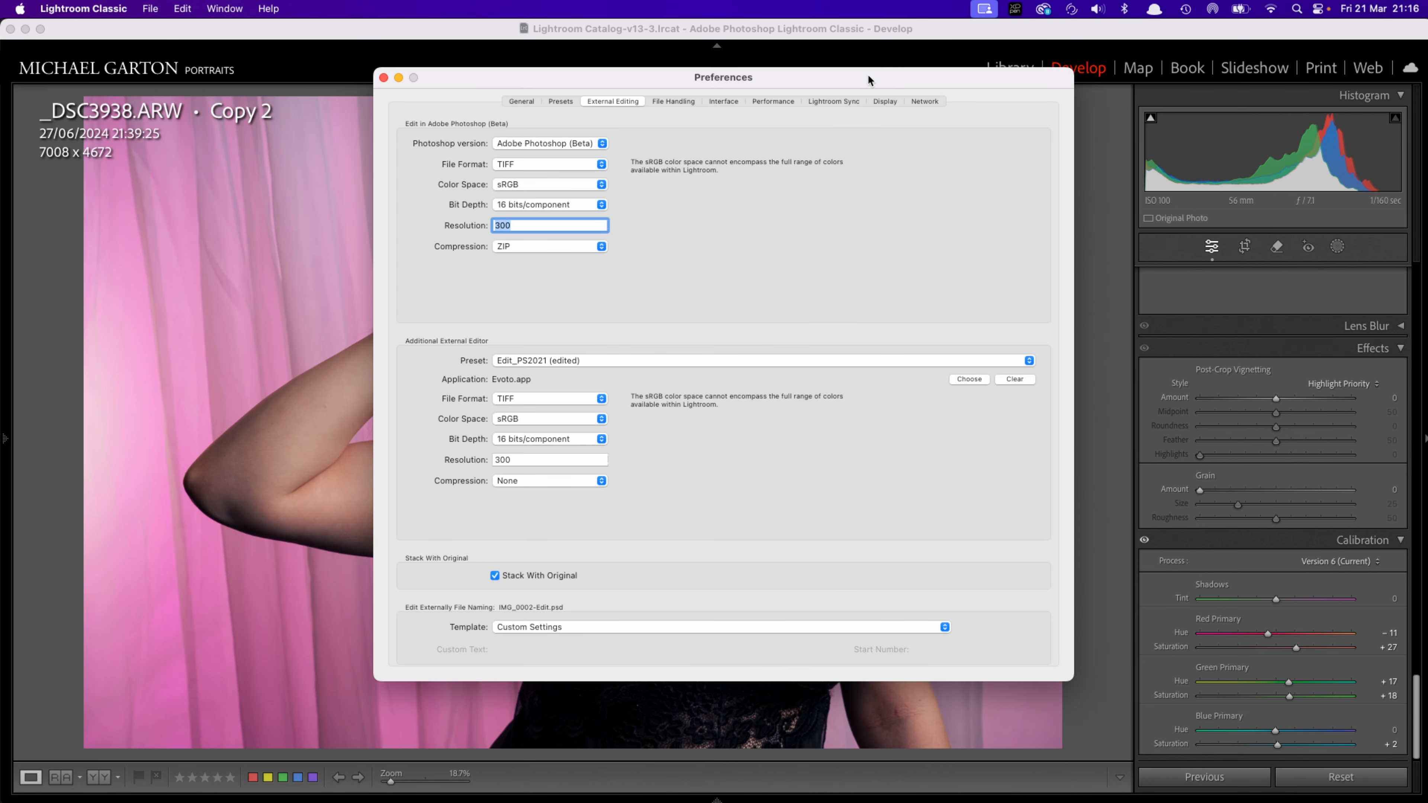
pyautogui.moveTo(869, 79); pyautogui.dragTo(843, 104)
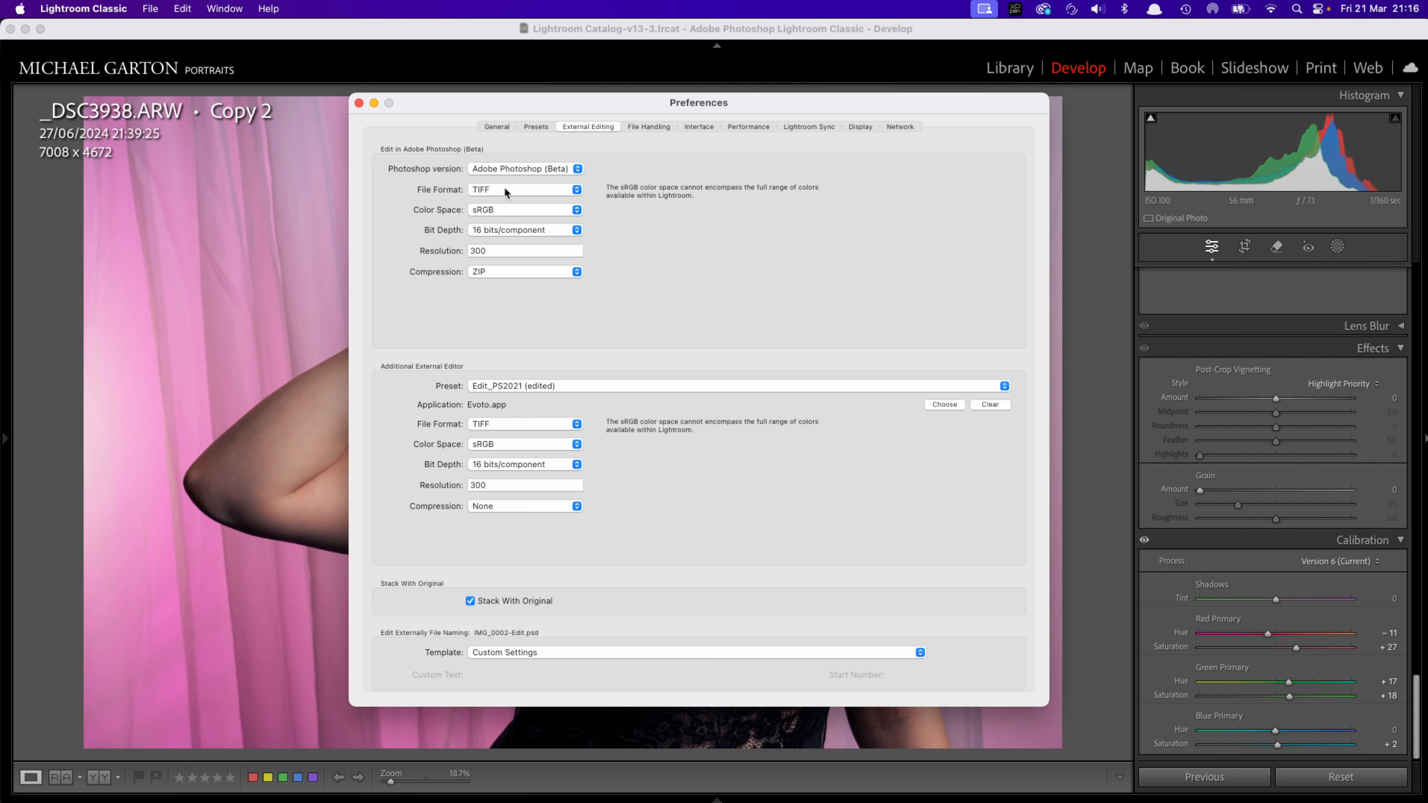
pyautogui.click(577, 229)
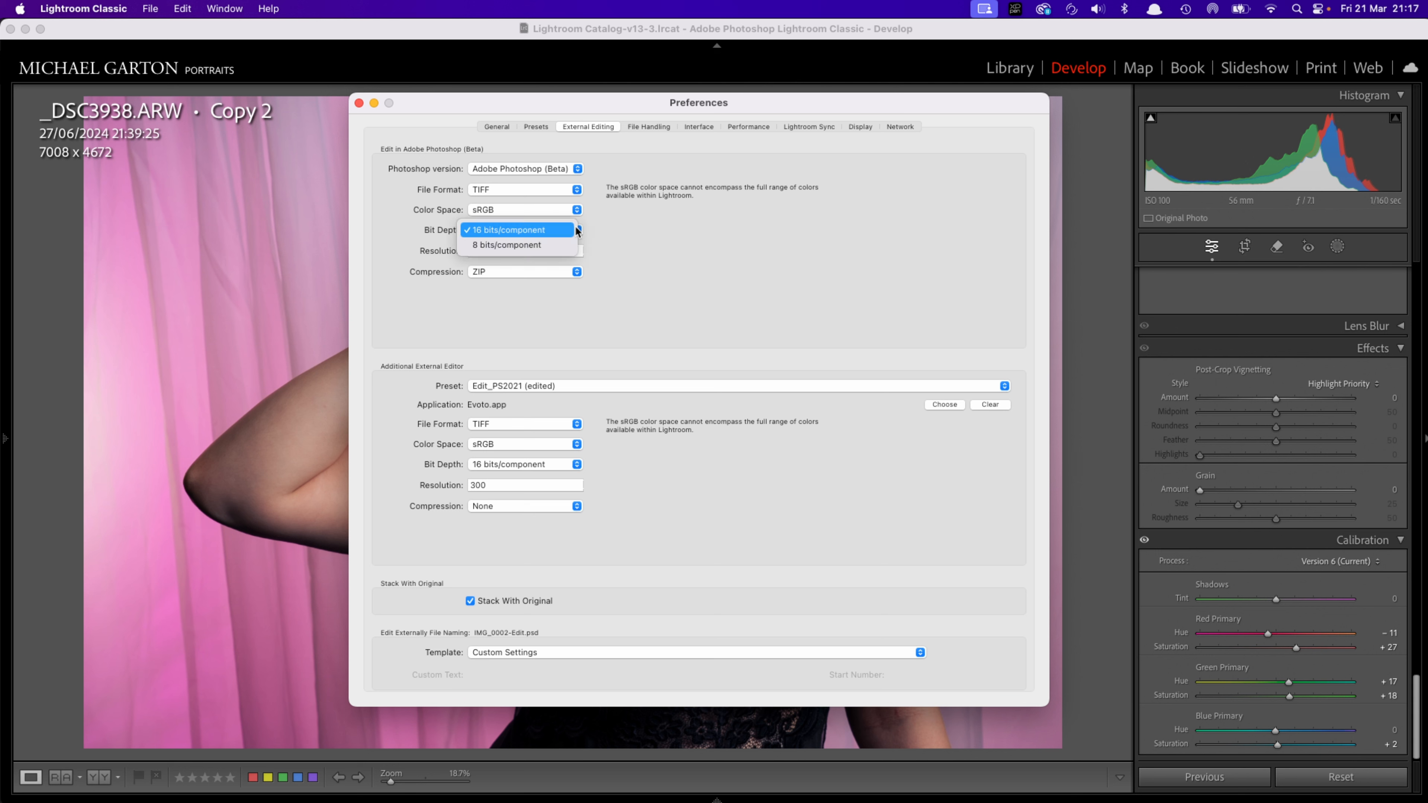
pyautogui.click(569, 246)
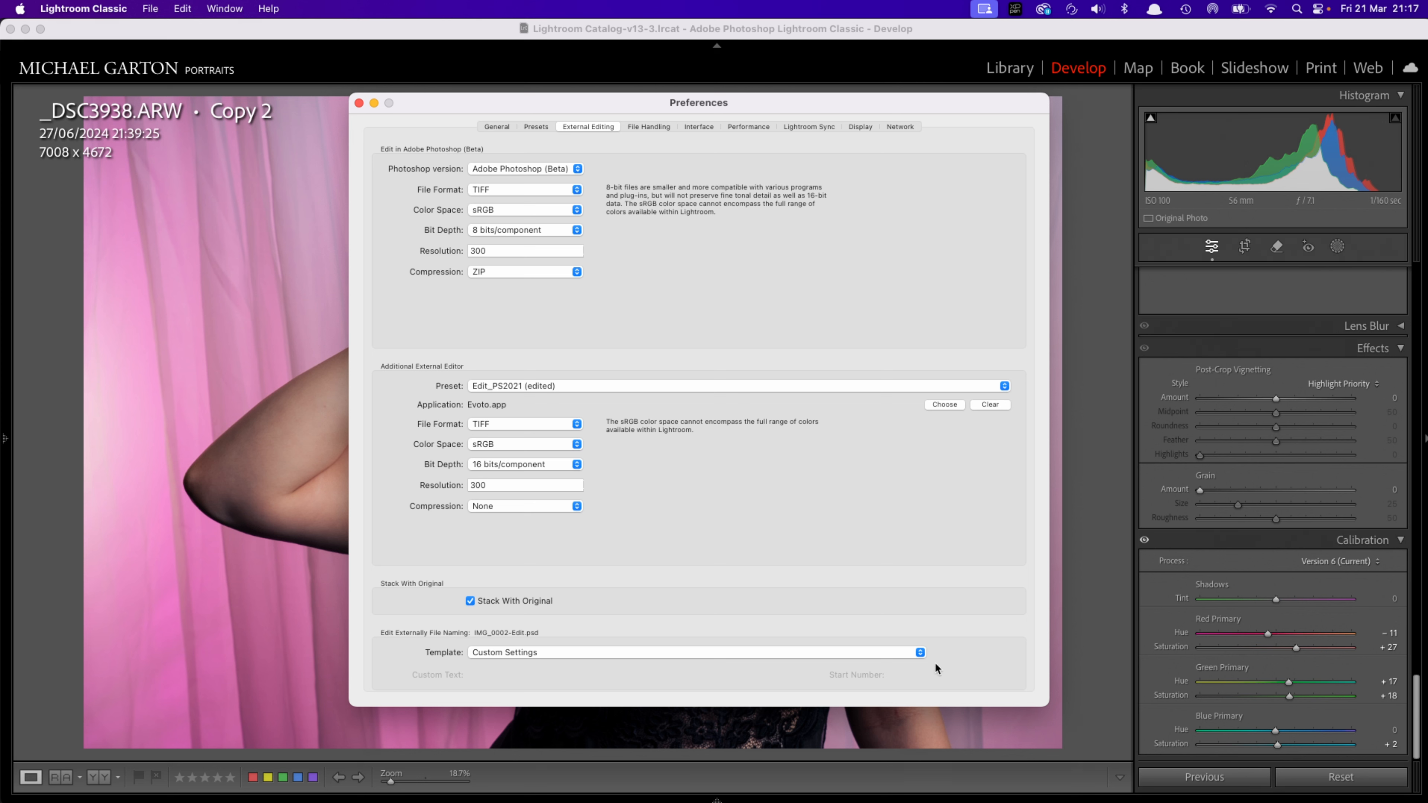
pyautogui.click(359, 103)
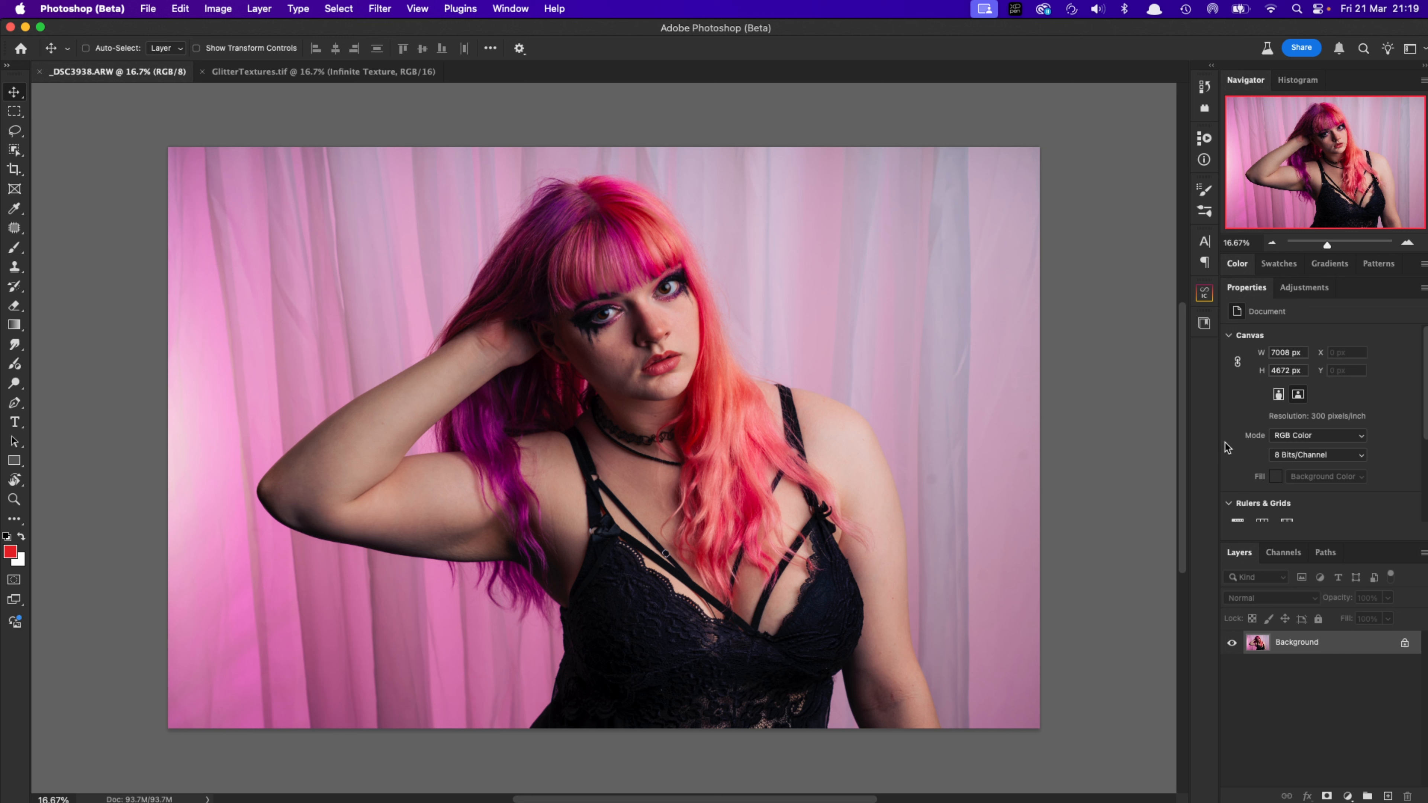
# Switch to Photoshop (Beta) and duplicate the portrait's Background layer
pyautogui.click(1251, 291)
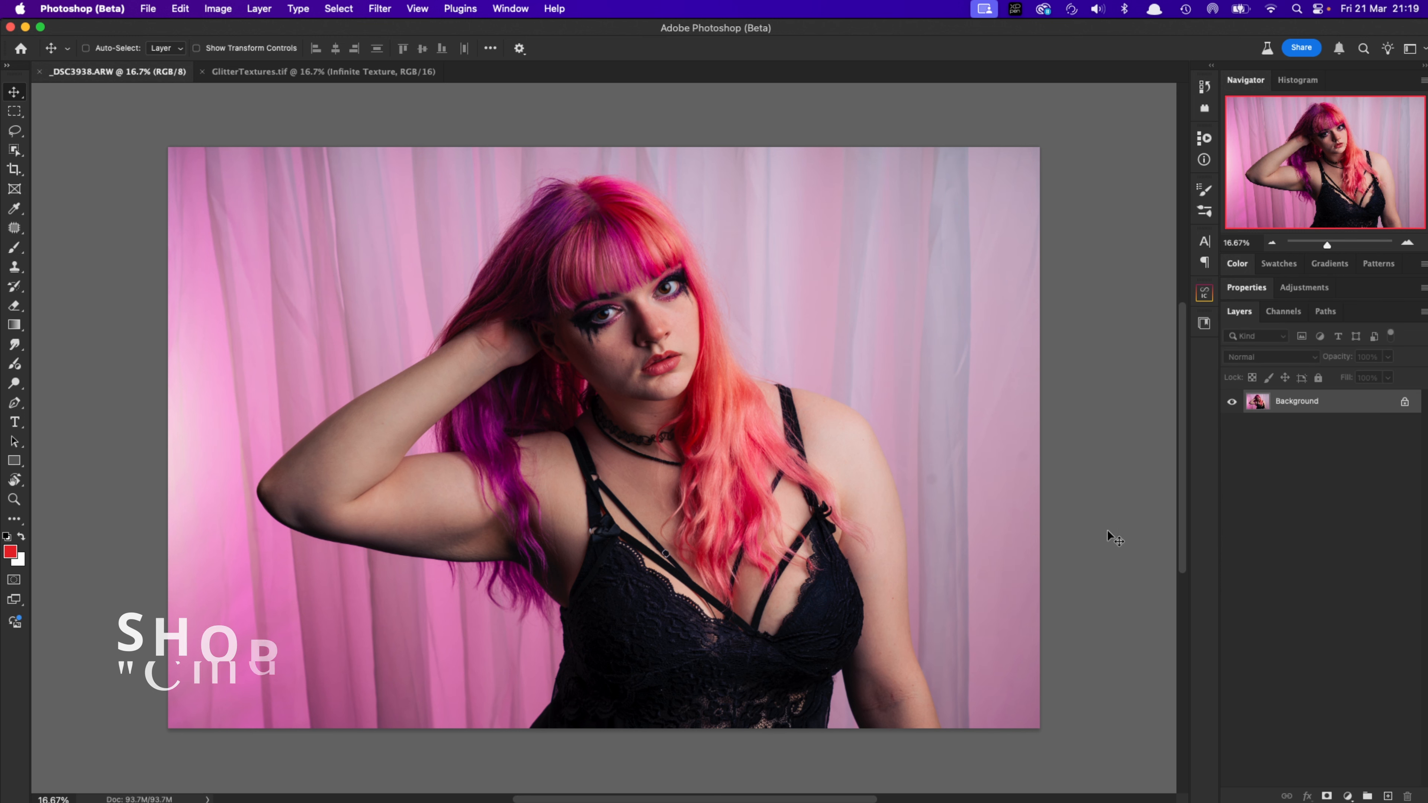
pyautogui.press('super+j')
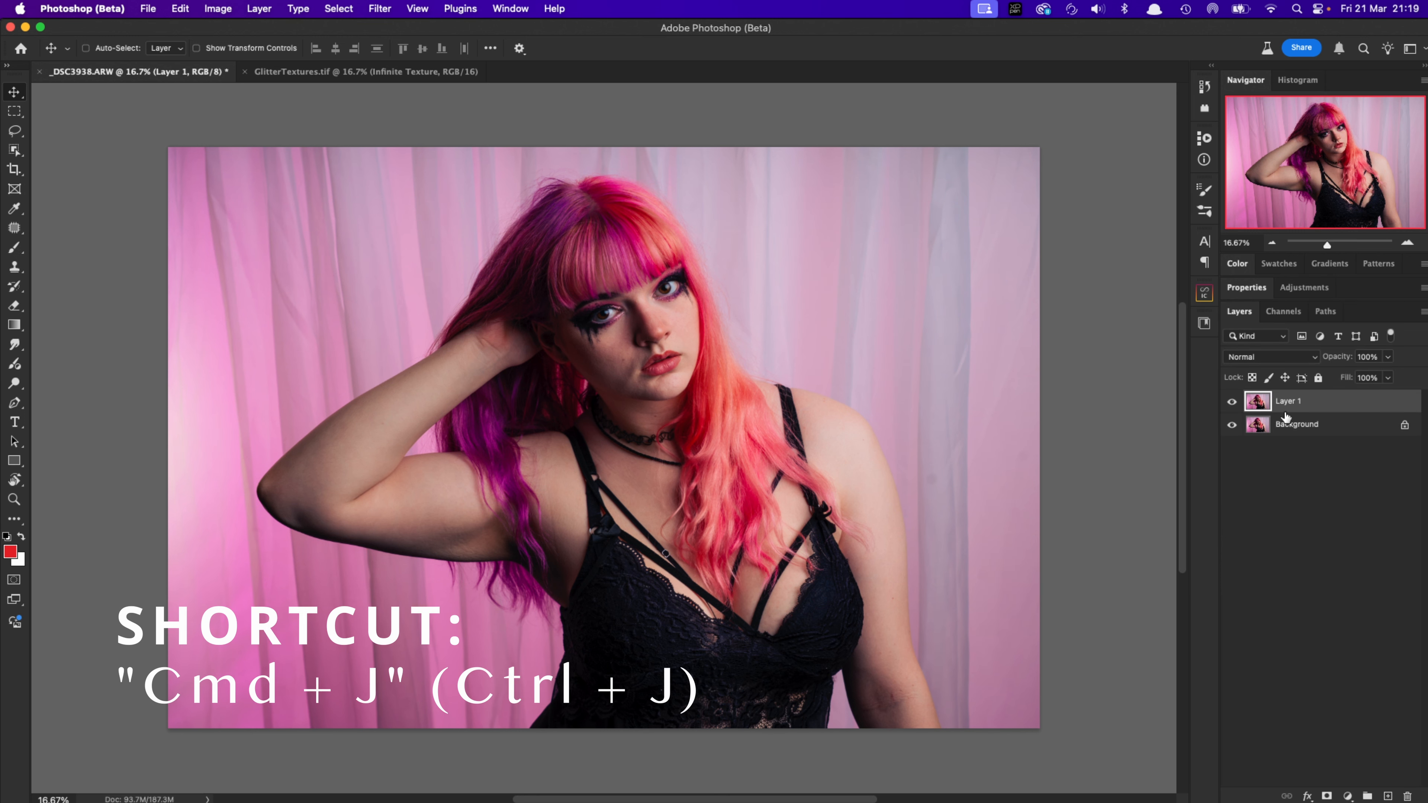
# Heal the small blemishes on the brighter cheek and the chin on Layer 1 with the Patch tool
pyautogui.click(1407, 242)
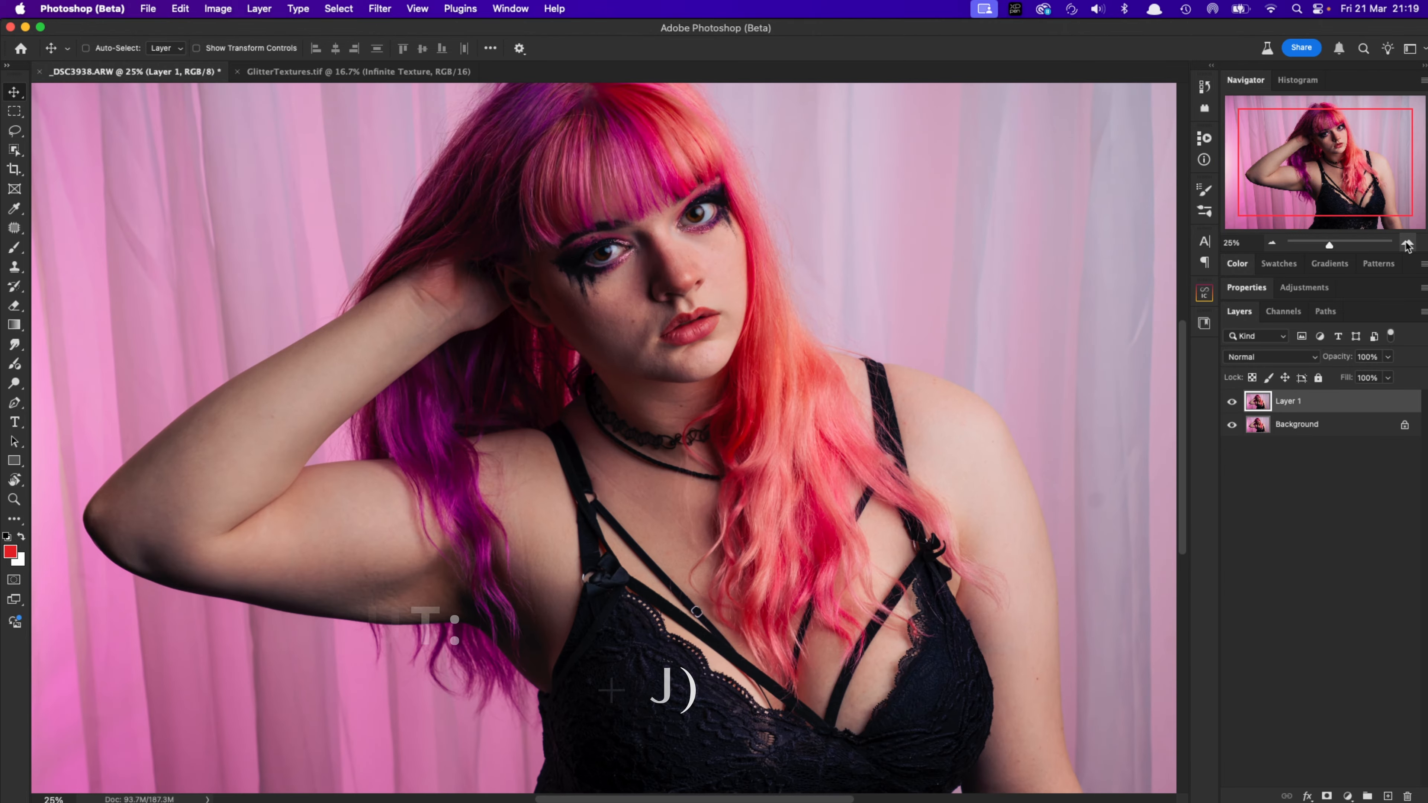
pyautogui.click(1407, 243)
pyautogui.click(1407, 243)
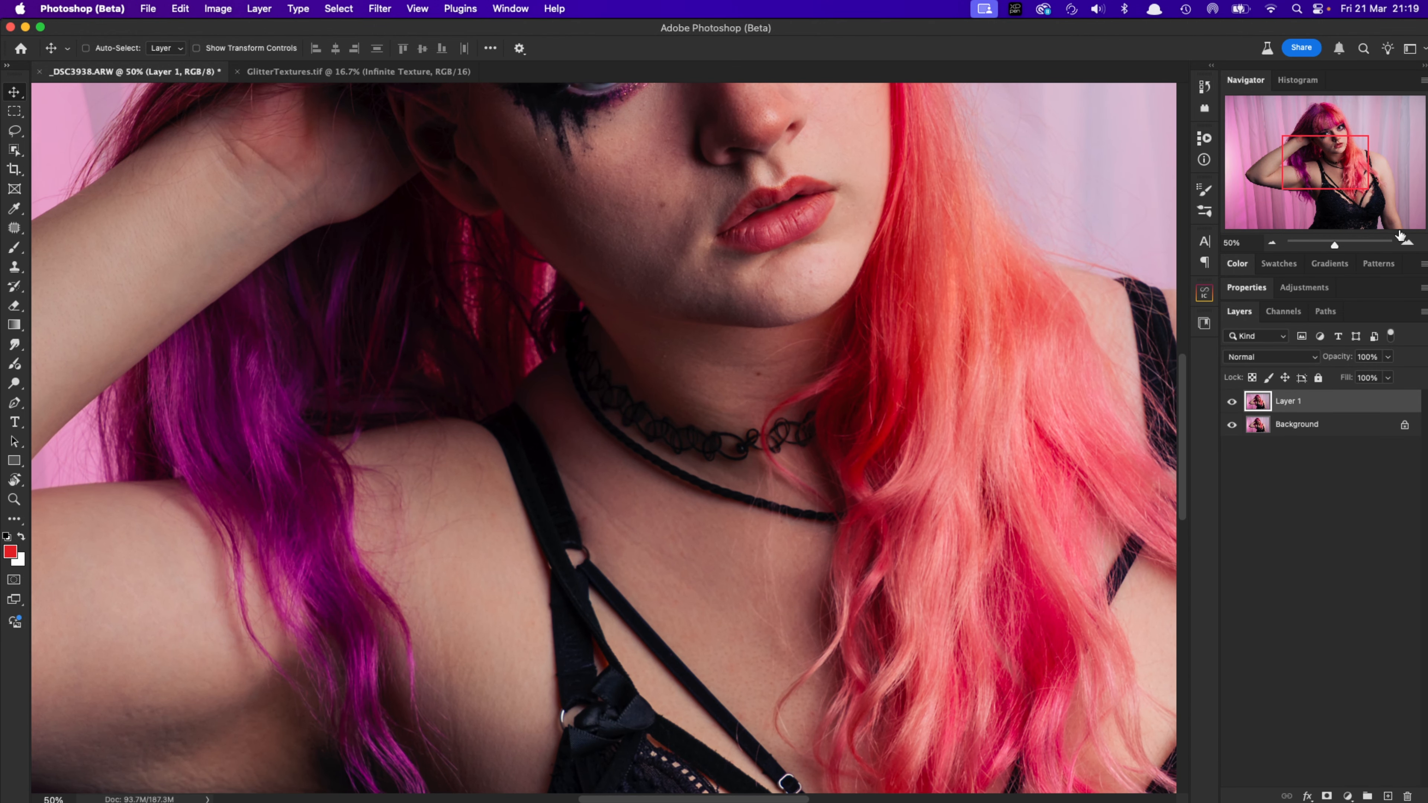
pyautogui.moveTo(1331, 165); pyautogui.dragTo(1334, 142)
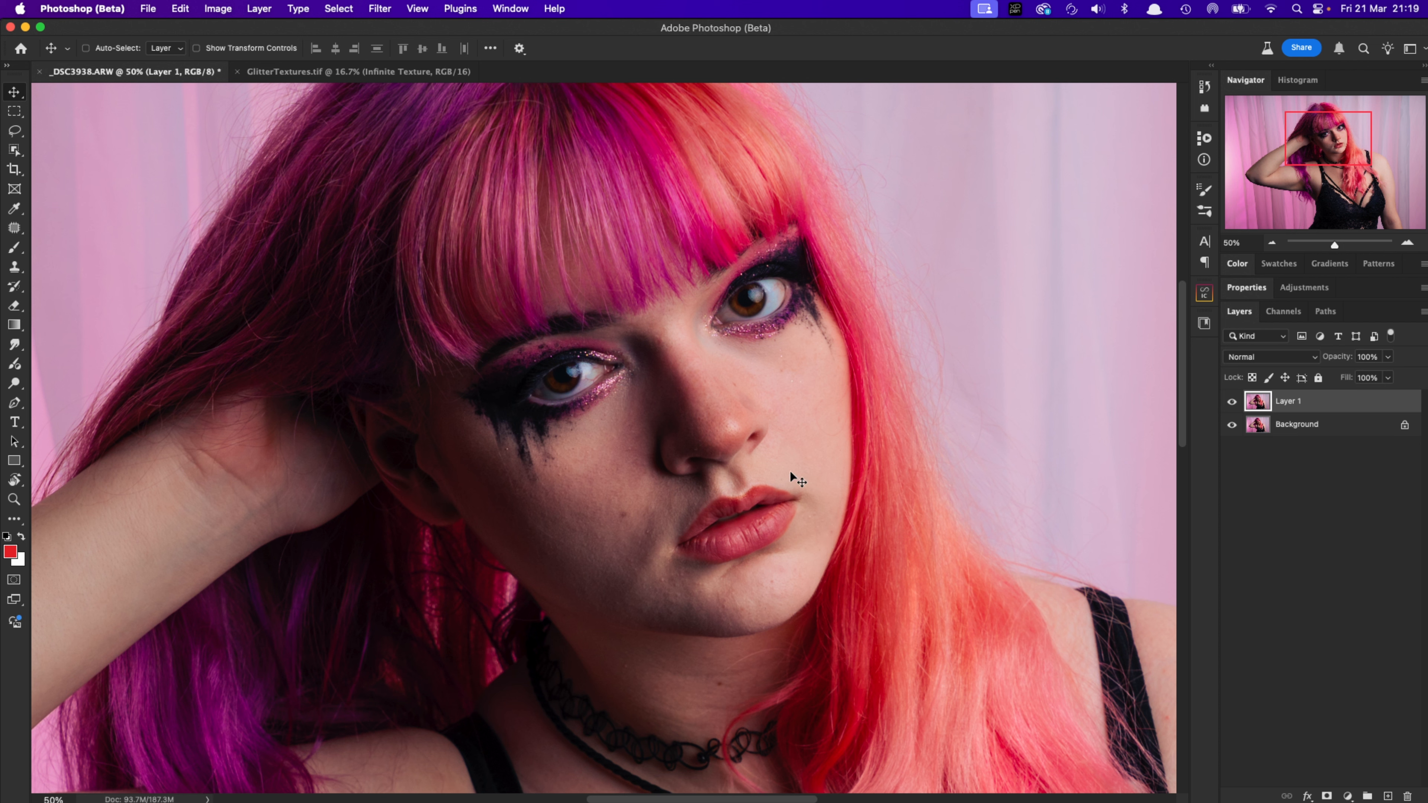
pyautogui.press('j')
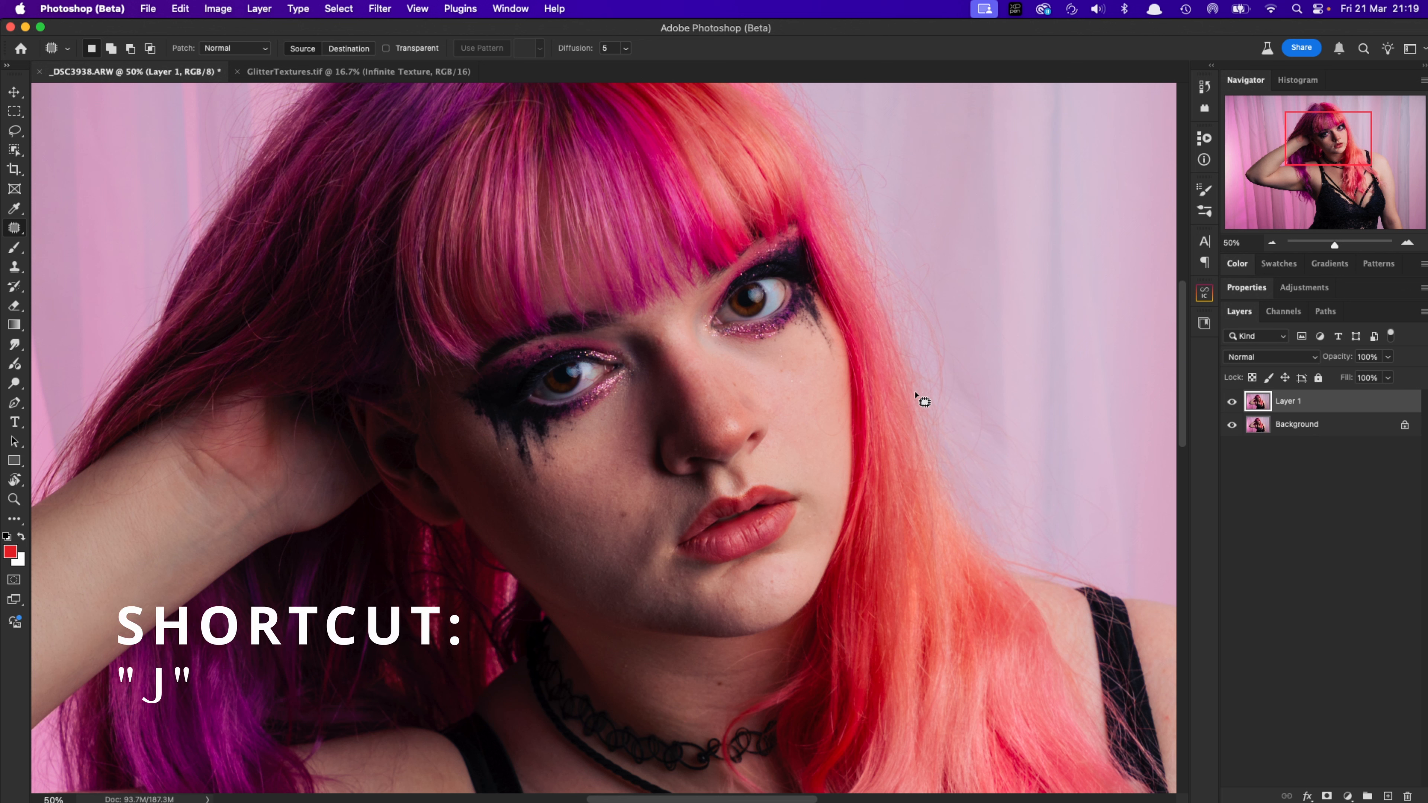
pyautogui.moveTo(818, 405); pyautogui.dragTo(805, 419)
pyautogui.click(828, 407)
pyautogui.moveTo(721, 601); pyautogui.dragTo(759, 594)
pyautogui.moveTo(726, 601); pyautogui.dragTo(723, 601)
pyautogui.moveTo(718, 595); pyautogui.dragTo(737, 591)
pyautogui.click(738, 591)
# Patch the remaining spots on the shaded cheek, the bridge of the nose and the skin beside the mouth
pyautogui.moveTo(649, 527); pyautogui.dragTo(652, 512)
pyautogui.click(656, 519)
pyautogui.moveTo(652, 332); pyautogui.dragTo(670, 356)
pyautogui.press('super+d')
pyautogui.moveTo(666, 574); pyautogui.dragTo(665, 579)
pyautogui.press('super+d')
# Patch the skin marks along the raised arm and its underside
pyautogui.moveTo(1312, 163); pyautogui.dragTo(1293, 185)
pyautogui.moveTo(389, 579)
pyautogui.mouseDown()
pyautogui.moveTo(379, 596)
pyautogui.moveTo(394, 579)
pyautogui.moveTo(330, 586)
pyautogui.mouseUp()
pyautogui.click(407, 576)
pyautogui.moveTo(407, 624)
pyautogui.mouseDown()
pyautogui.moveTo(362, 651)
pyautogui.moveTo(428, 664)
pyautogui.moveTo(413, 620)
pyautogui.moveTo(333, 619)
pyautogui.mouseUp()
pyautogui.moveTo(488, 644)
pyautogui.mouseDown()
pyautogui.moveTo(485, 661)
pyautogui.moveTo(428, 651)
pyautogui.moveTo(489, 645)
pyautogui.mouseUp()
pyautogui.click(500, 690)
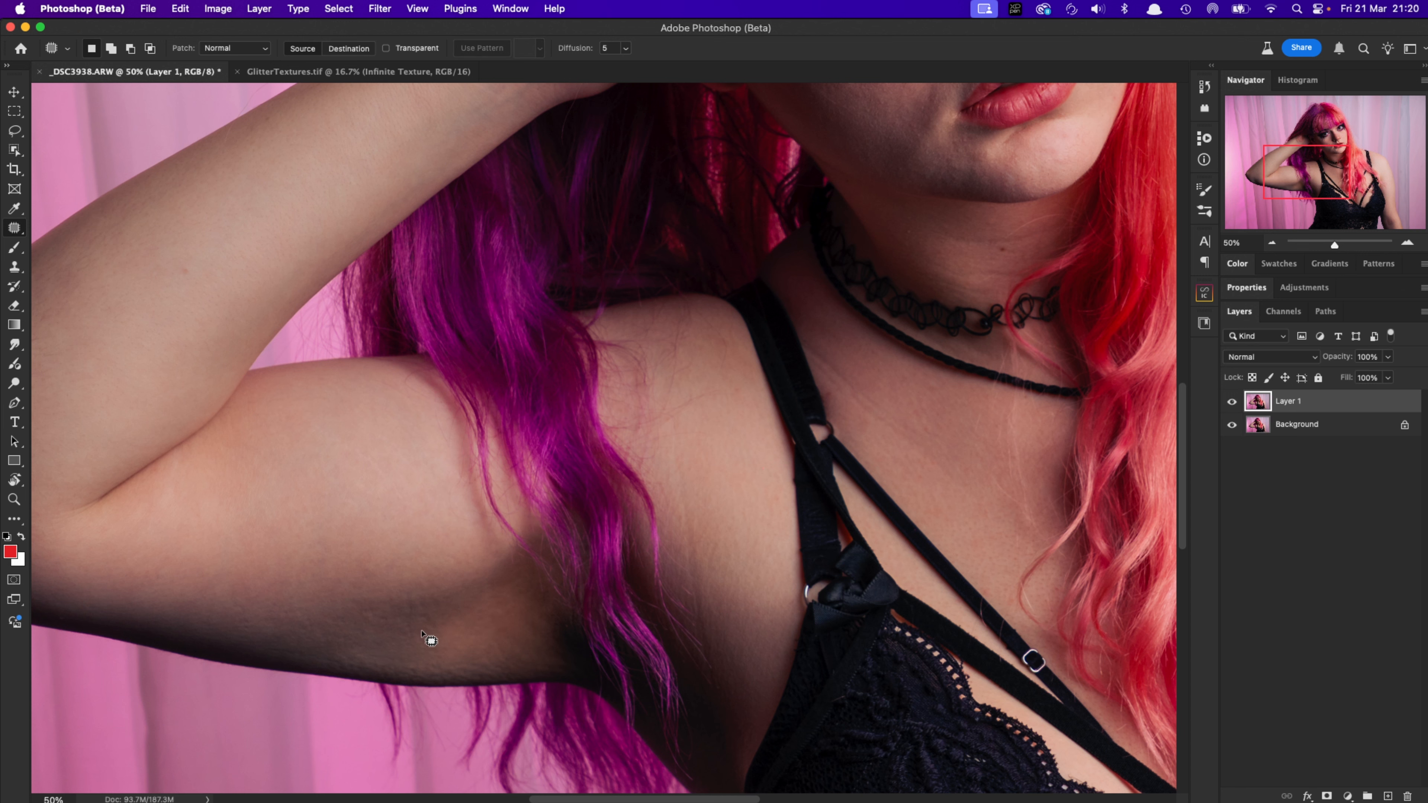
pyautogui.moveTo(412, 600)
pyautogui.mouseDown()
pyautogui.moveTo(413, 613)
pyautogui.moveTo(415, 601)
pyautogui.mouseUp()
pyautogui.moveTo(417, 604); pyautogui.dragTo(435, 599)
pyautogui.click(480, 612)
# Patch the stray light specks on the black lace top
pyautogui.moveTo(784, 644); pyautogui.dragTo(715, 426)
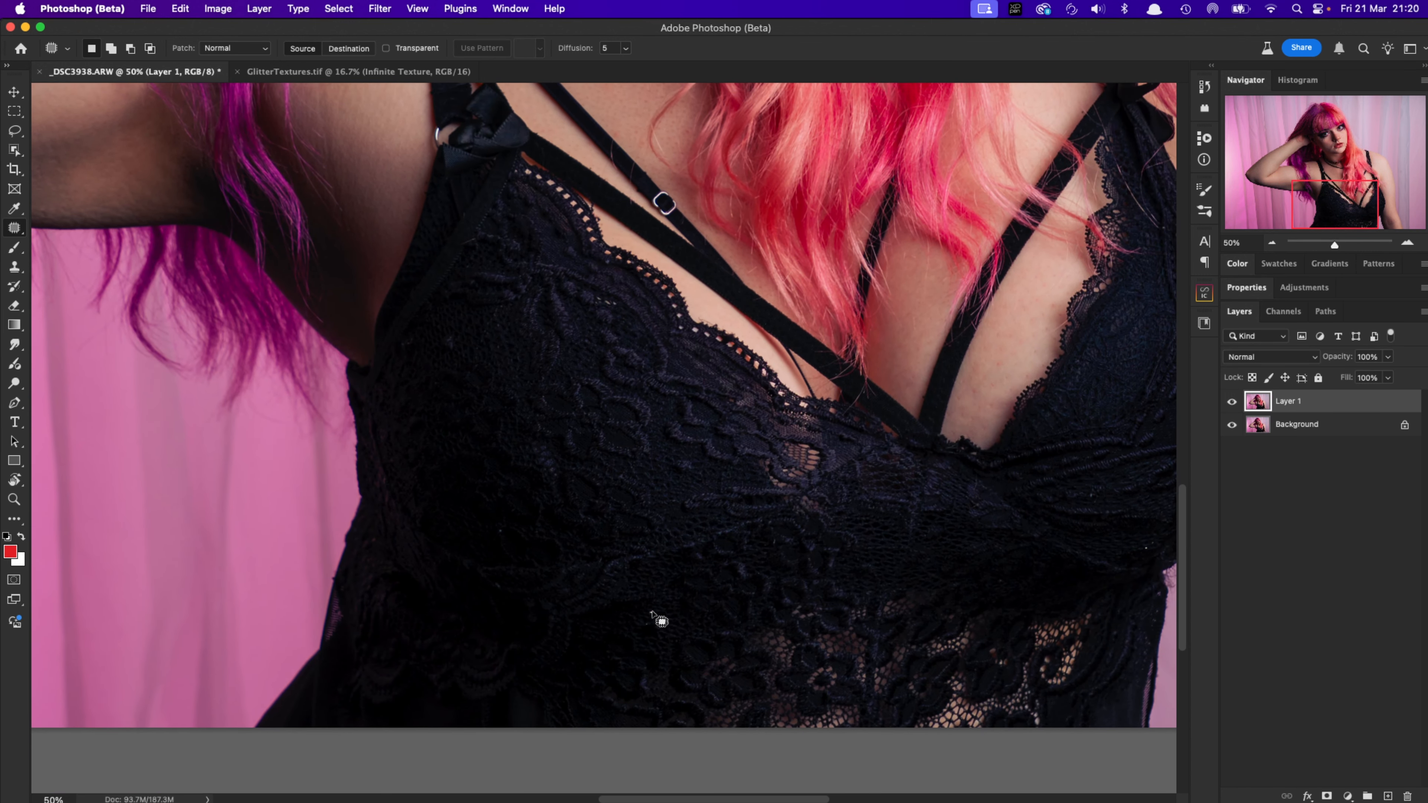
pyautogui.moveTo(653, 608); pyautogui.dragTo(654, 609)
pyautogui.moveTo(653, 612); pyautogui.dragTo(669, 609)
pyautogui.click(674, 612)
pyautogui.moveTo(1031, 590); pyautogui.dragTo(749, 561)
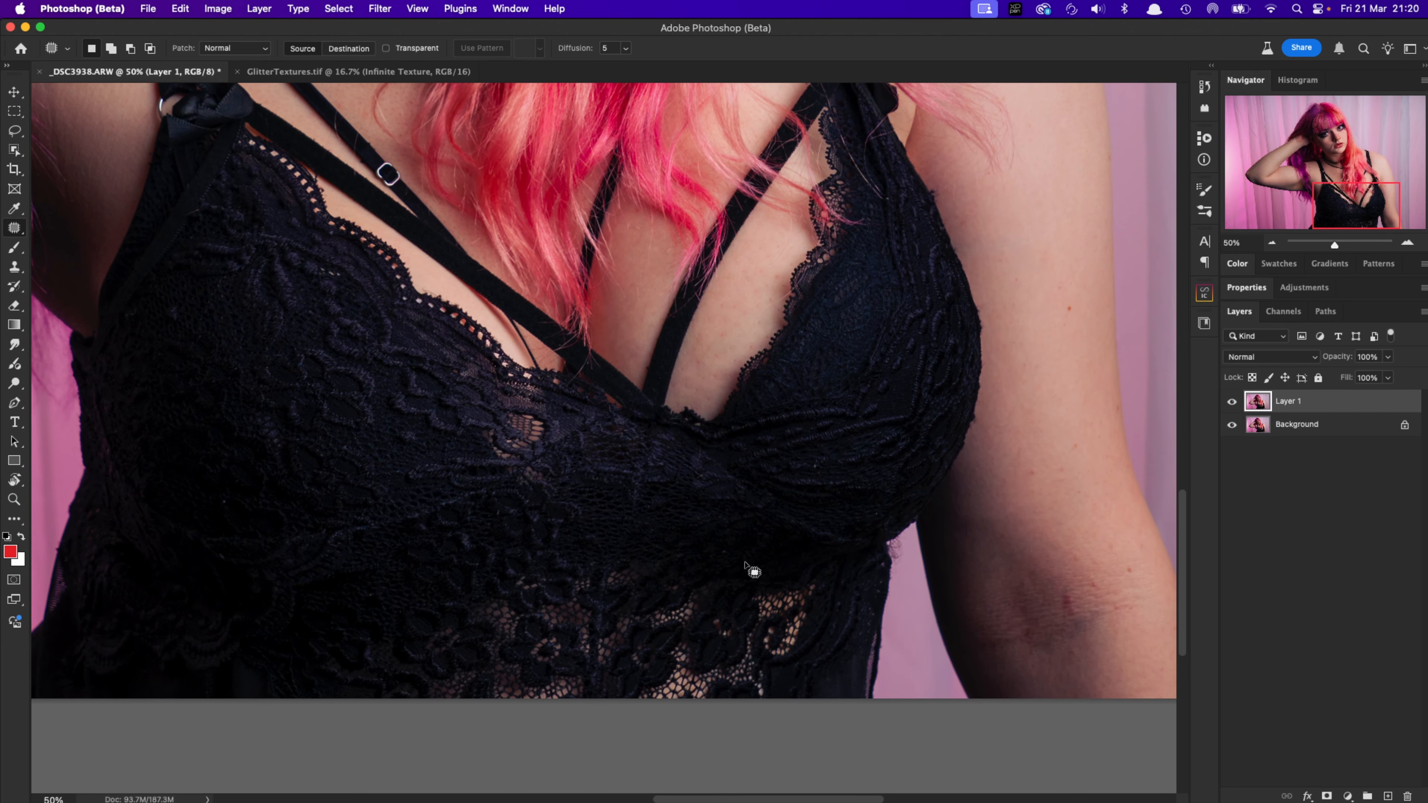
pyautogui.moveTo(806, 467); pyautogui.dragTo(831, 463)
pyautogui.press('super+d')
# Patch the marks beside the lace top and at the elbow crease of the lowered arm
pyautogui.moveTo(1073, 463)
pyautogui.mouseDown()
pyautogui.moveTo(877, 284)
pyautogui.moveTo(881, 491)
pyautogui.moveTo(864, 444)
pyautogui.mouseUp()
pyautogui.press('super+d')
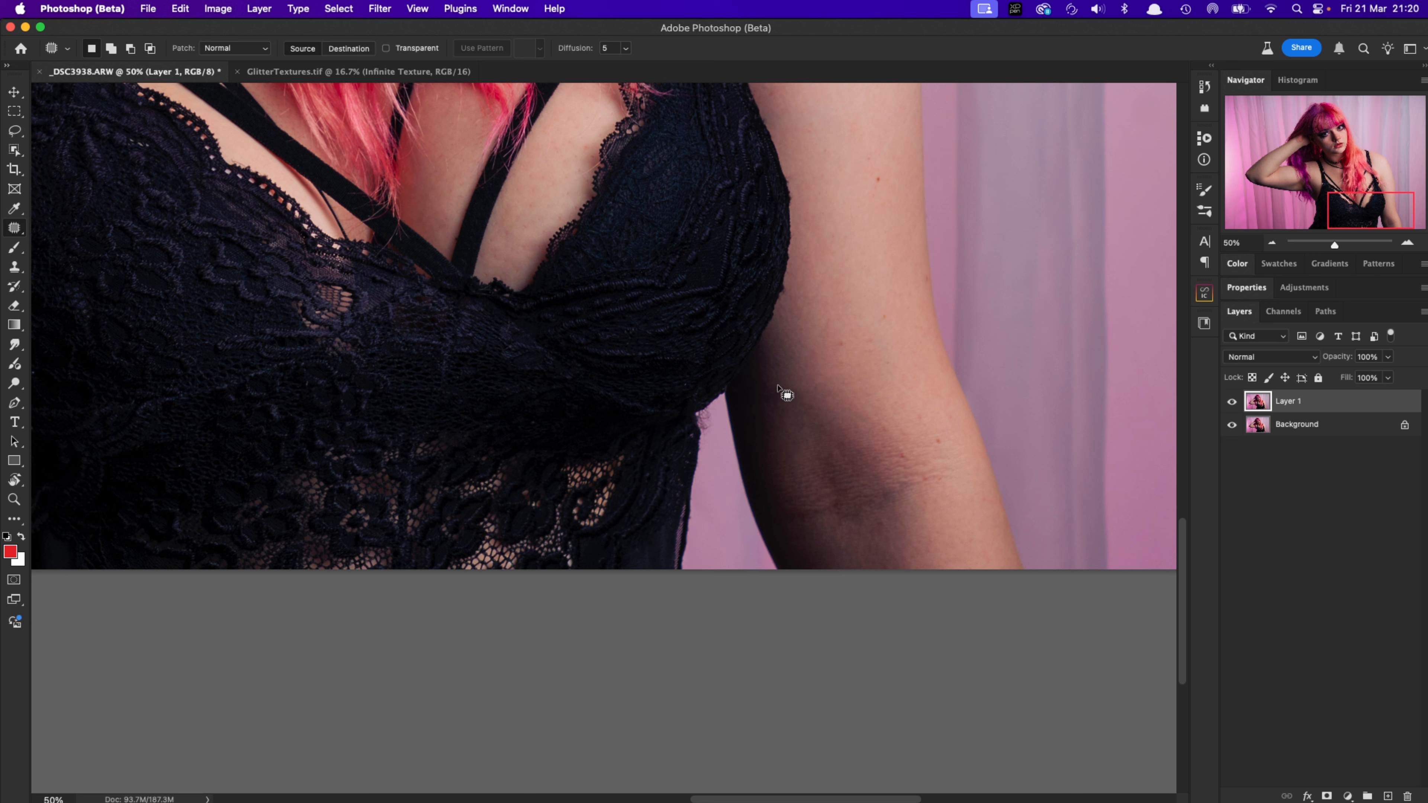
pyautogui.moveTo(779, 389)
pyautogui.mouseDown()
pyautogui.moveTo(732, 409)
pyautogui.moveTo(779, 392)
pyautogui.mouseUp()
pyautogui.press('super+d')
pyautogui.moveTo(907, 479)
pyautogui.mouseDown()
pyautogui.moveTo(881, 496)
pyautogui.moveTo(895, 479)
pyautogui.moveTo(922, 498)
pyautogui.mouseUp()
pyautogui.press('super+d')
# Patch the mark at the outer edge of the smudged eye makeup on the shaded side of the face
pyautogui.moveTo(941, 238); pyautogui.dragTo(1000, 517)
pyautogui.moveTo(957, 307); pyautogui.dragTo(994, 485)
pyautogui.moveTo(916, 265); pyautogui.dragTo(1125, 533)
pyautogui.moveTo(649, 455); pyautogui.dragTo(957, 600)
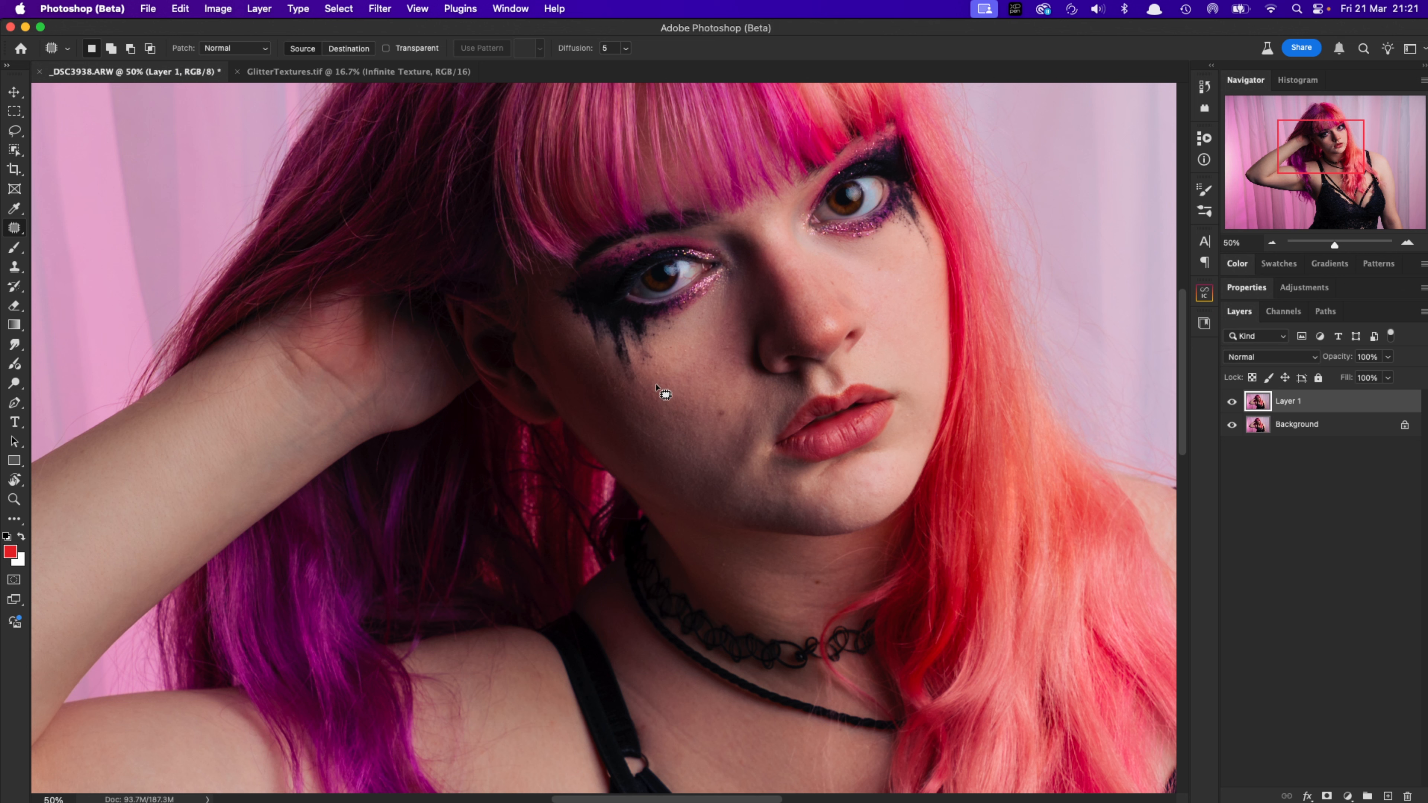
pyautogui.moveTo(580, 315)
pyautogui.mouseDown()
pyautogui.moveTo(613, 405)
pyautogui.moveTo(653, 448)
pyautogui.moveTo(581, 319)
pyautogui.moveTo(587, 359)
pyautogui.mouseUp()
pyautogui.press('super+d')
# Patch the spots and lines on the neck between the jaw and the choker
pyautogui.scroll(-5, 904, 546)
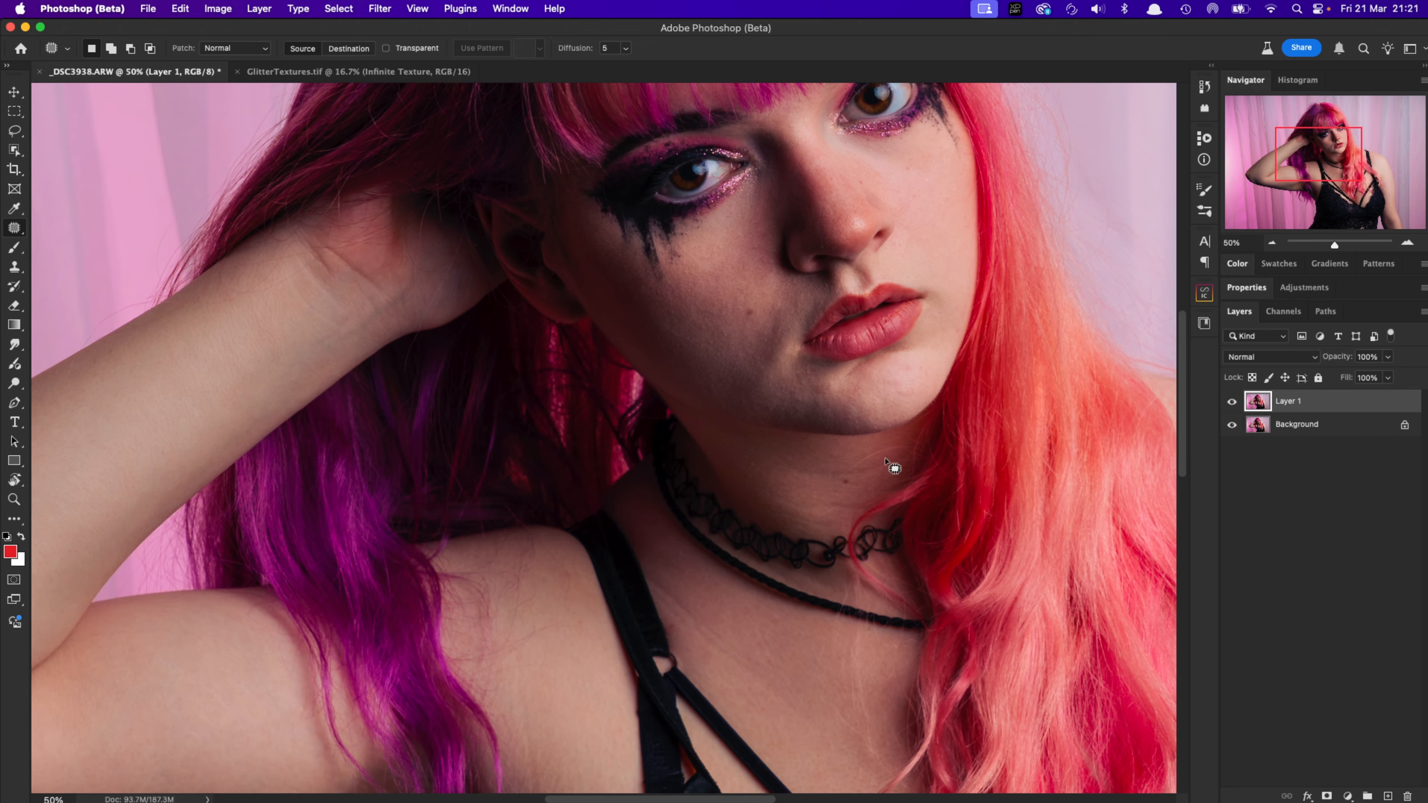
pyautogui.moveTo(896, 446)
pyautogui.mouseDown()
pyautogui.moveTo(843, 468)
pyautogui.moveTo(896, 447)
pyautogui.mouseUp()
pyautogui.moveTo(885, 452); pyautogui.dragTo(889, 440)
pyautogui.press('super+d')
pyautogui.moveTo(837, 481)
pyautogui.mouseDown()
pyautogui.moveTo(814, 475)
pyautogui.moveTo(867, 475)
pyautogui.moveTo(856, 456)
pyautogui.mouseUp()
pyautogui.press('super+d')
pyautogui.moveTo(849, 504)
pyautogui.mouseDown()
pyautogui.moveTo(775, 500)
pyautogui.moveTo(860, 504)
pyautogui.moveTo(841, 492)
pyautogui.moveTo(832, 523)
pyautogui.mouseUp()
pyautogui.press('super+d')
pyautogui.moveTo(815, 523)
pyautogui.mouseDown()
pyautogui.moveTo(791, 499)
pyautogui.moveTo(833, 500)
pyautogui.mouseUp()
pyautogui.press('super+d')
pyautogui.moveTo(816, 503)
pyautogui.mouseDown()
pyautogui.moveTo(787, 494)
pyautogui.moveTo(774, 466)
pyautogui.moveTo(802, 469)
pyautogui.moveTo(797, 459)
pyautogui.mouseUp()
pyautogui.press('super+d')
pyautogui.press('super+d')
# Patch the blemish on the upper chest beside the choker
pyautogui.moveTo(668, 621)
pyautogui.mouseDown()
pyautogui.moveTo(669, 638)
pyautogui.moveTo(668, 624)
pyautogui.mouseUp()
pyautogui.moveTo(668, 629)
pyautogui.mouseDown()
pyautogui.moveTo(684, 643)
pyautogui.moveTo(666, 591)
pyautogui.moveTo(712, 640)
pyautogui.moveTo(728, 612)
pyautogui.mouseUp()
pyautogui.press('super+d')
pyautogui.press('super+d')
pyautogui.press('super+d')
# Patch the last blemishes on both cheeks below the eye makeup and beside the mouth
pyautogui.moveTo(867, 706); pyautogui.dragTo(816, 510)
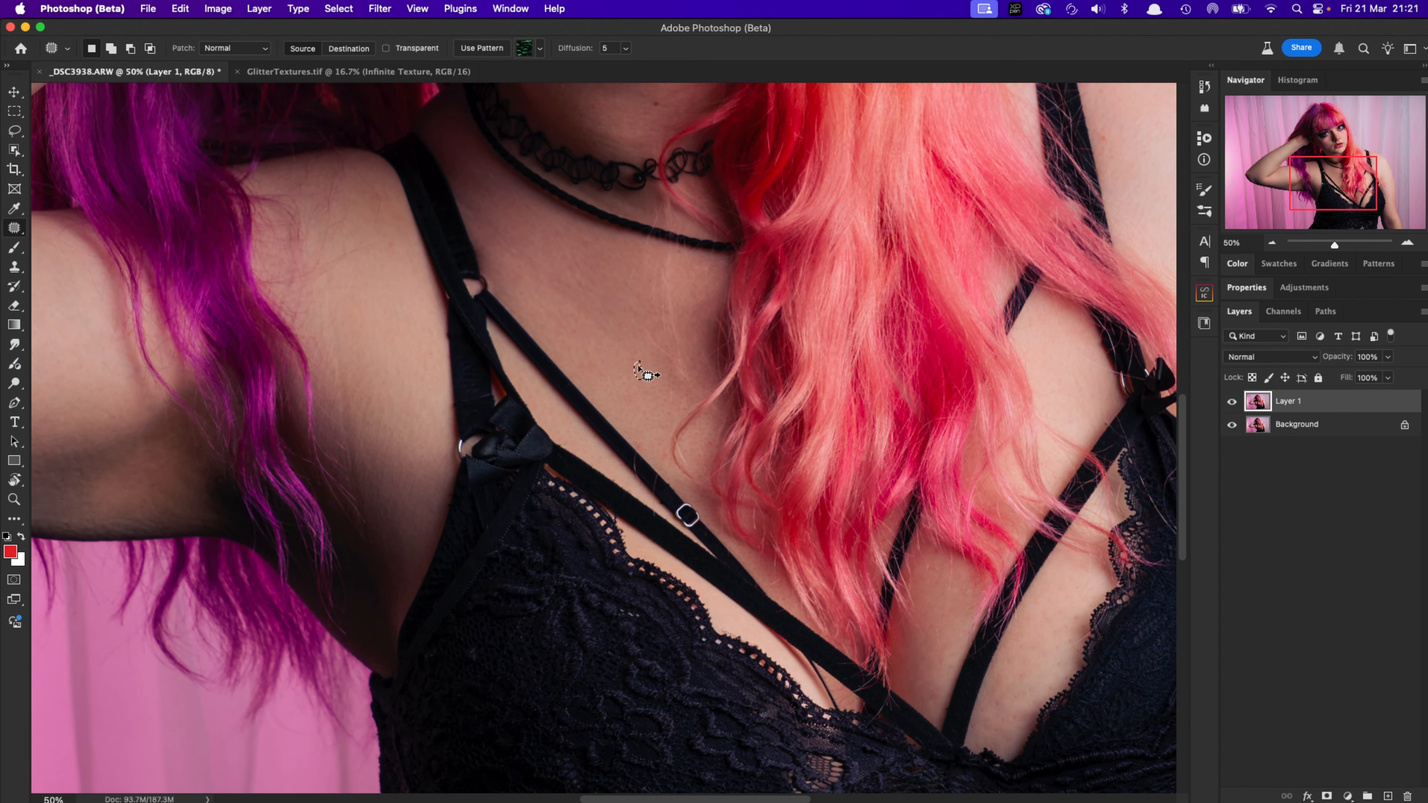
pyautogui.moveTo(1034, 603); pyautogui.dragTo(851, 633)
pyautogui.moveTo(855, 425); pyautogui.dragTo(908, 479)
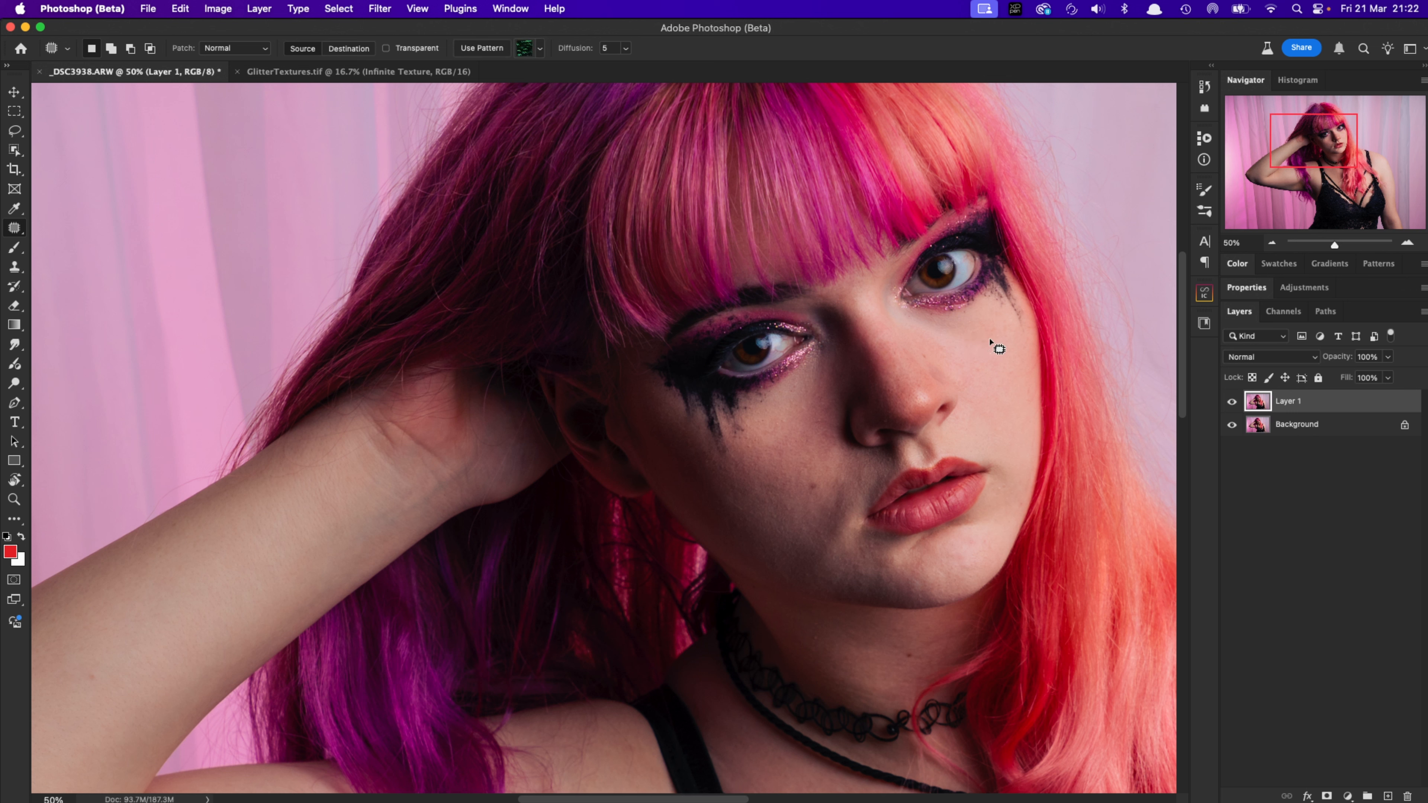
pyautogui.moveTo(979, 366); pyautogui.dragTo(982, 371)
pyautogui.moveTo(978, 370); pyautogui.dragTo(1000, 363)
pyautogui.press('super+d')
pyautogui.moveTo(809, 443)
pyautogui.mouseDown()
pyautogui.moveTo(820, 424)
pyautogui.moveTo(804, 434)
pyautogui.mouseUp()
pyautogui.press('super+d')
pyautogui.moveTo(862, 545)
pyautogui.mouseDown()
pyautogui.moveTo(866, 559)
pyautogui.moveTo(860, 547)
pyautogui.mouseUp()
pyautogui.moveTo(860, 552); pyautogui.dragTo(847, 548)
pyautogui.press('super+d')
# Run the Frequency Separation (8 bit) copy action on Layer 1 up to its Median filter settings
pyautogui.click(1203, 139)
pyautogui.click(1106, 259)
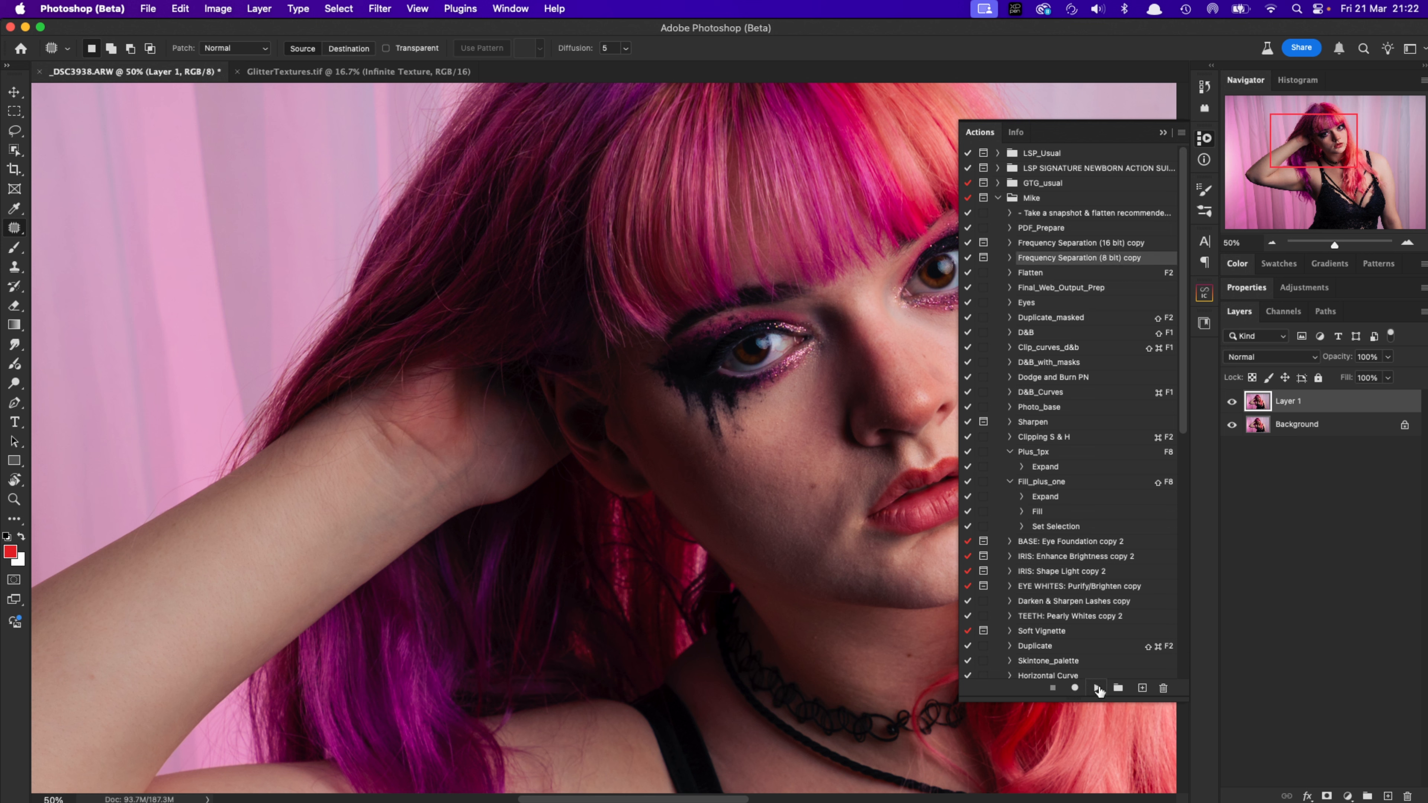
pyautogui.click(1097, 688)
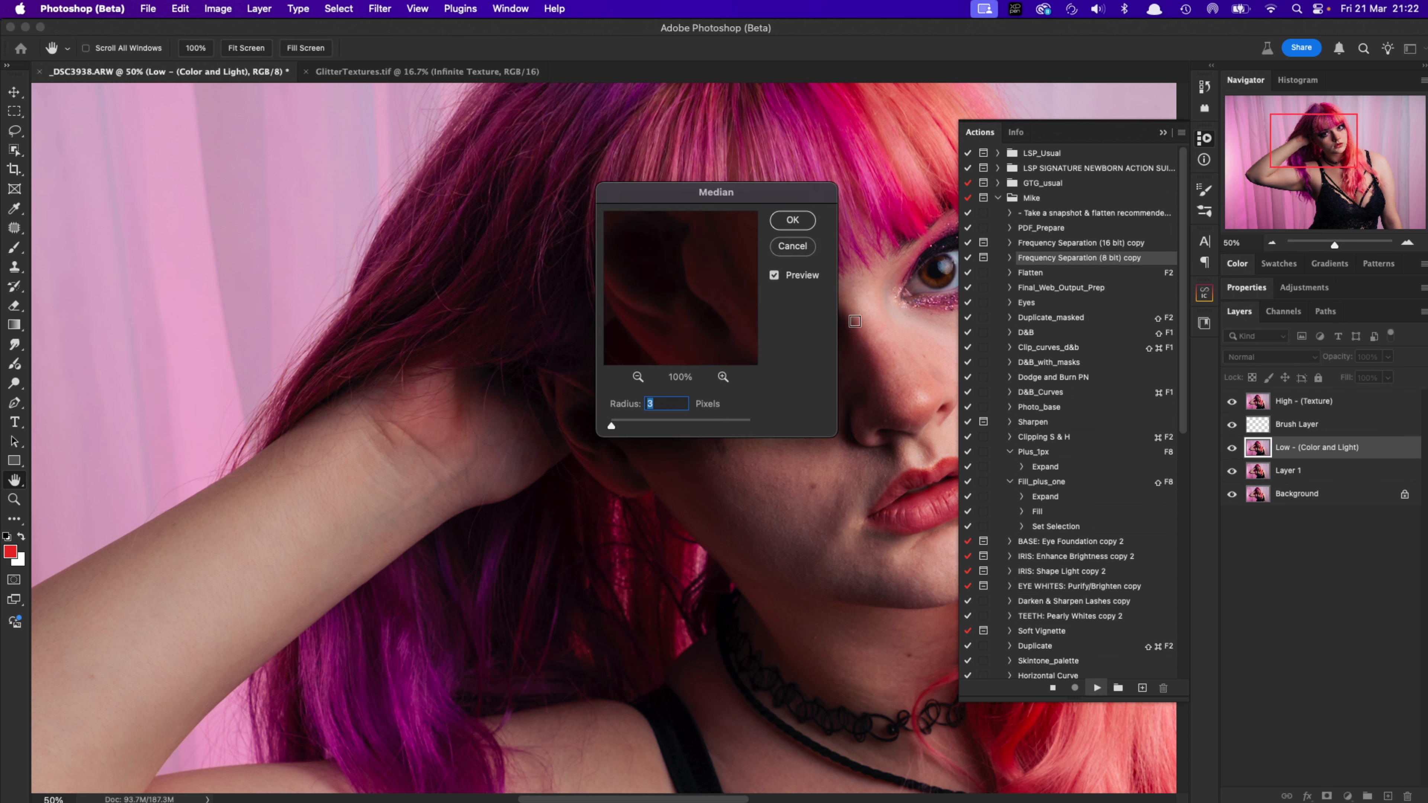
pyautogui.click(1204, 140)
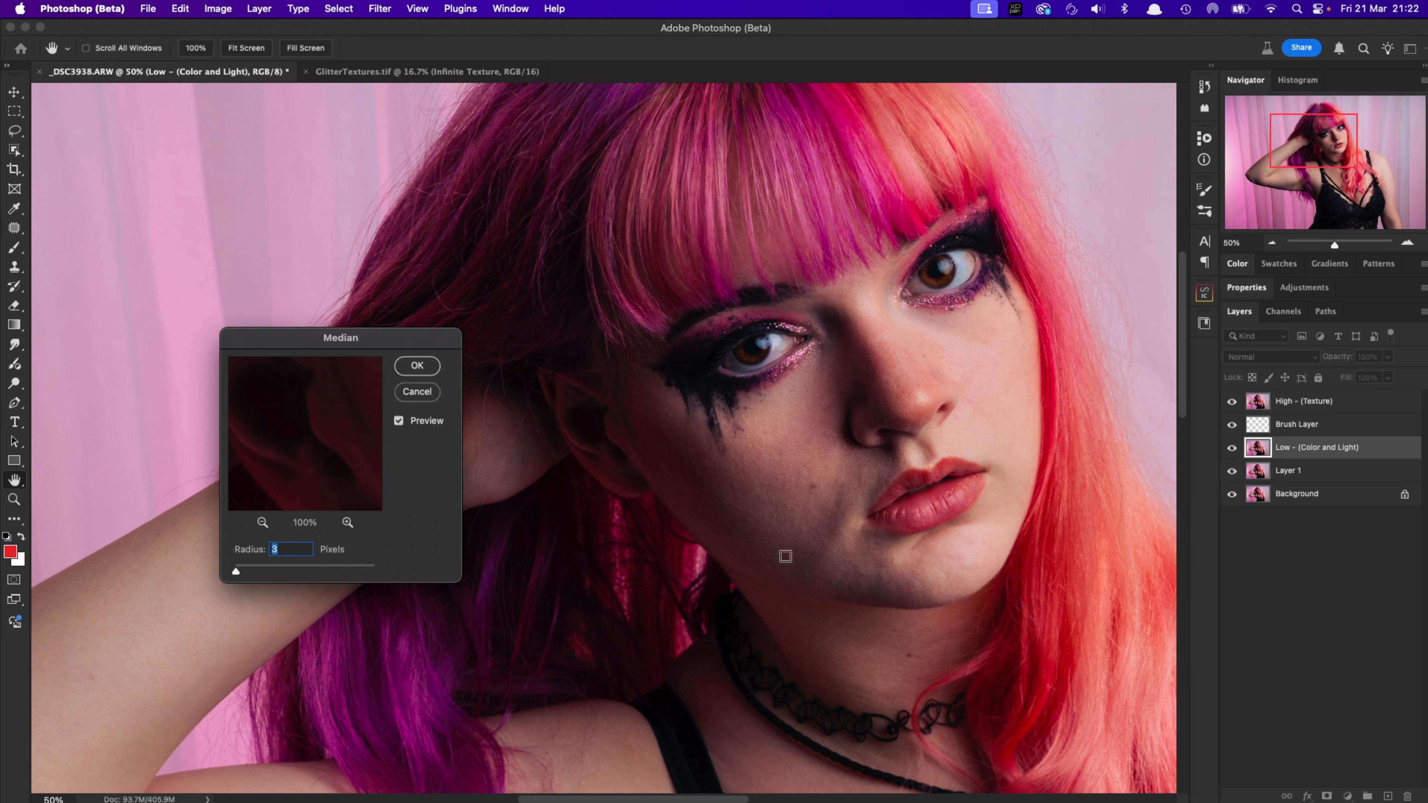
# Try a Median radius of 9 pixels and examine the blur on the eye and cheek in the filter preview
pyautogui.moveTo(403, 343); pyautogui.dragTo(462, 298)
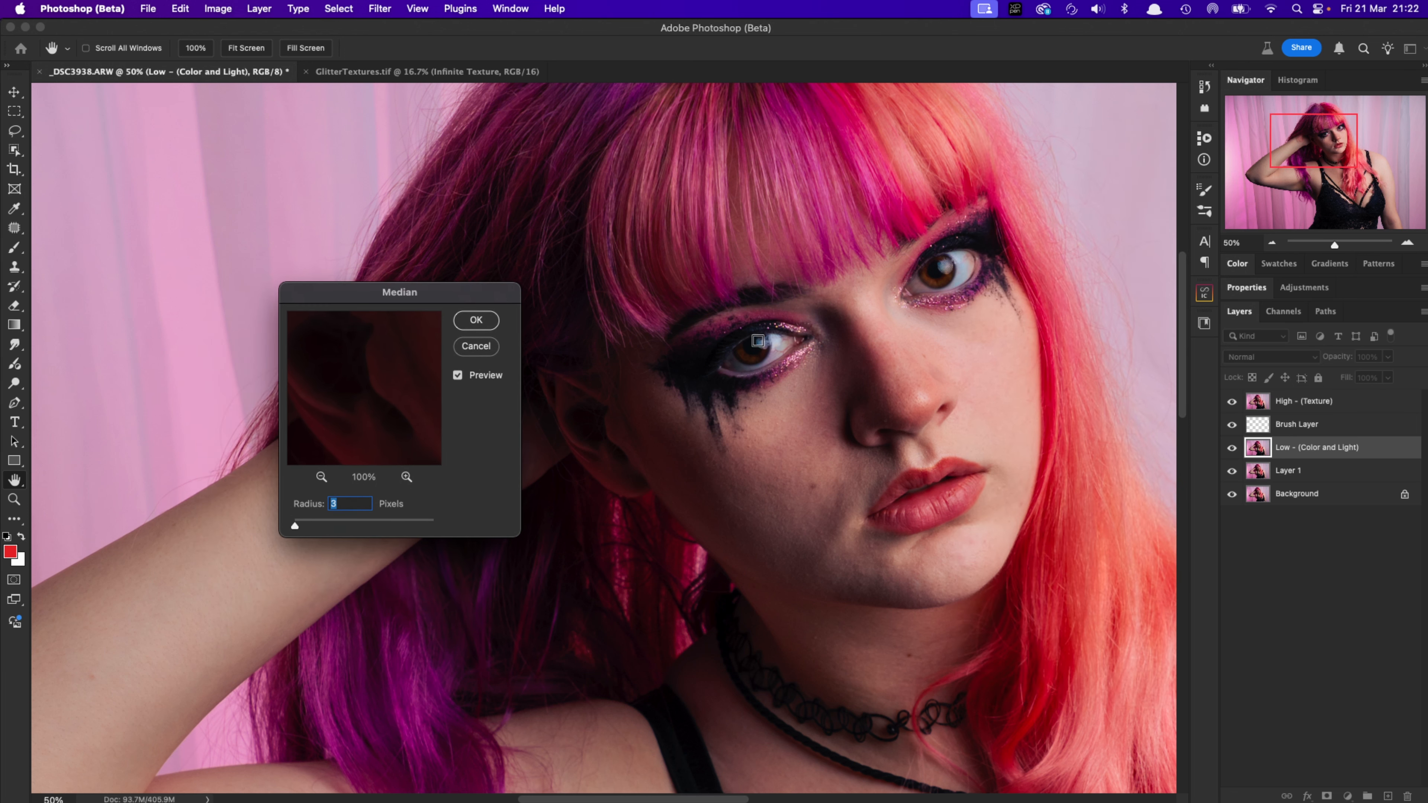
pyautogui.click(755, 347)
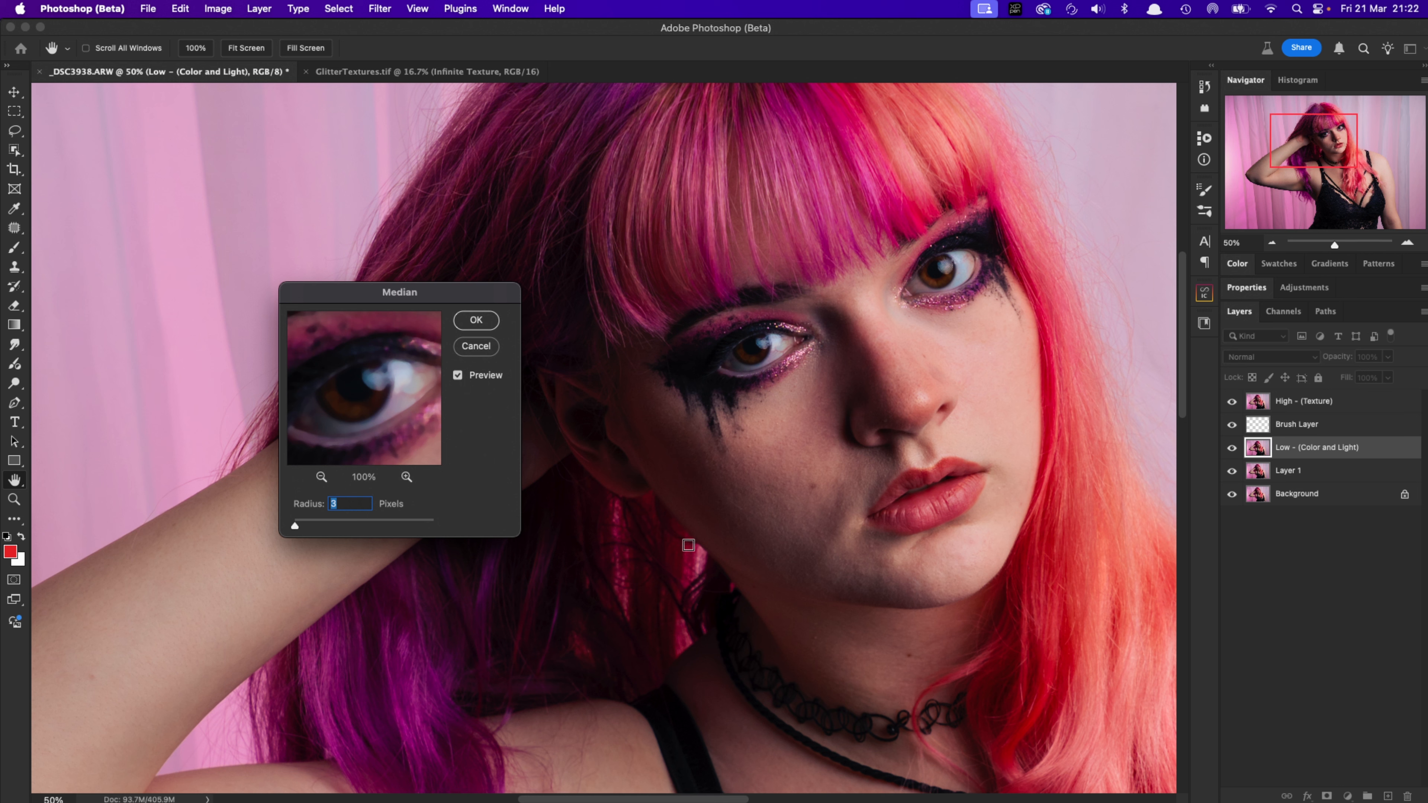
pyautogui.write('9')
pyautogui.moveTo(390, 422); pyautogui.dragTo(387, 373)
pyautogui.click(321, 478)
pyautogui.click(320, 478)
pyautogui.click(320, 478)
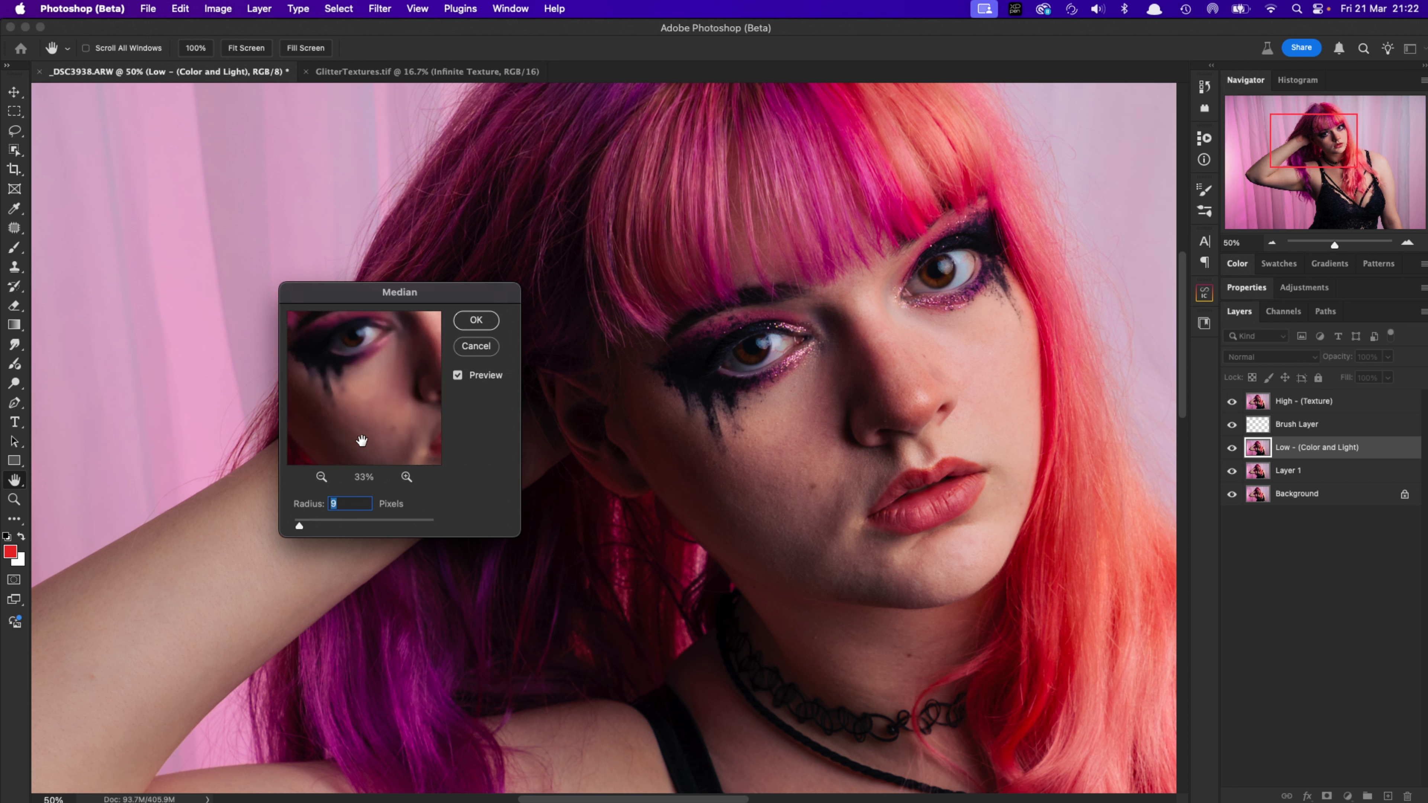
pyautogui.moveTo(405, 426)
pyautogui.mouseDown()
pyautogui.moveTo(410, 396)
pyautogui.moveTo(405, 413)
pyautogui.mouseUp()
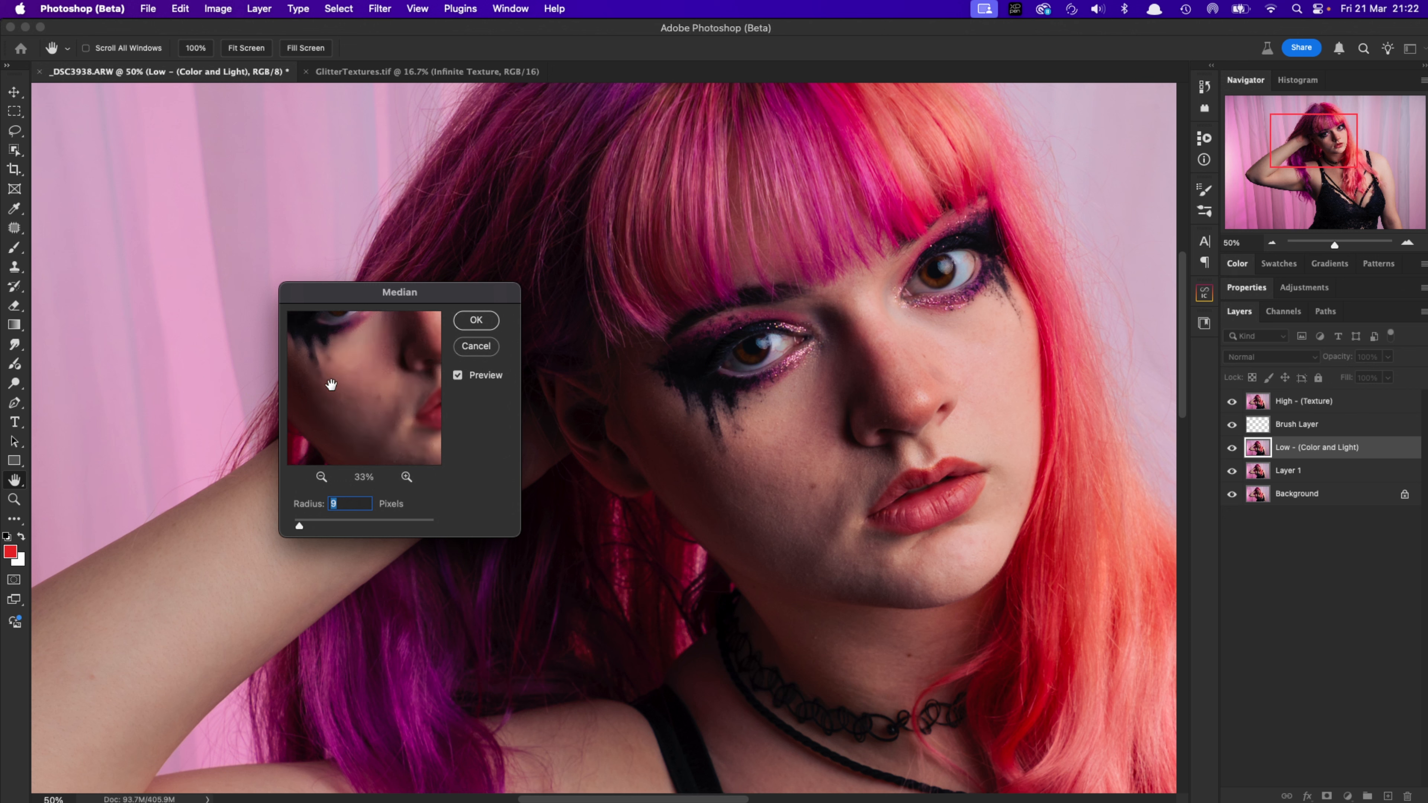
pyautogui.moveTo(385, 369); pyautogui.dragTo(390, 416)
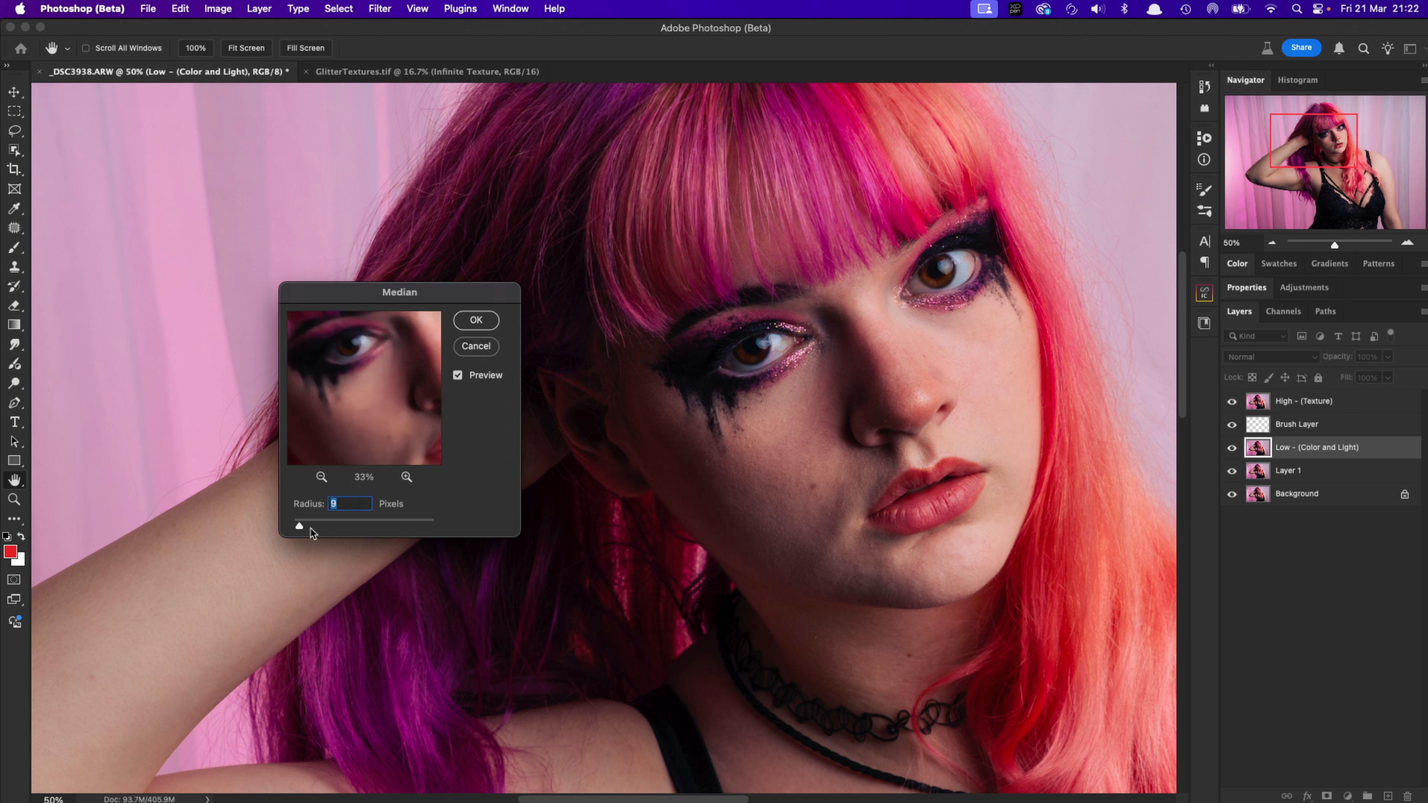
# Compare a Median radius of 32 pixels, lower it to about 12 pixels and apply the filter
pyautogui.moveTo(306, 525); pyautogui.dragTo(318, 531)
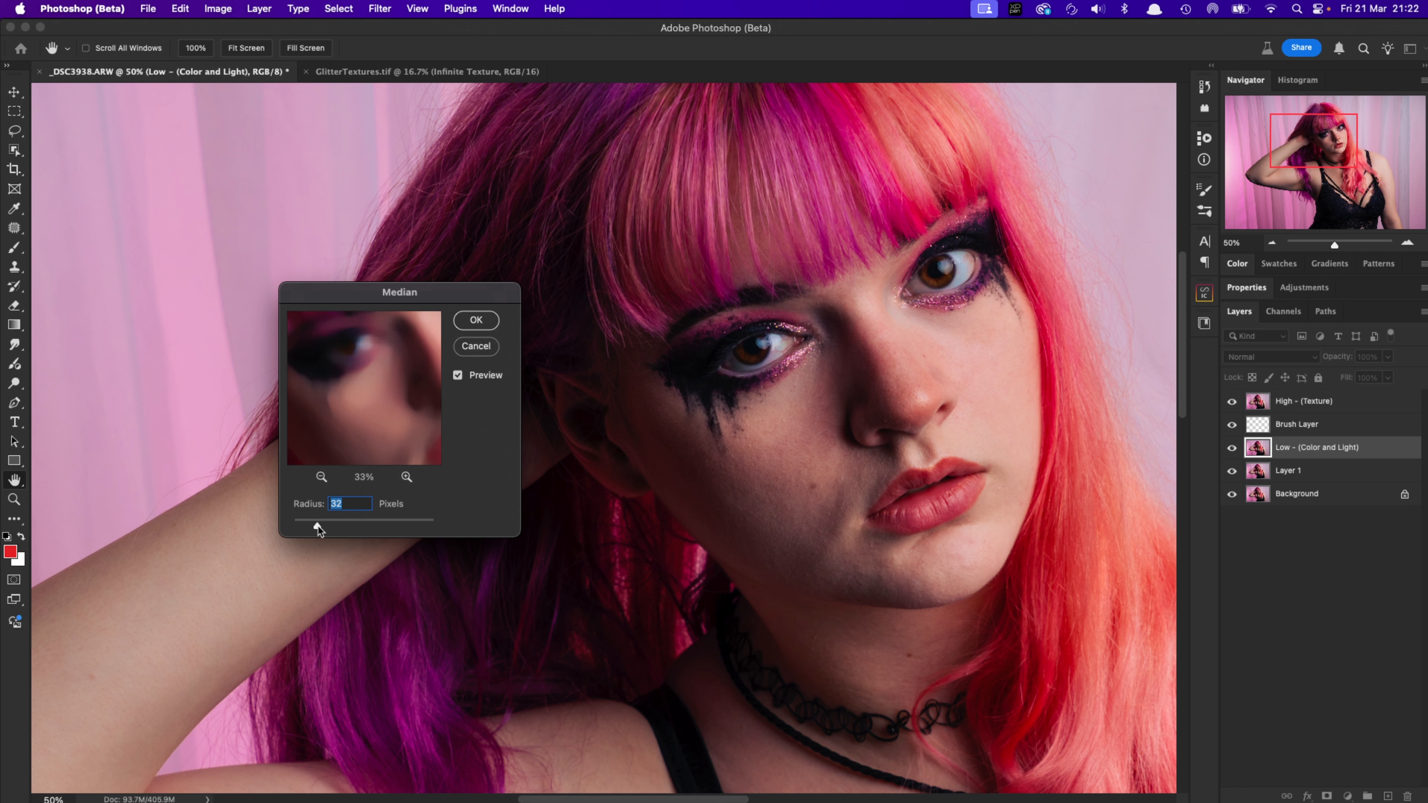
pyautogui.moveTo(398, 397); pyautogui.dragTo(431, 421)
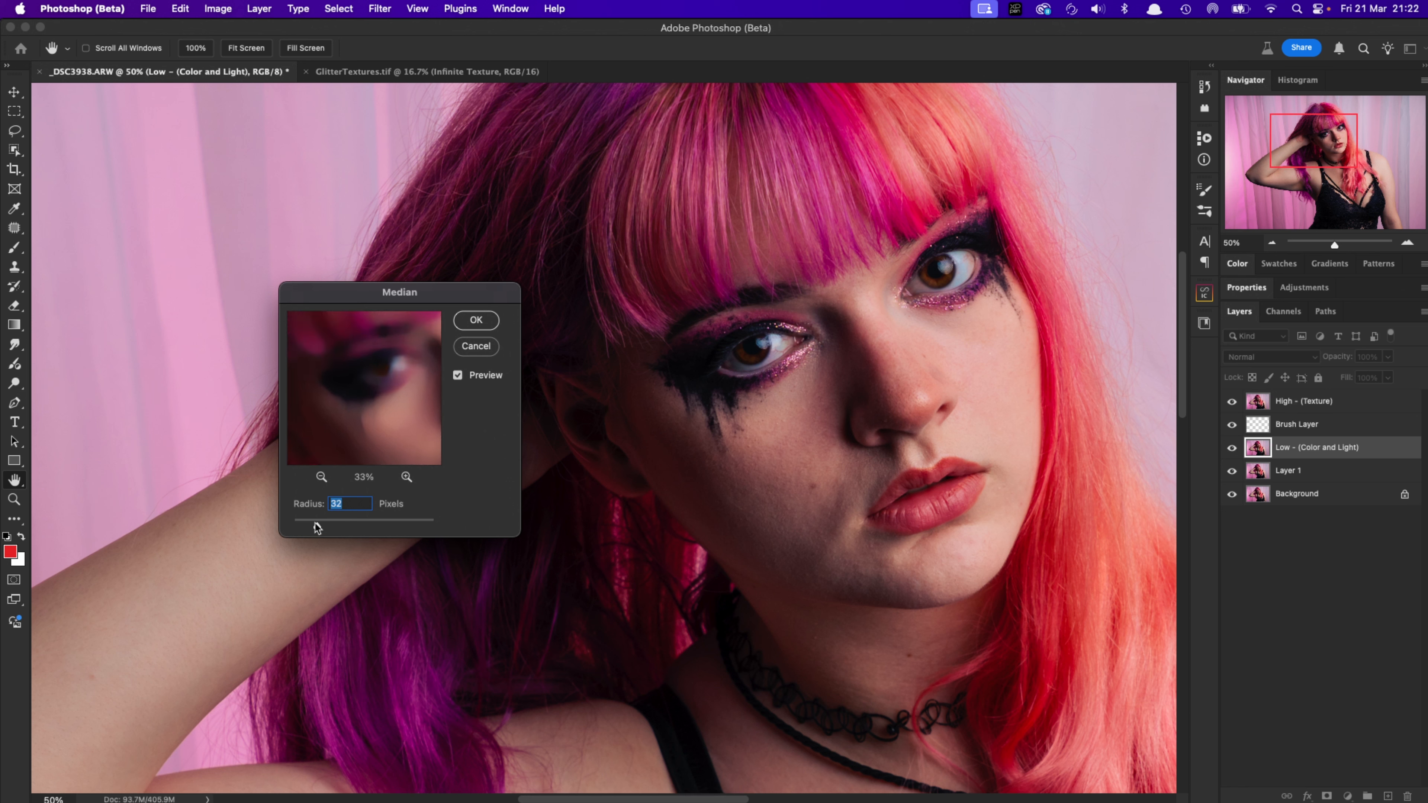
pyautogui.moveTo(302, 528); pyautogui.dragTo(299, 529)
pyautogui.moveTo(387, 423)
pyautogui.mouseDown()
pyautogui.moveTo(376, 398)
pyautogui.moveTo(390, 406)
pyautogui.mouseUp()
pyautogui.moveTo(302, 528); pyautogui.dragTo(298, 525)
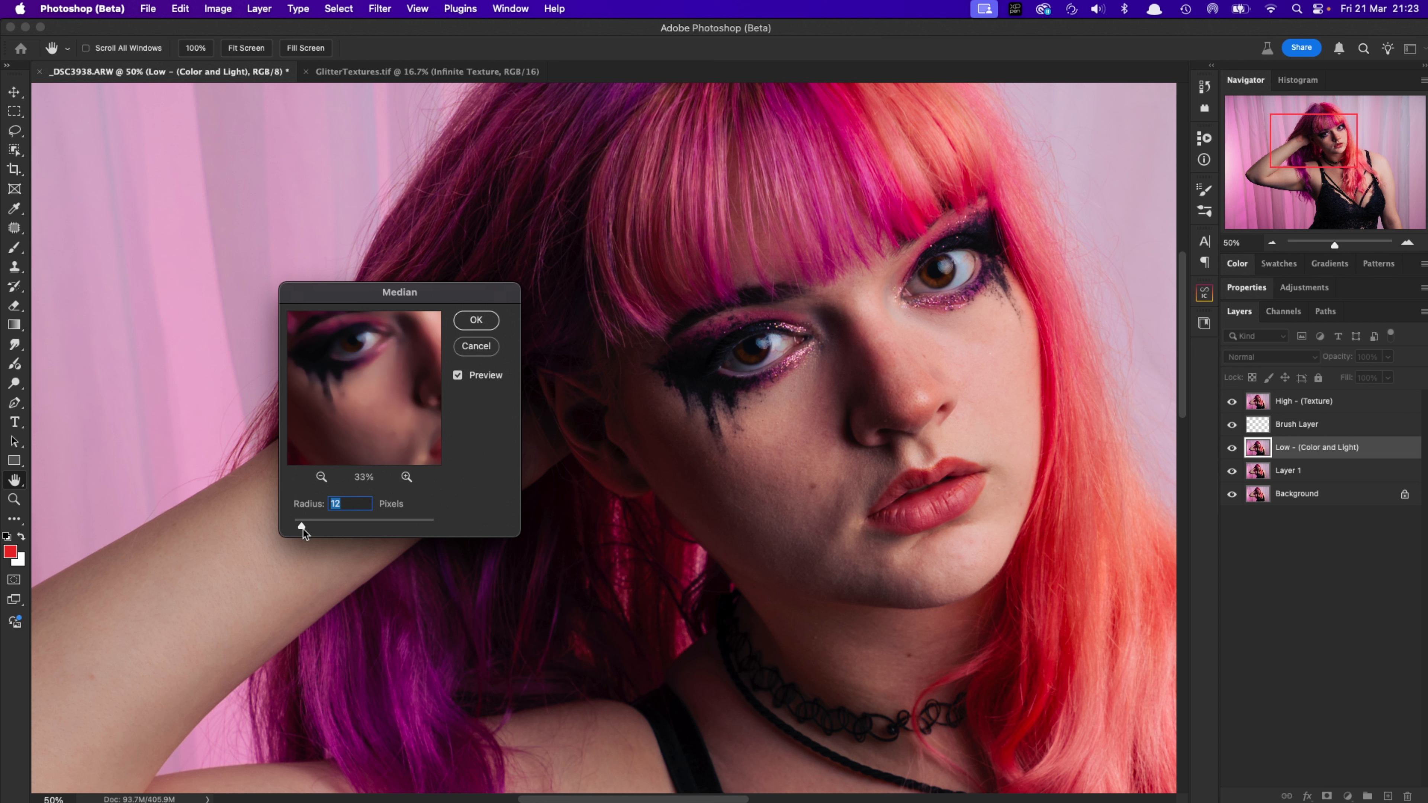
pyautogui.moveTo(300, 528); pyautogui.dragTo(302, 529)
pyautogui.click(475, 322)
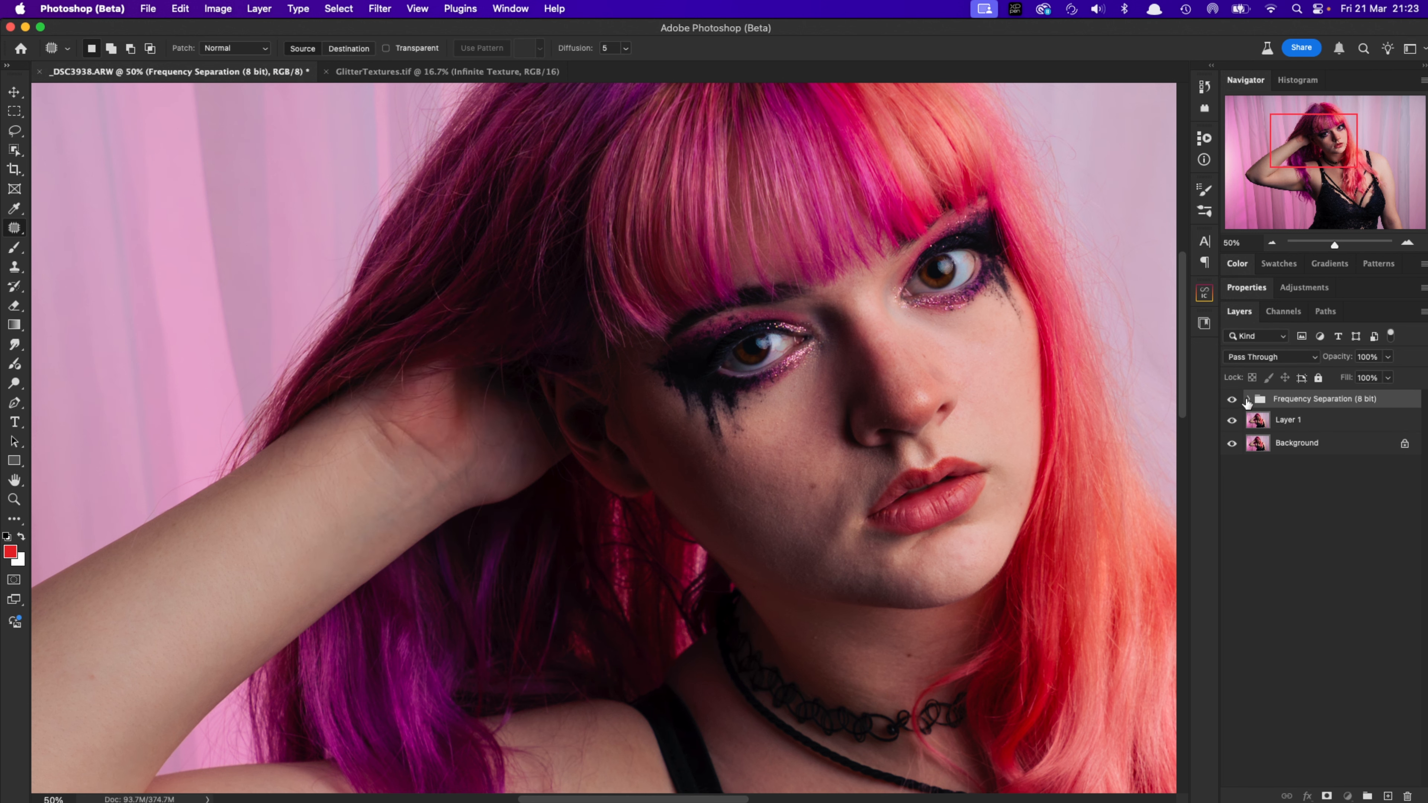
# Expand the Frequency Separation group, hide the High - (Texture) layer and select the Low - (Color and Light) layer
pyautogui.click(1247, 399)
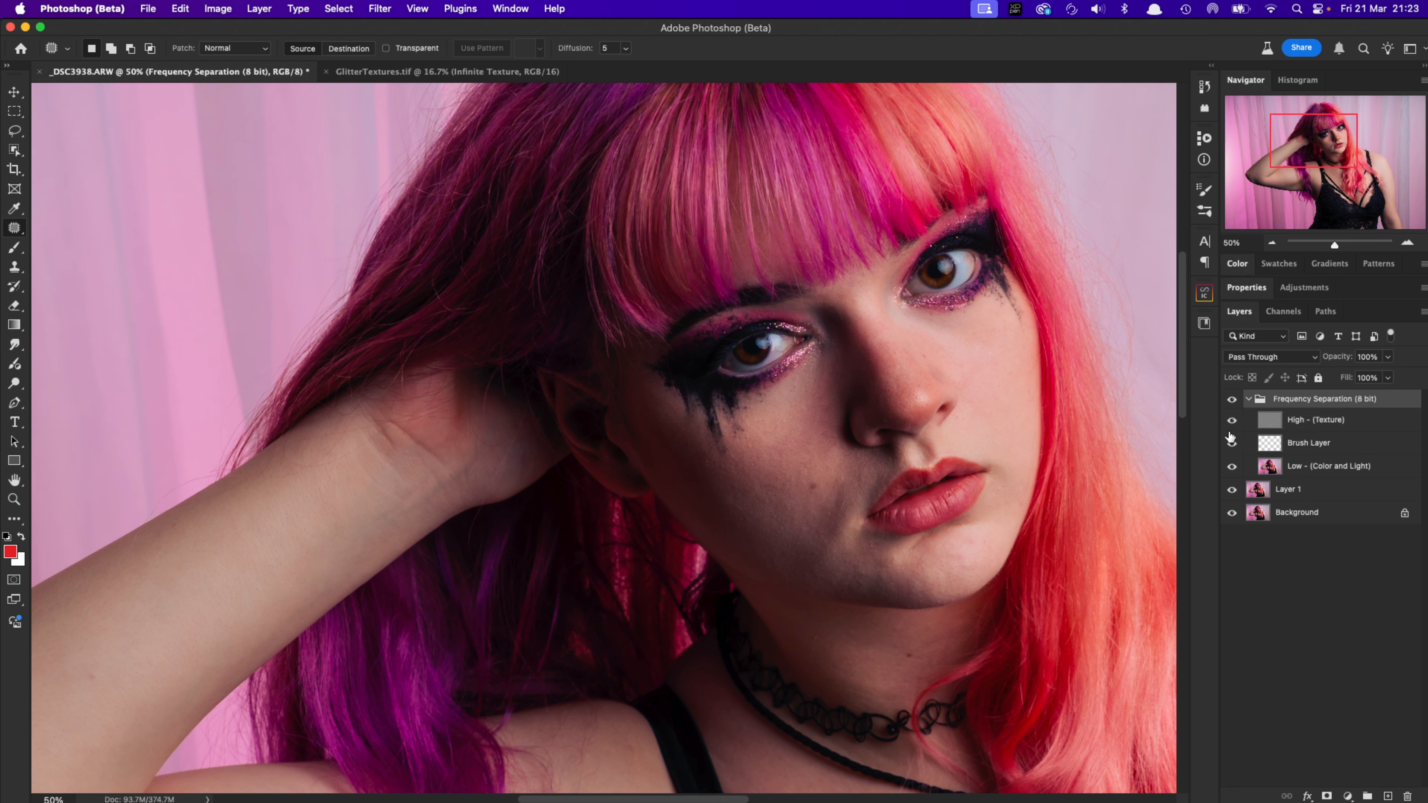
pyautogui.click(1230, 420)
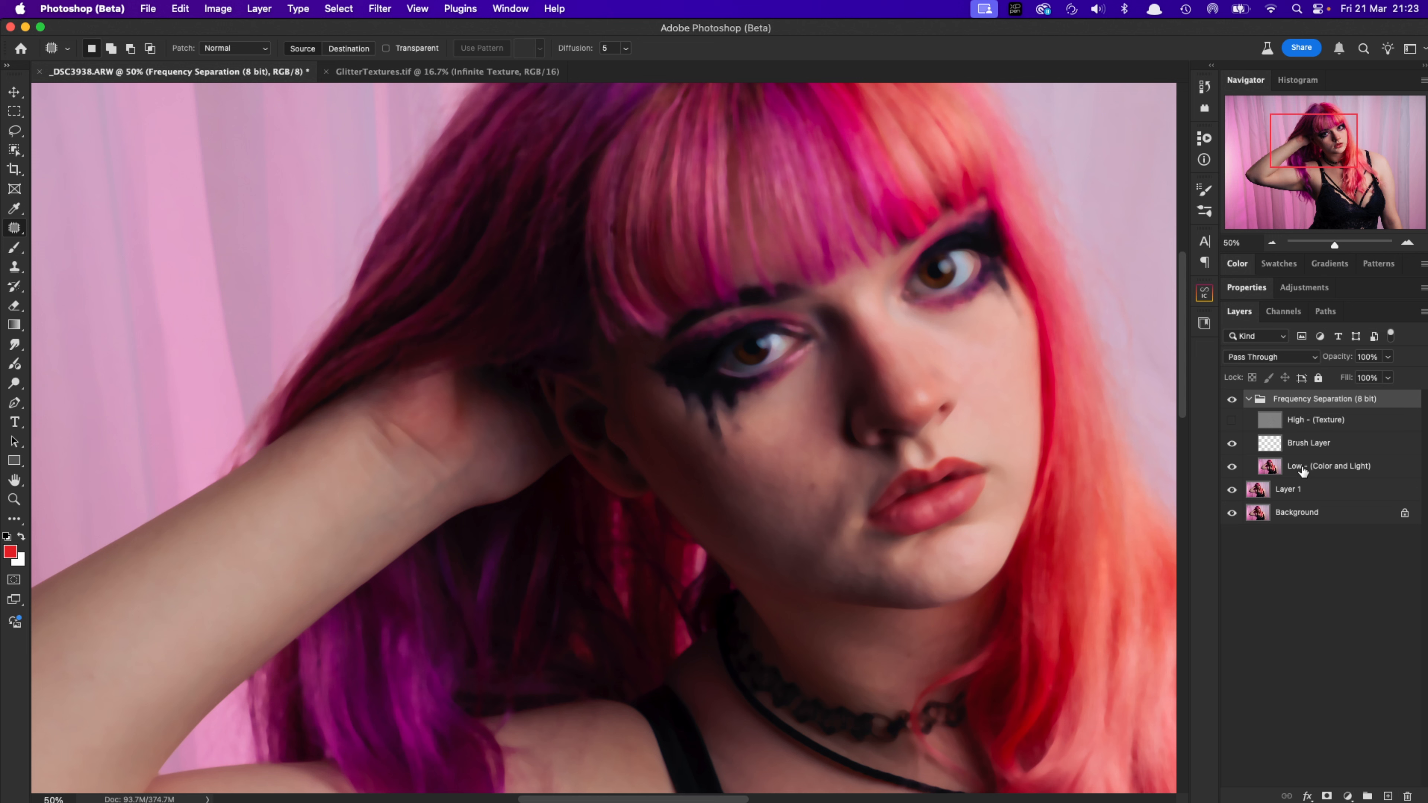
pyautogui.click(1254, 470)
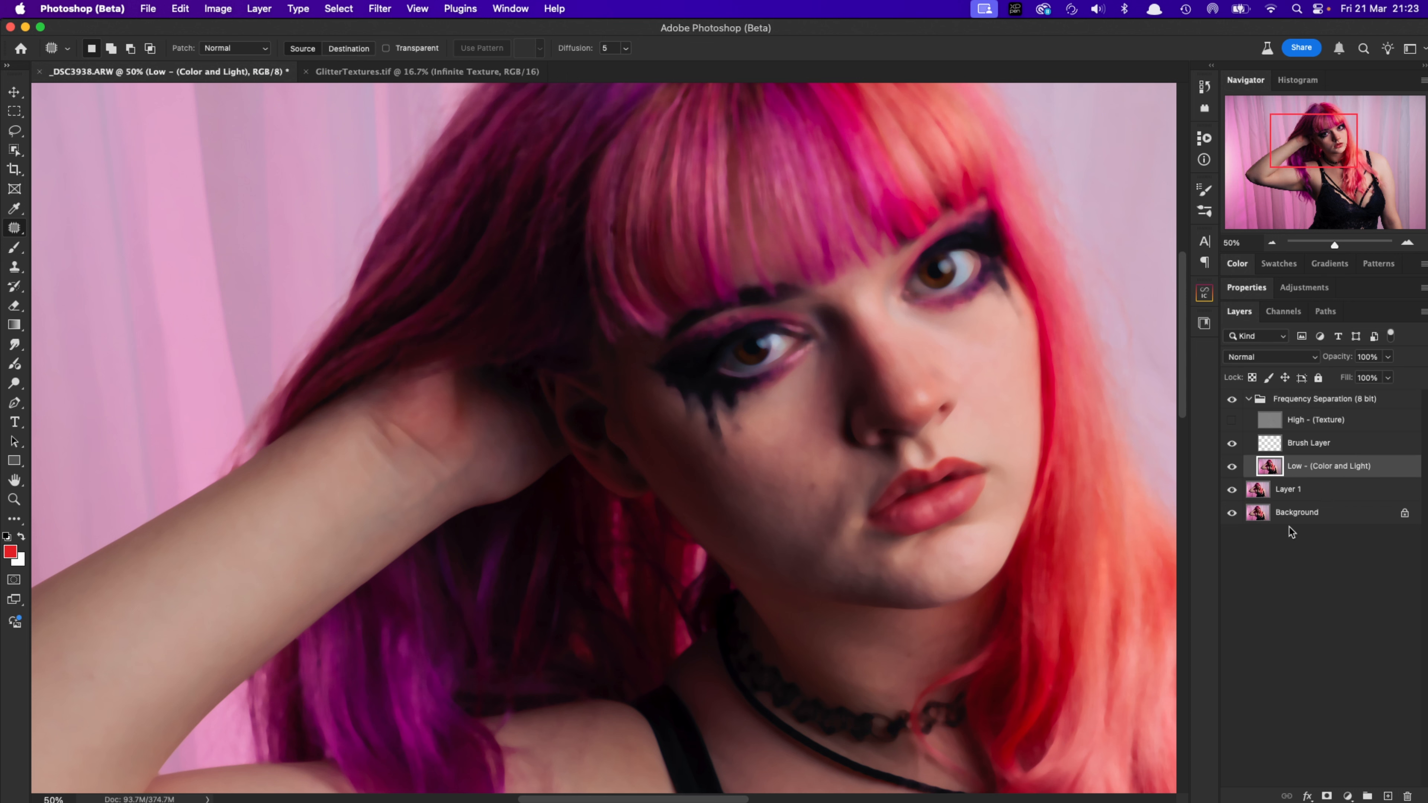
# Duplicate the Low - (Color and Light) layer and lasso the cheek area beside the nose on the copy
pyautogui.press('super+j')
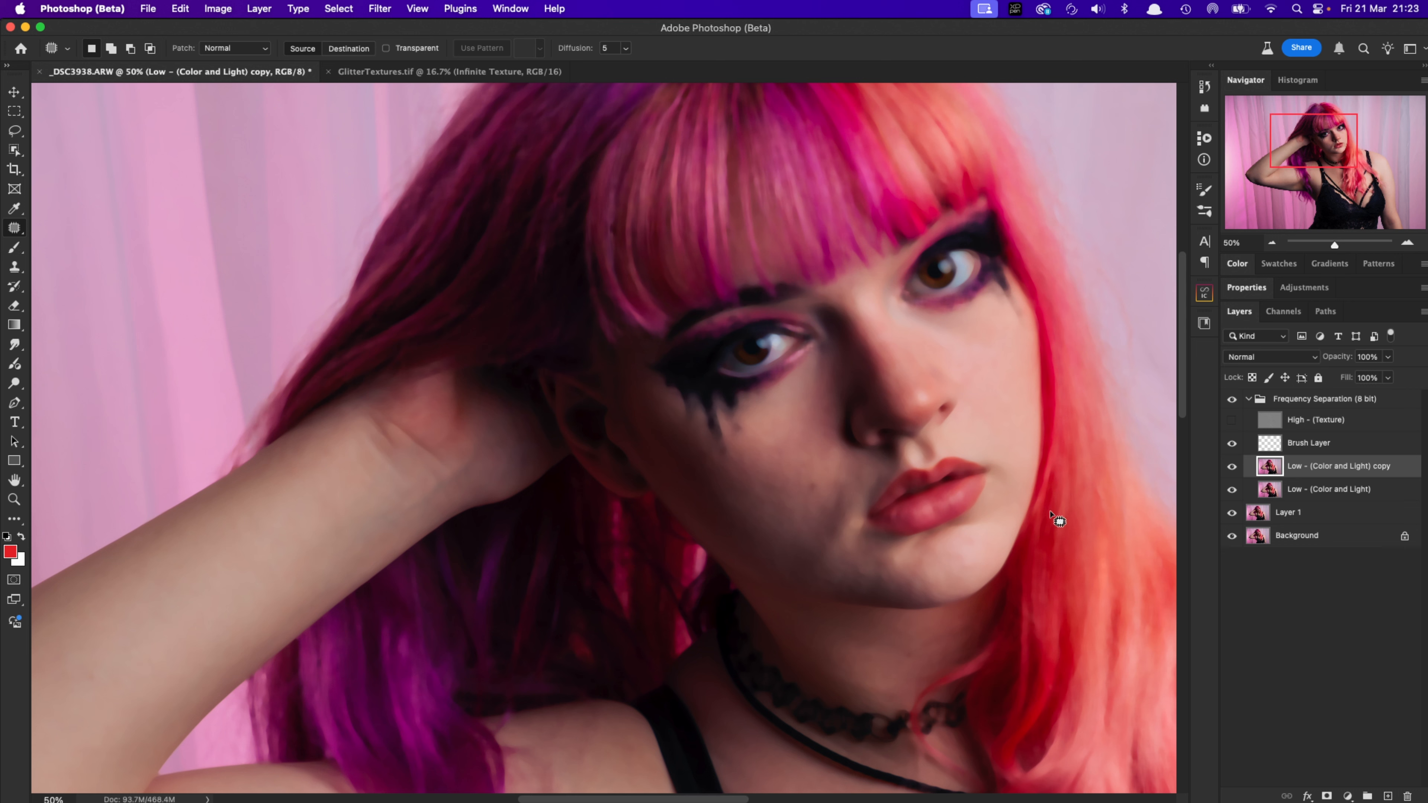
pyautogui.press('l')
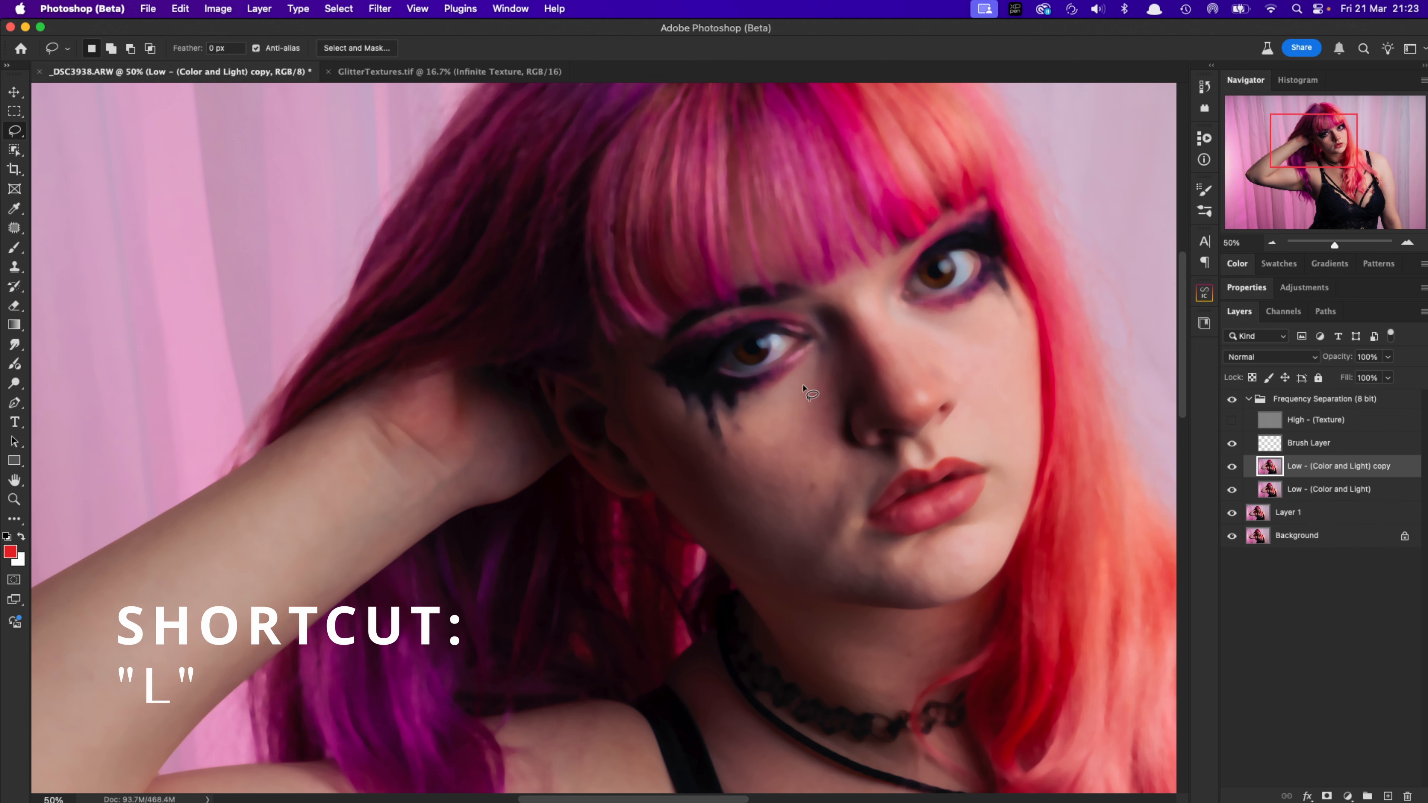
pyautogui.moveTo(803, 390)
pyautogui.mouseDown()
pyautogui.moveTo(759, 463)
pyautogui.moveTo(782, 513)
pyautogui.moveTo(808, 515)
pyautogui.moveTo(824, 496)
pyautogui.moveTo(806, 390)
pyautogui.mouseUp()
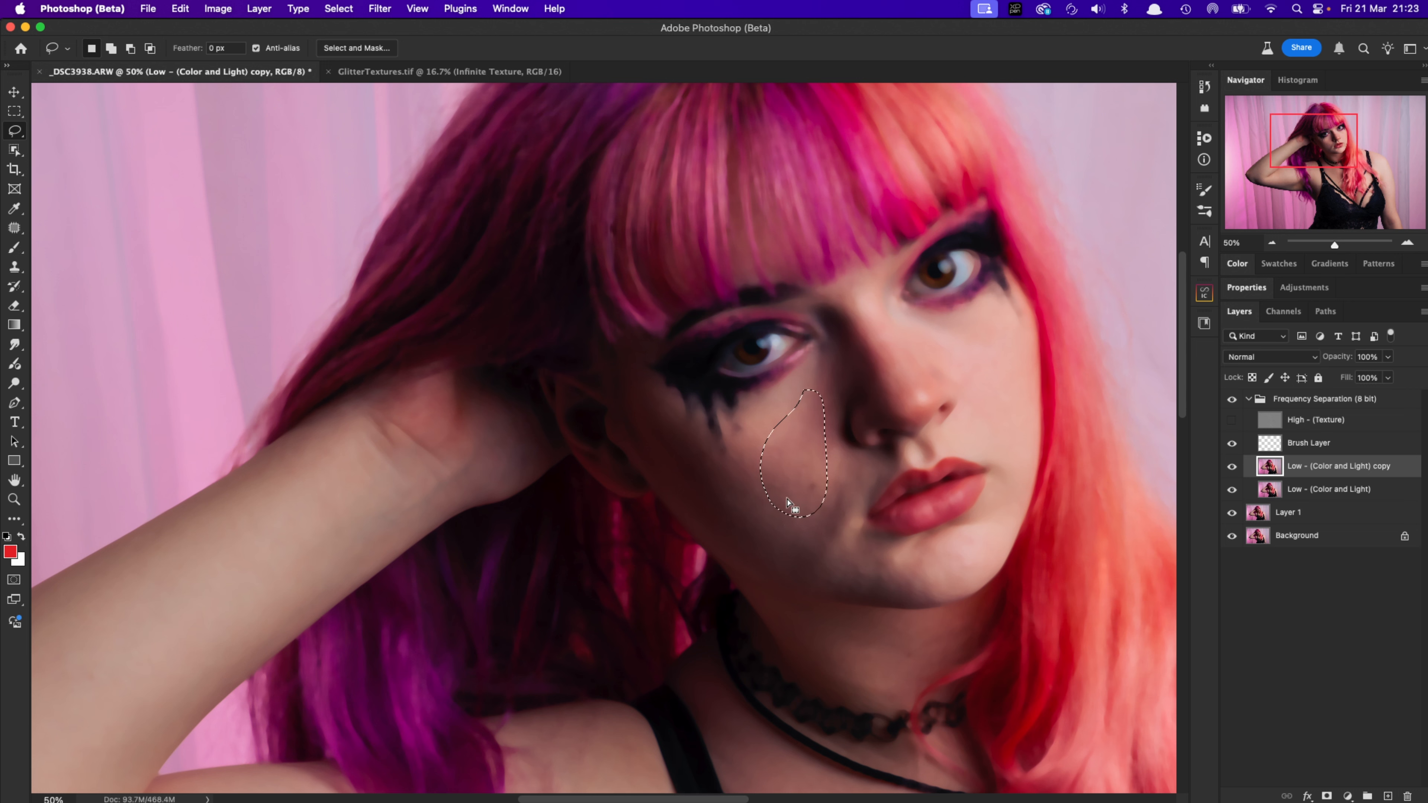
# Feather the cheek selection by 8 pixels
pyautogui.press('shift')
pyautogui.hotkey('shift', 'F6')
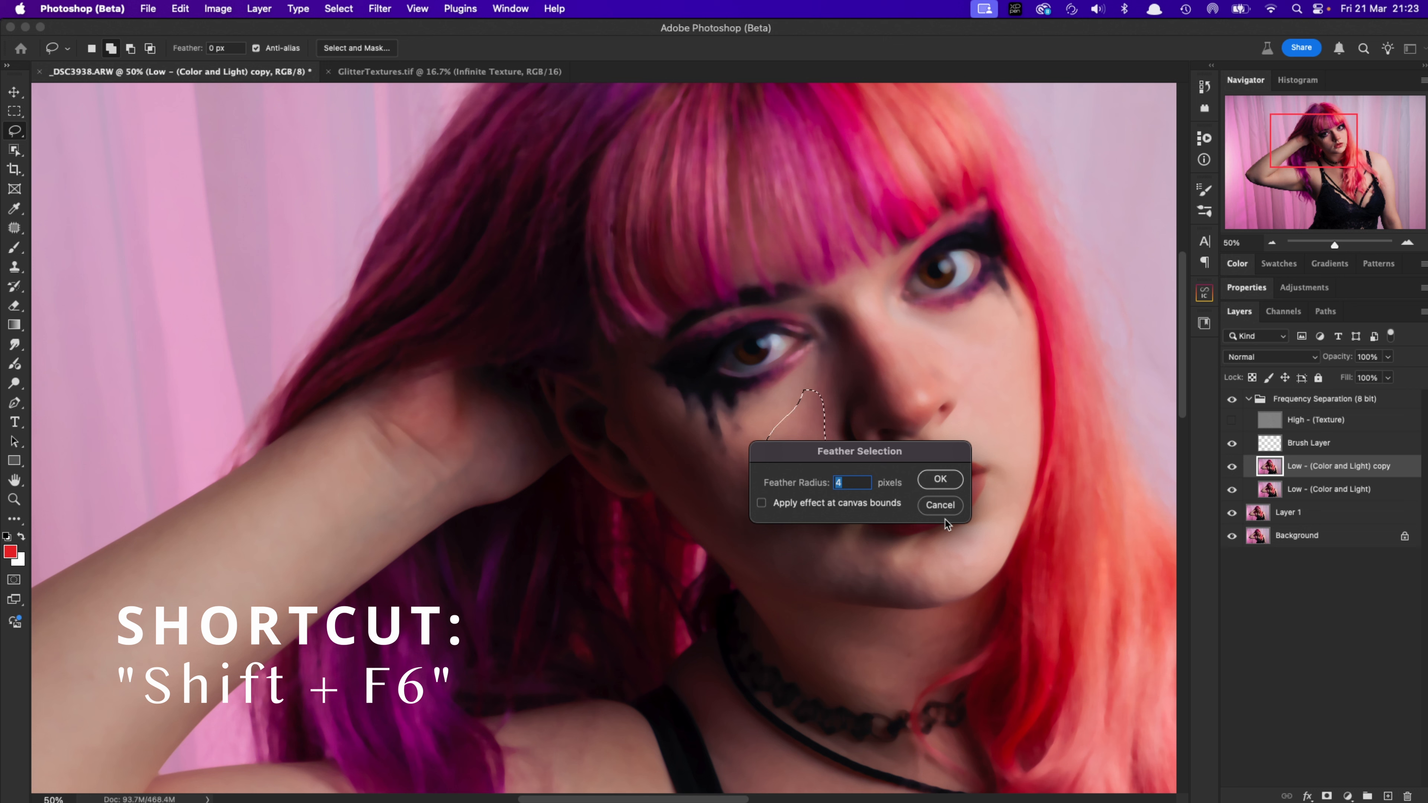
pyautogui.moveTo(888, 452); pyautogui.dragTo(917, 534)
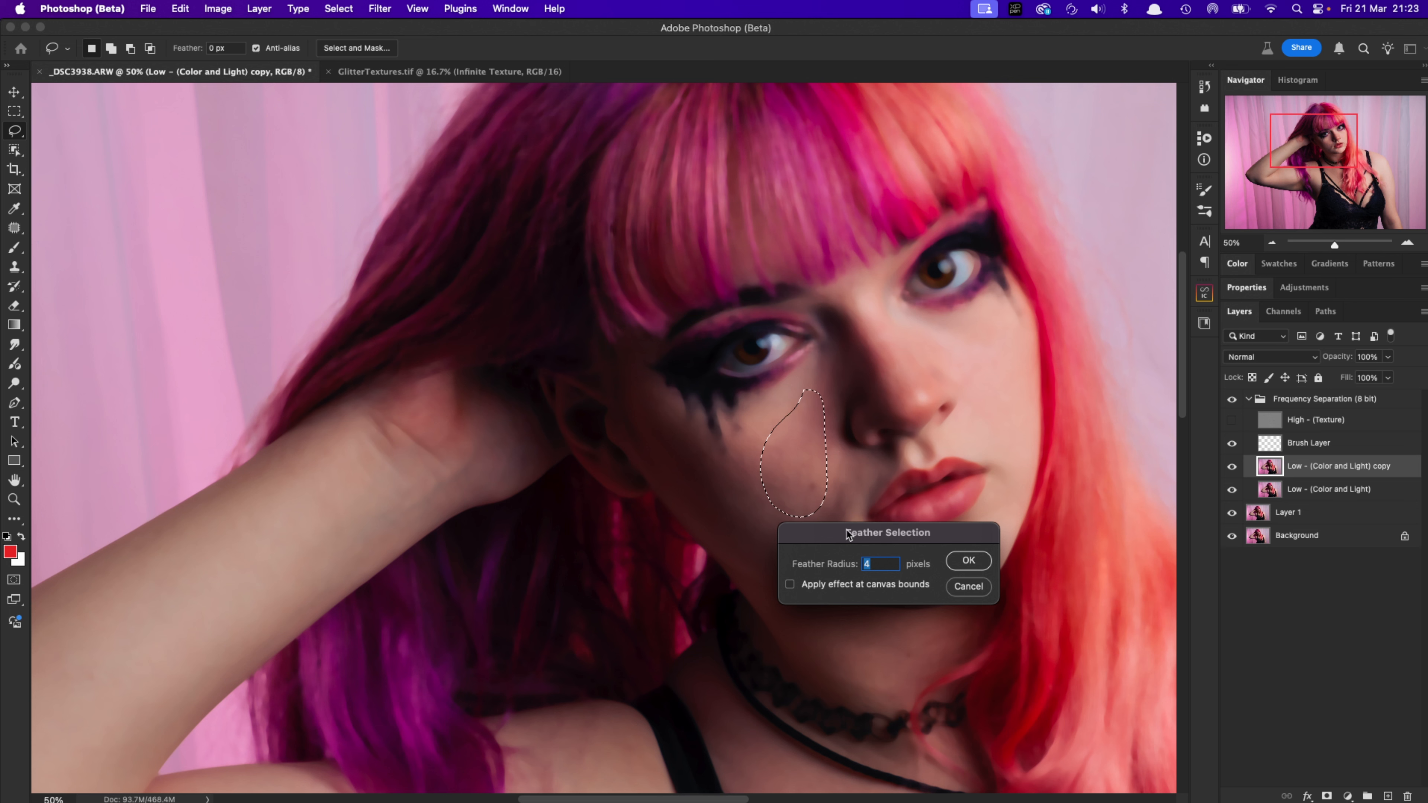
pyautogui.moveTo(833, 532); pyautogui.dragTo(918, 554)
pyautogui.write('8')
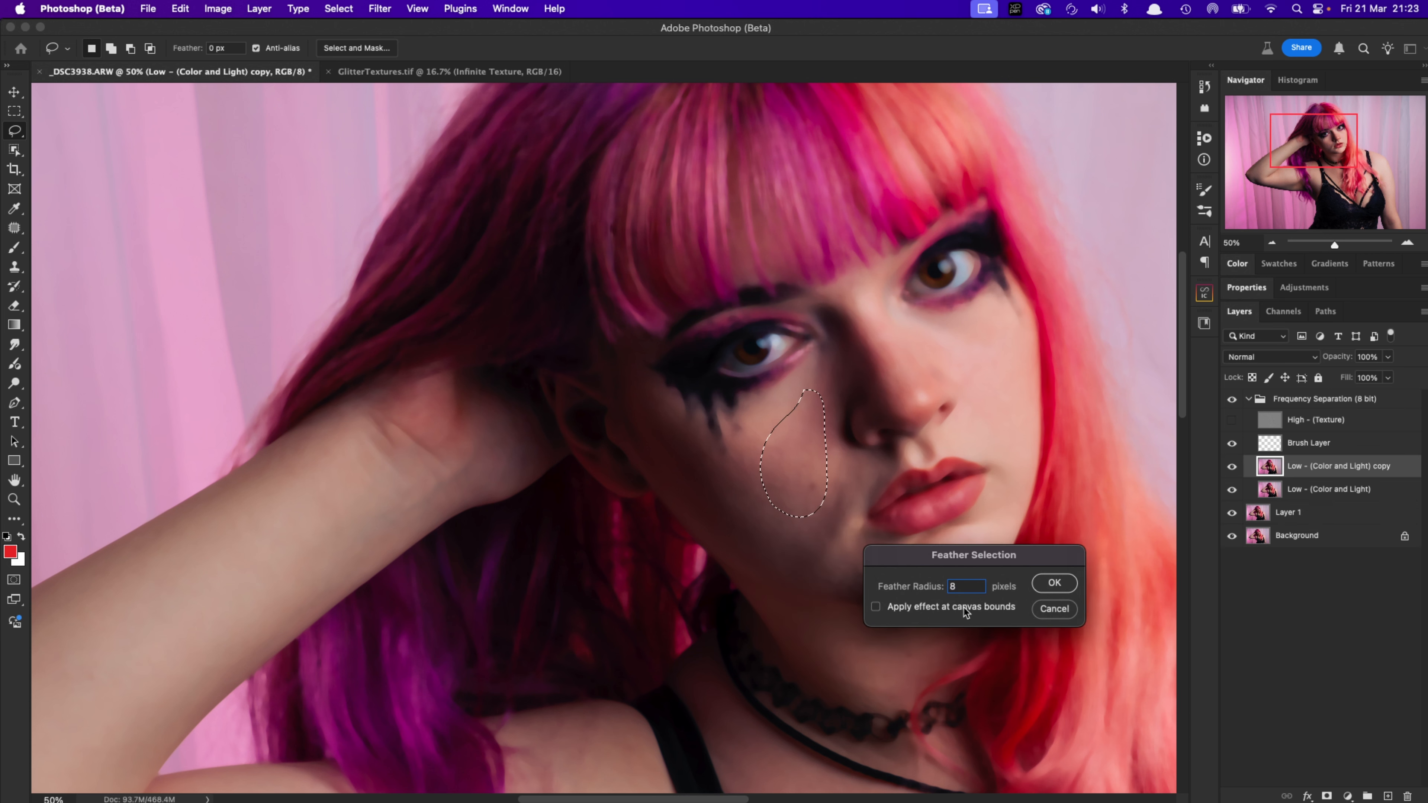
pyautogui.press('Return')
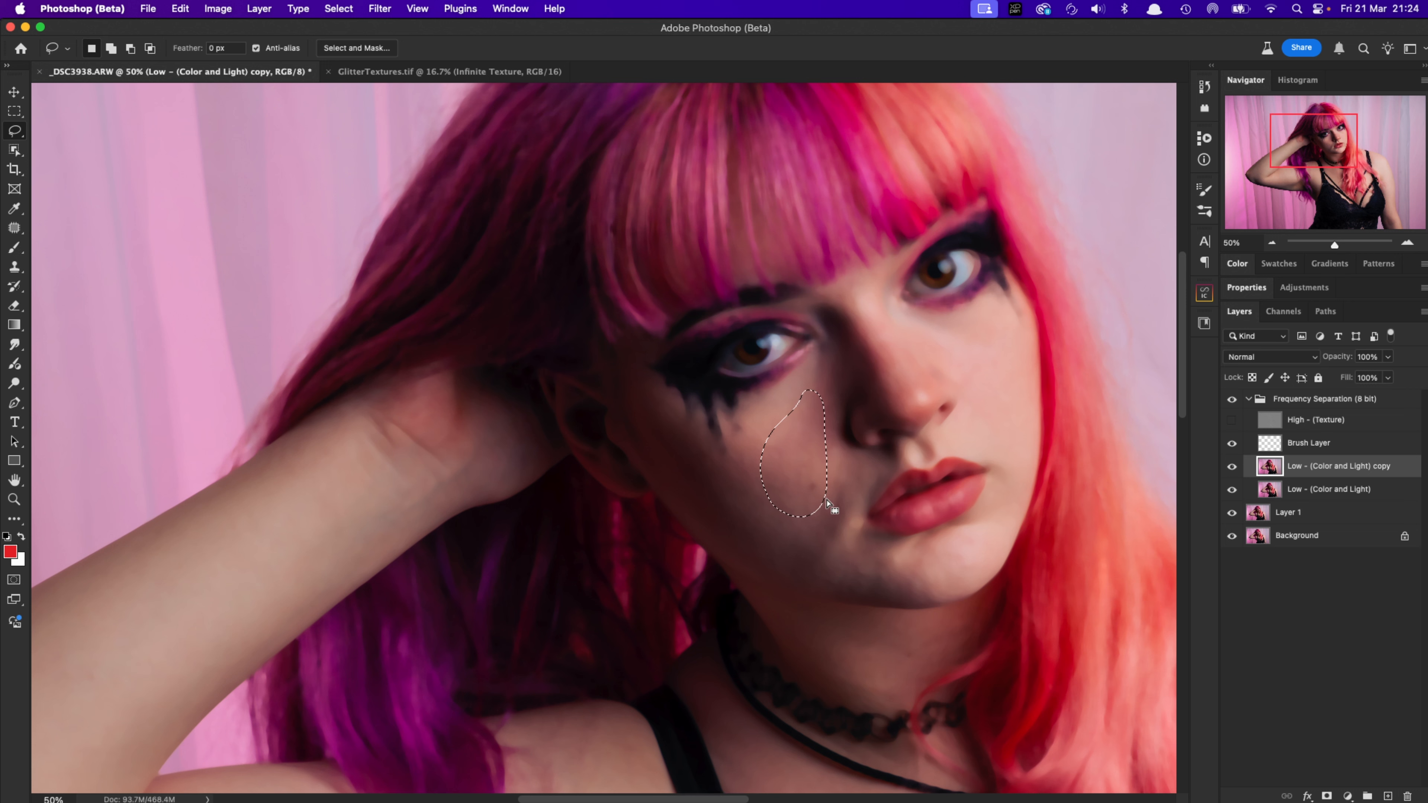
# Hide the selection edges and apply a Gaussian Blur that smooths the uneven tones in the selected cheek area
pyautogui.press('super+h')
pyautogui.click(380, 8)
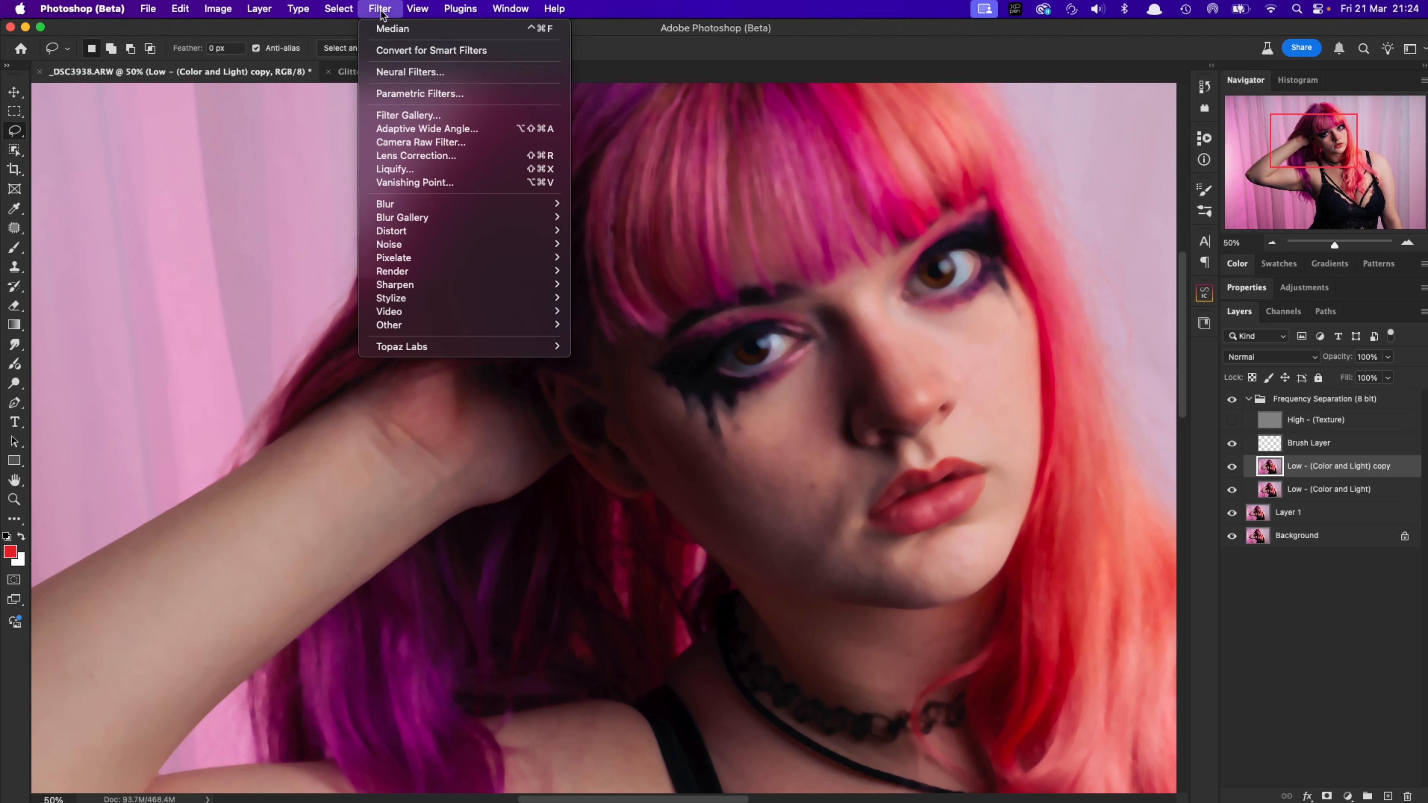
pyautogui.moveTo(503, 203)
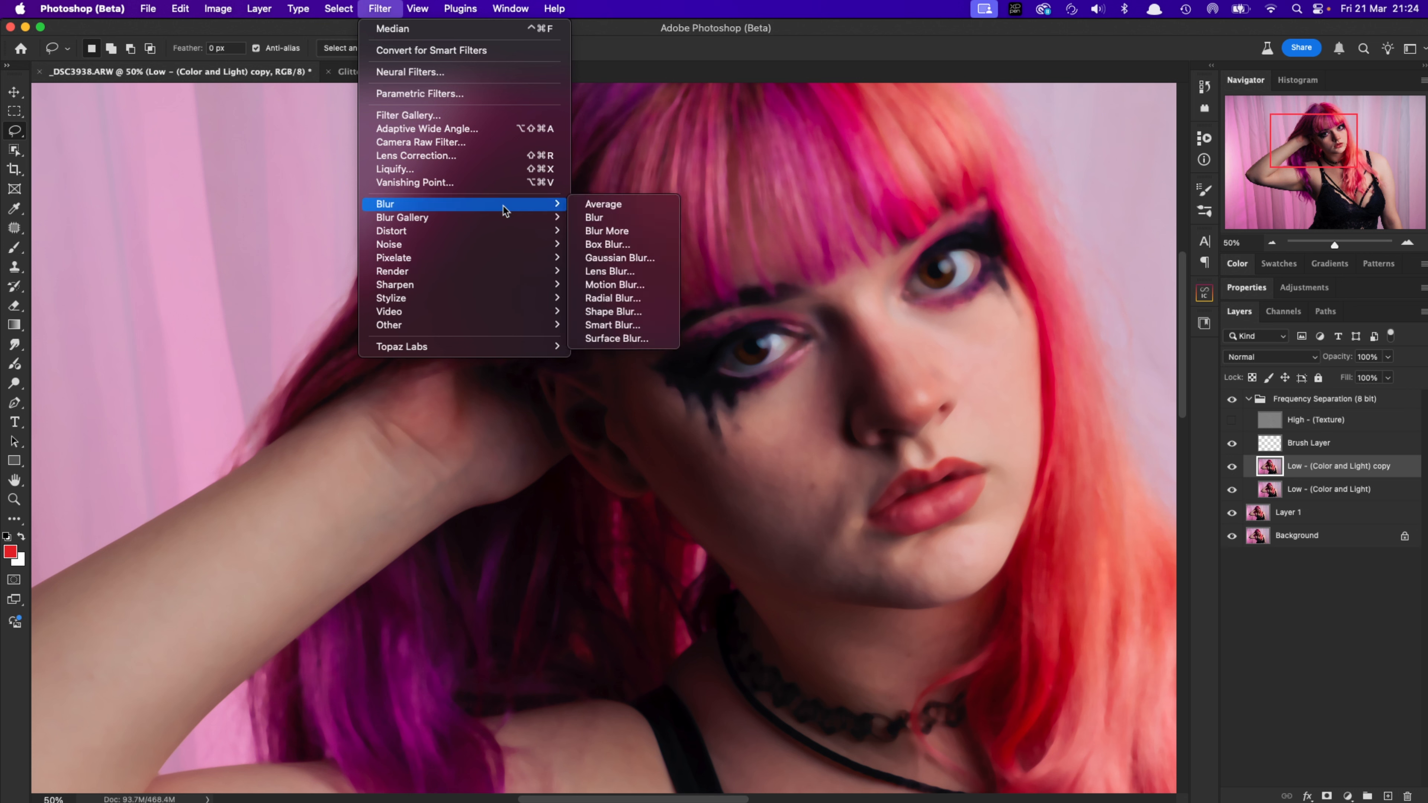
pyautogui.click(641, 262)
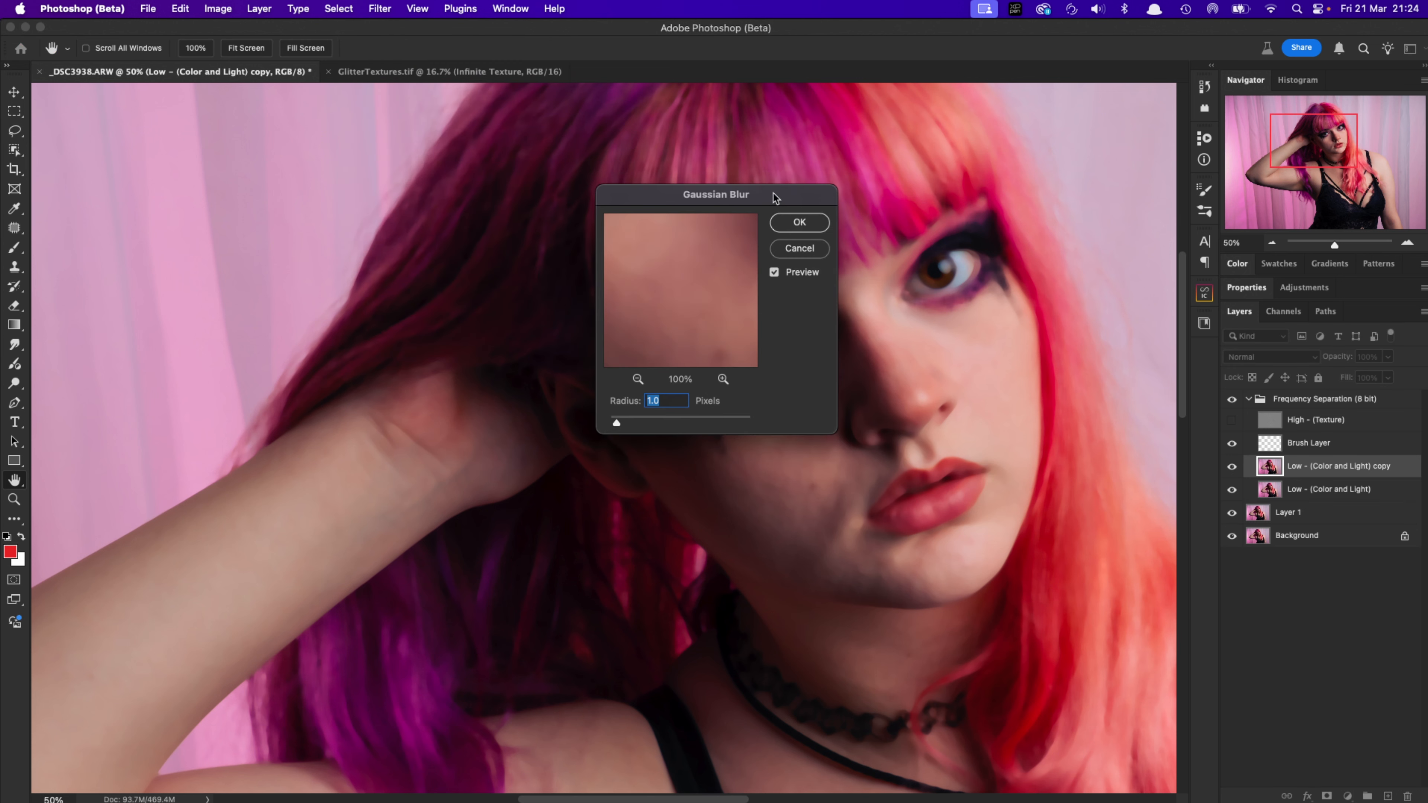
pyautogui.moveTo(773, 196); pyautogui.dragTo(496, 319)
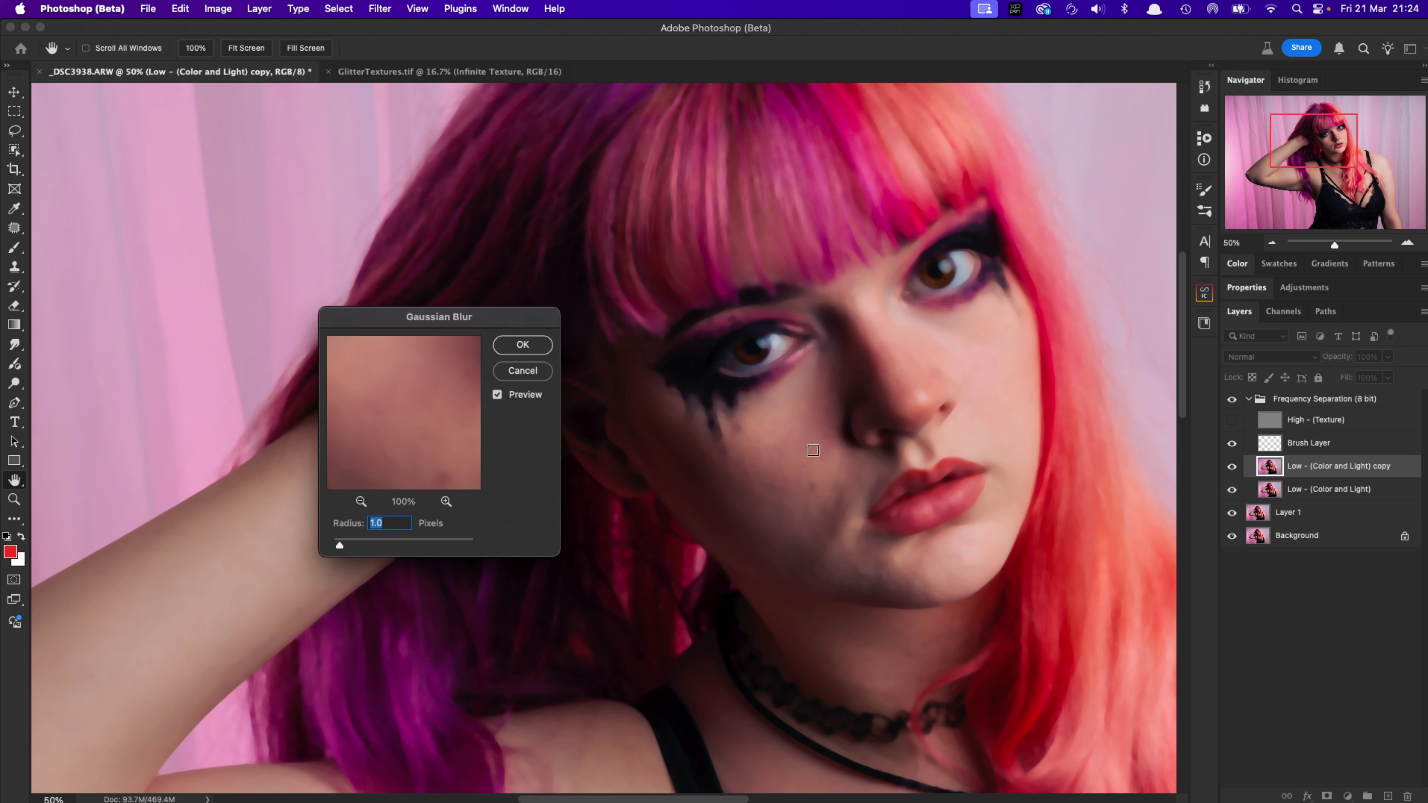
pyautogui.moveTo(346, 545); pyautogui.dragTo(393, 550)
pyautogui.moveTo(390, 549); pyautogui.dragTo(392, 550)
pyautogui.click(522, 344)
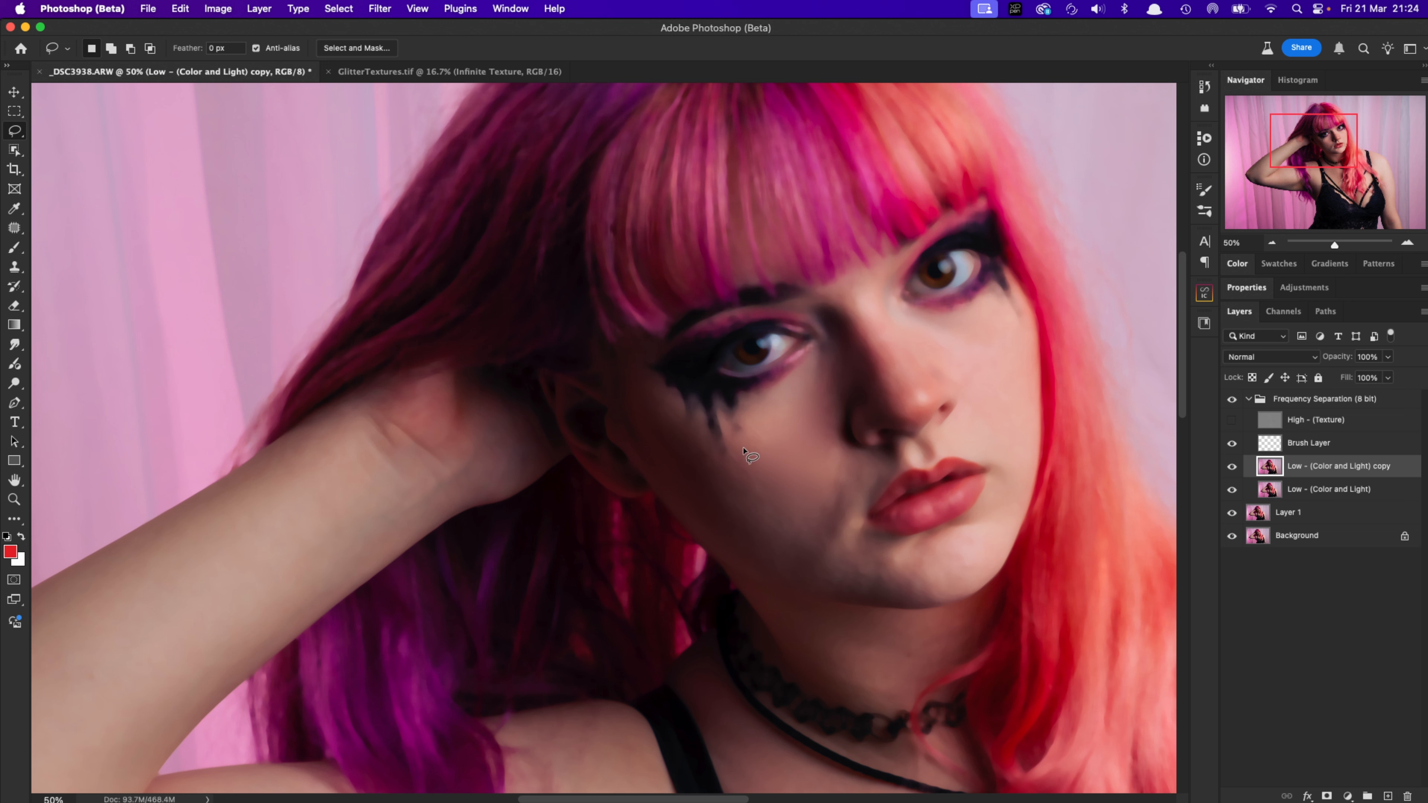
# Lasso the outer cheek below the makeup streaks, feather the selection by 8 pixels and clear it after smoothing the skin
pyautogui.moveTo(743, 444)
pyautogui.mouseDown()
pyautogui.moveTo(730, 460)
pyautogui.moveTo(744, 510)
pyautogui.moveTo(793, 526)
pyautogui.moveTo(744, 444)
pyautogui.mouseUp()
pyautogui.press('shift')
pyautogui.hotkey('shift', 'F6')
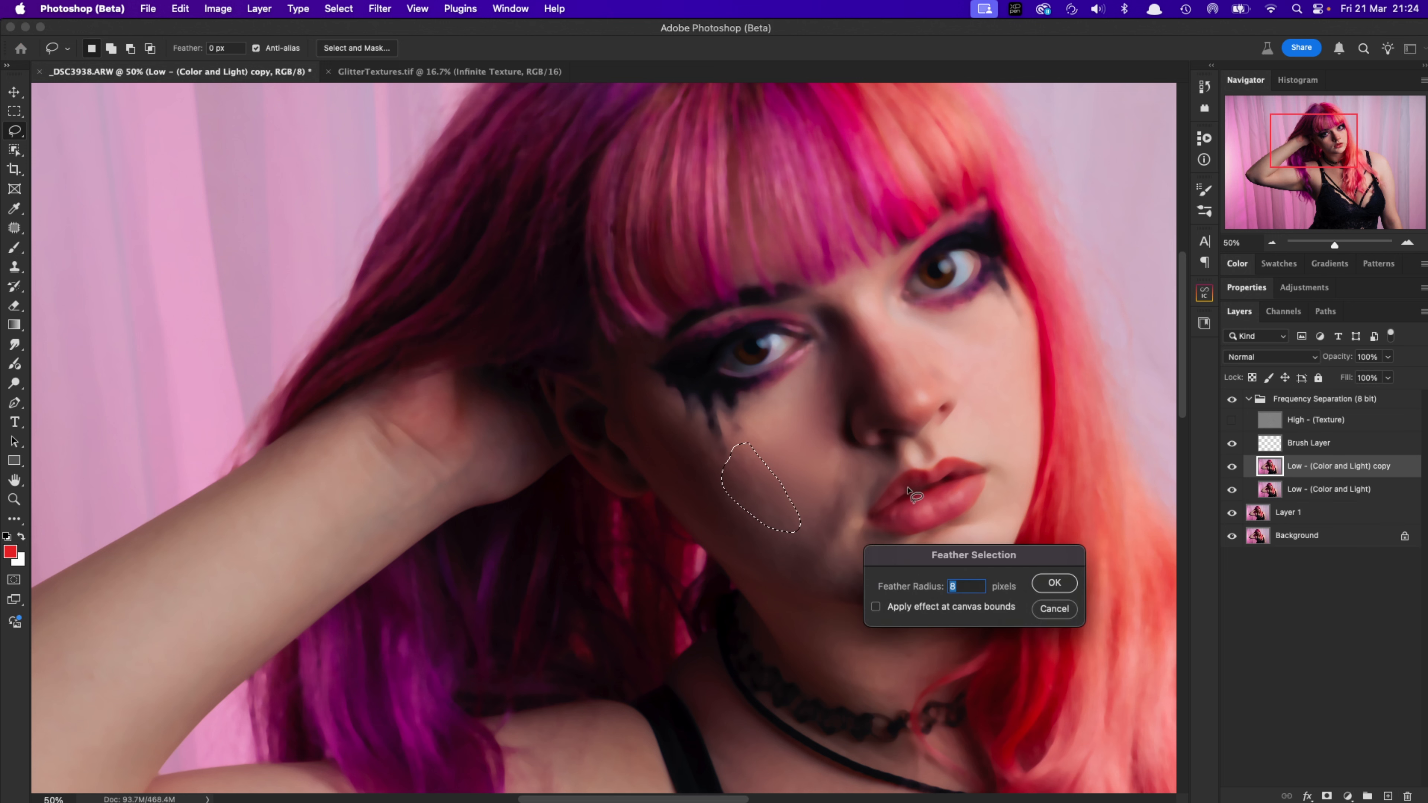
pyautogui.click(1053, 585)
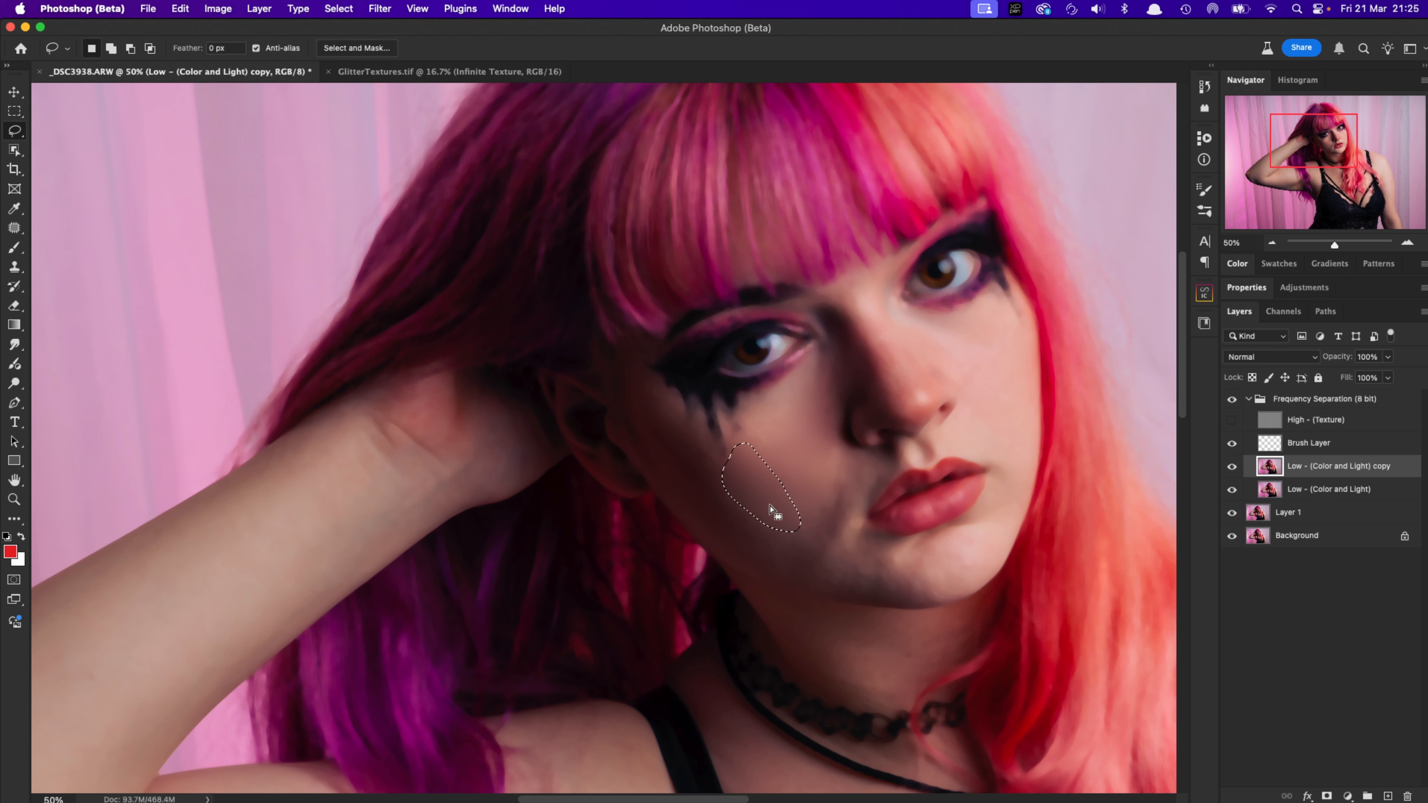
pyautogui.click(818, 477)
# Open a second window of _DSC3938.ARW and dock it side by side with the original window
pyautogui.click(510, 10)
pyautogui.moveTo(520, 33)
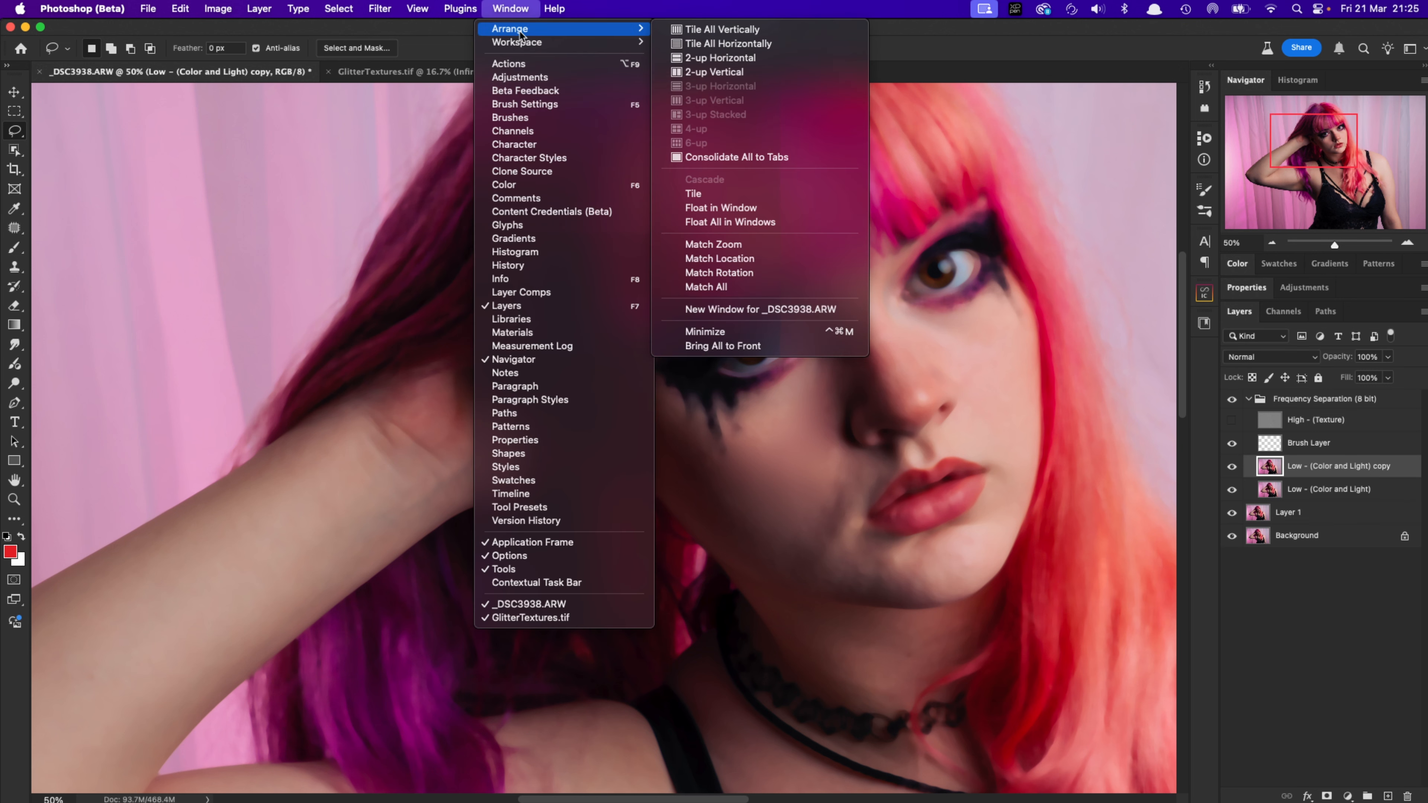
pyautogui.click(797, 311)
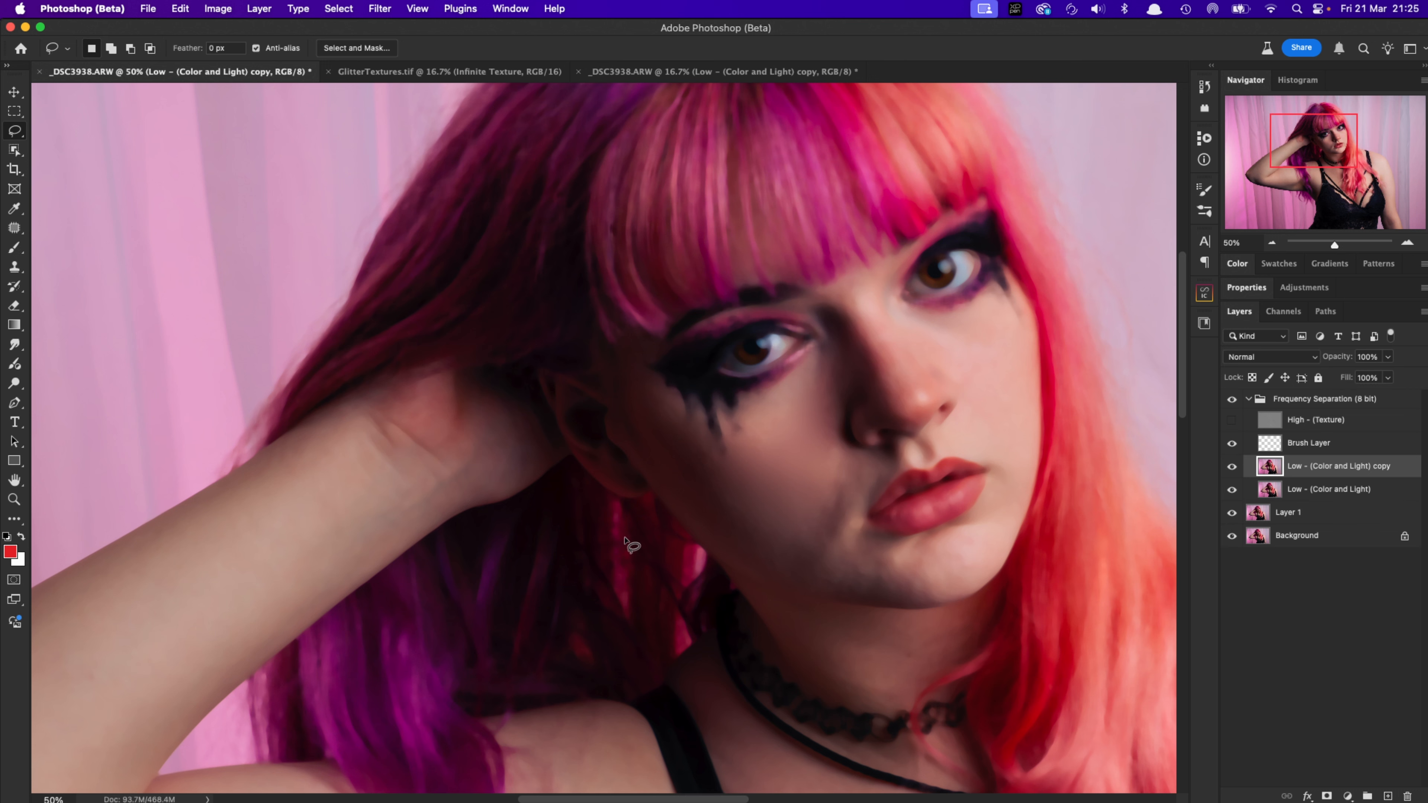
pyautogui.click(660, 73)
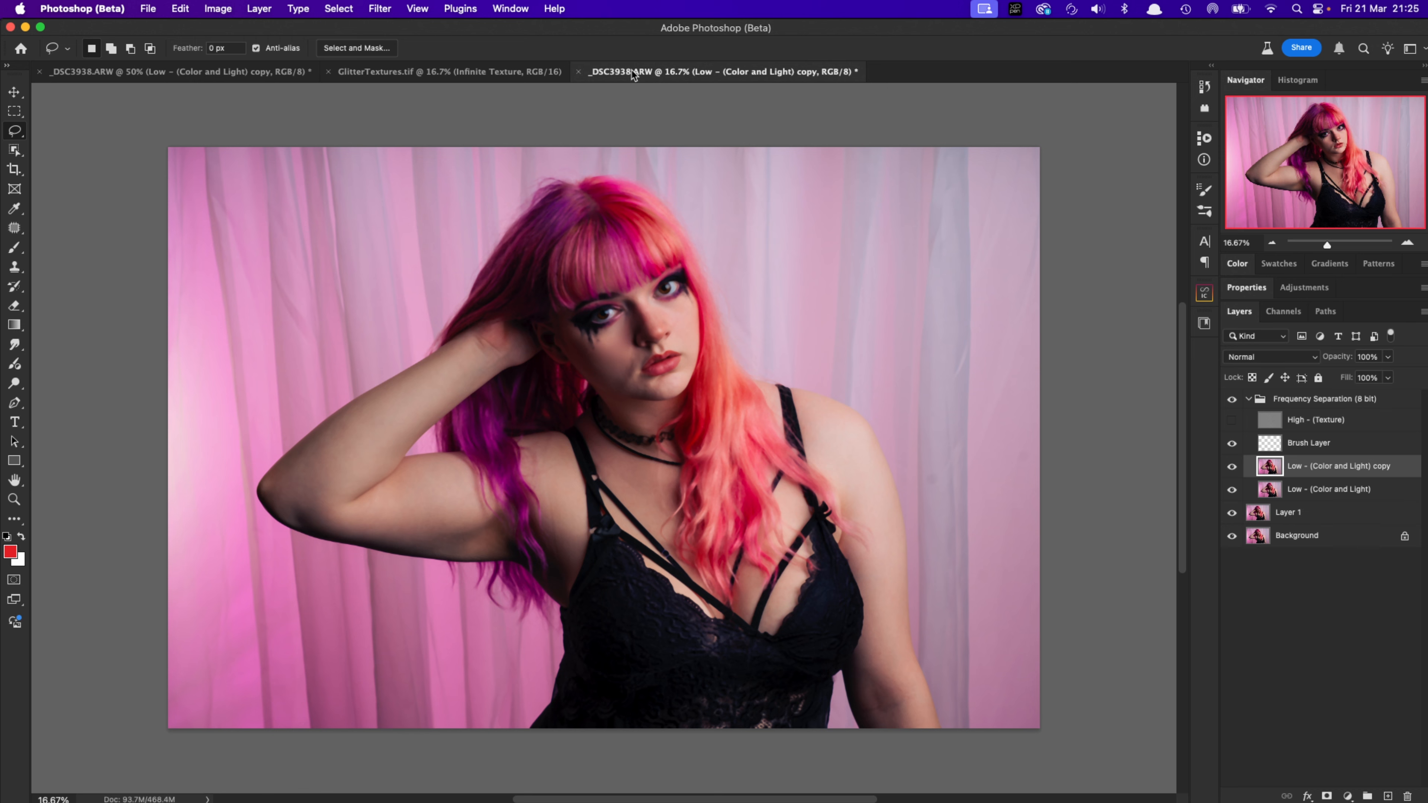
pyautogui.moveTo(633, 75); pyautogui.dragTo(1186, 364)
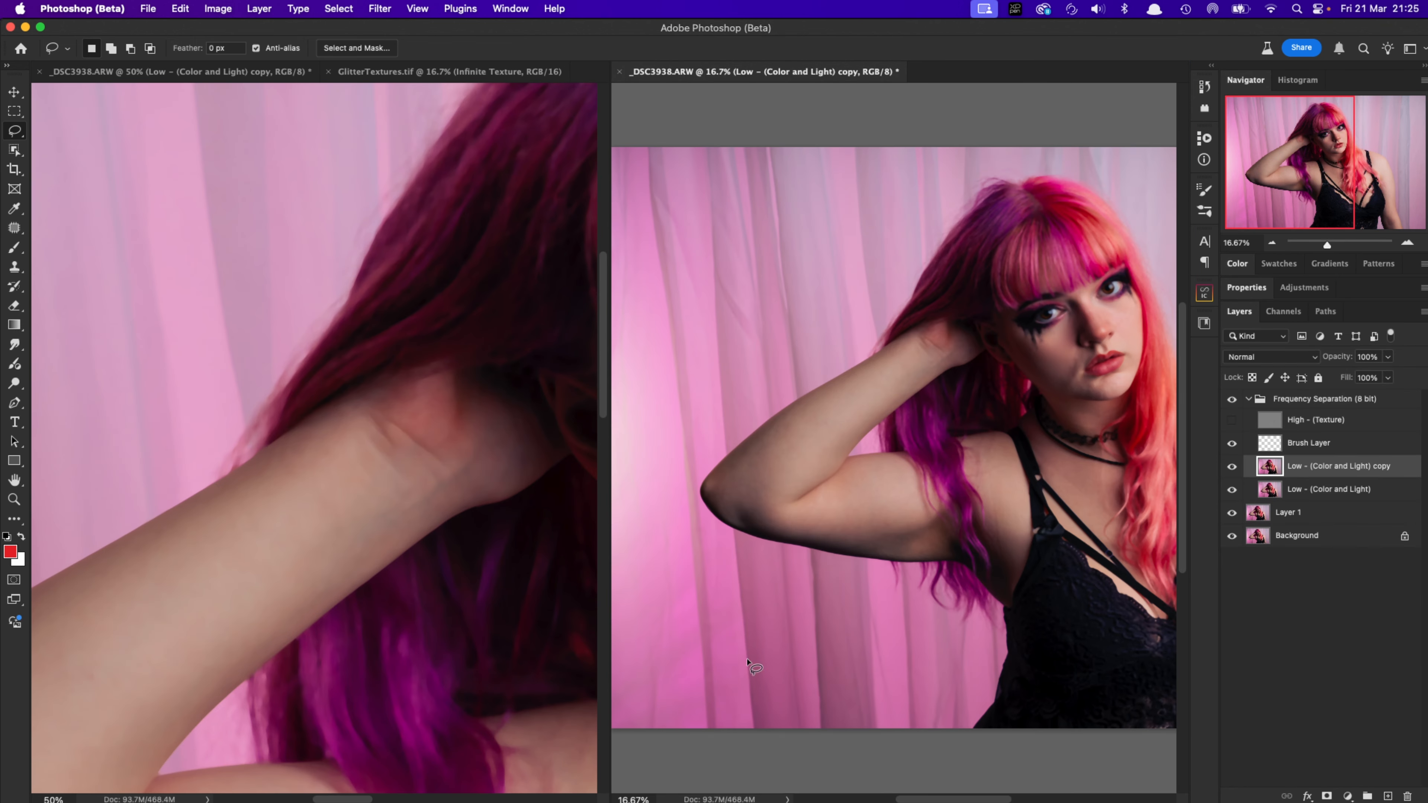
# Zoom the second window to 100% and center it on the model's eye and cheek
pyautogui.click(1407, 243)
pyautogui.click(1408, 243)
pyautogui.click(1407, 242)
pyautogui.click(1408, 243)
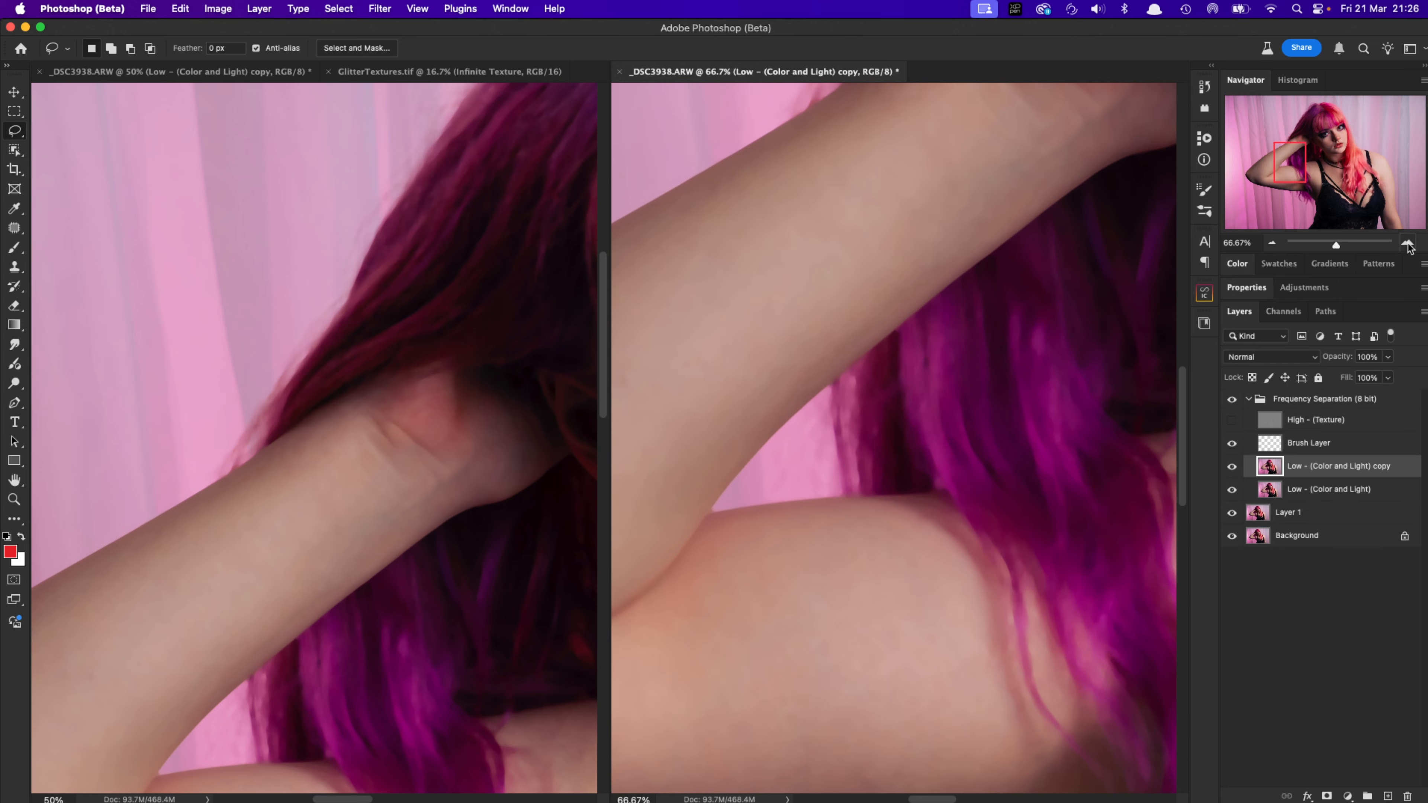
pyautogui.click(1408, 243)
pyautogui.moveTo(1303, 157); pyautogui.dragTo(1333, 132)
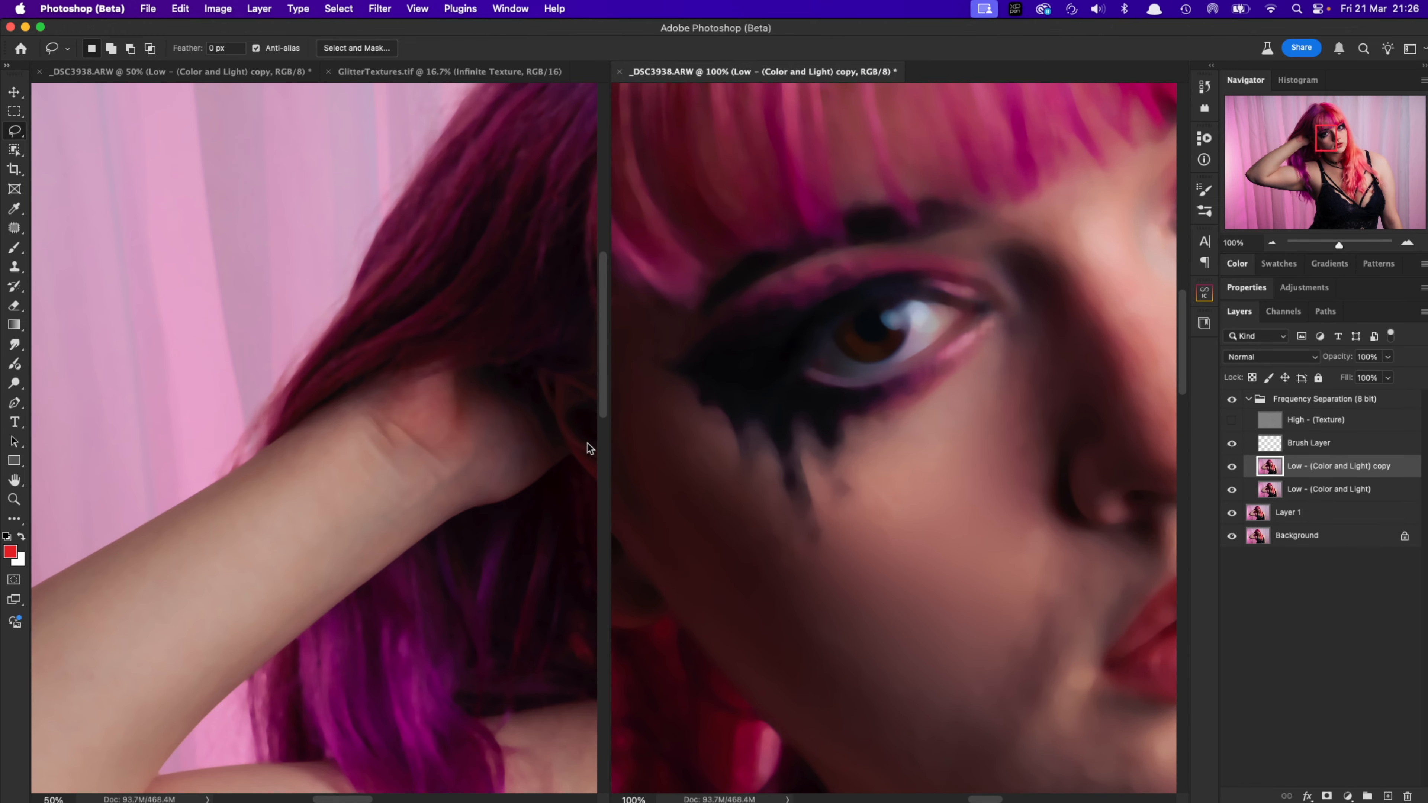
# Zoom the original window out to 16.67% and center the model in it as an overview
pyautogui.click(503, 503)
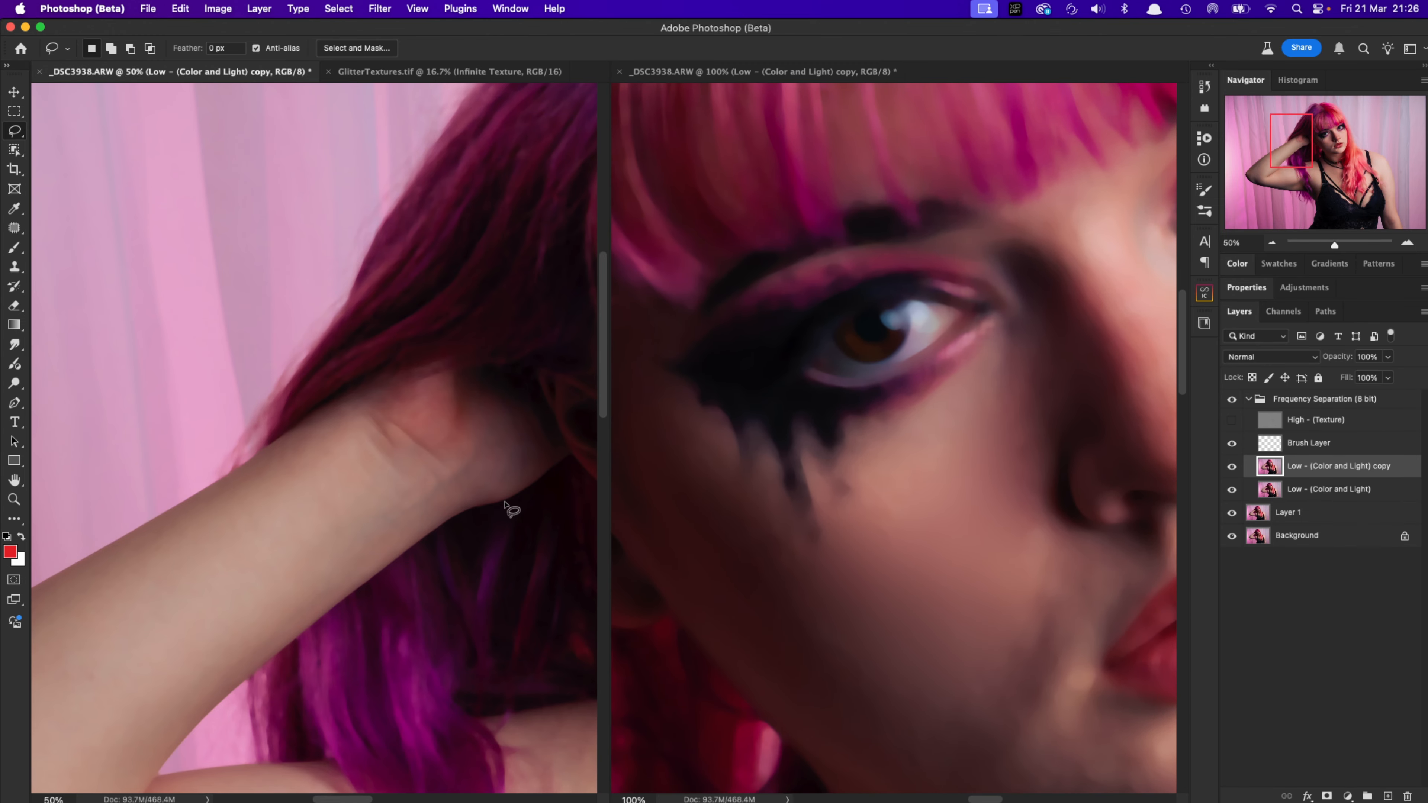
pyautogui.click(1273, 244)
pyautogui.click(1272, 244)
pyautogui.click(1273, 244)
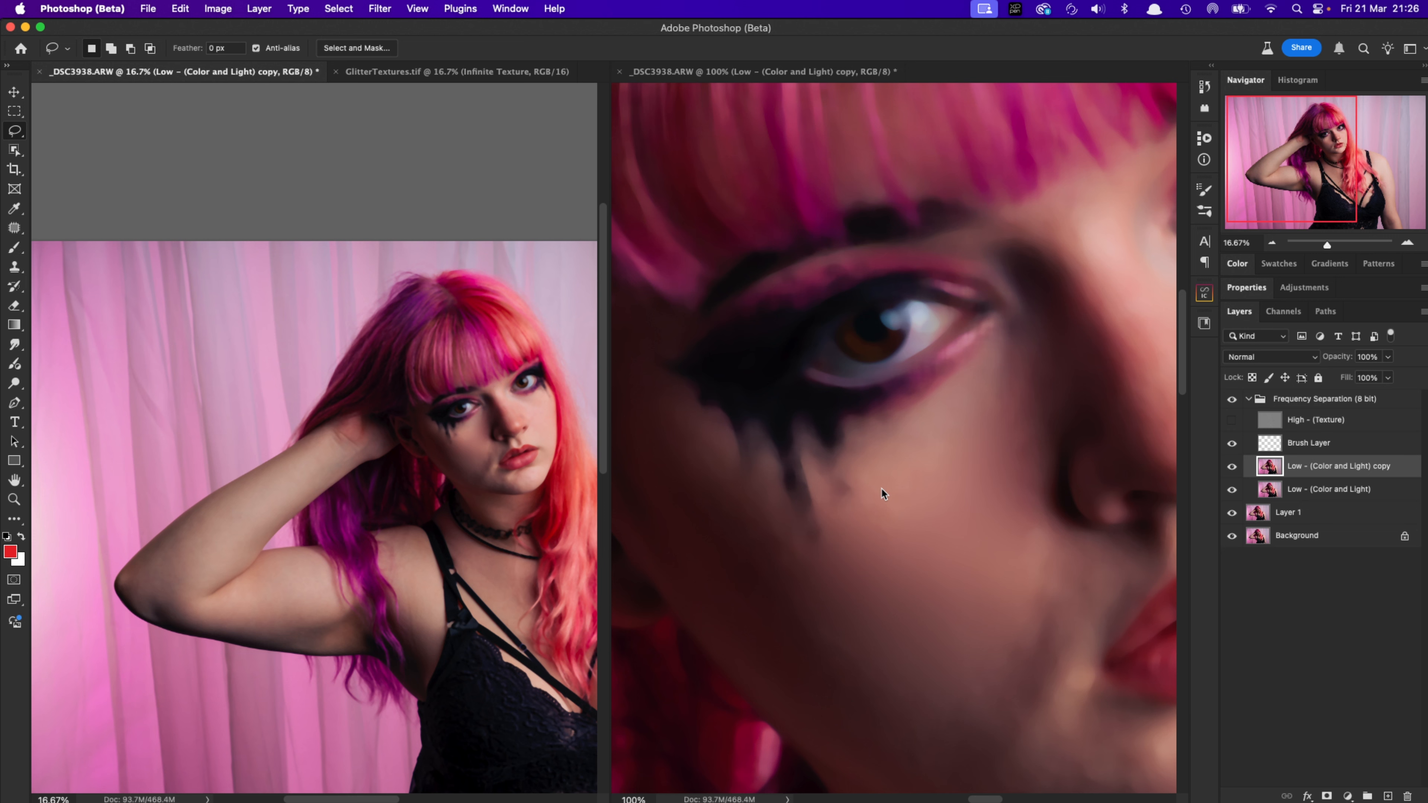
pyautogui.moveTo(1299, 180); pyautogui.dragTo(1340, 196)
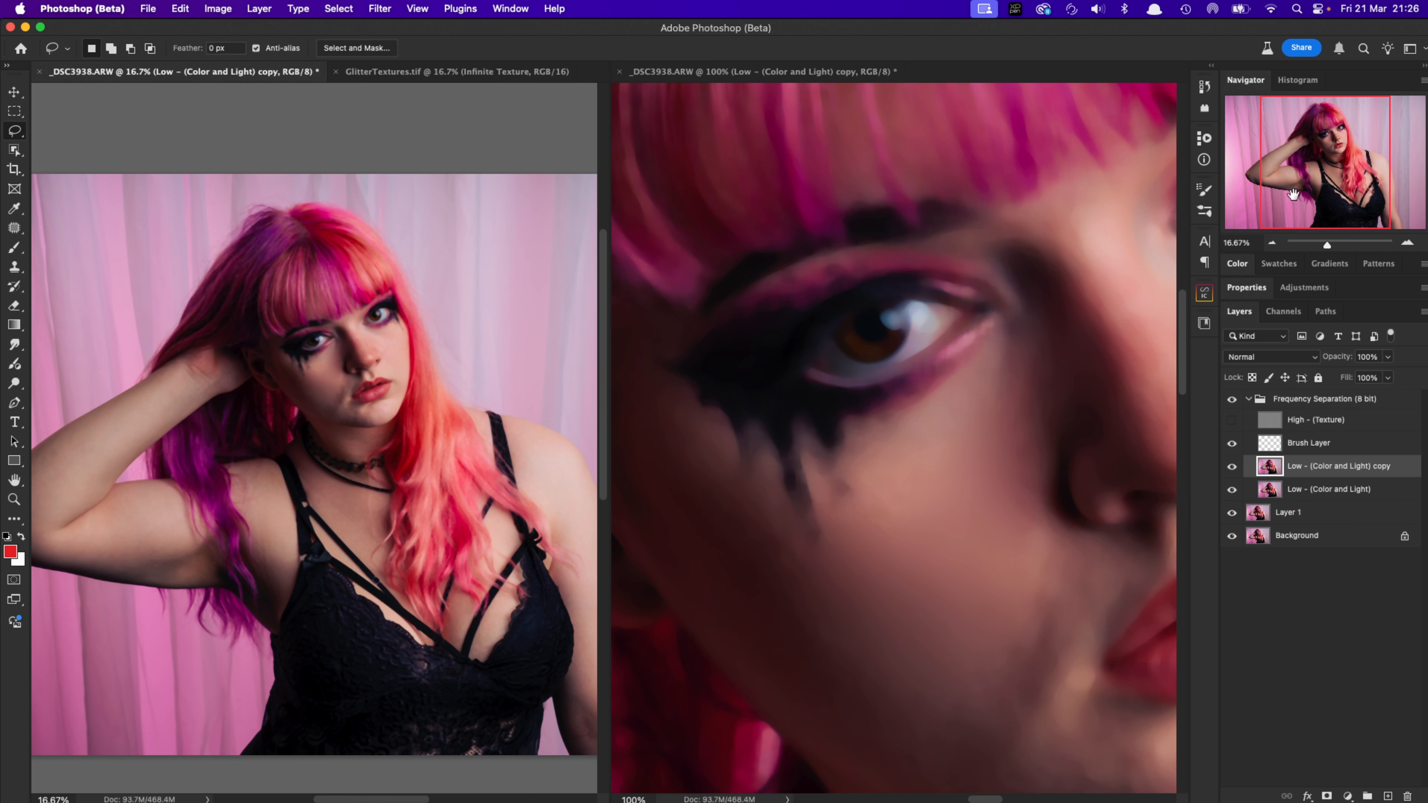
pyautogui.moveTo(1317, 184); pyautogui.dragTo(1319, 183)
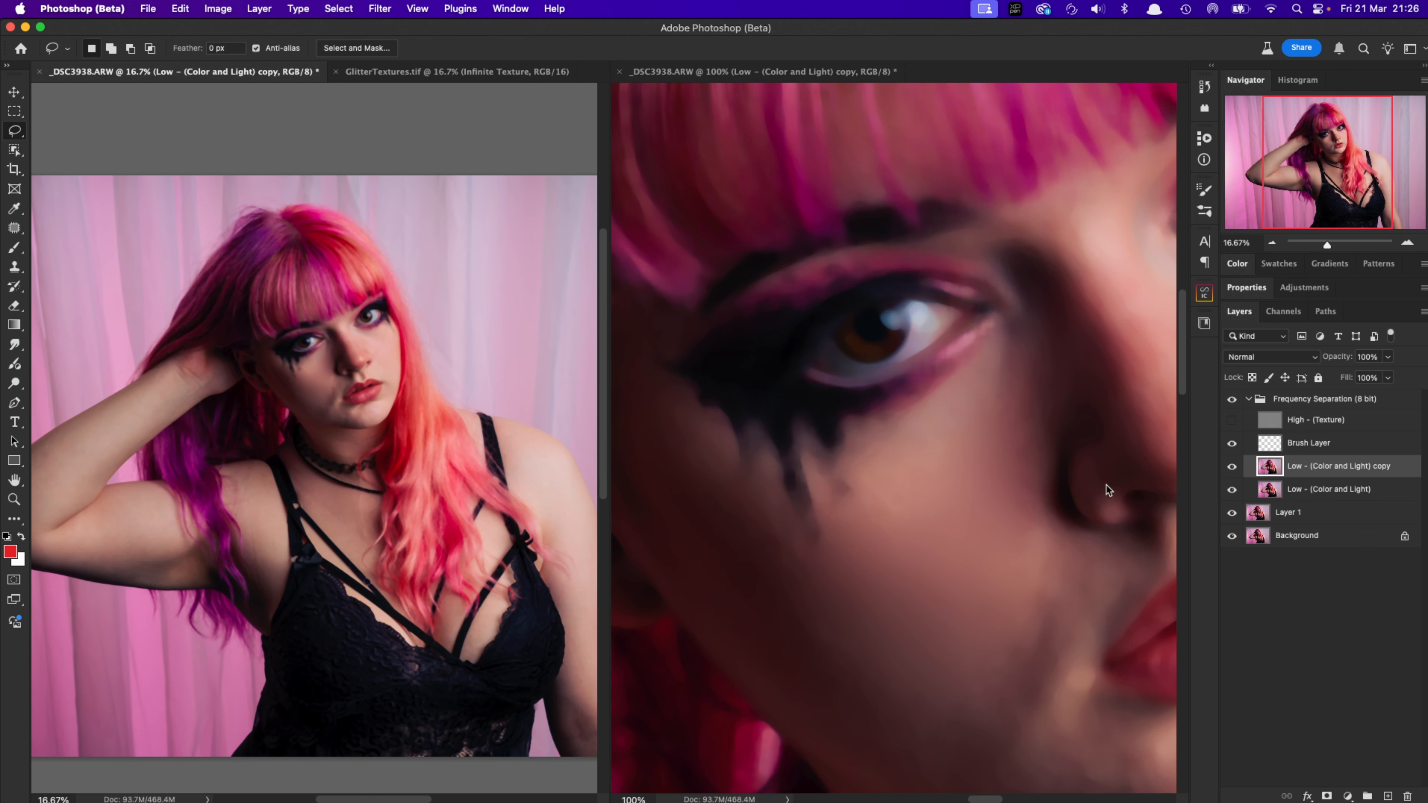
# Smooth the crease between nose and mouth in the close-up using a lasso selection feathered by 12 pixels, and deselect
pyautogui.click(955, 537)
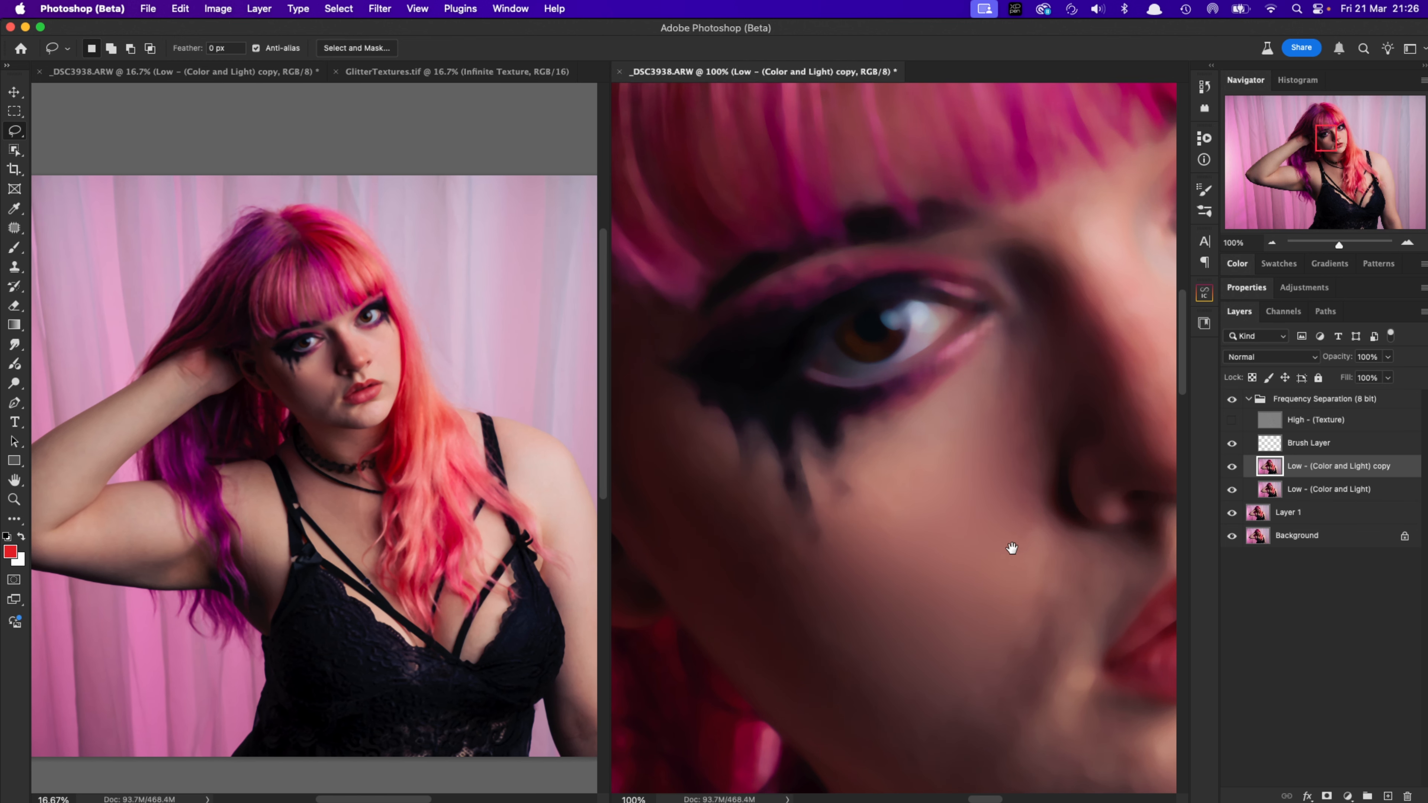
pyautogui.scroll(-6, 1010, 549)
pyautogui.hscroll(4, 931, 425)
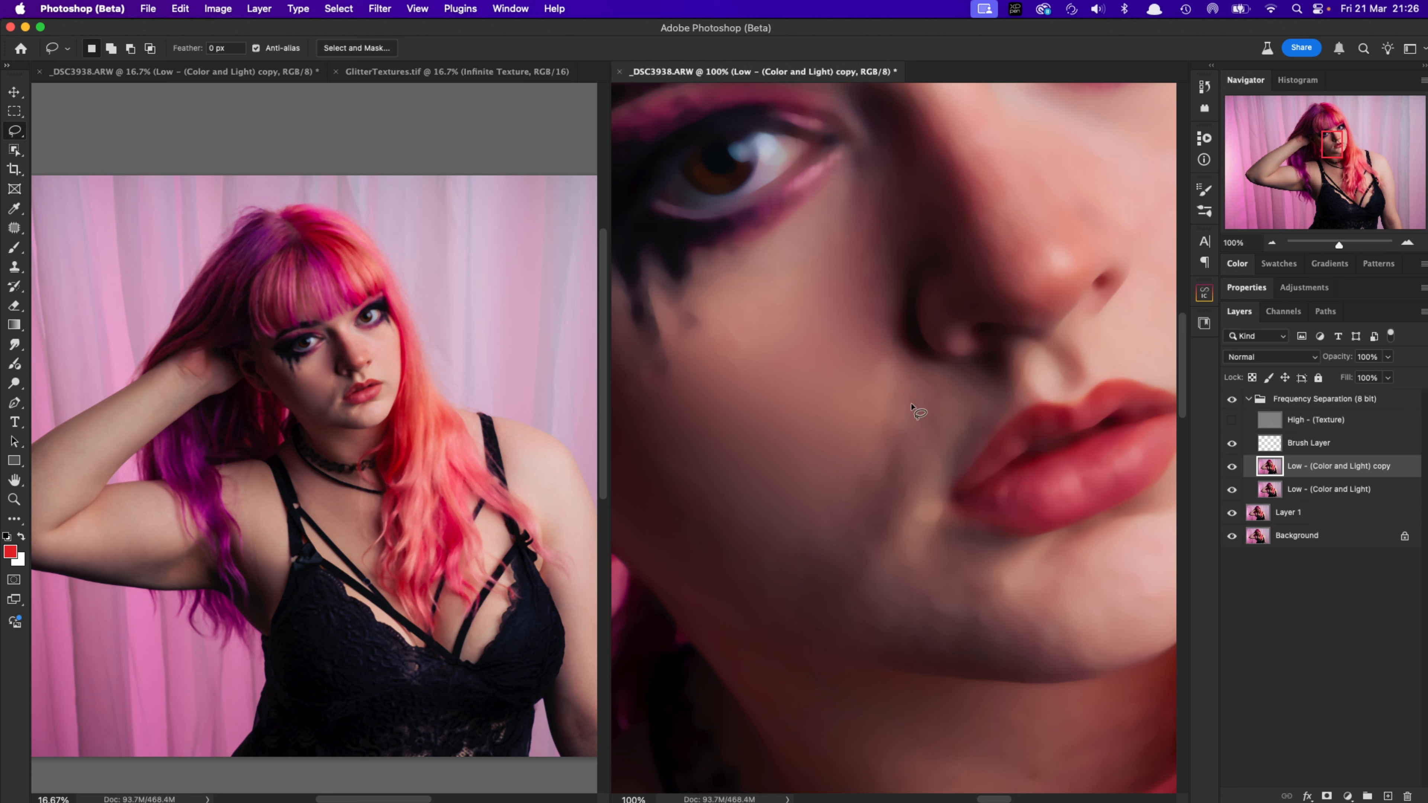
pyautogui.moveTo(898, 387)
pyautogui.mouseDown()
pyautogui.moveTo(854, 552)
pyautogui.moveTo(894, 529)
pyautogui.moveTo(921, 475)
pyautogui.moveTo(943, 413)
pyautogui.moveTo(908, 383)
pyautogui.mouseUp()
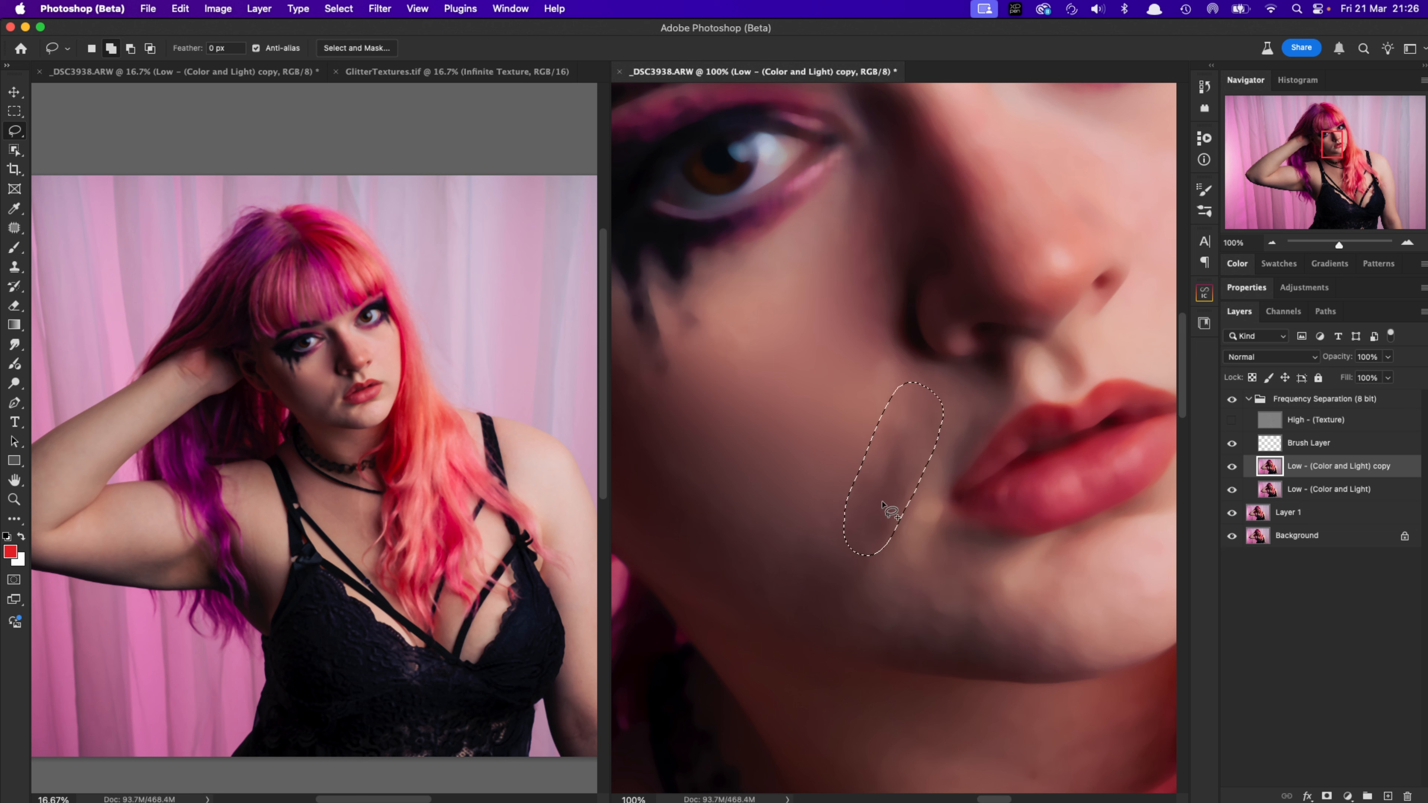
pyautogui.hotkey('shift', 'F6')
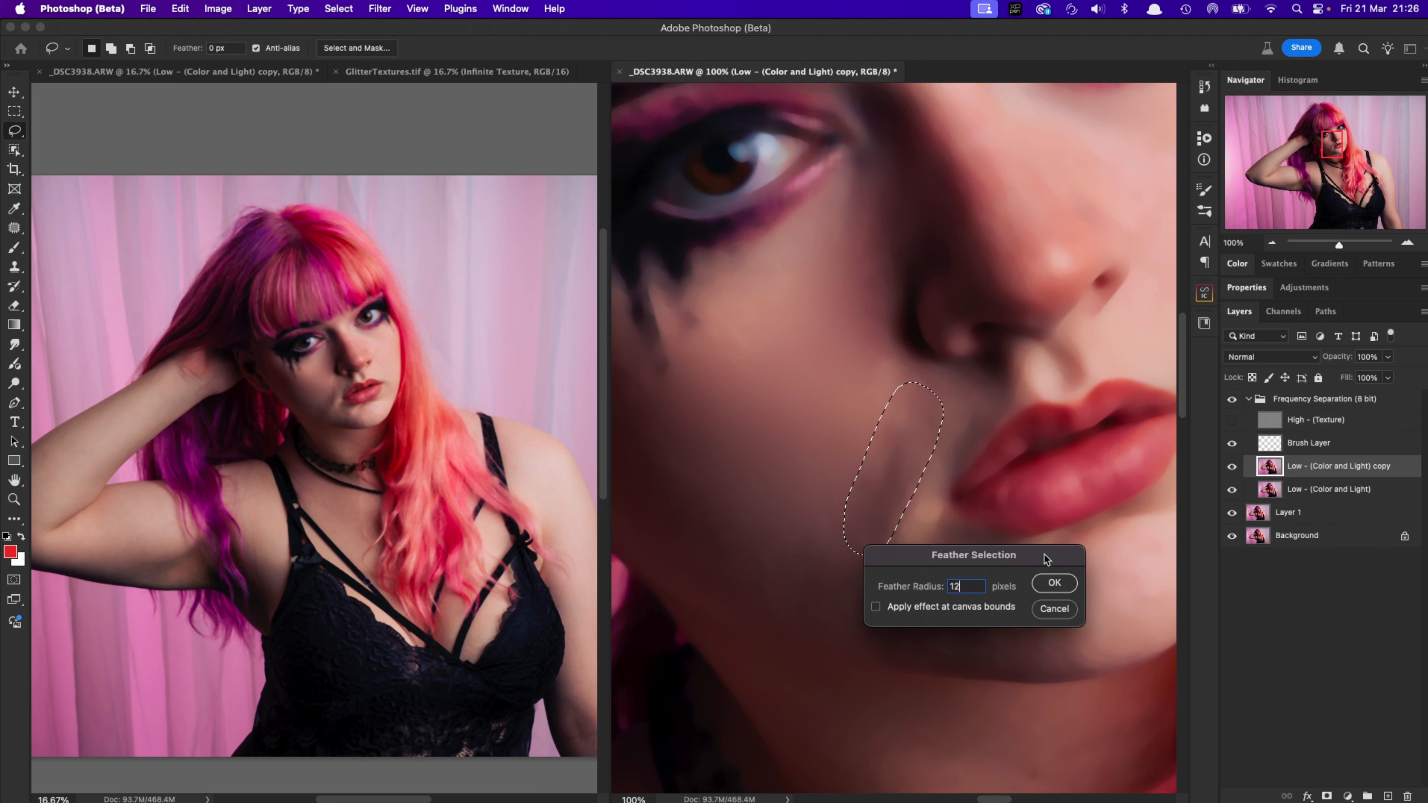
pyautogui.click(1053, 583)
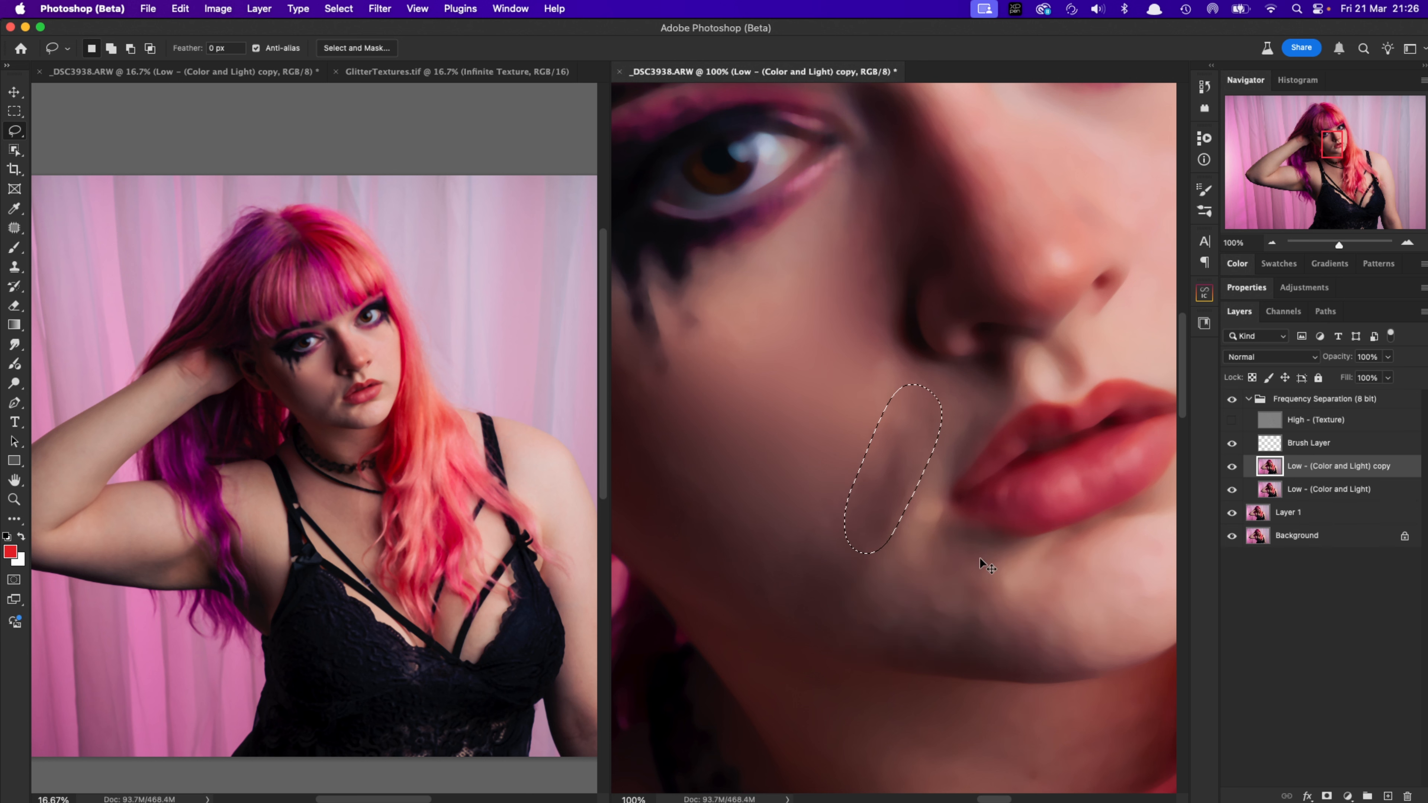
pyautogui.press('super+d')
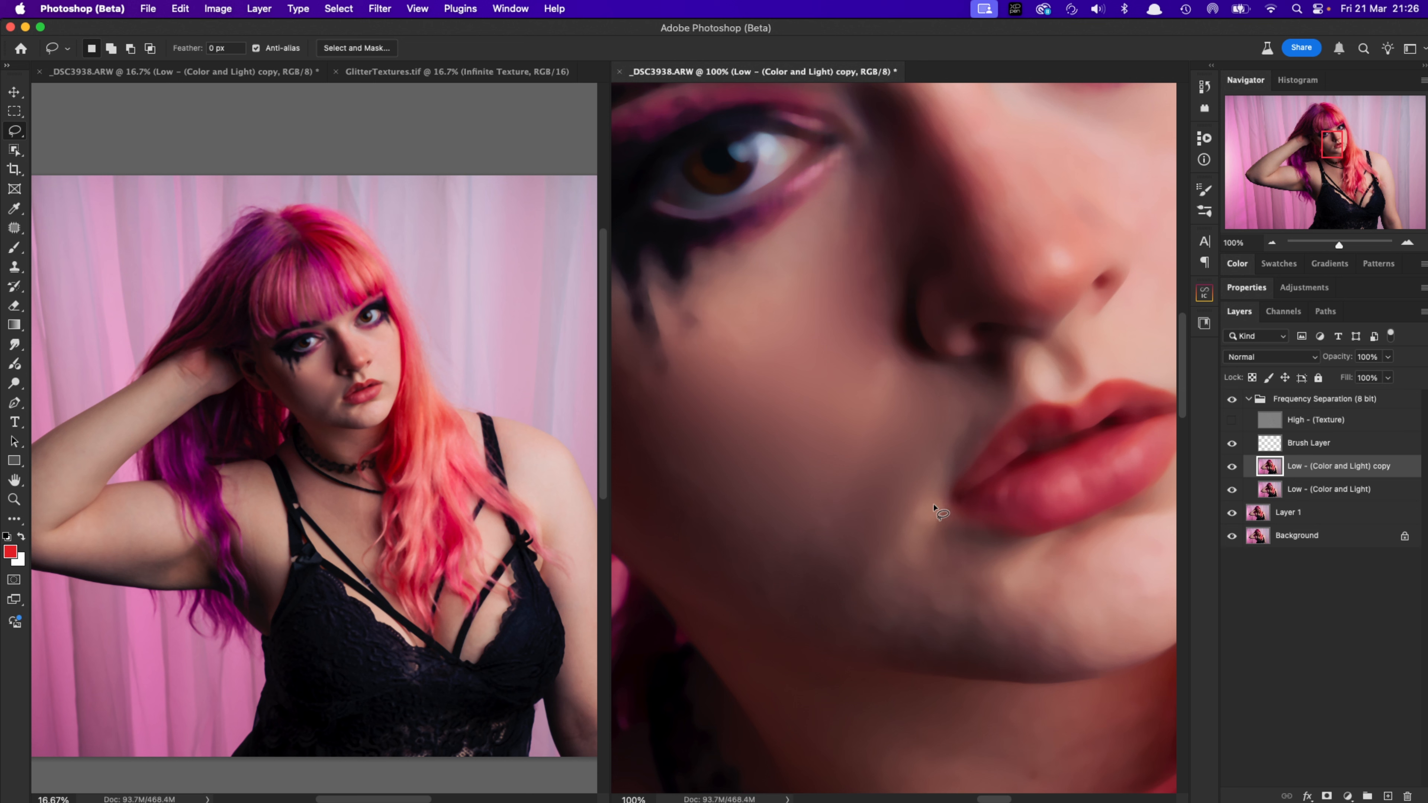
# Lasso the skin patch beside the mouth corner, feather the selection by 8 pixels and deselect after smoothing it
pyautogui.moveTo(923, 470)
pyautogui.mouseDown()
pyautogui.moveTo(879, 528)
pyautogui.moveTo(878, 575)
pyautogui.moveTo(921, 562)
pyautogui.moveTo(902, 478)
pyautogui.mouseUp()
pyautogui.hotkey('shift', 'F6')
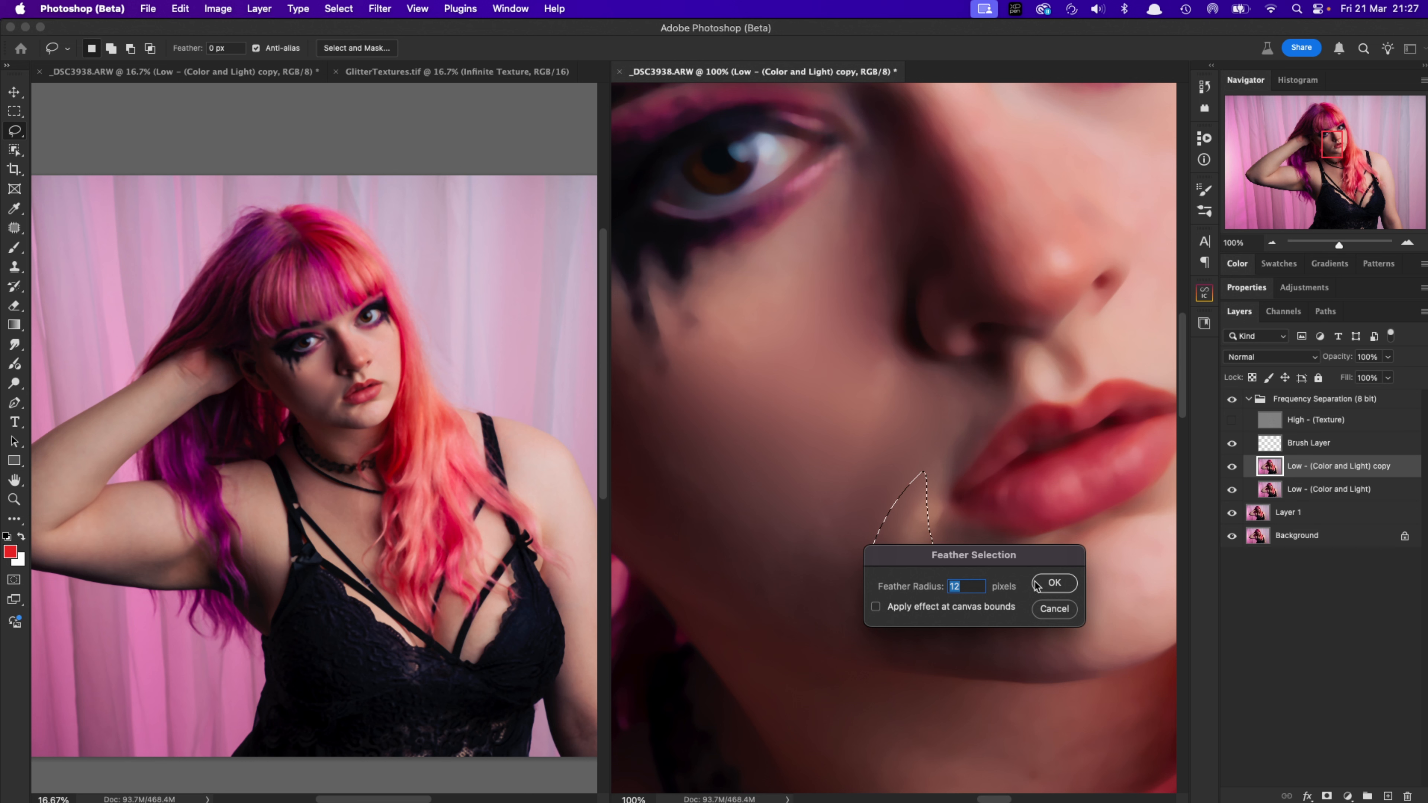
pyautogui.write('8')
pyautogui.click(1051, 585)
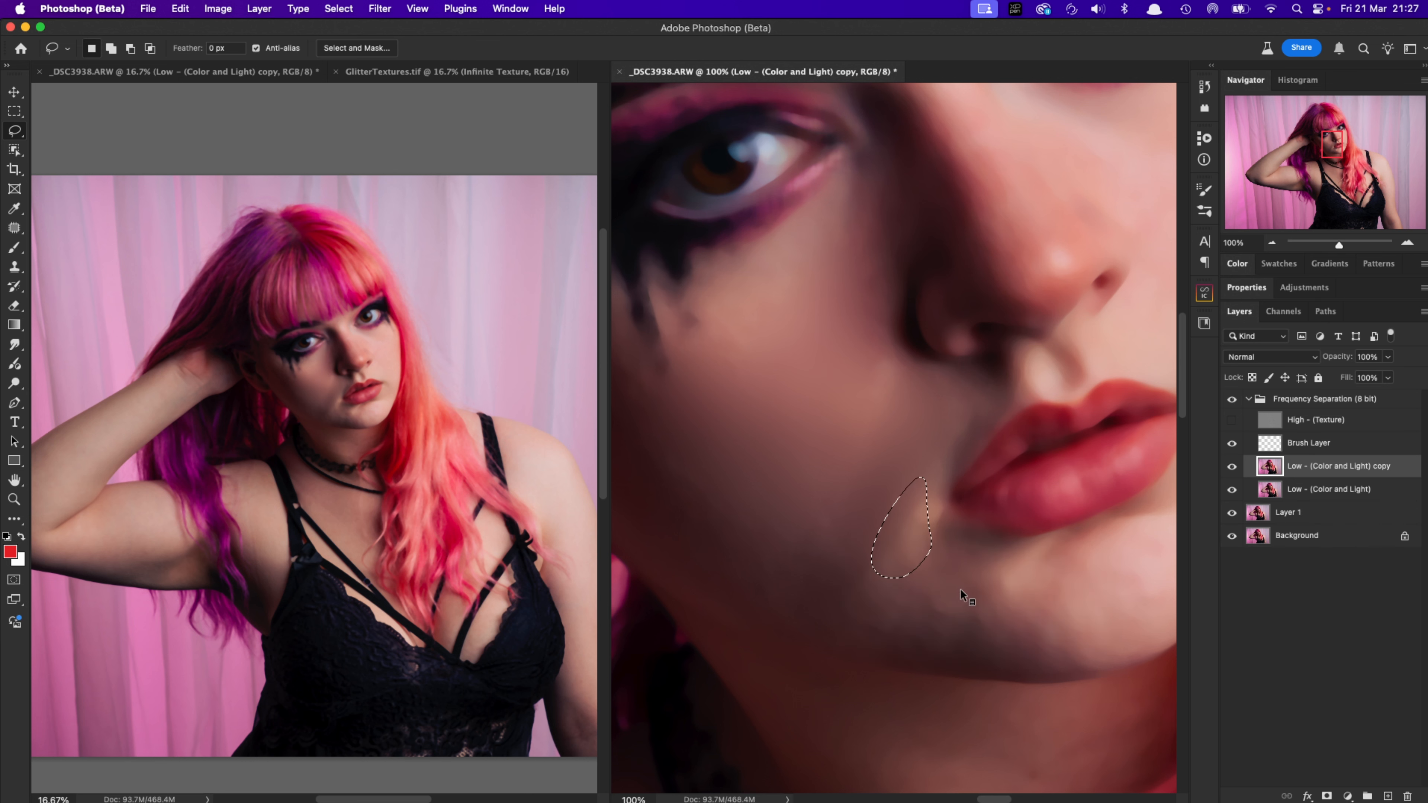
pyautogui.press('super+d')
# Smooth the shadow edge along the nose bridge using a lasso selection feathered by 8 pixels, and deselect
pyautogui.moveTo(944, 460)
pyautogui.mouseDown()
pyautogui.moveTo(991, 479)
pyautogui.moveTo(916, 604)
pyautogui.mouseUp()
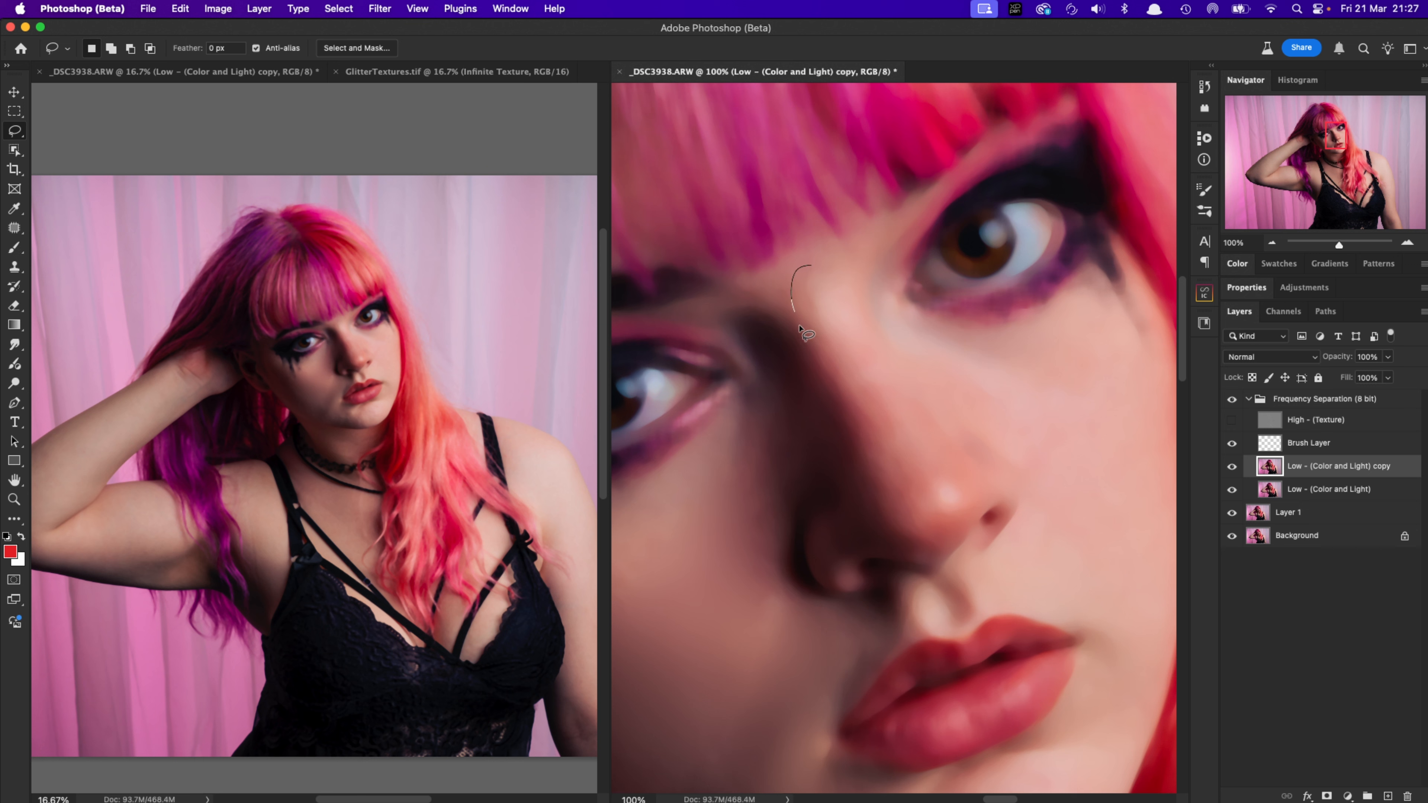
pyautogui.moveTo(801, 329); pyautogui.dragTo(869, 453)
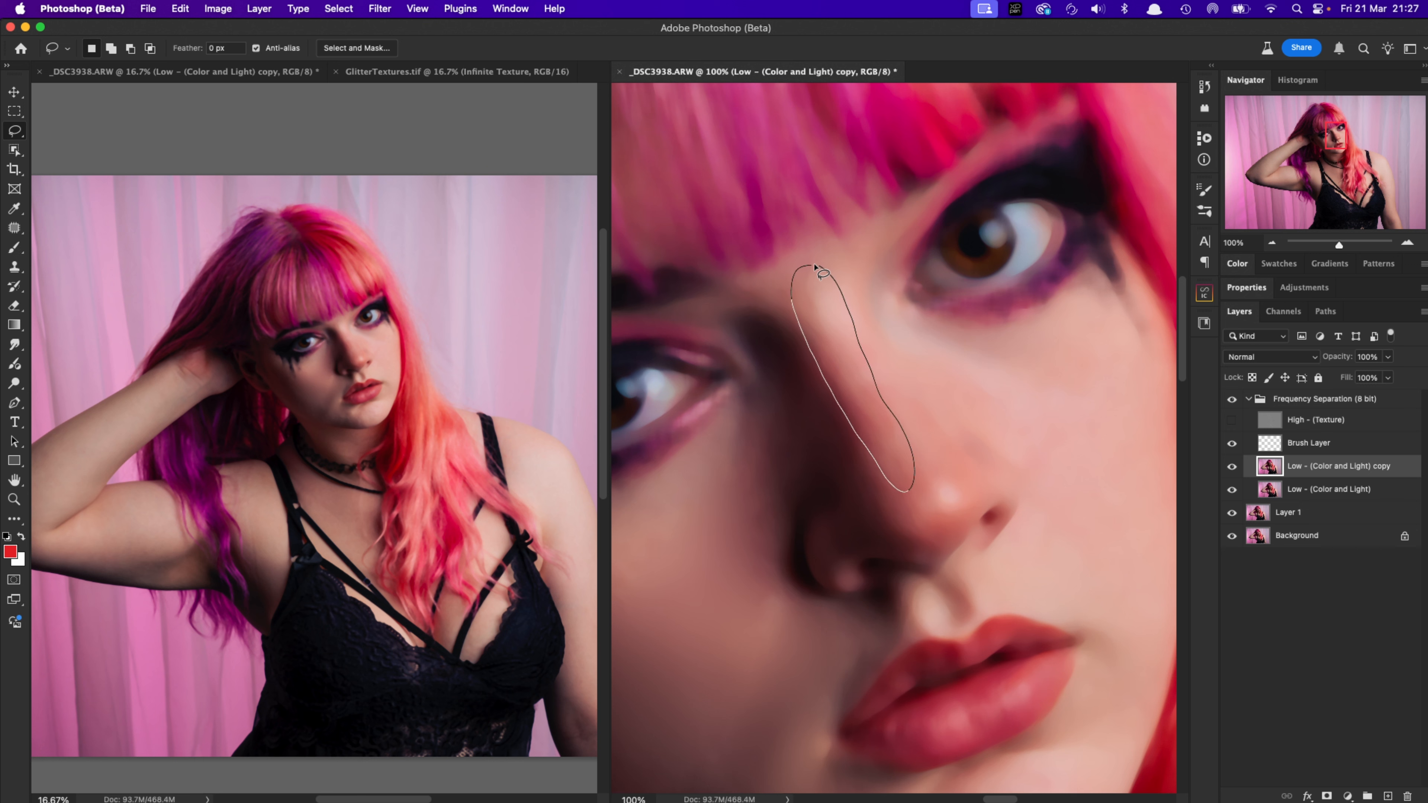
pyautogui.moveTo(815, 268); pyautogui.dragTo(812, 265)
pyautogui.hotkey('shift', 'F6')
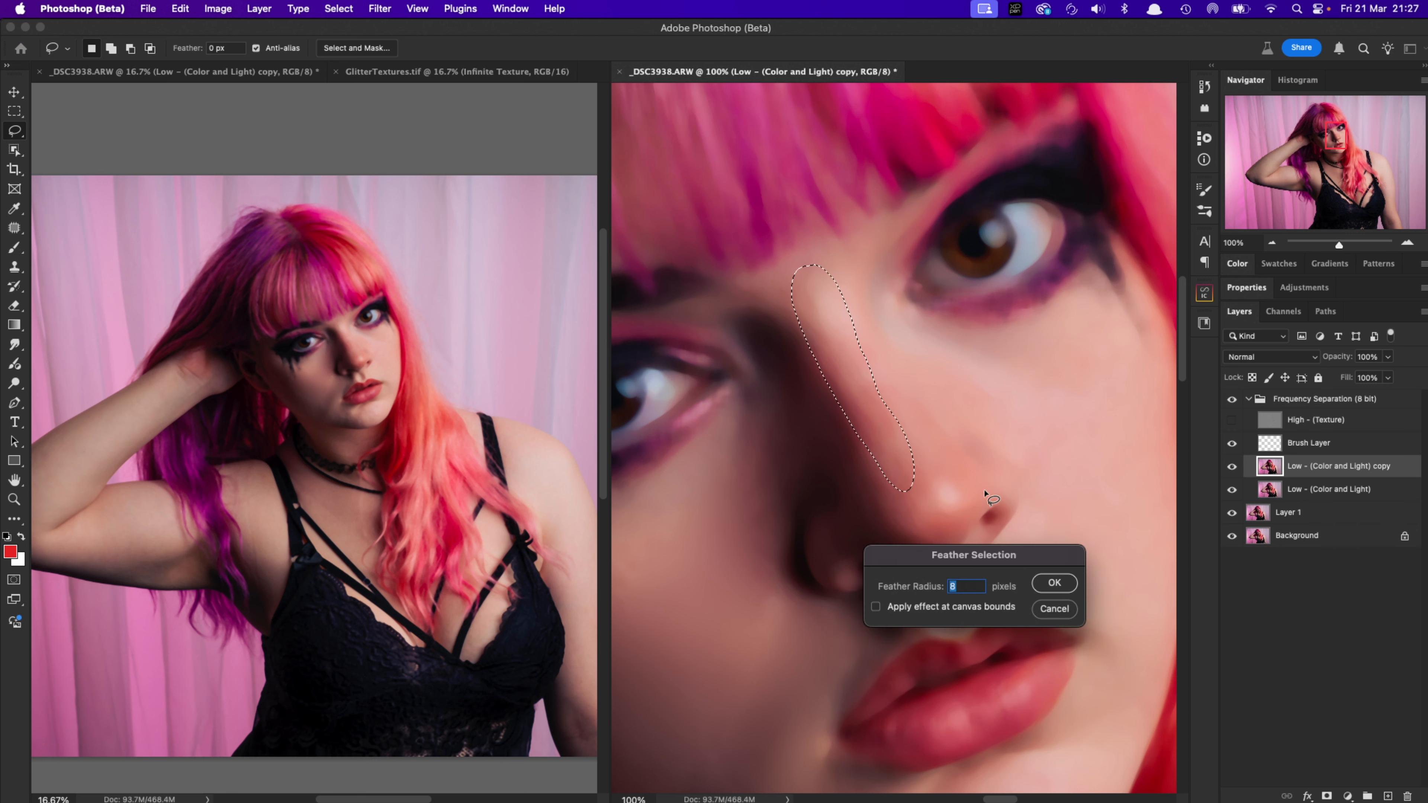
pyautogui.click(1053, 584)
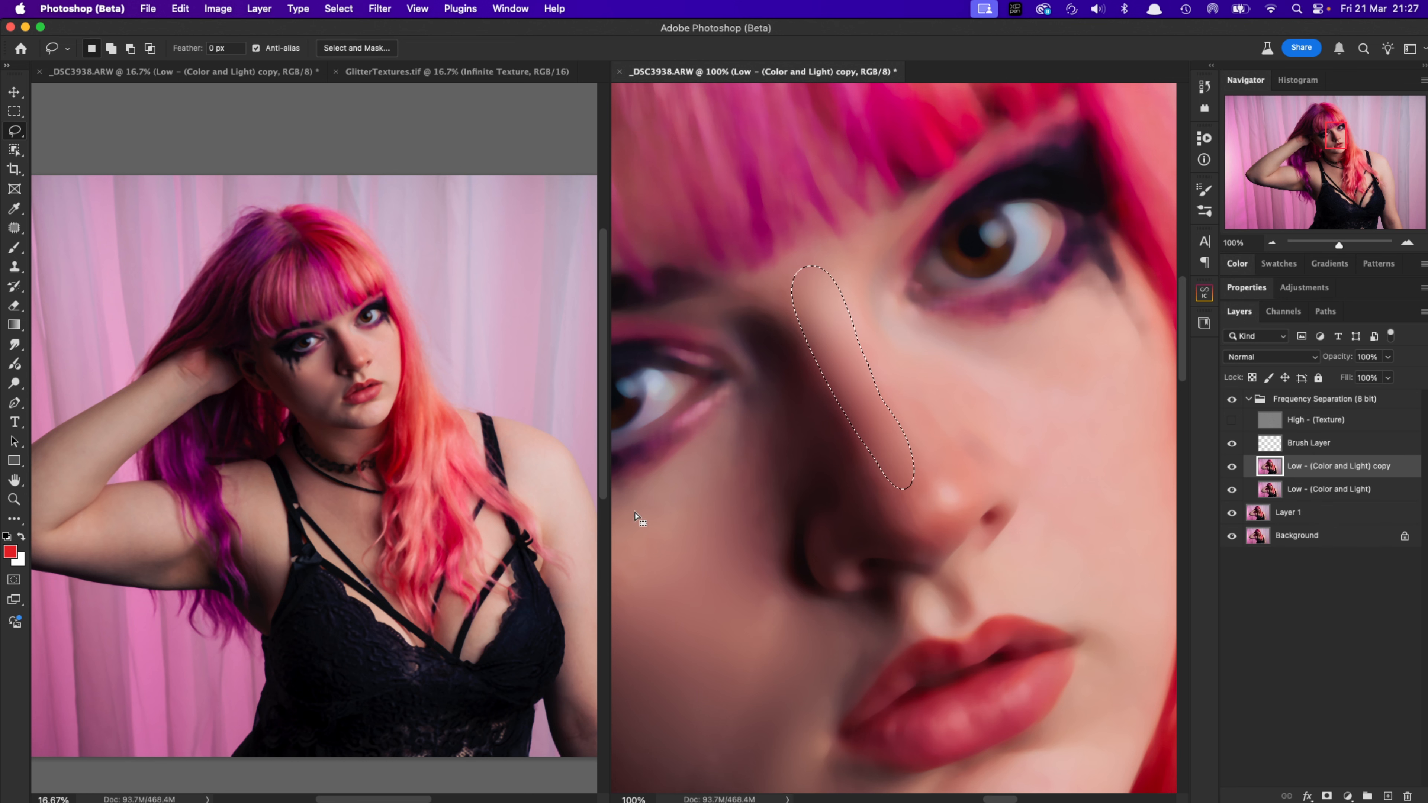
pyautogui.press('super+d')
# Lasso the cheek area beneath the eye beside the nose and feather the selection by 8 pixels, hiding its outline
pyautogui.hscroll(5, 1080, 479)
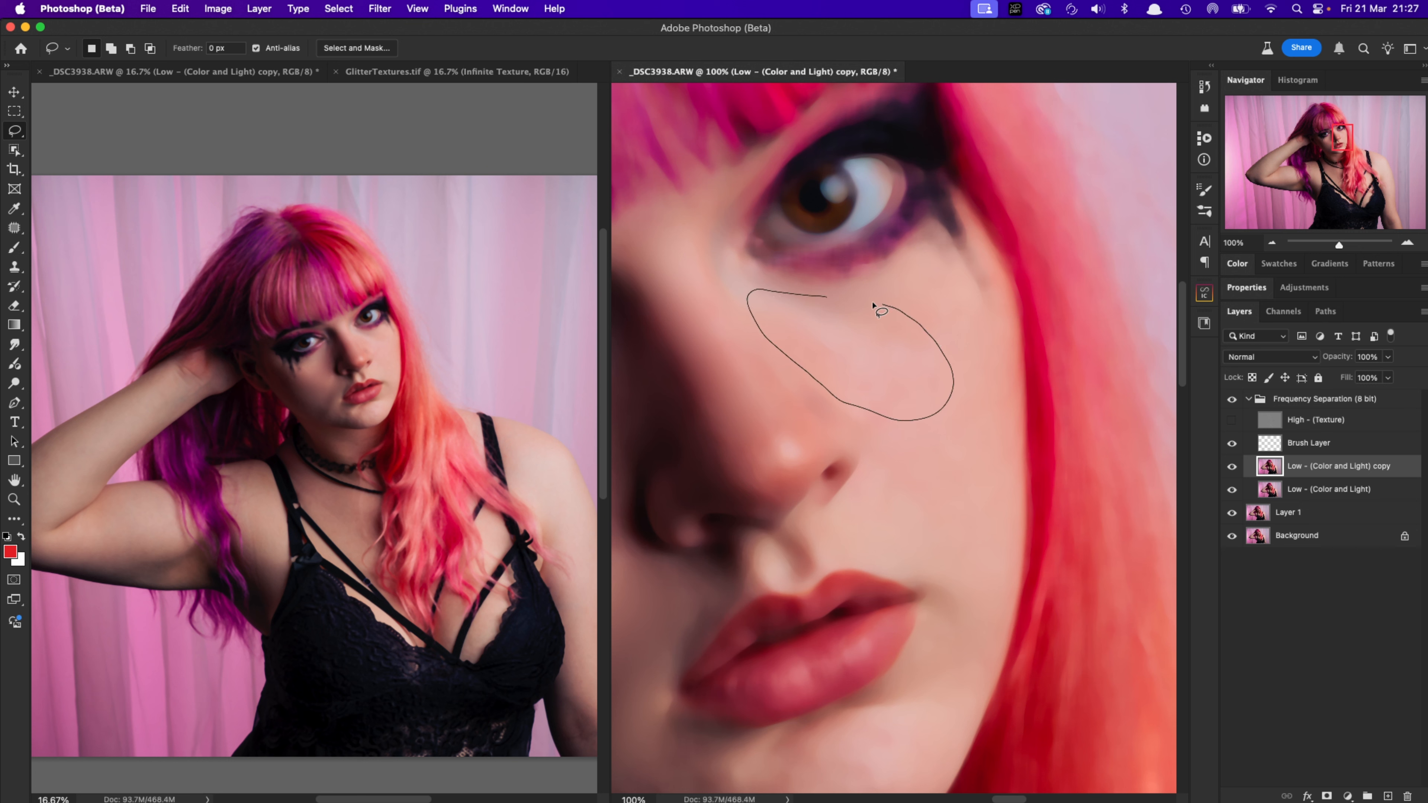
pyautogui.moveTo(873, 305); pyautogui.dragTo(874, 306)
pyautogui.hotkey('shift', 'F6')
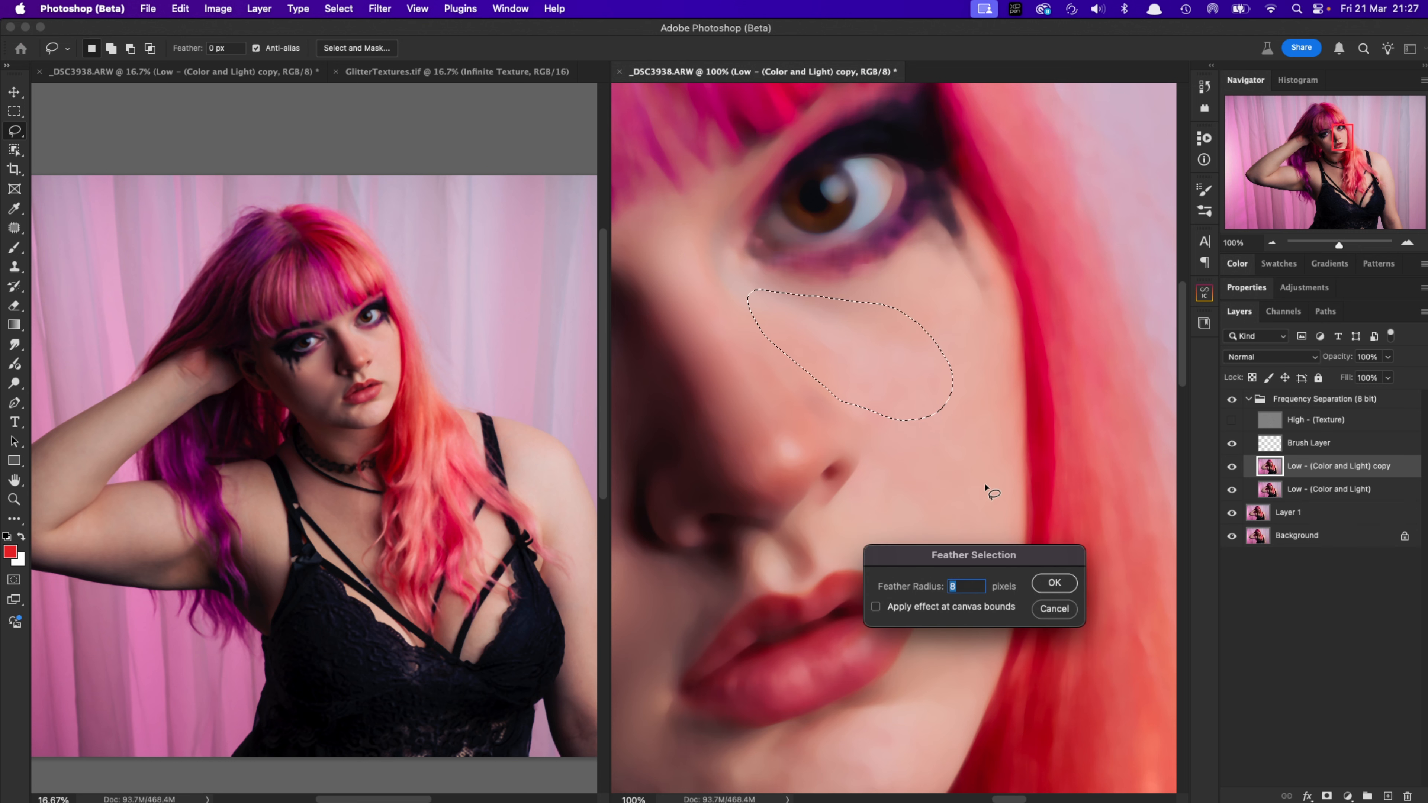
pyautogui.click(1053, 583)
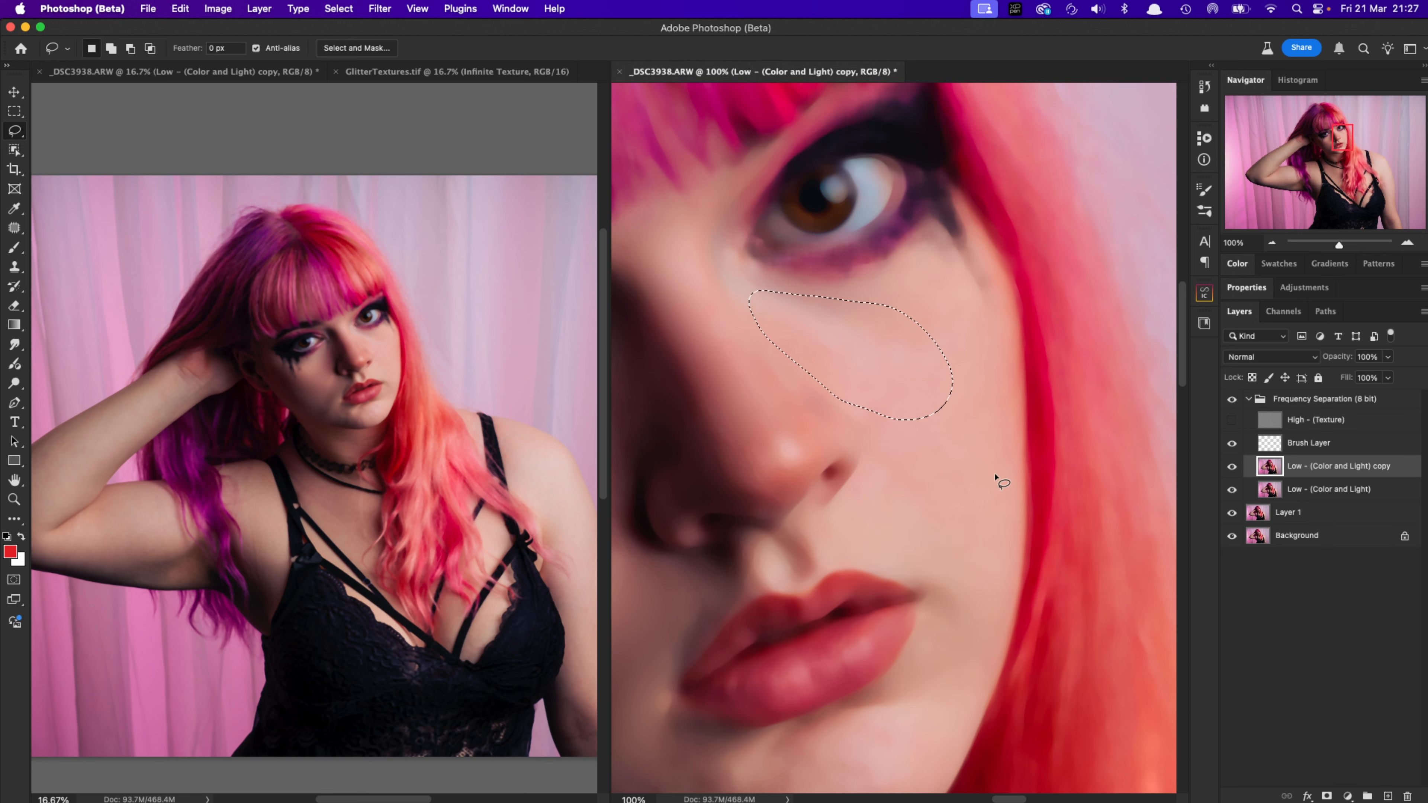
pyautogui.press('super+d')
# Apply a Gaussian Blur with a 9.7-pixel radius to the feathered cheek area beneath the eye
pyautogui.click(380, 9)
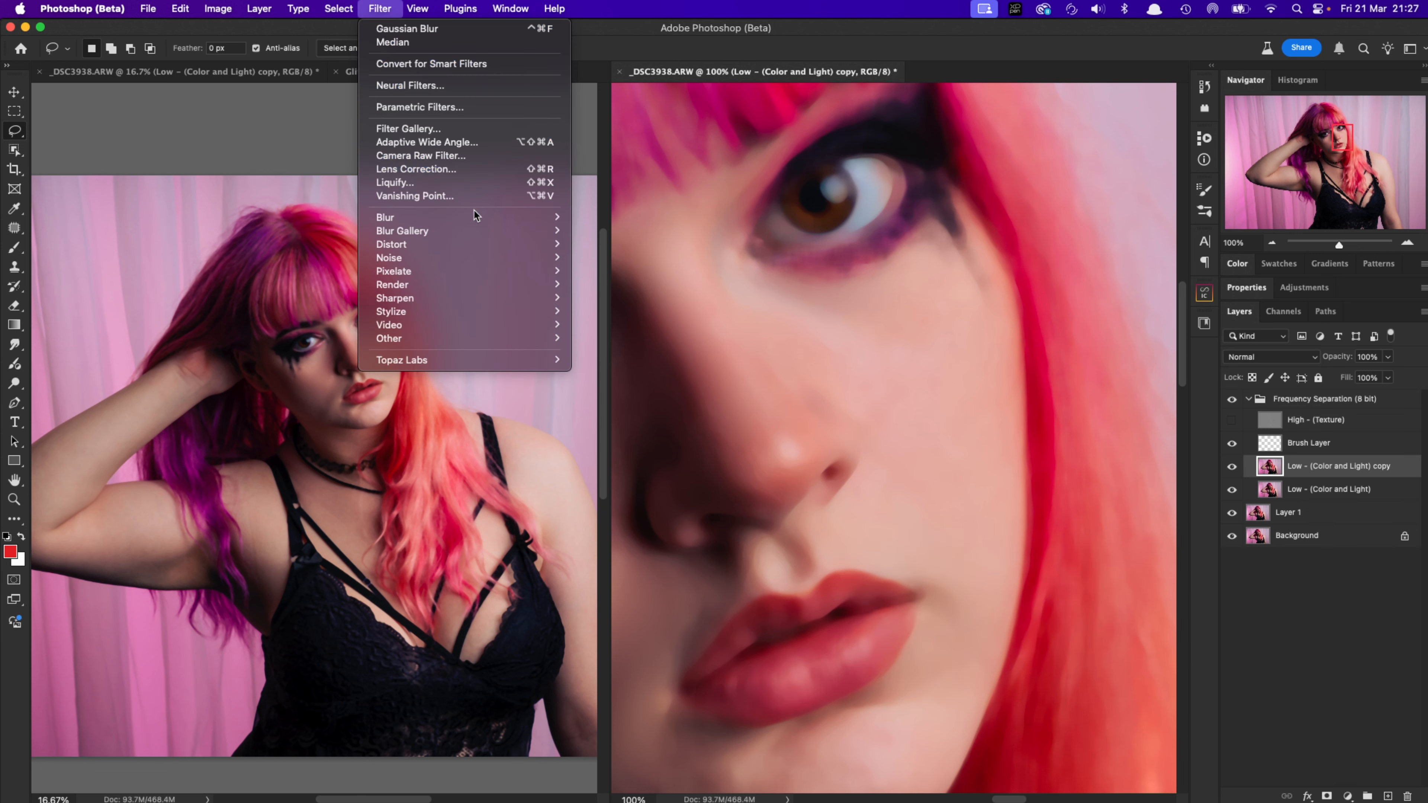
pyautogui.moveTo(475, 217)
pyautogui.click(643, 272)
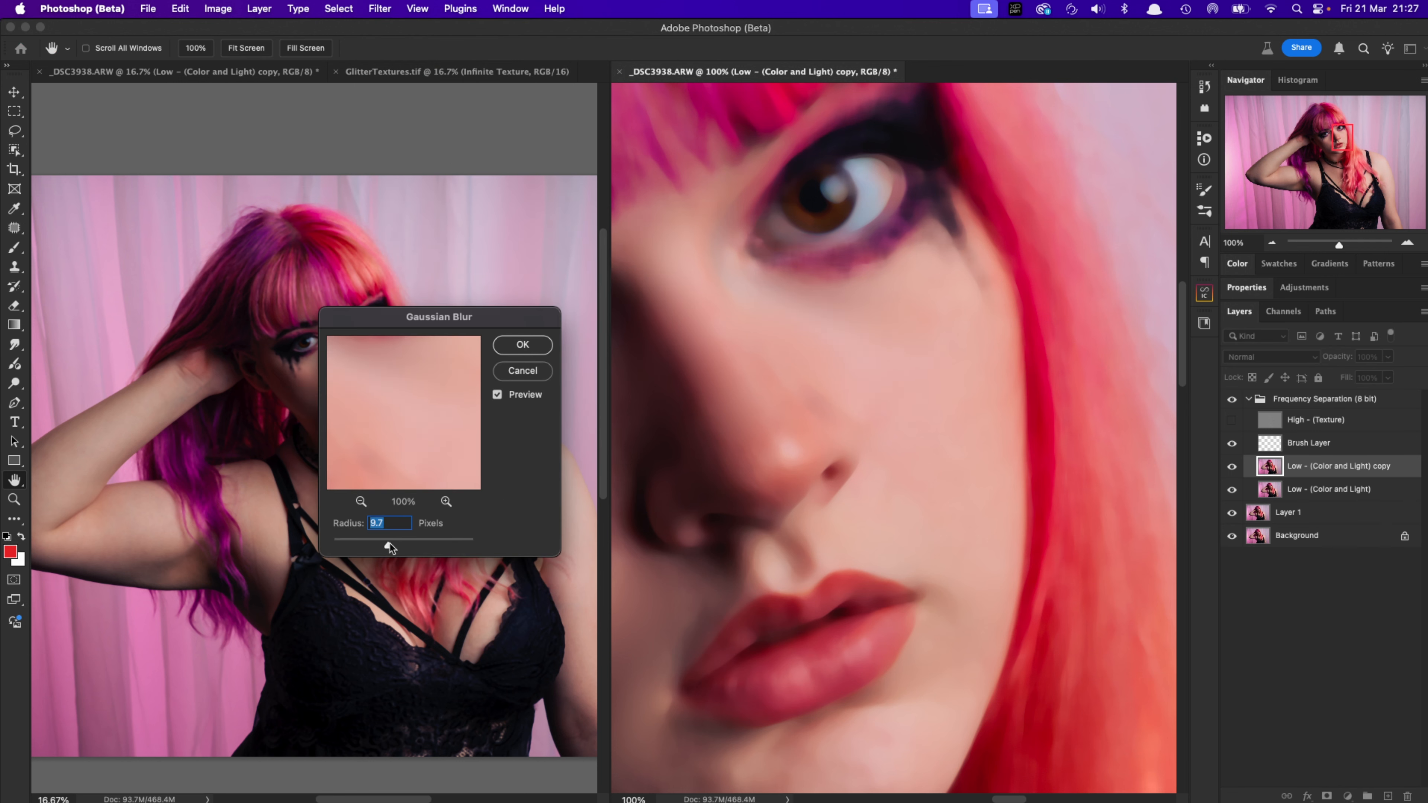
pyautogui.click(522, 345)
# Lasso the uneven skin on the chin below the lower lip and feather the selection by 12 pixels
pyautogui.press('l')
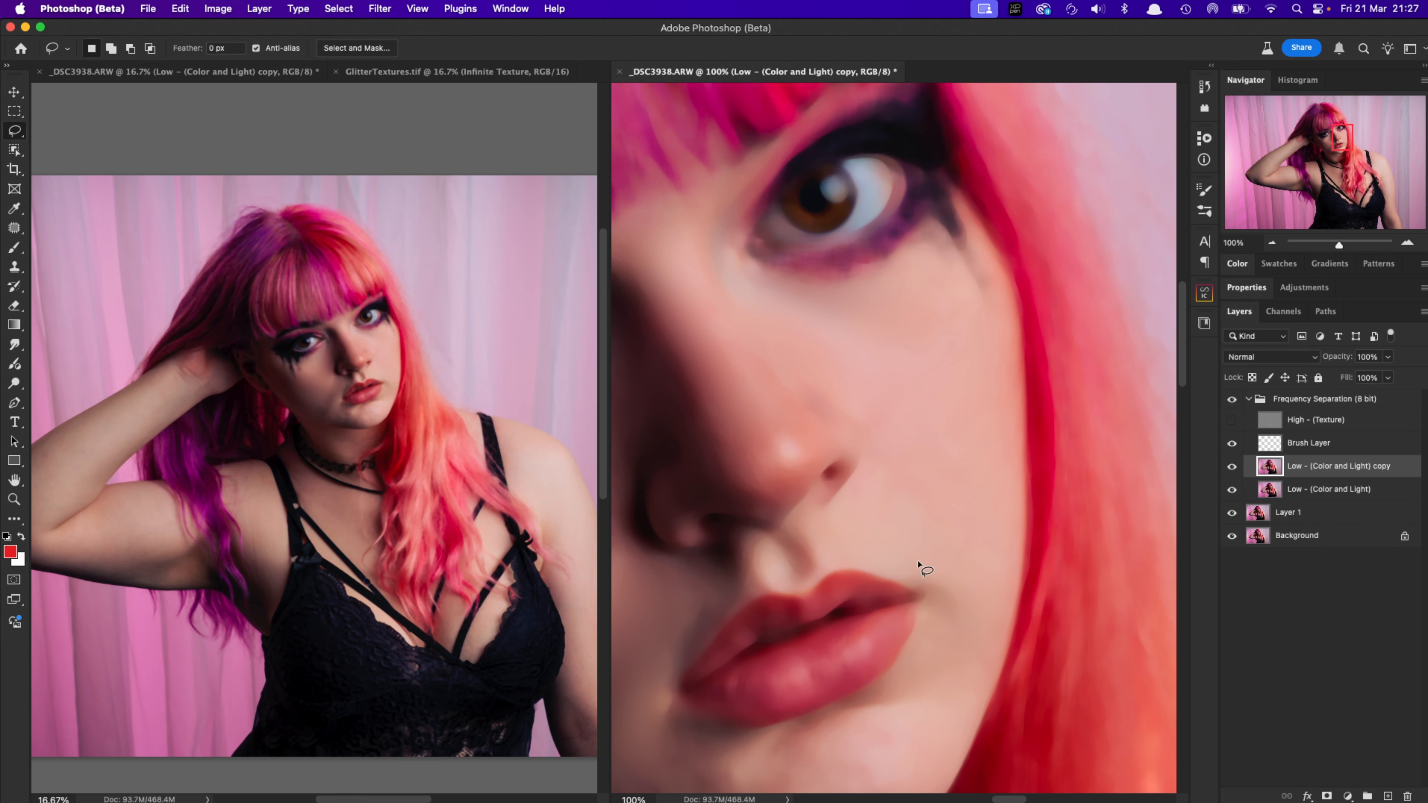
pyautogui.moveTo(914, 593); pyautogui.dragTo(1045, 376)
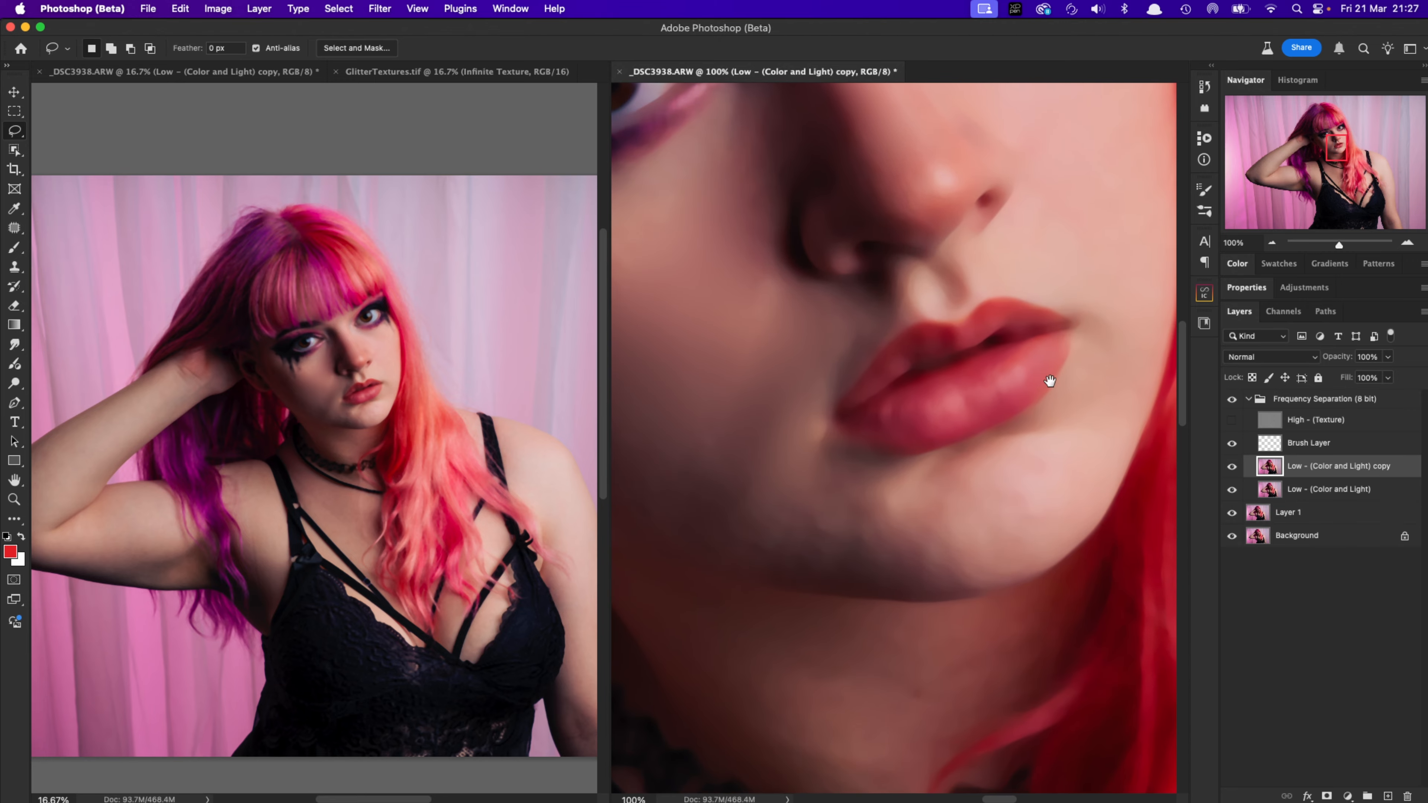
pyautogui.moveTo(870, 487)
pyautogui.mouseDown()
pyautogui.moveTo(772, 520)
pyautogui.moveTo(822, 548)
pyautogui.moveTo(903, 561)
pyautogui.mouseUp()
pyautogui.moveTo(883, 480); pyautogui.dragTo(893, 475)
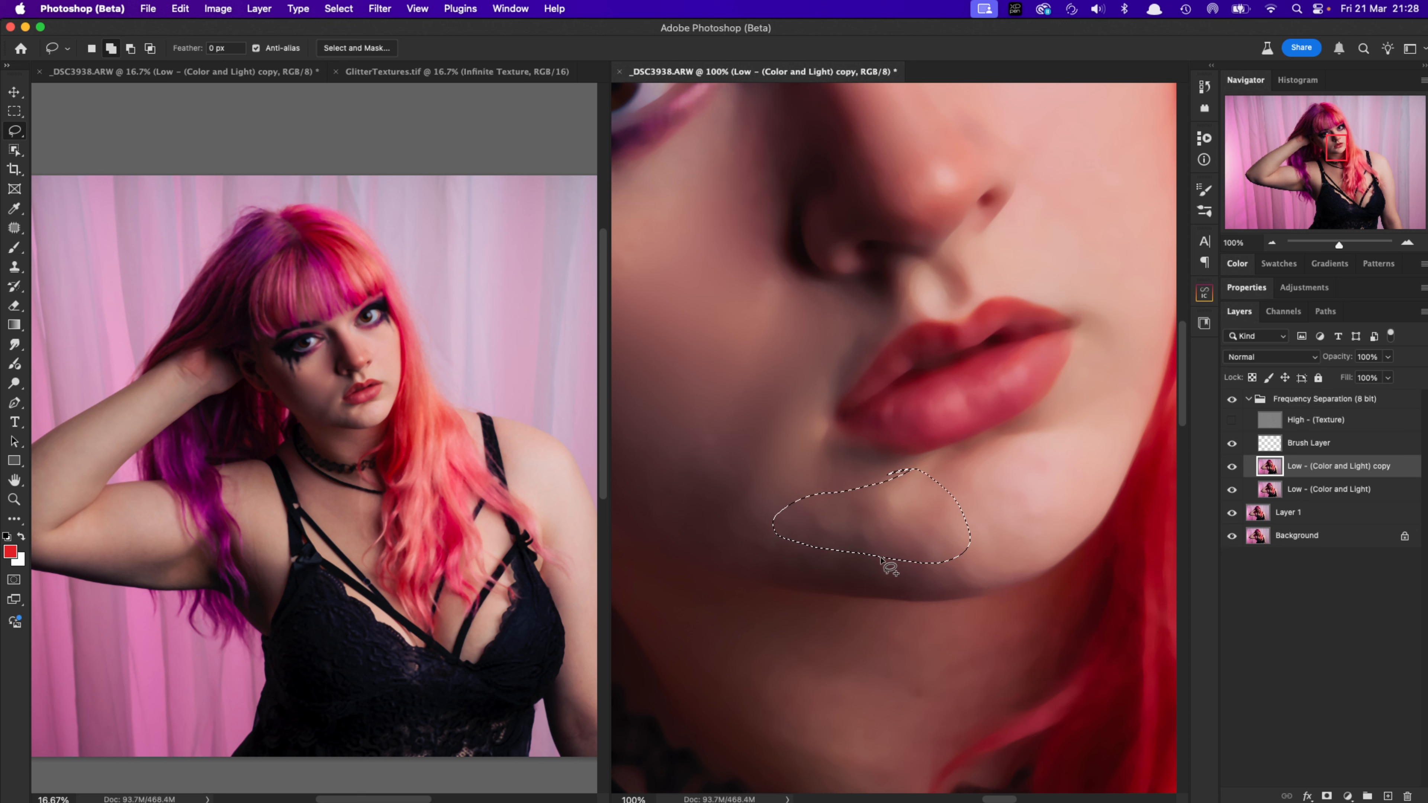
pyautogui.hotkey('shift', 'F6')
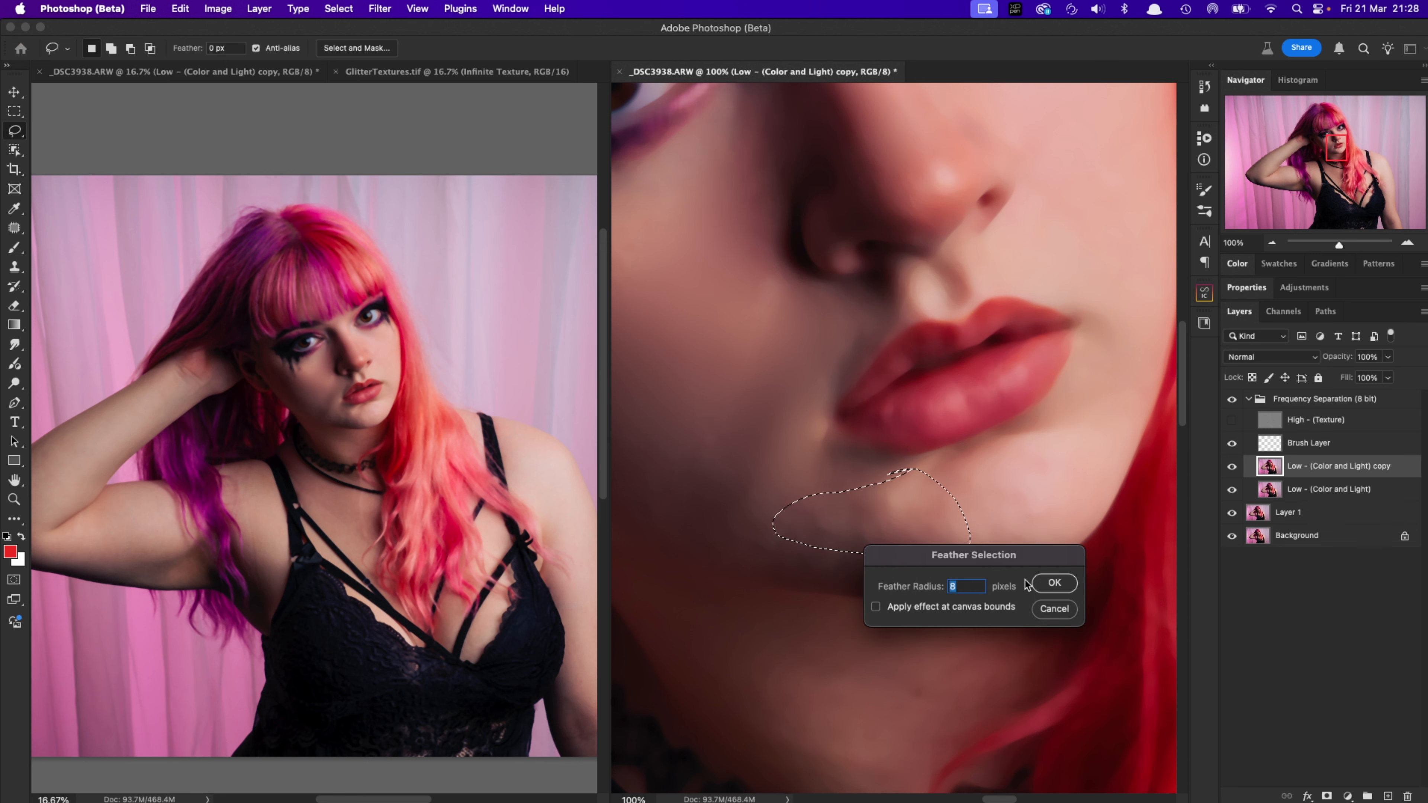
pyautogui.write('15')
pyautogui.click(1058, 579)
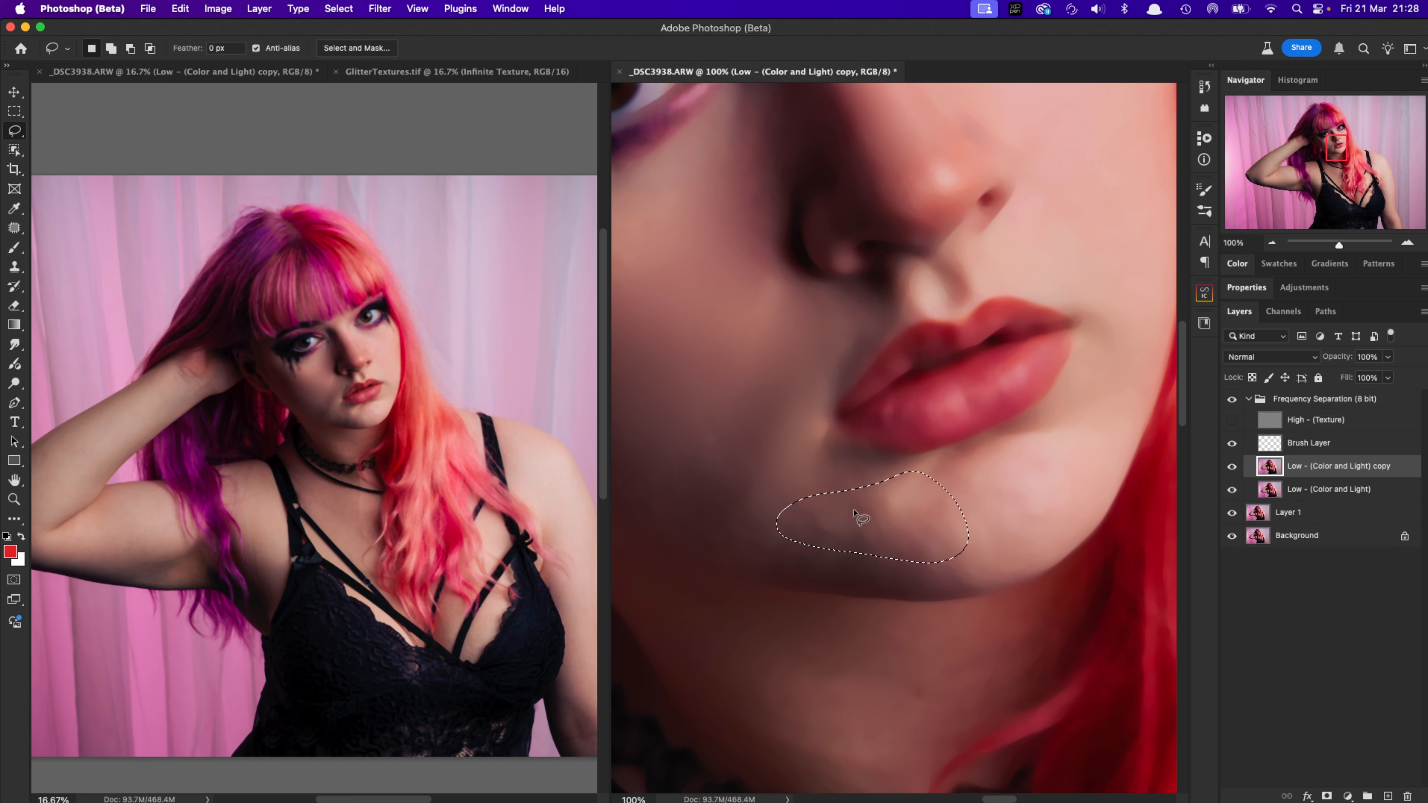
# Blur the feathered chin area using Gaussian Blur with a radius of 9.7 pixels, keeping the selection outline hidden
pyautogui.press('super+d')
pyautogui.click(373, 9)
pyautogui.moveTo(517, 218)
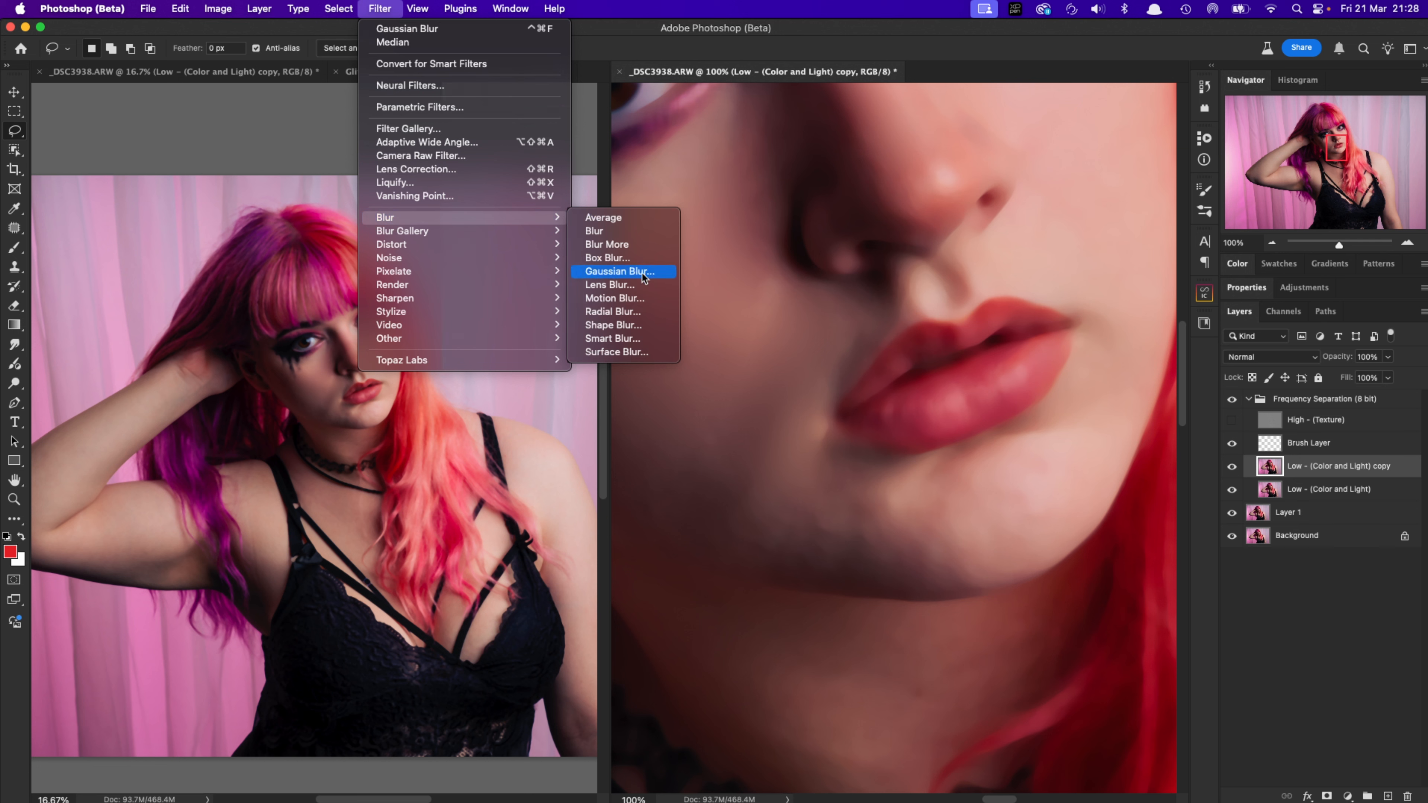
pyautogui.click(624, 272)
pyautogui.moveTo(499, 319); pyautogui.dragTo(624, 132)
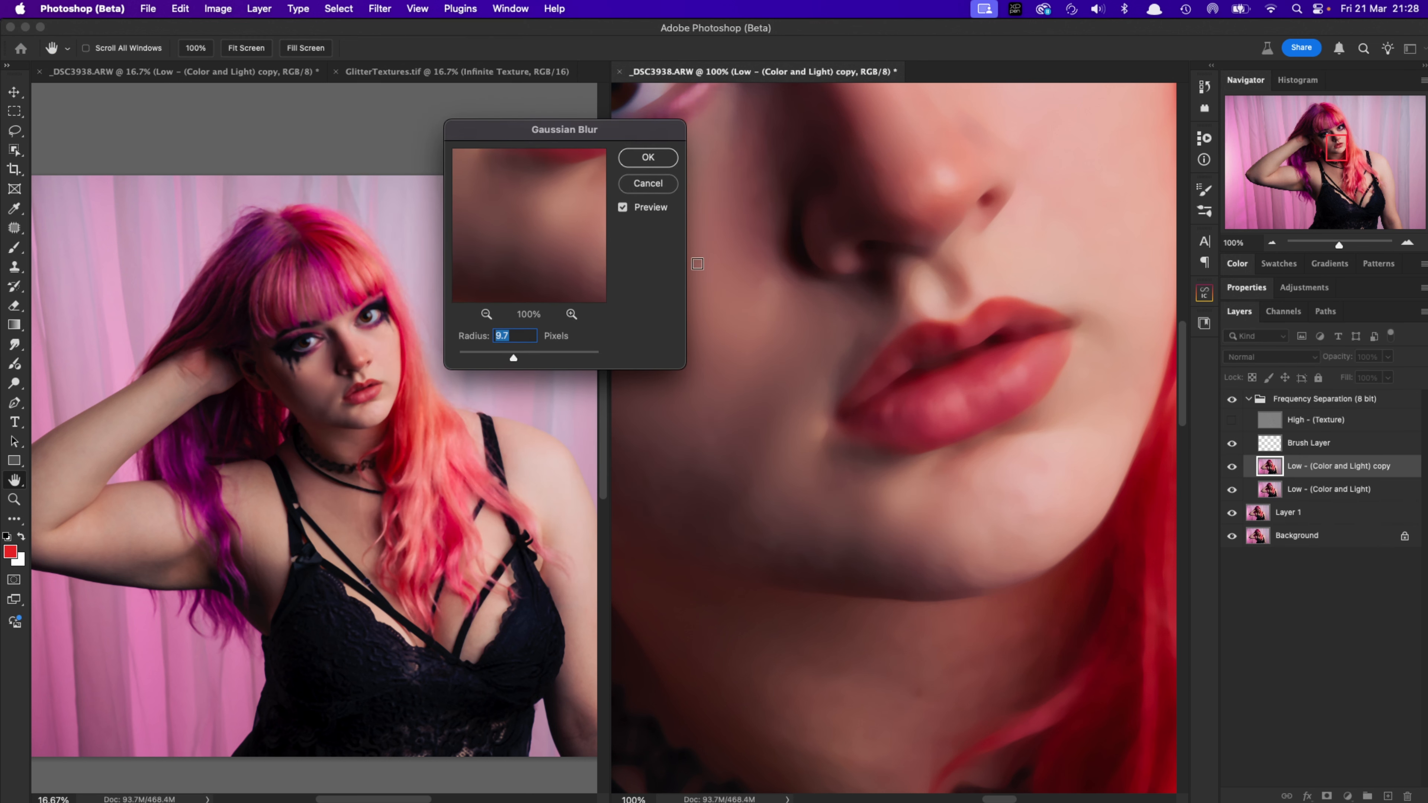
pyautogui.click(647, 157)
# Smooth the neck between chin and choker by repeating the Gaussian Blur inside a lasso selection feathered by 8 pixels, and deselect
pyautogui.press('l')
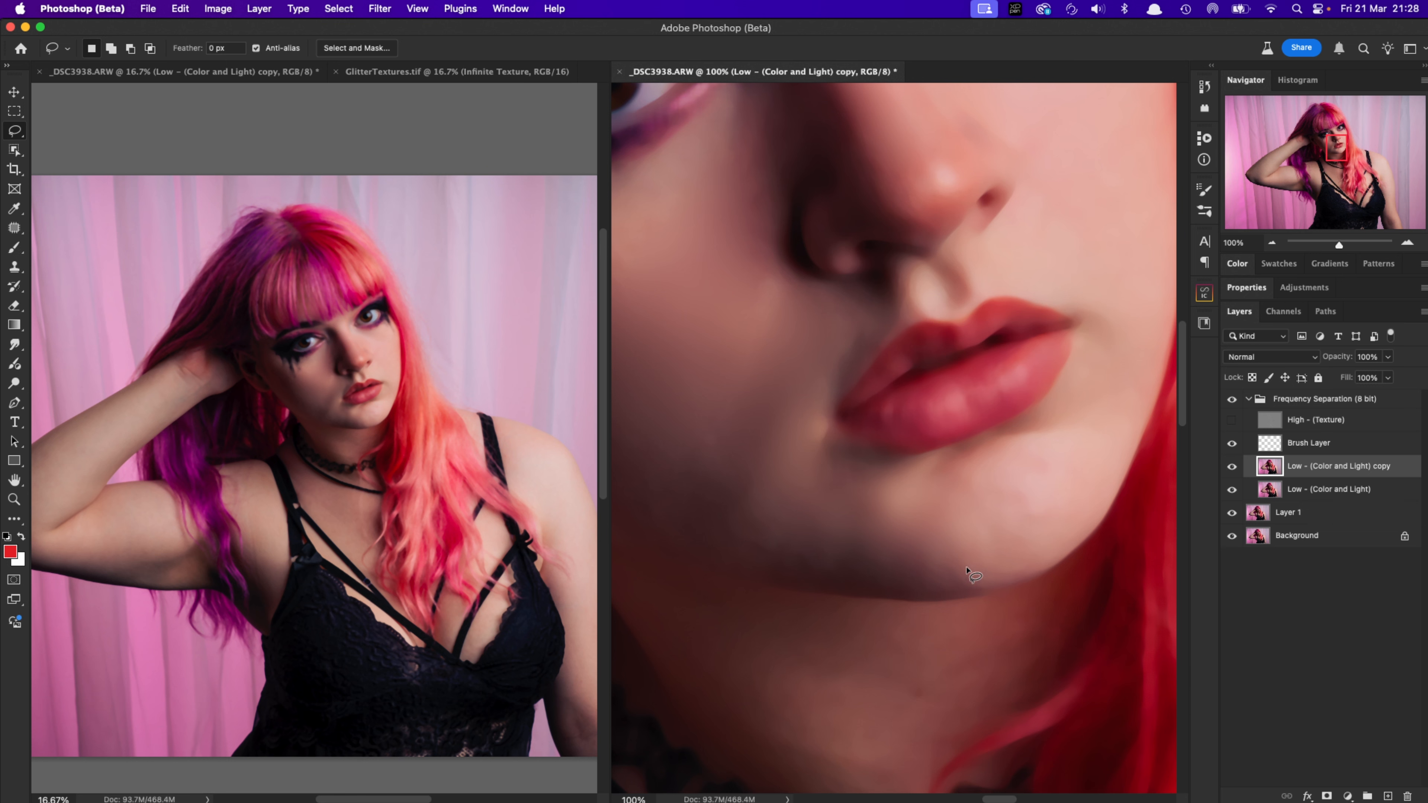
pyautogui.moveTo(1036, 554)
pyautogui.mouseDown()
pyautogui.moveTo(960, 587)
pyautogui.moveTo(892, 587)
pyautogui.moveTo(909, 650)
pyautogui.moveTo(1070, 409)
pyautogui.moveTo(956, 526)
pyautogui.moveTo(1008, 415)
pyautogui.moveTo(908, 411)
pyautogui.mouseUp()
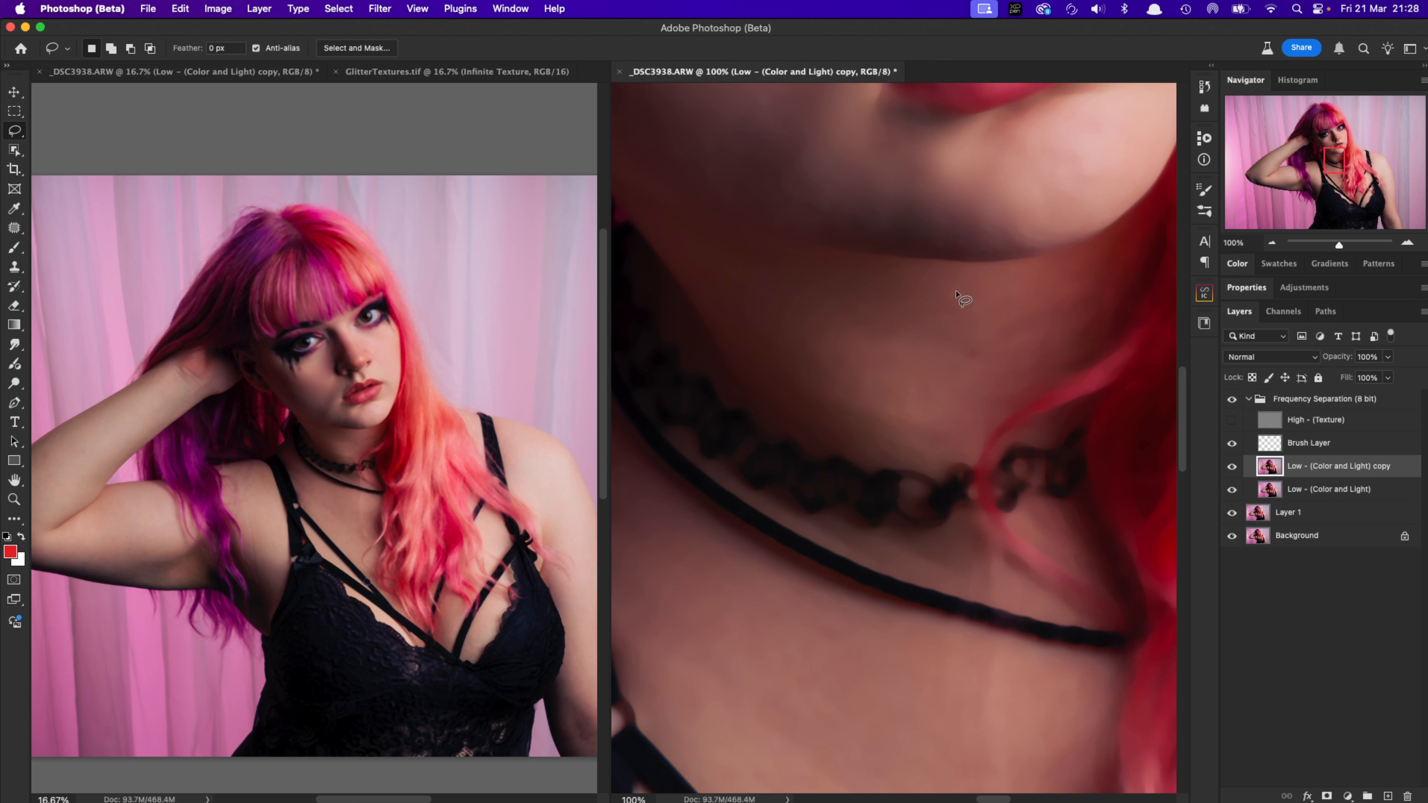
pyautogui.moveTo(945, 286)
pyautogui.mouseDown()
pyautogui.moveTo(777, 316)
pyautogui.moveTo(830, 425)
pyautogui.moveTo(922, 455)
pyautogui.moveTo(990, 402)
pyautogui.mouseUp()
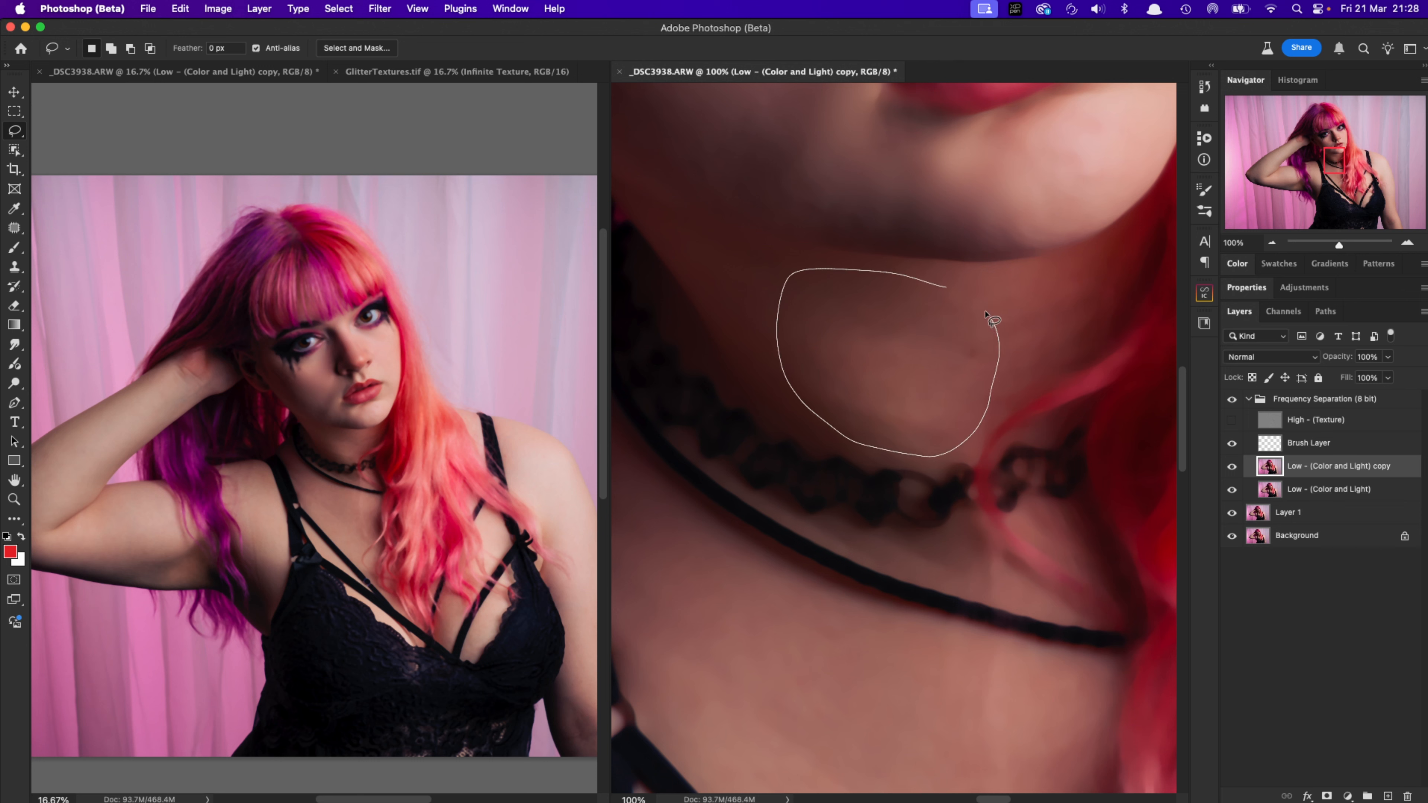
pyautogui.moveTo(958, 289); pyautogui.dragTo(955, 288)
pyautogui.moveTo(913, 428); pyautogui.dragTo(911, 426)
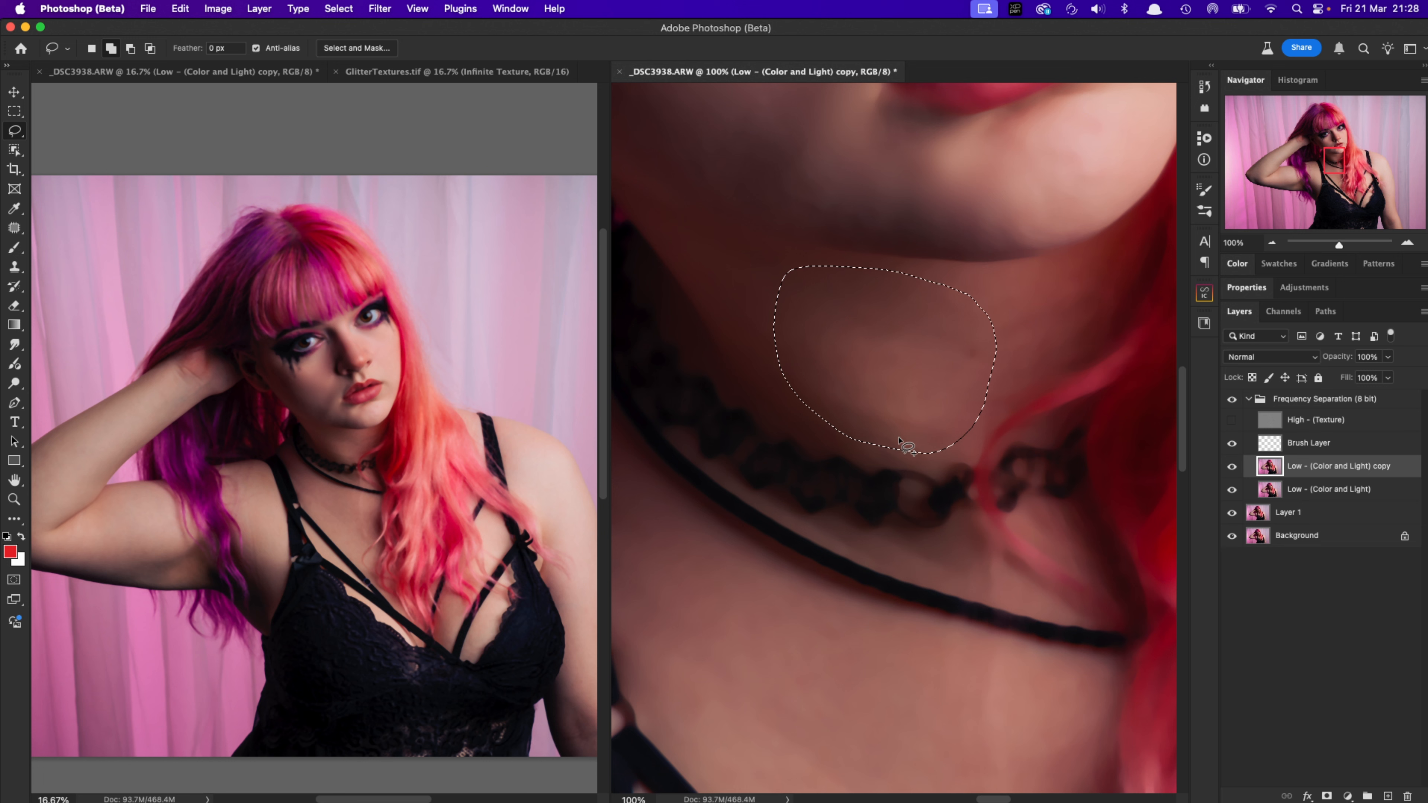
pyautogui.hotkey('shift', 'F6')
pyautogui.write('8')
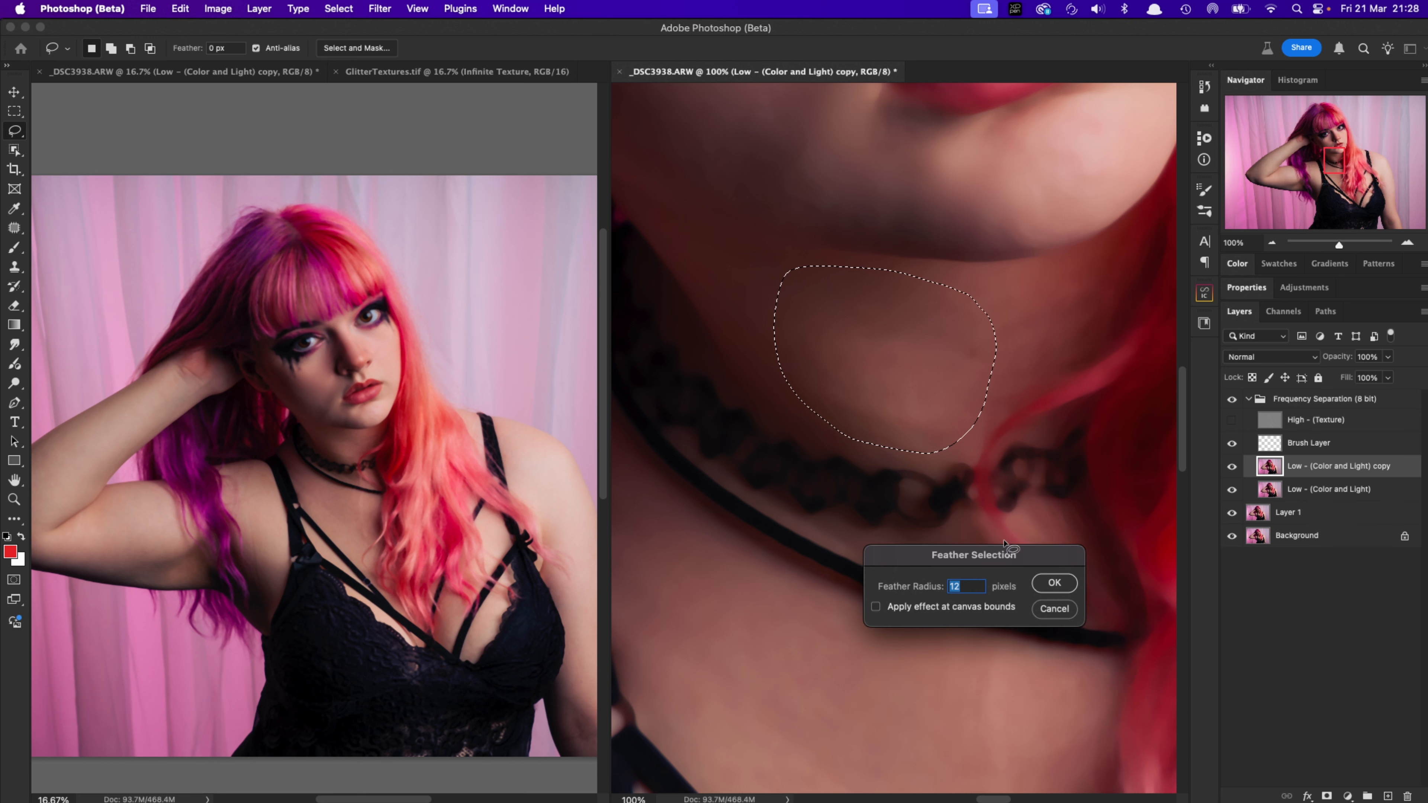
pyautogui.click(1054, 582)
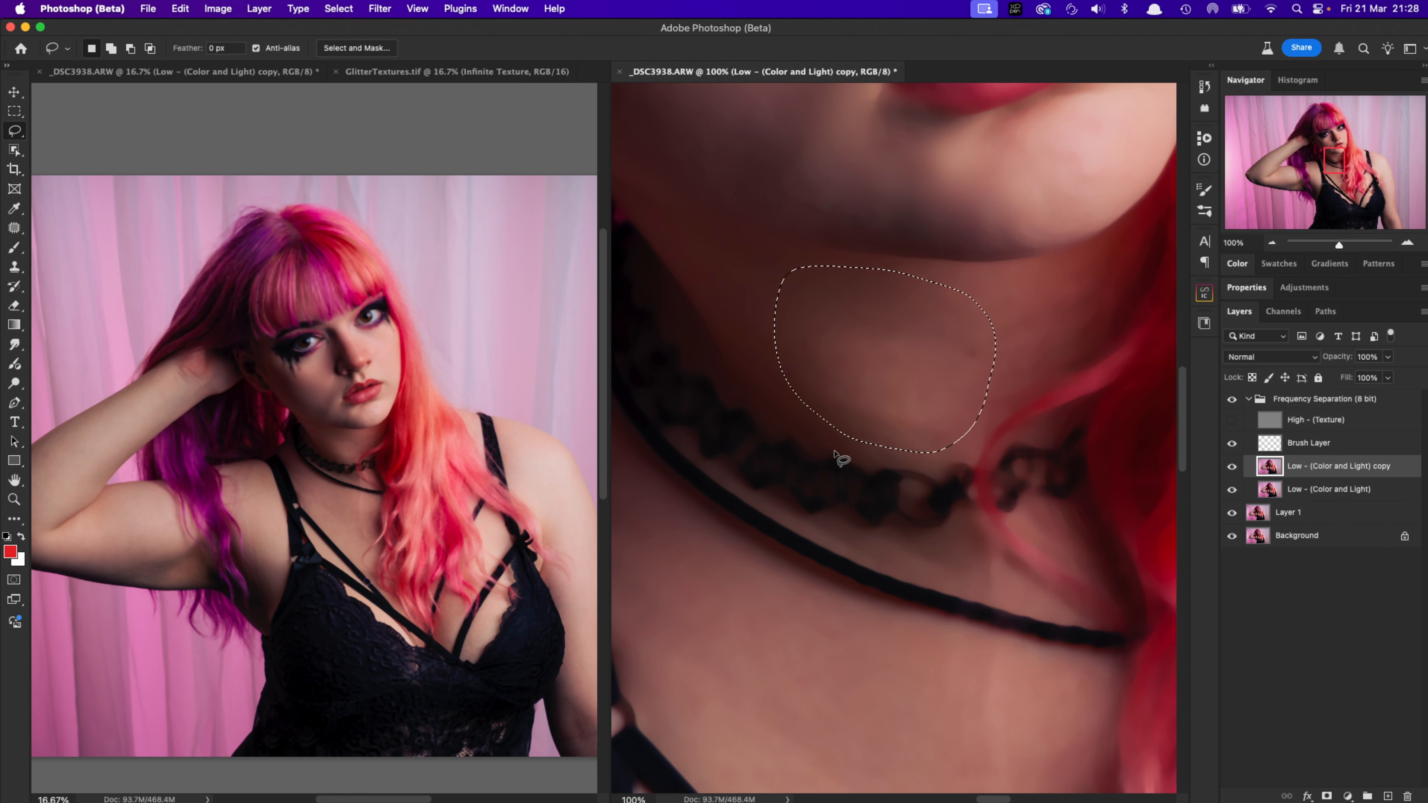
pyautogui.press('ctrl+super+f')
pyautogui.press('super+d')
# Smooth the shadowed underside of the raised arm by repeating the Gaussian Blur in a lasso selection feathered by 12 pixels, and deselect
pyautogui.press('space')
pyautogui.moveTo(838, 615)
pyautogui.mouseDown()
pyautogui.moveTo(940, 389)
pyautogui.moveTo(1029, 268)
pyautogui.mouseUp()
pyautogui.moveTo(798, 542)
pyautogui.mouseDown()
pyautogui.moveTo(994, 492)
pyautogui.moveTo(943, 488)
pyautogui.moveTo(800, 561)
pyautogui.moveTo(991, 517)
pyautogui.moveTo(943, 550)
pyautogui.mouseUp()
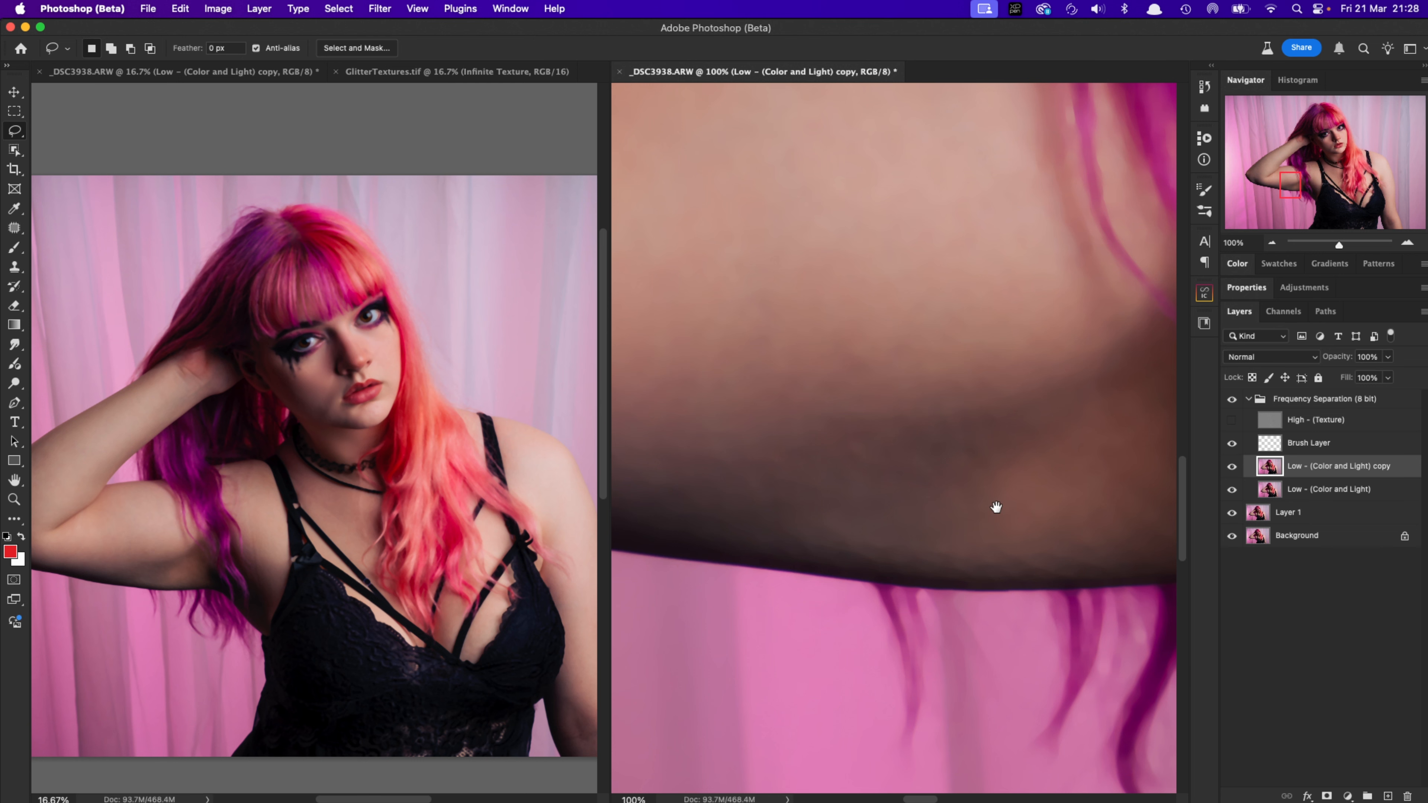
pyautogui.moveTo(995, 508); pyautogui.dragTo(927, 542)
pyautogui.moveTo(975, 370)
pyautogui.mouseDown()
pyautogui.moveTo(748, 419)
pyautogui.moveTo(782, 557)
pyautogui.moveTo(1067, 494)
pyautogui.moveTo(1006, 390)
pyautogui.mouseUp()
pyautogui.press('shift')
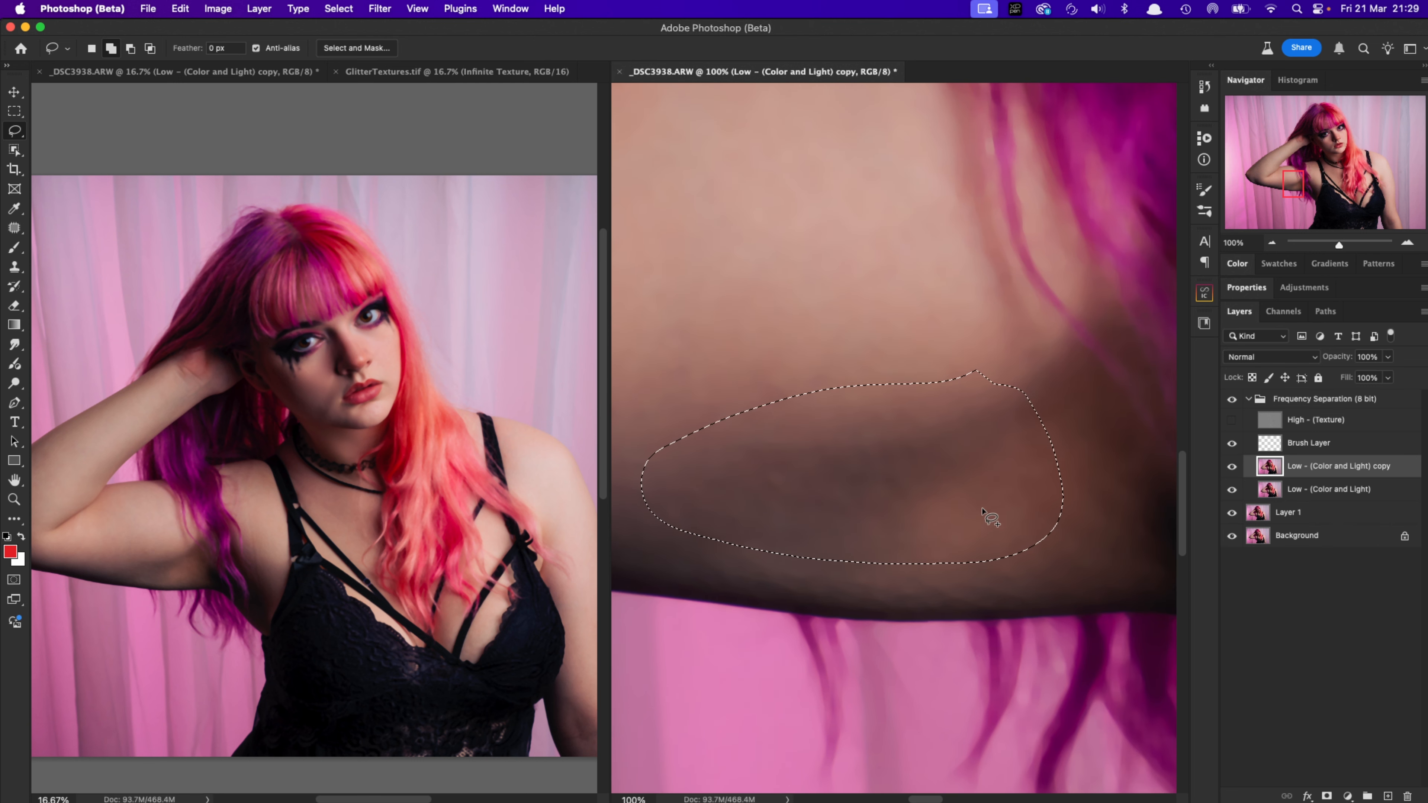
pyautogui.hotkey('shift', 'F6')
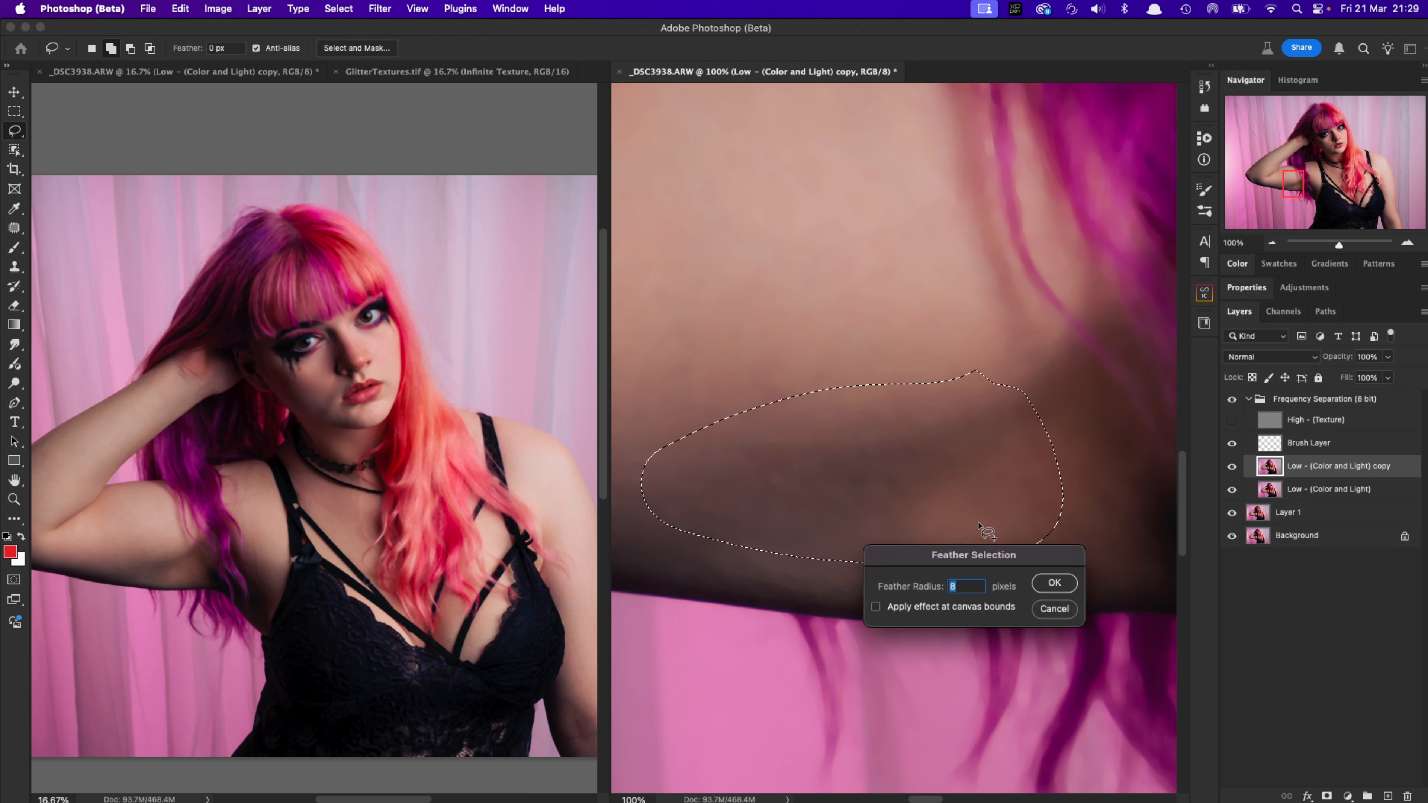
pyautogui.write('12')
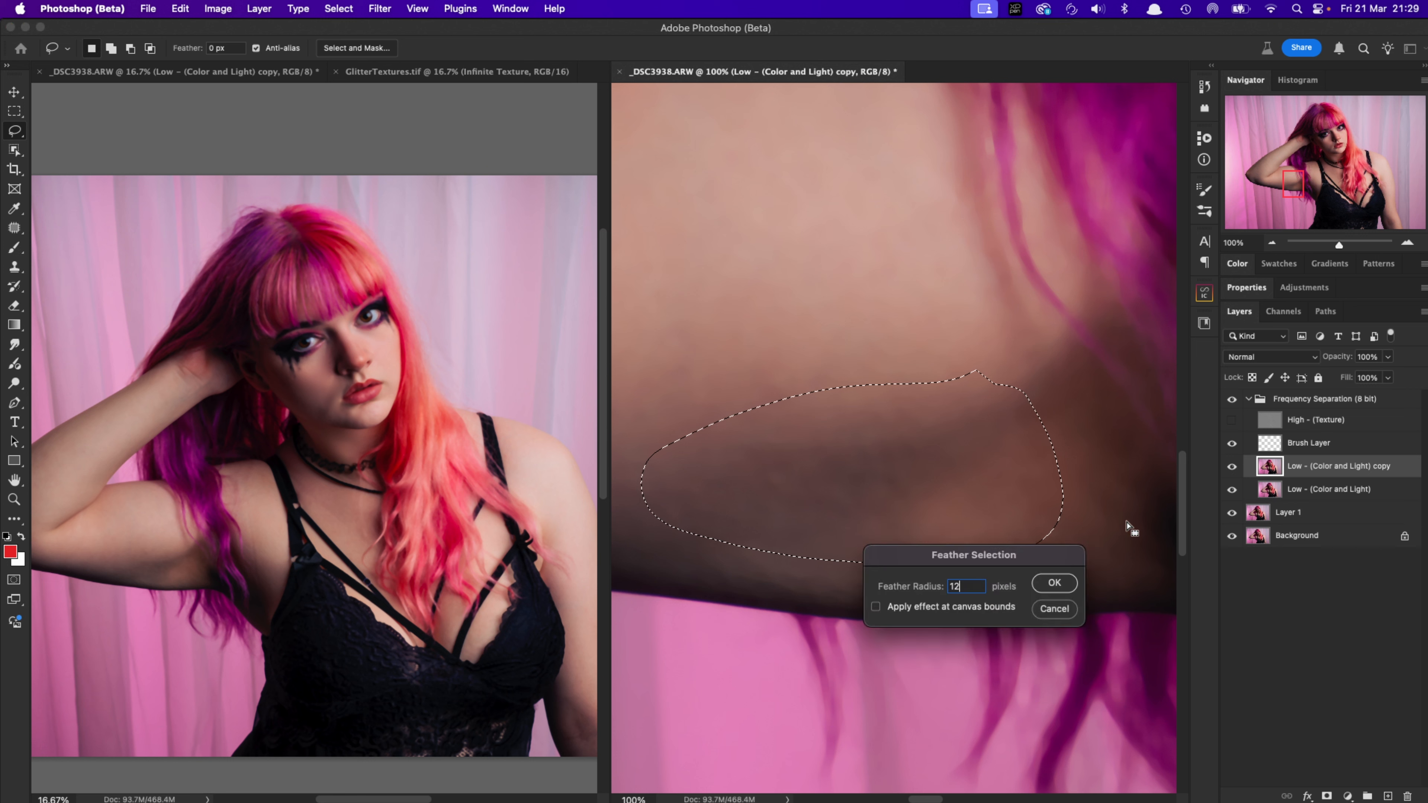
pyautogui.click(1054, 584)
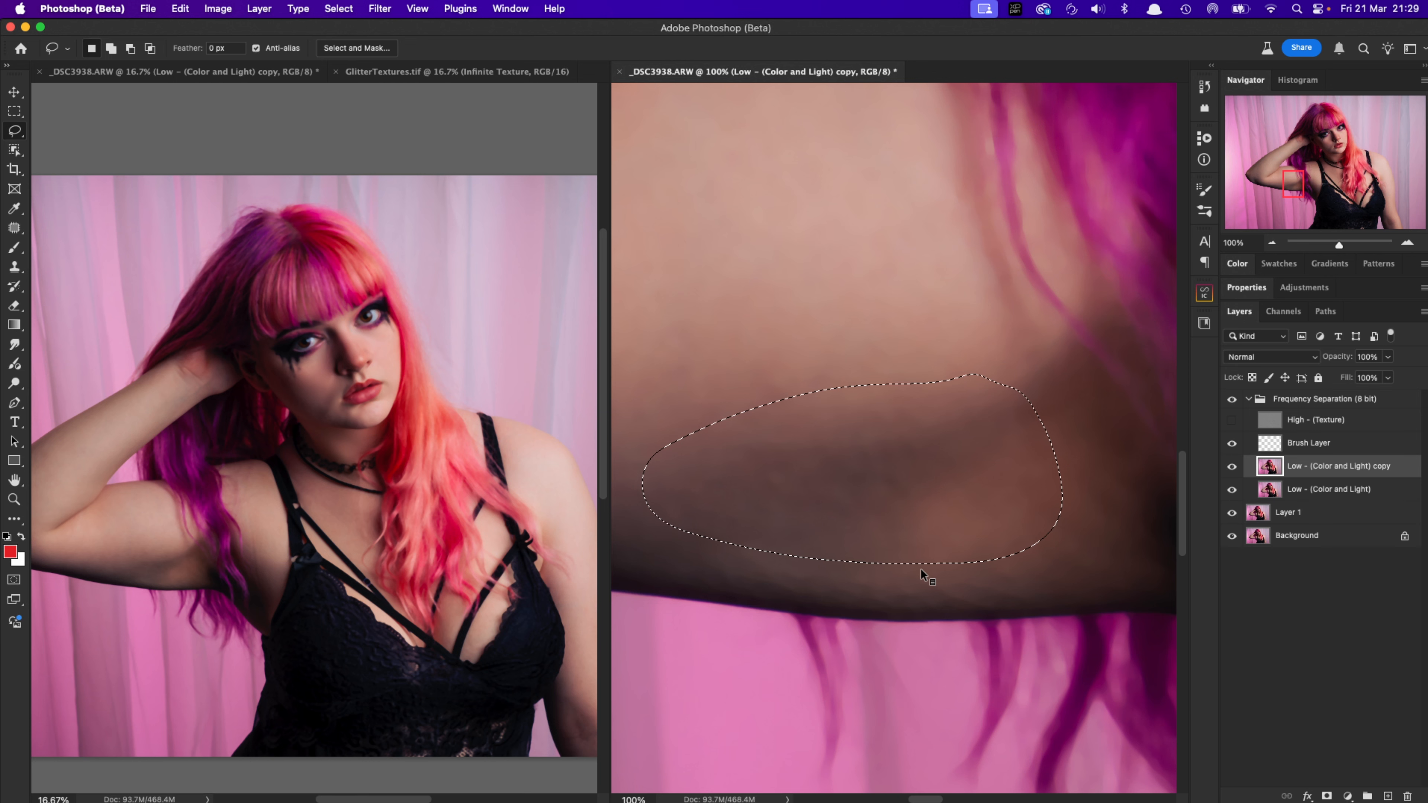
pyautogui.press('ctrl+super+f')
pyautogui.press('super+d')
# Make the Brush Layer active and show the model's face at 66.67% in the close-up window
pyautogui.moveTo(327, 415); pyautogui.dragTo(369, 377)
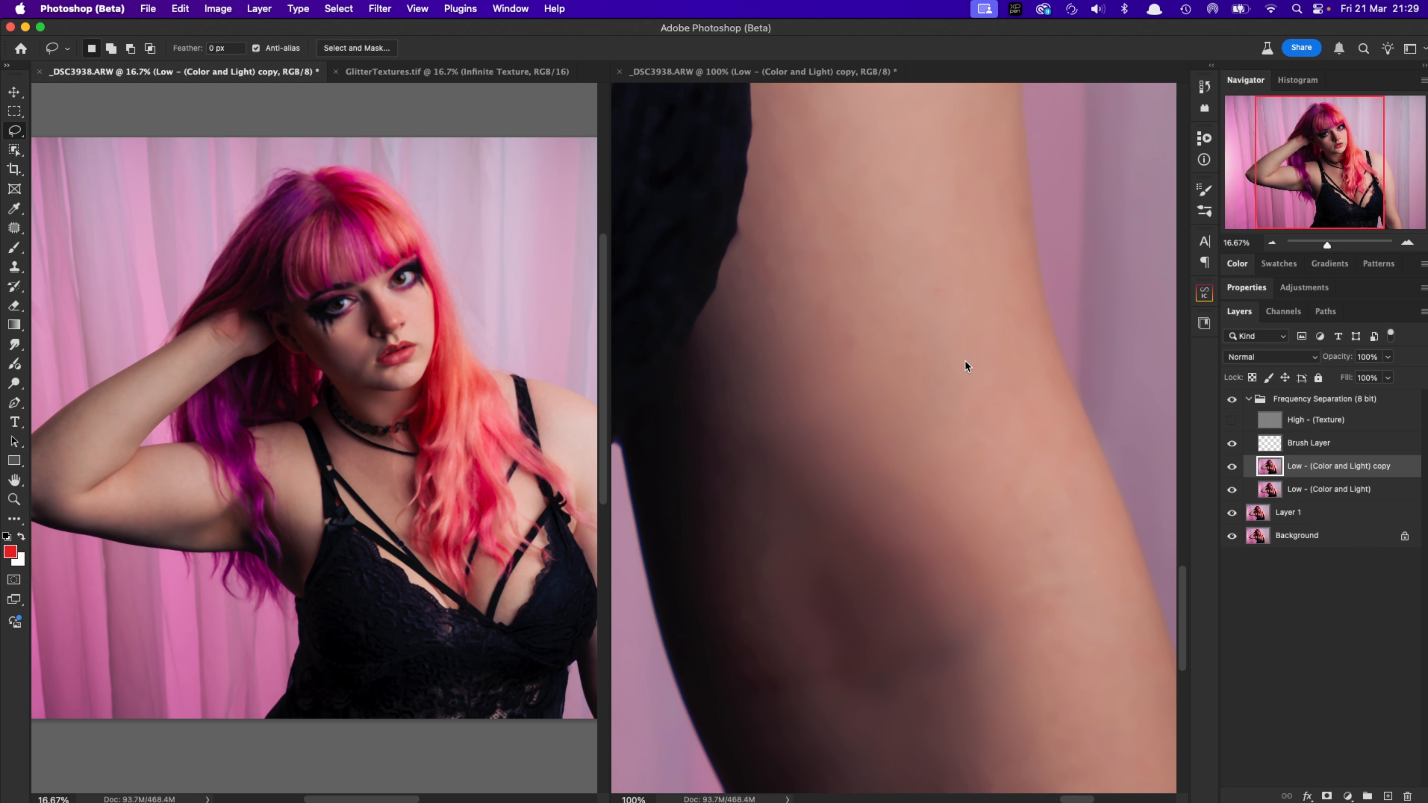
pyautogui.click(1295, 448)
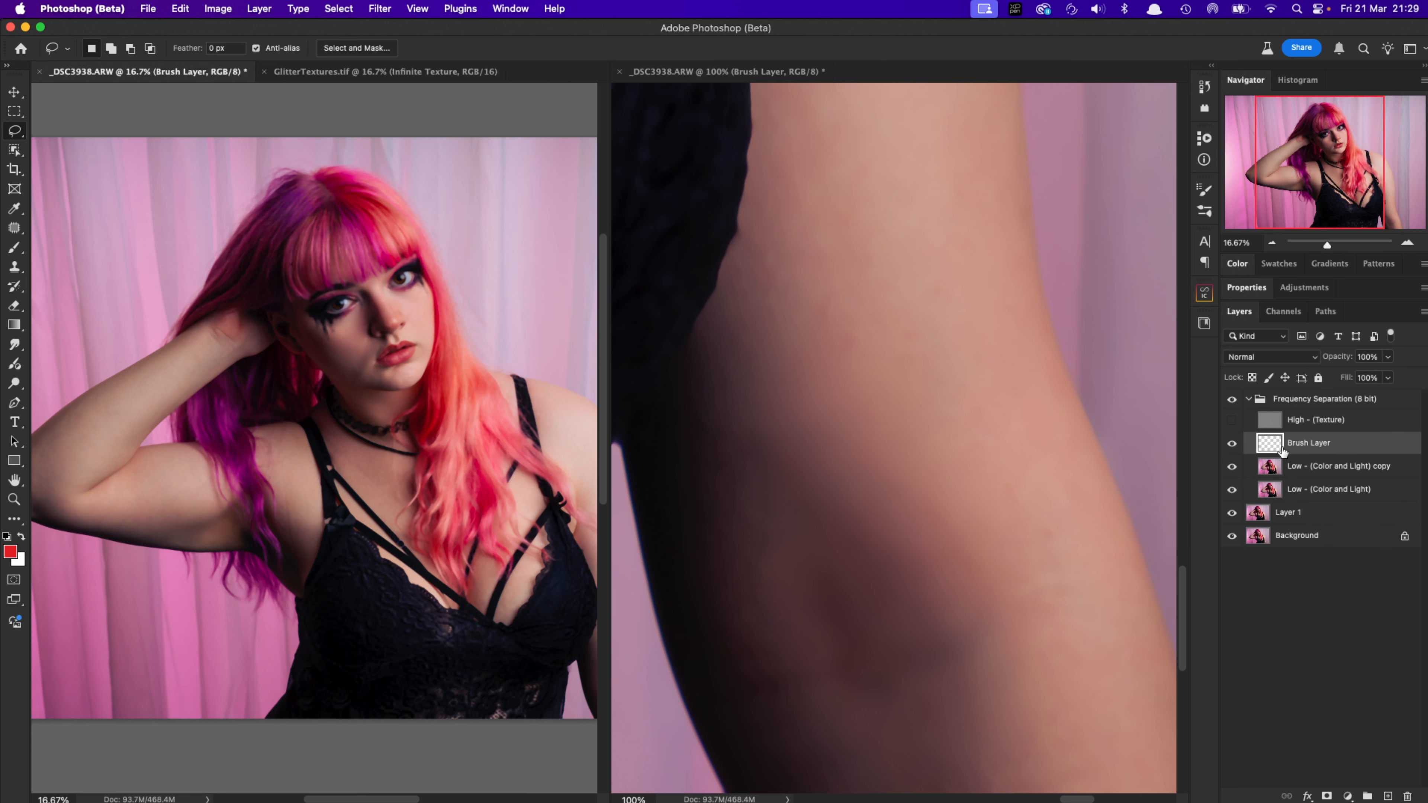
pyautogui.moveTo(1339, 143); pyautogui.dragTo(1331, 144)
pyautogui.click(1080, 298)
pyautogui.click(1271, 244)
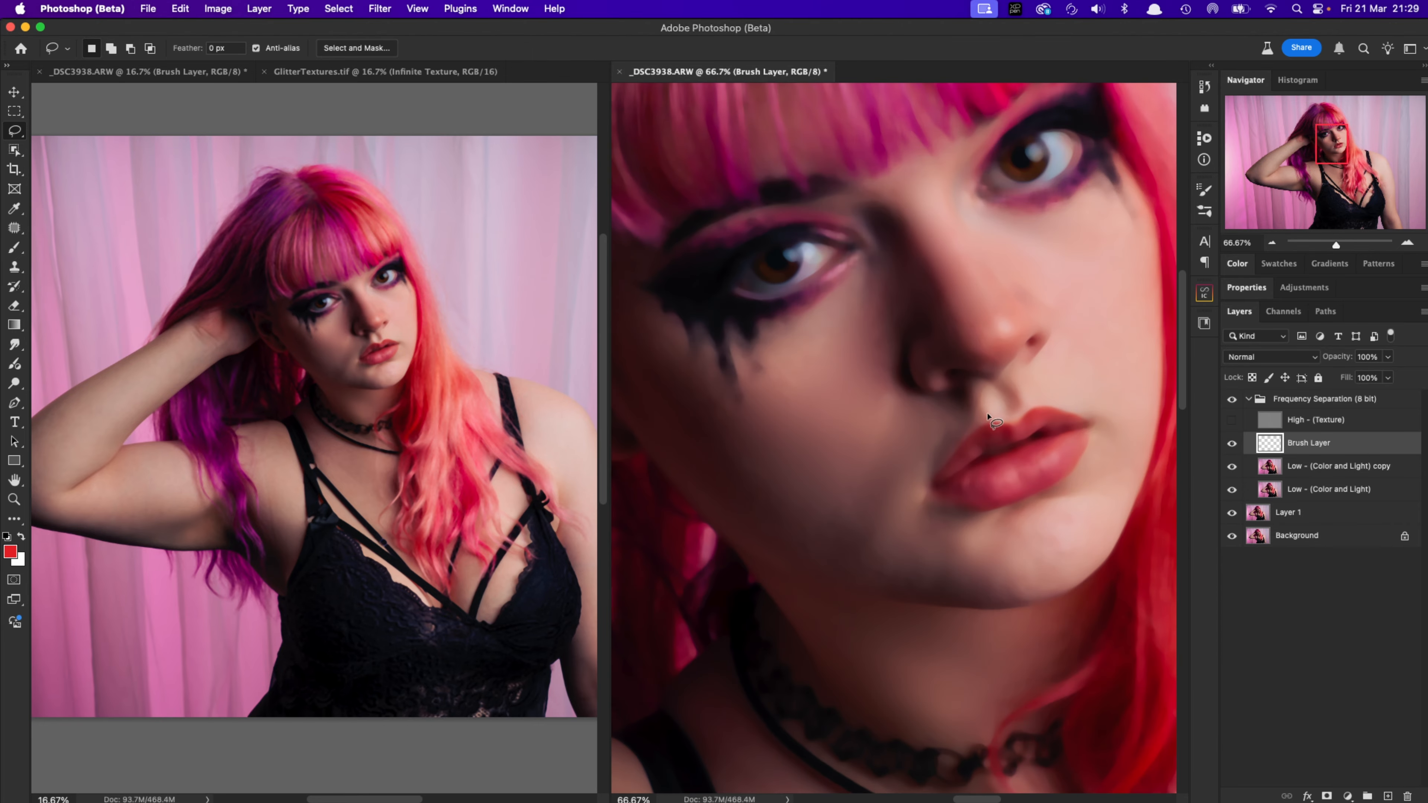
# Choose the Soft Round Pressure Size preset for the Brush tool and enlarge it to about 222 px at 0% hardness
pyautogui.press('b')
pyautogui.rightClick(844, 401)
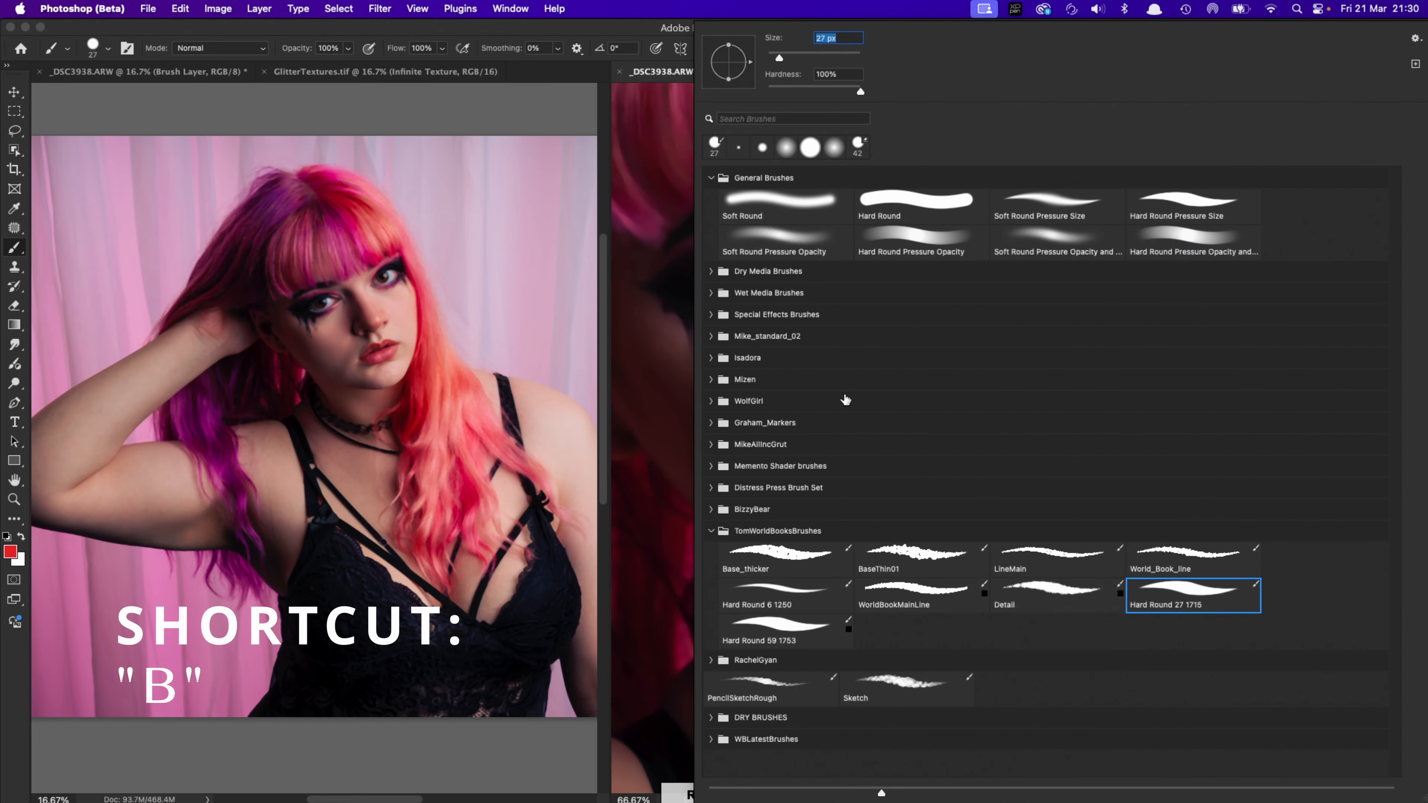
pyautogui.click(1054, 207)
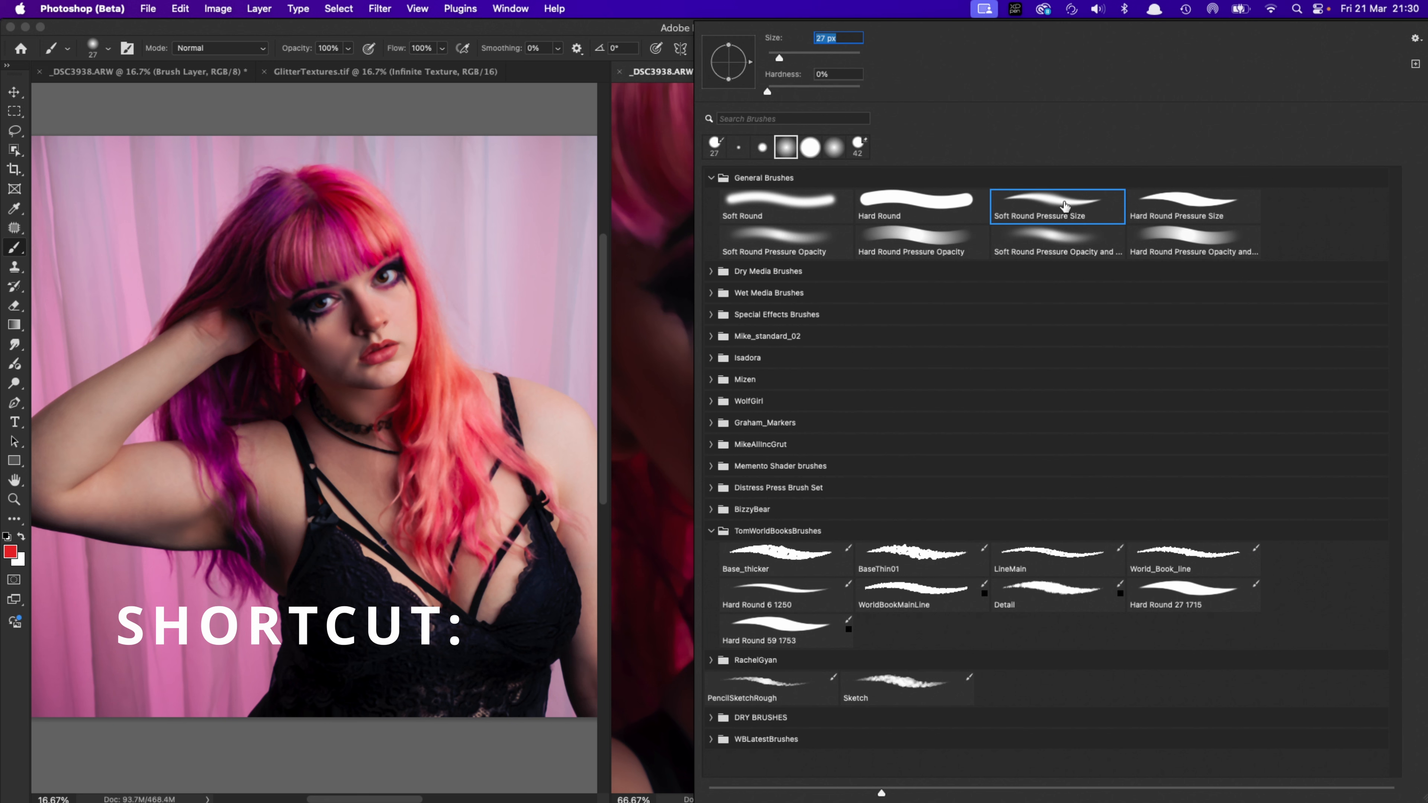
pyautogui.press('Return')
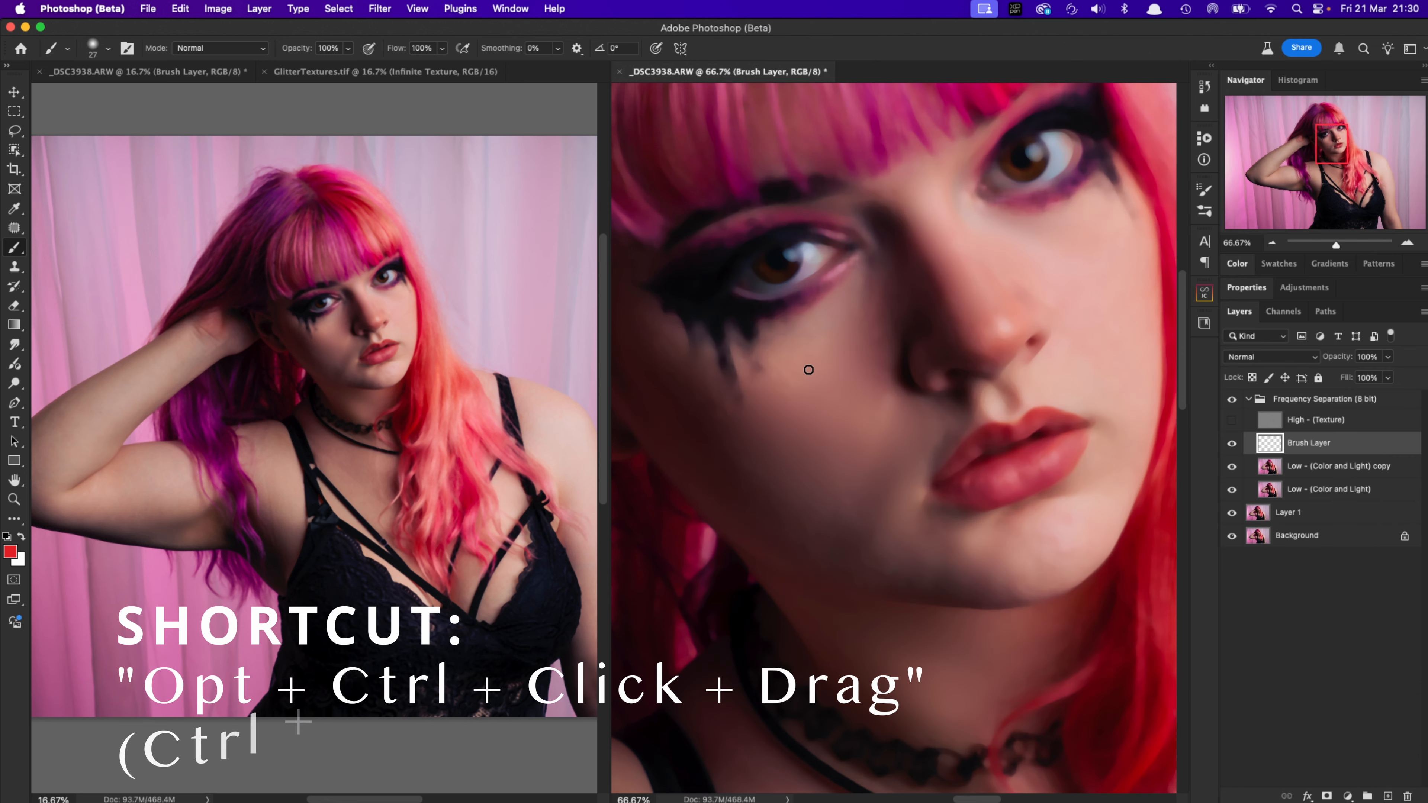
pyautogui.keyDown('ctrl'); pyautogui.keyDown('alt'); pyautogui.moveTo(809, 382); pyautogui.dragTo(838, 384); pyautogui.keyUp('alt'); pyautogui.keyUp('ctrl')
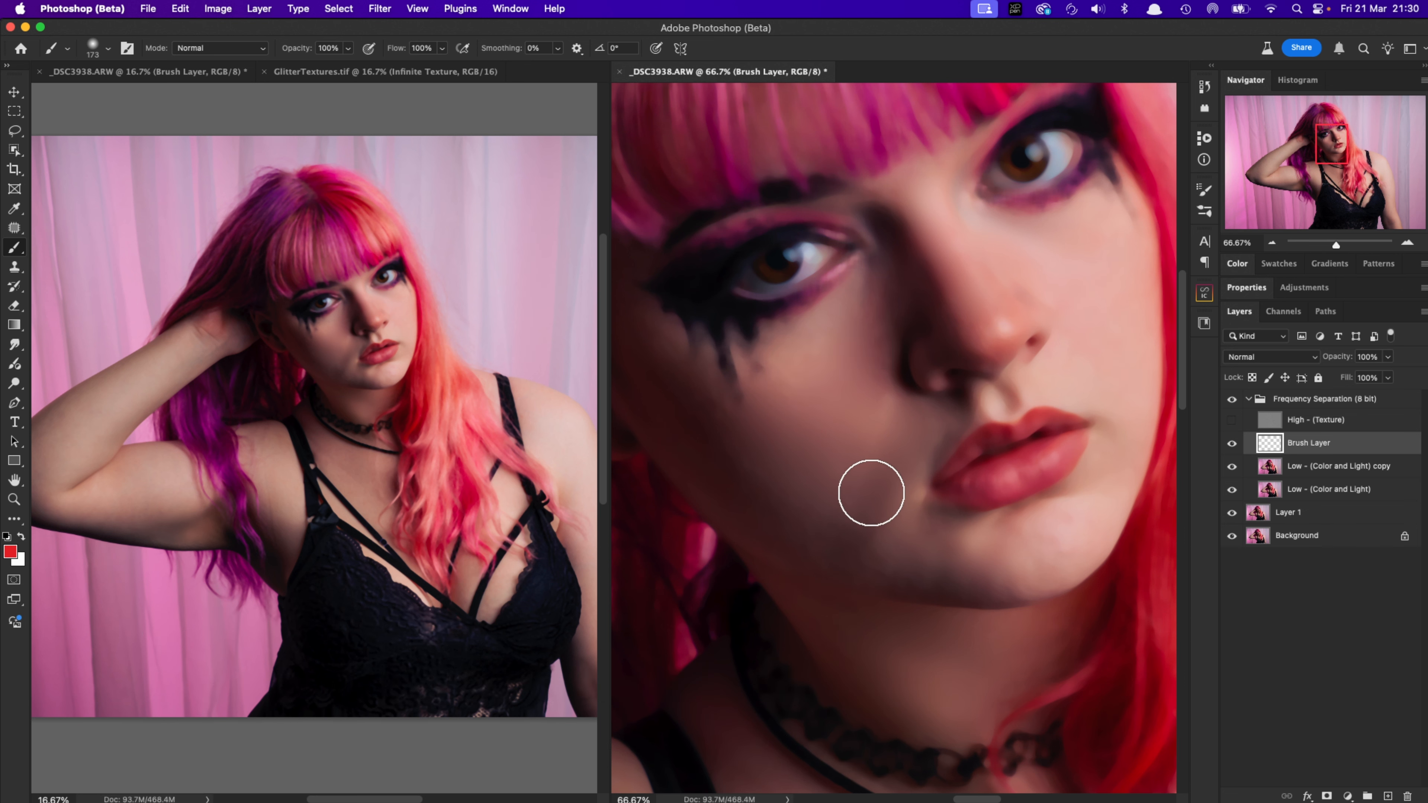
pyautogui.keyDown('ctrl'); pyautogui.keyDown('alt'); pyautogui.moveTo(865, 497); pyautogui.dragTo(880, 341); pyautogui.keyUp('alt'); pyautogui.keyUp('ctrl')
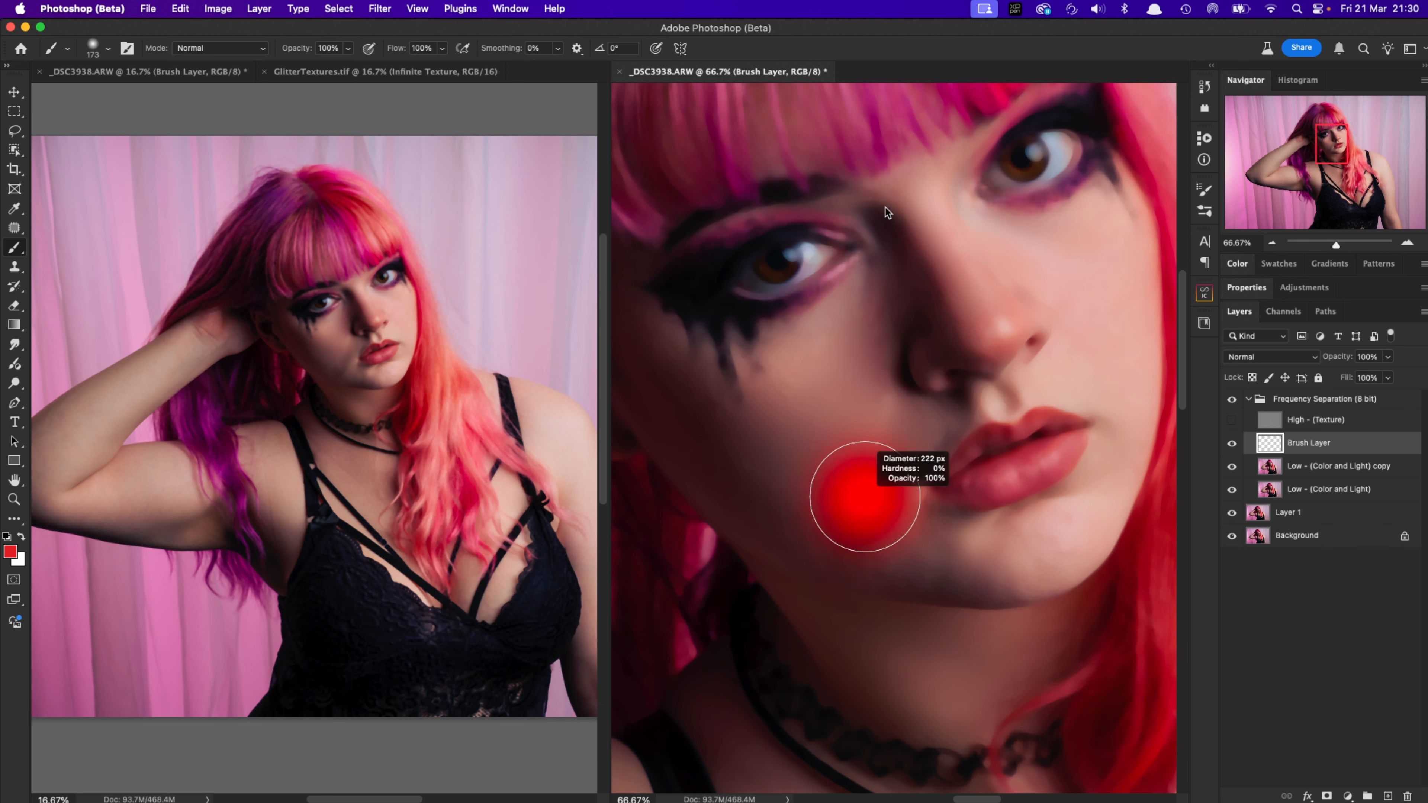
# Set the brush flow to 1% and sample the skin tone of the shadowed cheek with the Eyedropper at 5 by 5 Average
pyautogui.keyDown('ctrl'); pyautogui.keyDown('alt'); pyautogui.moveTo(879, 191); pyautogui.dragTo(877, 188); pyautogui.keyUp('alt'); pyautogui.keyUp('ctrl')
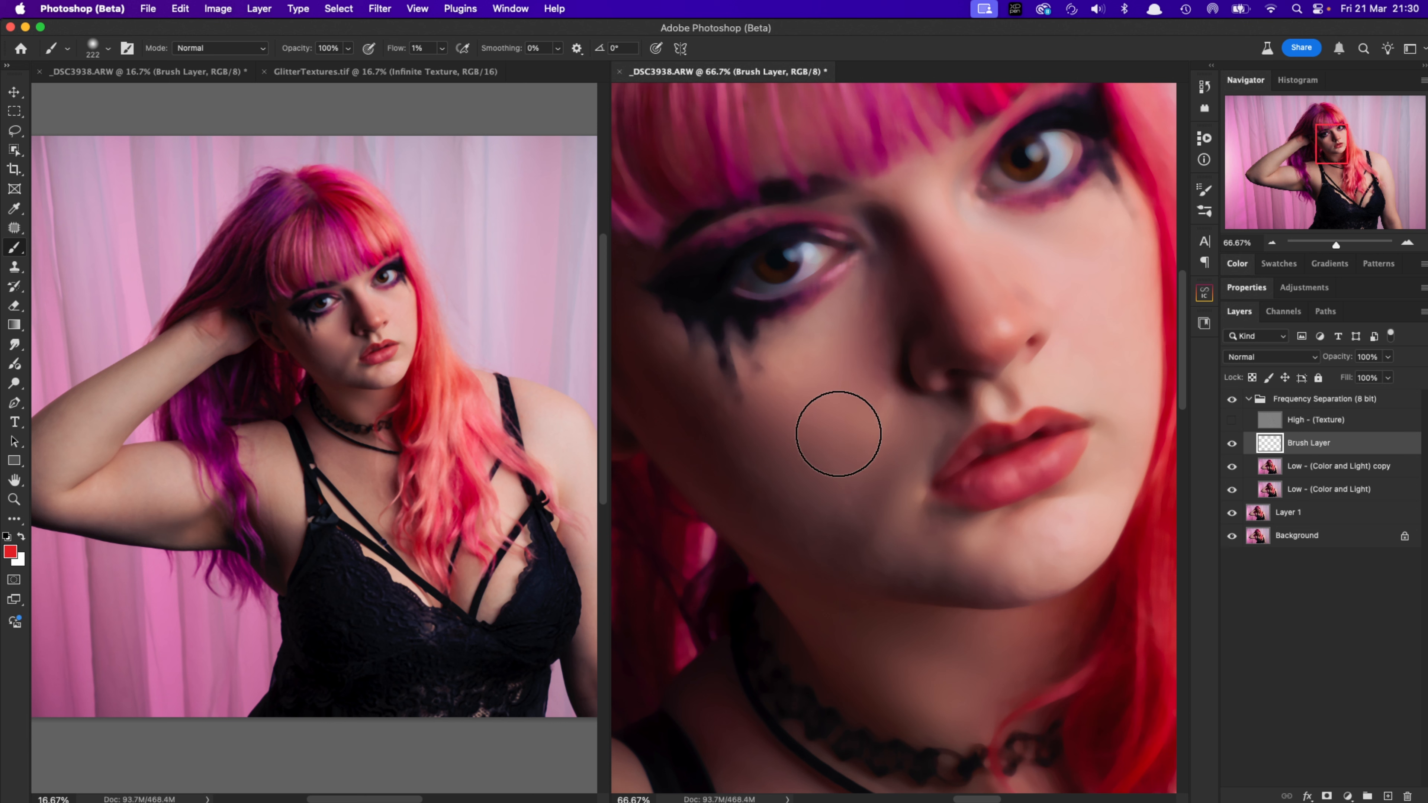
pyautogui.press('i')
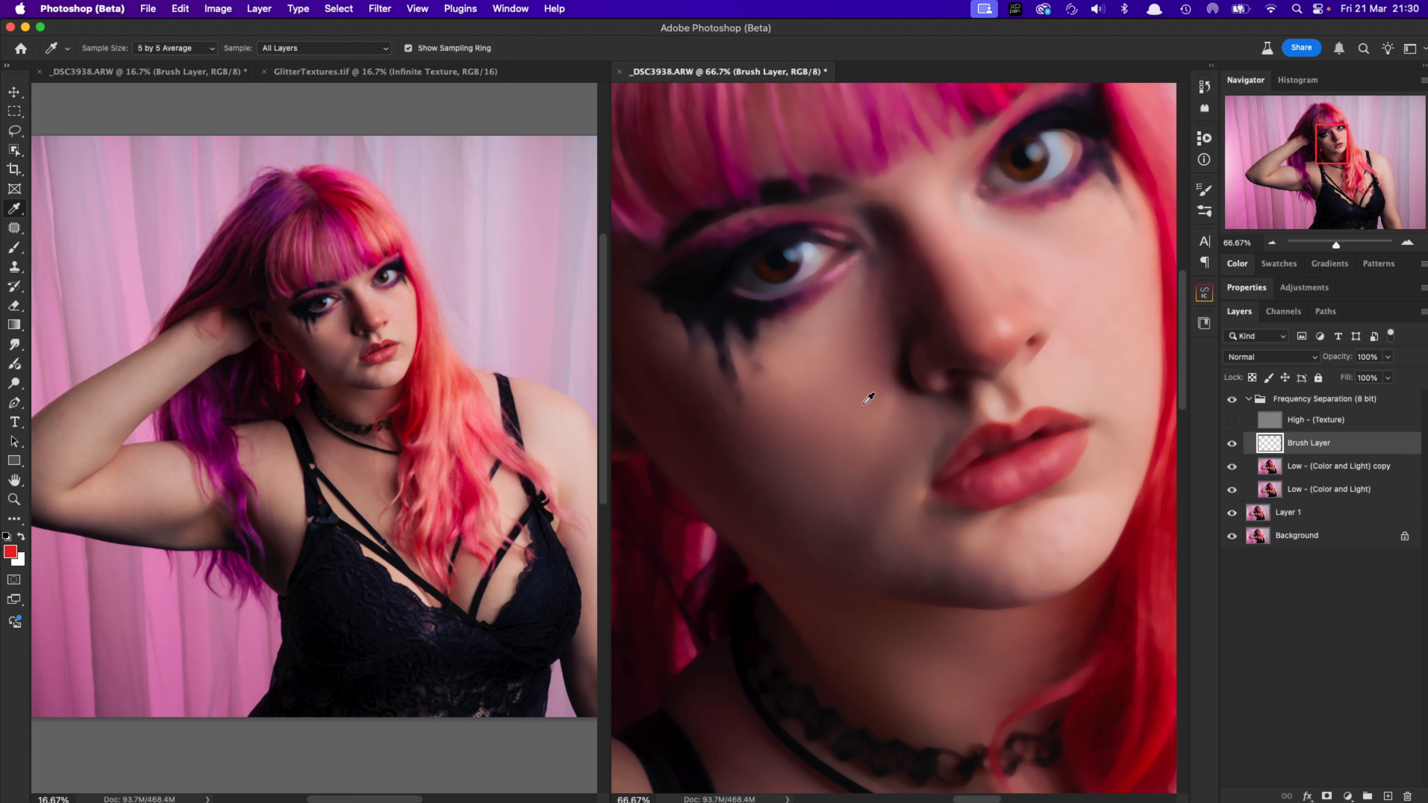
pyautogui.click(190, 51)
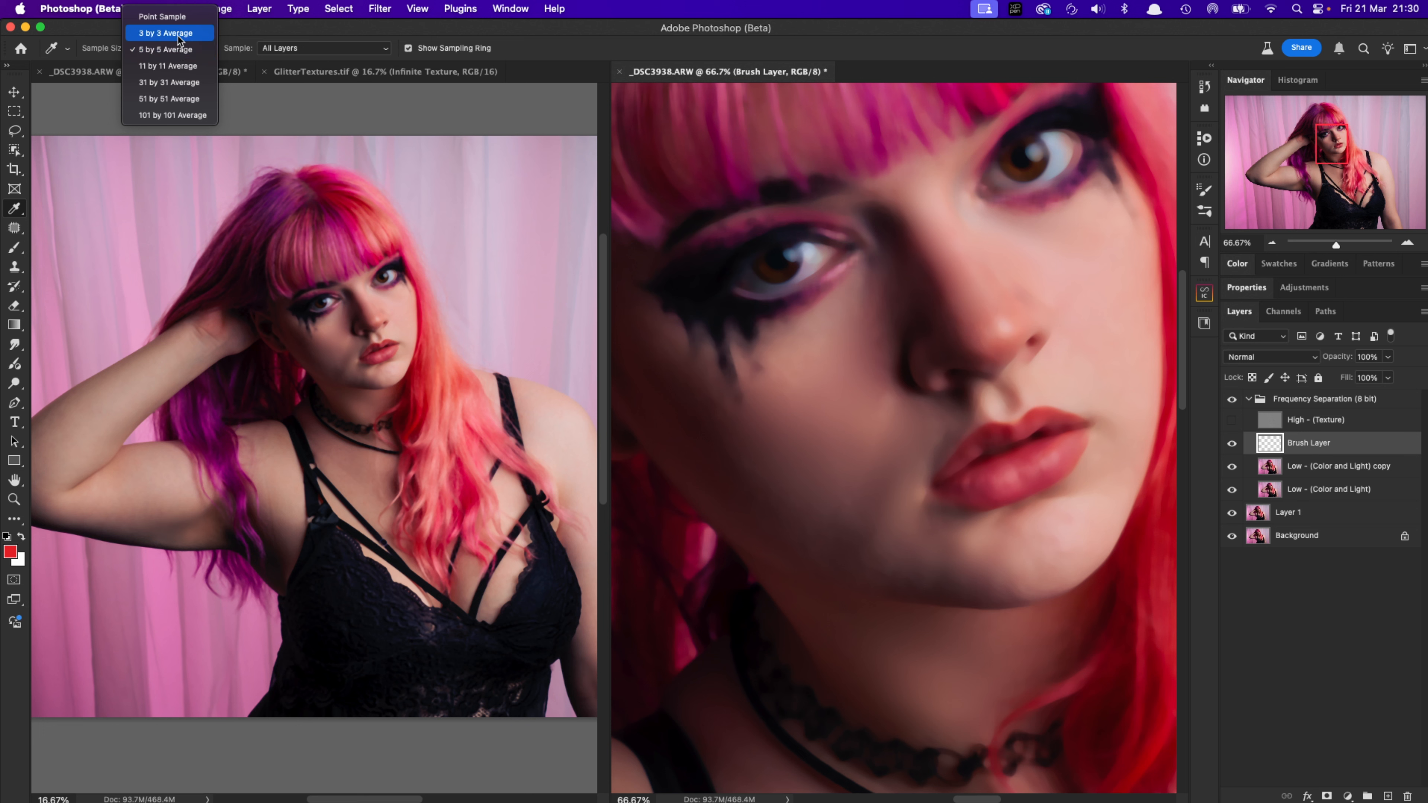
pyautogui.click(164, 51)
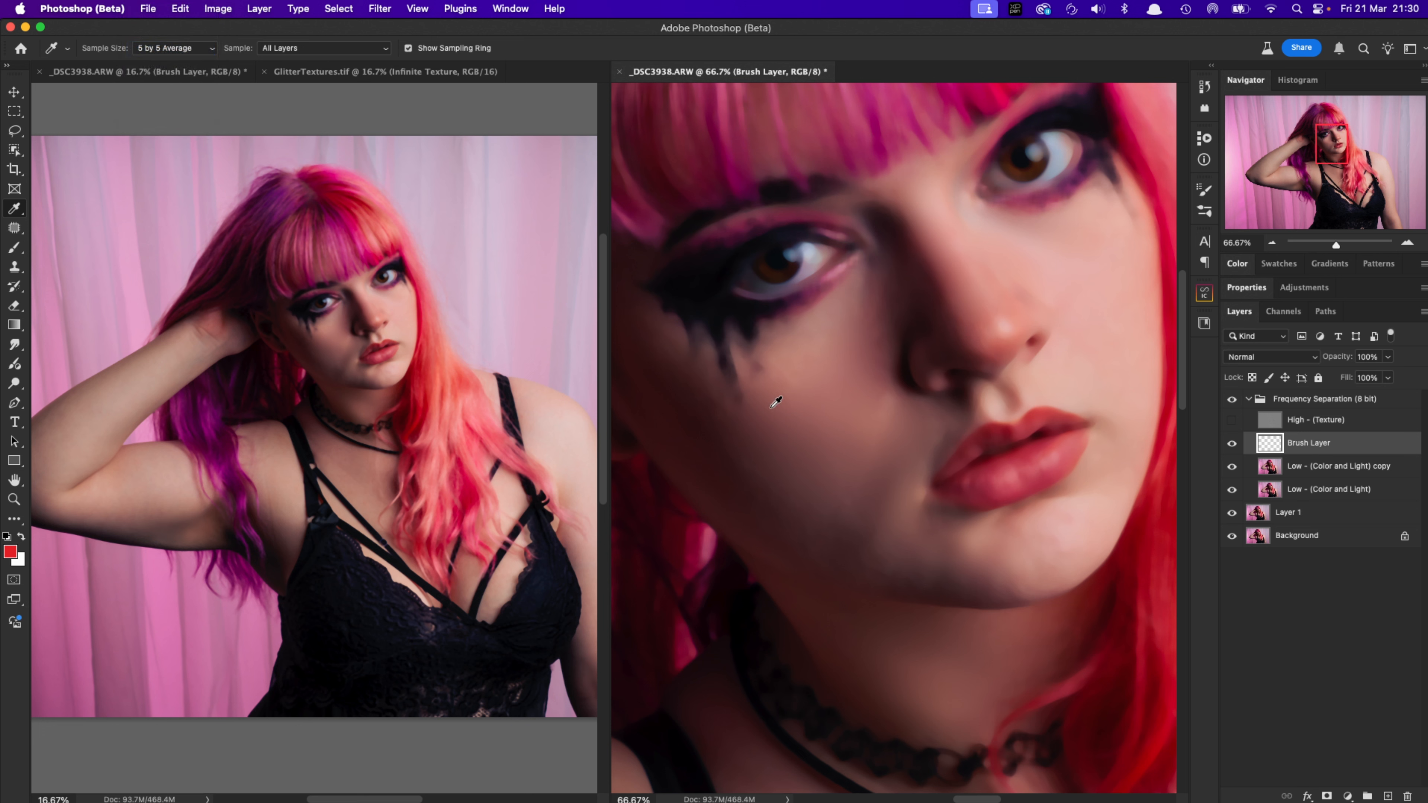
pyautogui.click(864, 425)
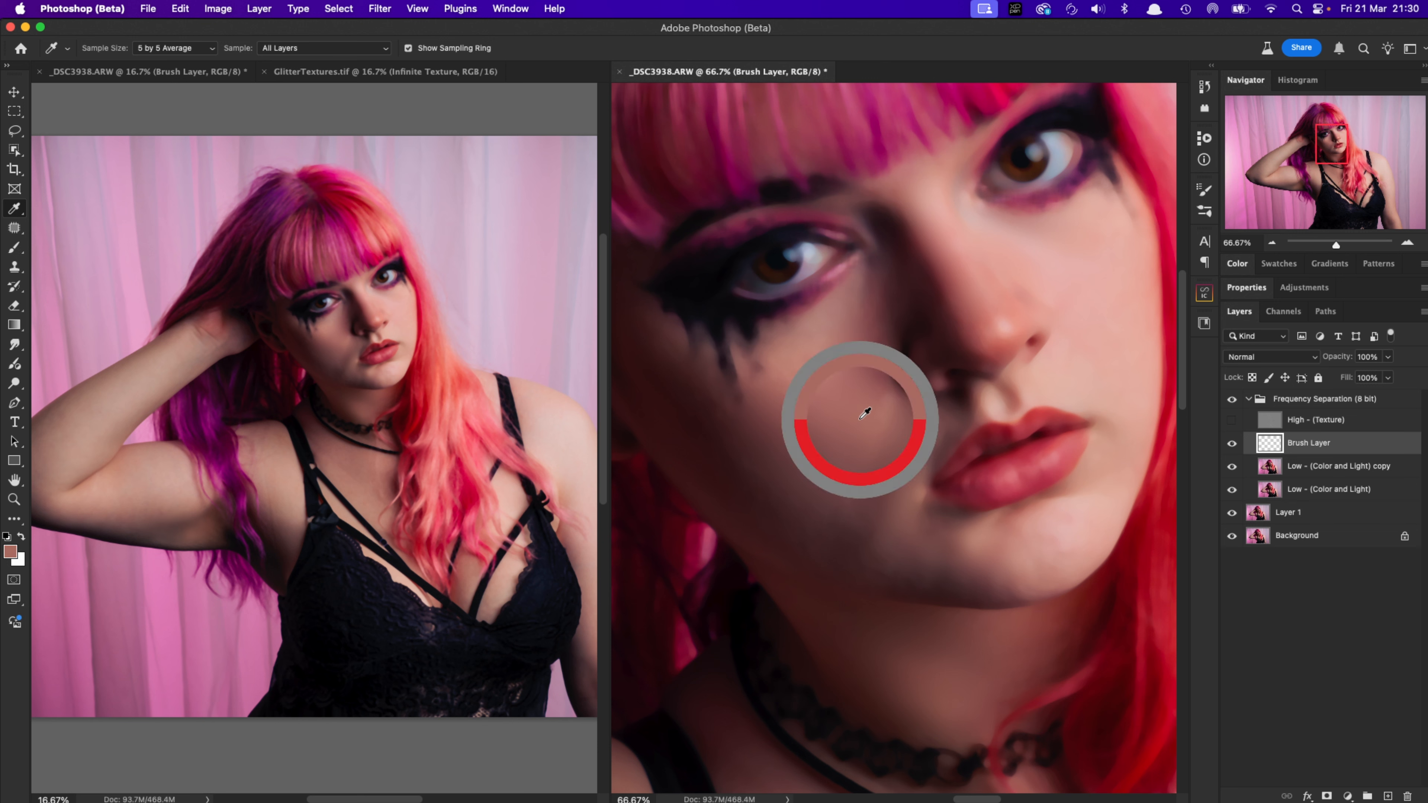
# Paint the sampled skin tone over the shadowed cheek and beside the mouth on the Brush Layer, enlarging the brush to 305 px
pyautogui.press('b')
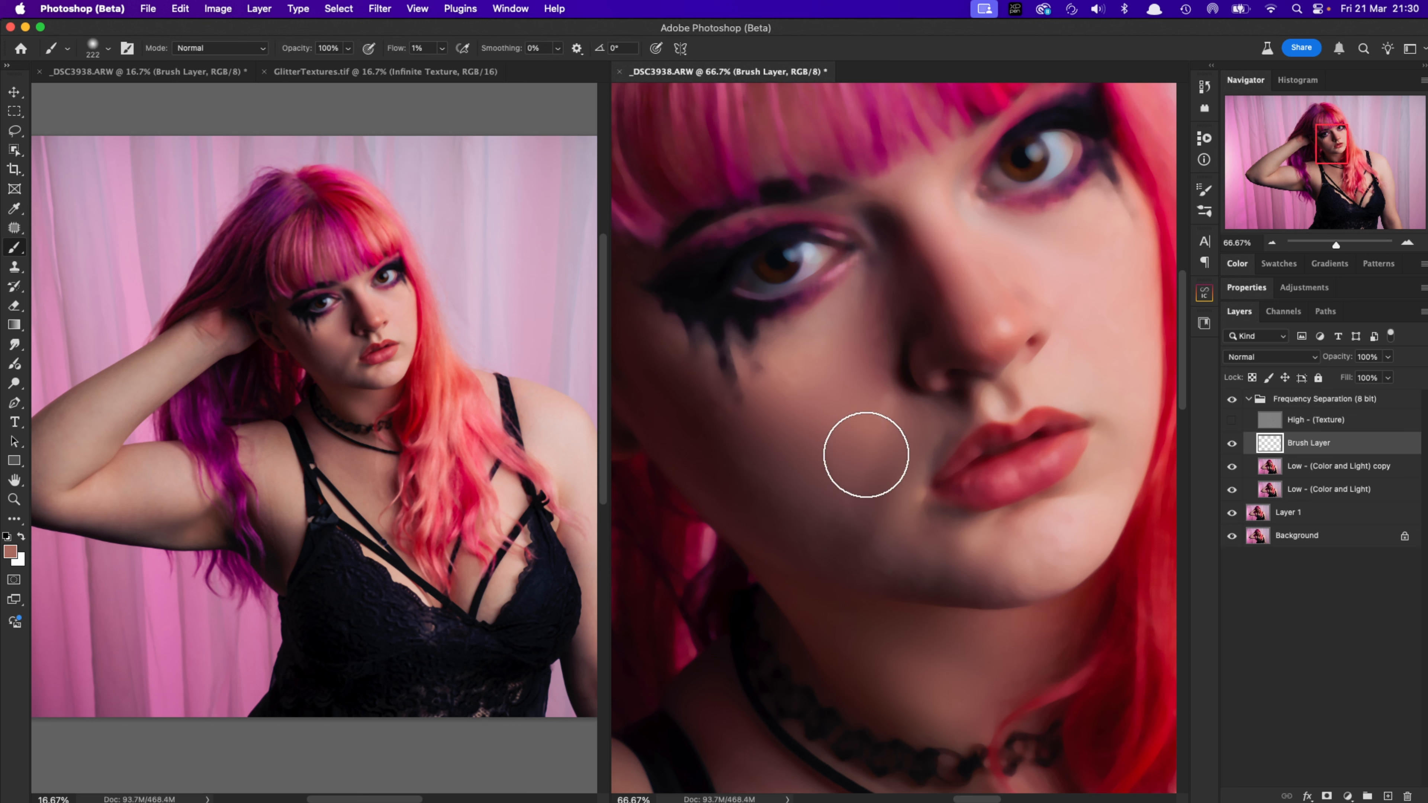
pyautogui.moveTo(865, 493)
pyautogui.mouseDown()
pyautogui.moveTo(887, 465)
pyautogui.moveTo(914, 468)
pyautogui.moveTo(847, 550)
pyautogui.mouseUp()
pyautogui.press('super+z')
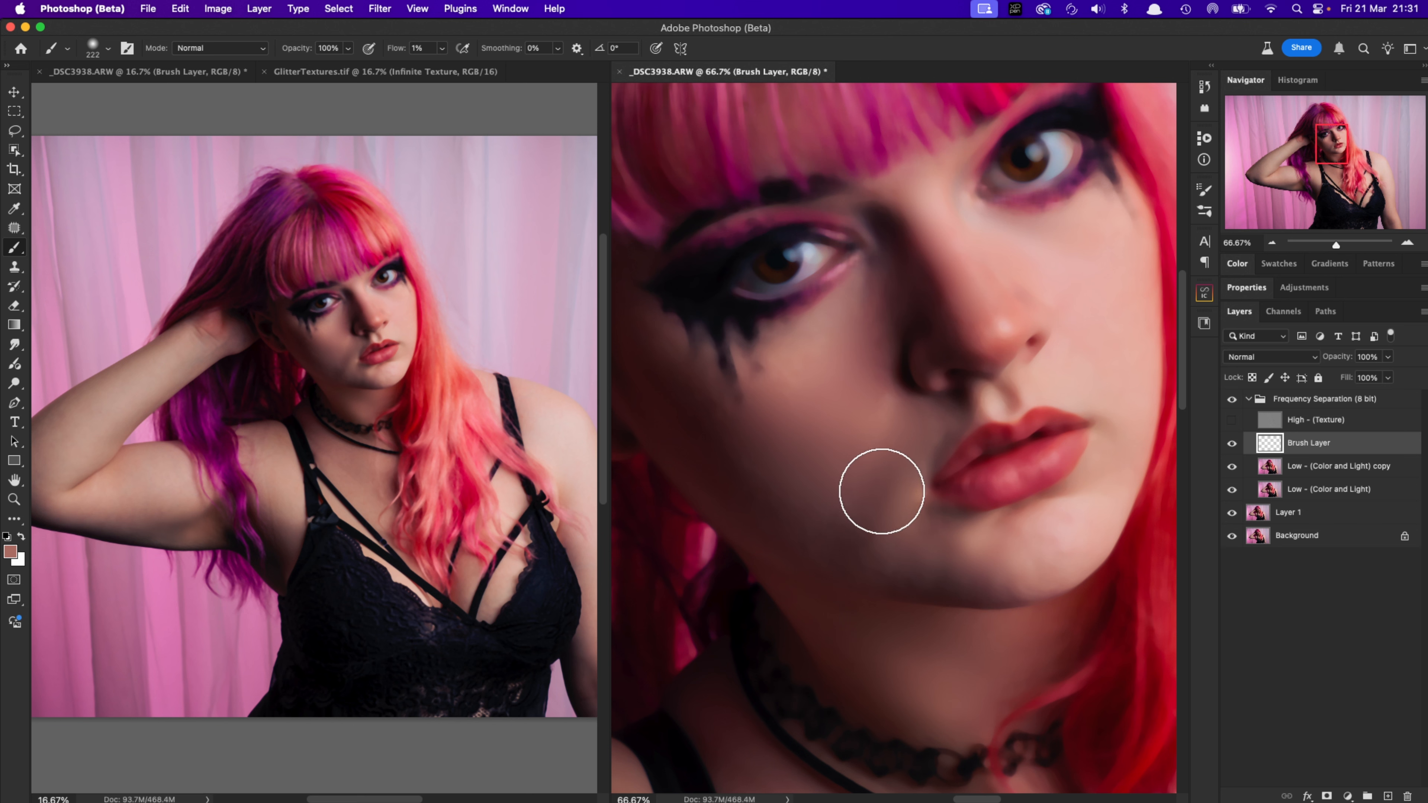
pyautogui.moveTo(881, 477); pyautogui.dragTo(894, 483)
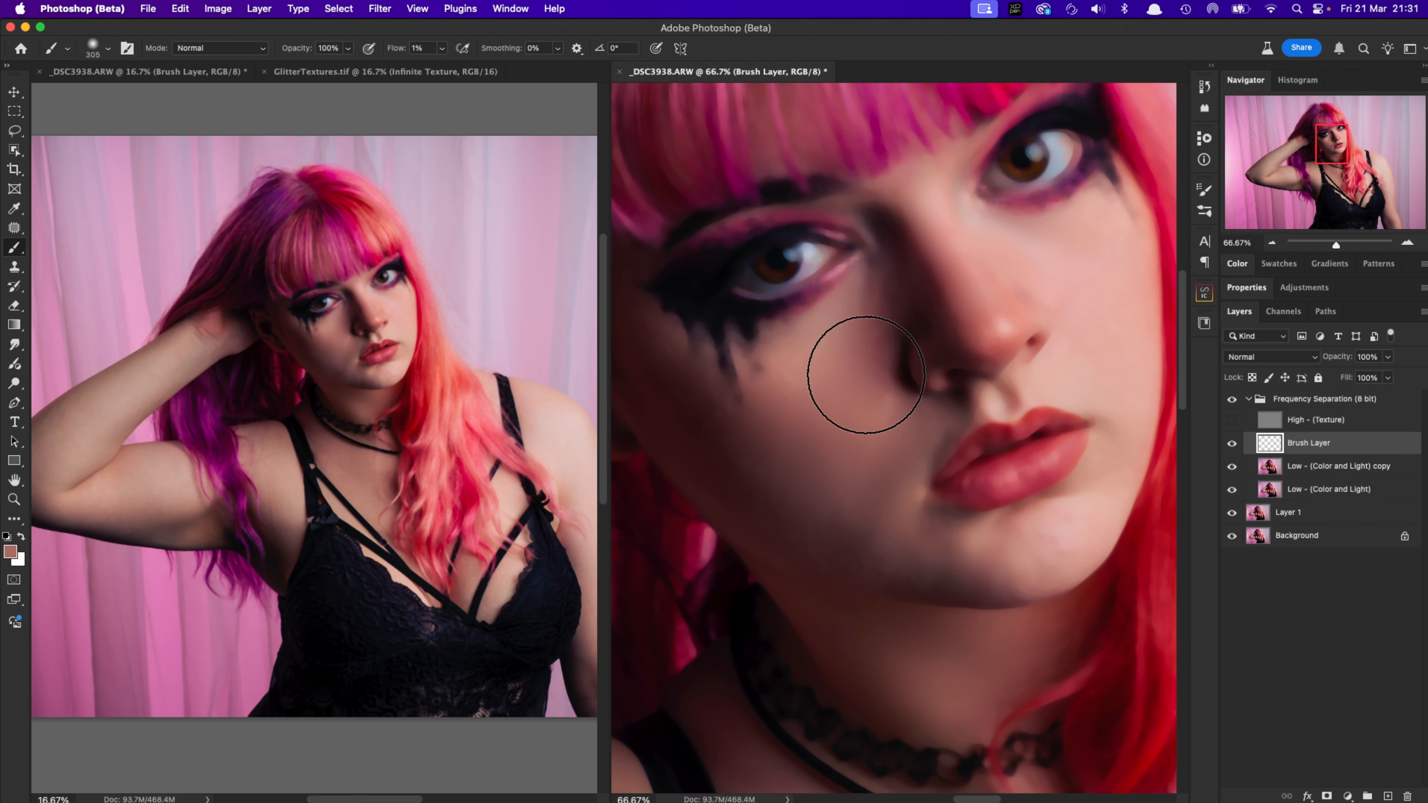
pyautogui.moveTo(906, 520)
pyautogui.mouseDown()
pyautogui.moveTo(860, 345)
pyautogui.moveTo(939, 498)
pyautogui.moveTo(877, 400)
pyautogui.moveTo(841, 419)
pyautogui.mouseUp()
# Create a new layer named "makeup" above the Brush Layer
pyautogui.click(1271, 243)
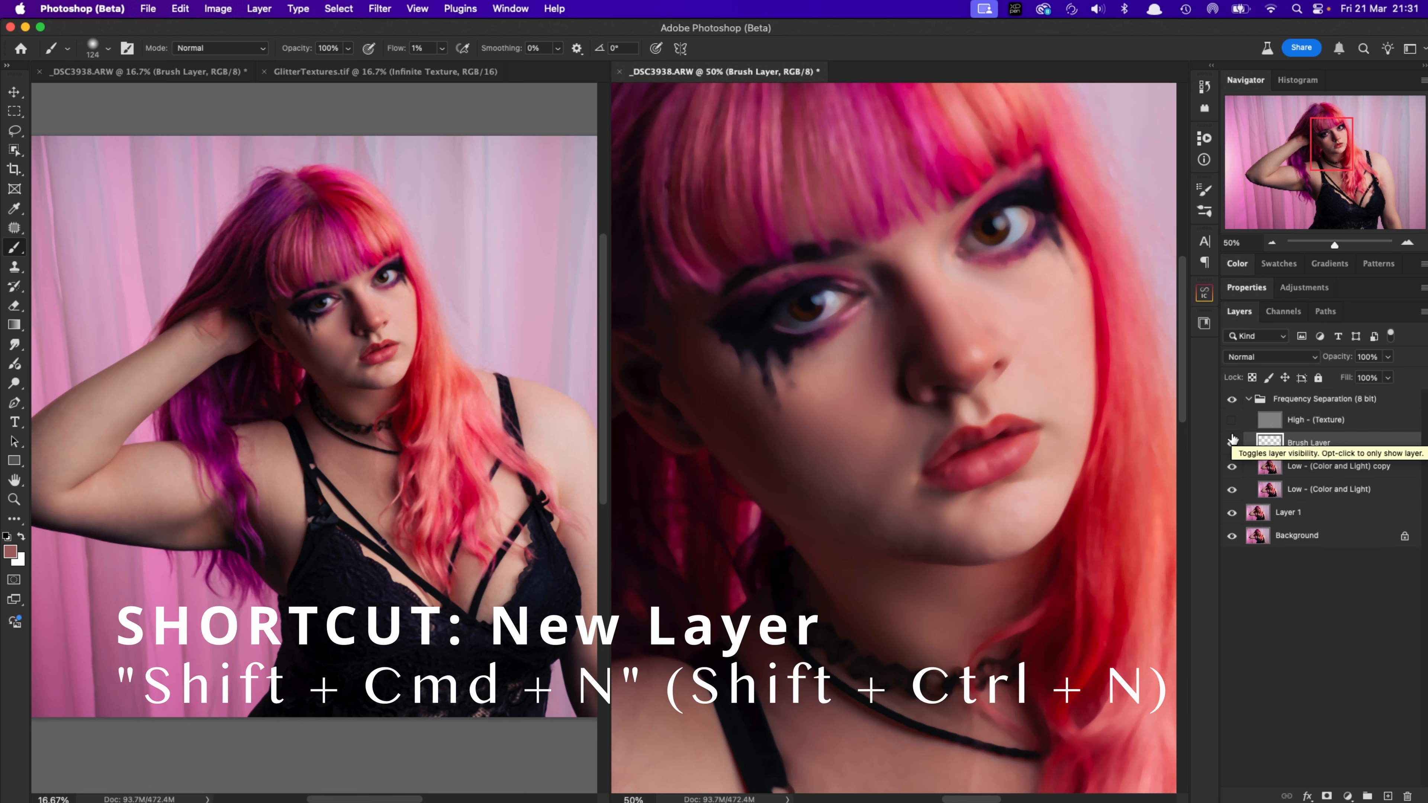
pyautogui.press('shift+super+n')
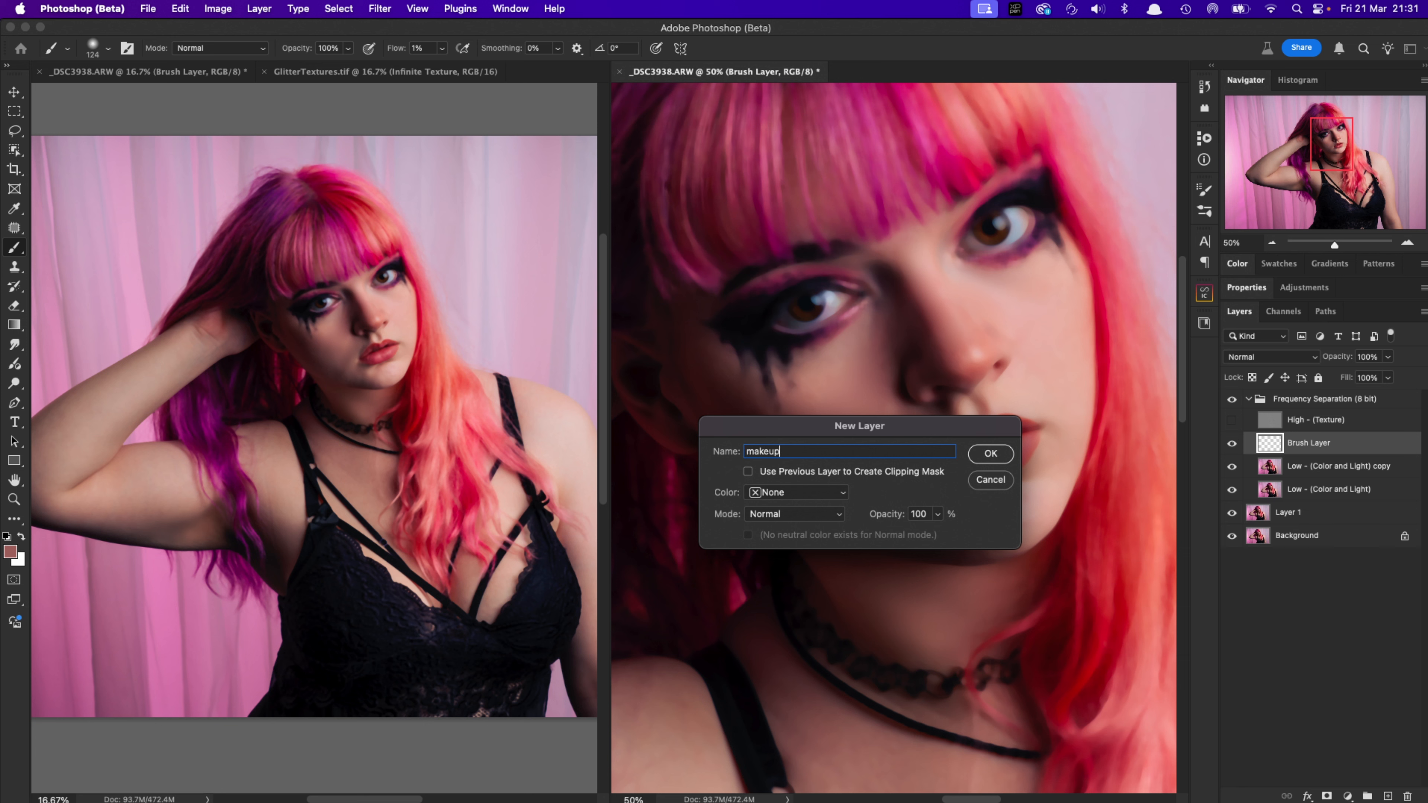
pyautogui.press('Return')
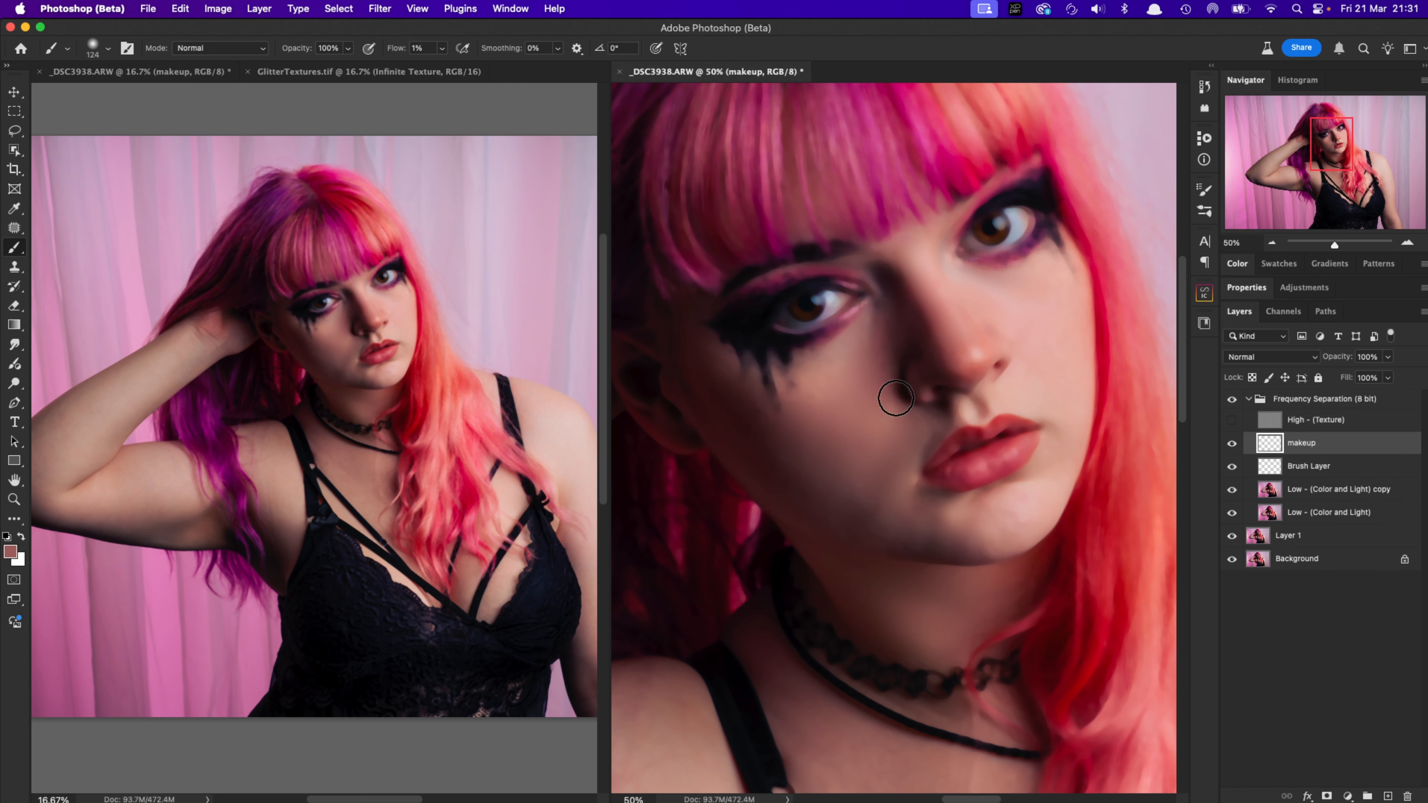
# Sample the dark eye makeup and paint it along the lower lash lines of both eyes with a 22 px brush at 4% flow
pyautogui.keyDown('alt'); pyautogui.click(809, 297); pyautogui.keyUp('alt')
pyautogui.moveTo(903, 369); pyautogui.dragTo(886, 380)
pyautogui.click(1407, 243)
pyautogui.click(1407, 243)
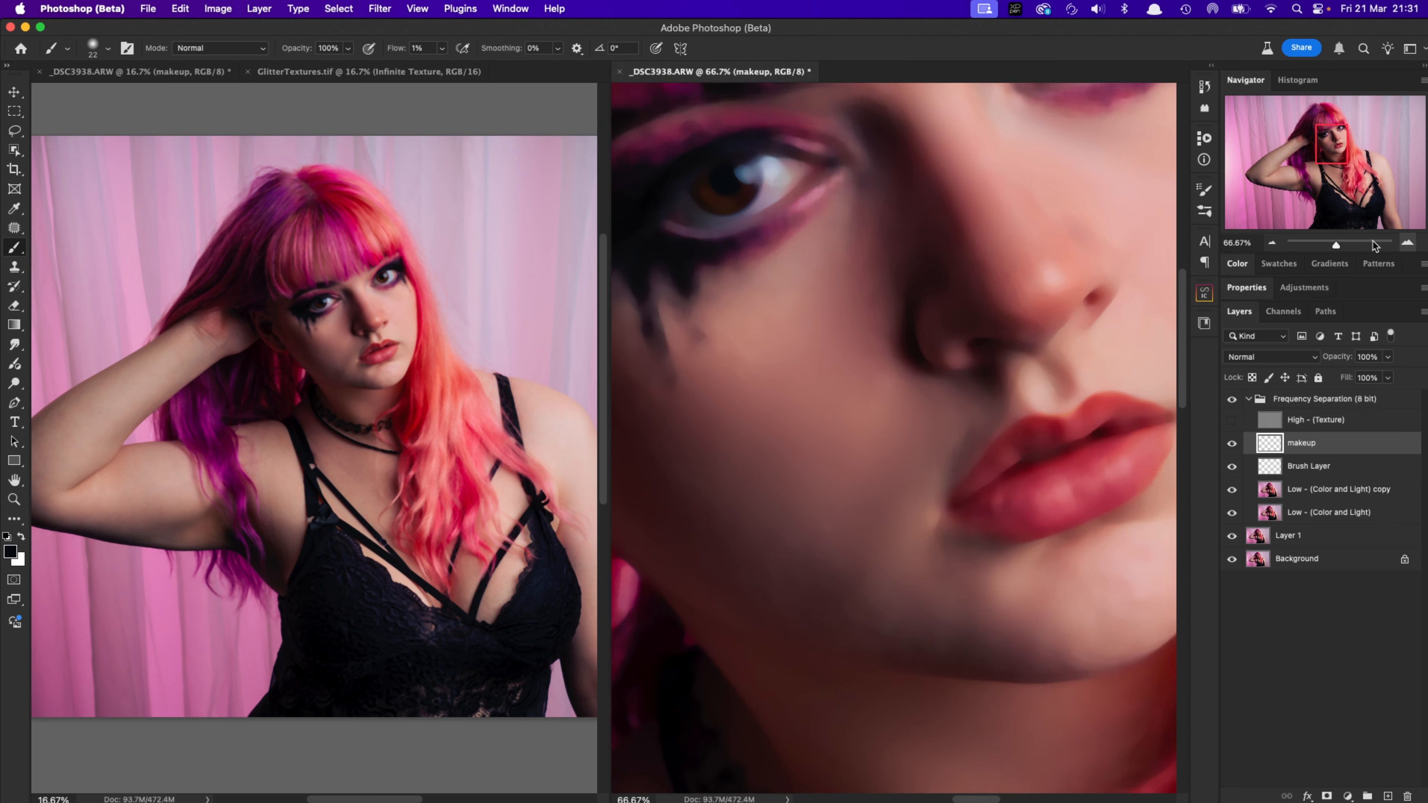
pyautogui.moveTo(1314, 160); pyautogui.dragTo(1317, 142)
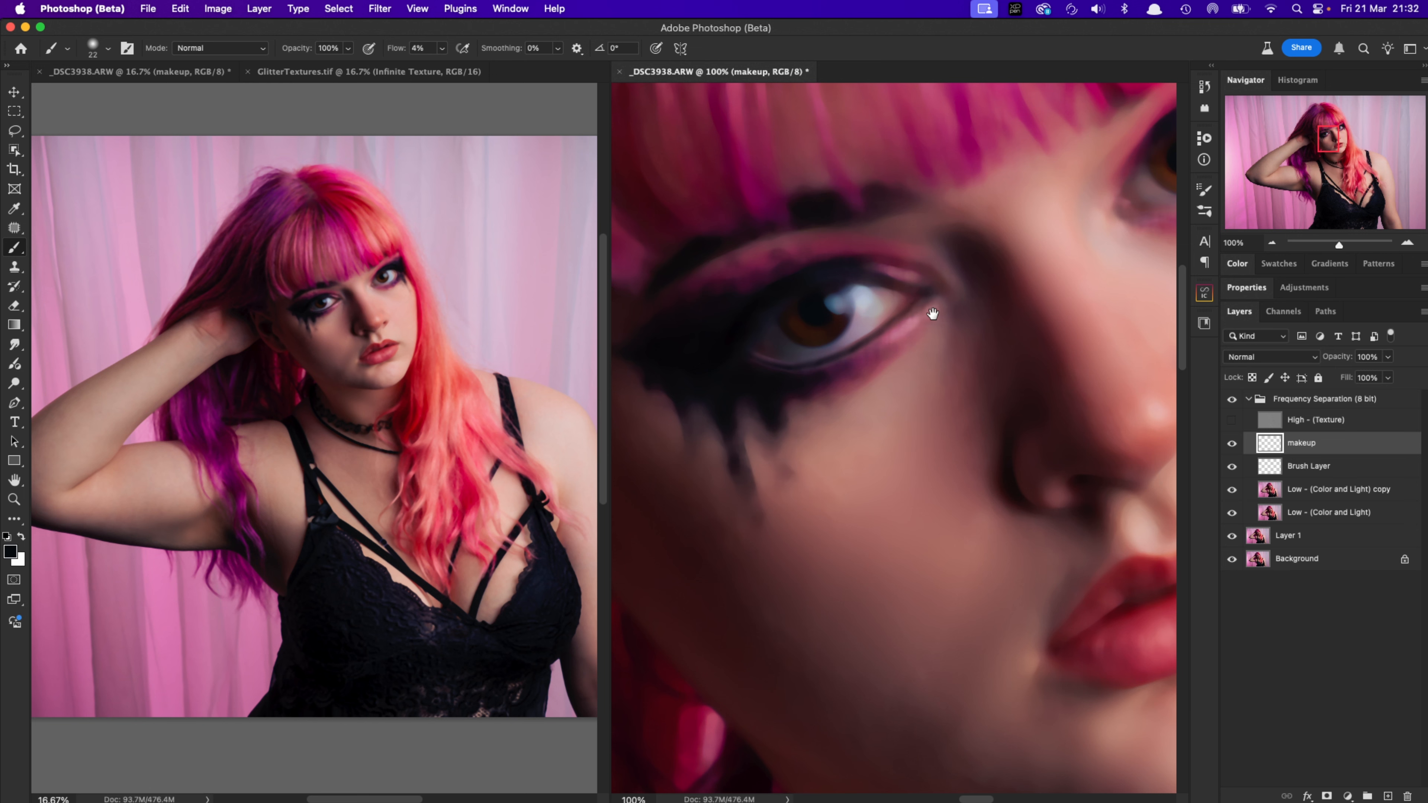
pyautogui.moveTo(933, 313); pyautogui.dragTo(759, 484)
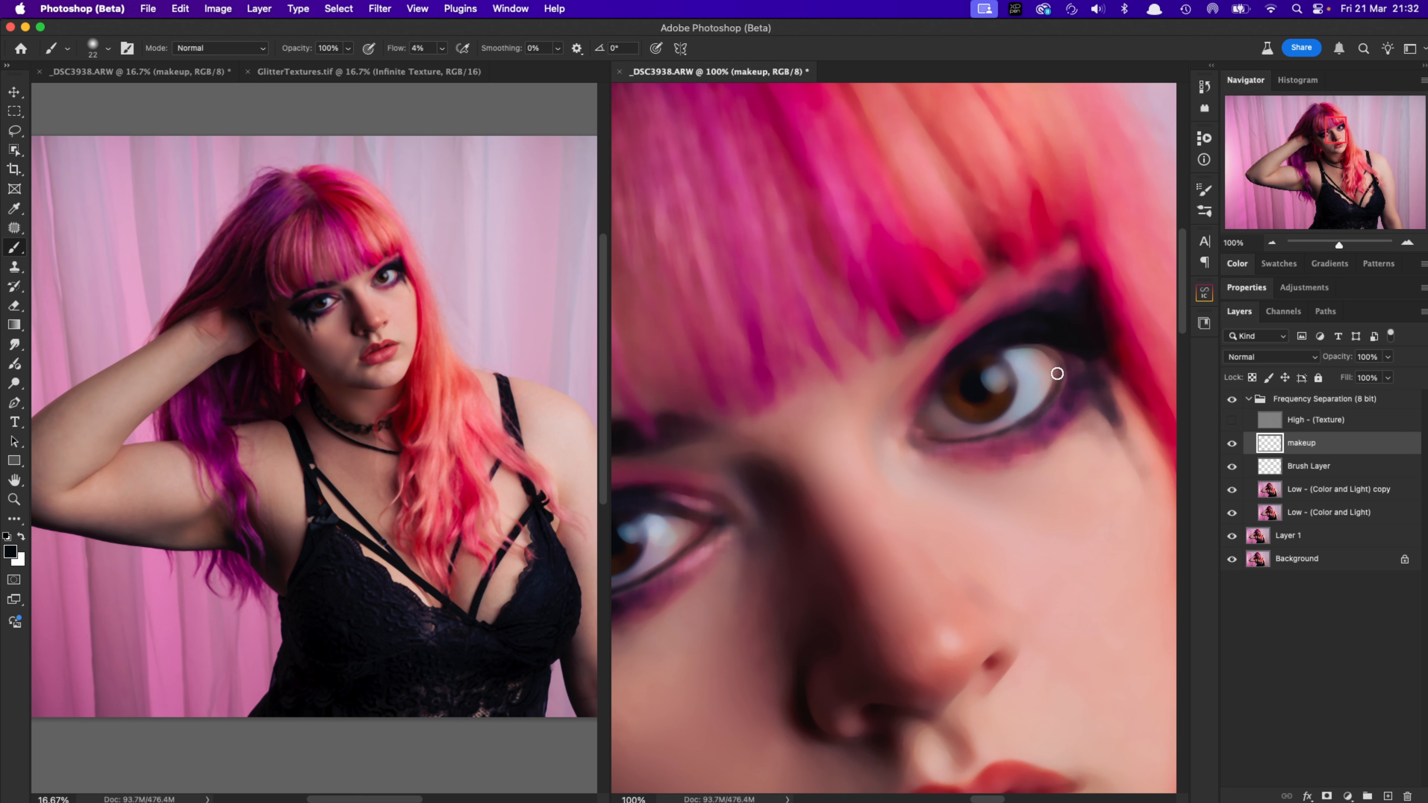
pyautogui.moveTo(1058, 373)
pyautogui.mouseDown()
pyautogui.moveTo(1026, 341)
pyautogui.moveTo(1063, 371)
pyautogui.moveTo(1051, 403)
pyautogui.moveTo(1063, 361)
pyautogui.moveTo(1021, 424)
pyautogui.moveTo(1050, 403)
pyautogui.moveTo(993, 435)
pyautogui.moveTo(1031, 421)
pyautogui.moveTo(922, 445)
pyautogui.mouseUp()
# Turn the High - (Texture) layer back on and examine the eyes, nose, lips and cheek with the texture restored
pyautogui.moveTo(805, 604); pyautogui.dragTo(813, 355)
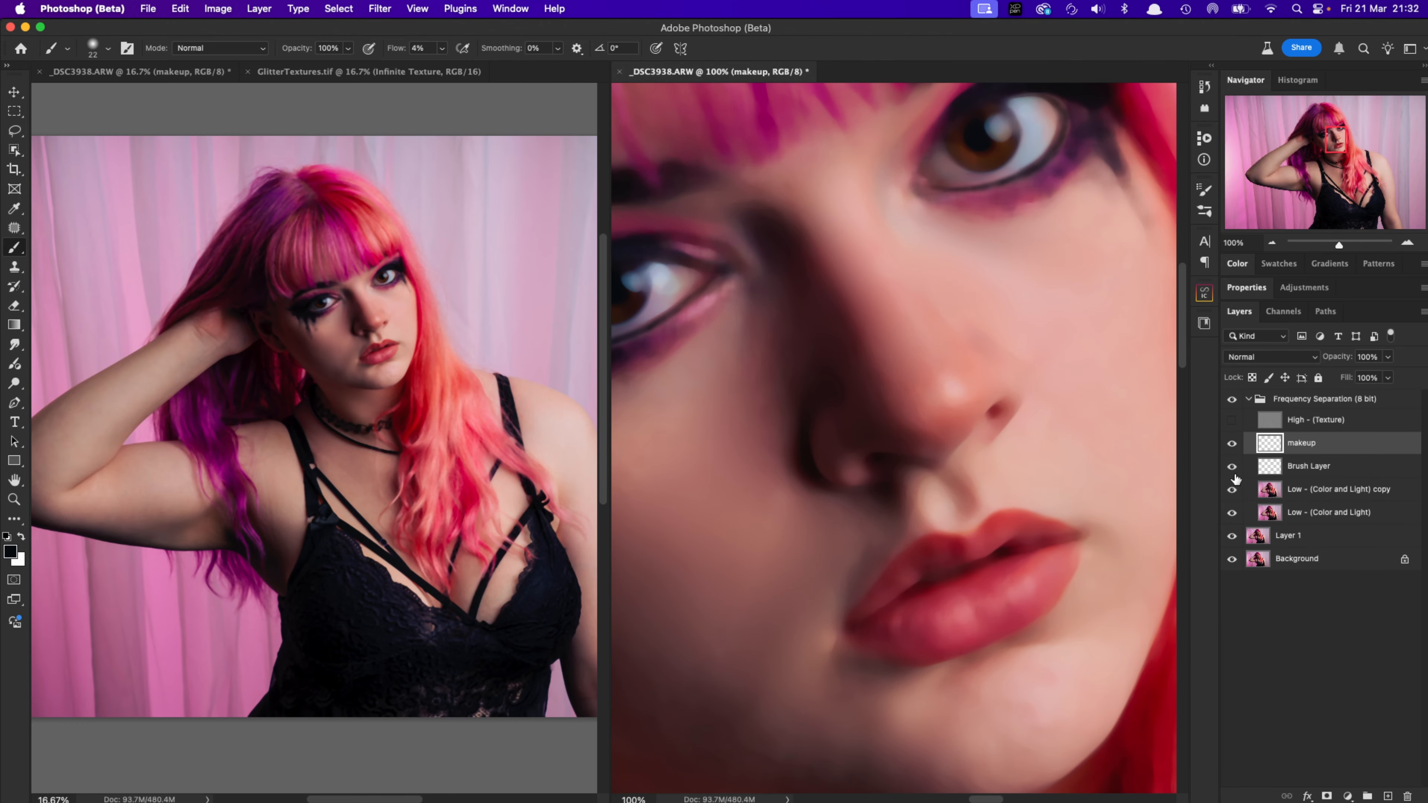
pyautogui.moveTo(1031, 383)
pyautogui.mouseDown()
pyautogui.moveTo(1020, 517)
pyautogui.moveTo(1151, 429)
pyautogui.moveTo(1011, 499)
pyautogui.mouseUp()
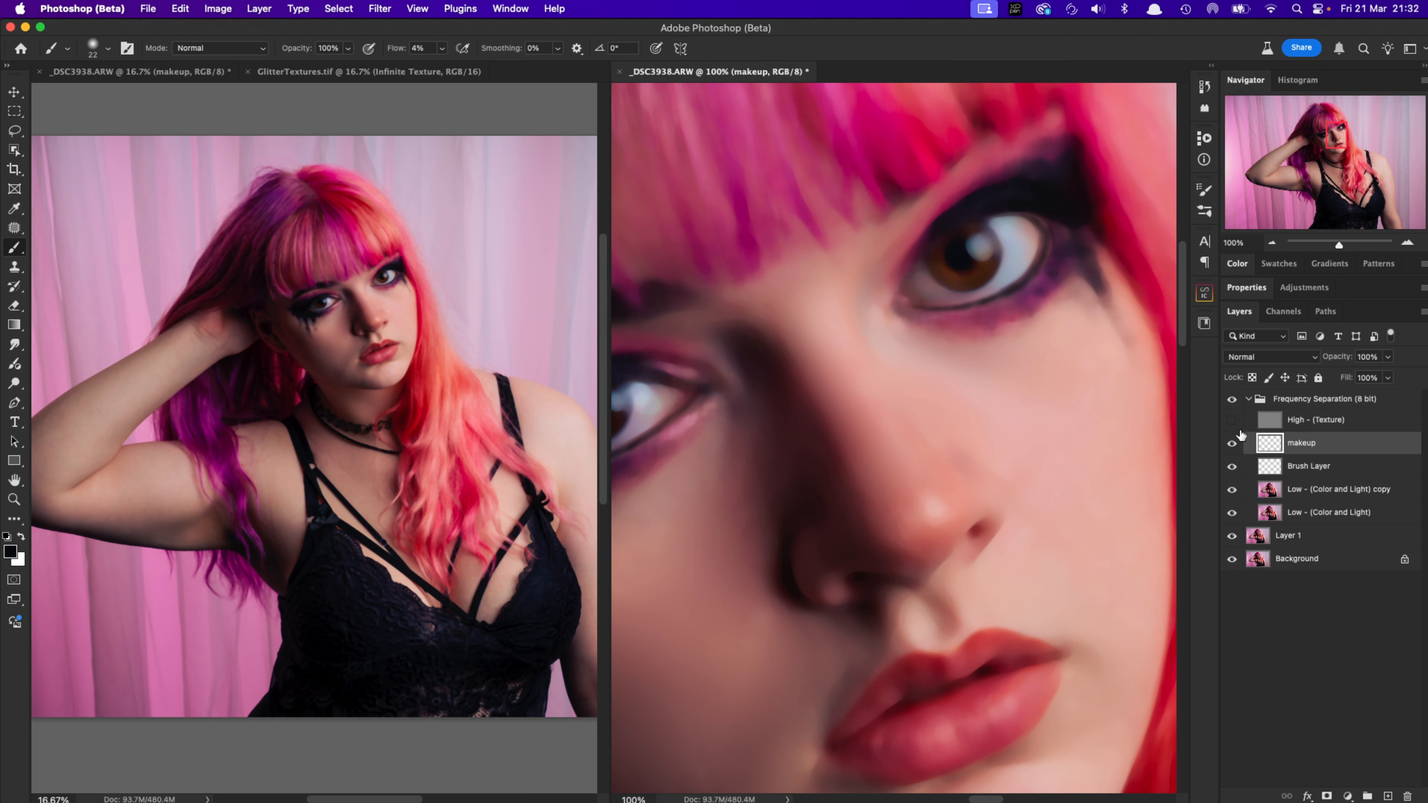
pyautogui.click(1231, 420)
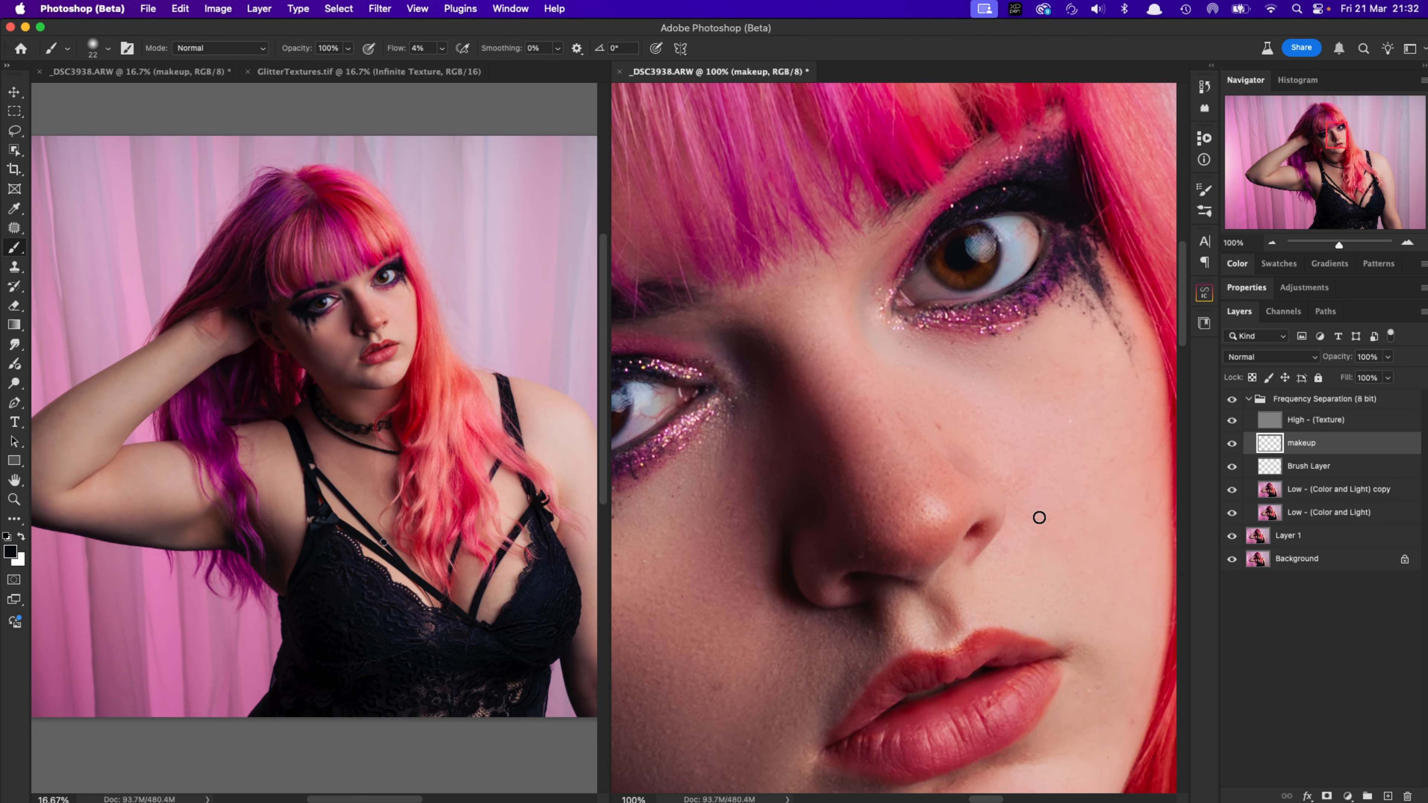
pyautogui.moveTo(1058, 555)
pyautogui.mouseDown()
pyautogui.moveTo(1099, 478)
pyautogui.moveTo(1072, 412)
pyautogui.mouseUp()
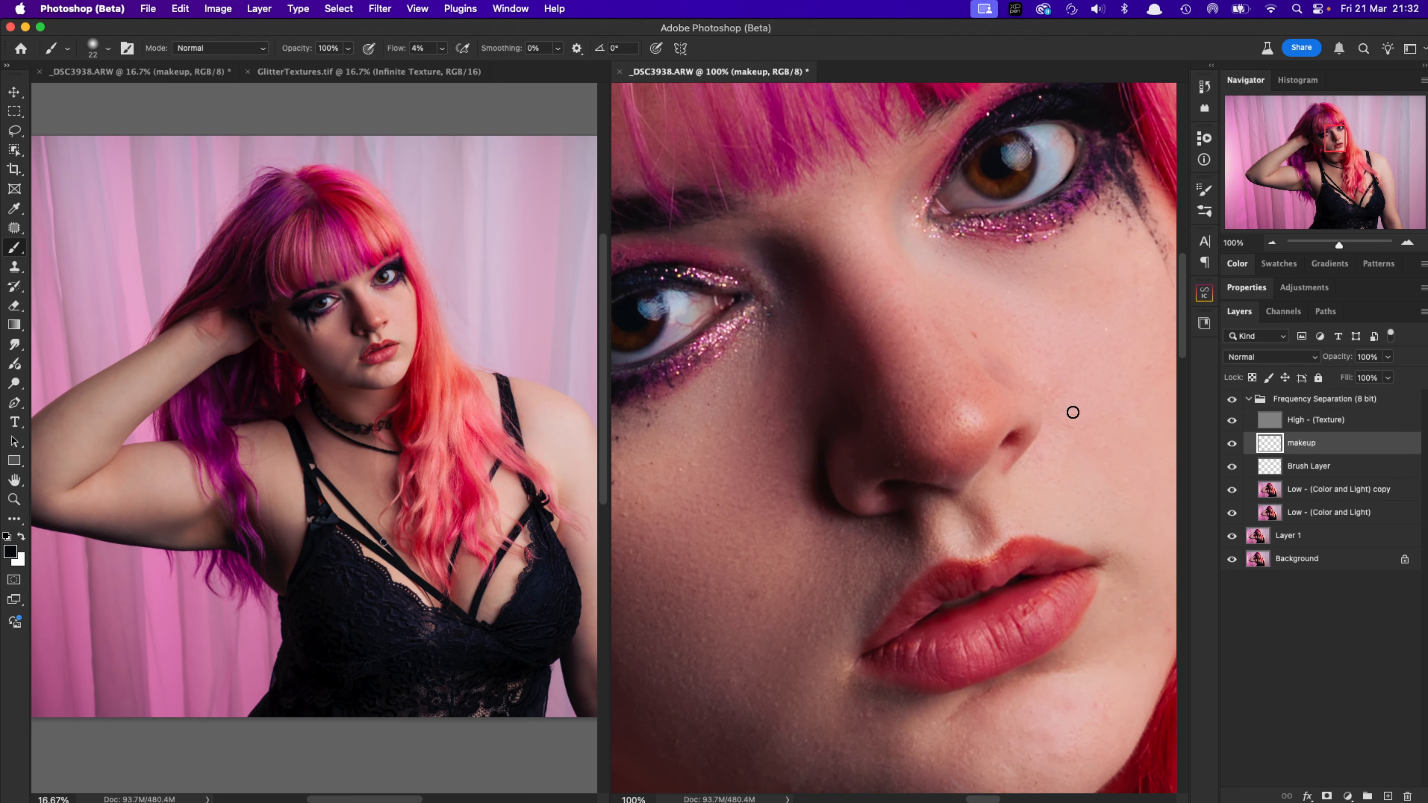
pyautogui.moveTo(873, 577); pyautogui.dragTo(1014, 494)
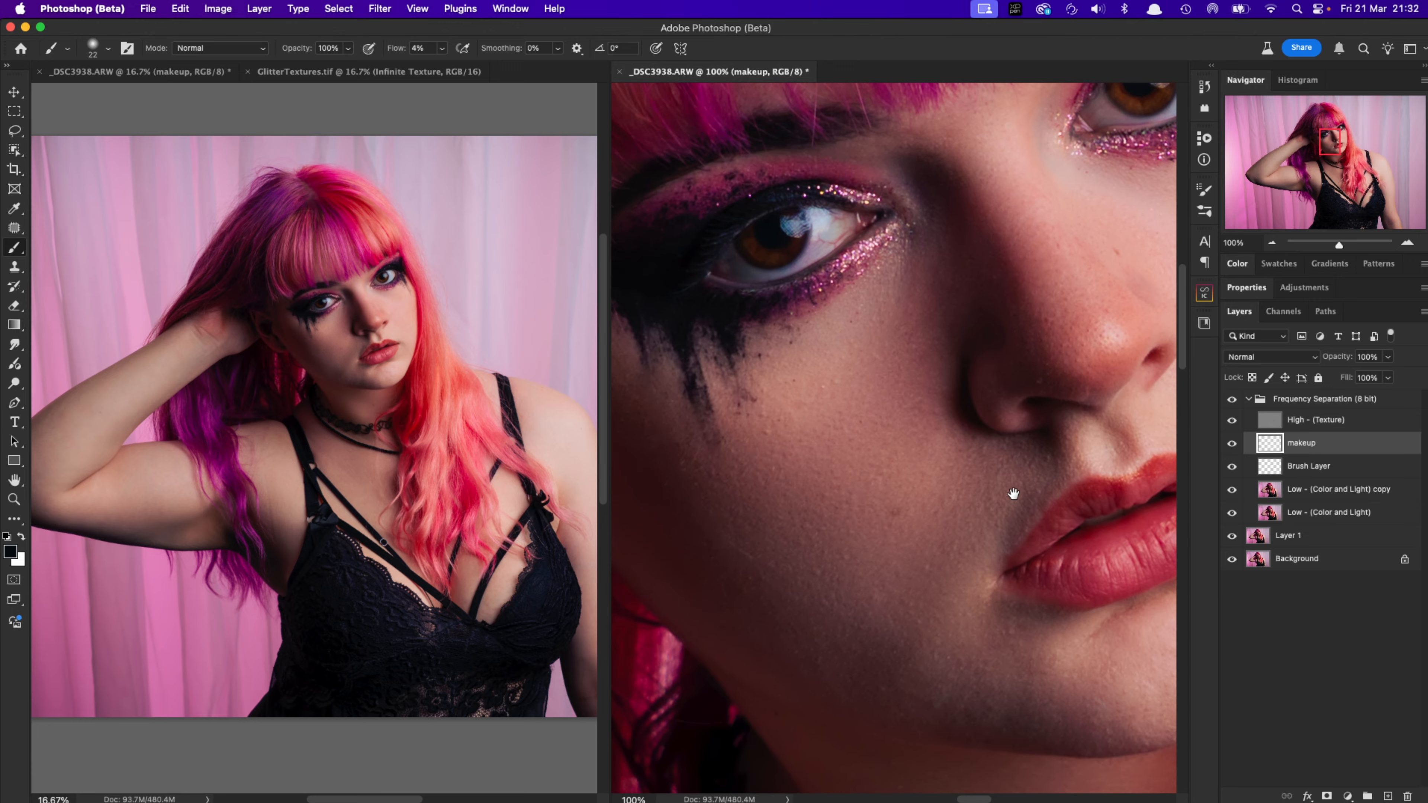
# Repair a small spot on the lower lip with the Patch tool on the High - (Texture) layer, and deselect
pyautogui.press('j')
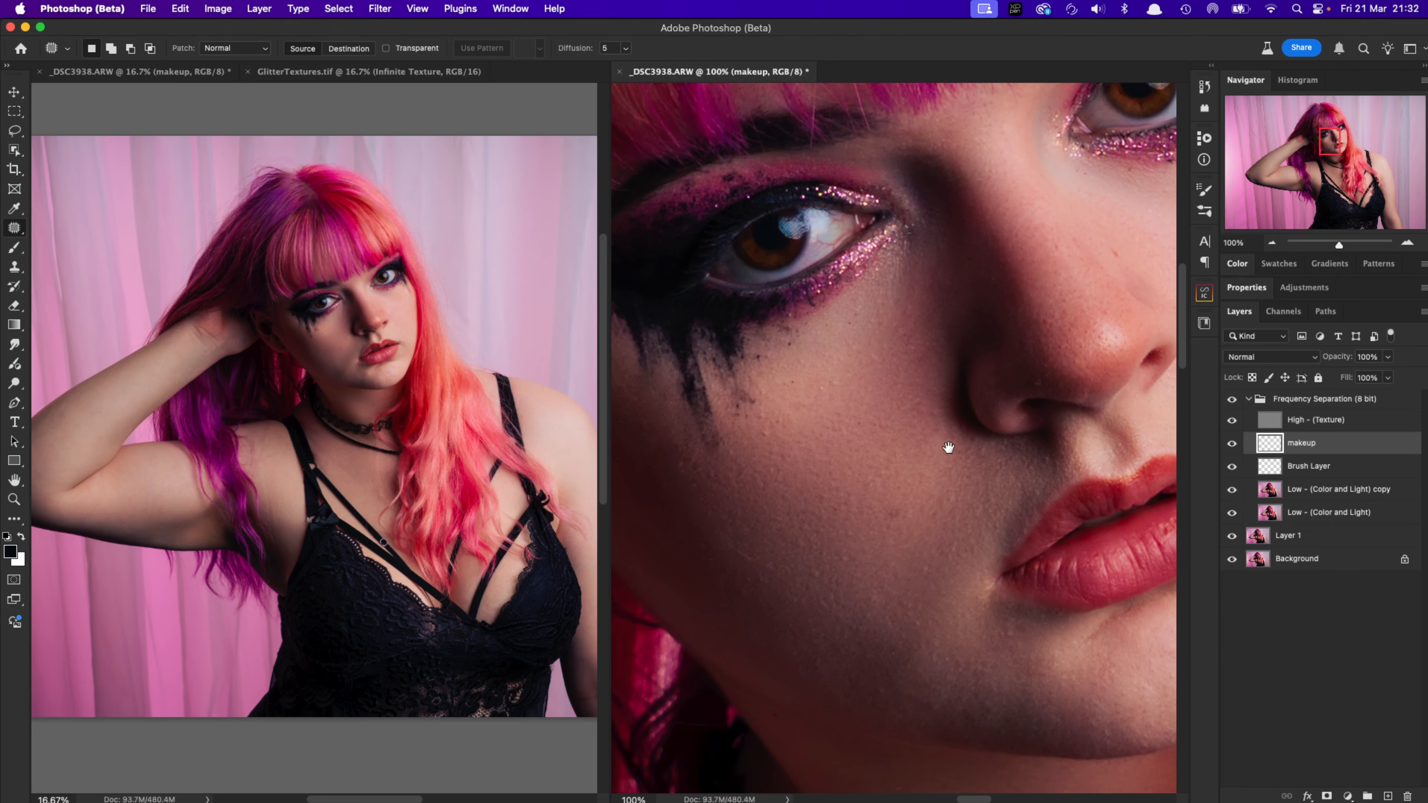
pyautogui.moveTo(950, 450); pyautogui.dragTo(768, 500)
pyautogui.moveTo(1041, 581)
pyautogui.mouseDown()
pyautogui.moveTo(979, 429)
pyautogui.moveTo(875, 401)
pyautogui.mouseUp()
pyautogui.click(752, 319)
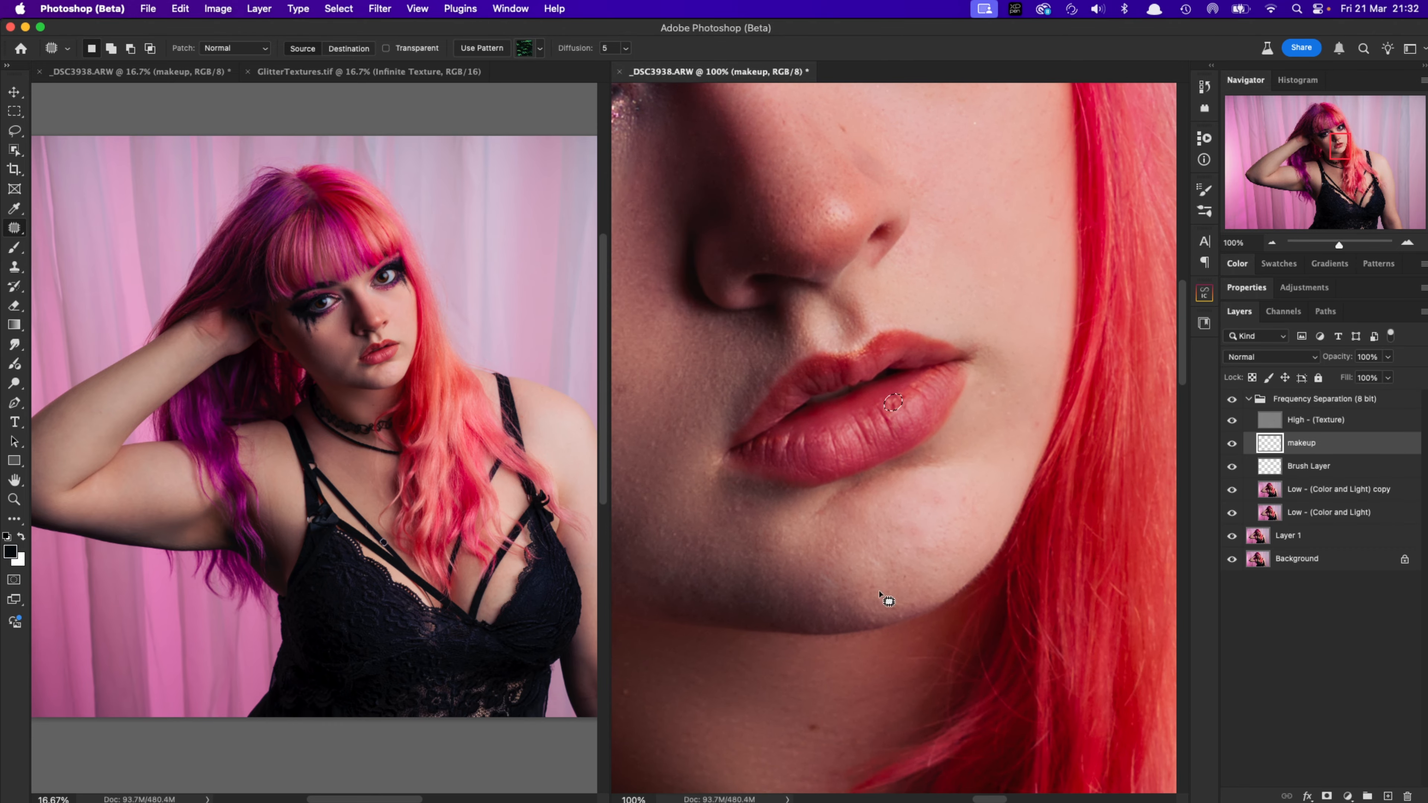
pyautogui.click(1307, 494)
pyautogui.click(1295, 423)
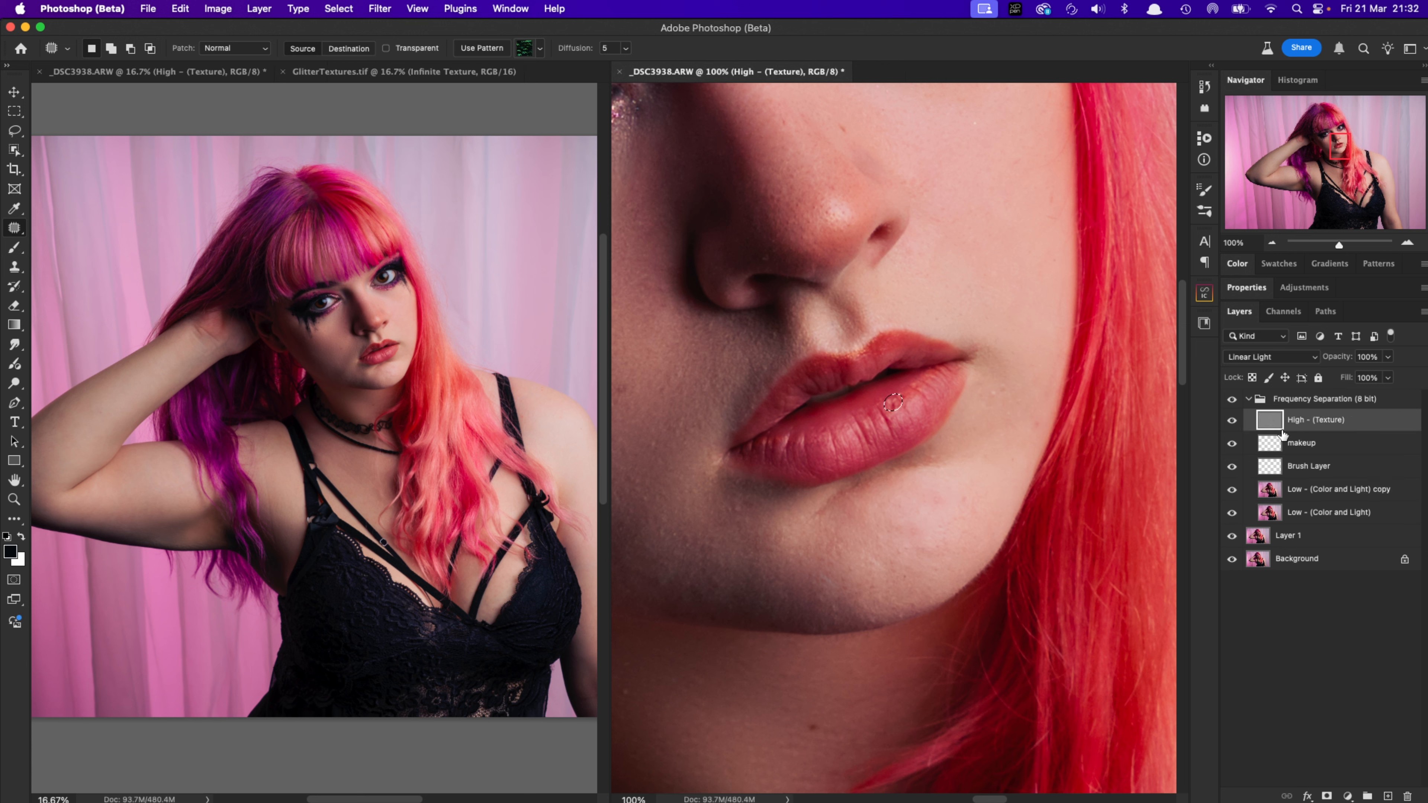
pyautogui.moveTo(901, 395)
pyautogui.mouseDown()
pyautogui.moveTo(924, 380)
pyautogui.moveTo(906, 395)
pyautogui.mouseUp()
pyautogui.press('super+d')
pyautogui.press('super+d')
# Patch the texture just below the lower lip on the High - (Texture) layer, and deselect
pyautogui.moveTo(879, 535); pyautogui.dragTo(1068, 622)
pyautogui.moveTo(895, 425); pyautogui.dragTo(947, 558)
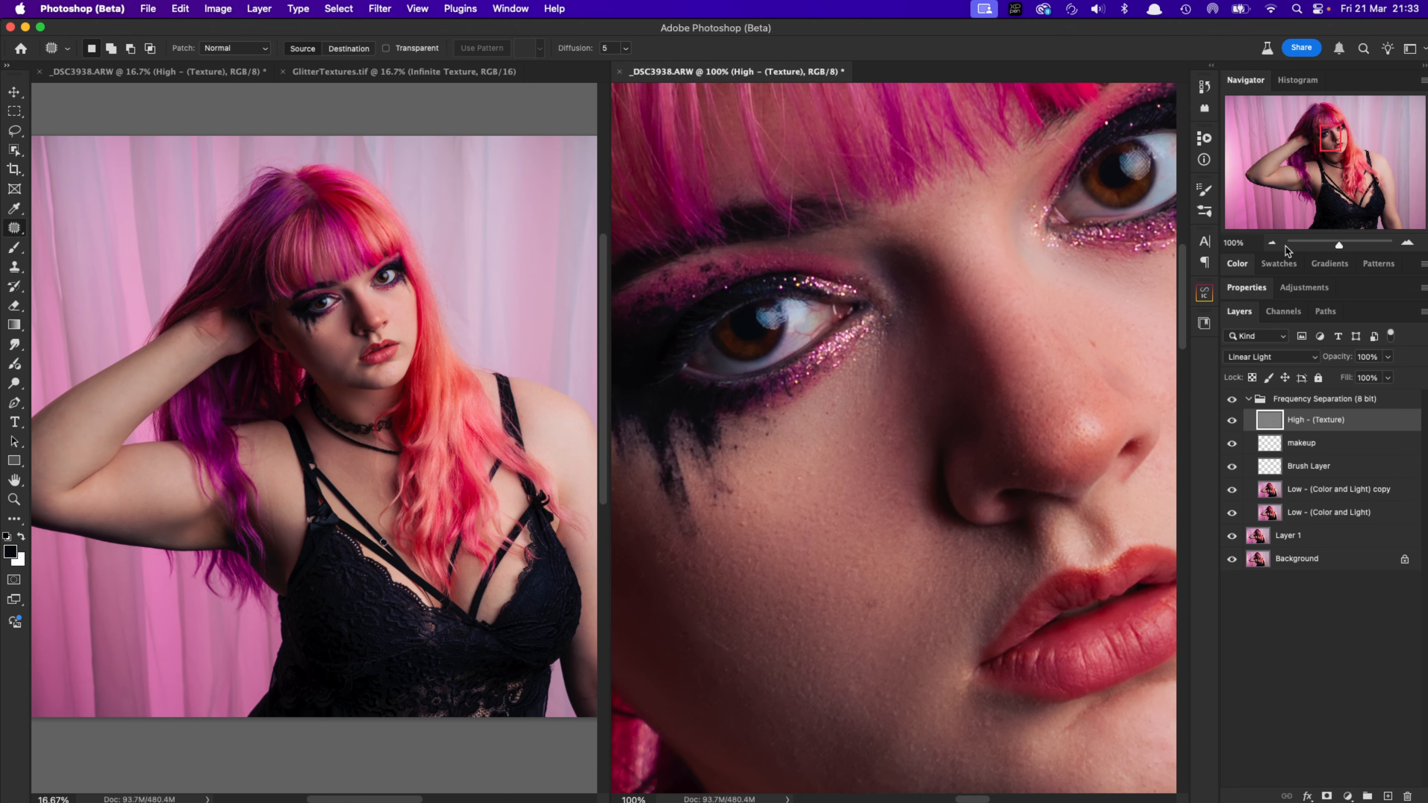
pyautogui.click(1270, 243)
pyautogui.click(1271, 243)
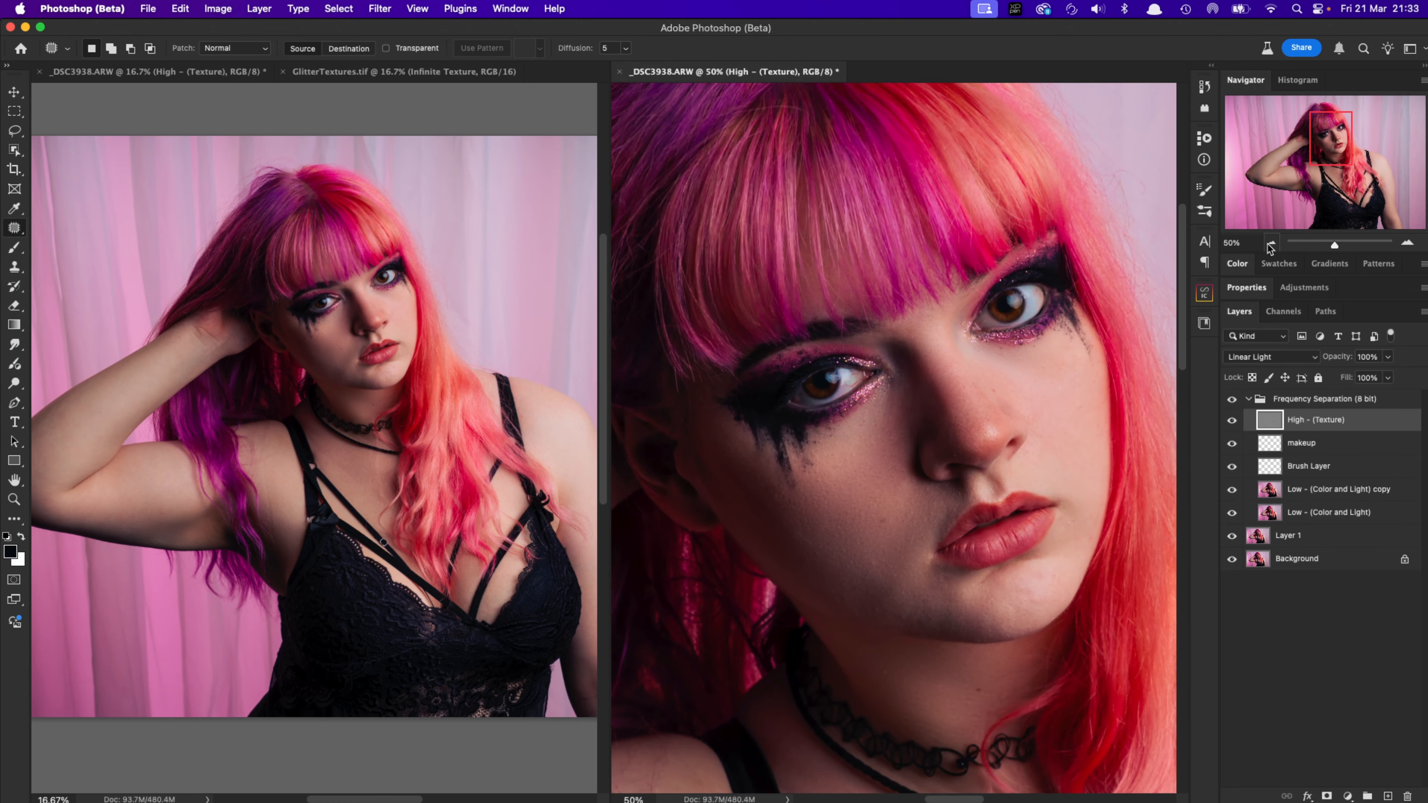
pyautogui.moveTo(983, 593)
pyautogui.mouseDown()
pyautogui.moveTo(997, 581)
pyautogui.moveTo(963, 588)
pyautogui.mouseUp()
pyautogui.press('super+d')
pyautogui.click(1272, 242)
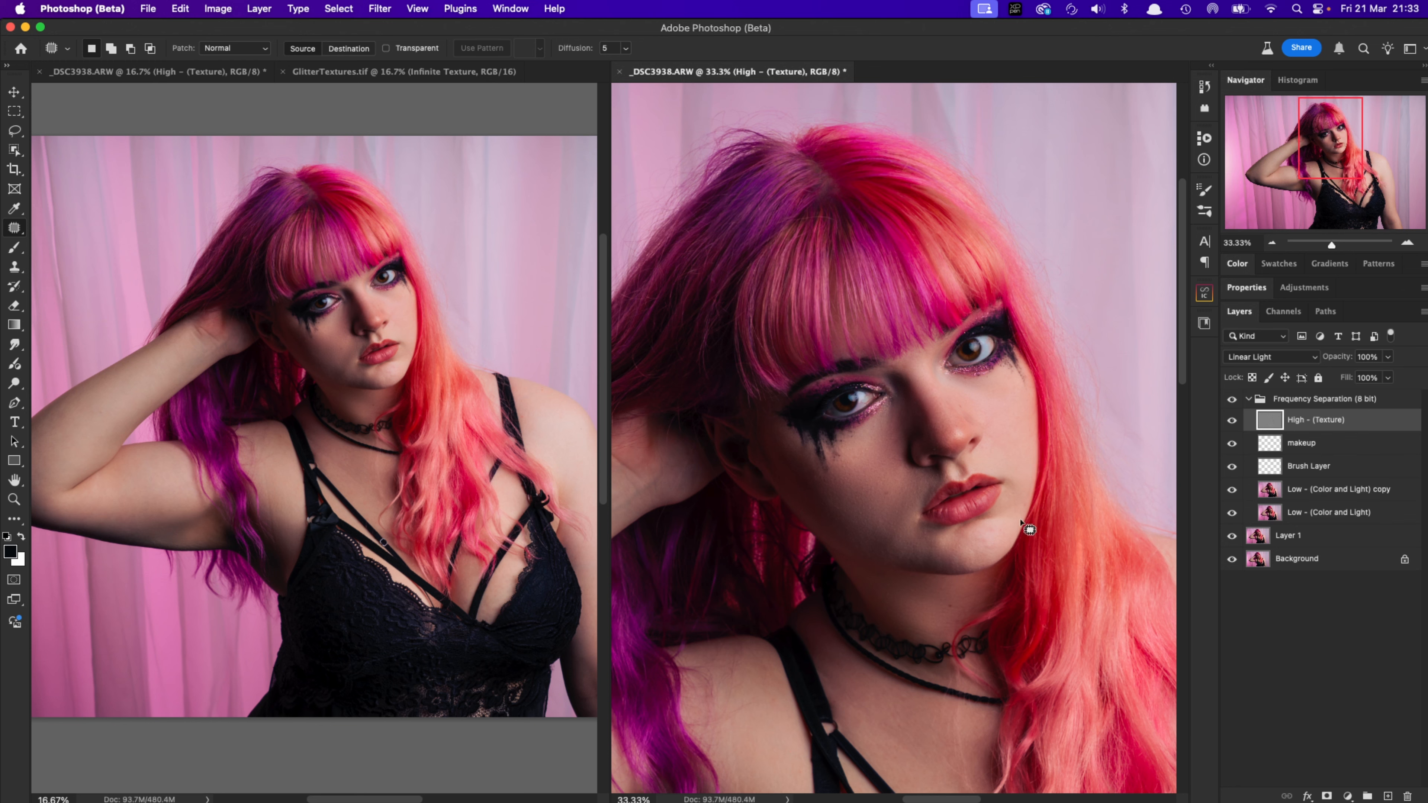
pyautogui.click(1407, 243)
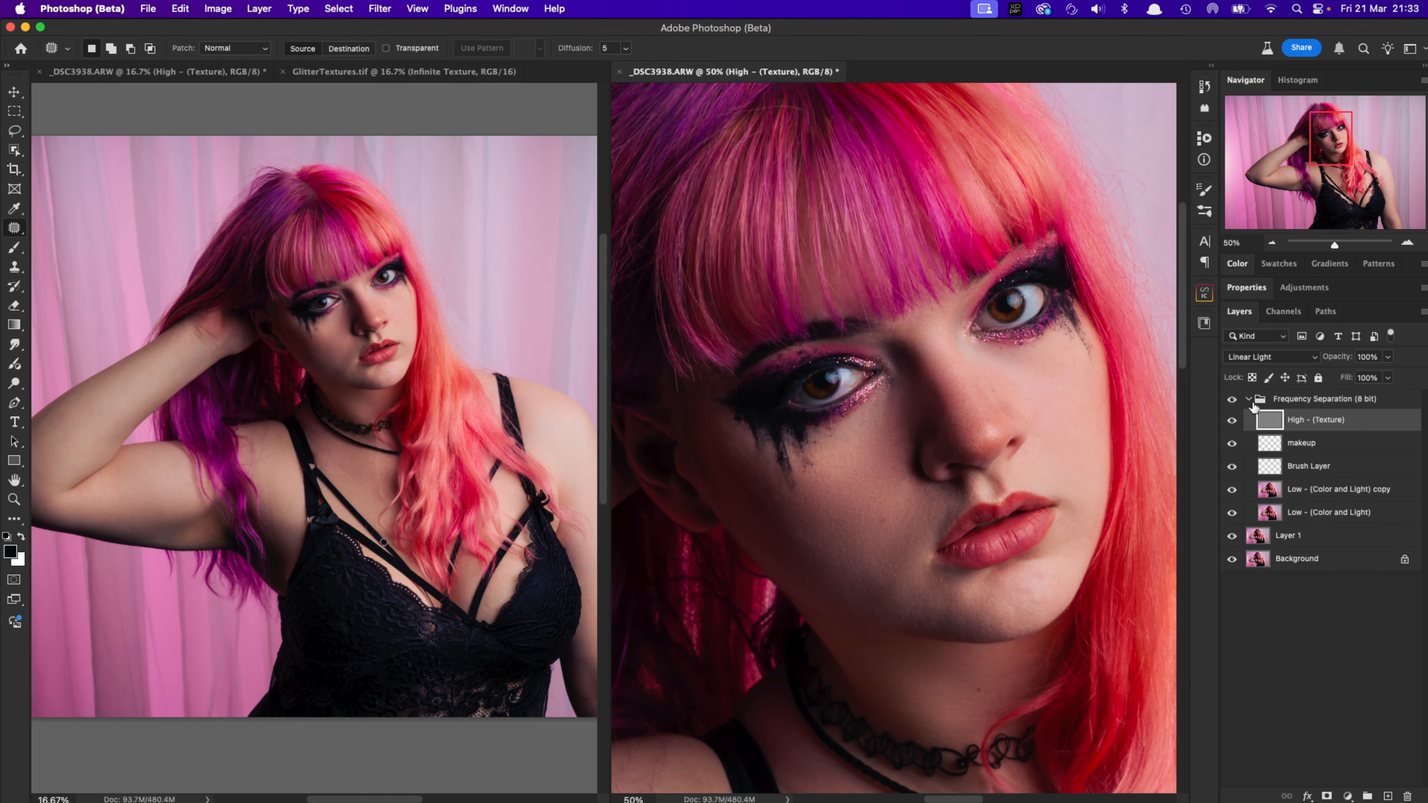
# Collapse the Frequency Separation (8 bit) group and set its opacity to 90%
pyautogui.click(1285, 400)
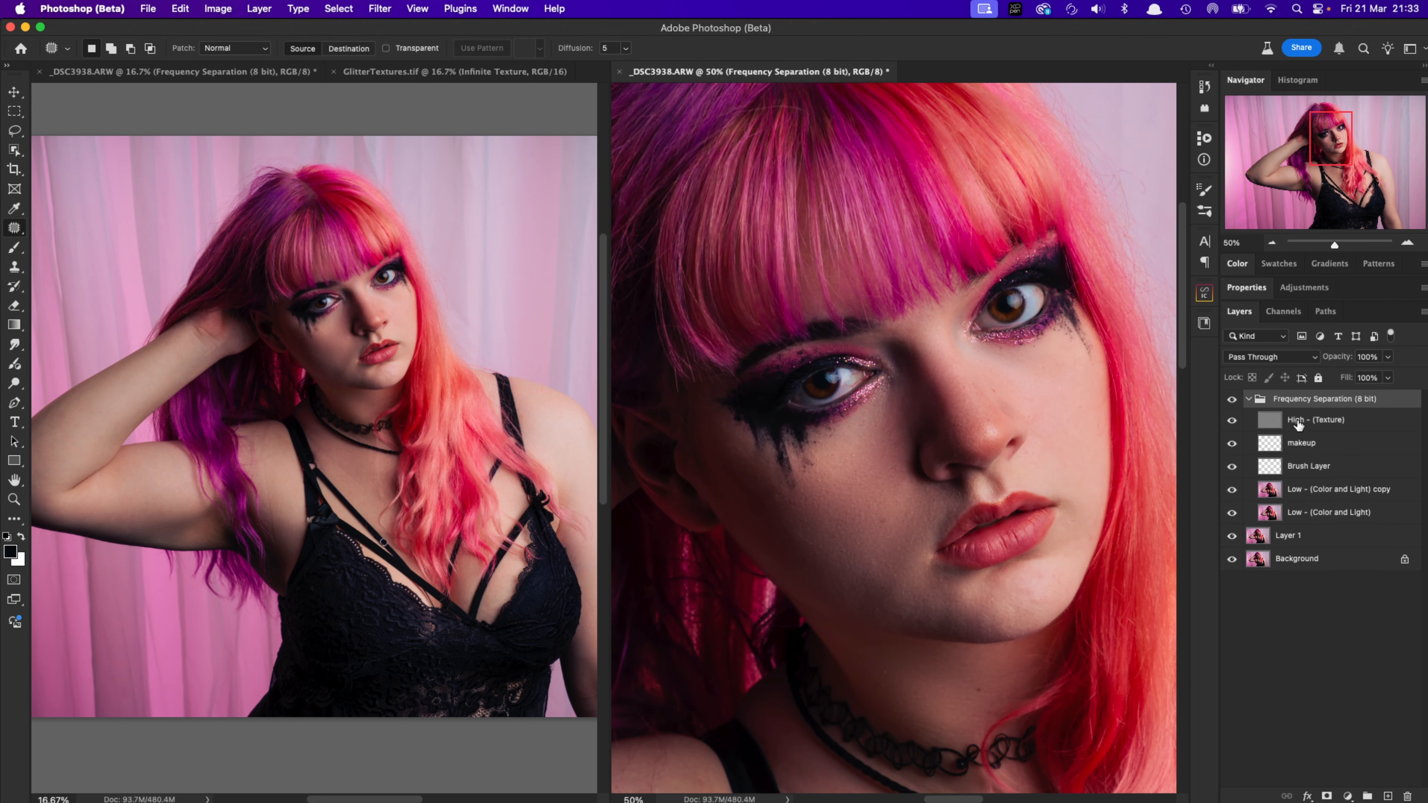
pyautogui.click(1247, 401)
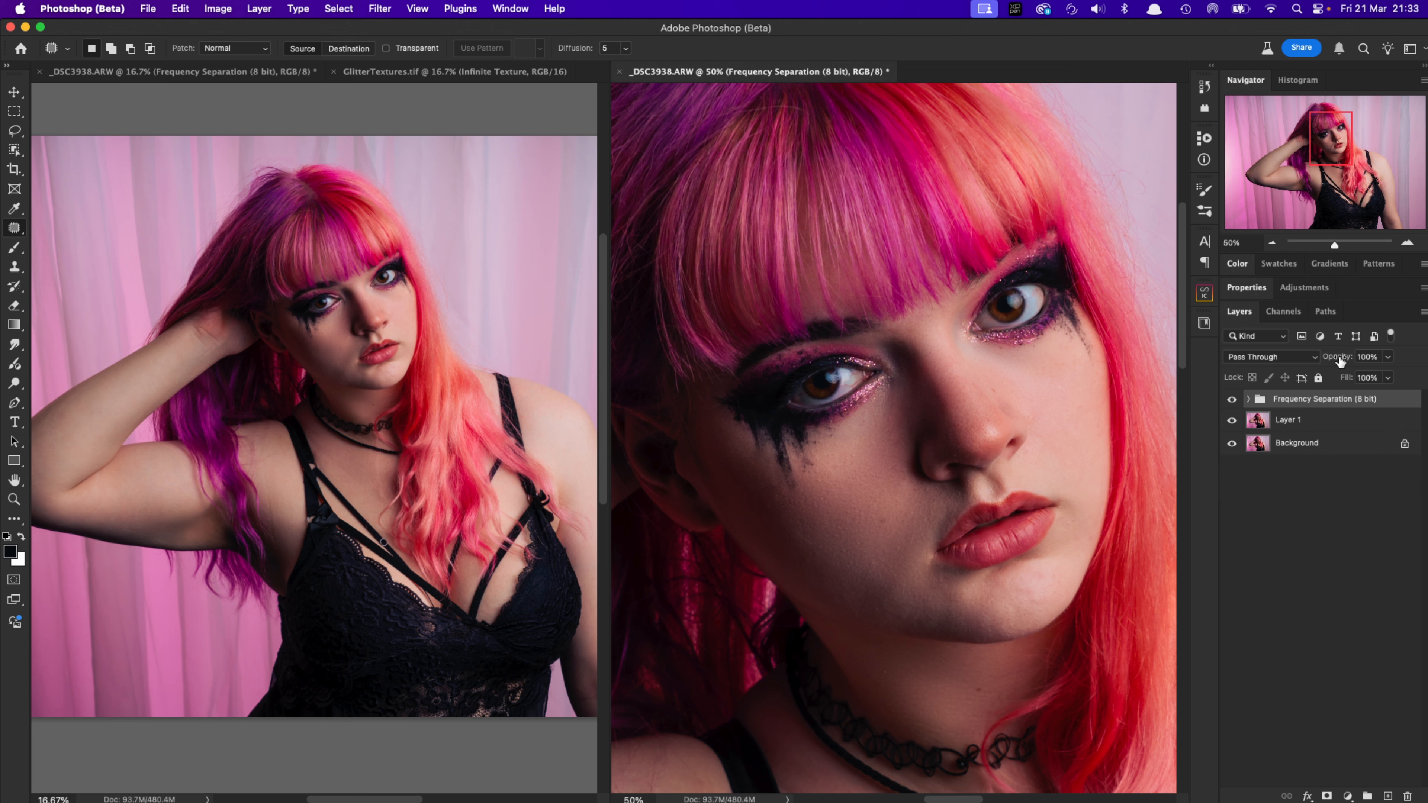
pyautogui.moveTo(1340, 360)
pyautogui.mouseDown()
pyautogui.moveTo(1259, 365)
pyautogui.moveTo(1389, 363)
pyautogui.moveTo(1338, 362)
pyautogui.mouseUp()
pyautogui.press('8')
pyautogui.press('8')
pyautogui.press('9')
pyautogui.press('v')
# Close the duplicate portrait window and dock the remaining one in the GlitterTextures.tif tab group, with the whole portrait in view
pyautogui.click(1272, 244)
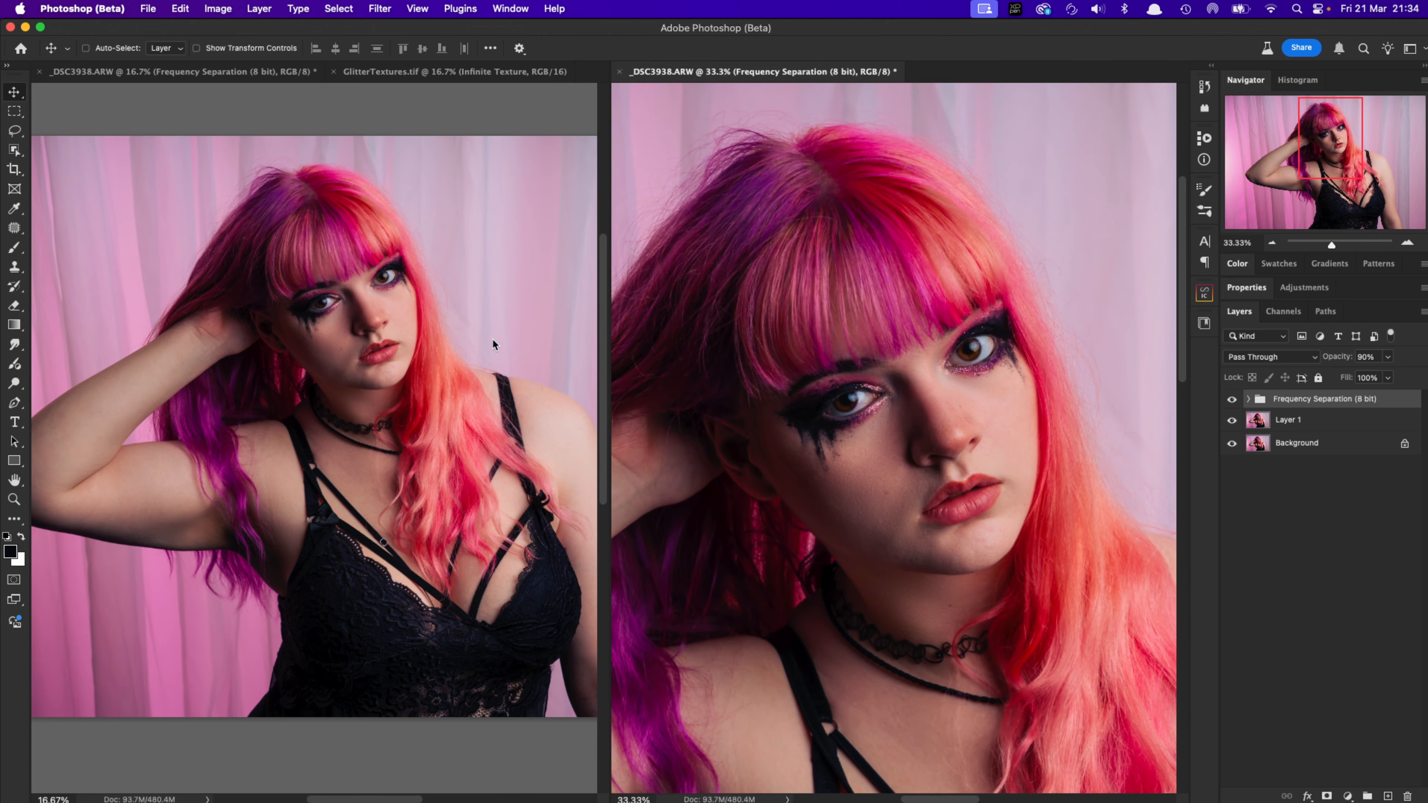
pyautogui.click(39, 71)
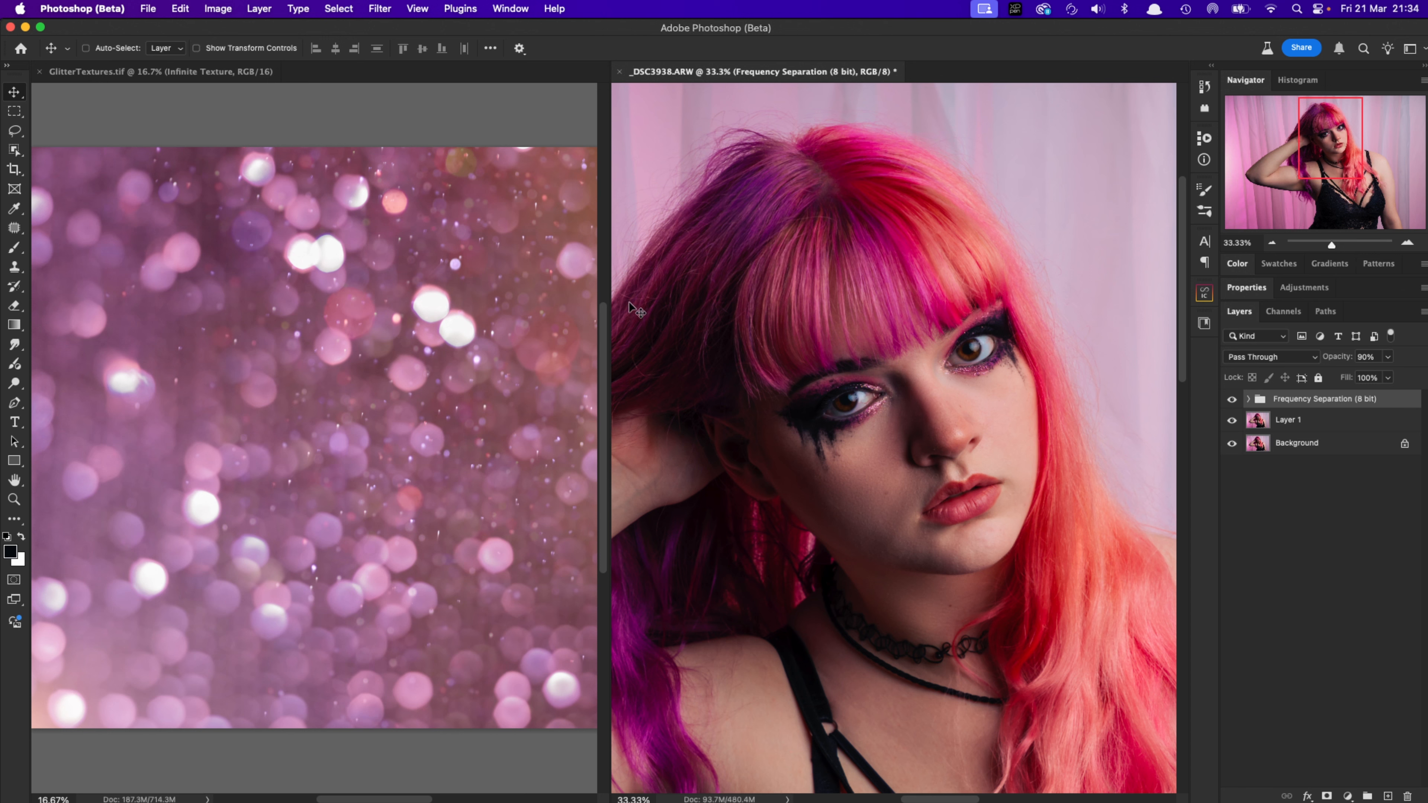
pyautogui.moveTo(652, 75); pyautogui.dragTo(262, 72)
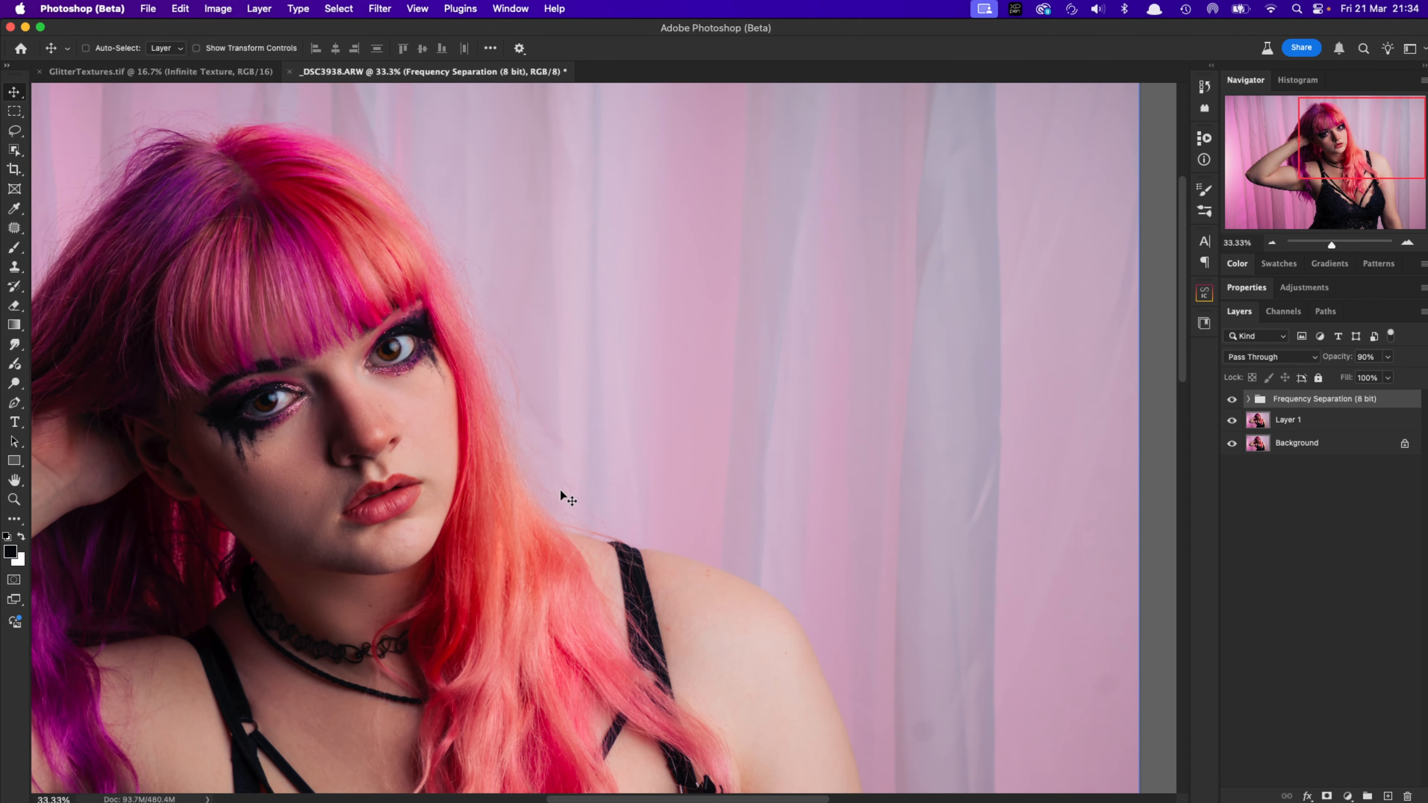
pyautogui.moveTo(607, 472); pyautogui.dragTo(828, 372)
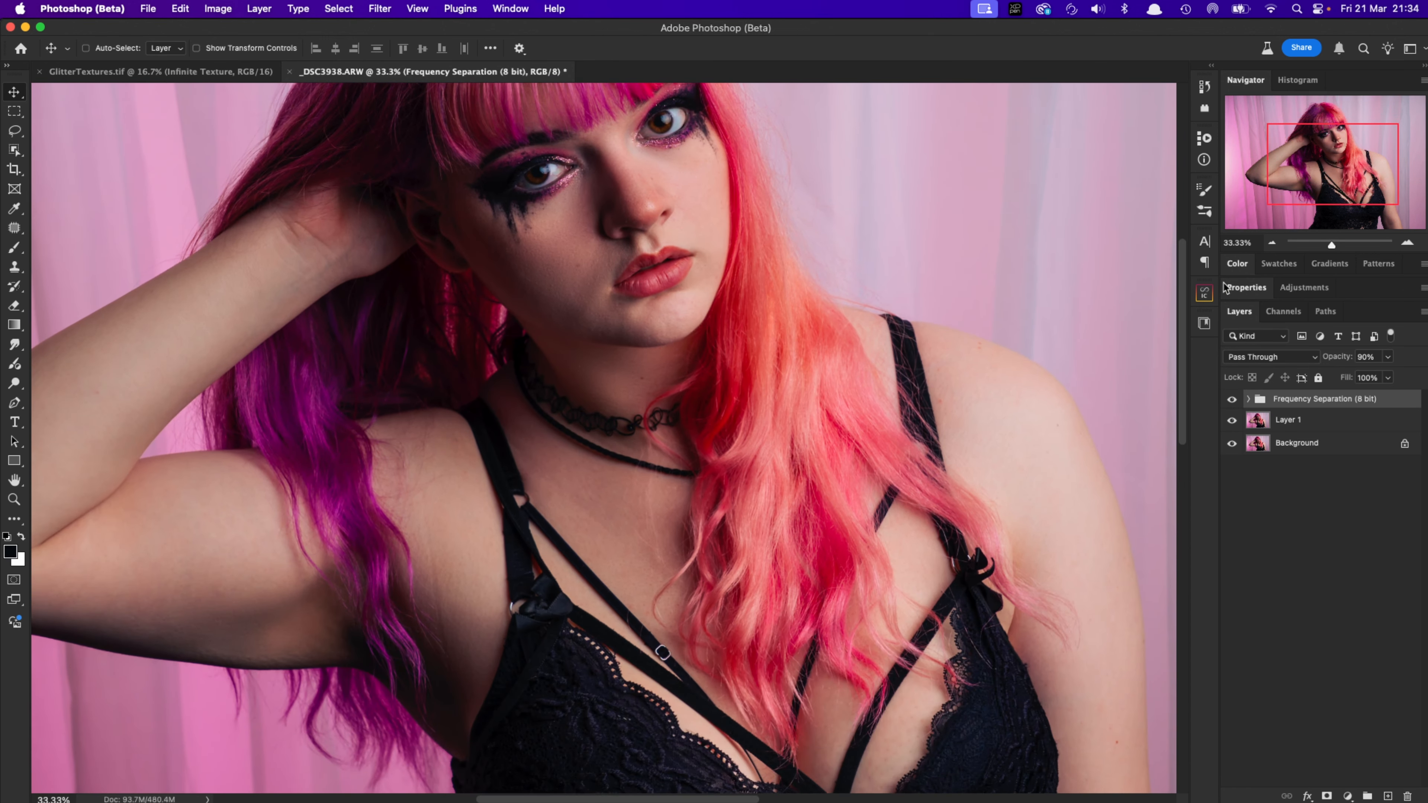
pyautogui.click(1272, 243)
pyautogui.click(1272, 243)
pyautogui.click(1272, 243)
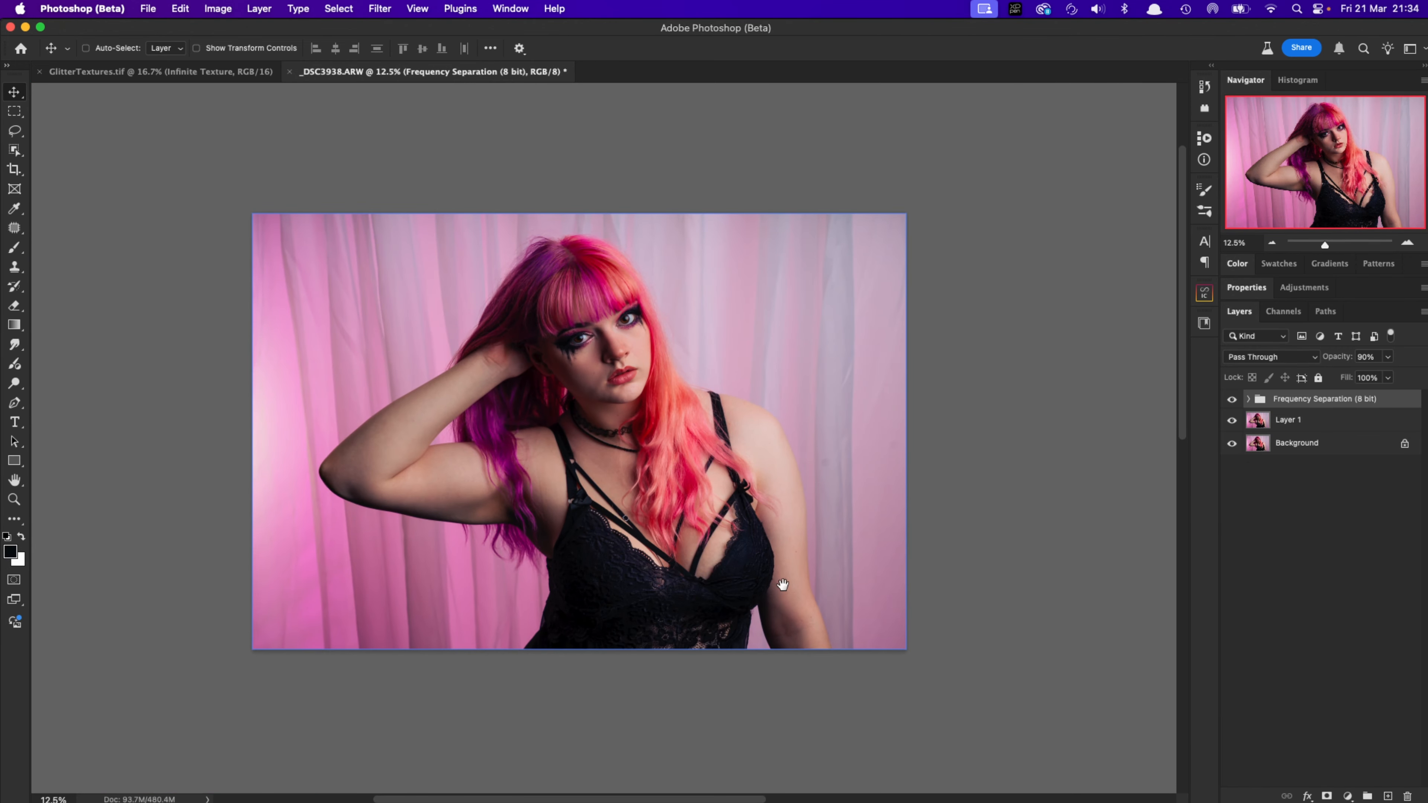
pyautogui.moveTo(782, 585); pyautogui.dragTo(838, 579)
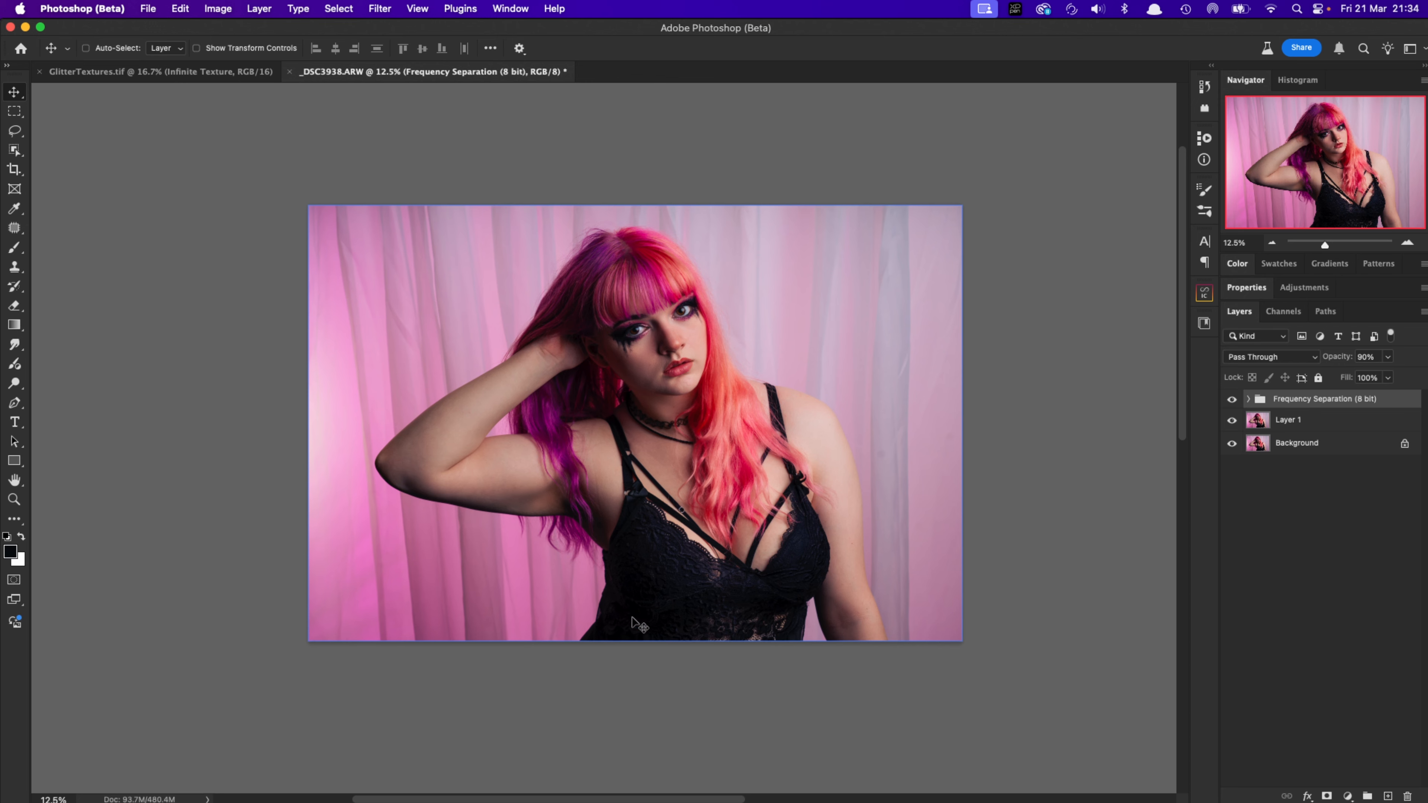
pyautogui.click(1406, 244)
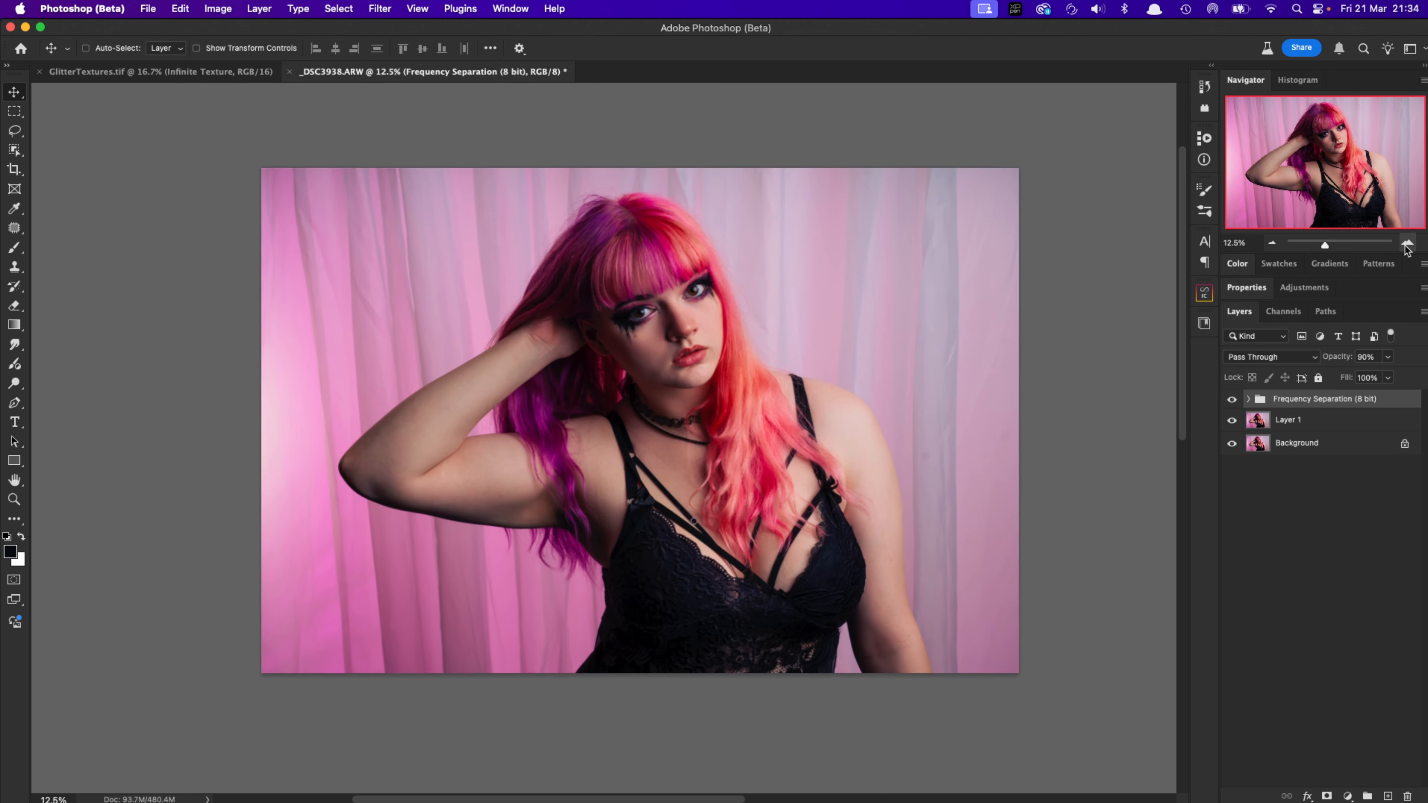
# Merge the Frequency Separation (8 bit) group and Layer 1 into one layer above the Background
pyautogui.click(1405, 247)
pyautogui.moveTo(1321, 183); pyautogui.dragTo(1340, 194)
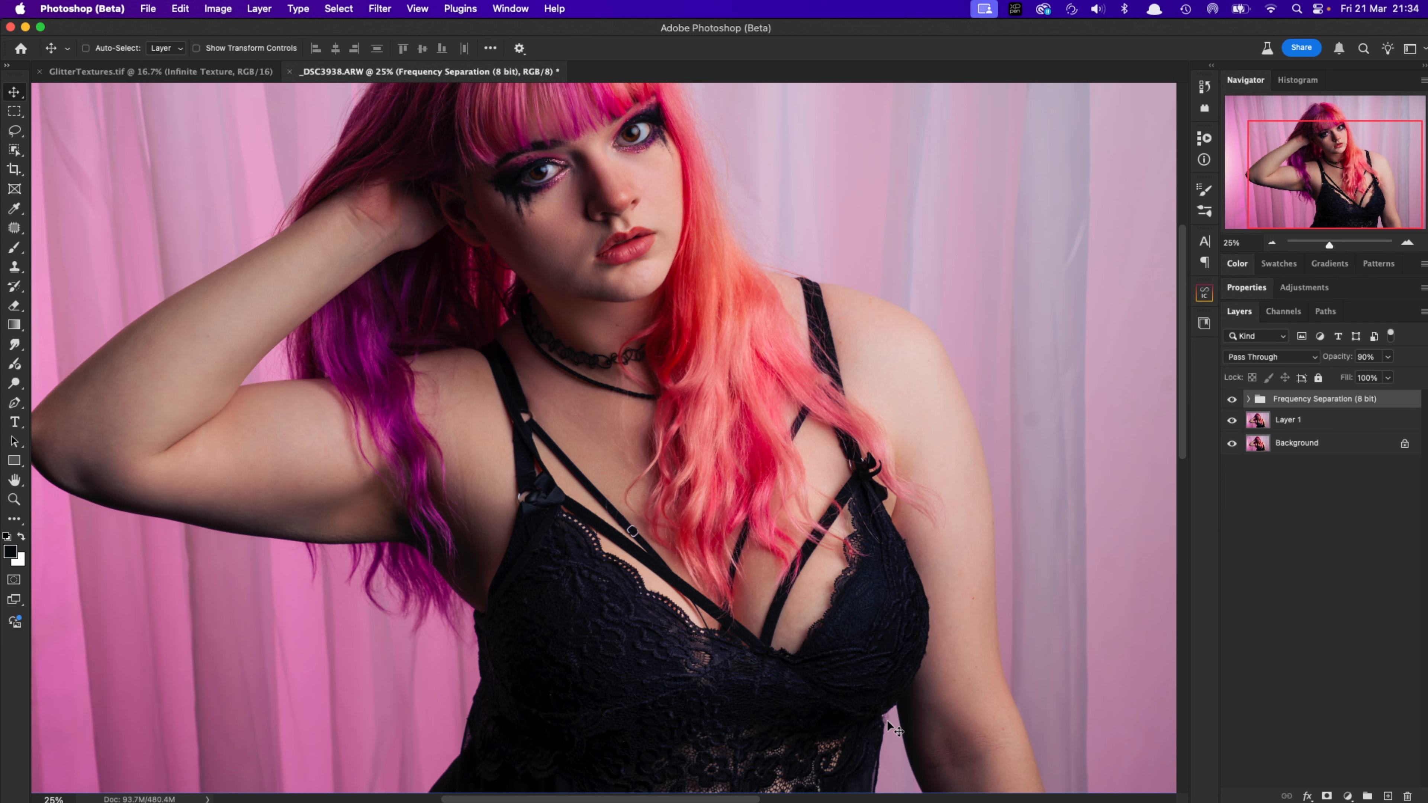
pyautogui.click(1407, 243)
pyautogui.click(1406, 242)
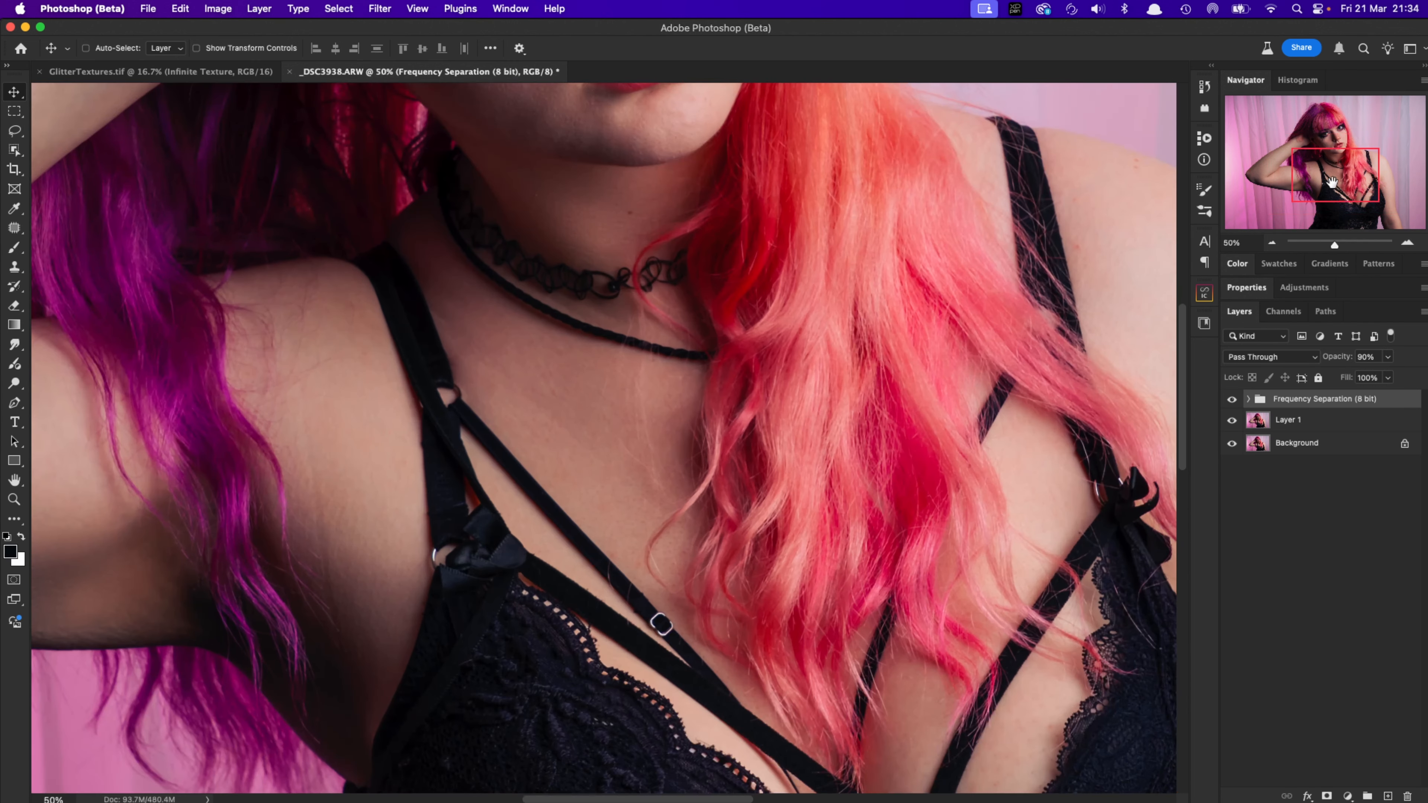
pyautogui.moveTo(1331, 181); pyautogui.dragTo(1353, 208)
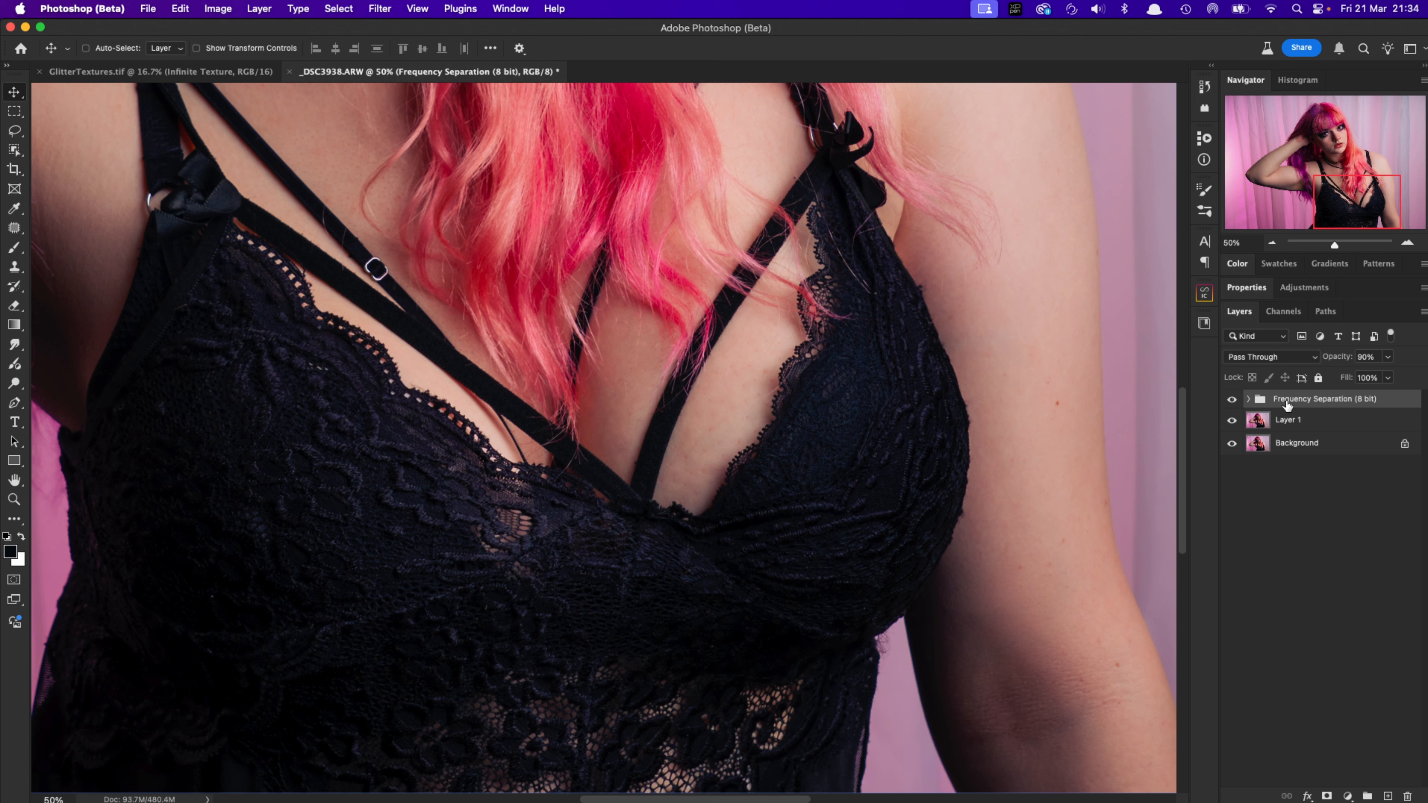
pyautogui.click(1288, 422)
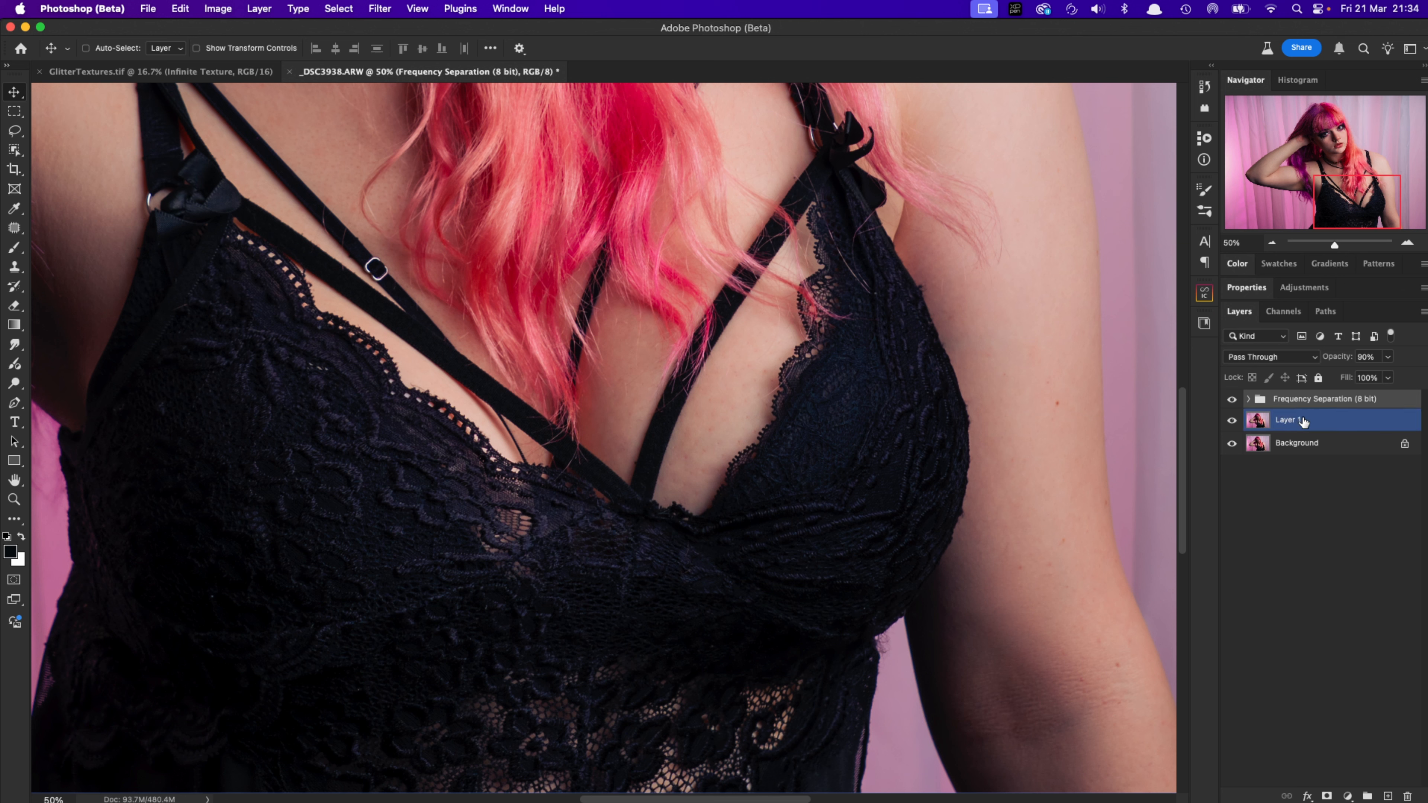
pyautogui.click(1303, 422)
pyautogui.press('super+e')
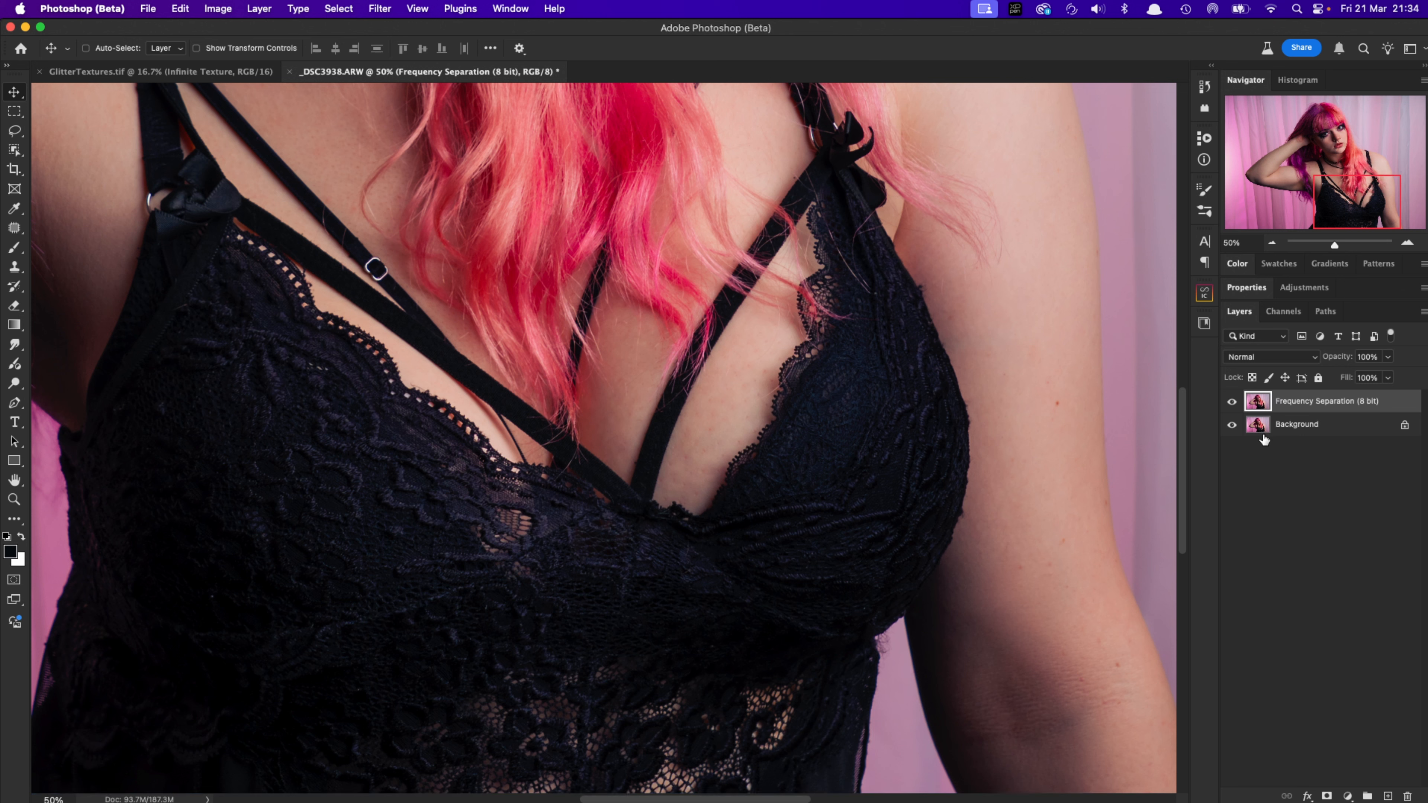
pyautogui.press('shift+alt+super+e')
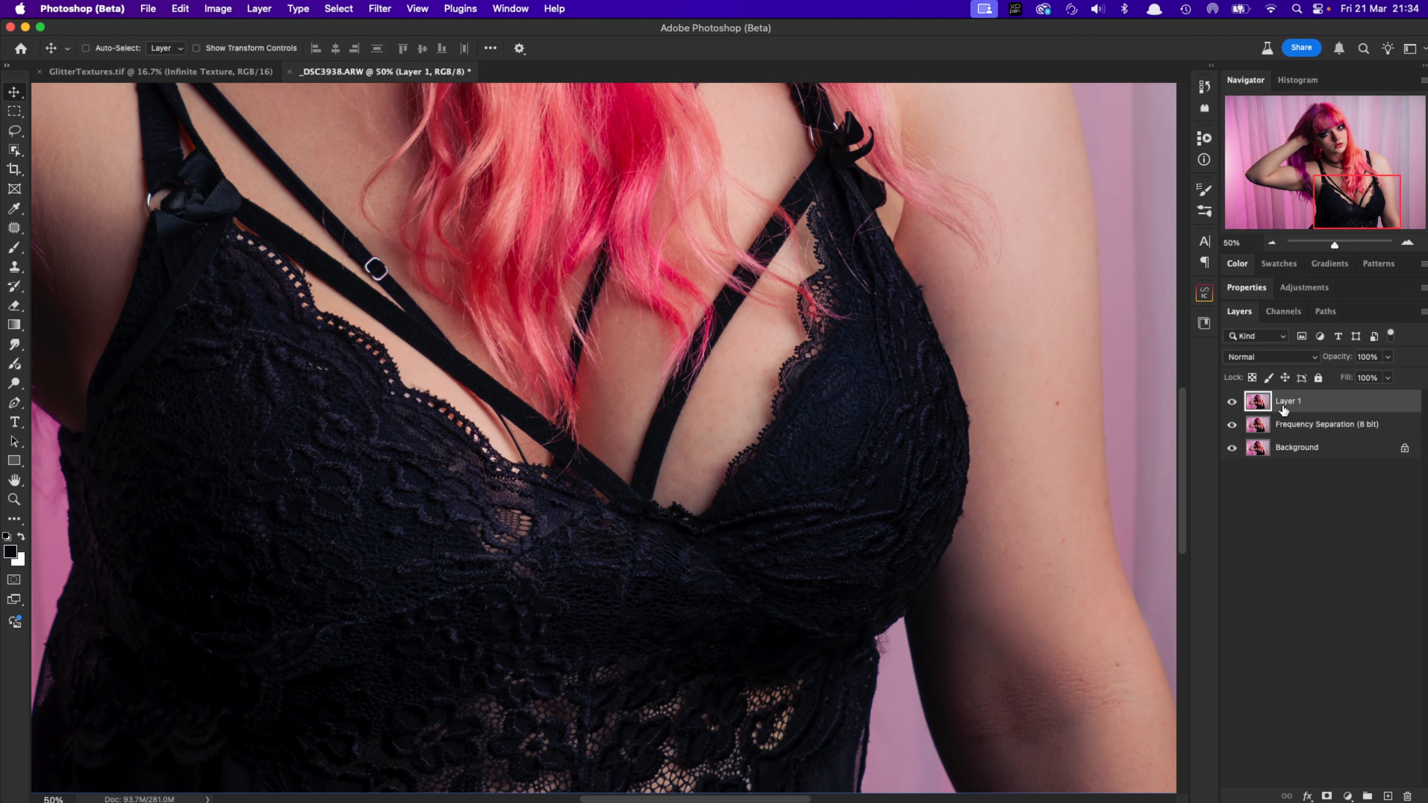
pyautogui.press('super+z')
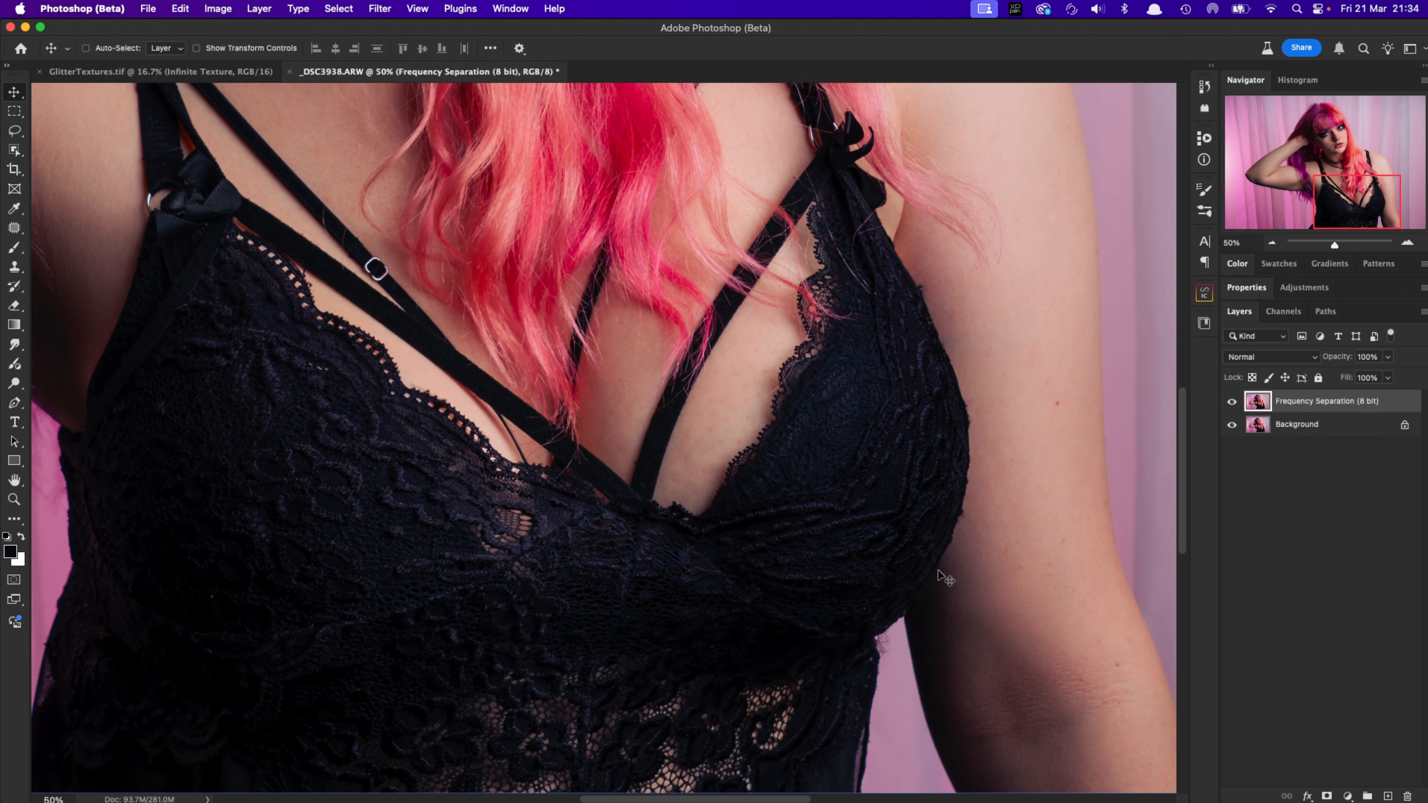
# Clone out the stray lace threads on the garment's edge beside the lowered arm, using a 29 px brush
pyautogui.press('s')
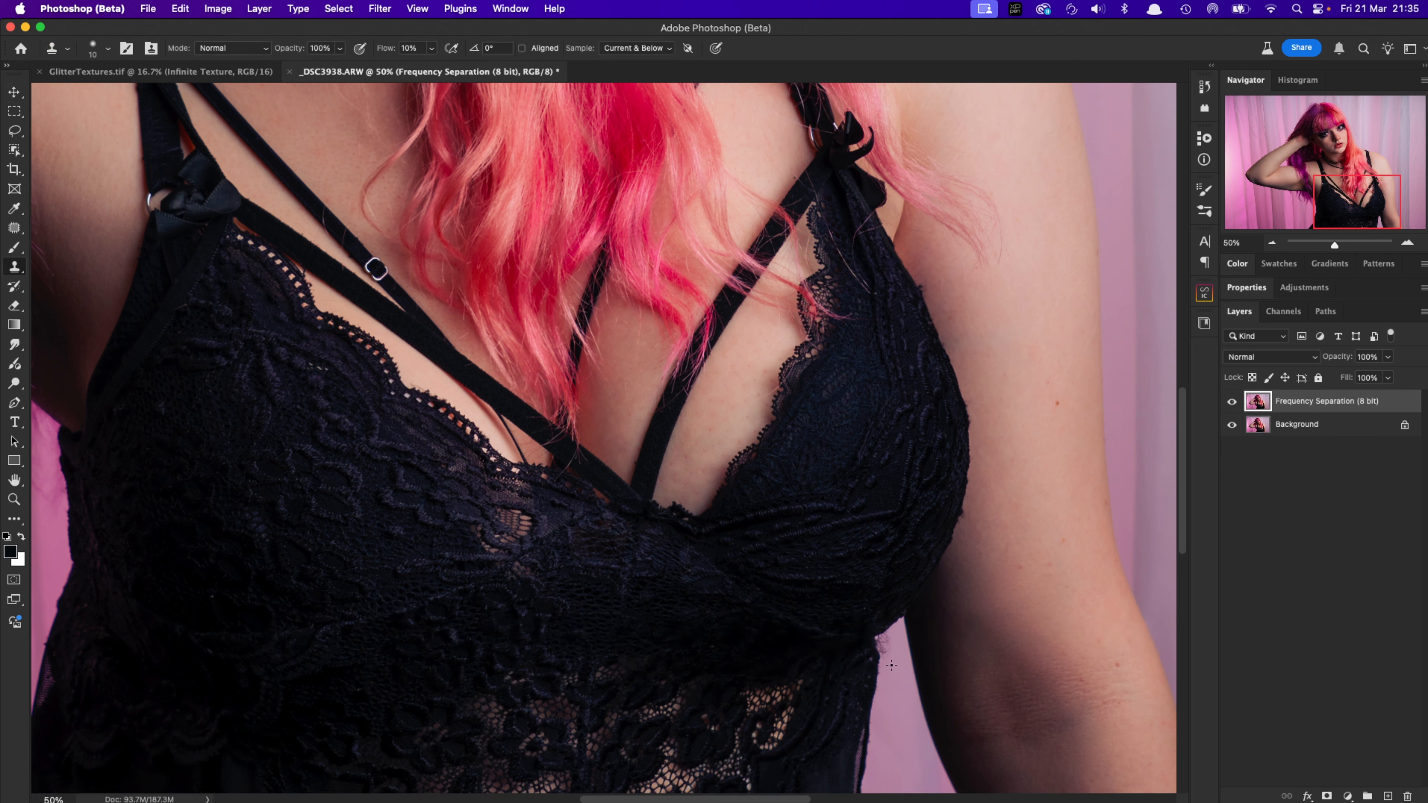
pyautogui.moveTo(897, 657); pyautogui.dragTo(901, 662)
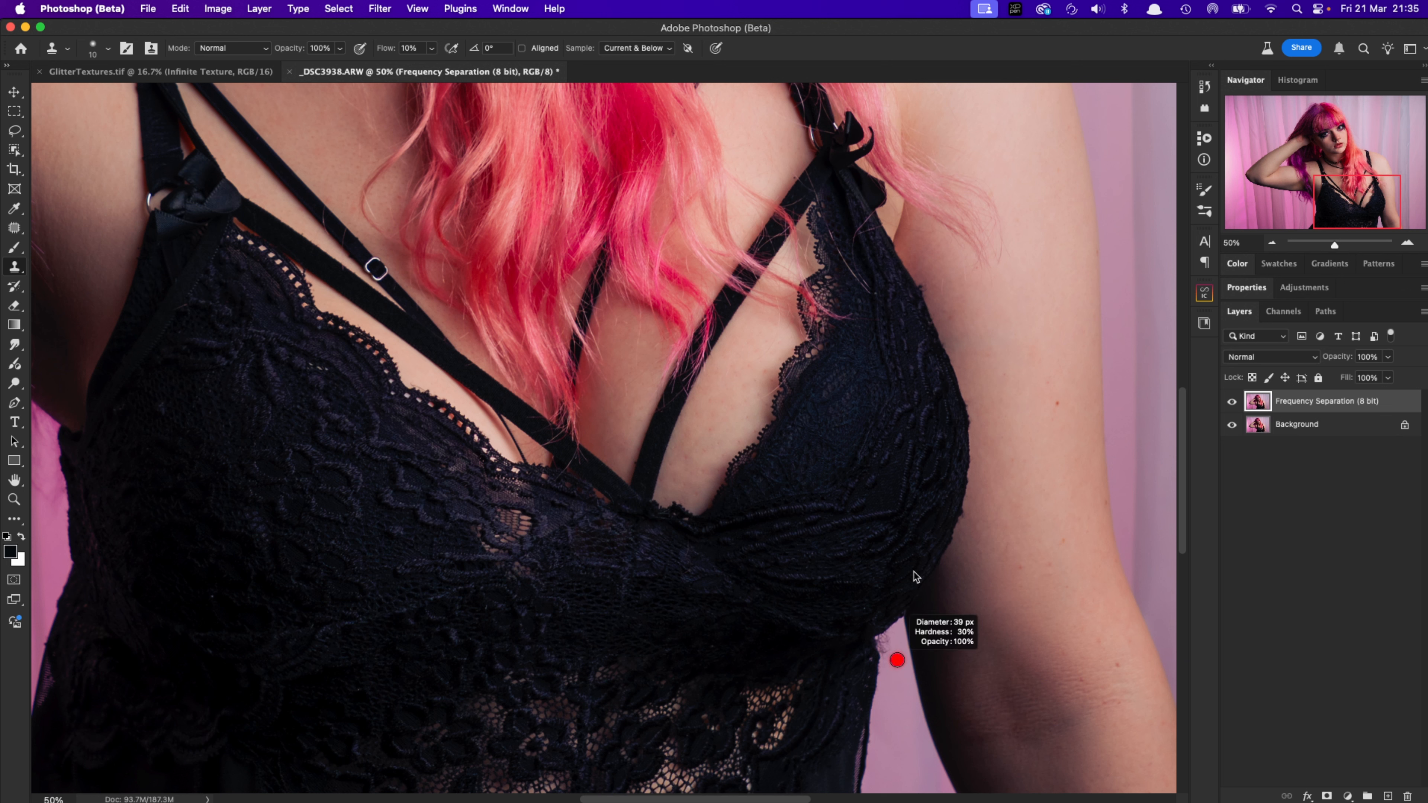
pyautogui.moveTo(913, 571)
pyautogui.mouseDown()
pyautogui.moveTo(941, 597)
pyautogui.moveTo(943, 684)
pyautogui.moveTo(943, 622)
pyautogui.mouseUp()
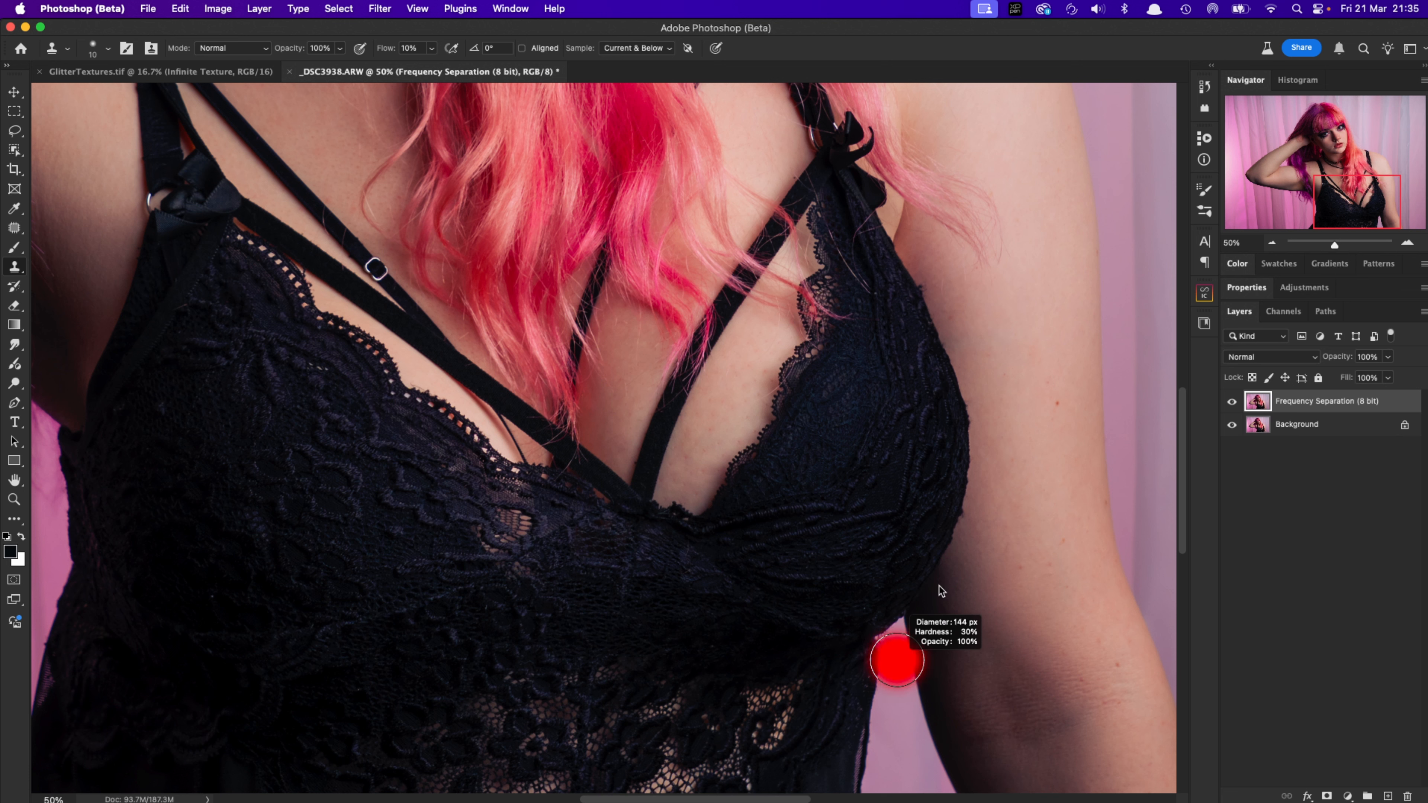
pyautogui.moveTo(925, 572); pyautogui.dragTo(883, 597)
pyautogui.moveTo(902, 669); pyautogui.dragTo(897, 679)
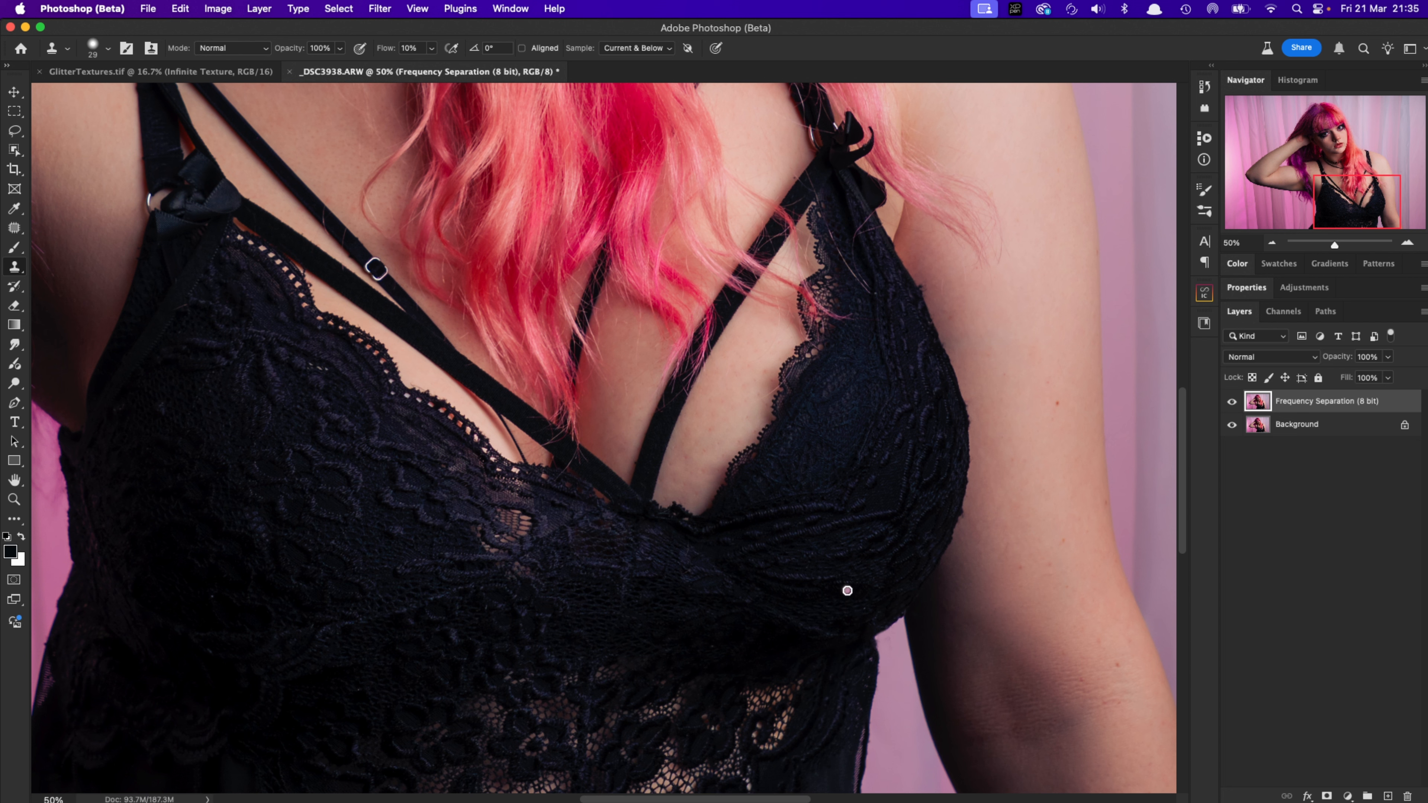
pyautogui.click(850, 588)
# Patch the bump on the garment's opposite edge, below the raised arm, and deselect
pyautogui.moveTo(679, 642); pyautogui.dragTo(883, 571)
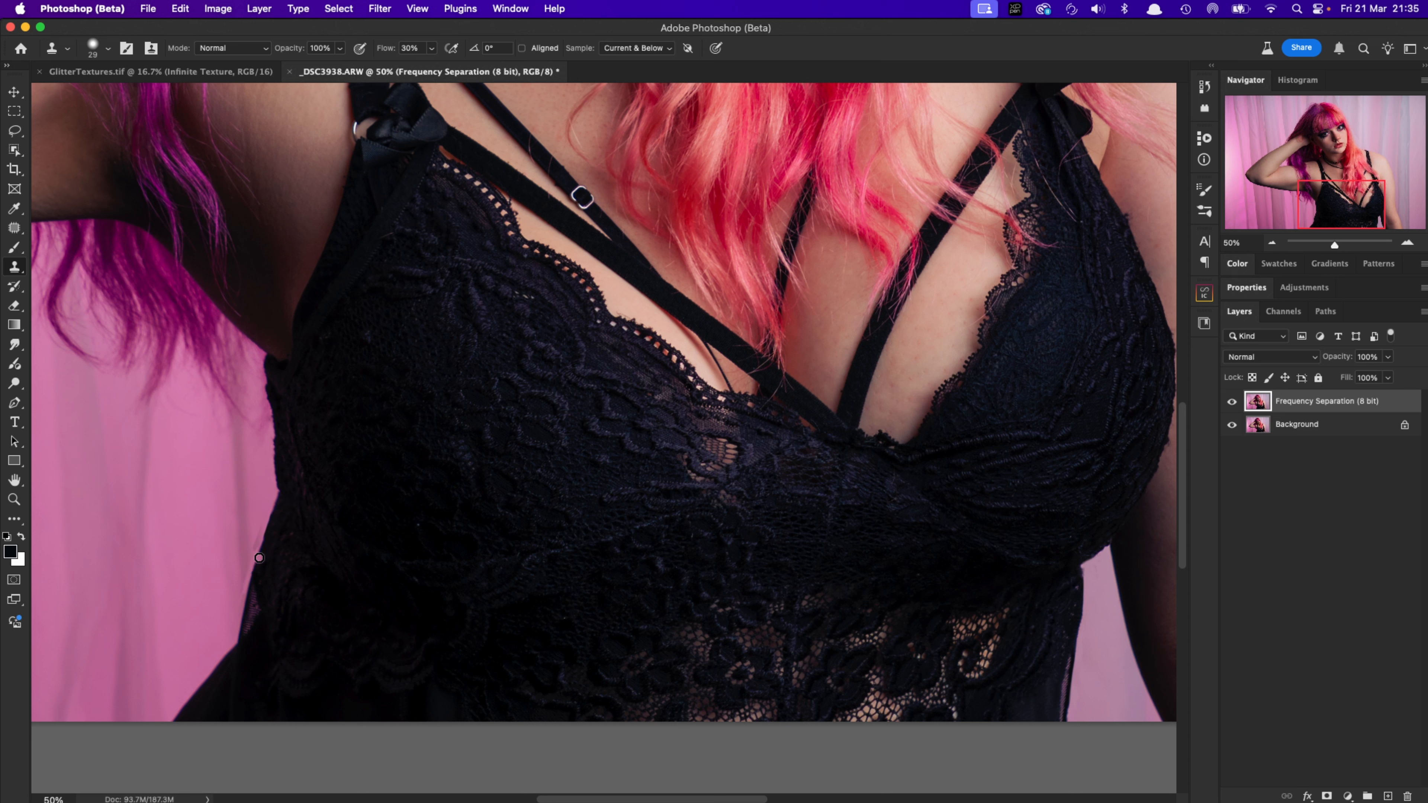
pyautogui.press('j')
pyautogui.moveTo(261, 542)
pyautogui.mouseDown()
pyautogui.moveTo(254, 523)
pyautogui.moveTo(250, 557)
pyautogui.moveTo(254, 537)
pyautogui.mouseUp()
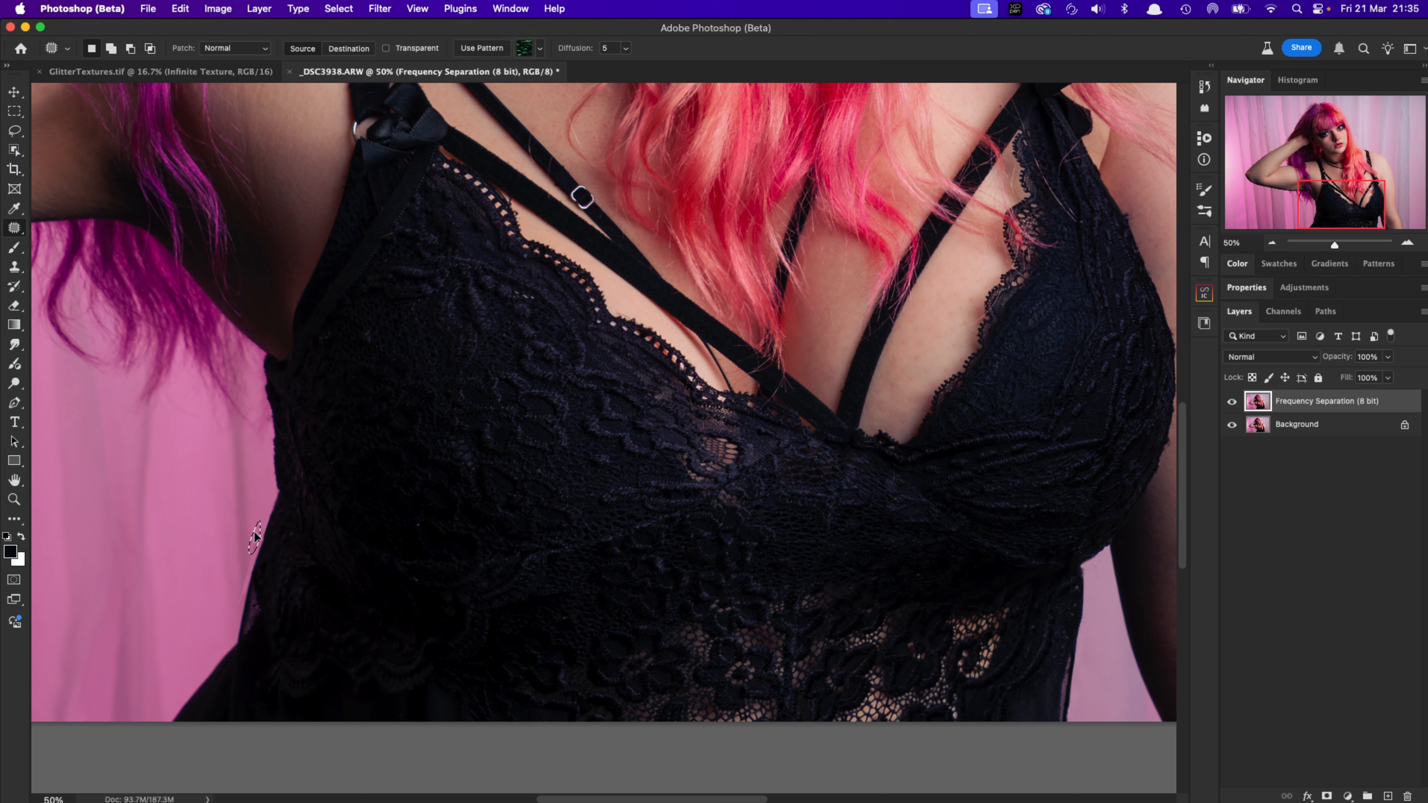
pyautogui.press('super+d')
# Duplicate the merged layer and adjust the garment's waist outline in Liquify with brush sizes 175 and 286
pyautogui.press('super+j')
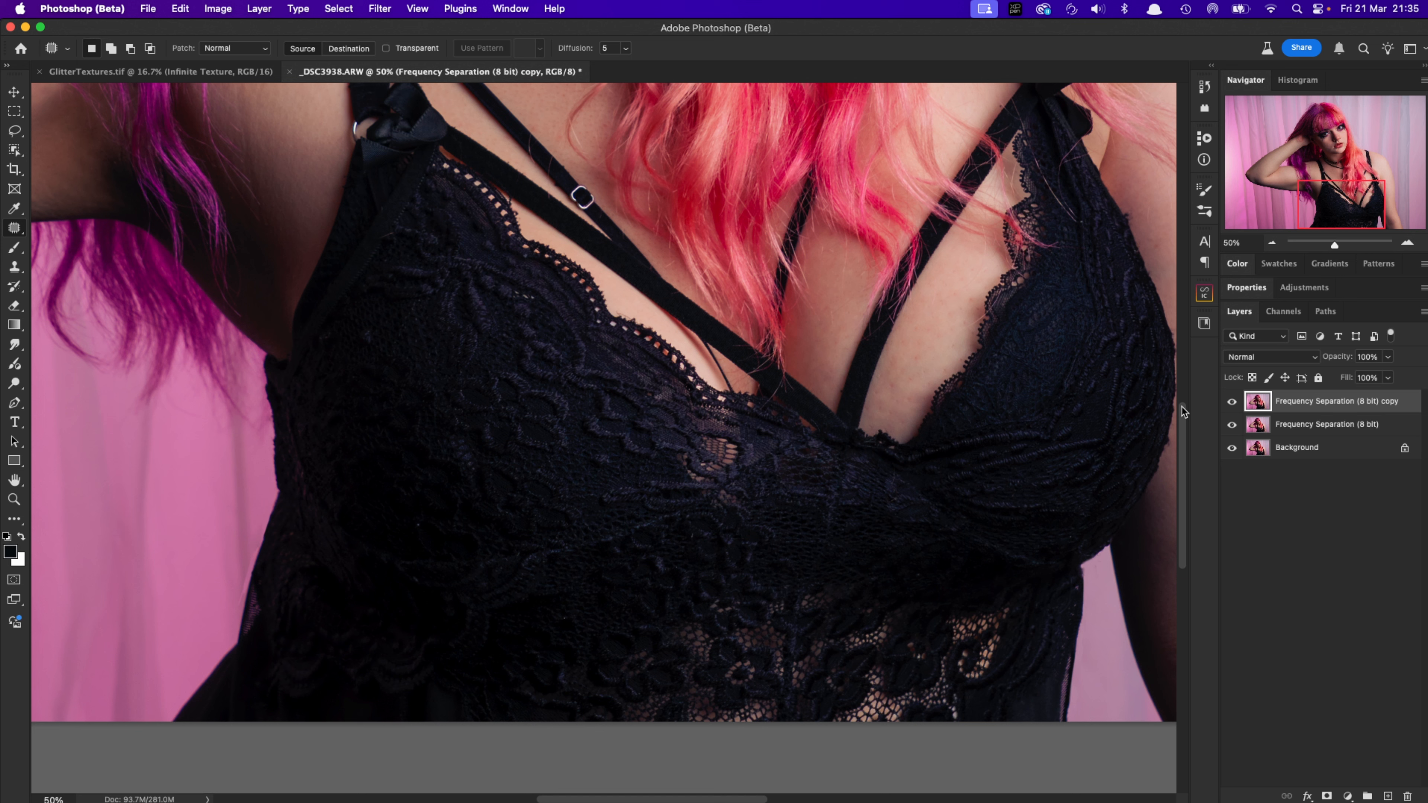
pyautogui.press('shift+super+x')
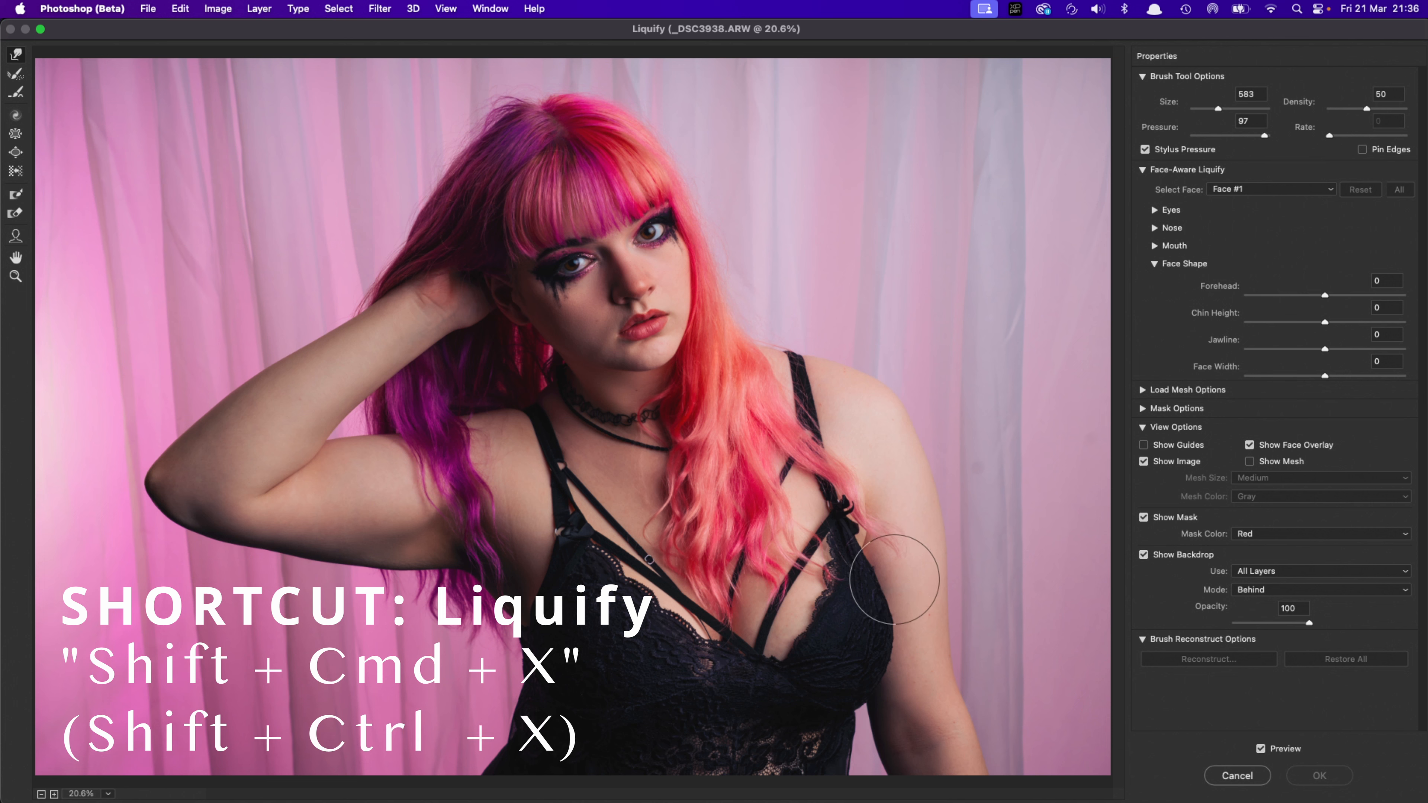
pyautogui.moveTo(950, 573); pyautogui.dragTo(911, 593)
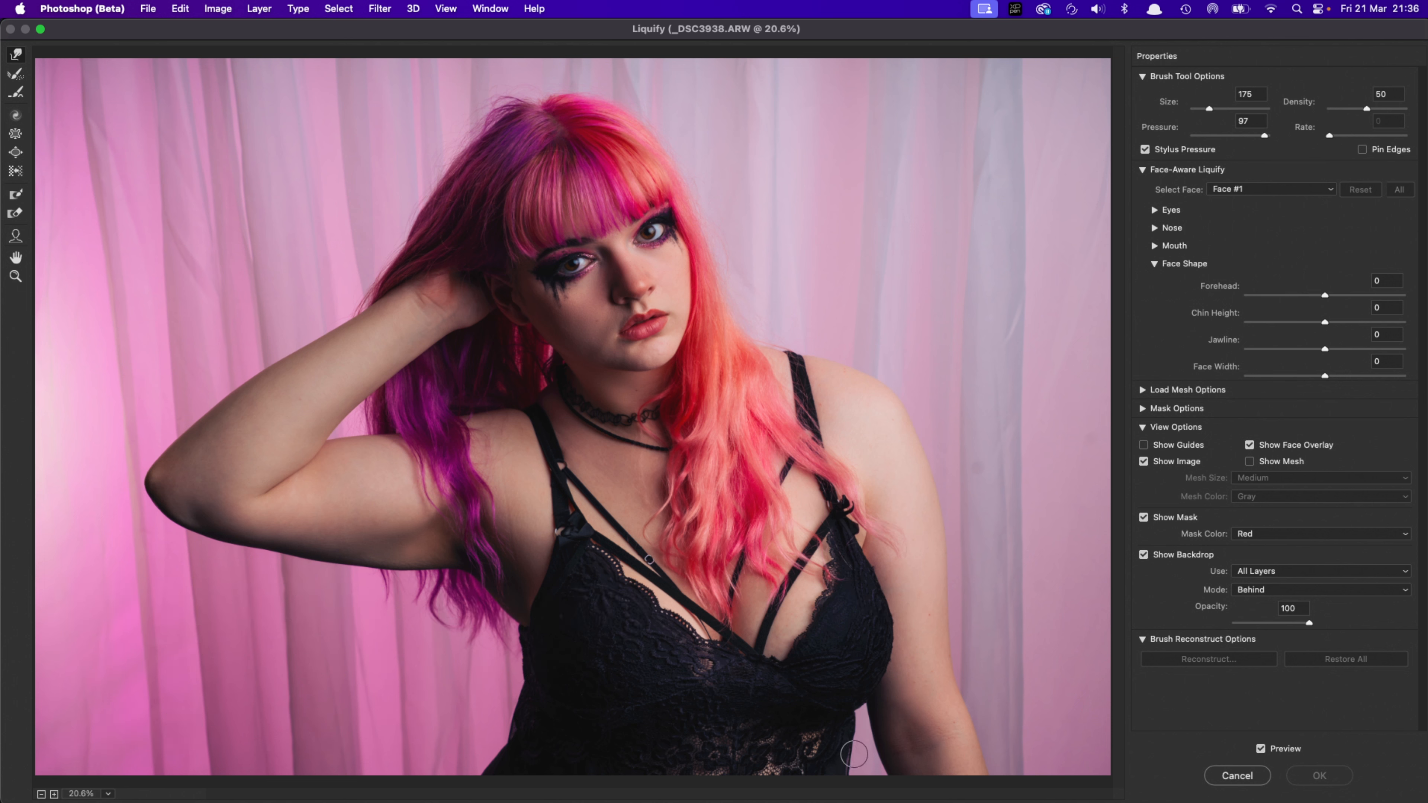
pyautogui.moveTo(856, 760); pyautogui.dragTo(854, 726)
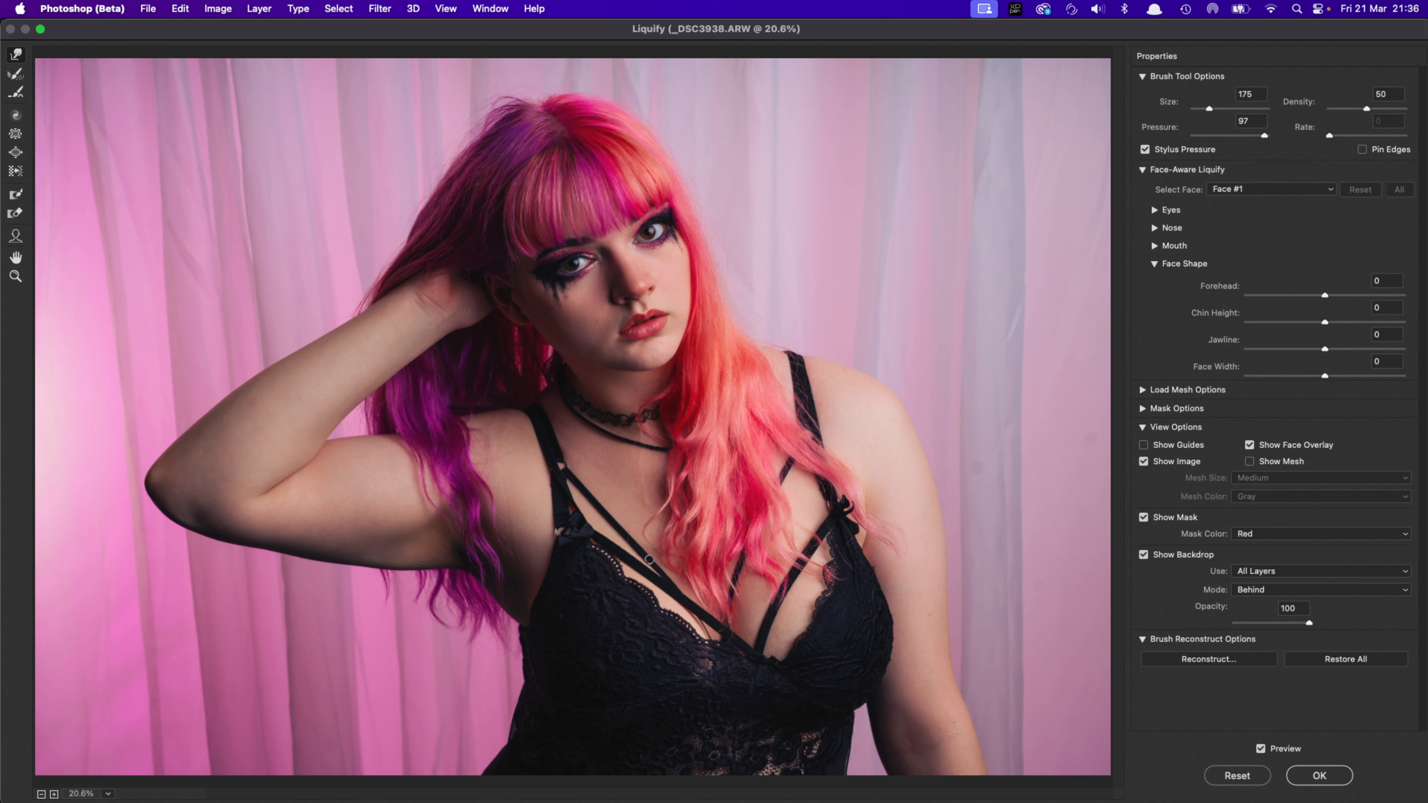
pyautogui.moveTo(868, 707); pyautogui.dragTo(880, 707)
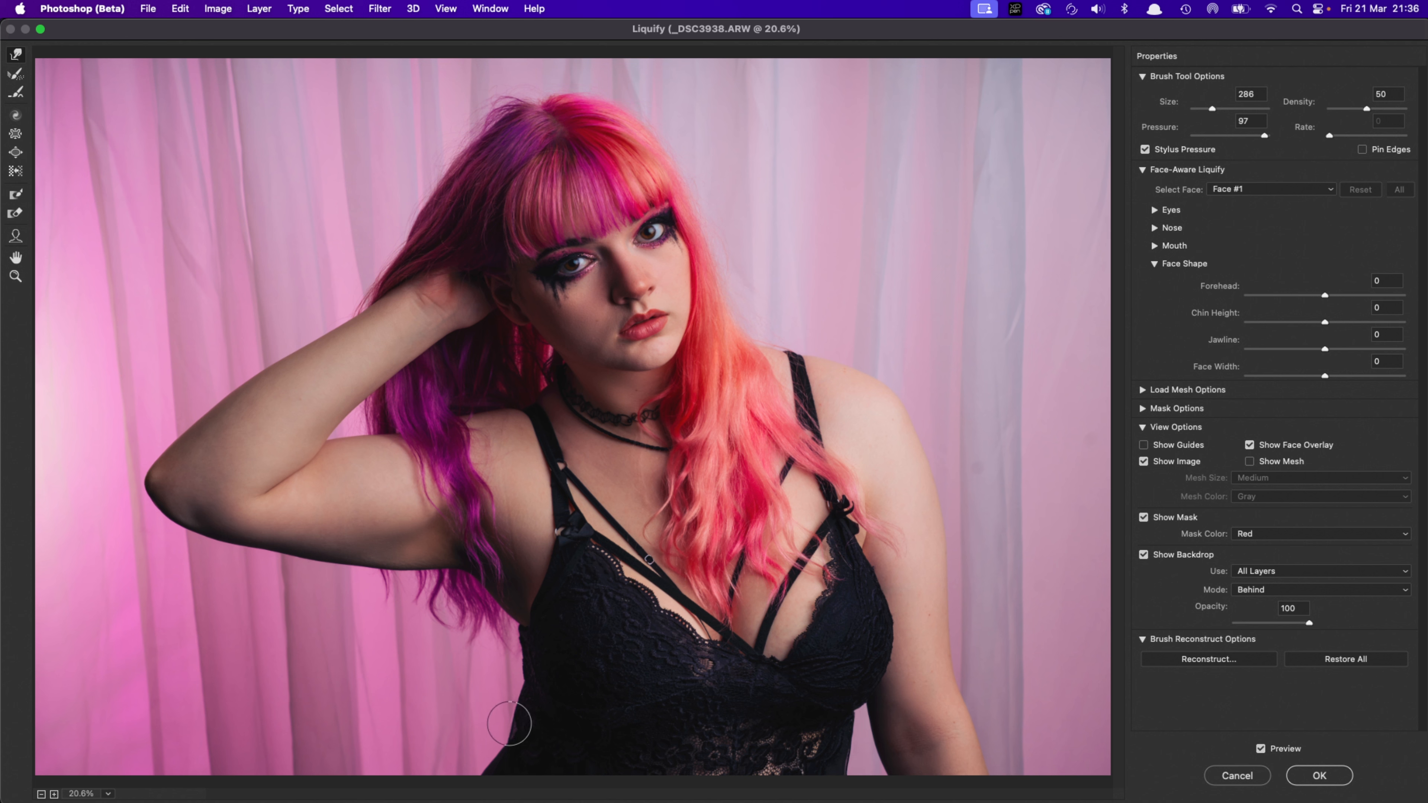
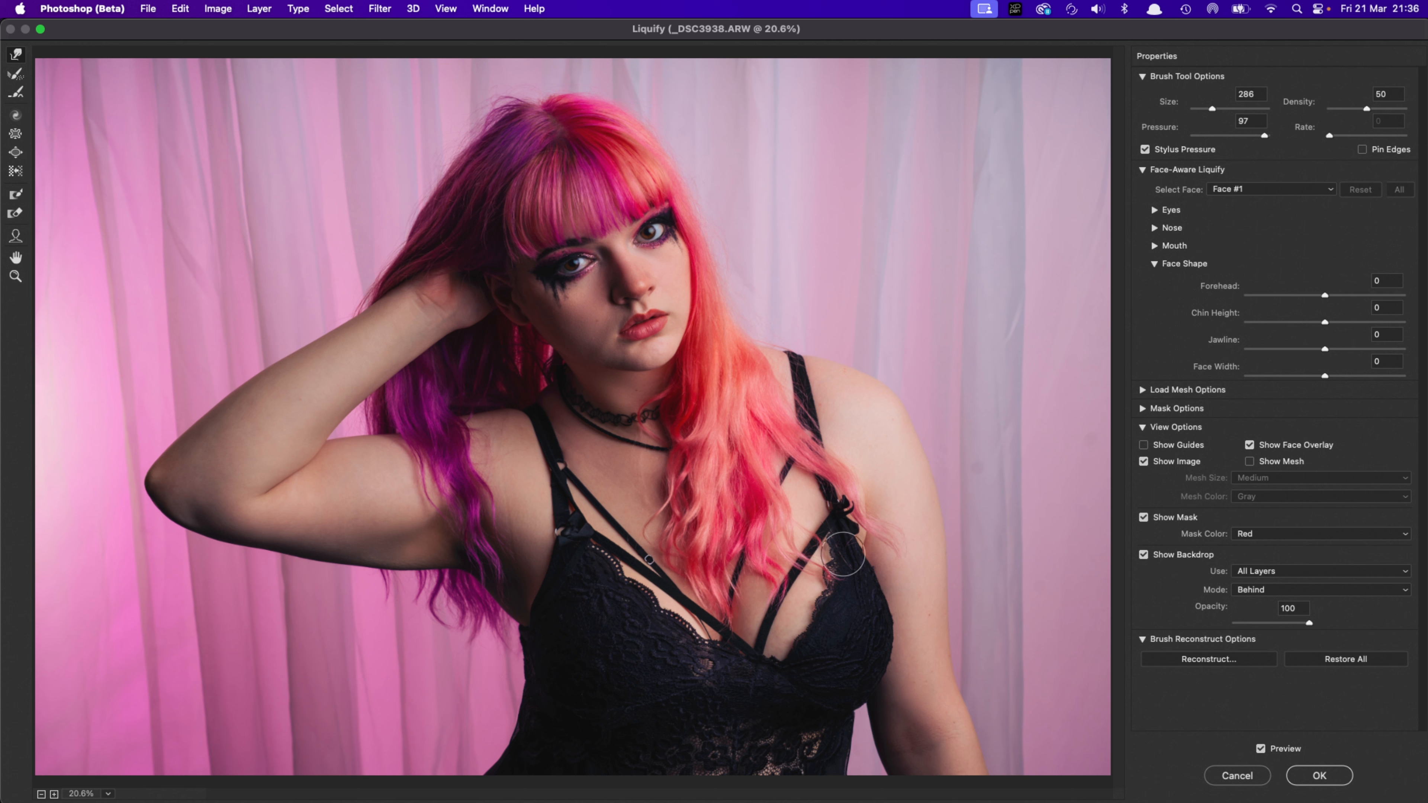
# Refine the underside of the raised arm in Liquify with brush sizes 692 and 464, and apply the warp
pyautogui.moveTo(493, 527); pyautogui.dragTo(542, 520)
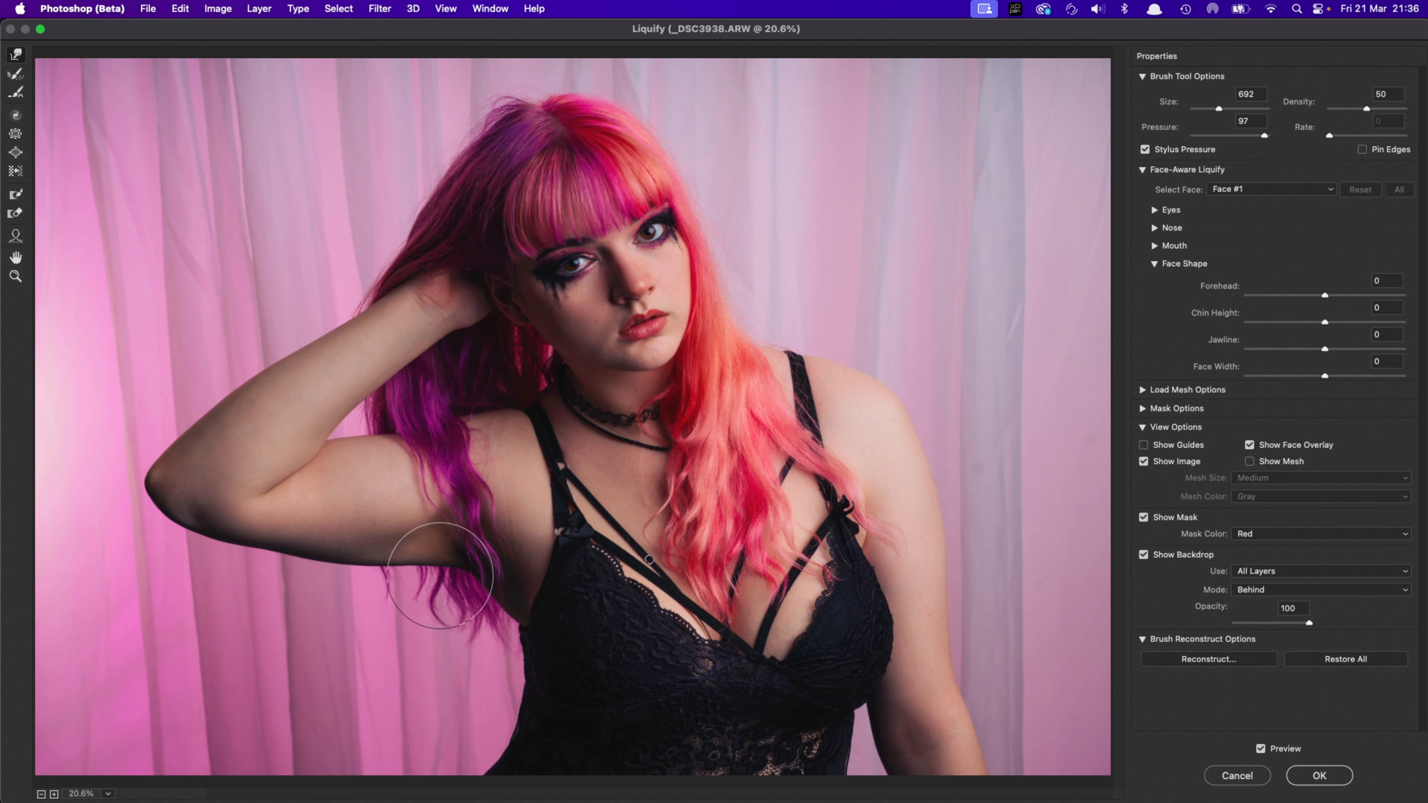
pyautogui.moveTo(400, 609); pyautogui.dragTo(377, 618)
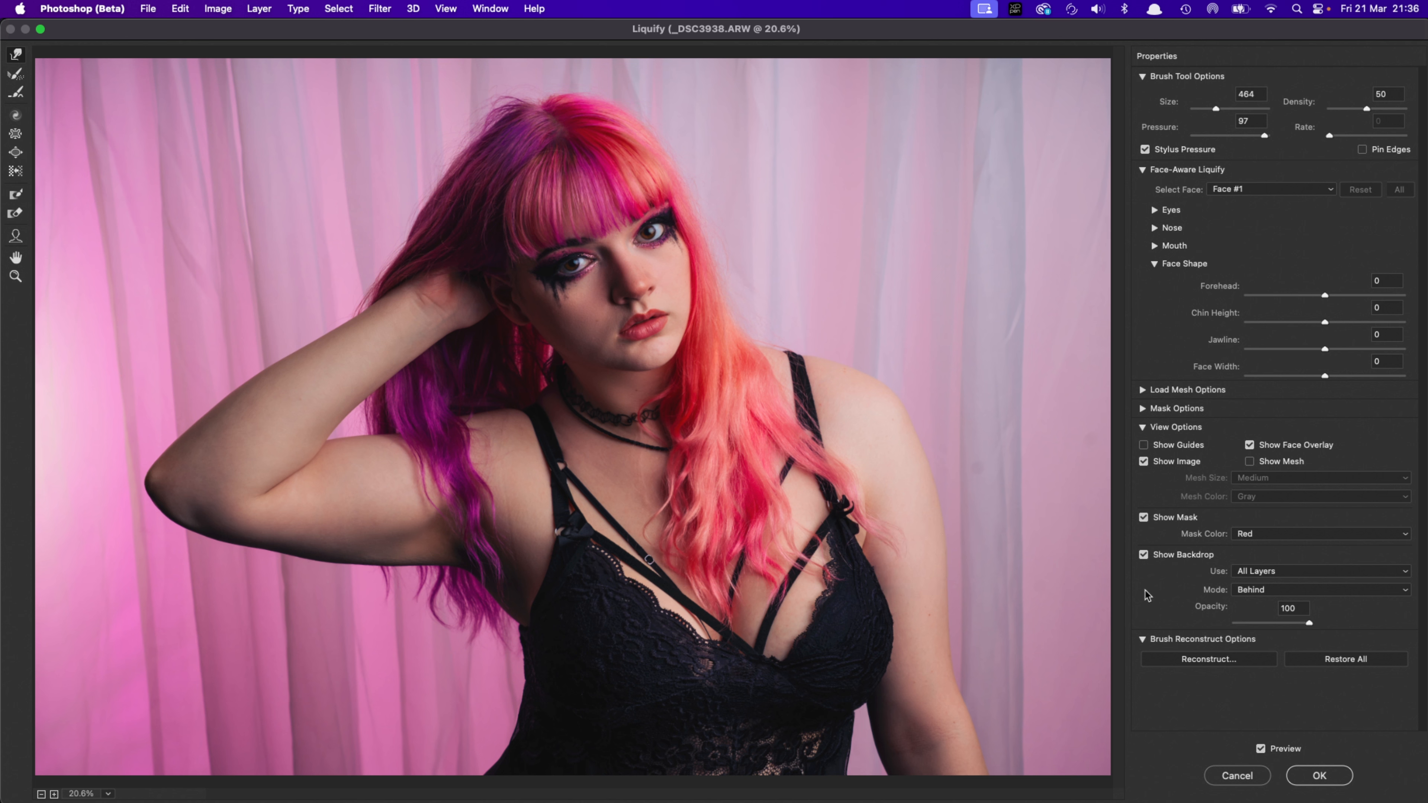
pyautogui.click(1330, 776)
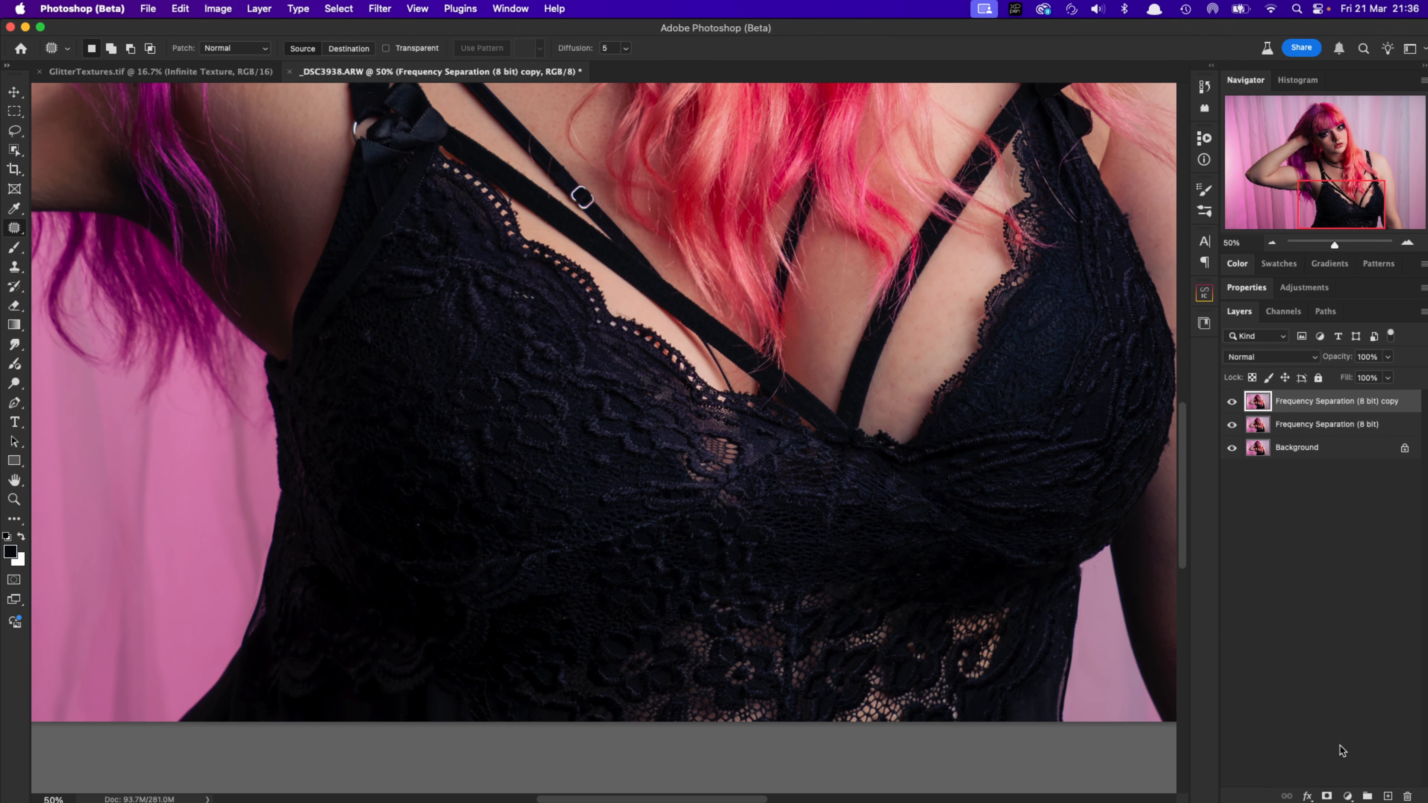
# Patch the faint mark on the curtain beside the lowered arm, on the Frequency Separation (8 bit) copy layer
pyautogui.click(1272, 243)
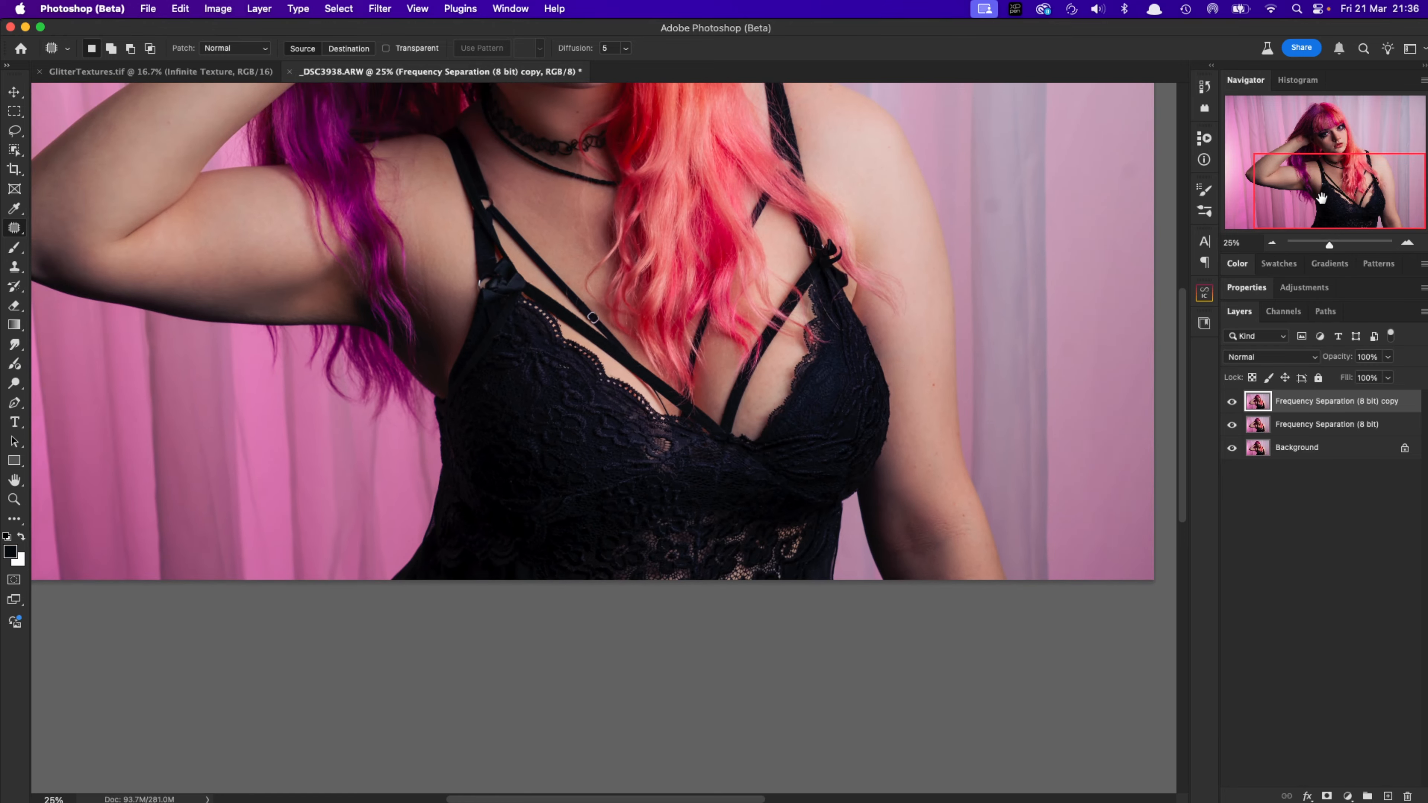
pyautogui.moveTo(1321, 199); pyautogui.dragTo(1316, 155)
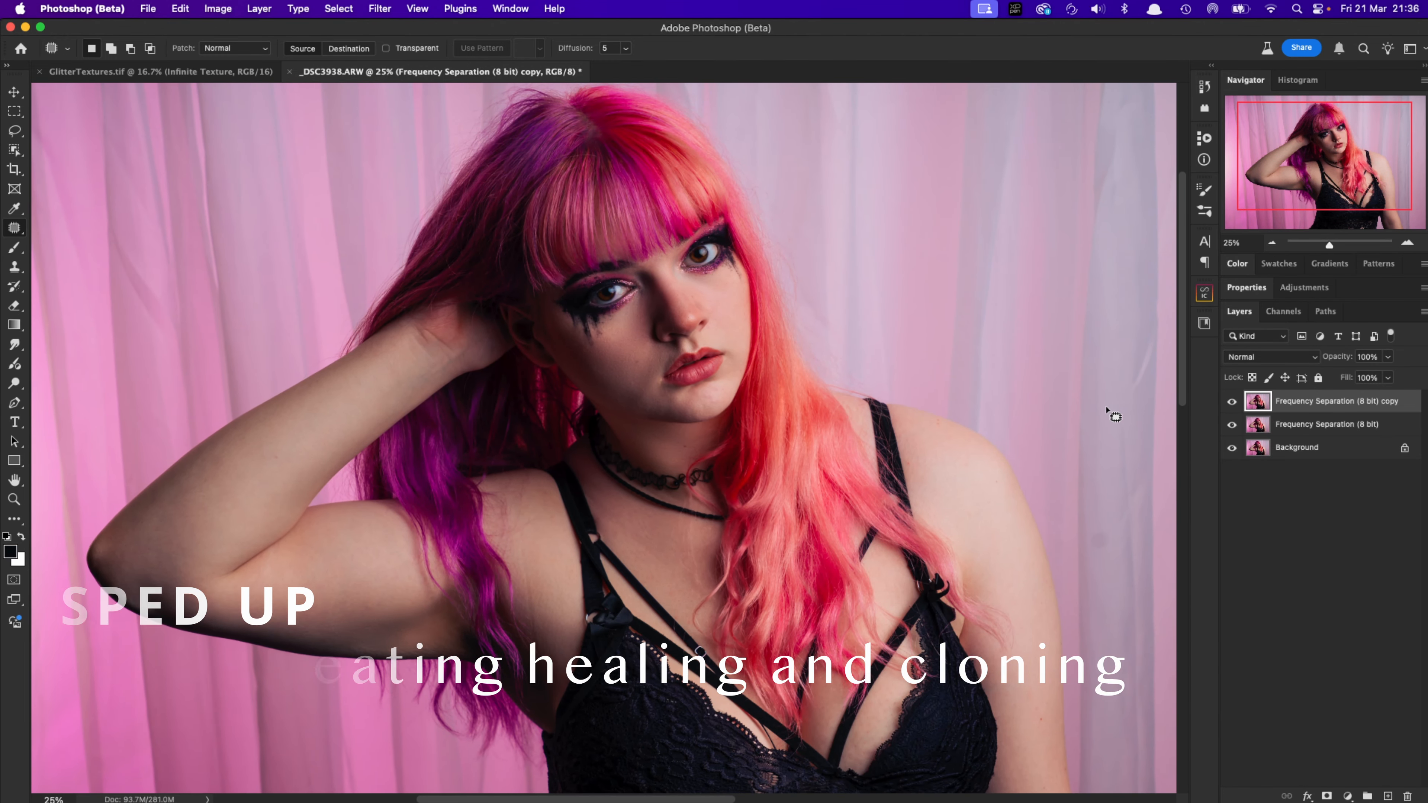
pyautogui.moveTo(1110, 411); pyautogui.dragTo(957, 372)
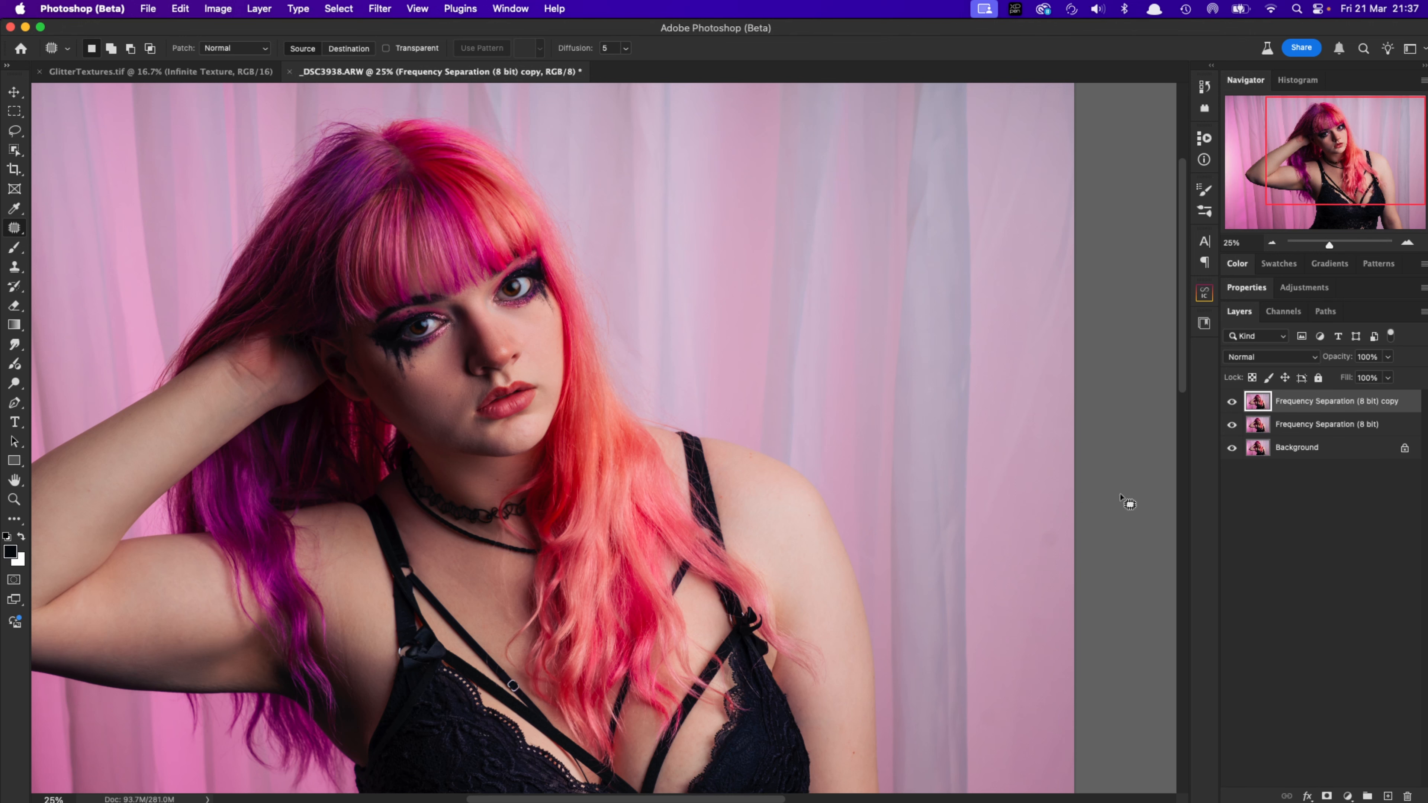
pyautogui.moveTo(957, 583); pyautogui.dragTo(998, 452)
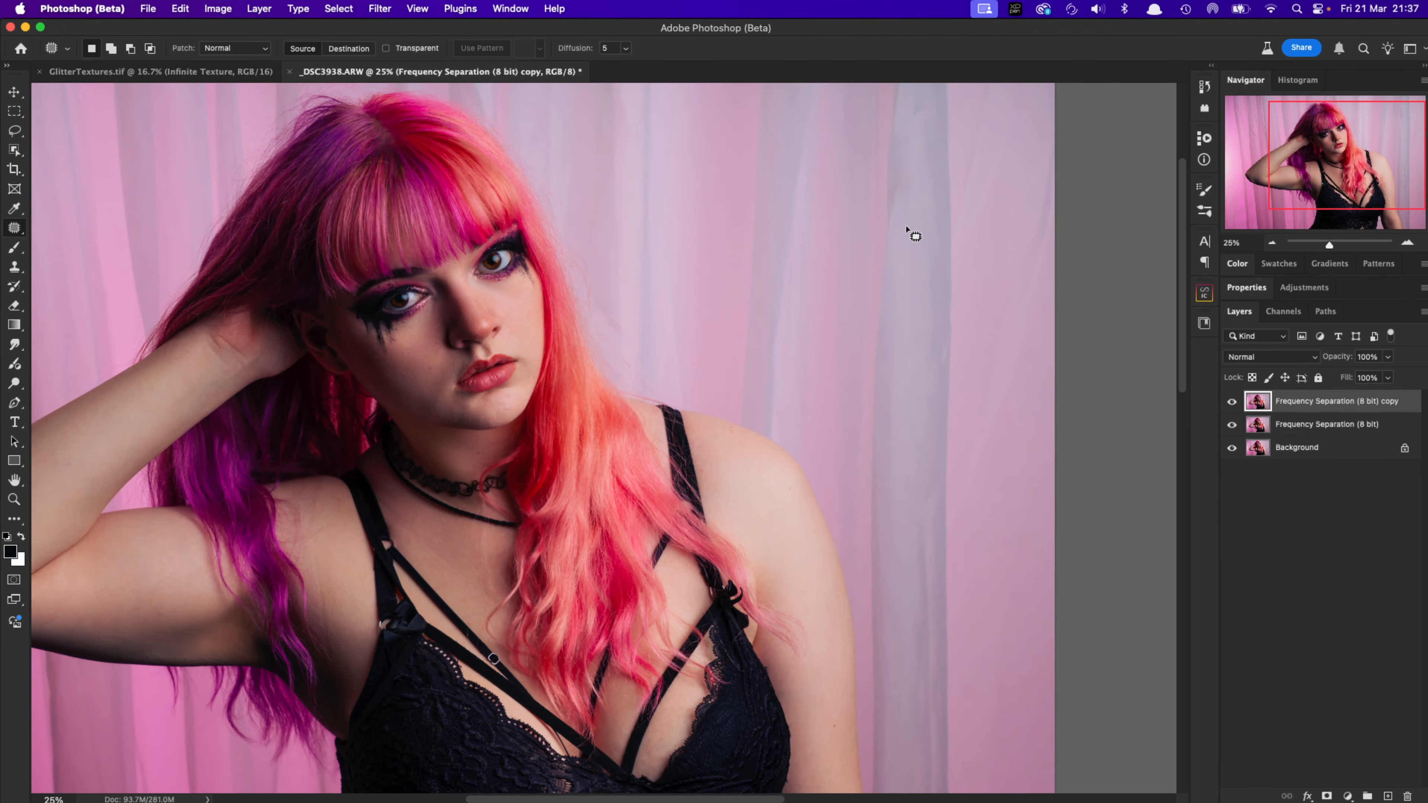
# Patch the creases in the pink curtain above the raised elbow one by one, deselecting after each repair
pyautogui.scroll(5, 915, 295)
pyautogui.scroll(-5, 392, 245)
pyautogui.hscroll(-10, 392, 246)
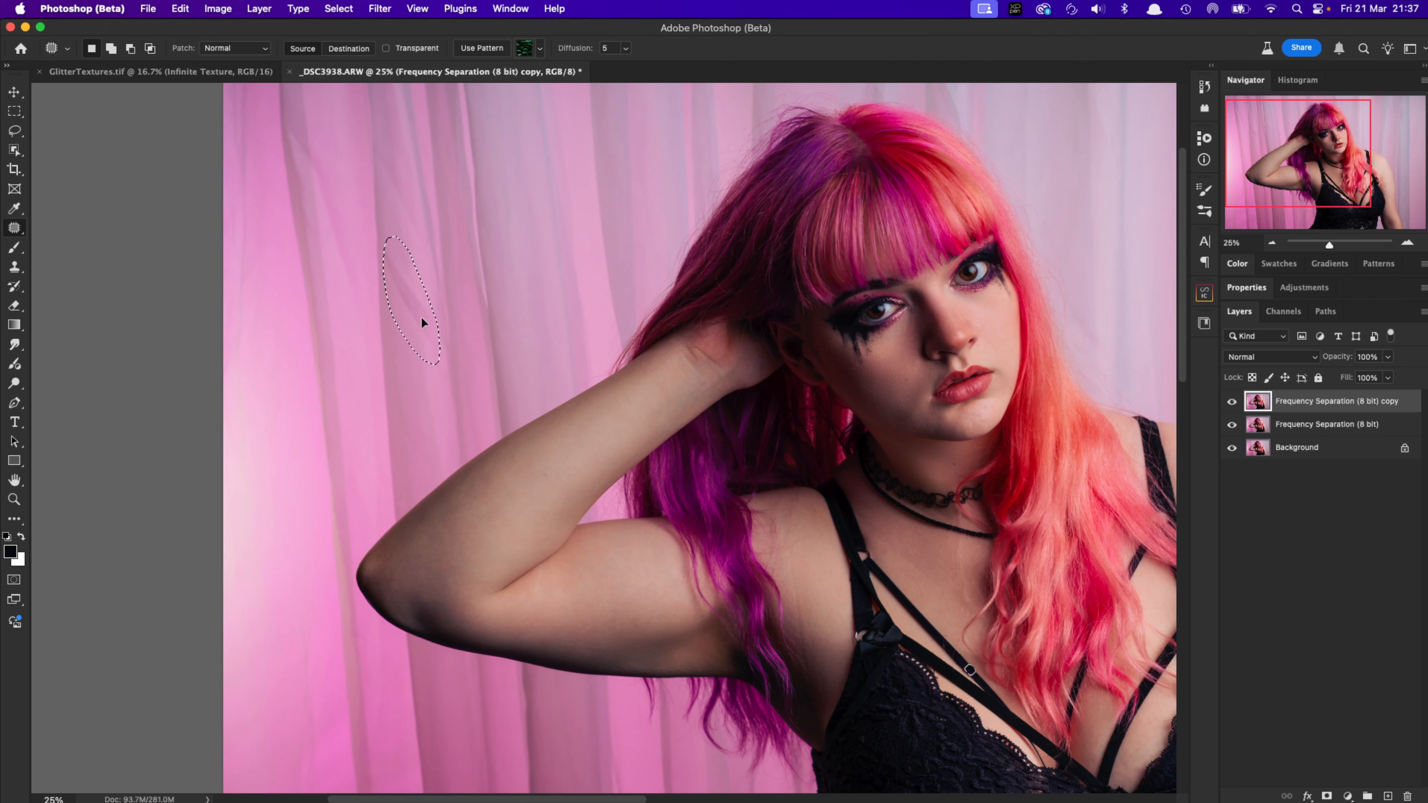
pyautogui.moveTo(382, 146); pyautogui.dragTo(388, 152)
pyautogui.moveTo(397, 191); pyautogui.dragTo(408, 257)
pyautogui.press('super+d')
pyautogui.moveTo(318, 158); pyautogui.dragTo(357, 225)
pyautogui.press('super+d')
pyautogui.moveTo(290, 121); pyautogui.dragTo(294, 125)
pyautogui.moveTo(298, 152); pyautogui.dragTo(312, 195)
pyautogui.press('super+d')
pyautogui.scroll(-6, 691, 520)
pyautogui.scroll(7, 871, 517)
pyautogui.hscroll(7, 871, 518)
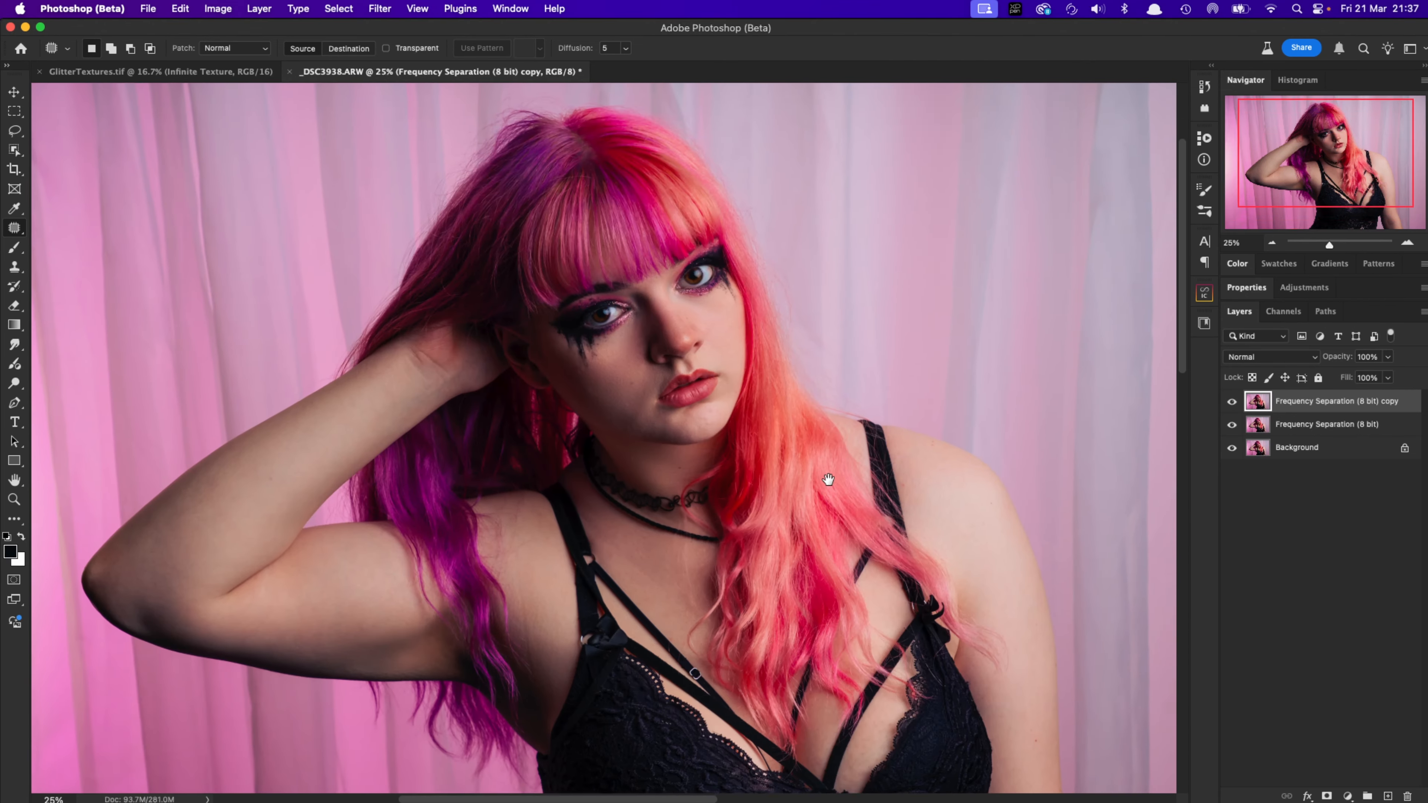
# Patch the light line on the chest below the choker, deselect, and sample nearby skin with the Clone Stamp
pyautogui.press('super+plus')
pyautogui.press('super+plus')
pyautogui.moveTo(732, 672); pyautogui.dragTo(726, 359)
pyautogui.moveTo(719, 403); pyautogui.dragTo(667, 410)
pyautogui.press('super+d')
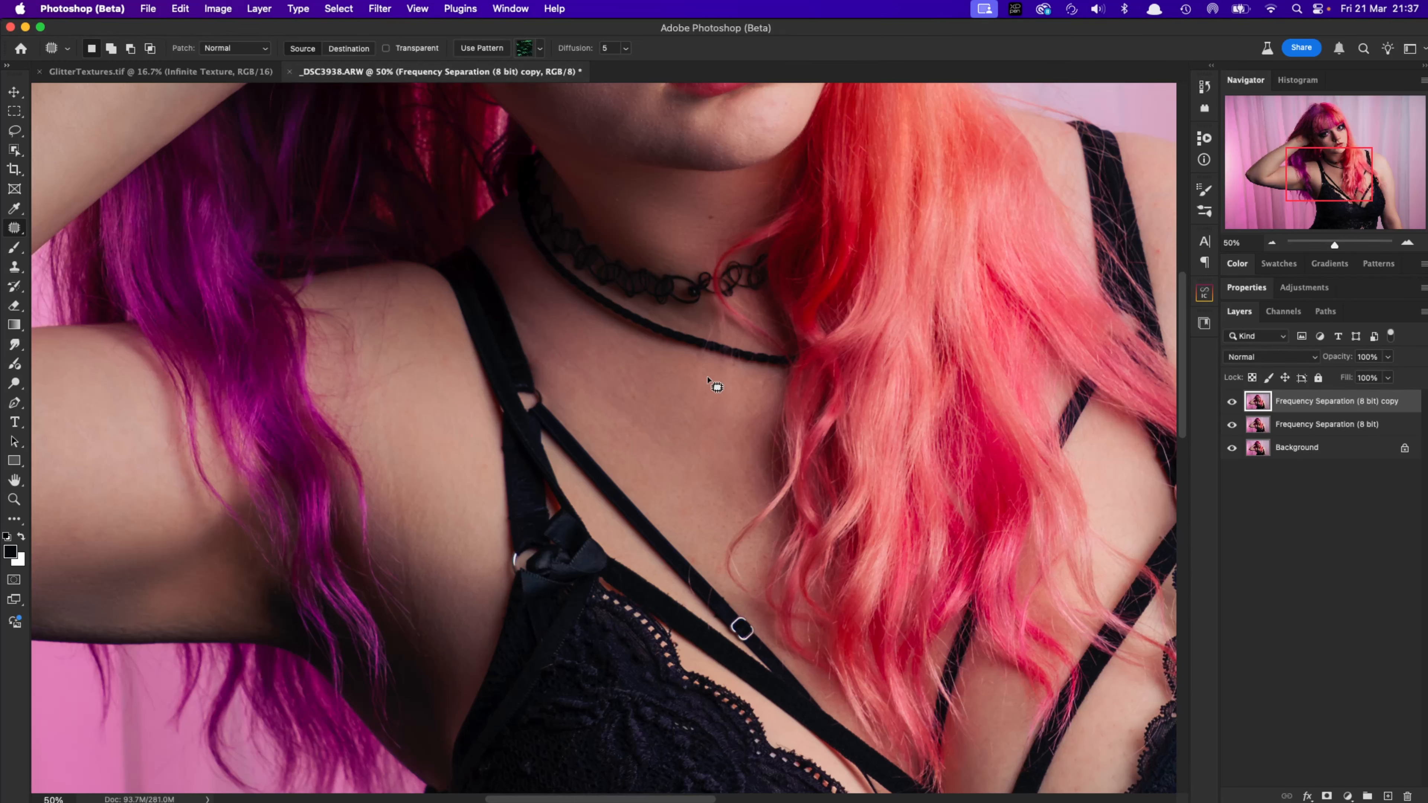
pyautogui.press('s')
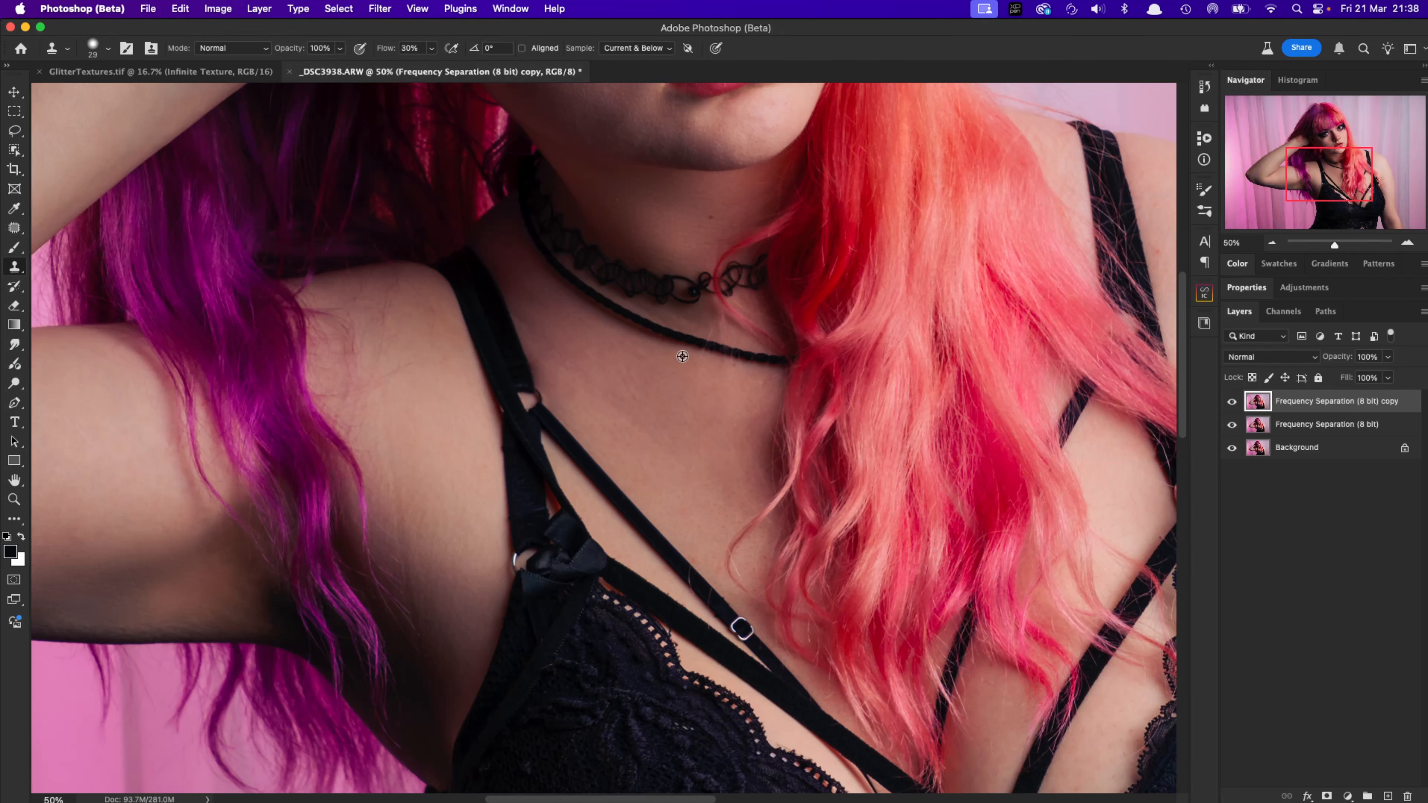
pyautogui.keyDown('alt'); pyautogui.click(682, 357); pyautogui.keyUp('alt')
# Merge the Frequency Separation (8 bit) copy layer down into Frequency Separation (8 bit), keeping the Background separate
pyautogui.moveTo(1335, 197); pyautogui.dragTo(1329, 160)
pyautogui.click(1270, 245)
pyautogui.click(1269, 244)
pyautogui.click(1270, 245)
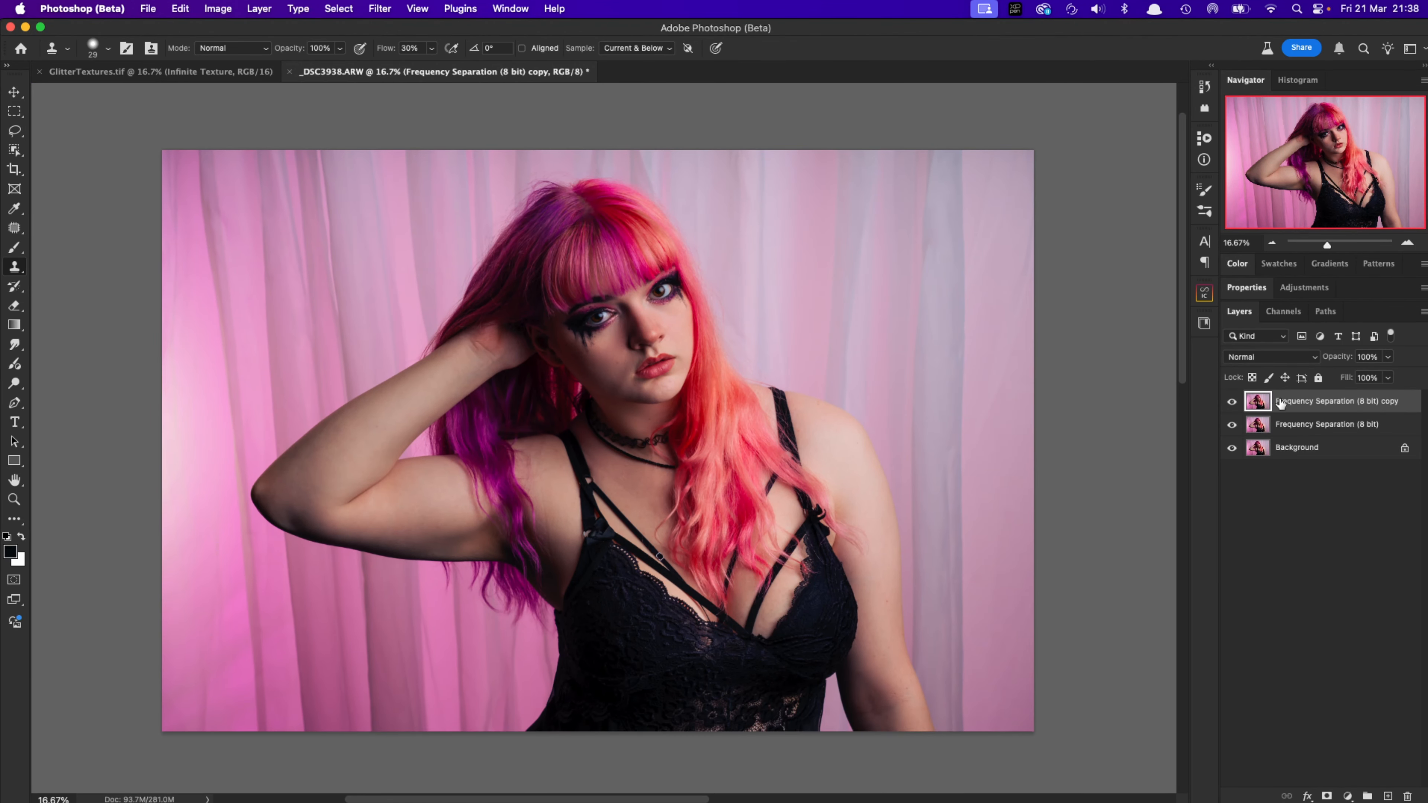
pyautogui.press('super+shift+e')
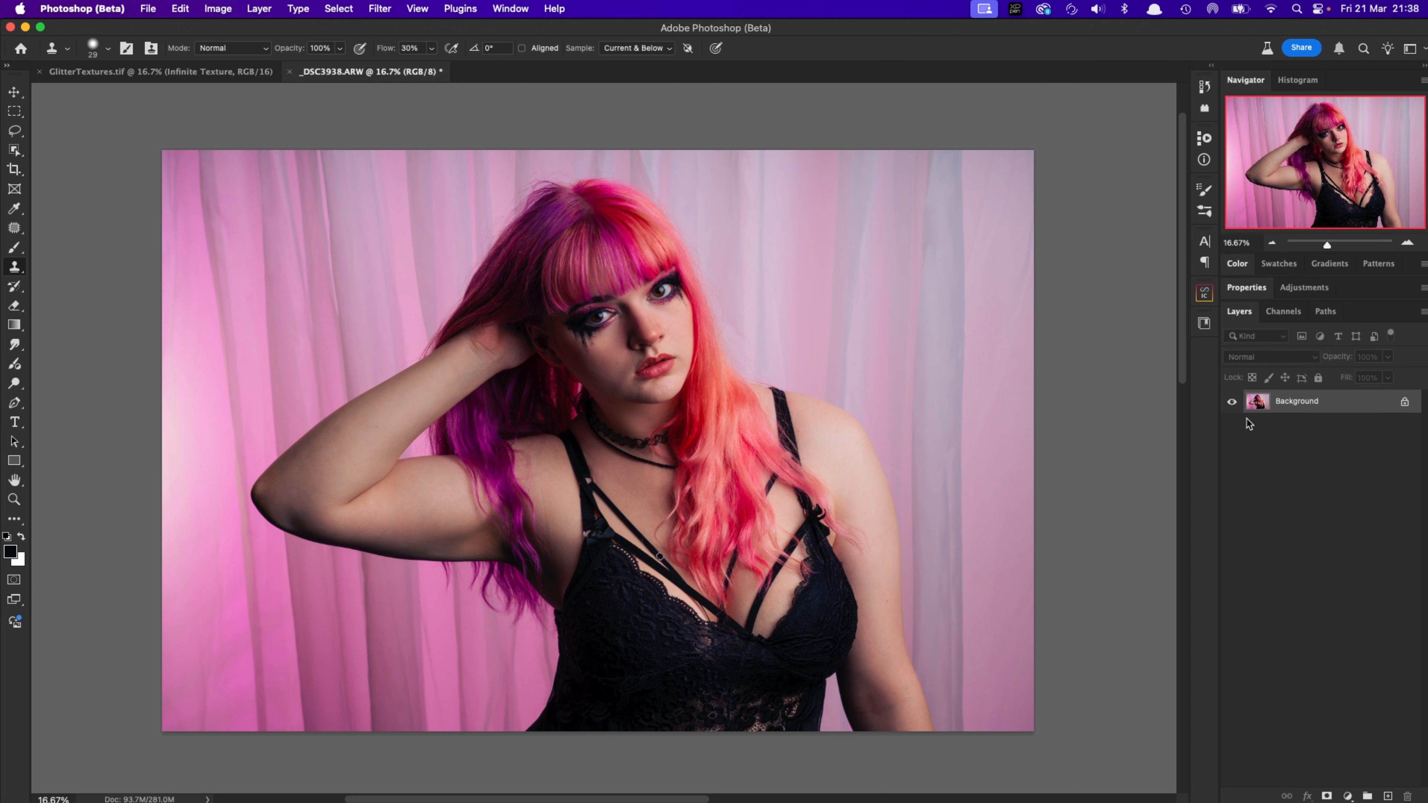
pyautogui.press('super+z')
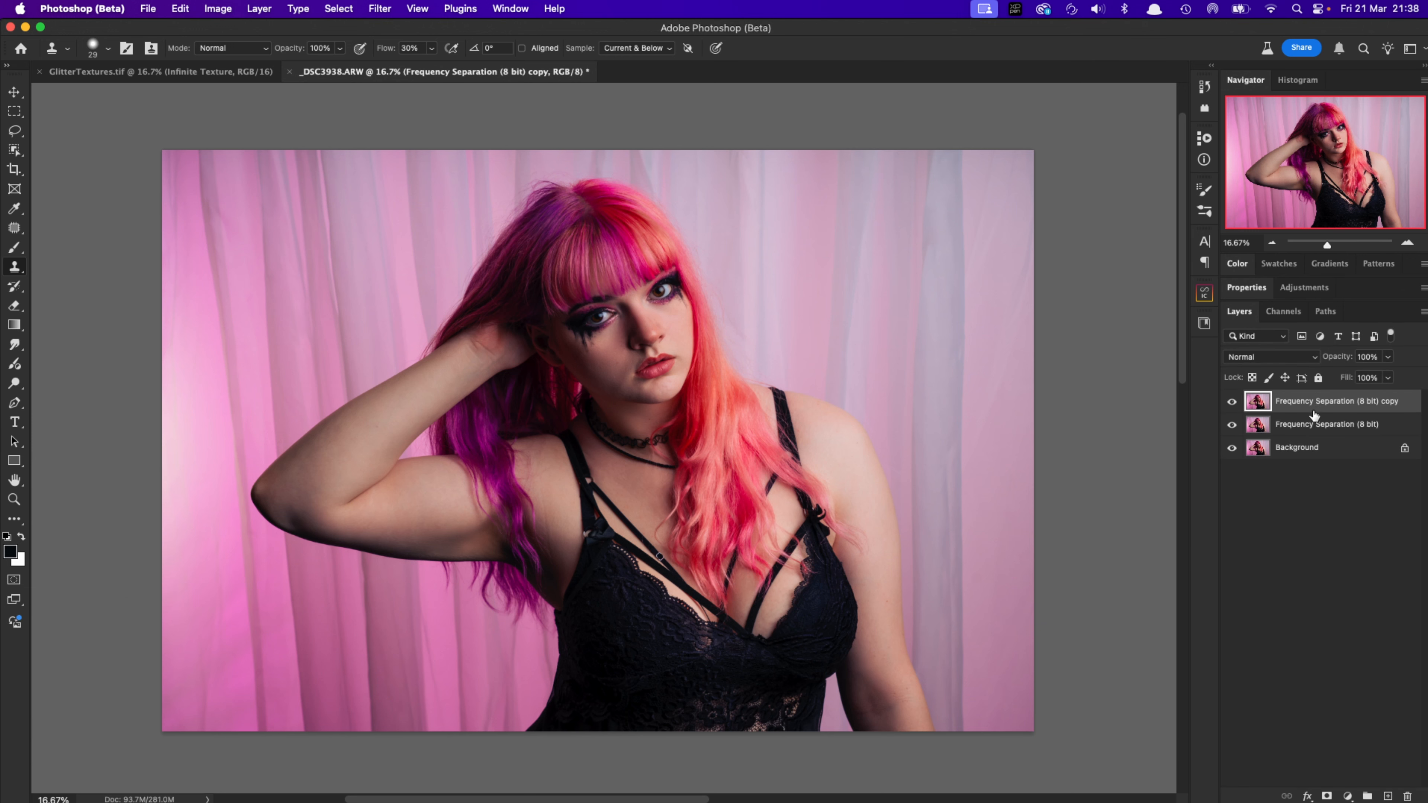
pyautogui.press('super+e')
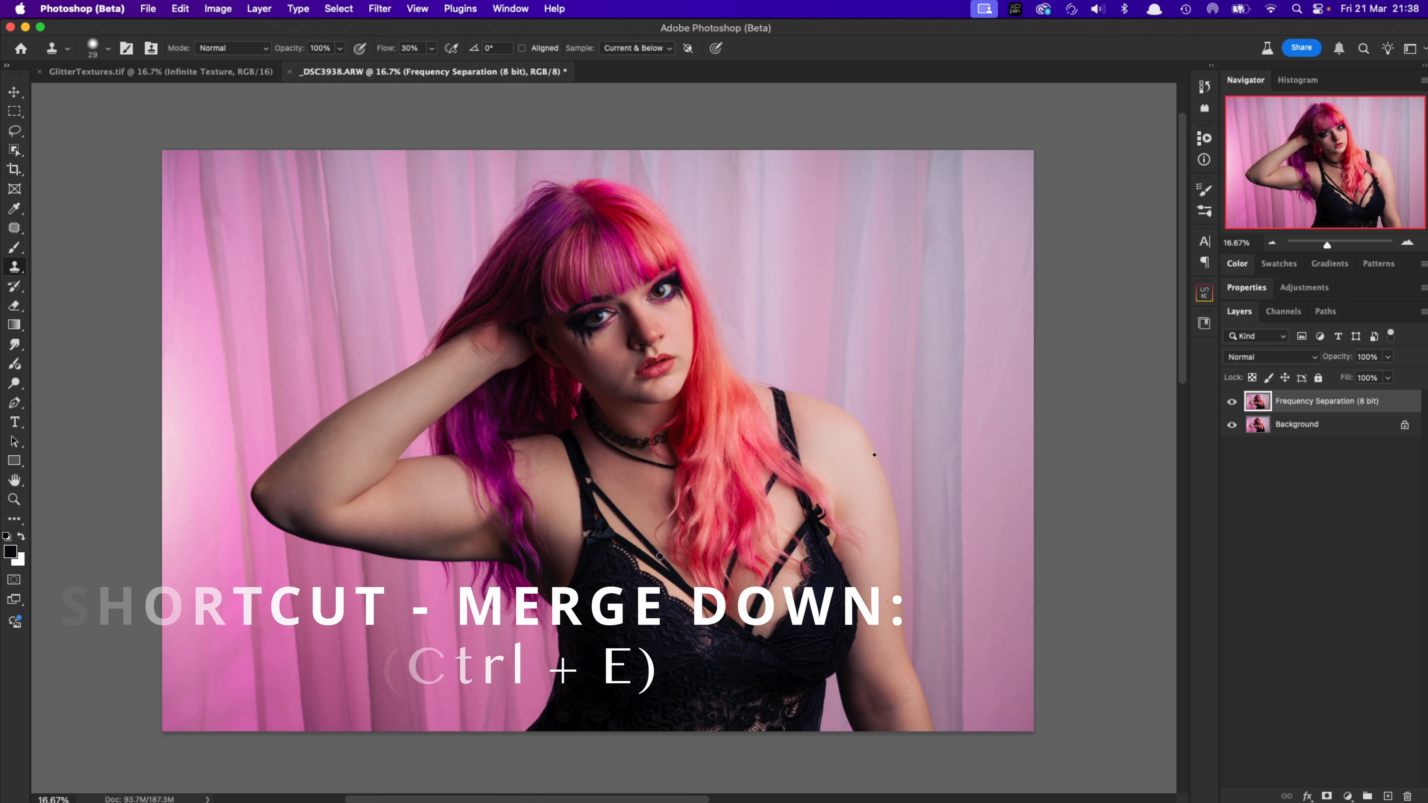
# Try a 4:5 crop around the portrait, shifting the photo slightly within the frame and toggling the shading over the cropped-away area
pyautogui.press('c')
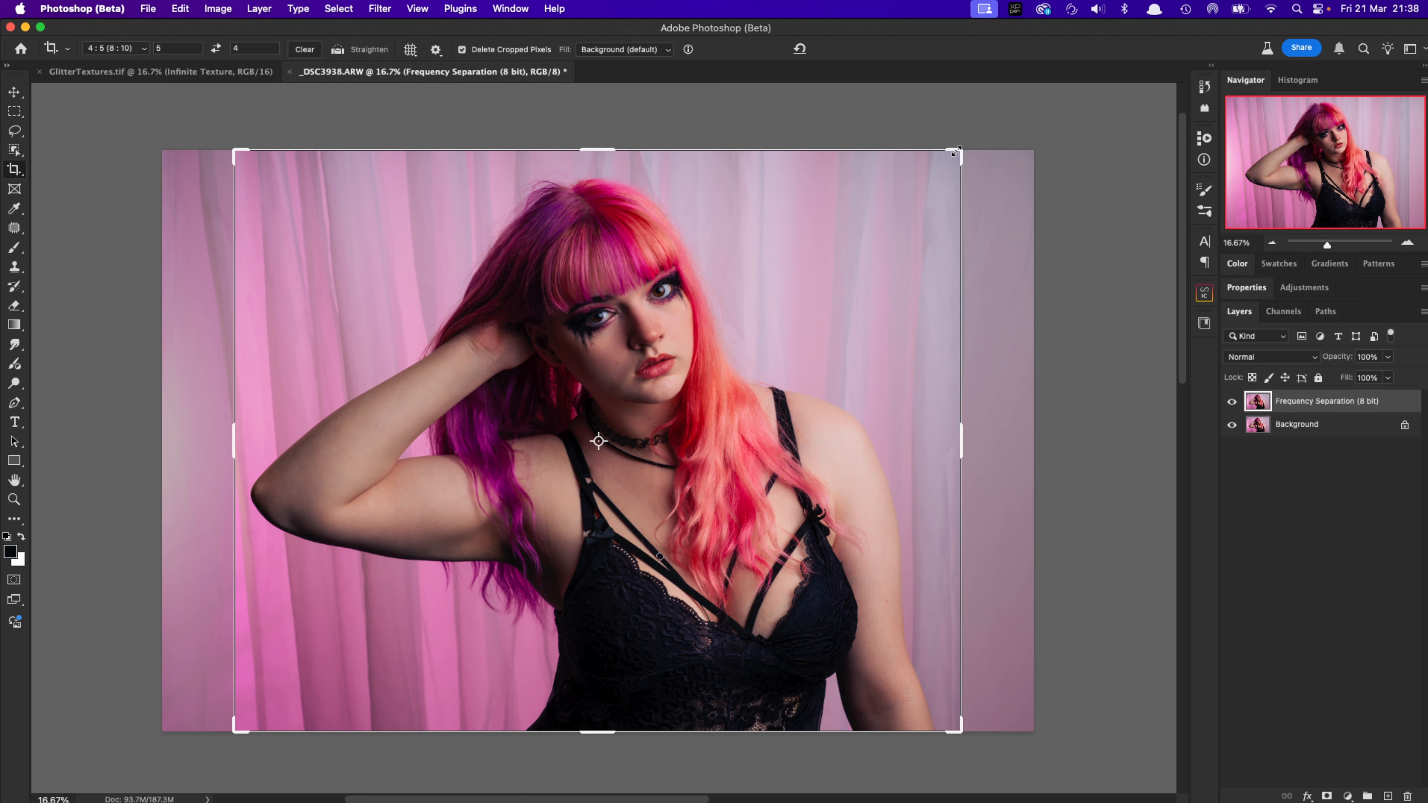
pyautogui.moveTo(957, 151); pyautogui.dragTo(956, 155)
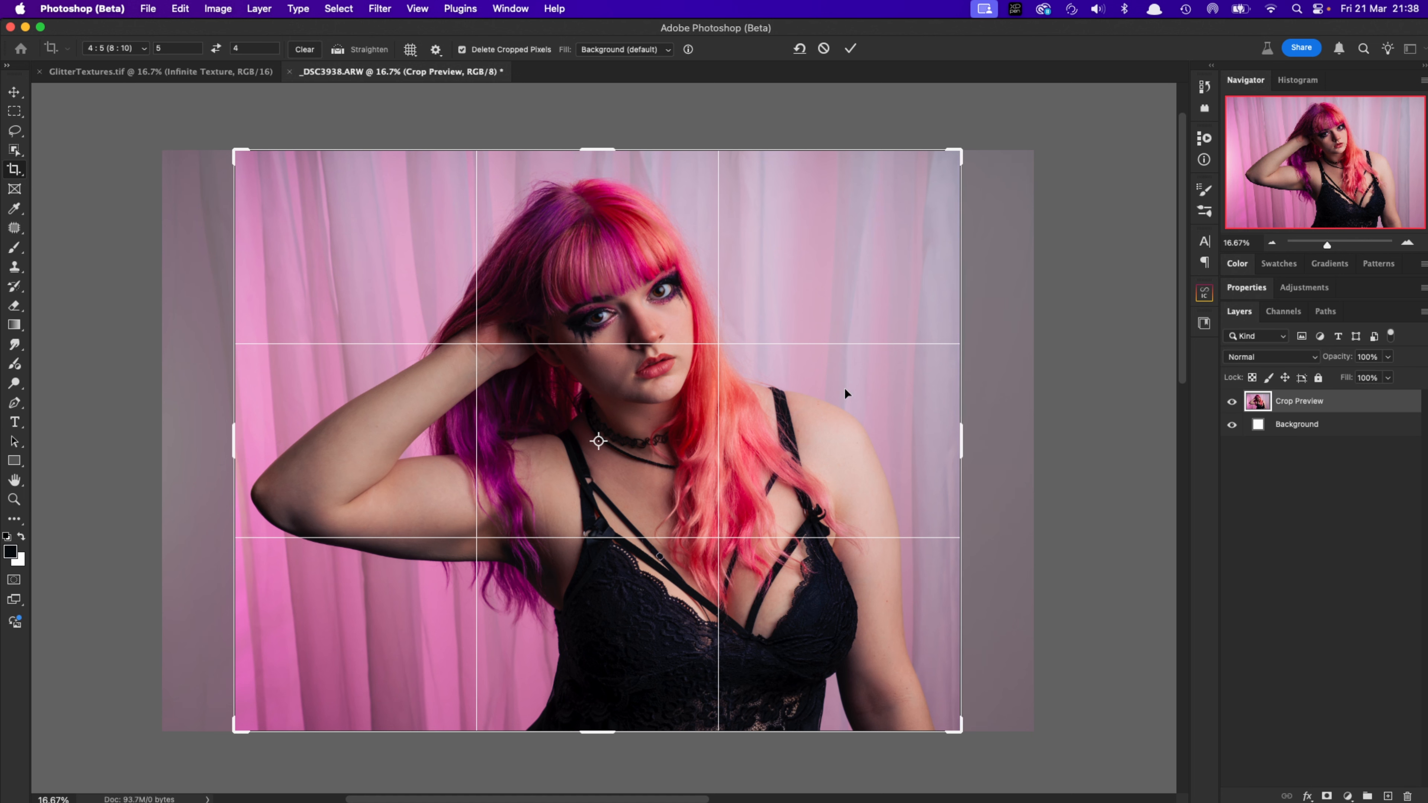
pyautogui.moveTo(863, 446); pyautogui.dragTo(868, 447)
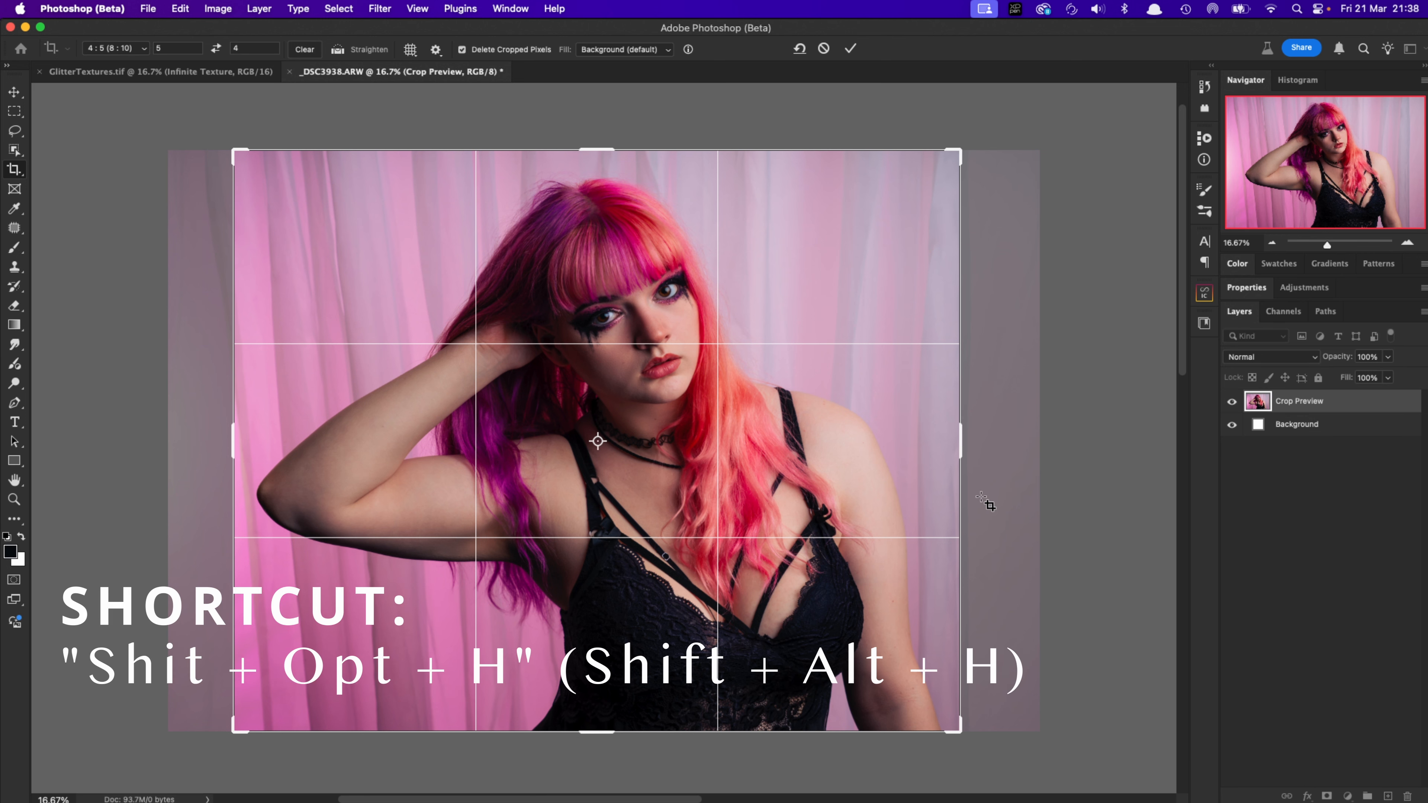
pyautogui.hotkey('shift', 'alt', 'h')
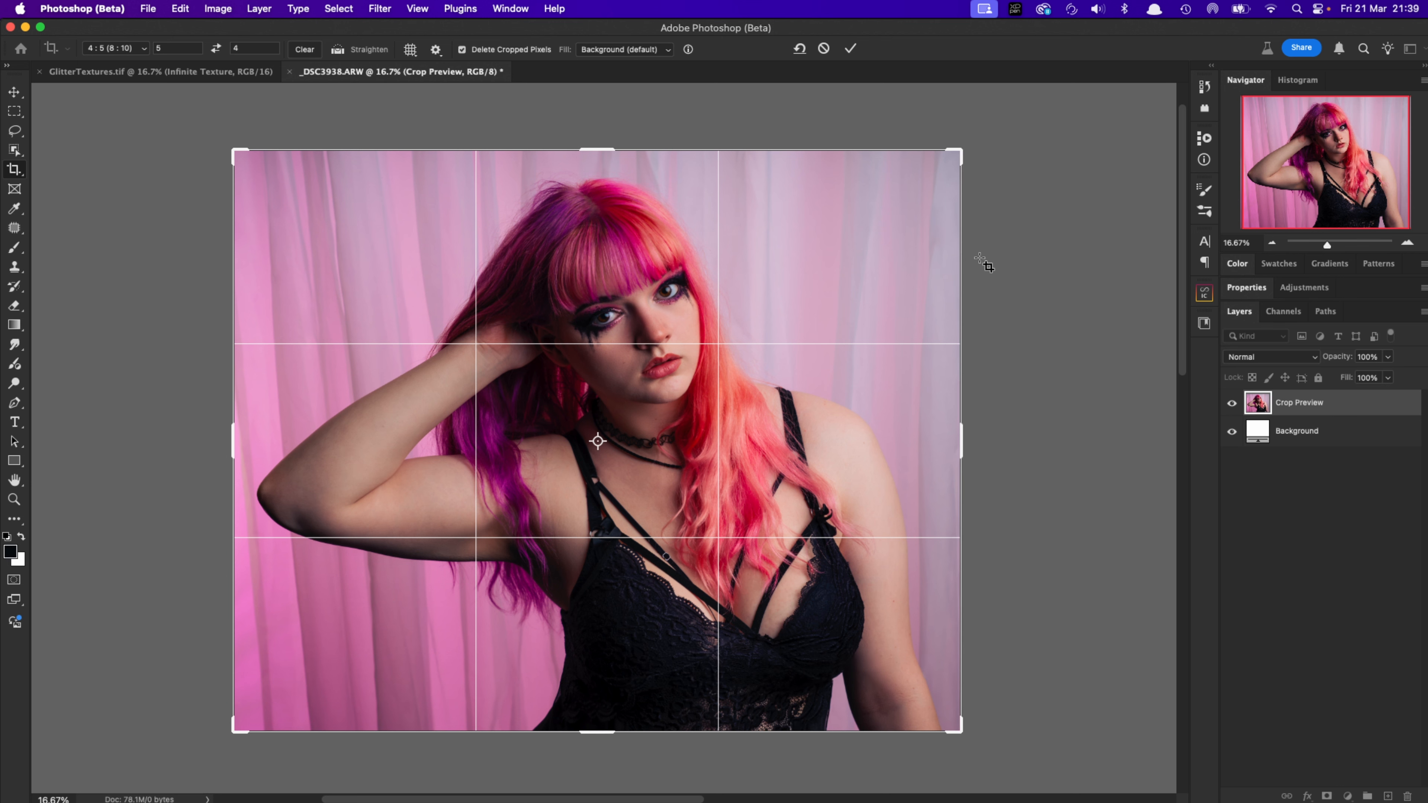
pyautogui.hotkey('shift', 'alt', 'h')
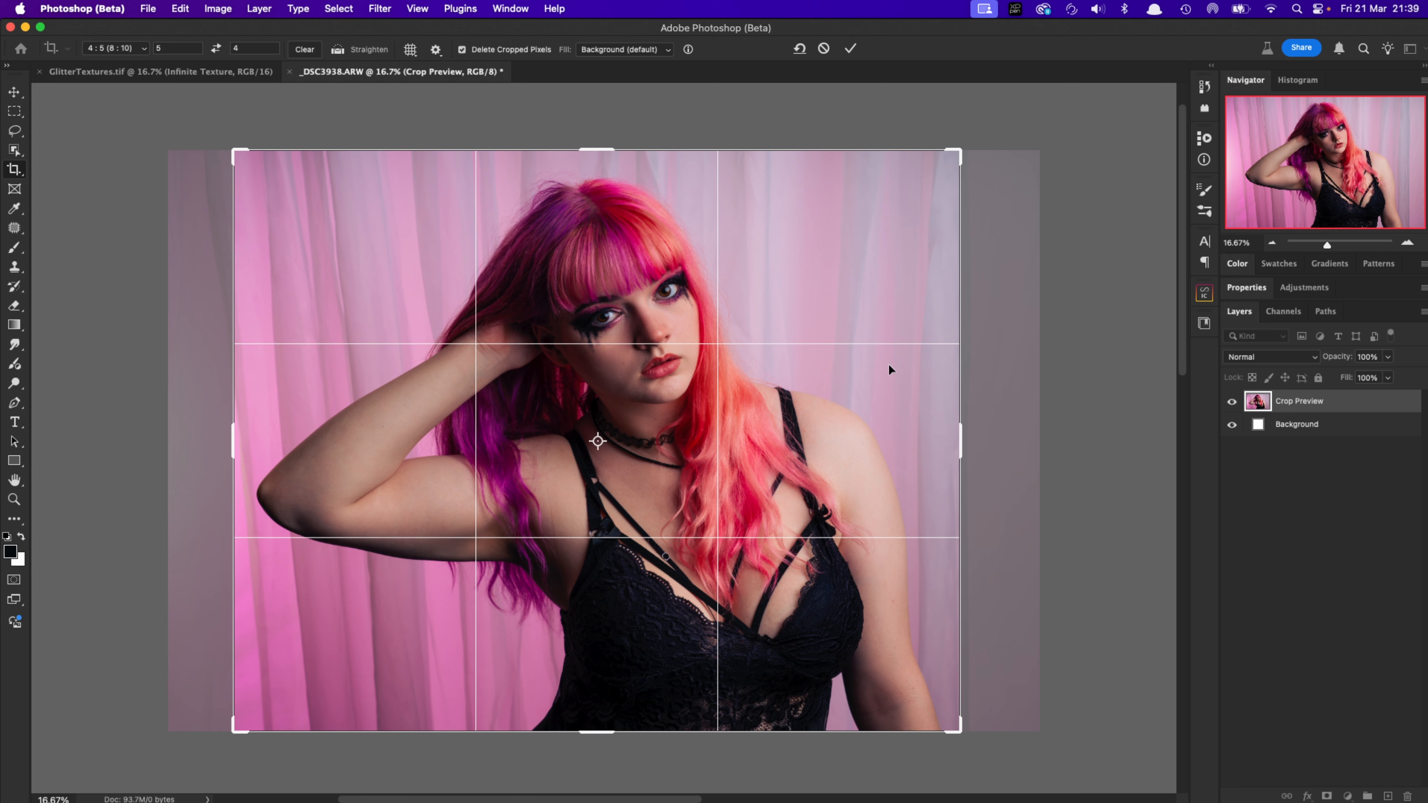
pyautogui.moveTo(598, 443); pyautogui.dragTo(598, 733)
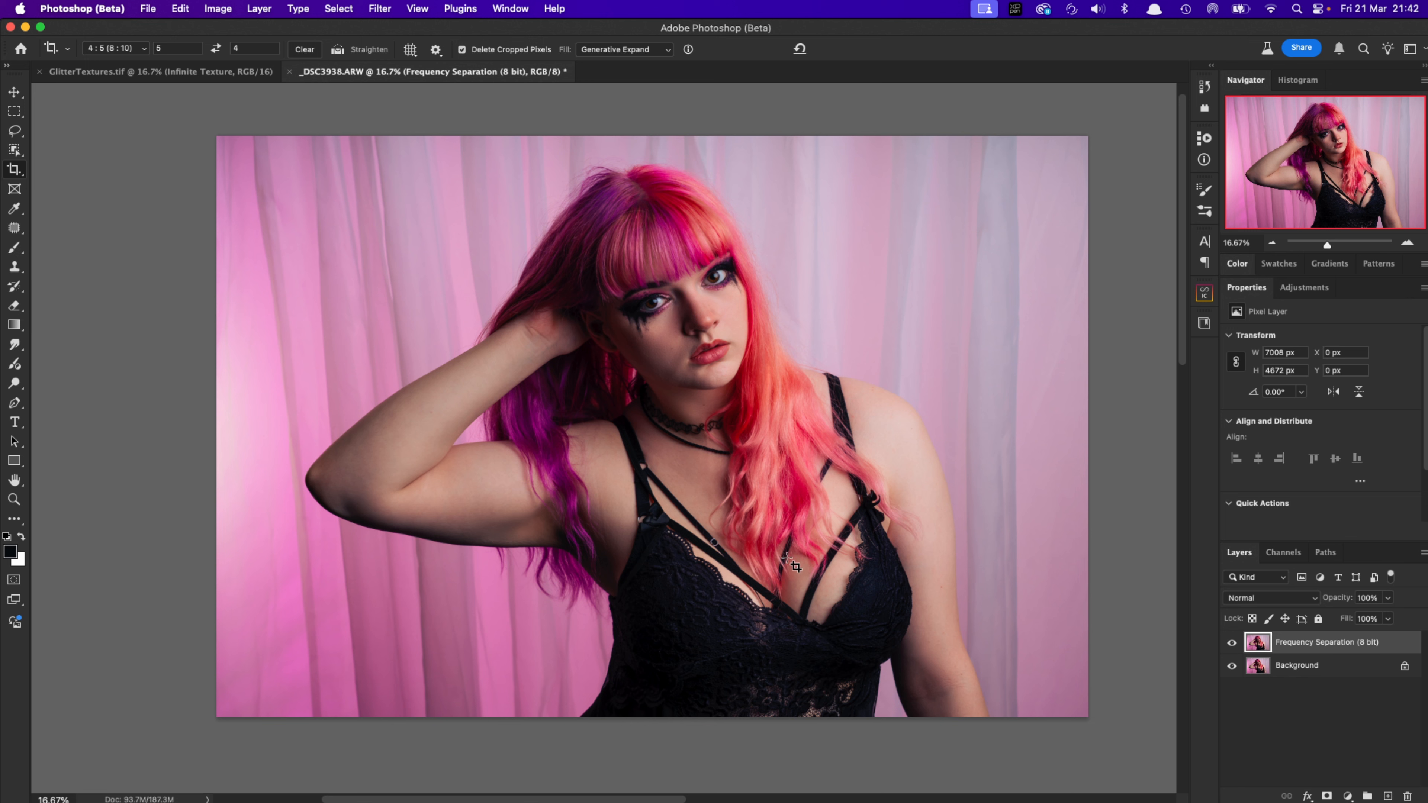
# Bring up a 4:5 crop frame spanning the full height of the portrait, with Background (default) fill
pyautogui.click(788, 558)
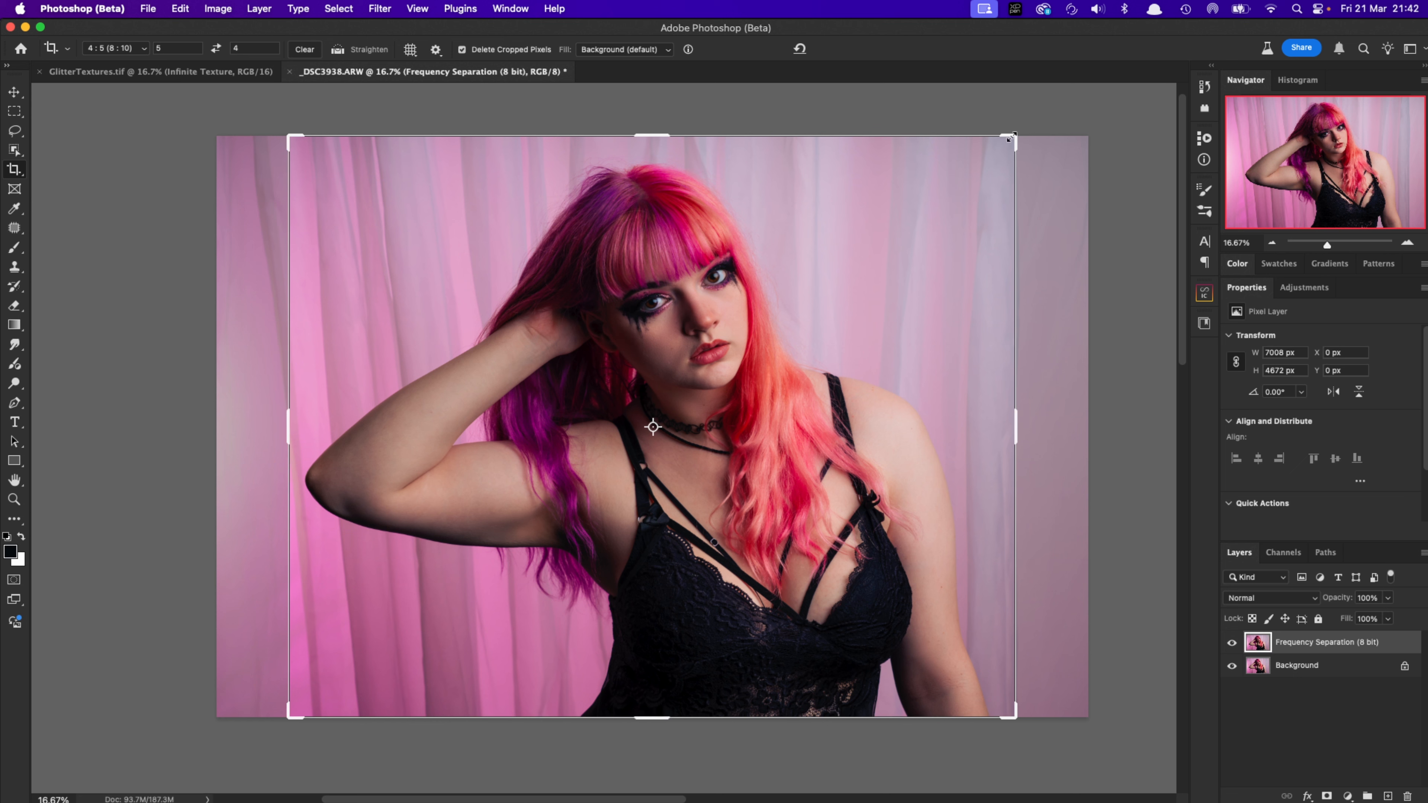
# Enlarge the 5:4 crop to about 6288 × 5030 px with extra canvas above the model's head, and apply it
pyautogui.click(652, 426)
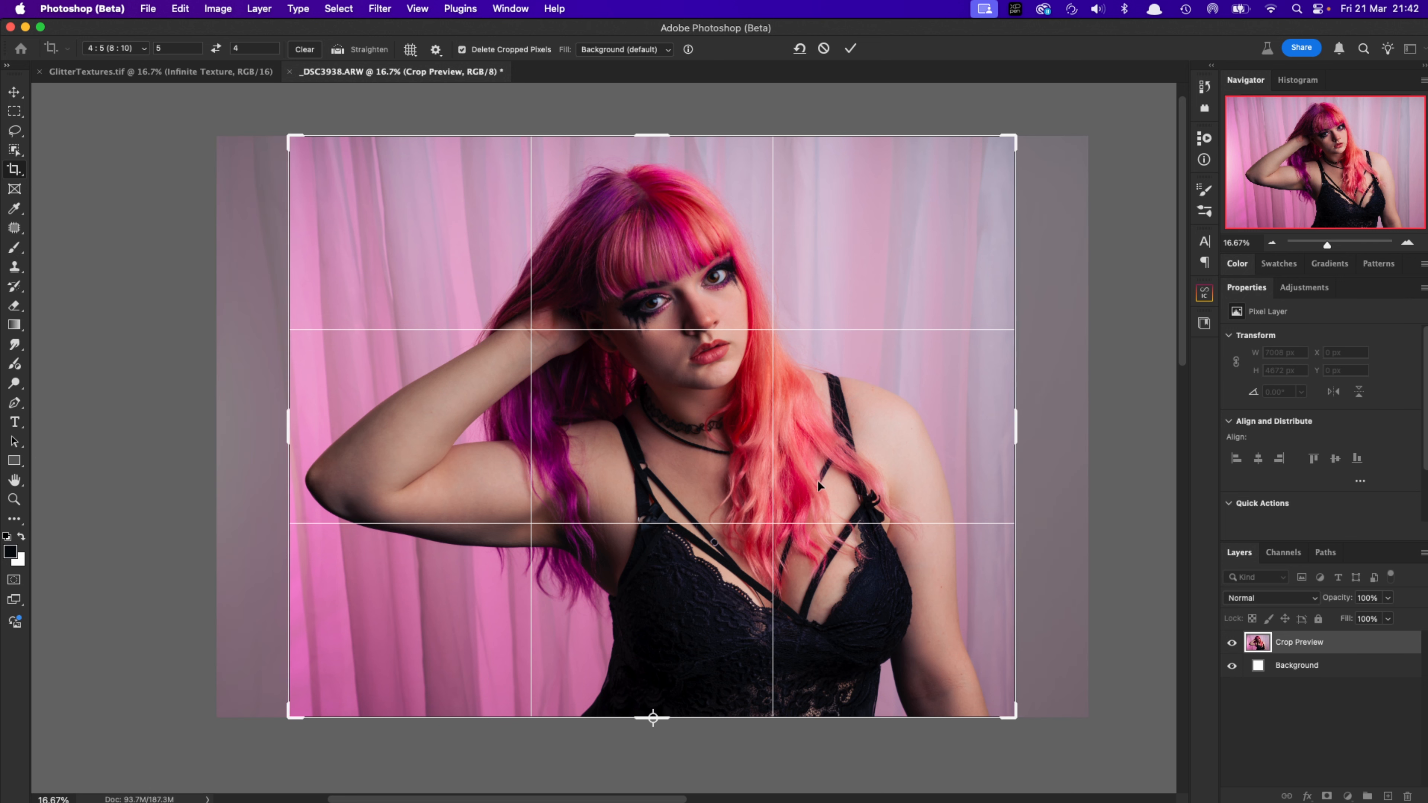
pyautogui.moveTo(1010, 133); pyautogui.dragTo(1045, 119)
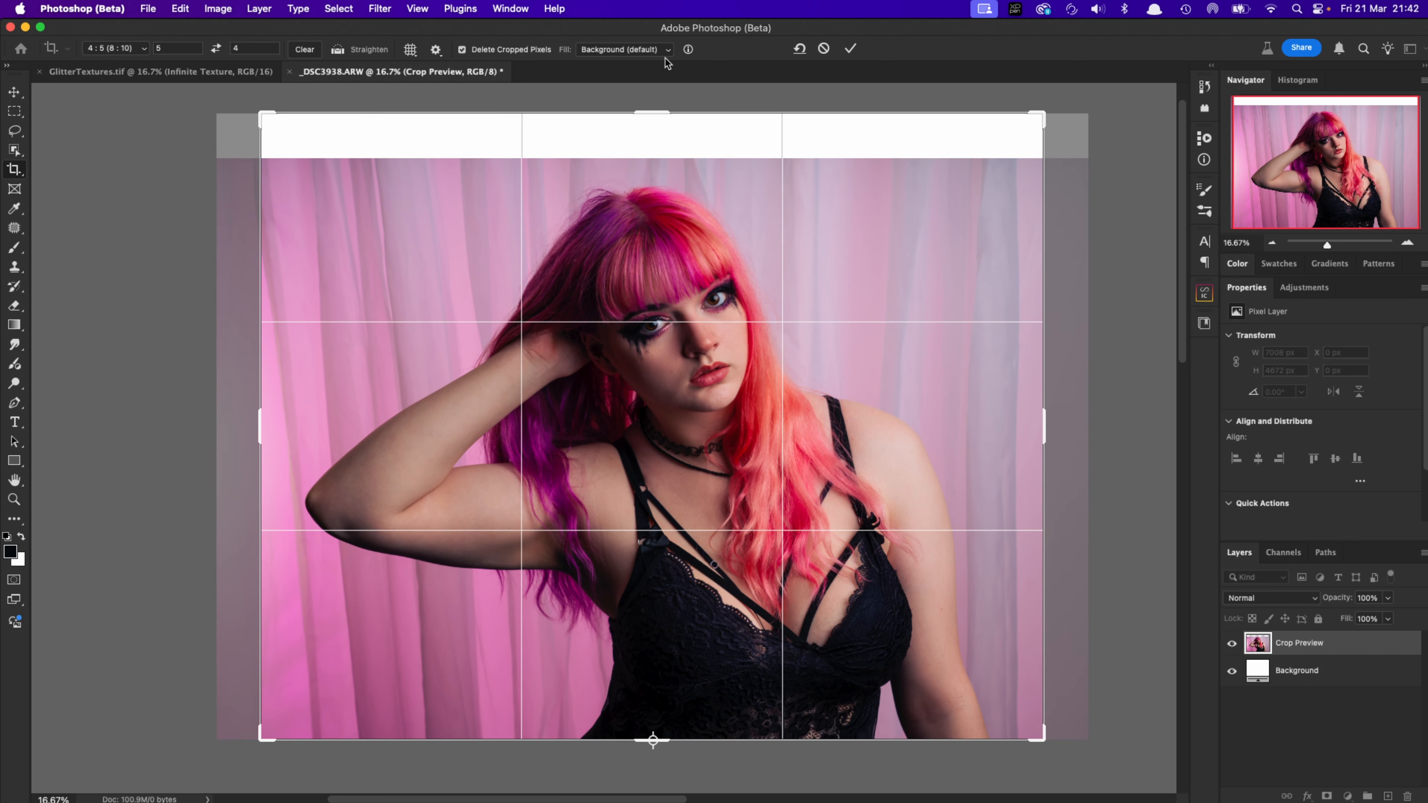
pyautogui.click(850, 49)
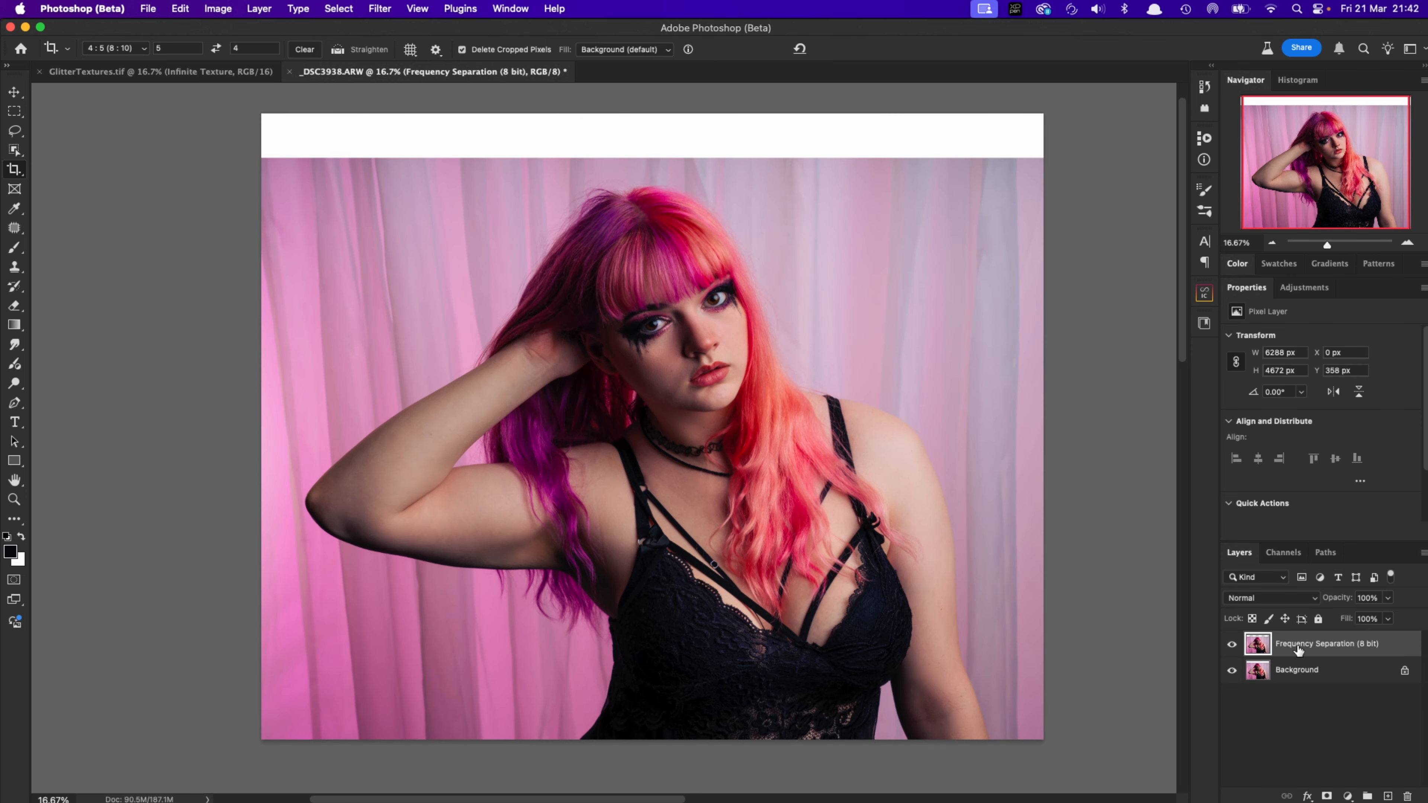
# Select the blank white strip above the photo with a slight overlap and feather the selection by 12 pixels
pyautogui.press('m')
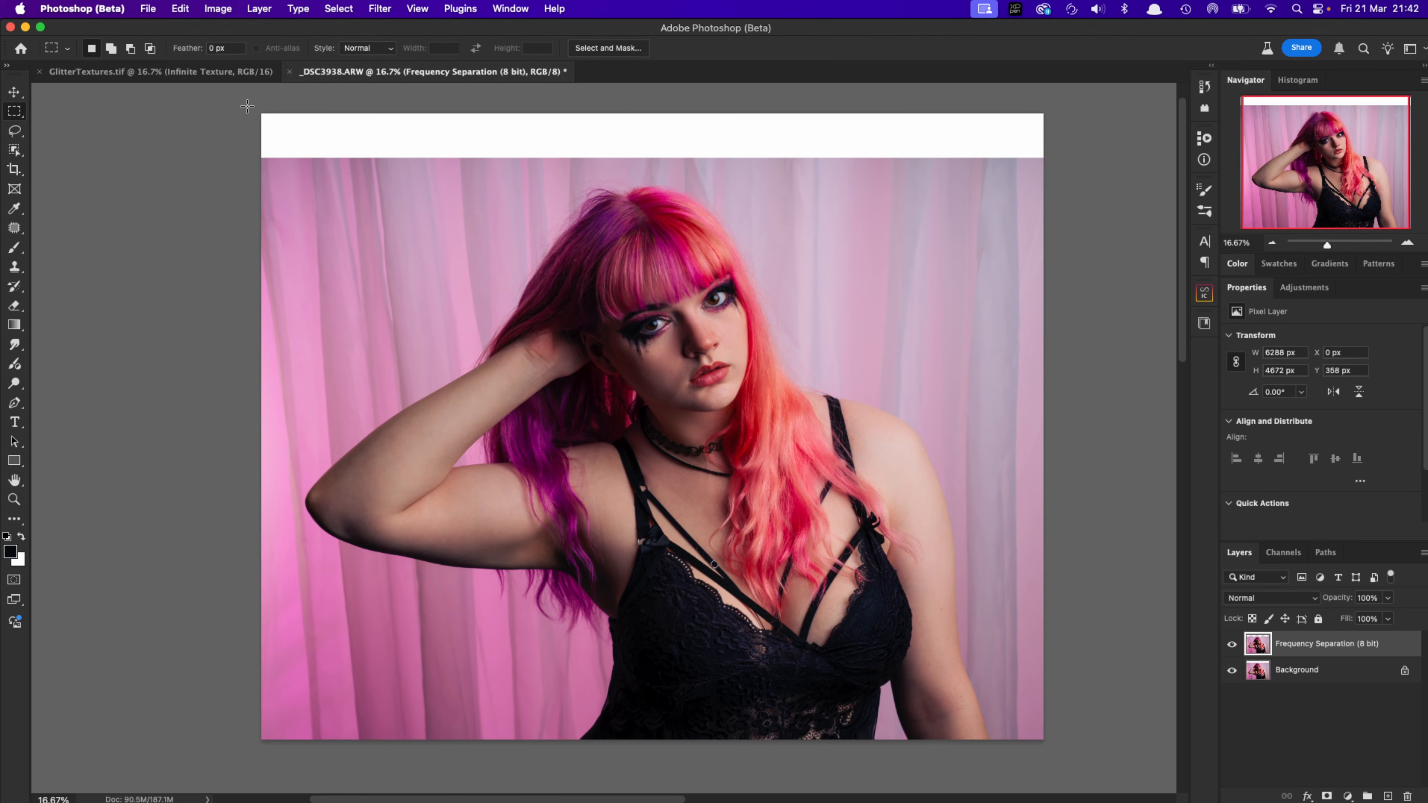
pyautogui.moveTo(248, 106); pyautogui.dragTo(1075, 158)
pyautogui.hotkey('shift', 'F6')
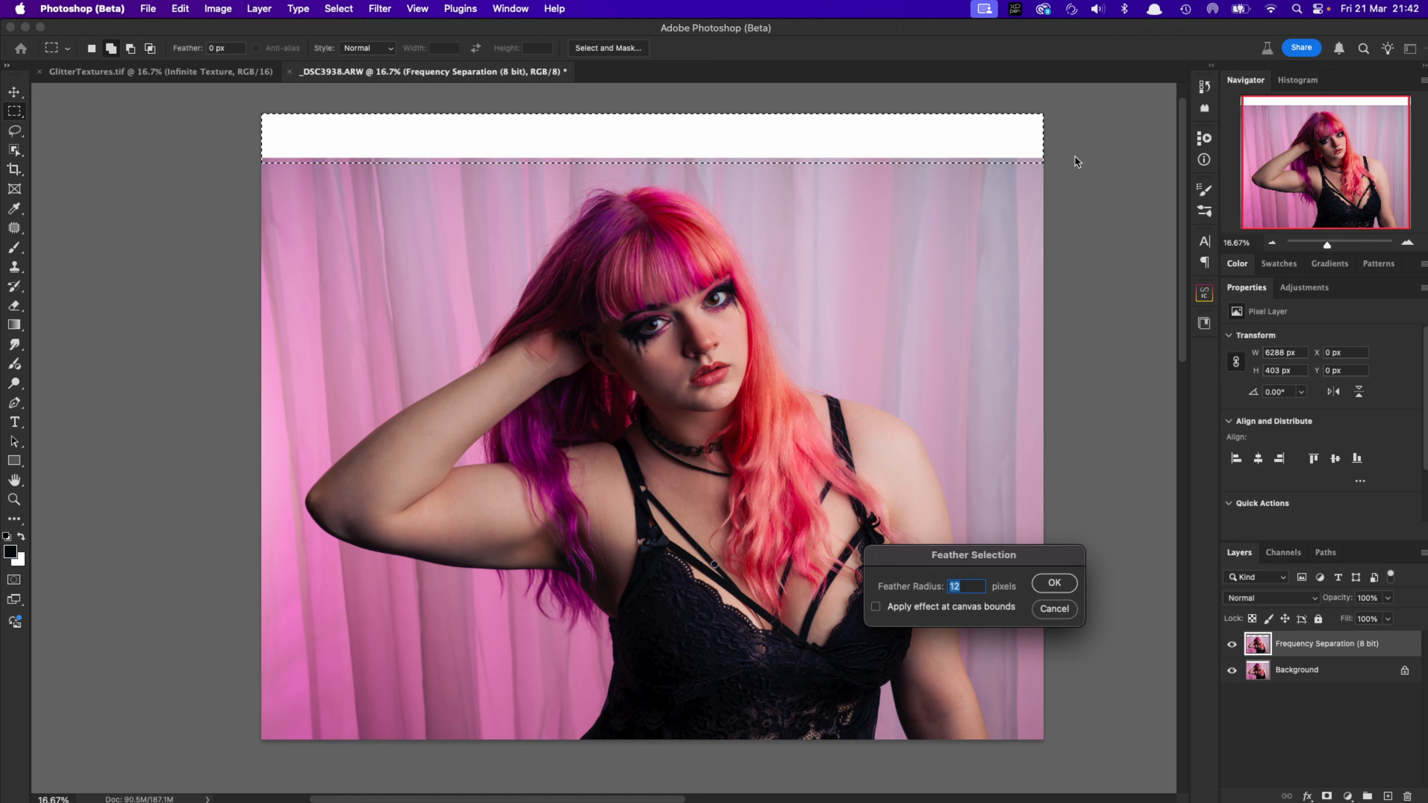
pyautogui.click(1053, 584)
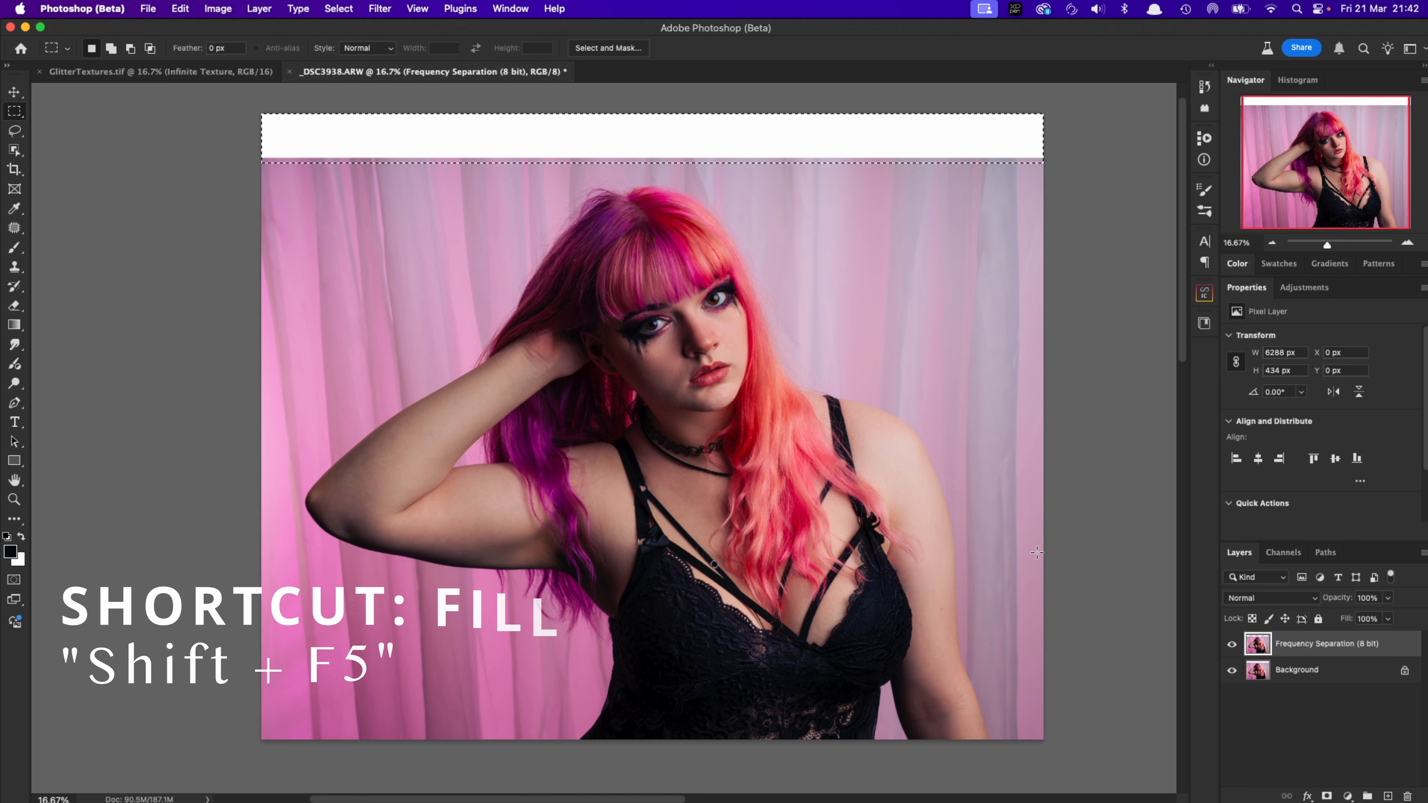
# Fill the selected strip with Content-Aware content and clear the selection
pyautogui.hotkey('shift', 'F5')
pyautogui.click(913, 411)
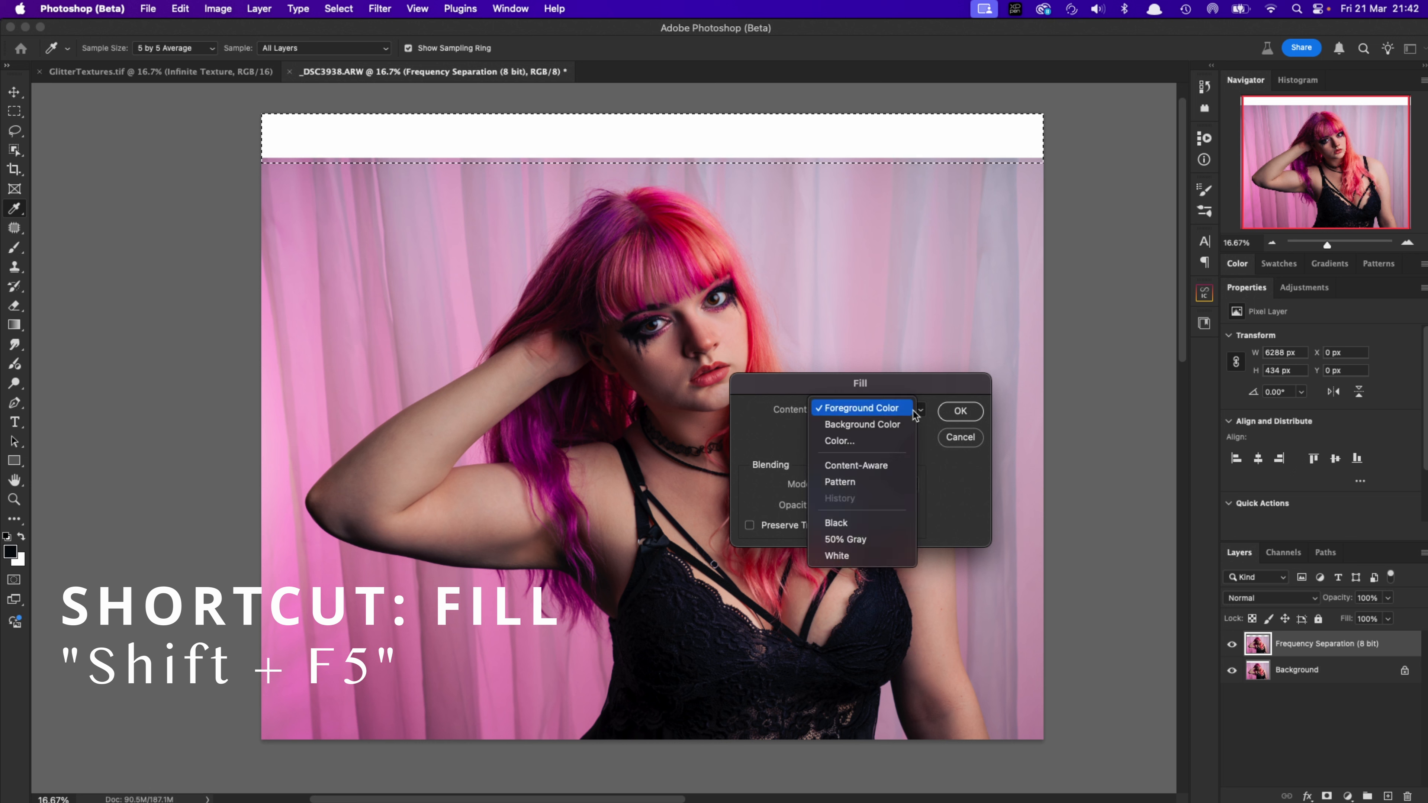
pyautogui.click(898, 465)
pyautogui.click(959, 411)
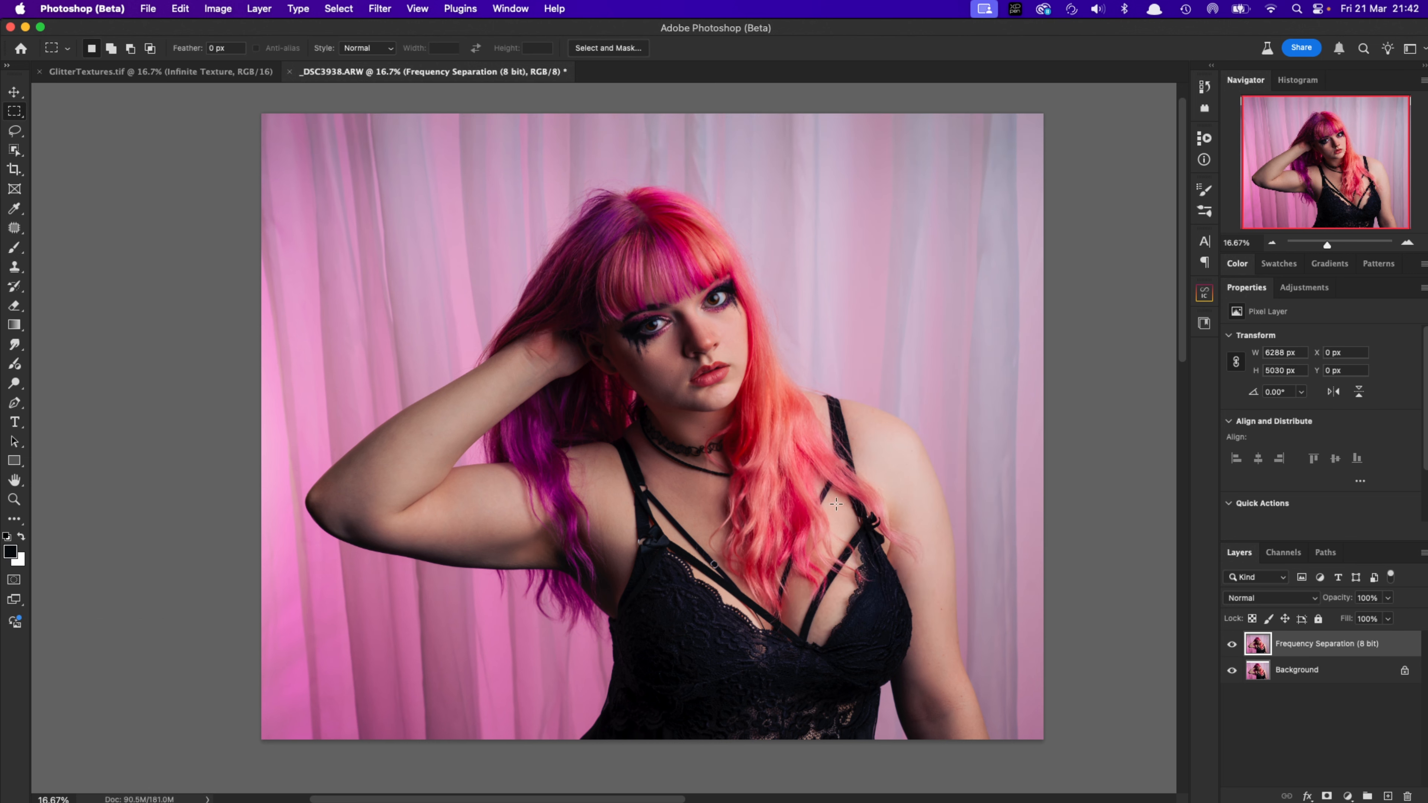
pyautogui.press('v')
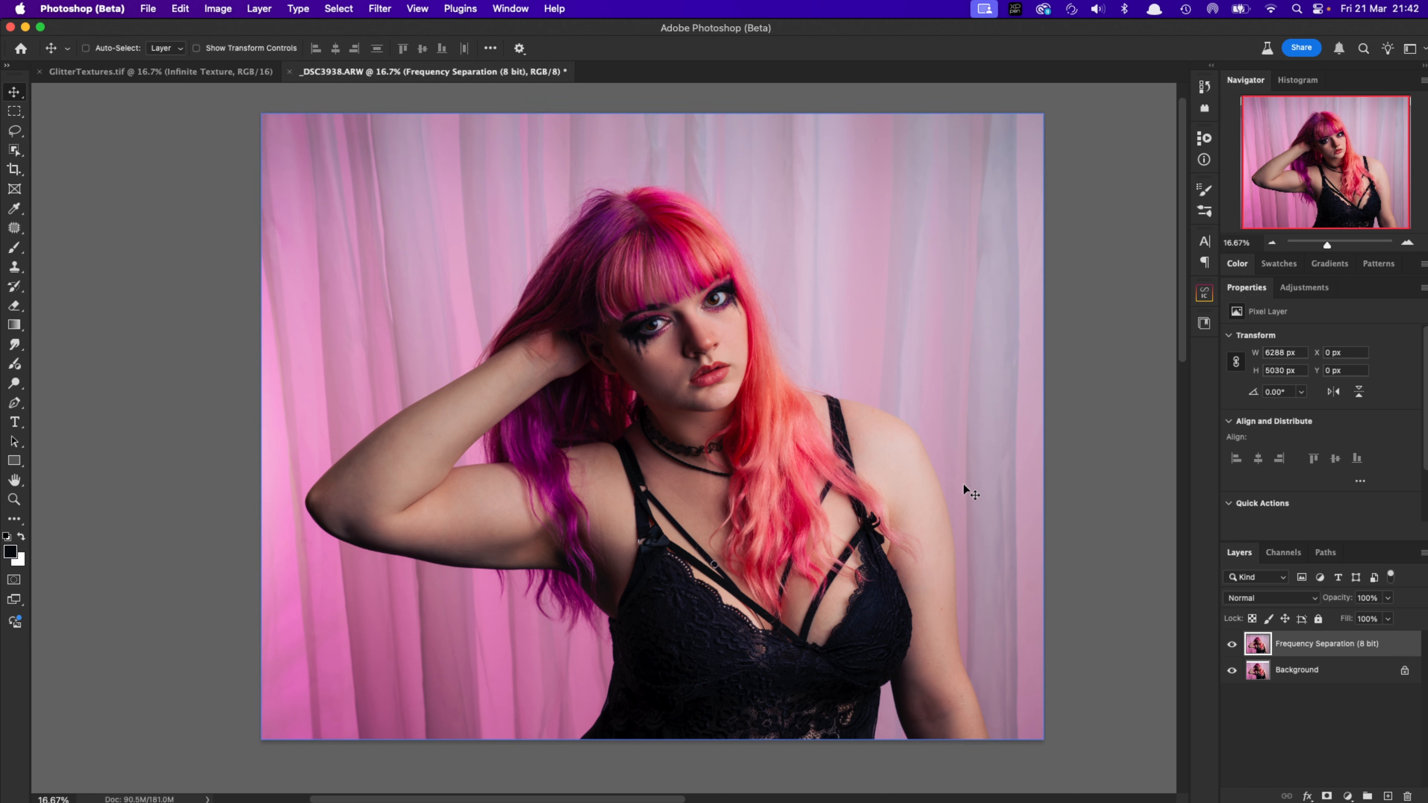
# Select the model and add the missed hair areas beside the raised arm with the Lasso tool
pyautogui.press('w')
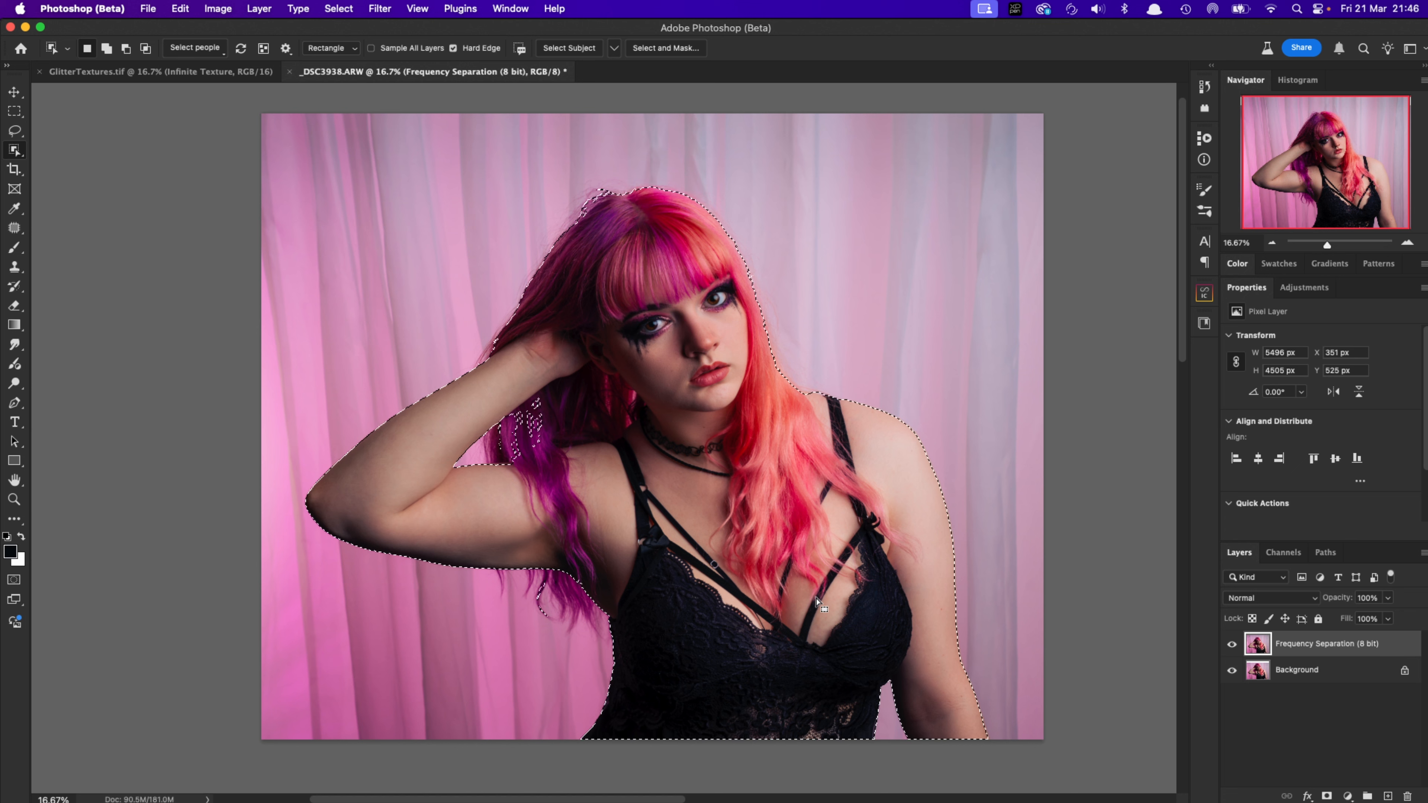
pyautogui.press('l')
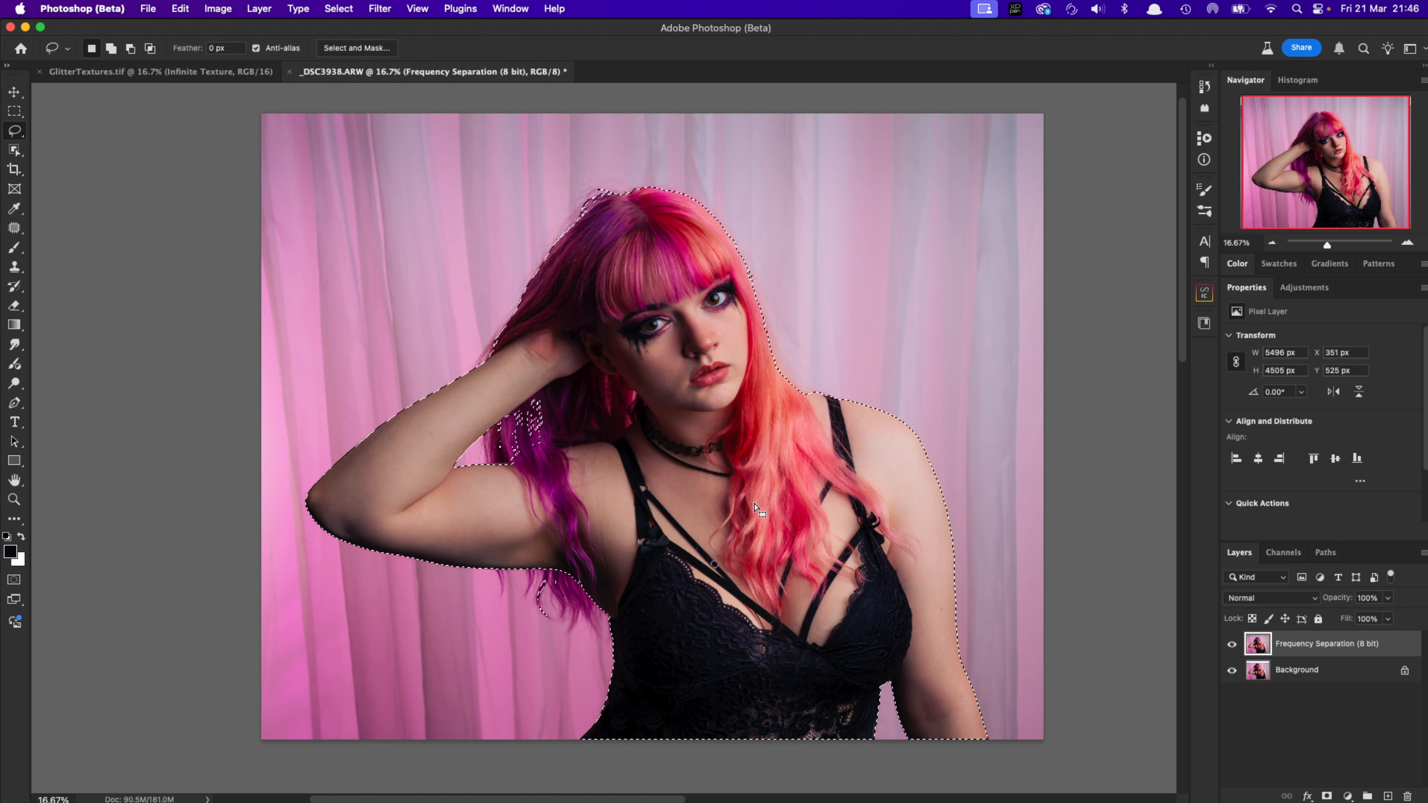
pyautogui.press('shift')
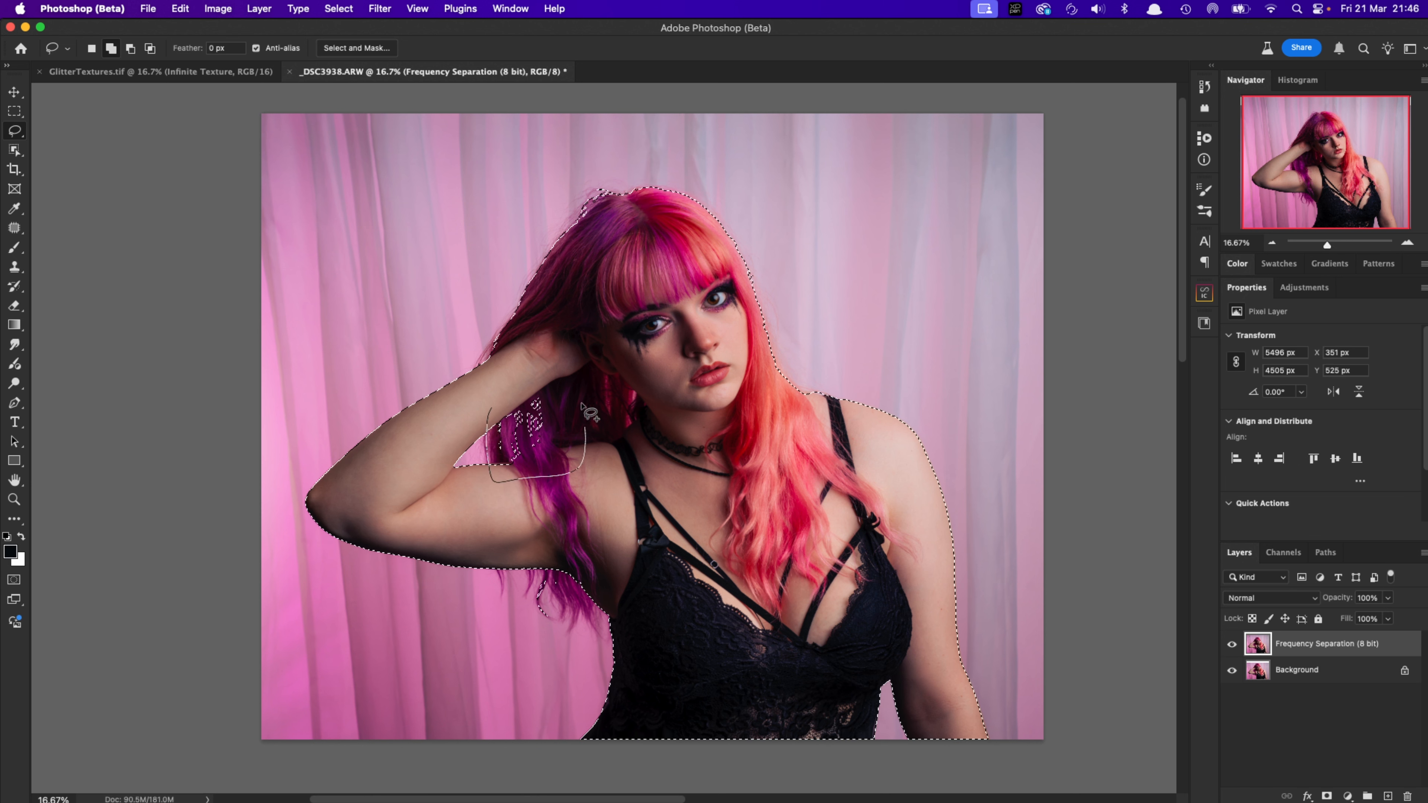
pyautogui.moveTo(544, 564)
pyautogui.mouseDown()
pyautogui.moveTo(539, 605)
pyautogui.moveTo(551, 572)
pyautogui.moveTo(573, 629)
pyautogui.moveTo(580, 599)
pyautogui.moveTo(602, 627)
pyautogui.mouseUp()
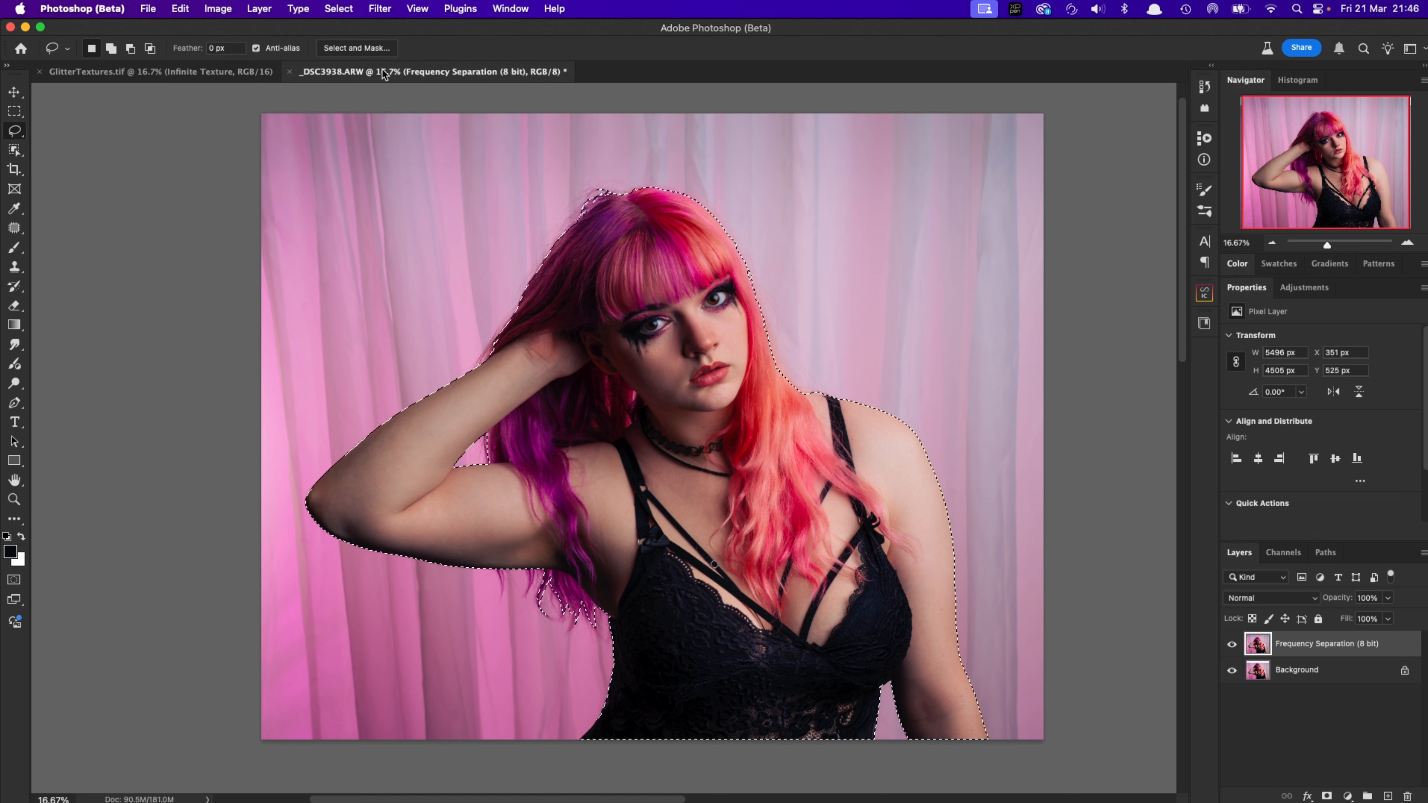
# Save the selection as a new channel under the model's first name and deselect
pyautogui.click(349, 8)
pyautogui.click(366, 341)
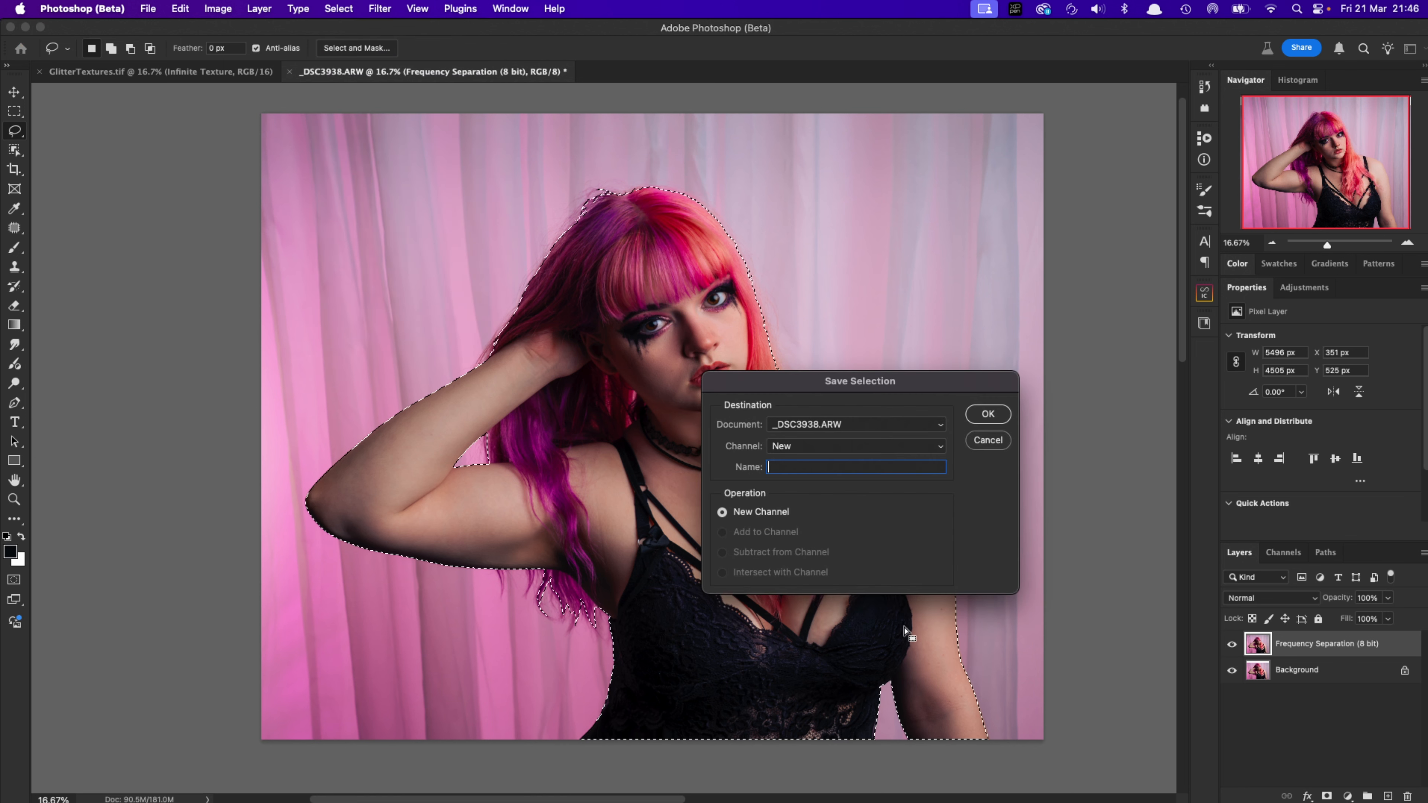
pyautogui.write('Ana')
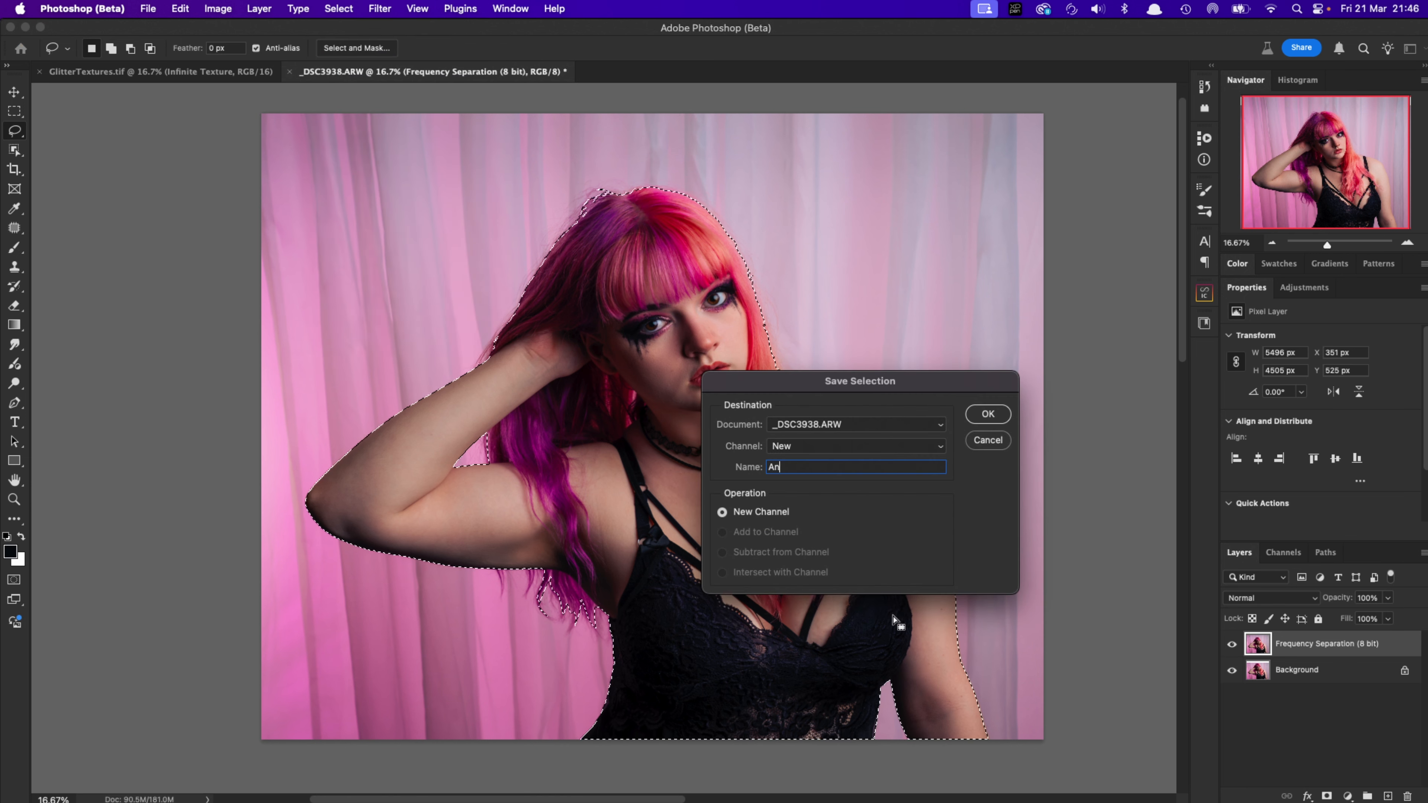
pyautogui.click(988, 415)
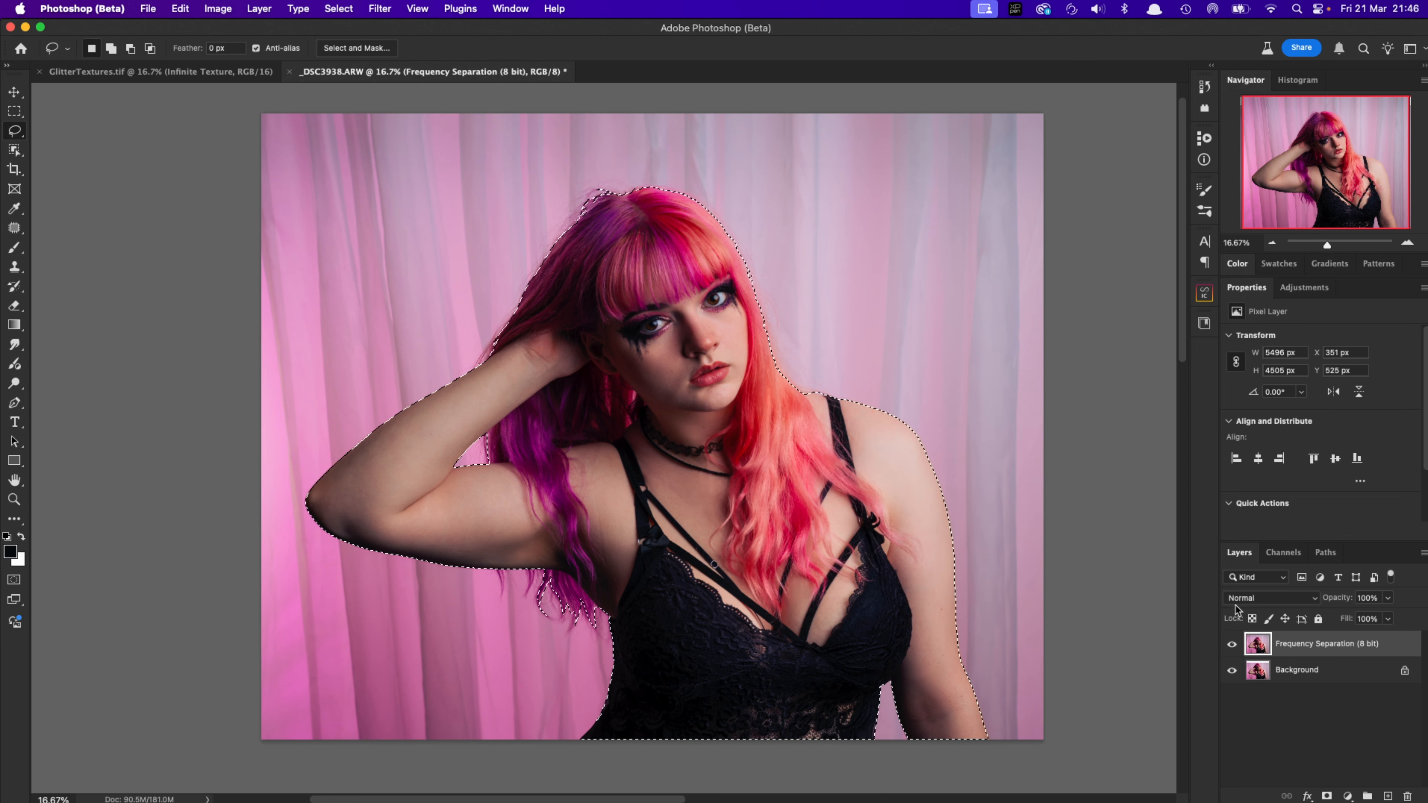
pyautogui.press('cmd+d')
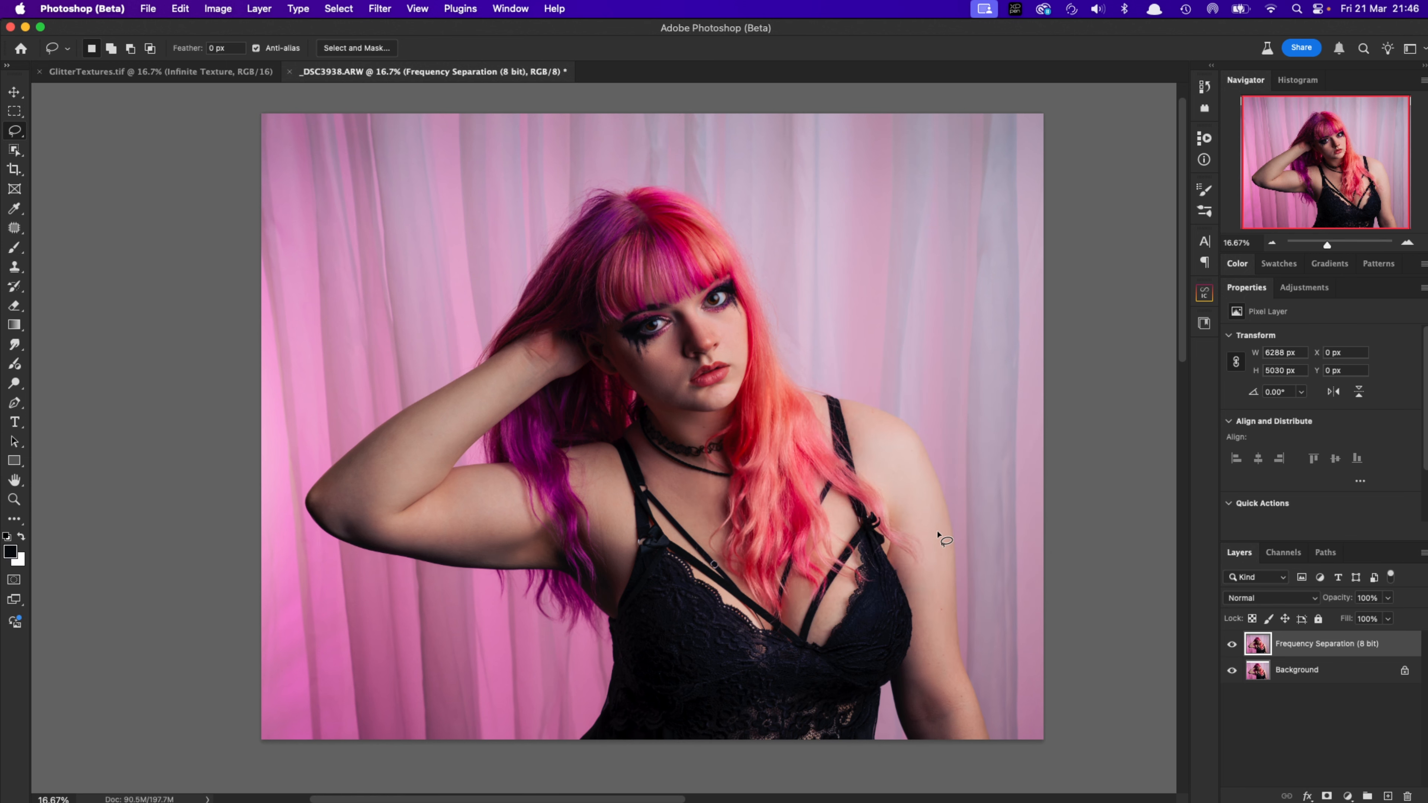
pyautogui.press('v')
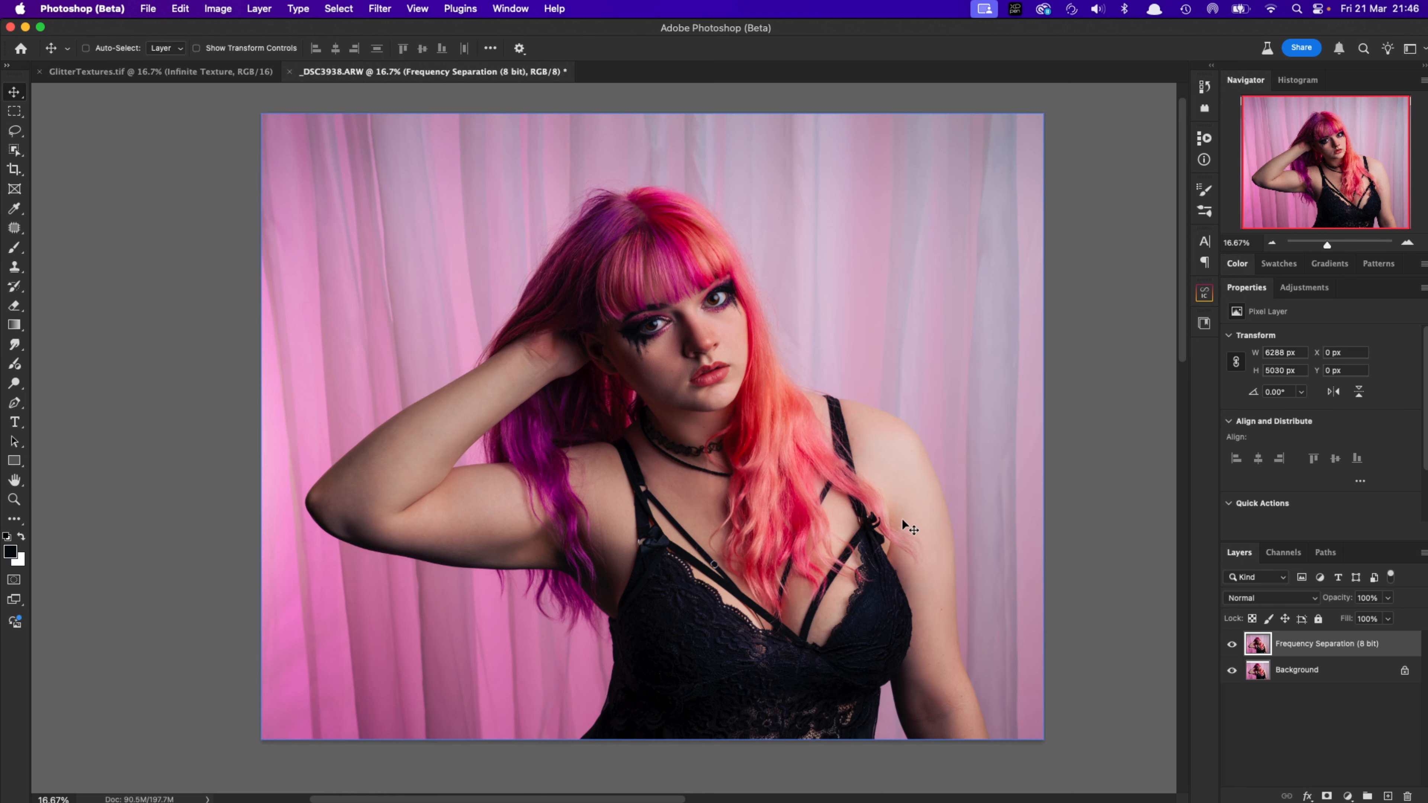
# Copy the pink bokeh texture layer from GlitterTextures.tif into the _DSC3938.ARW portrait
pyautogui.click(177, 79)
pyautogui.click(1273, 666)
pyautogui.click(1299, 689)
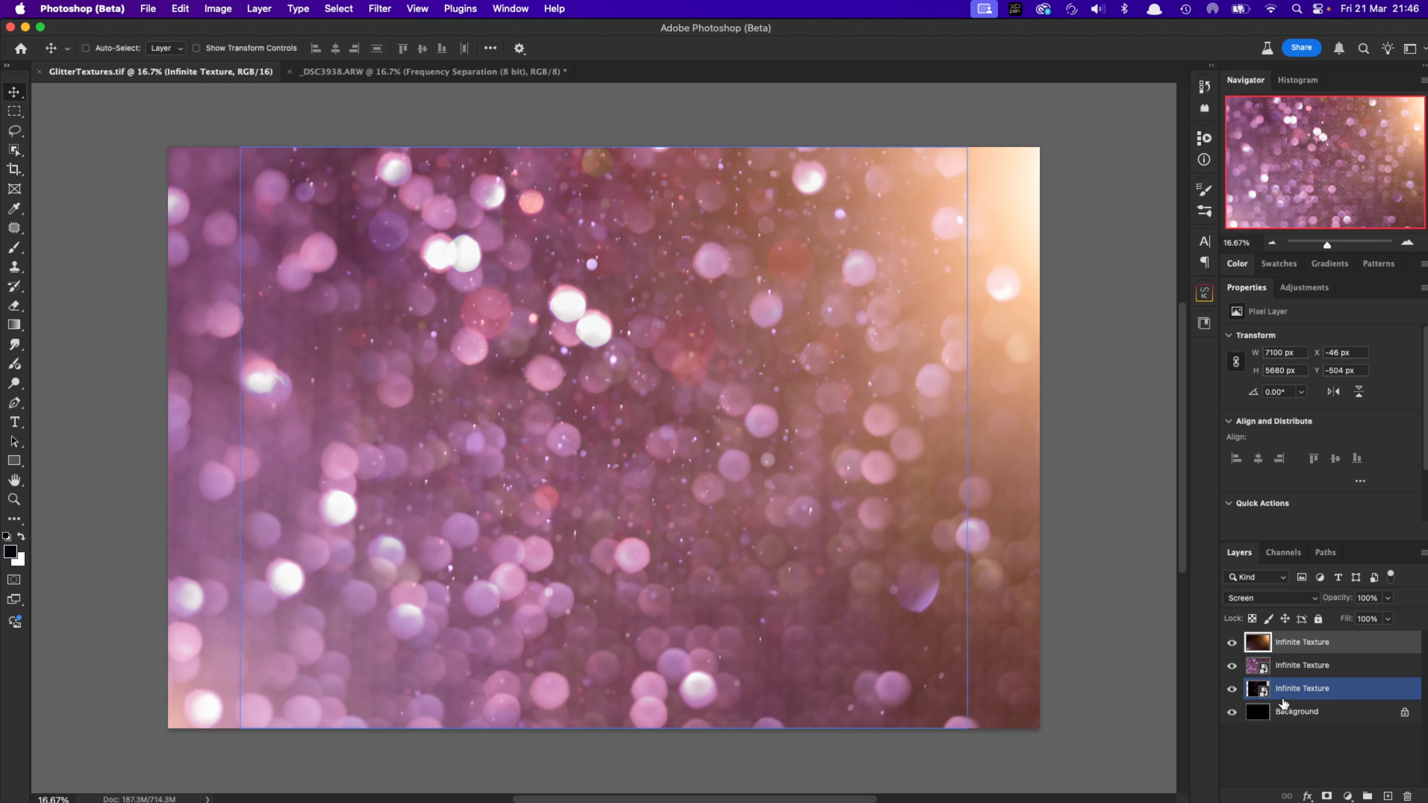
pyautogui.click(1253, 672)
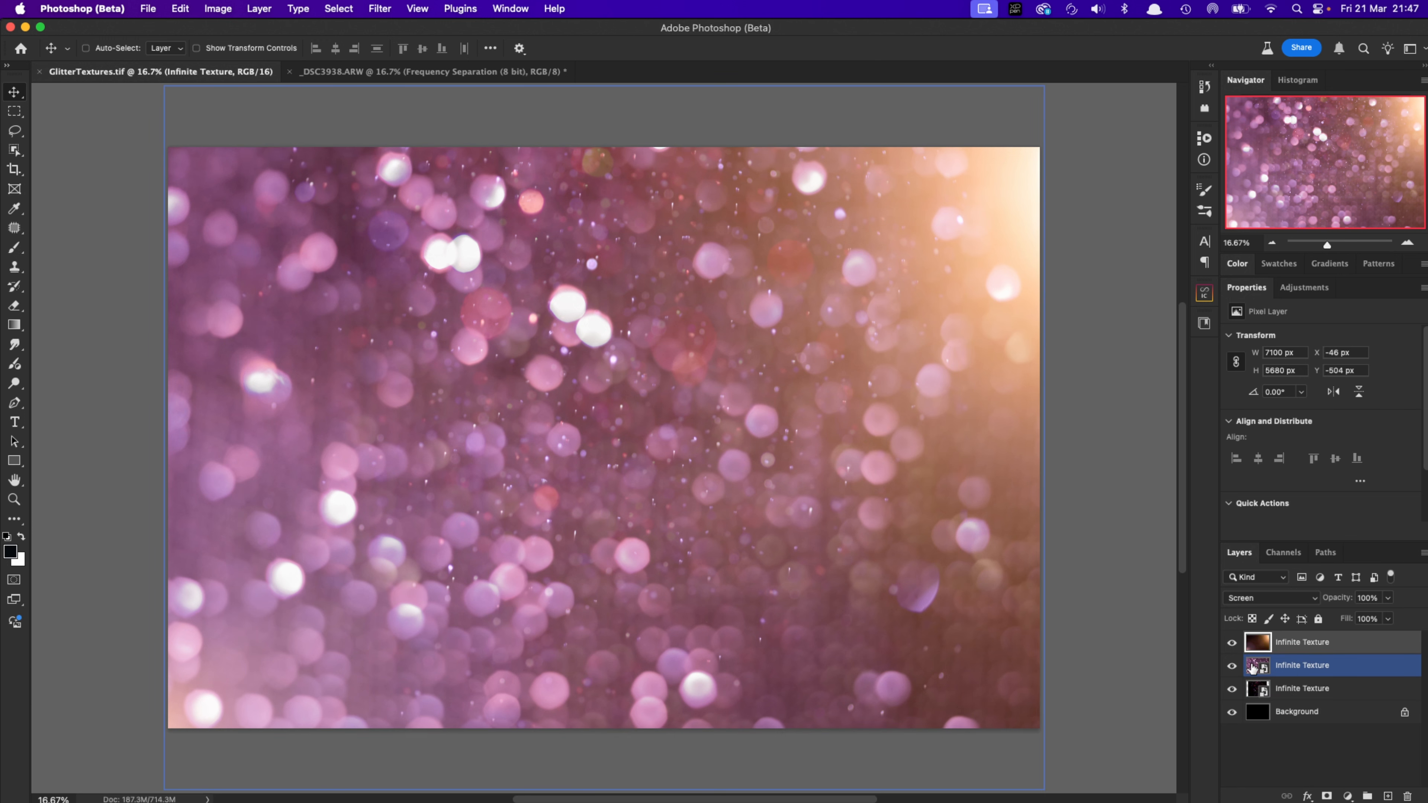
pyautogui.moveTo(1252, 668); pyautogui.dragTo(614, 406)
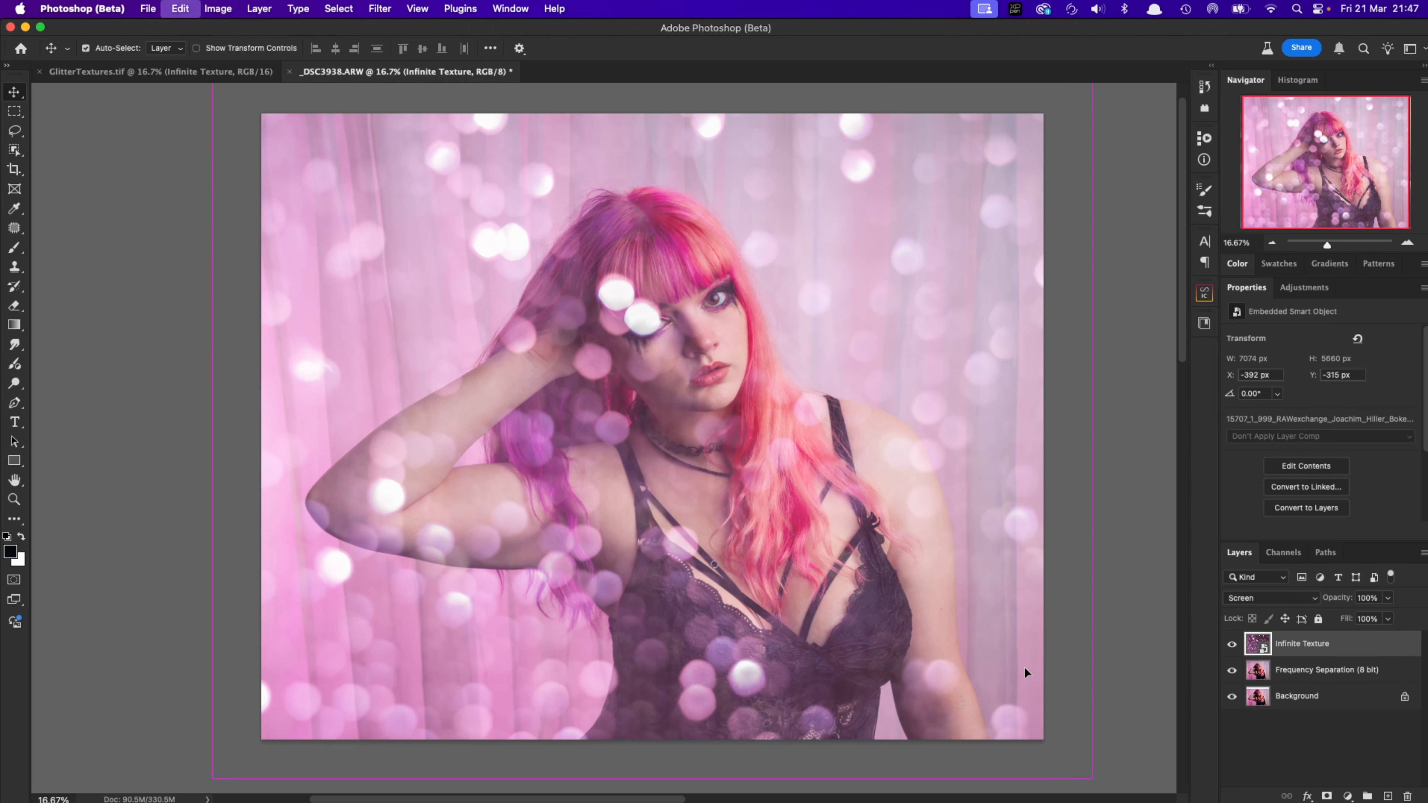
# Scale the bokeh layer to about 132.38% width and 129.80% height so it just covers the portrait
pyautogui.press('super+t')
pyautogui.moveTo(1046, 264)
pyautogui.mouseDown()
pyautogui.moveTo(1041, 283)
pyautogui.moveTo(1045, 267)
pyautogui.mouseUp()
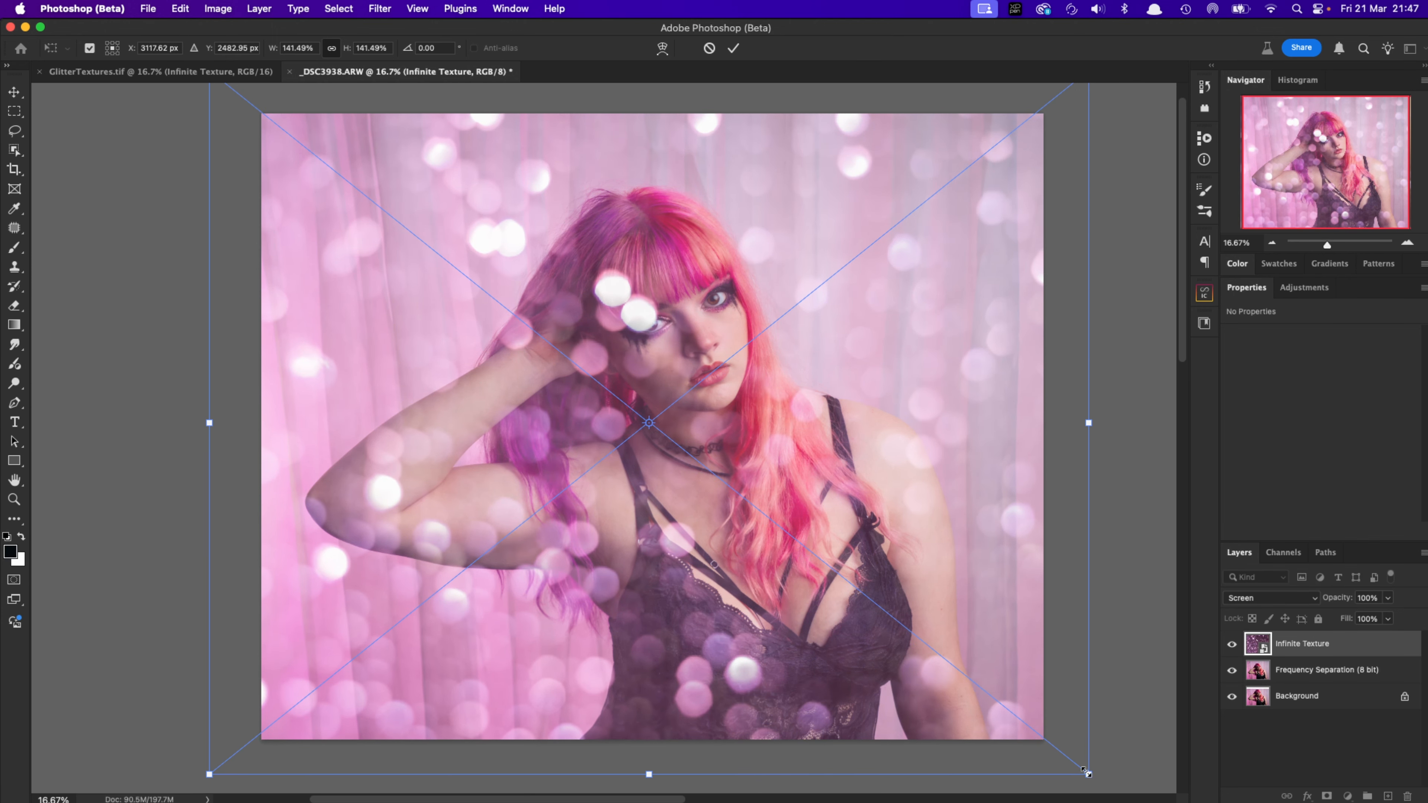
pyautogui.moveTo(1086, 773); pyautogui.dragTo(1059, 743)
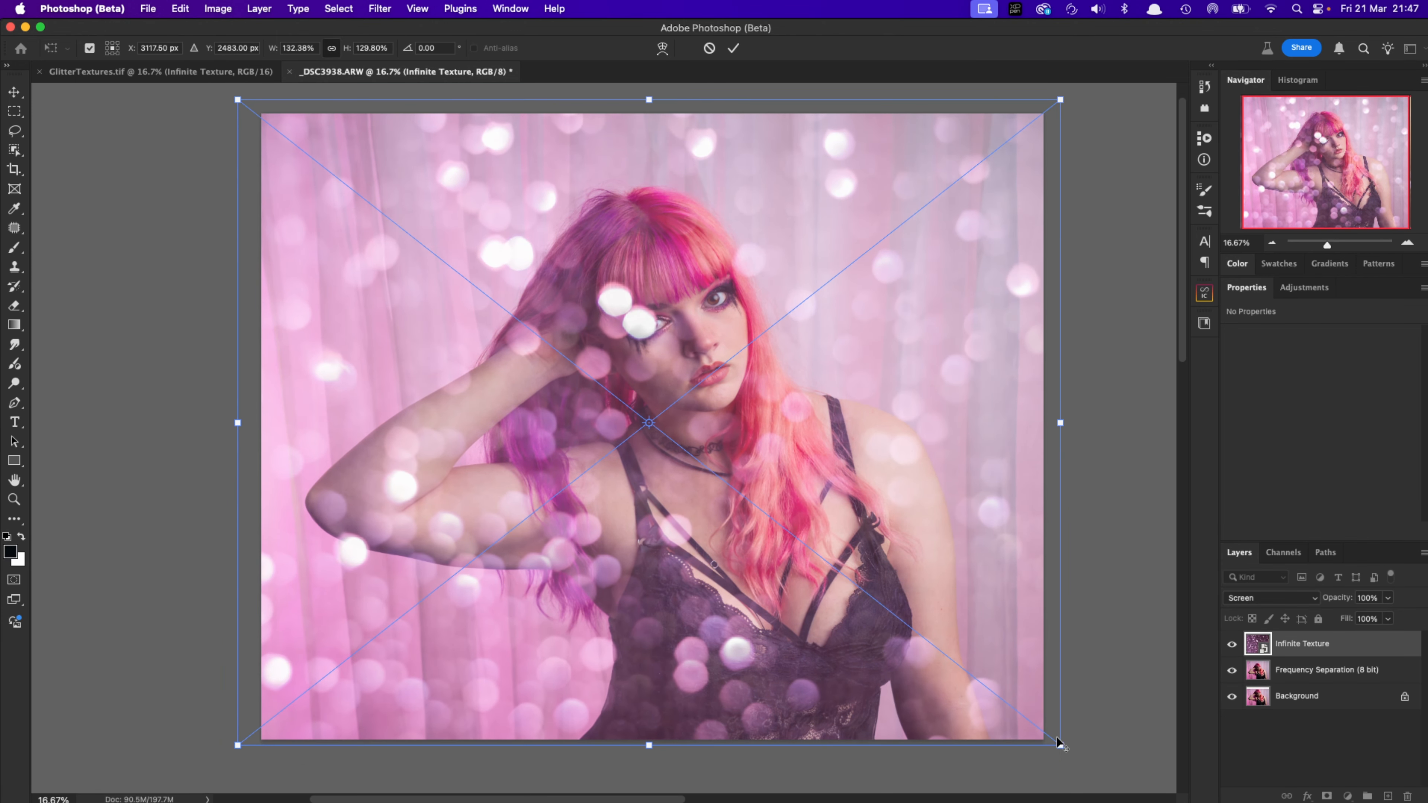
pyautogui.press('Return')
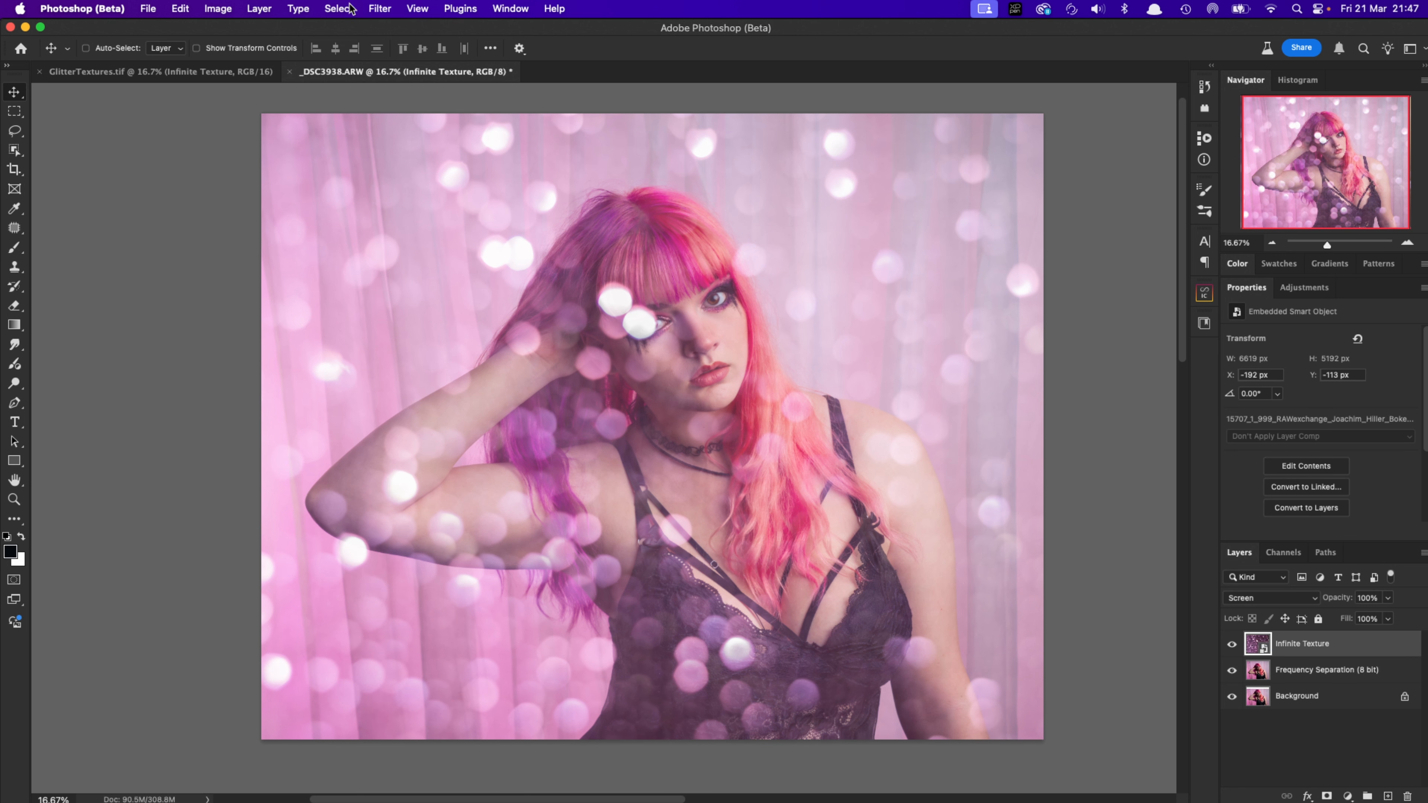
# Load the saved model selection and add an inverted layer mask to the bokeh layer so it covers only the background
pyautogui.click(338, 9)
pyautogui.click(414, 332)
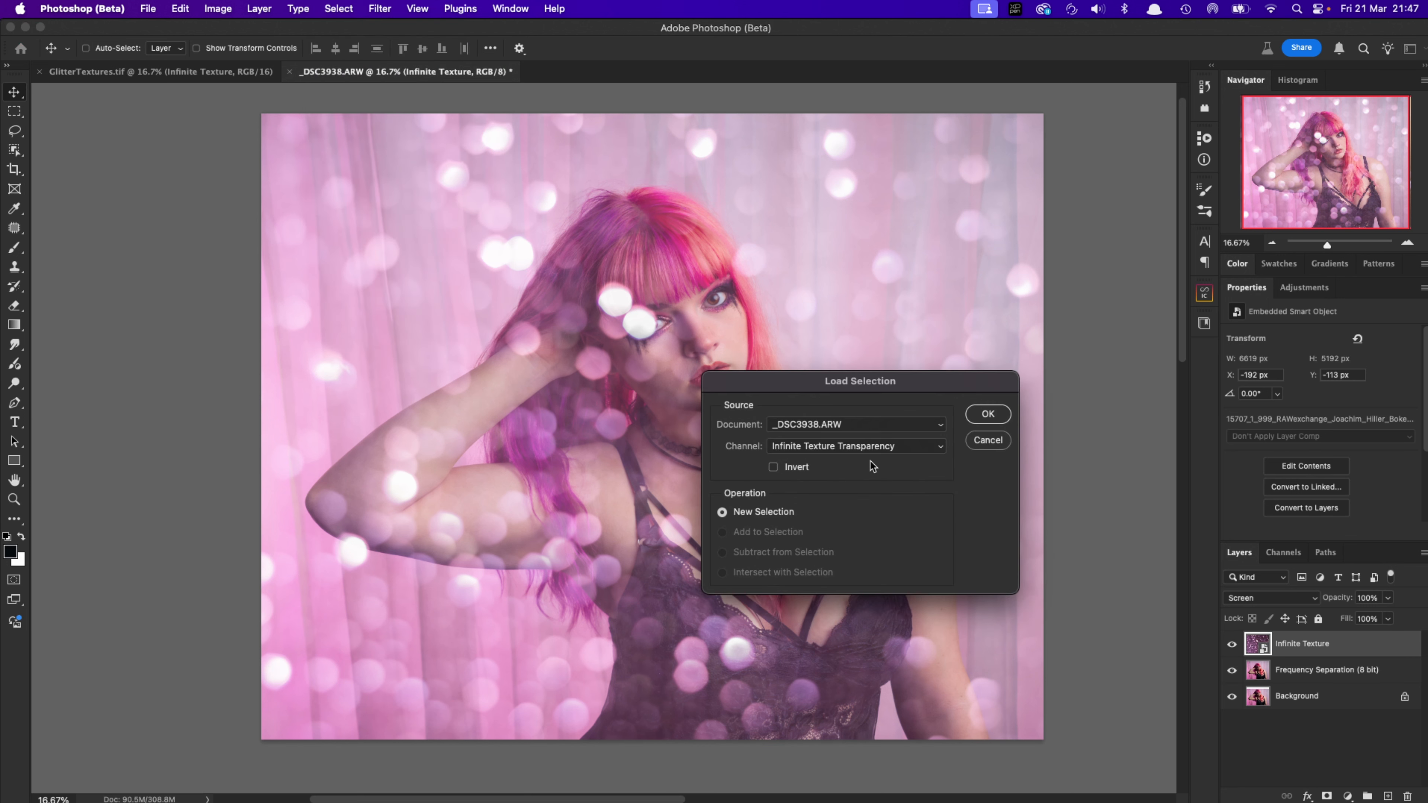
pyautogui.click(894, 449)
pyautogui.click(890, 469)
pyautogui.click(987, 415)
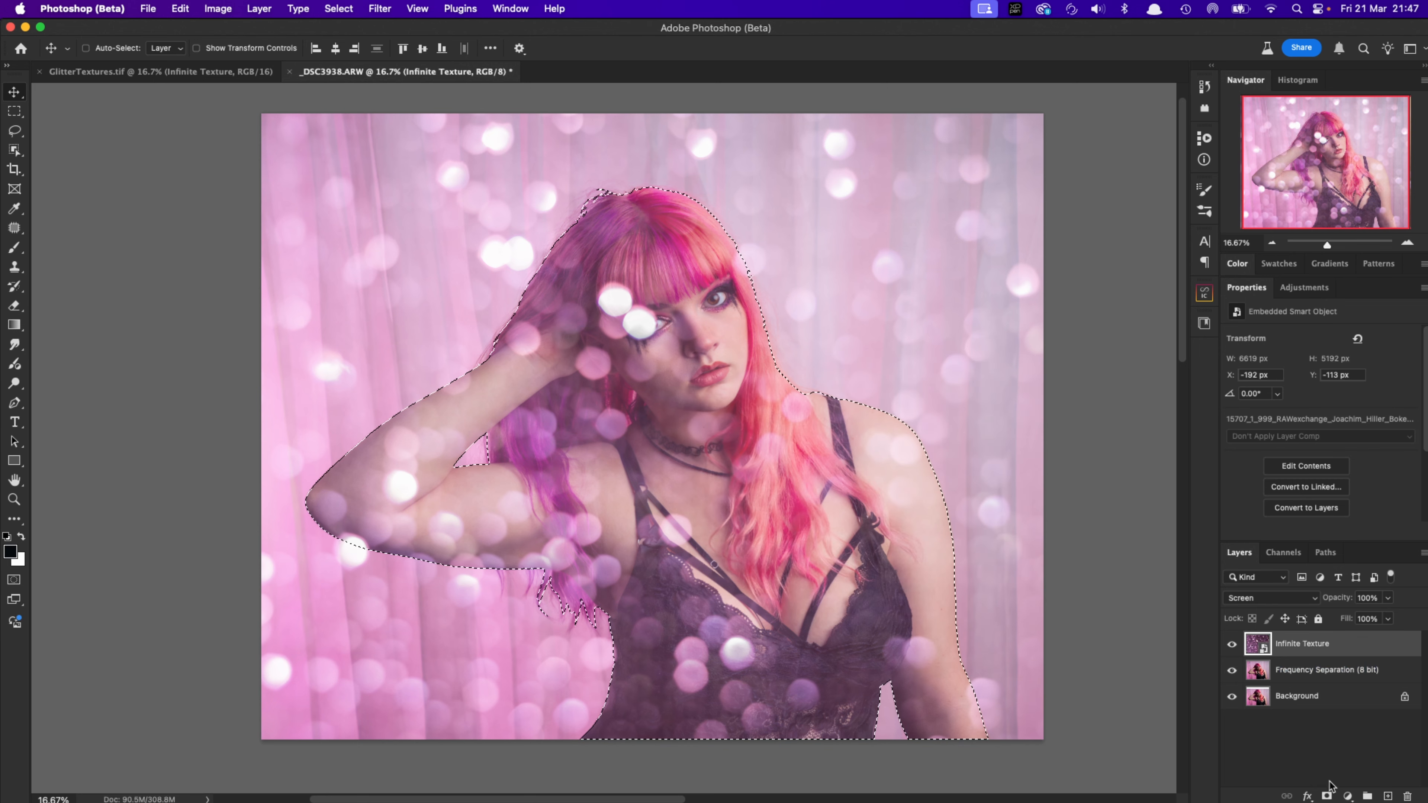
pyautogui.click(1327, 796)
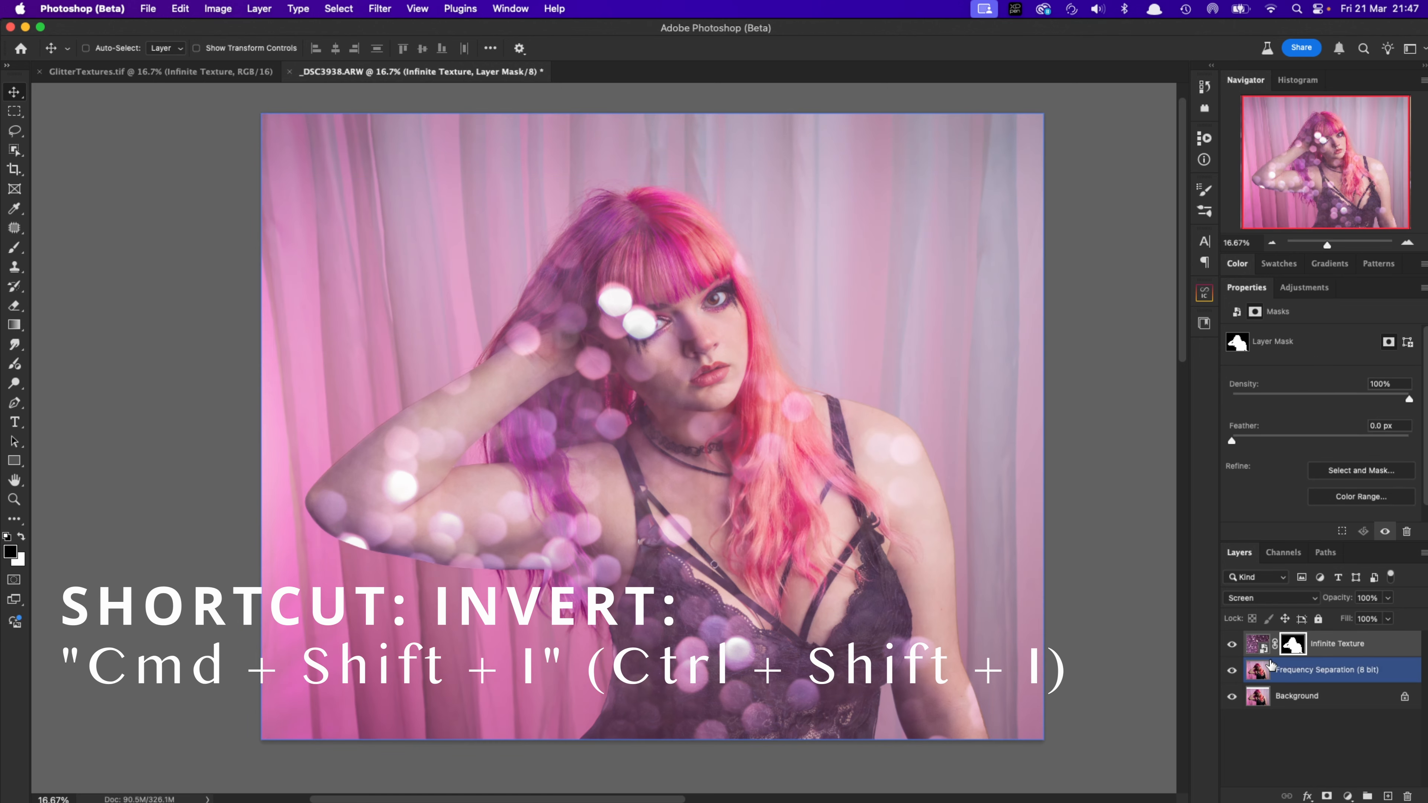
pyautogui.press('super+shift+i')
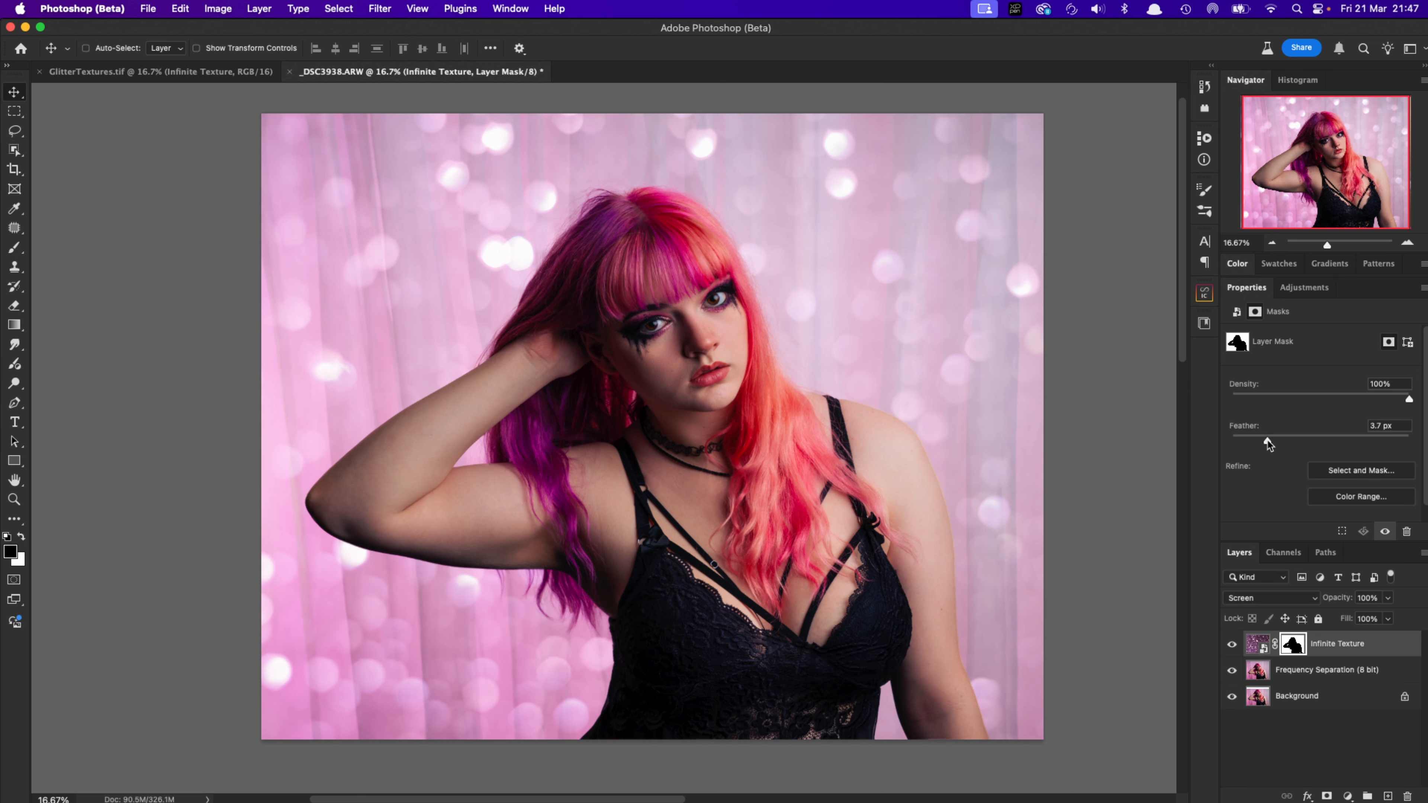
# Try feathering the bokeh layer's mask by about 5.4 px
pyautogui.moveTo(1268, 444); pyautogui.dragTo(1281, 442)
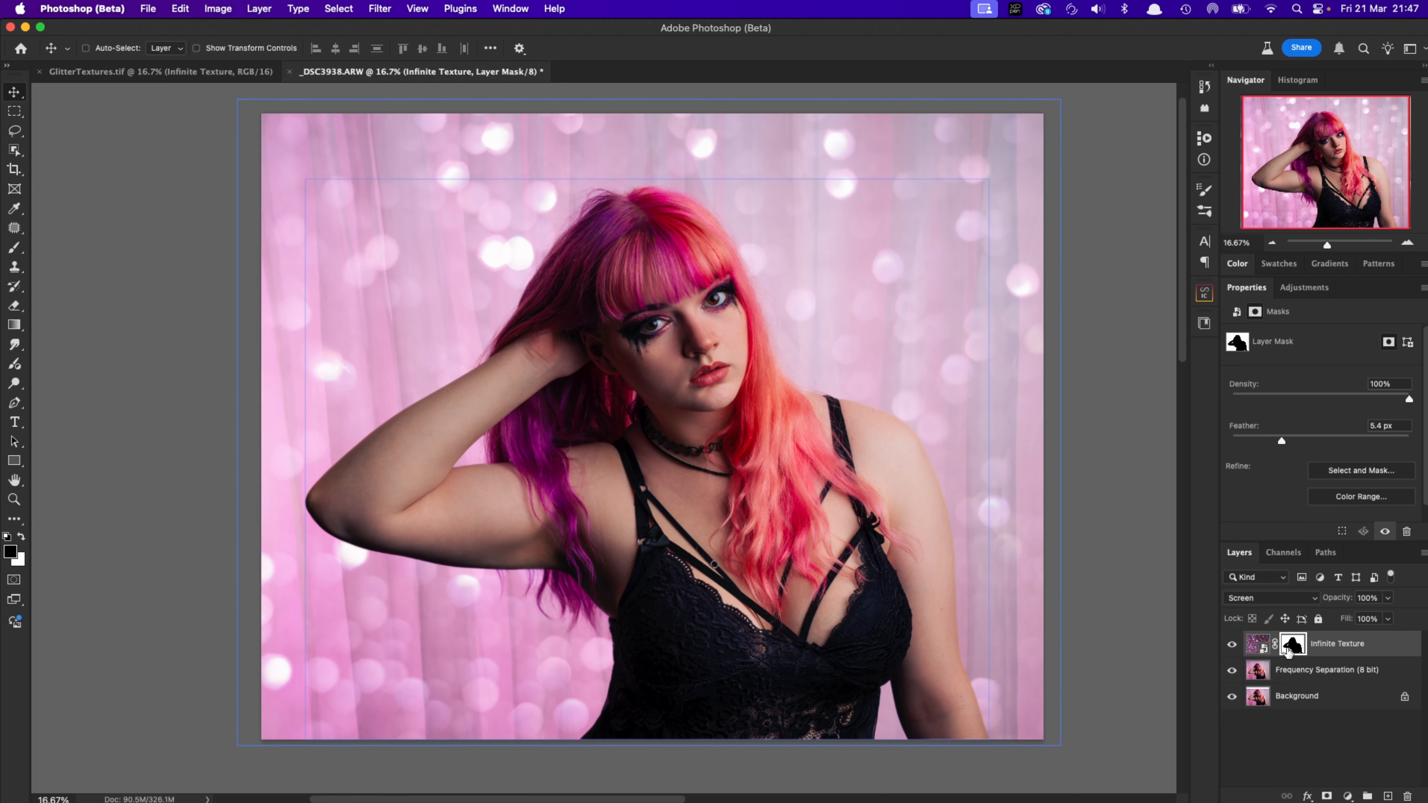
pyautogui.moveTo(1280, 441); pyautogui.dragTo(1284, 442)
pyautogui.press('super+z')
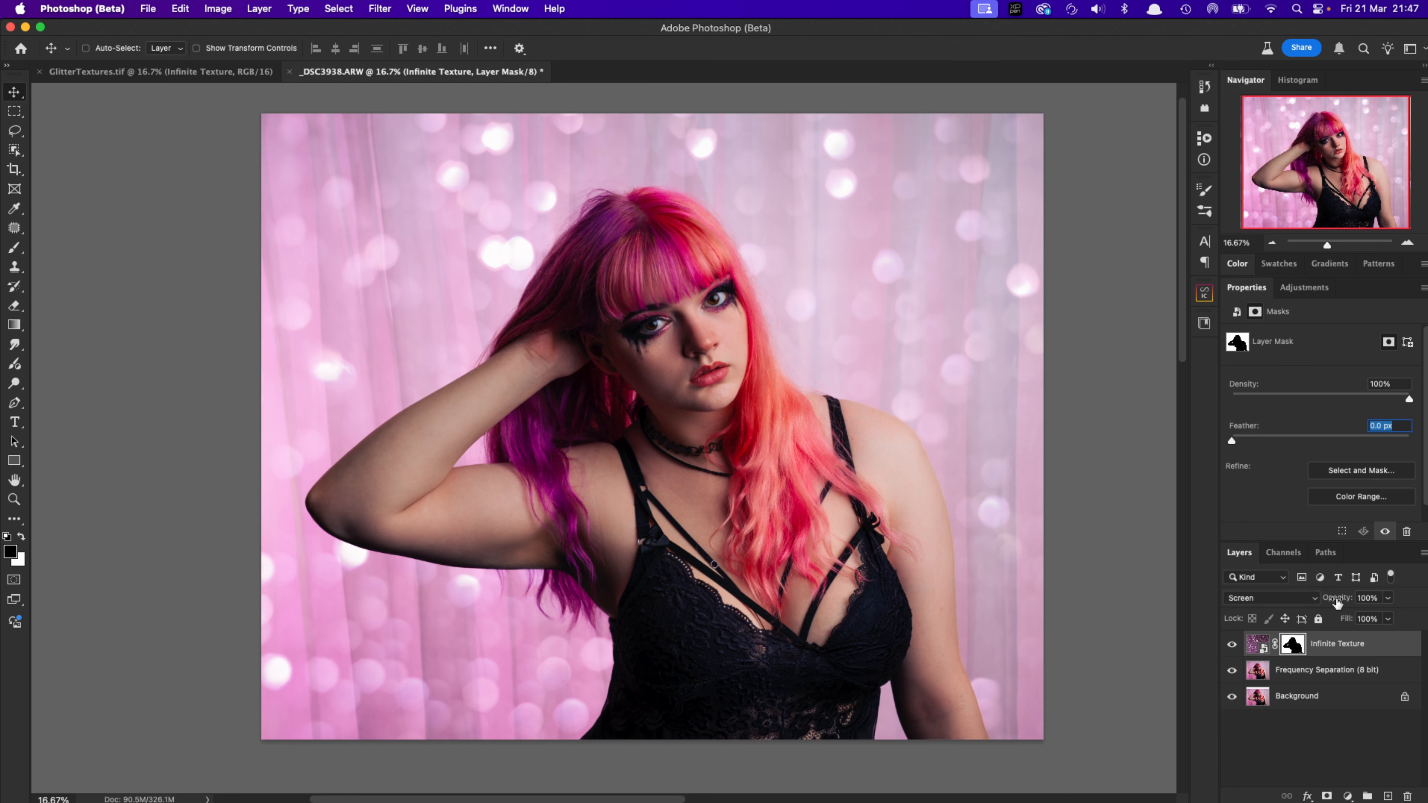
pyautogui.moveTo(1337, 603); pyautogui.dragTo(1333, 603)
# Copy the dark glitter texture layer from GlitterTextures.tif onto the top of the portrait's layer stack
pyautogui.click(225, 73)
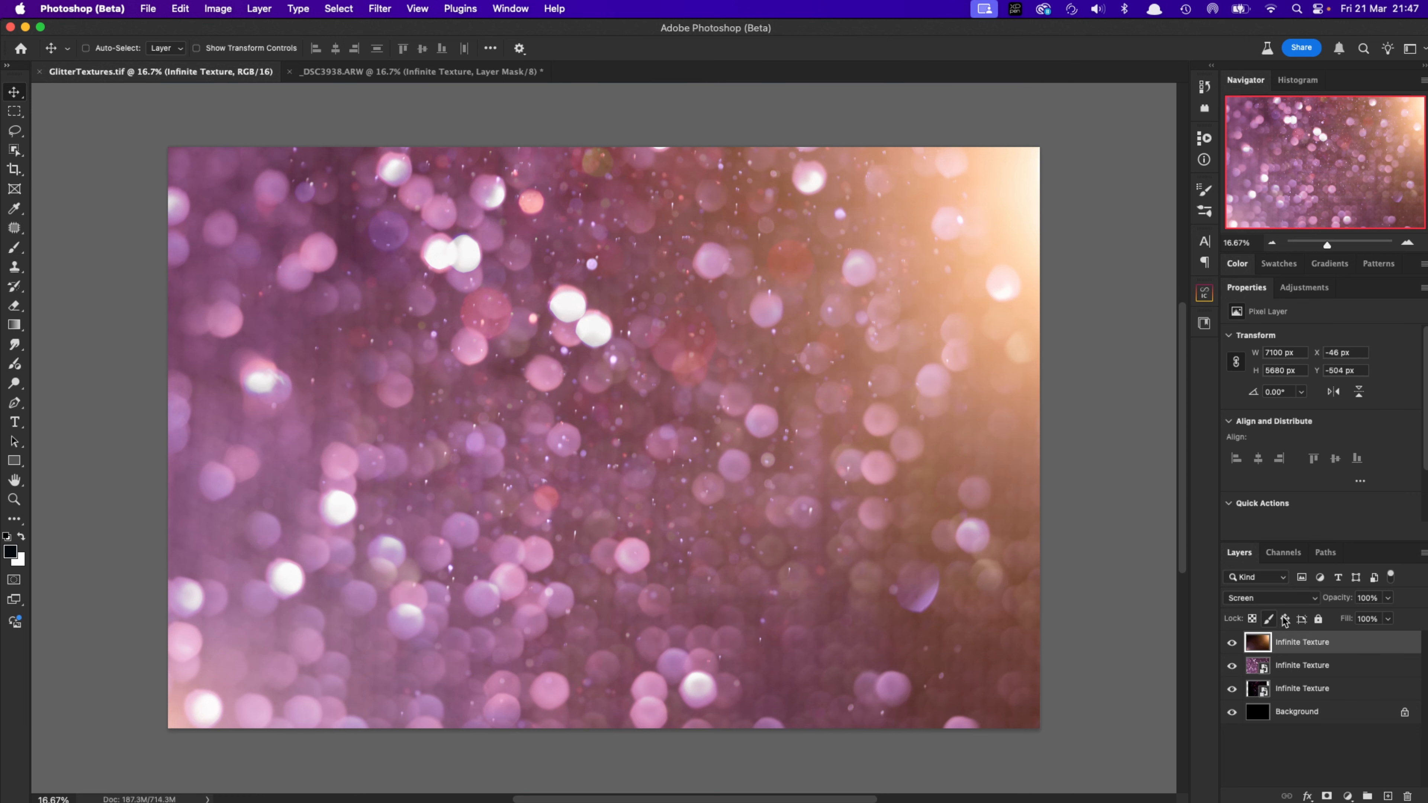
pyautogui.click(1259, 669)
pyautogui.click(1273, 698)
pyautogui.moveTo(1259, 694); pyautogui.dragTo(680, 484)
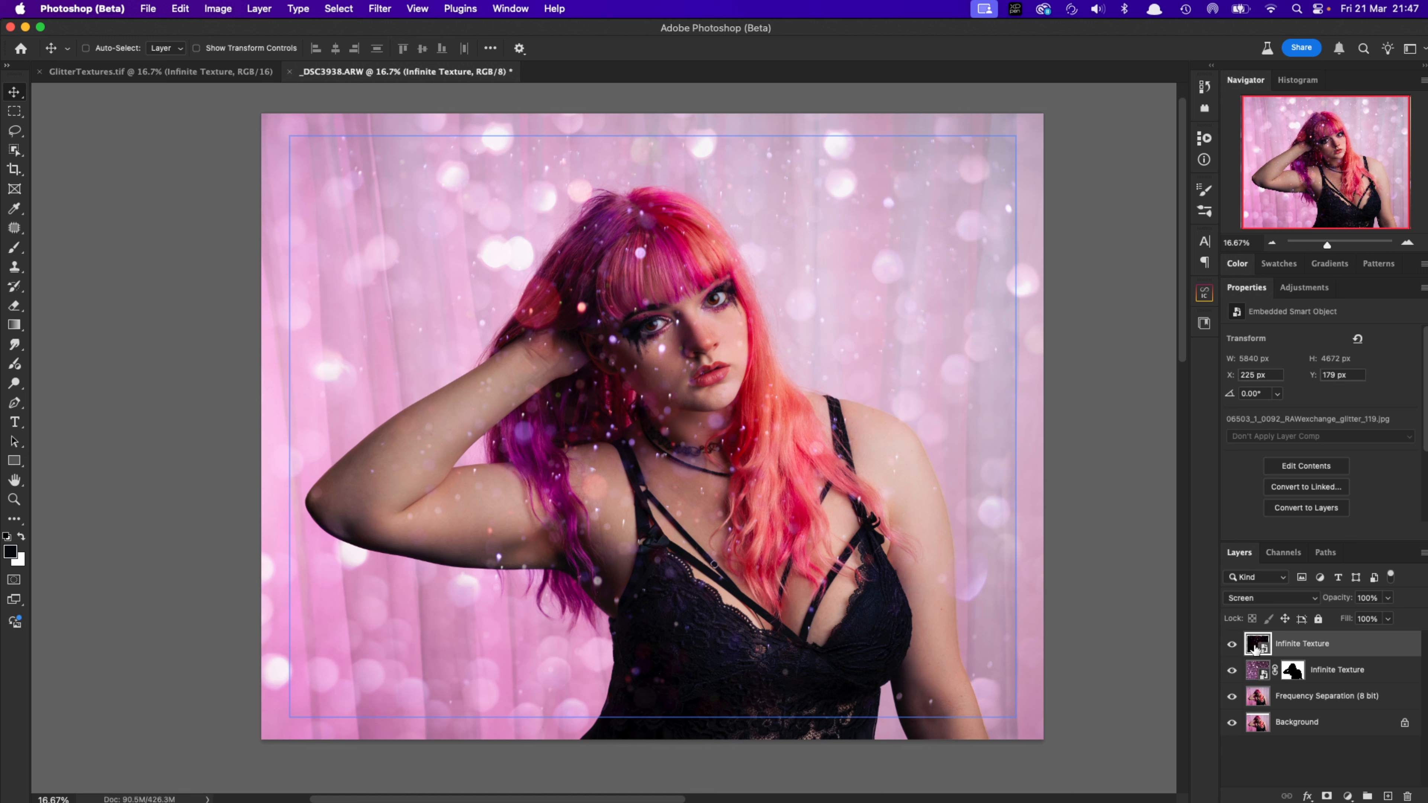
# Stretch the glitter layer to about 150.18% width and 130.57% height so it covers the whole canvas
pyautogui.press('super+t')
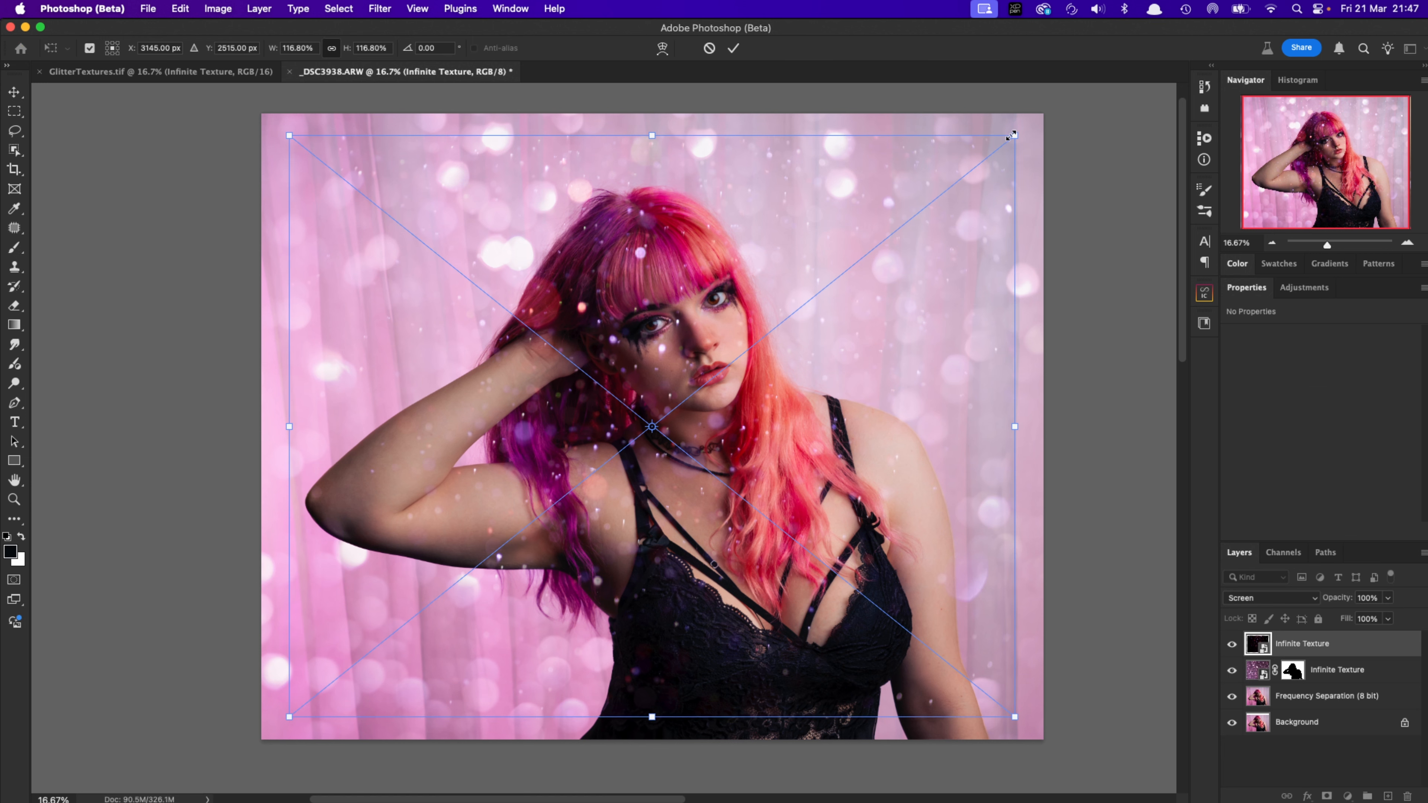
pyautogui.moveTo(1011, 133); pyautogui.dragTo(1120, 106)
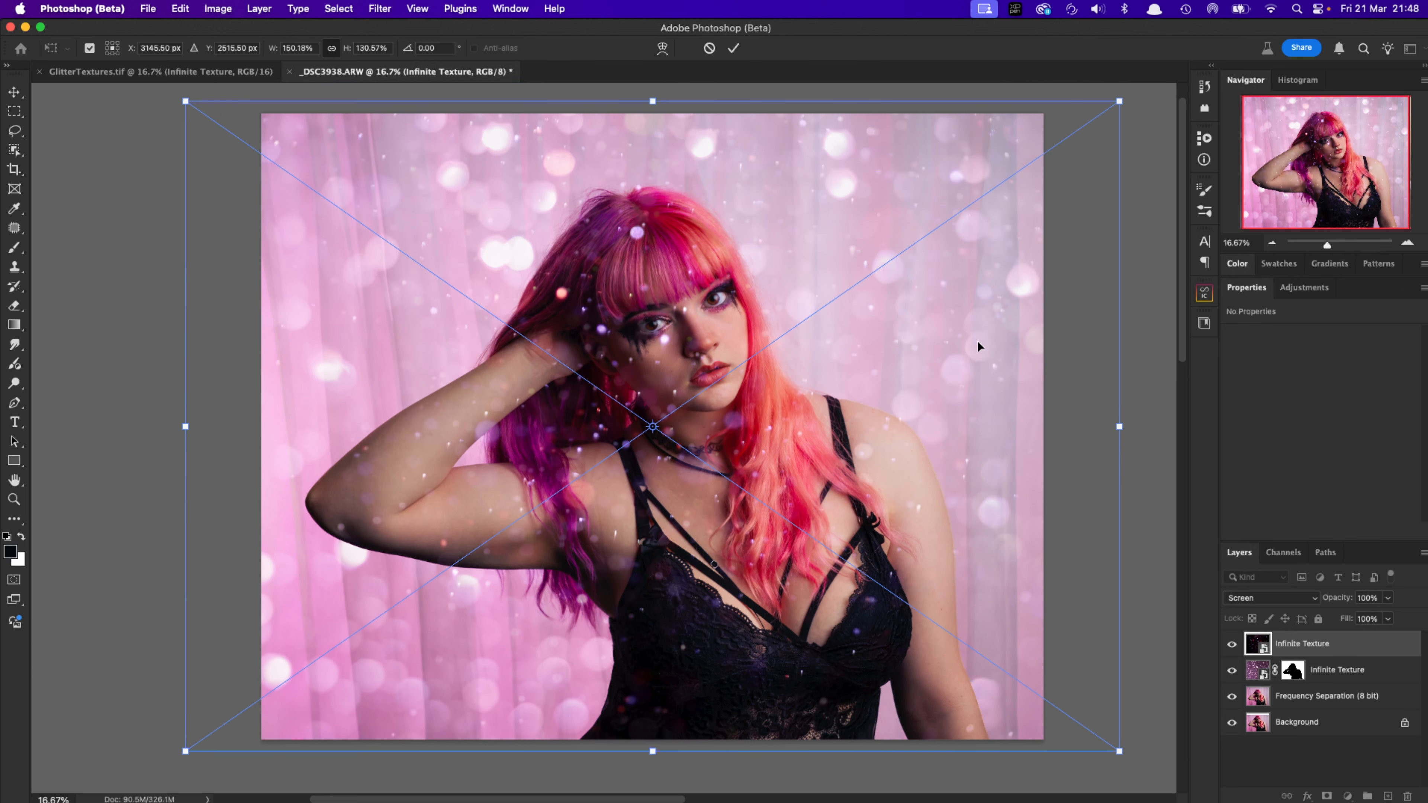
pyautogui.press('Return')
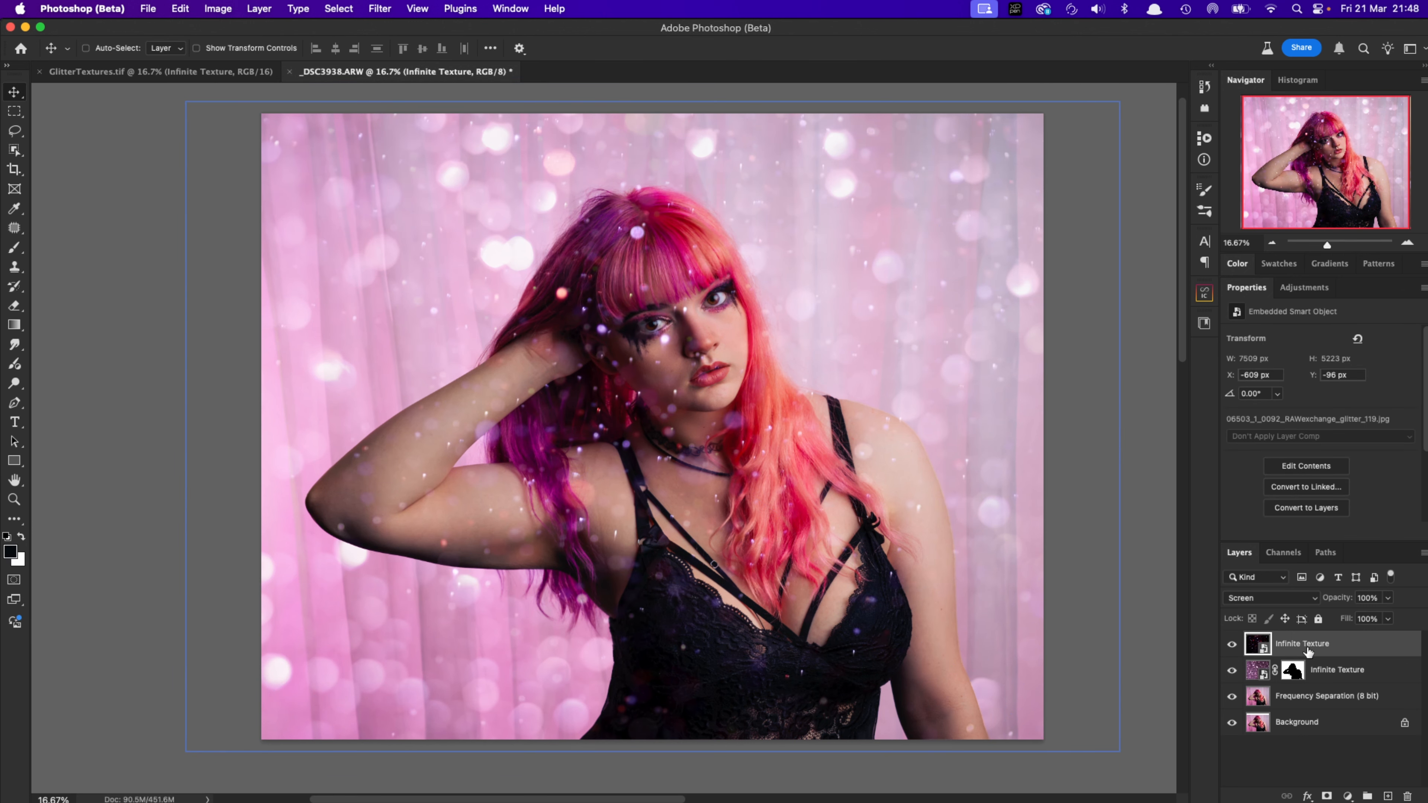
# Duplicate the bokeh layer's mask onto the dark glitter layer so the glitter stays off the model
pyautogui.click(1292, 671)
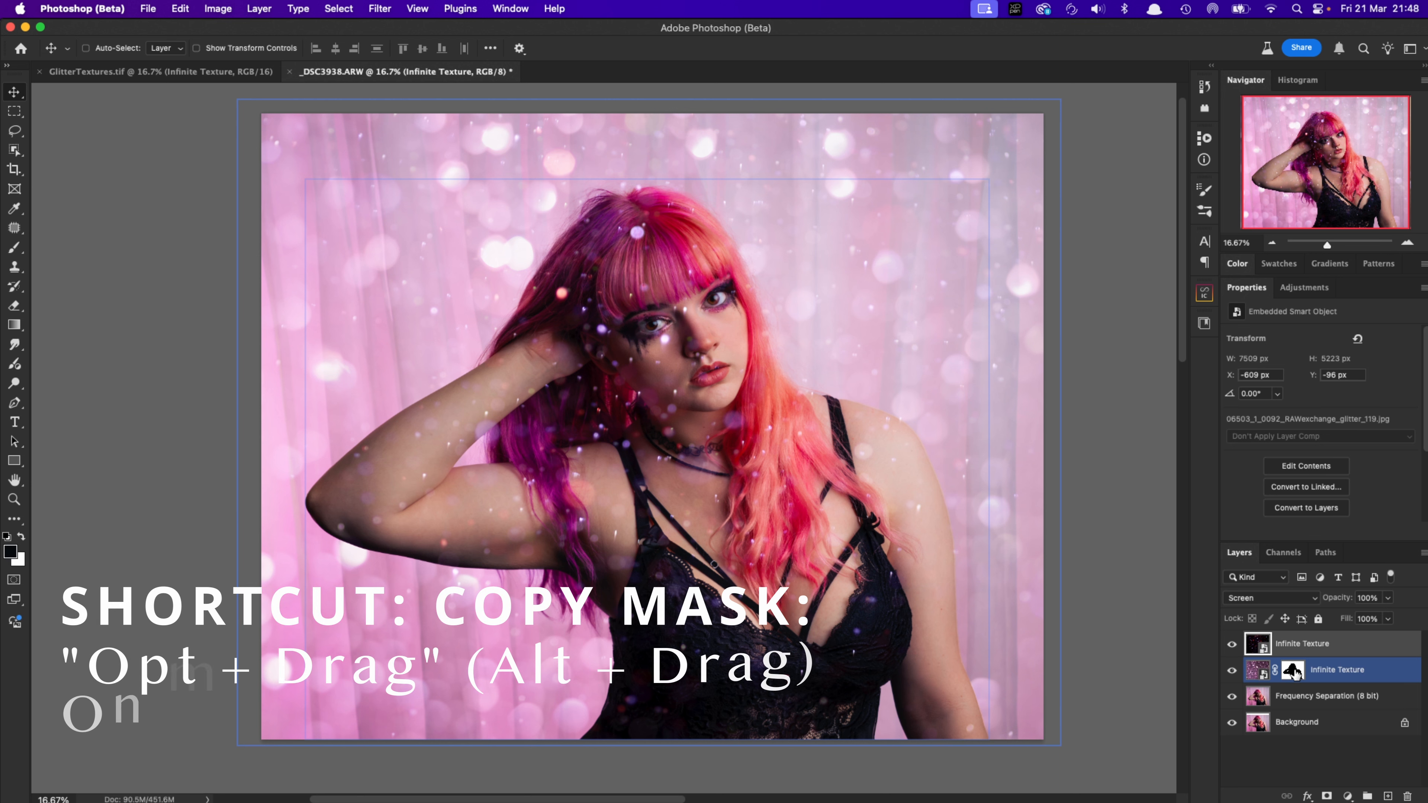
pyautogui.moveTo(1293, 671); pyautogui.dragTo(1293, 643)
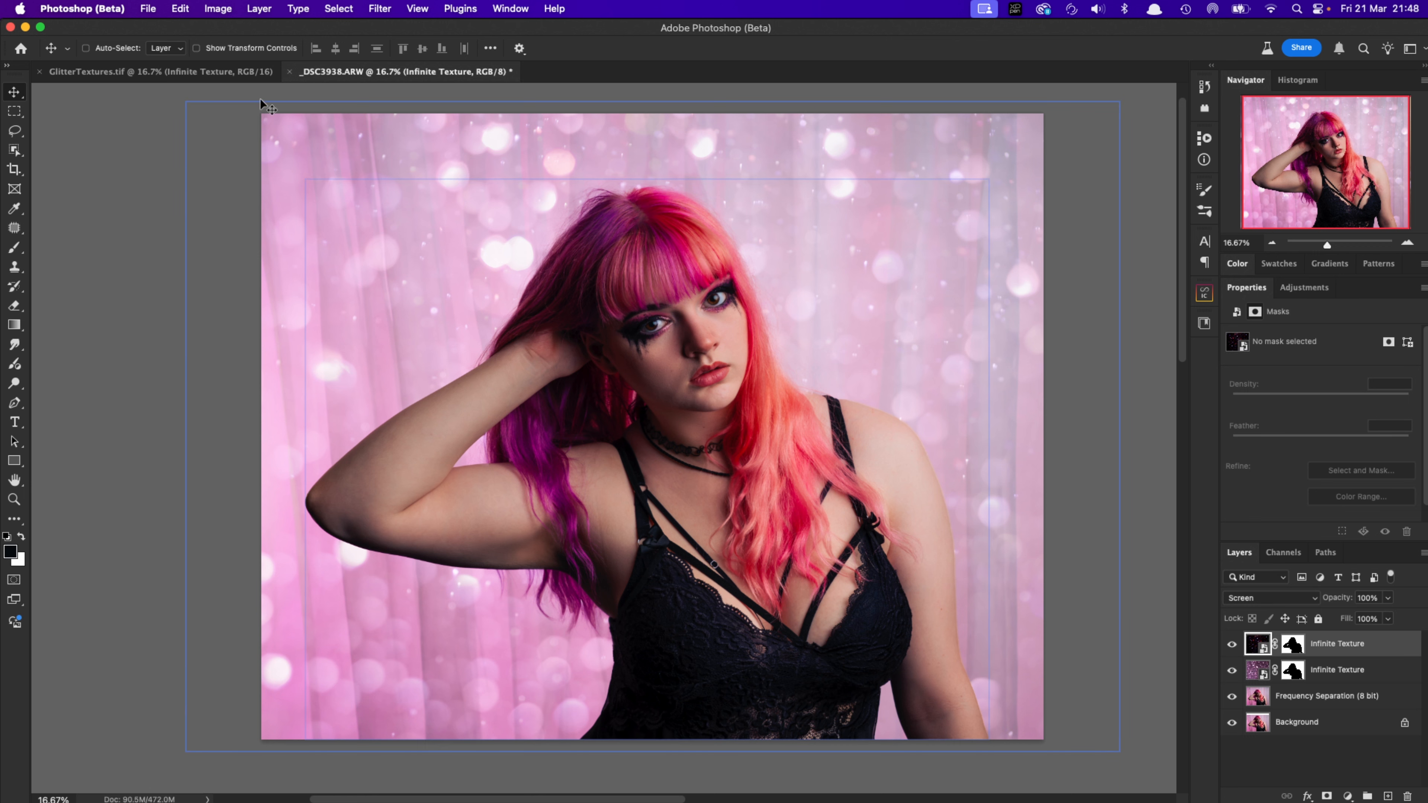
# Copy the warm orange light texture layer from GlitterTextures.tif onto the top of the portrait's stack and compare the image with and without it
pyautogui.hotkey('ctrl', 'Tab')
pyautogui.moveTo(1260, 647); pyautogui.dragTo(860, 466)
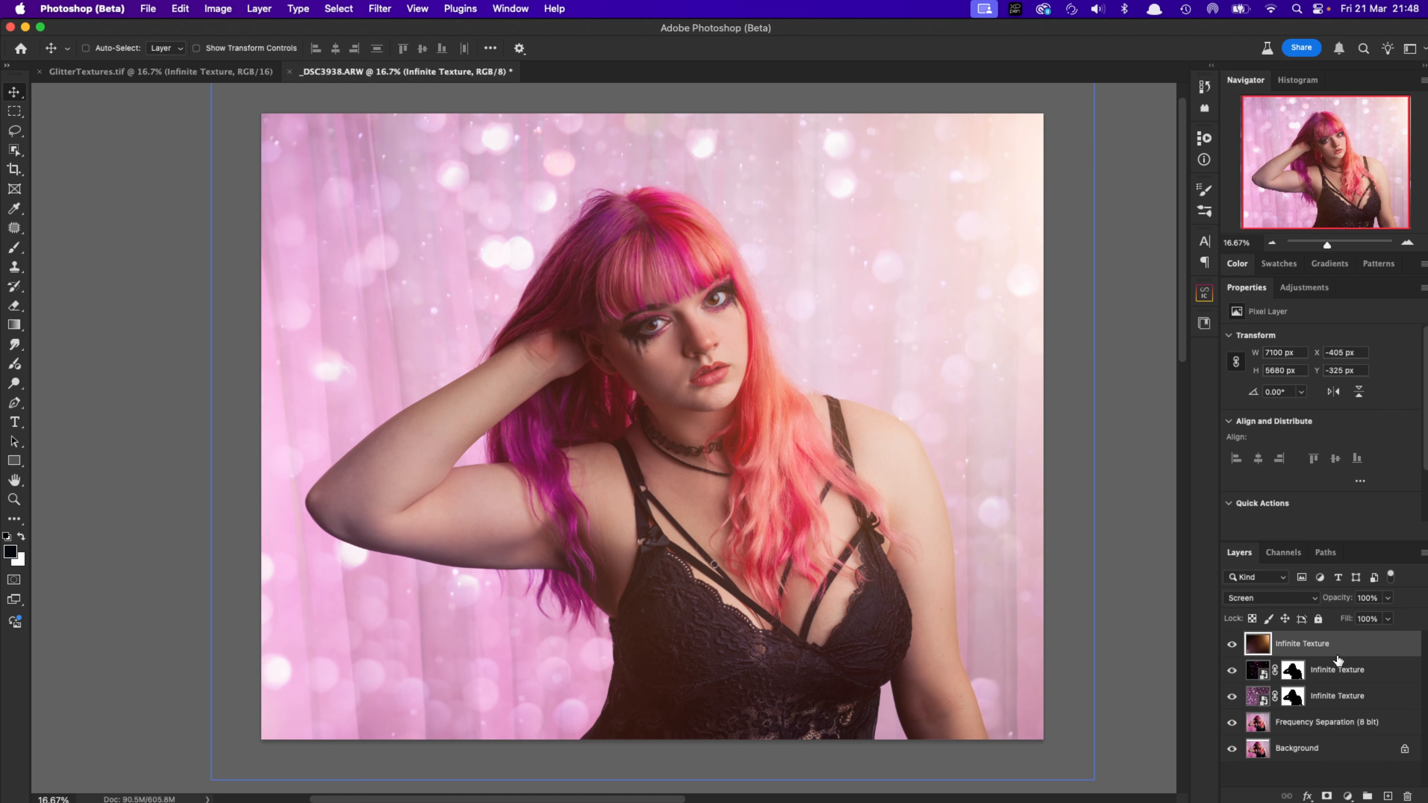
pyautogui.click(1231, 645)
pyautogui.click(1231, 645)
pyautogui.click(1231, 645)
pyautogui.click(1231, 646)
# Set the light texture layer's Blend If underlying-layer shadow range to a split of about 4 / 62
pyautogui.doubleClick(1356, 650)
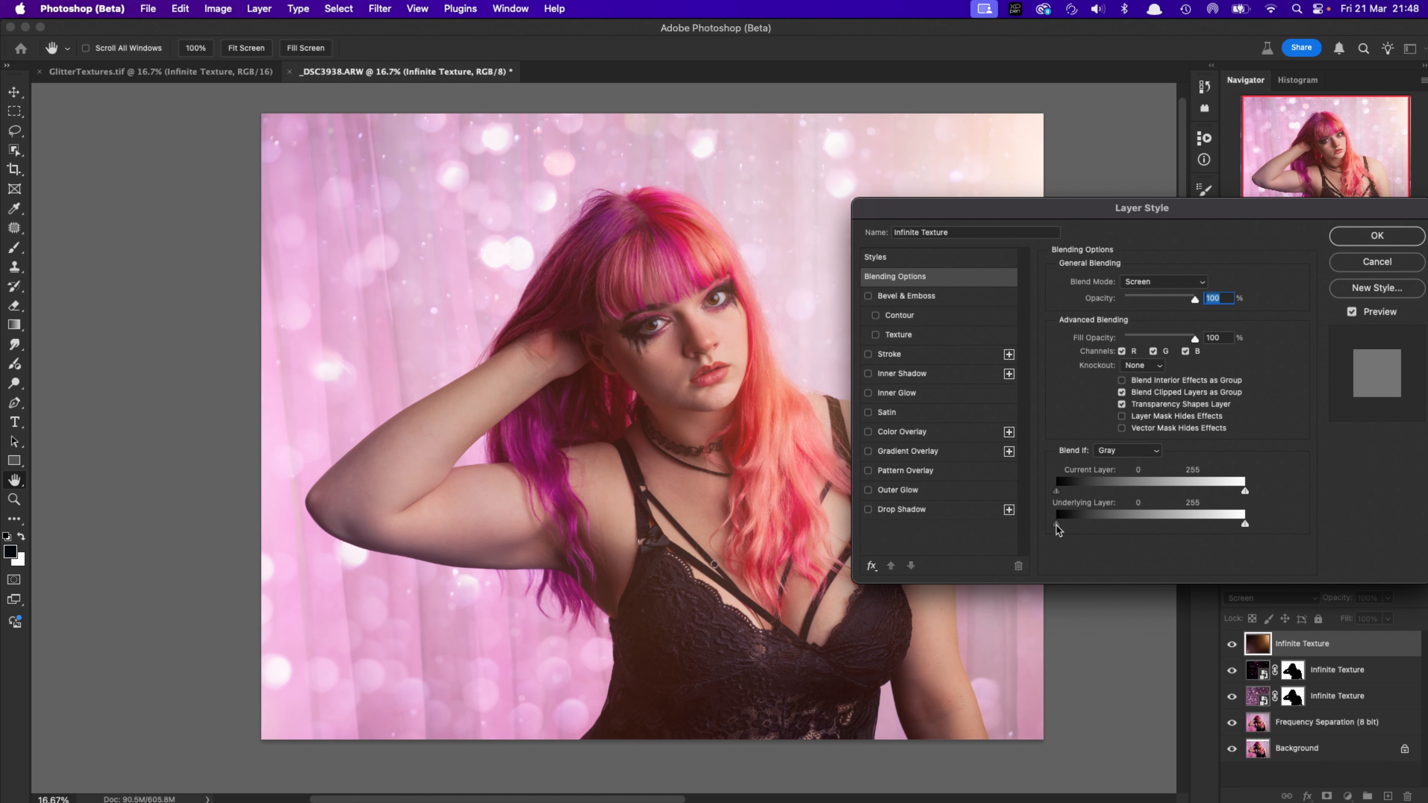
pyautogui.moveTo(1056, 527)
pyautogui.mouseDown()
pyautogui.moveTo(1118, 530)
pyautogui.moveTo(1062, 530)
pyautogui.moveTo(1110, 532)
pyautogui.moveTo(1075, 533)
pyautogui.mouseUp()
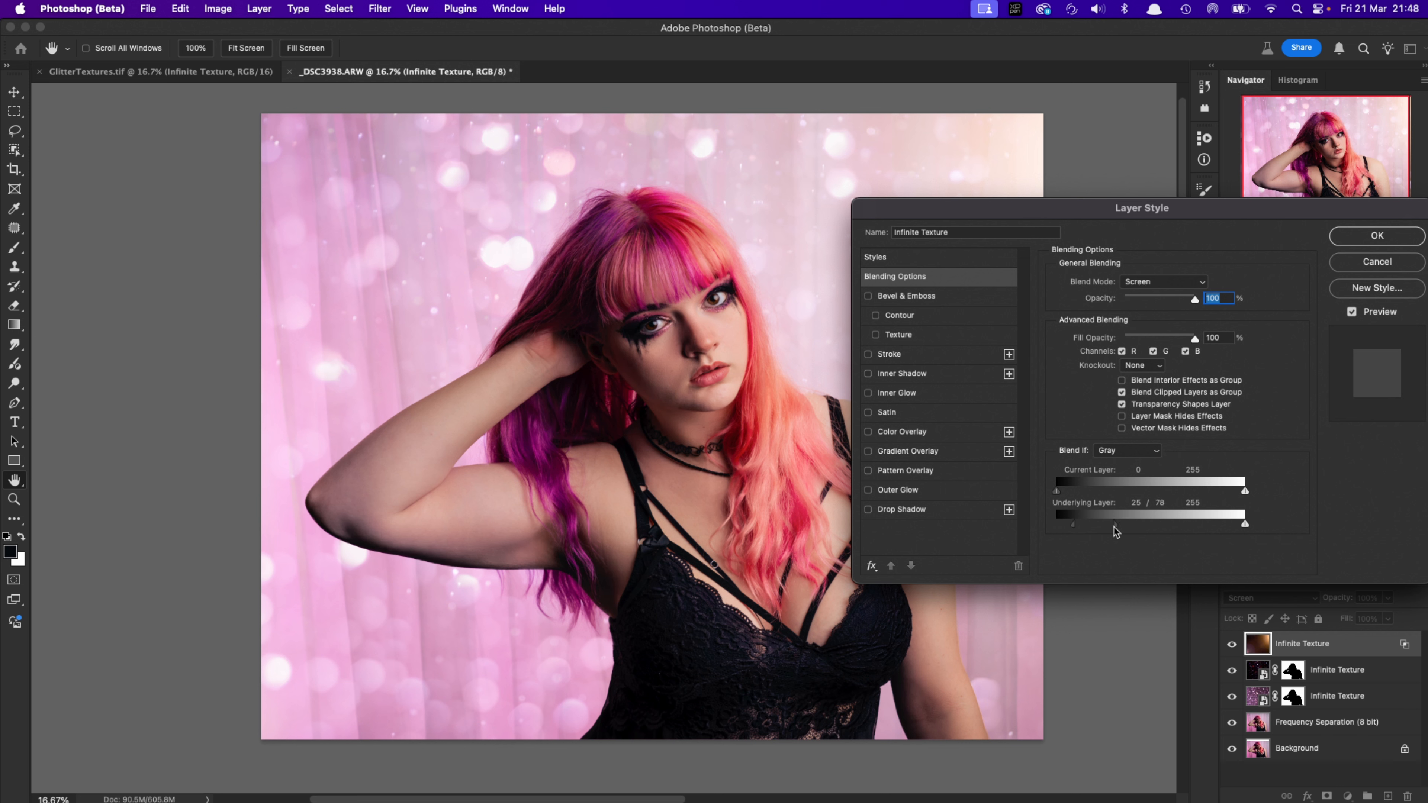
pyautogui.moveTo(1133, 528); pyautogui.dragTo(1113, 529)
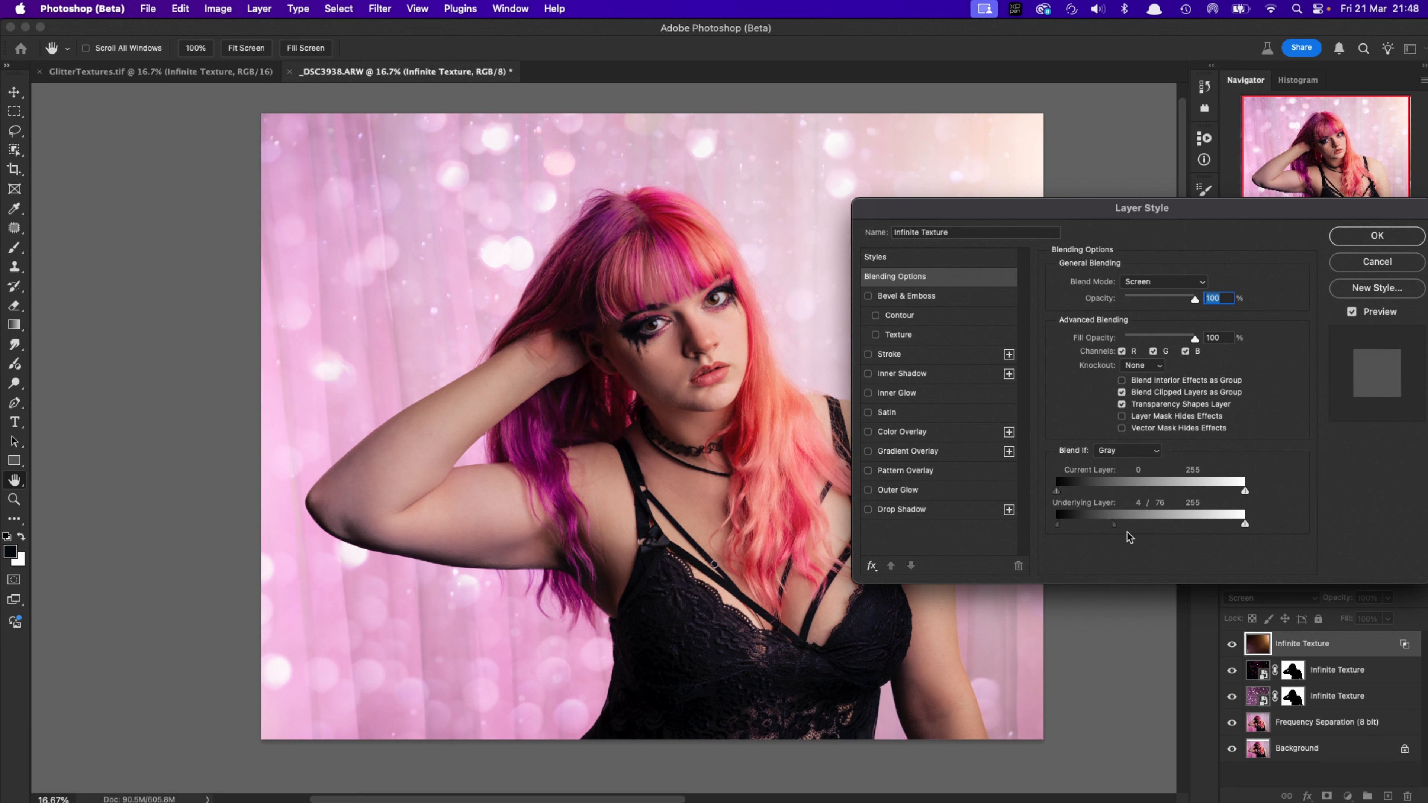
pyautogui.moveTo(1114, 530)
pyautogui.mouseDown()
pyautogui.moveTo(1139, 530)
pyautogui.moveTo(1096, 531)
pyautogui.mouseUp()
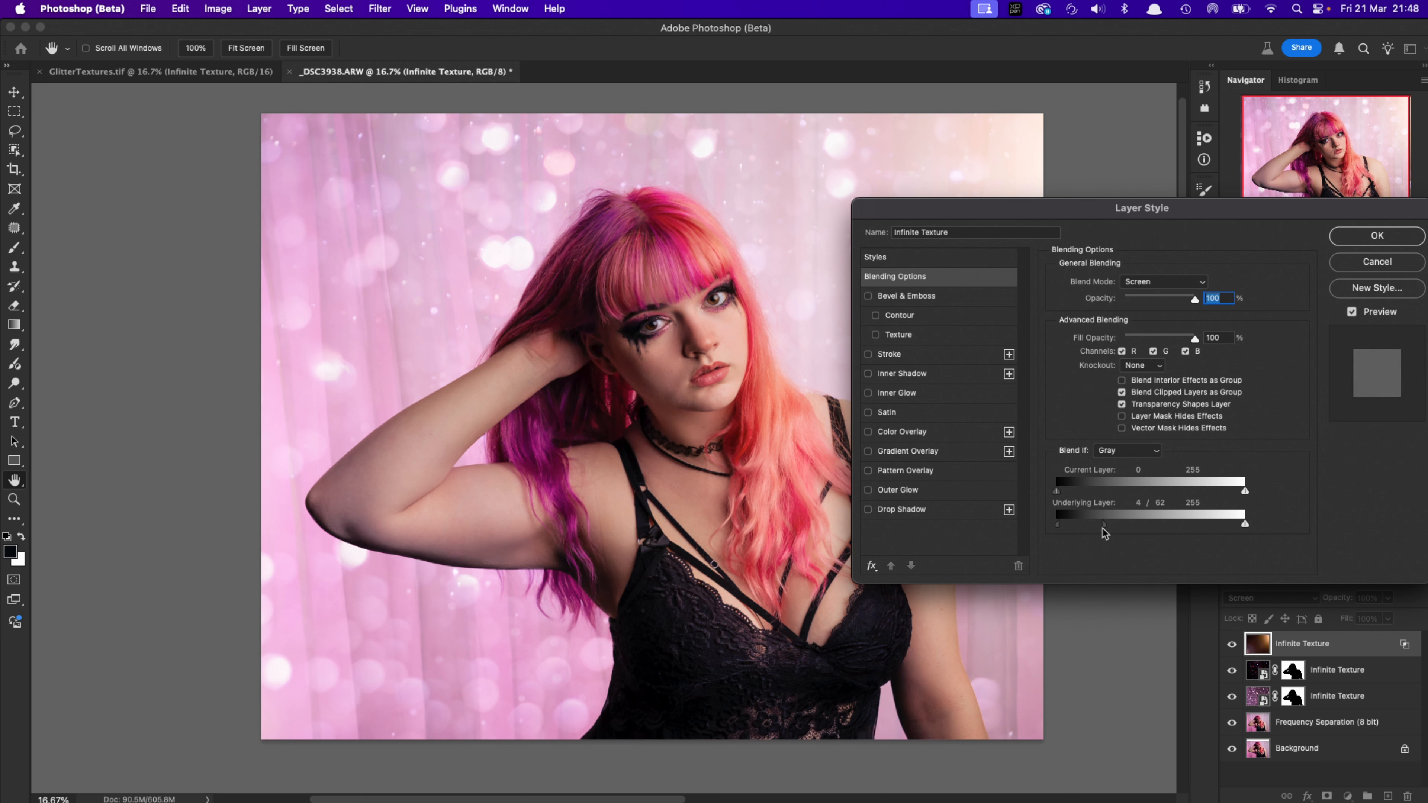
pyautogui.click(1352, 242)
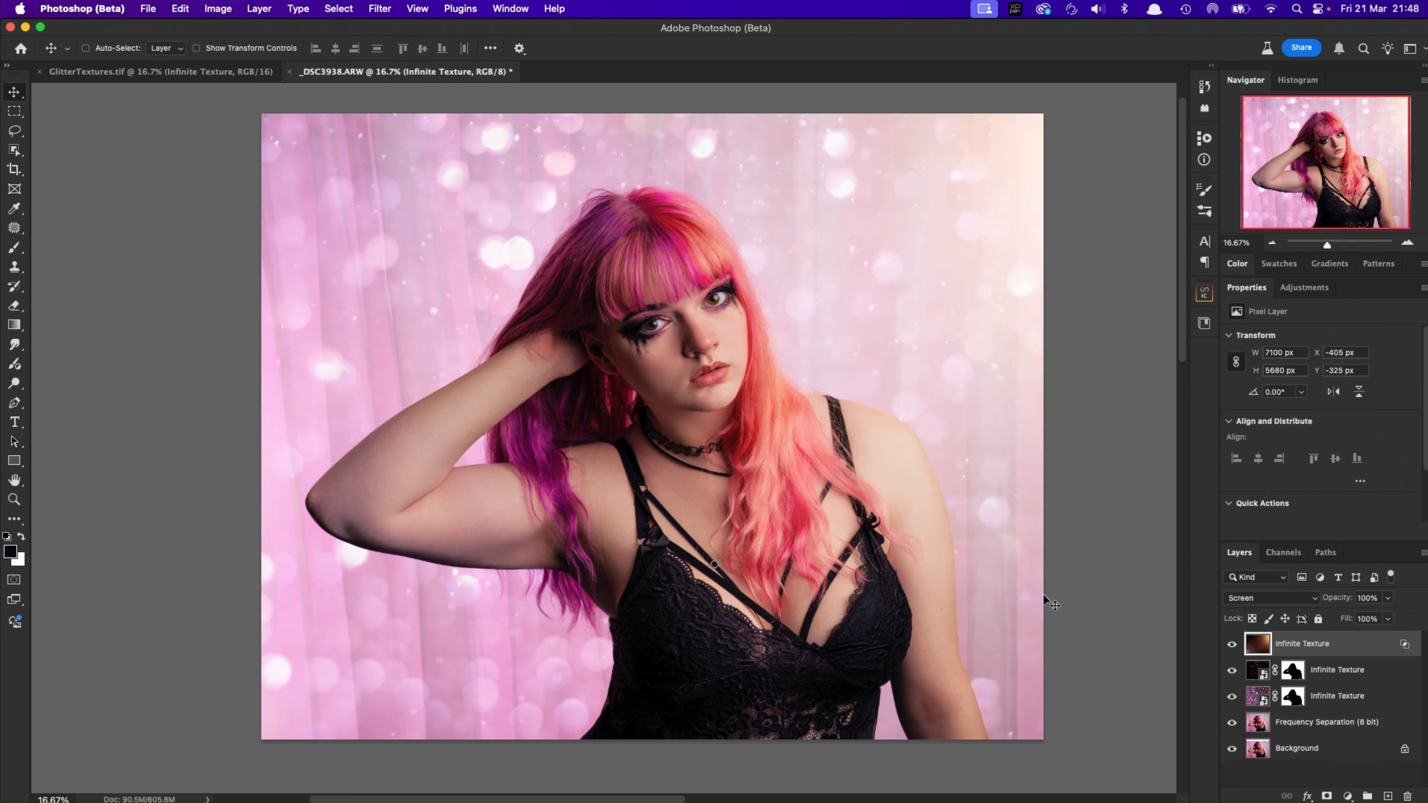
# Add a Gradient Map adjustment layer above the textures and put it in a group named Adjustments
pyautogui.doubleClick(1247, 288)
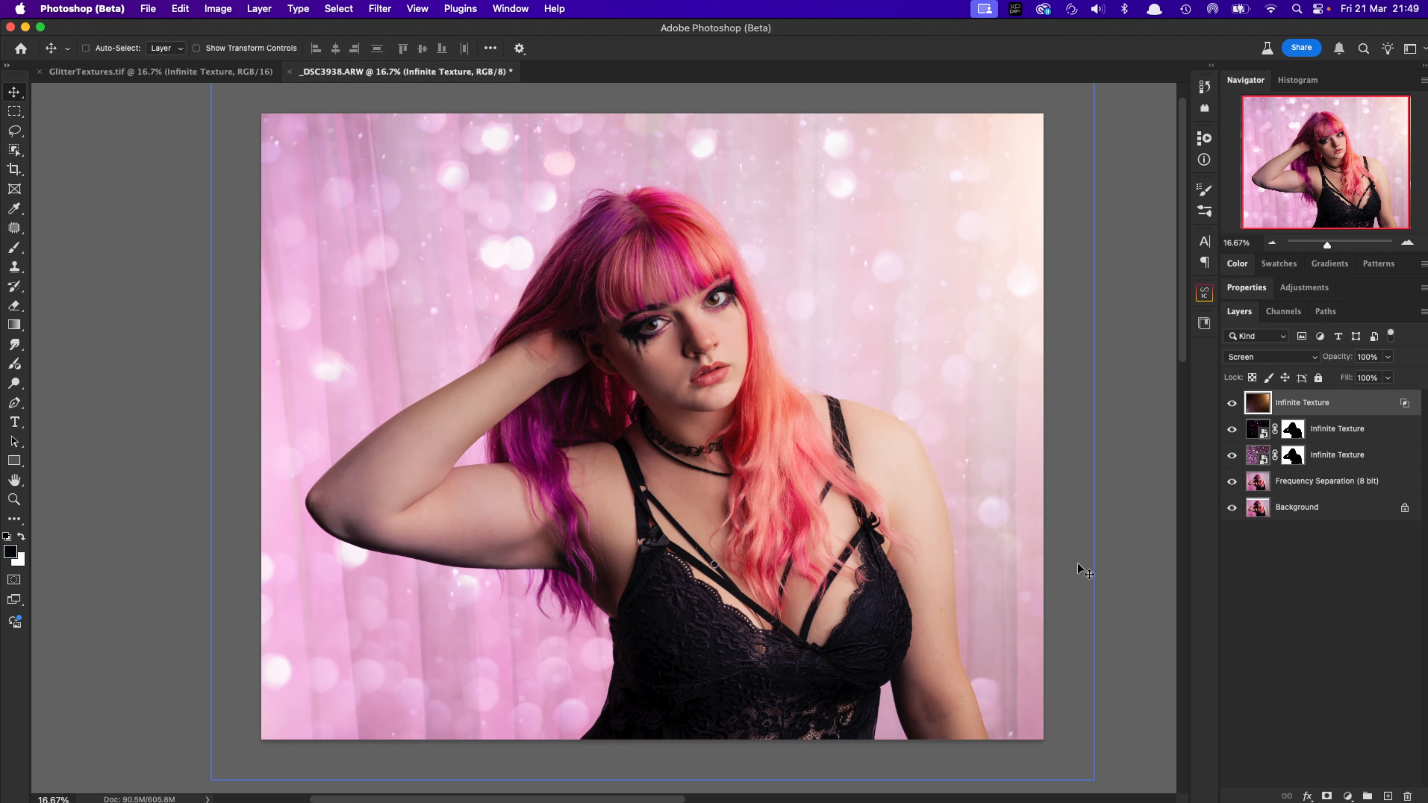
pyautogui.click(1347, 795)
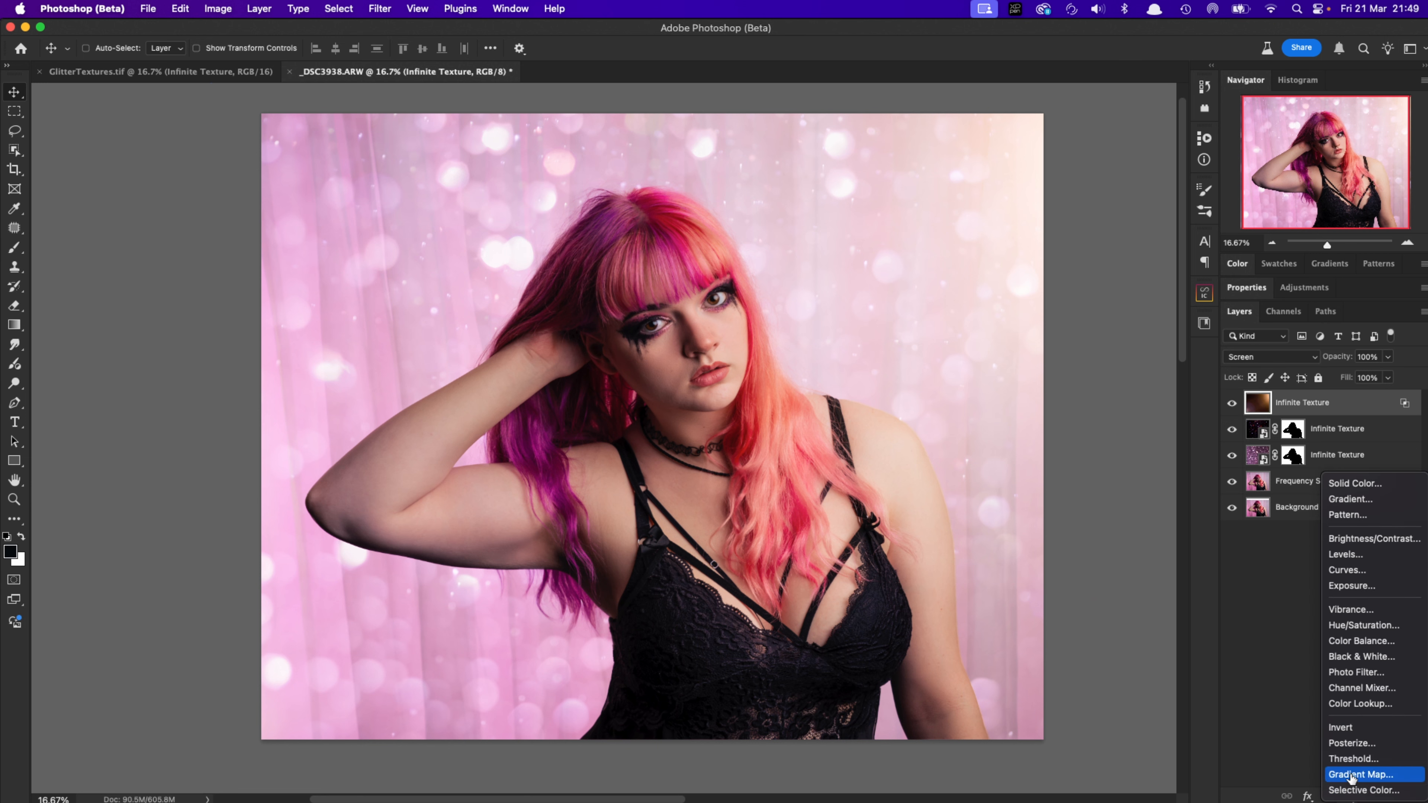
pyautogui.click(1352, 775)
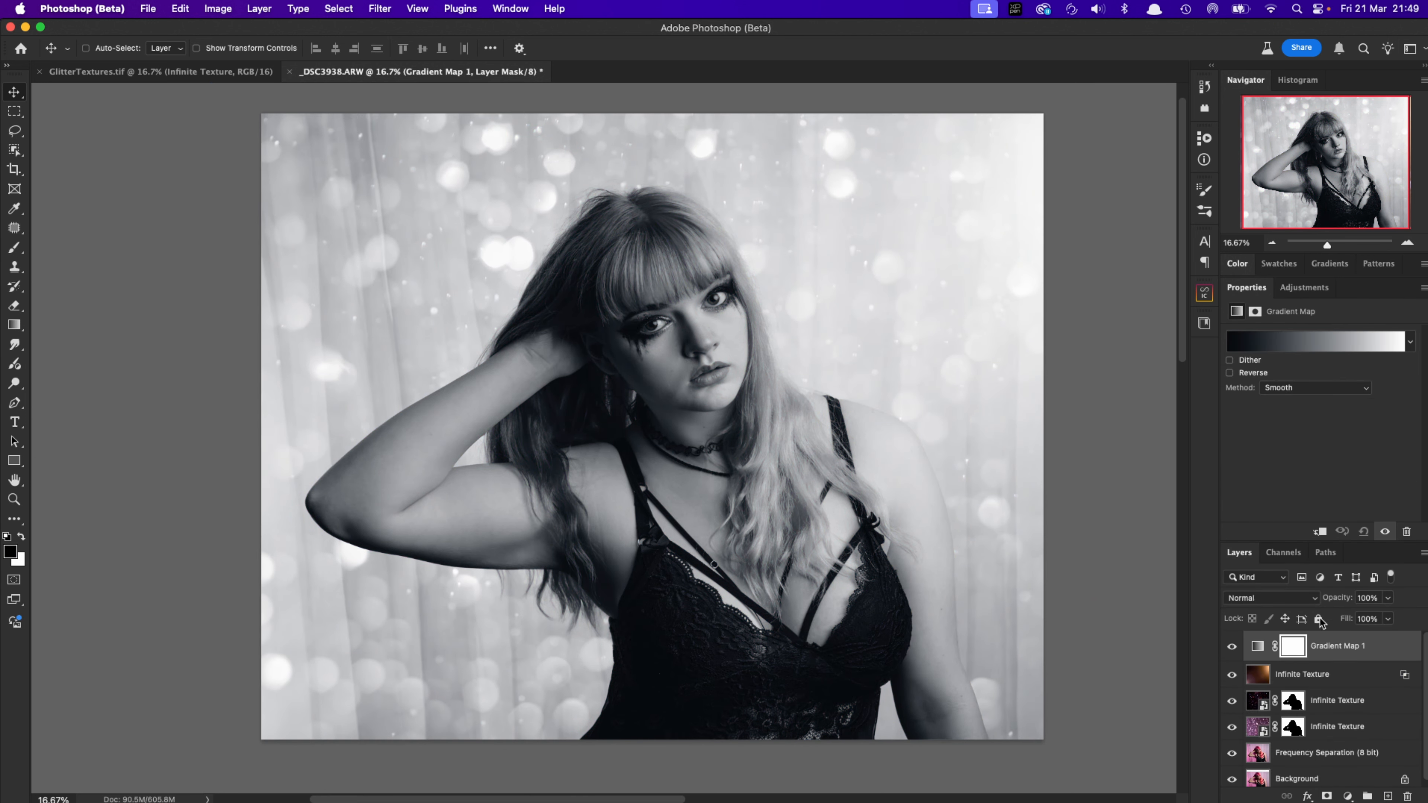
pyautogui.click(1337, 649)
pyautogui.press('super+g')
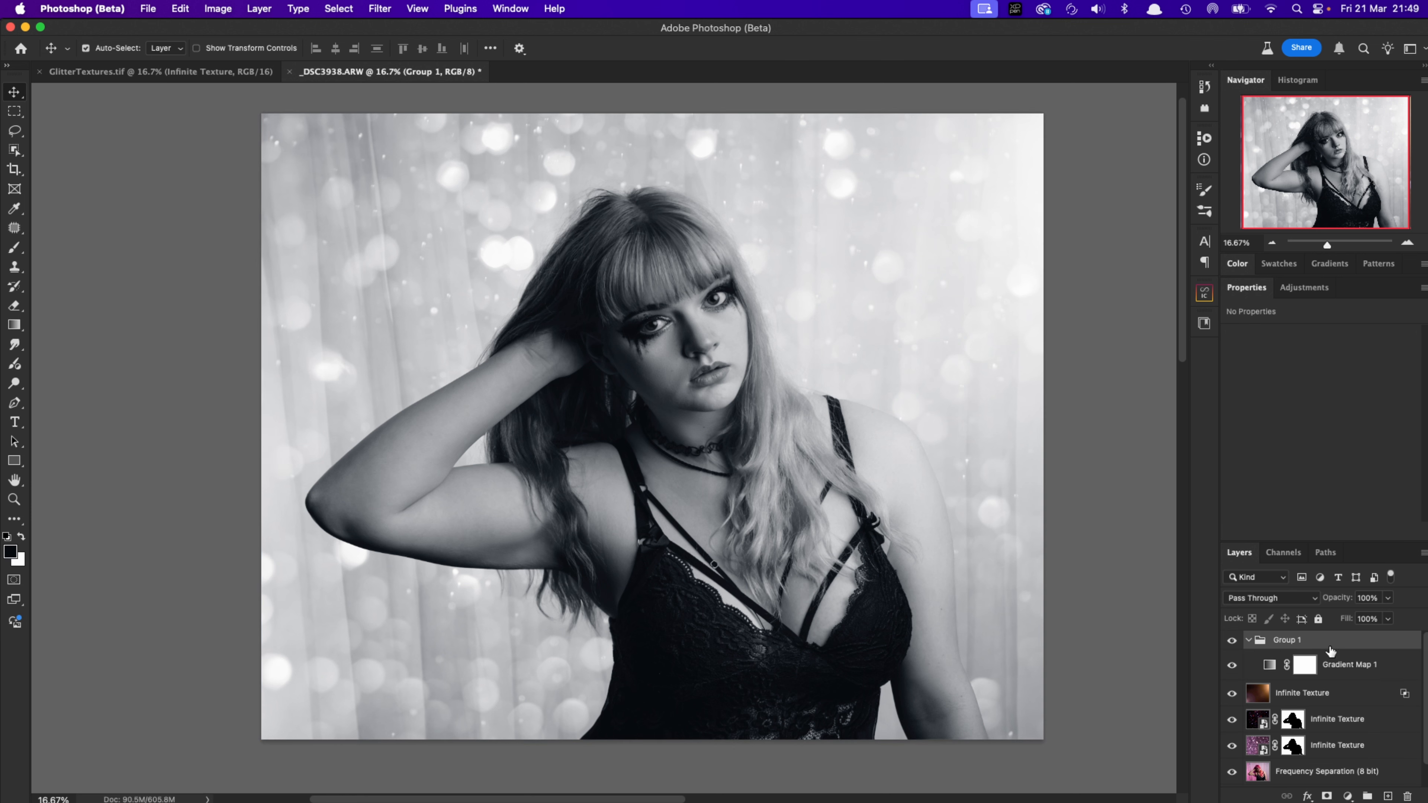
pyautogui.doubleClick(1284, 641)
pyautogui.write('me')
pyautogui.write('nts')
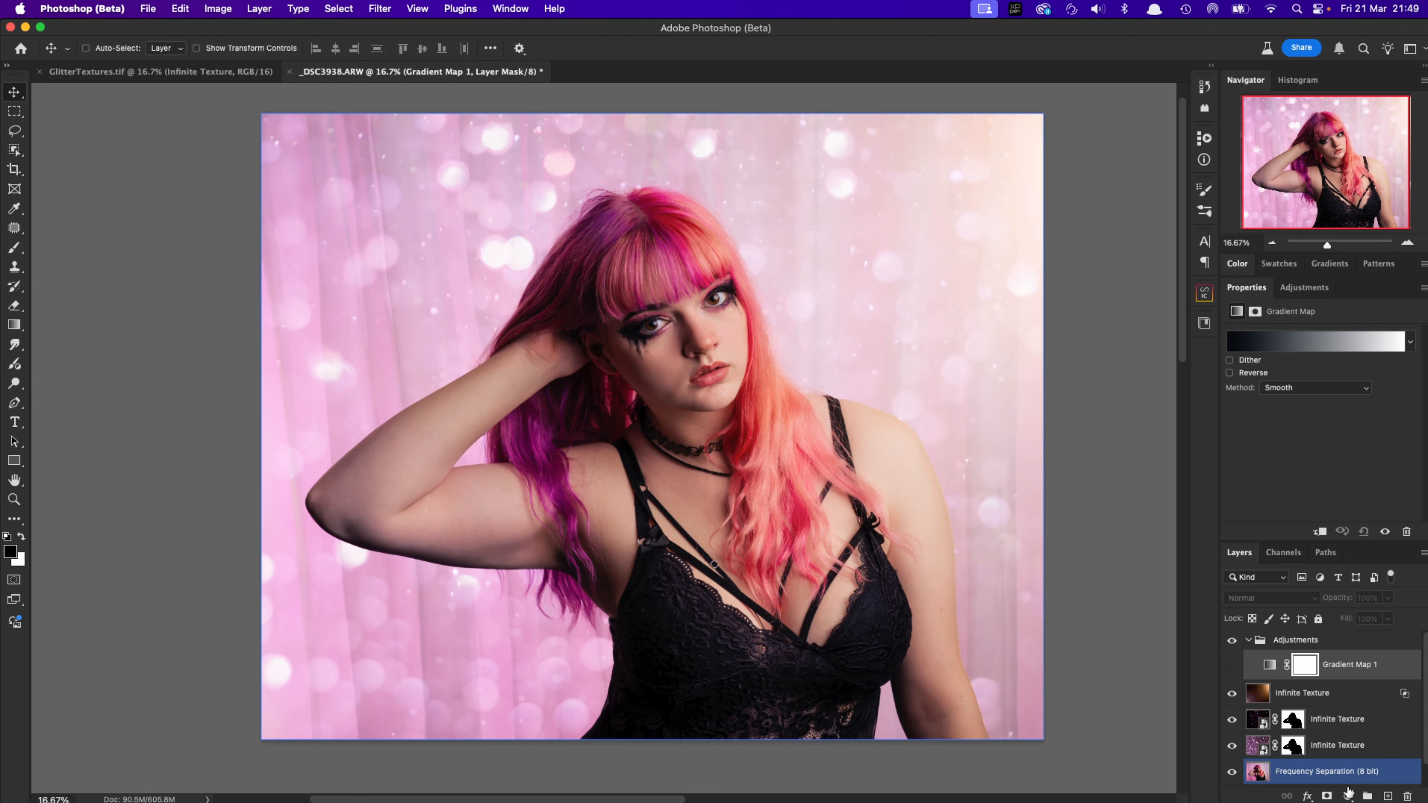
# Add a Color Lookup adjustment layer and place it beneath the Gradient Map inside the Adjustments group
pyautogui.click(1347, 796)
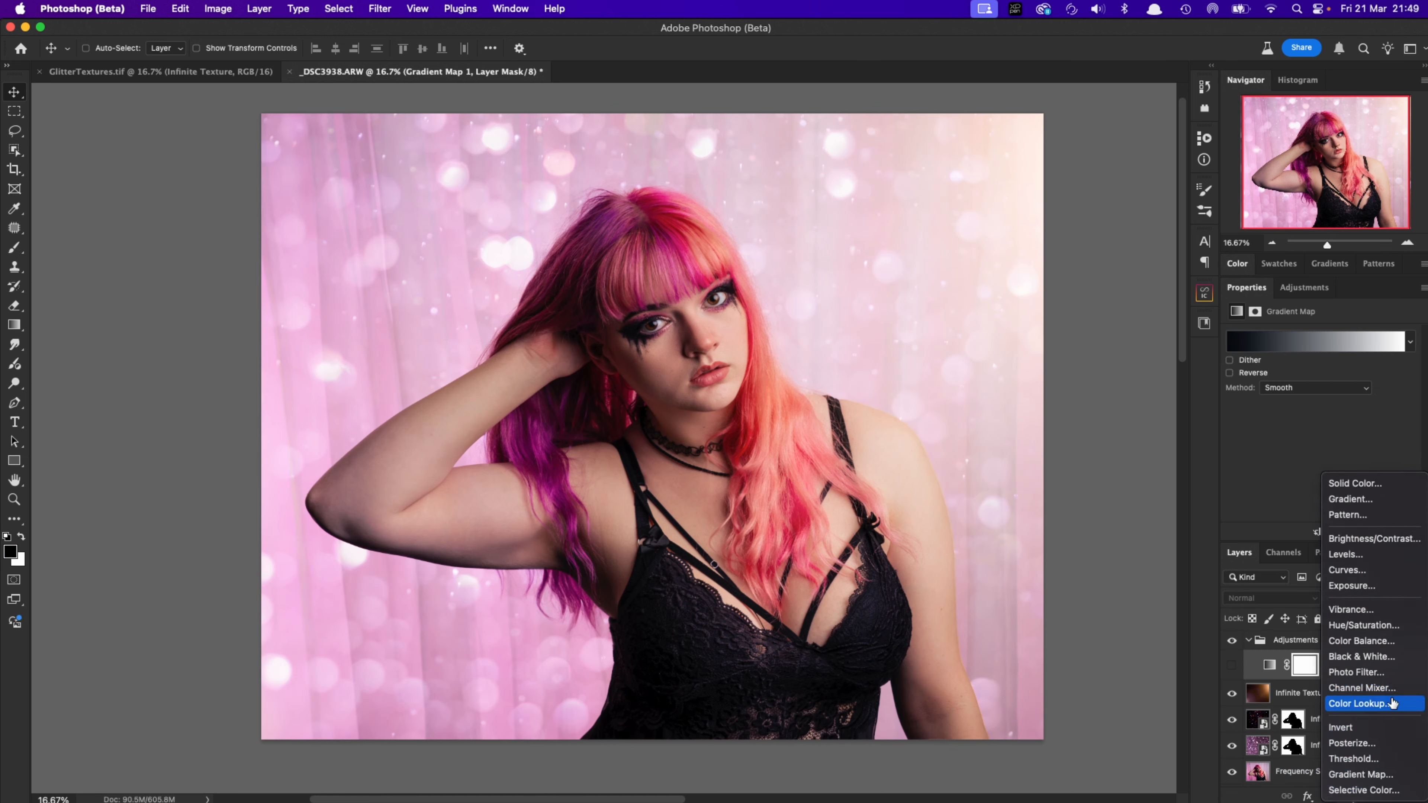
pyautogui.click(1372, 705)
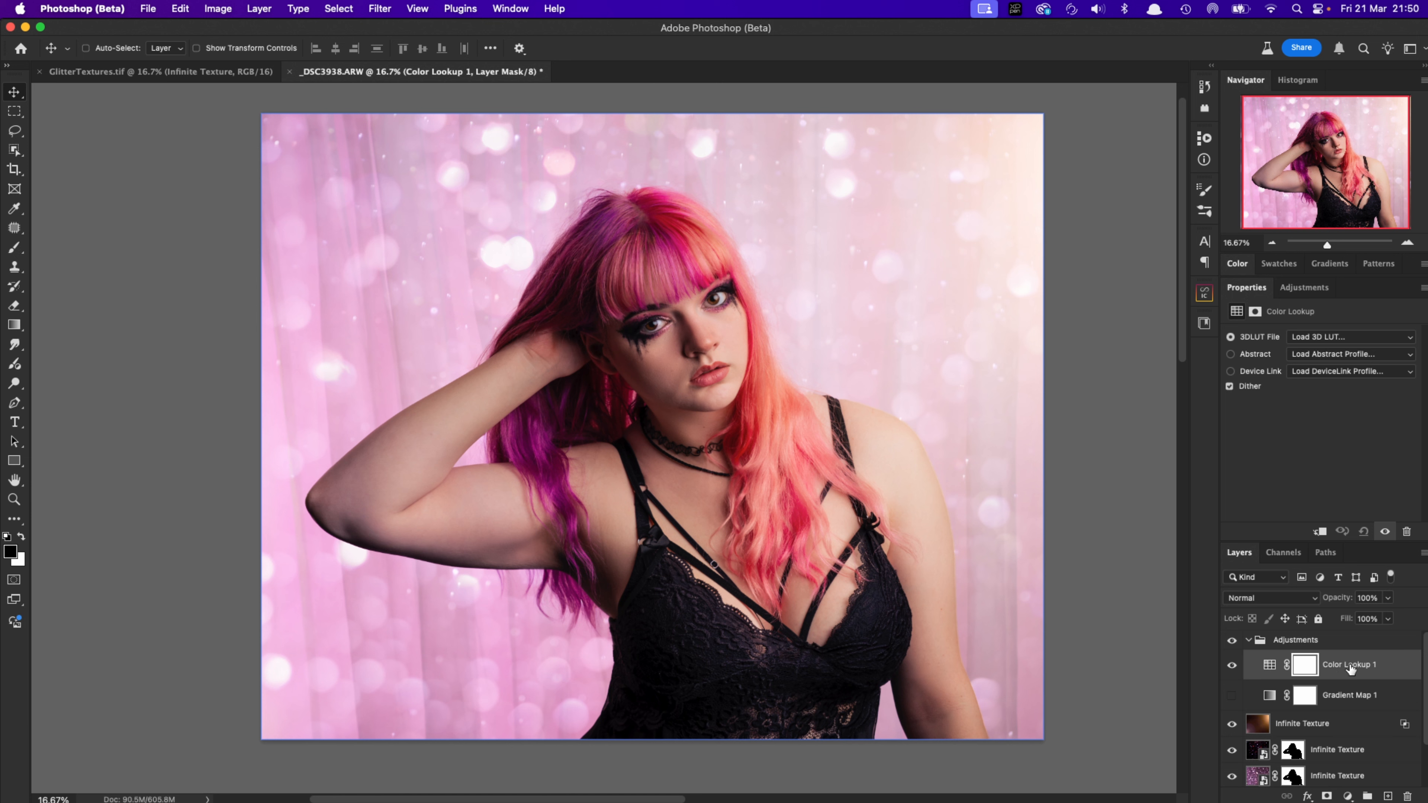
pyautogui.moveTo(1350, 667); pyautogui.dragTo(1287, 704)
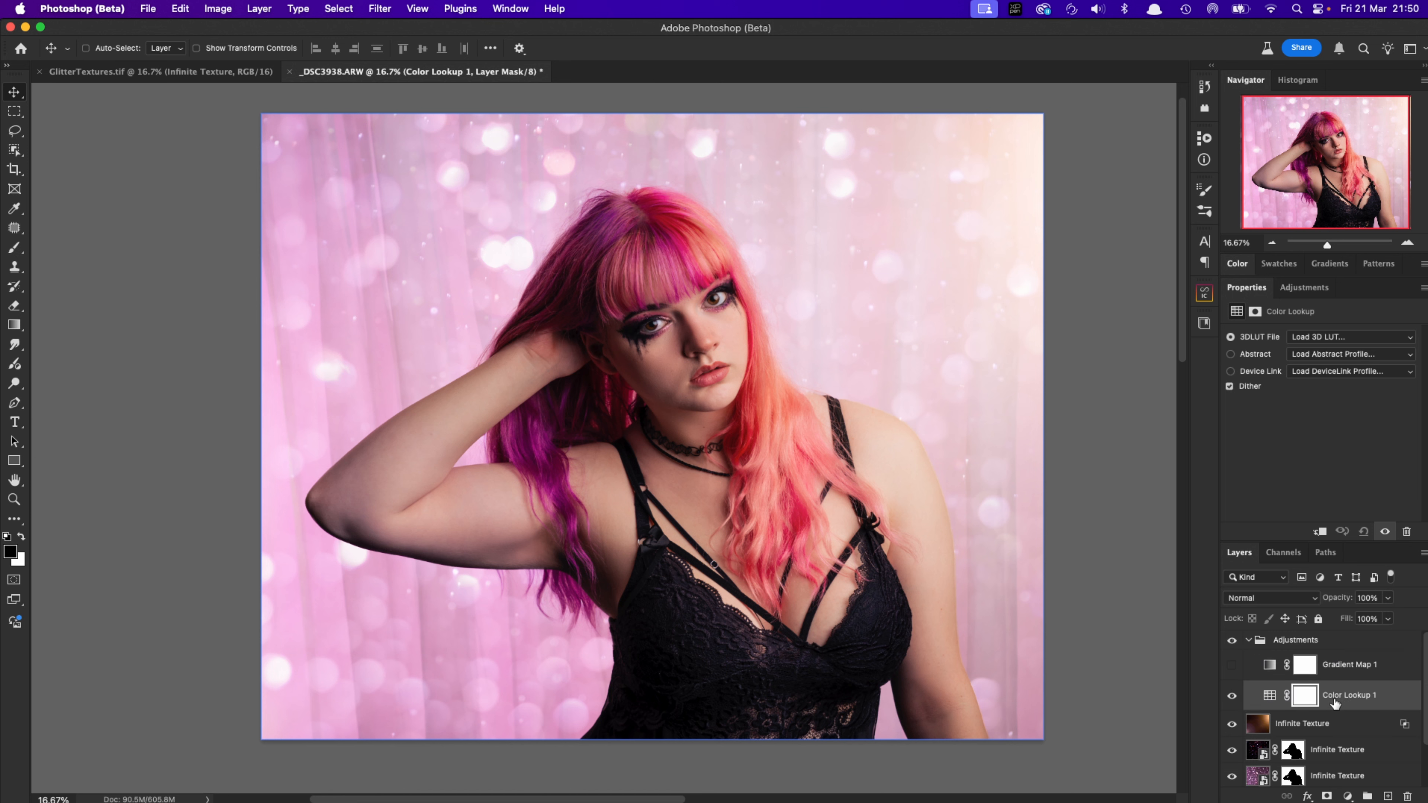
# Load the Kodak 5218 Kodak 2395 (by Adobe).cube LUT into the Color Lookup layer and set its opacity to 25%
pyautogui.click(1268, 696)
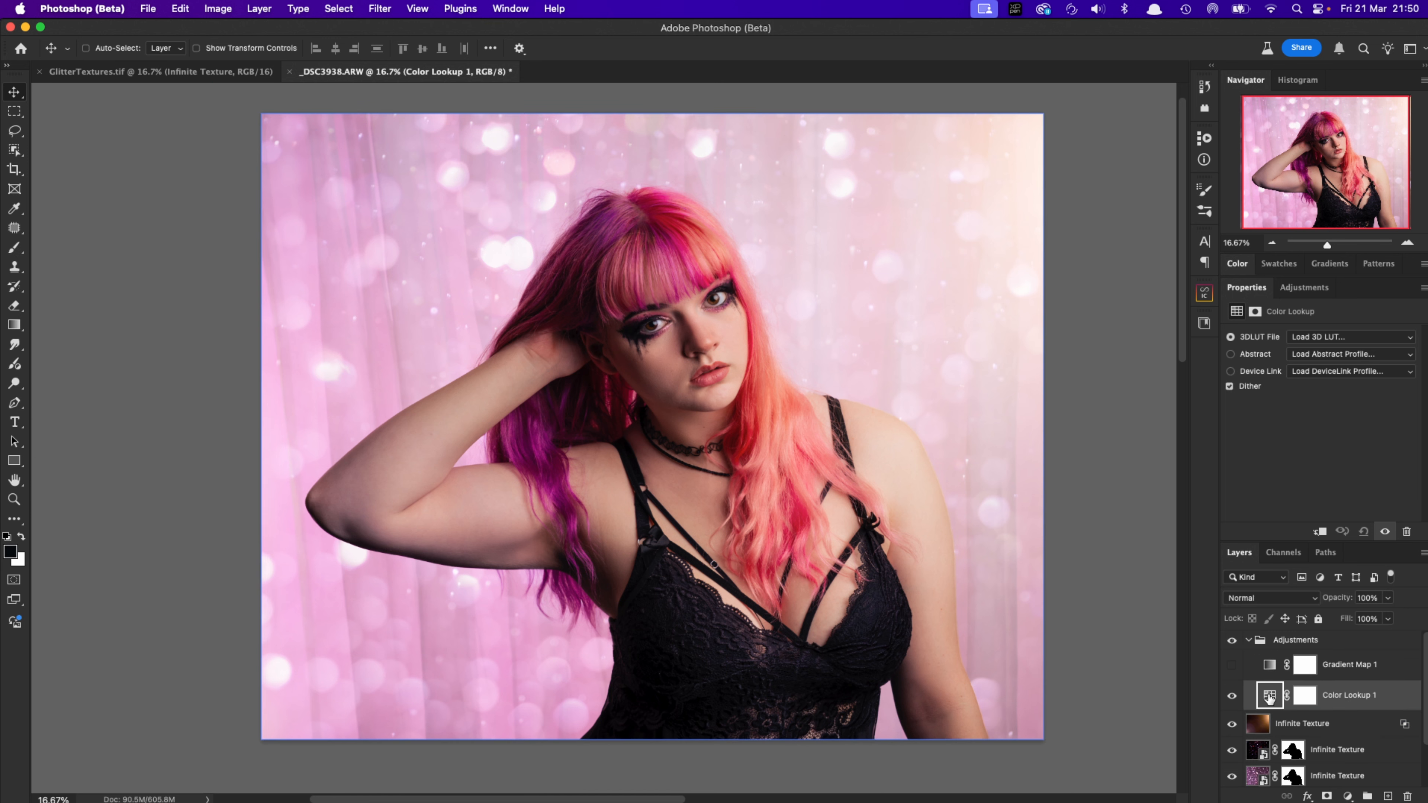
pyautogui.click(1339, 340)
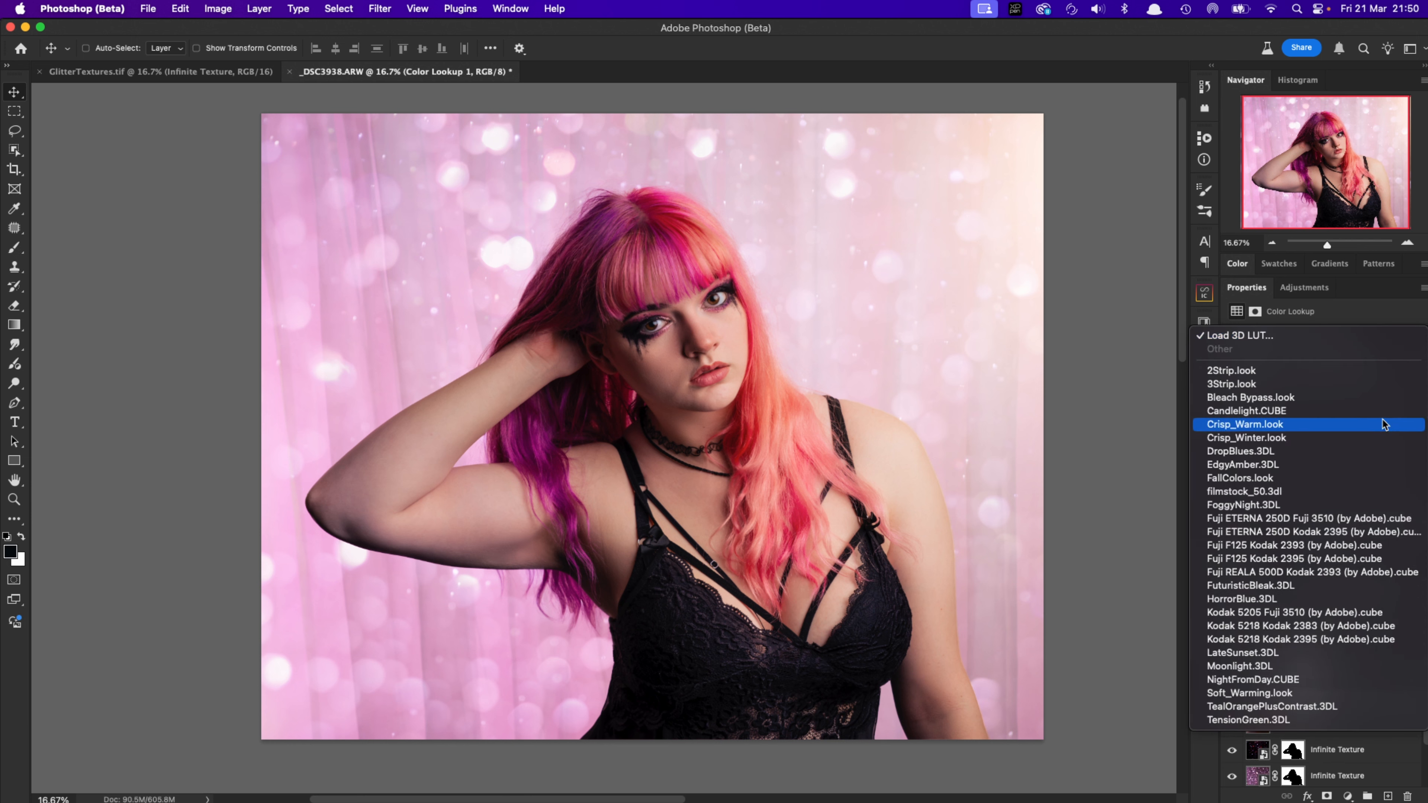
pyautogui.click(1310, 641)
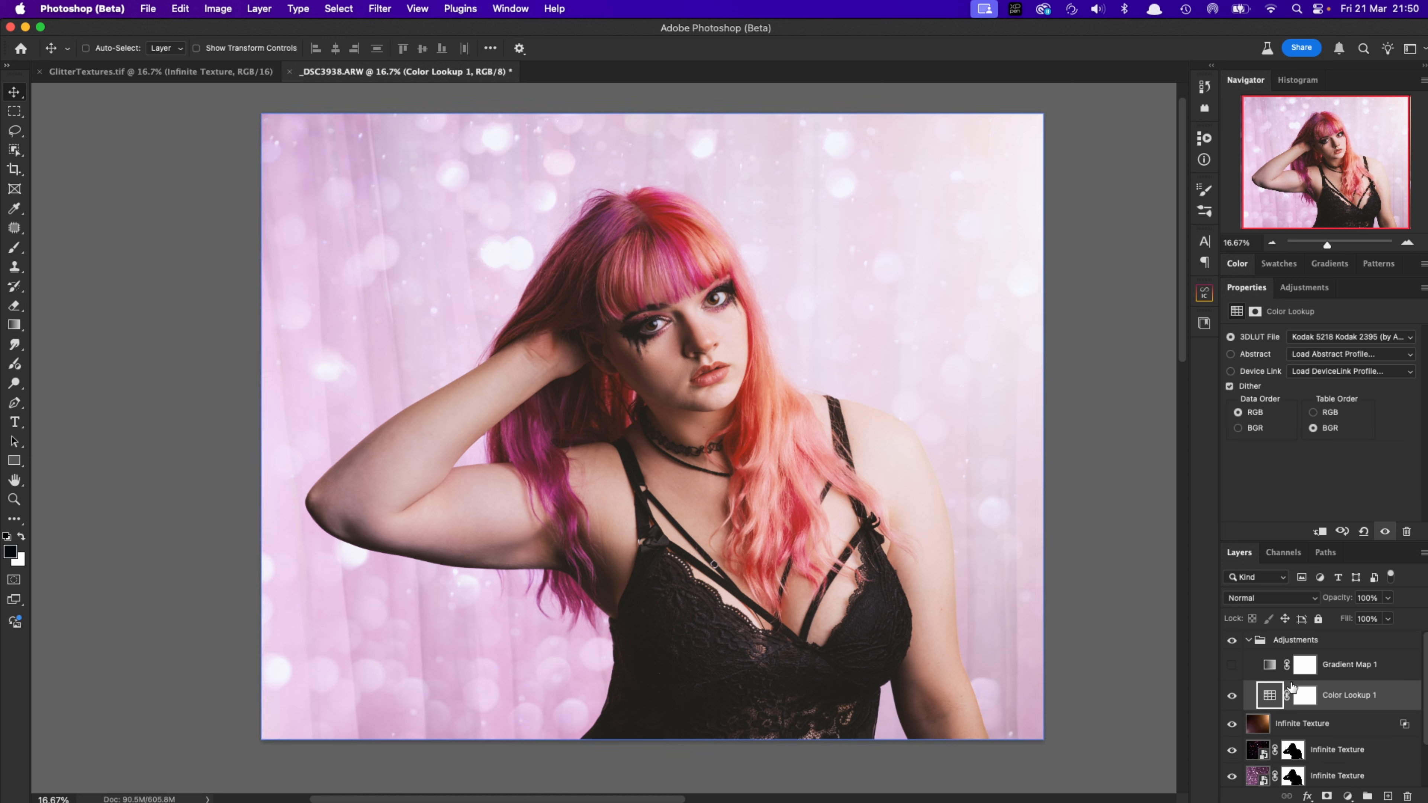
pyautogui.press('2')
pyautogui.press('5')
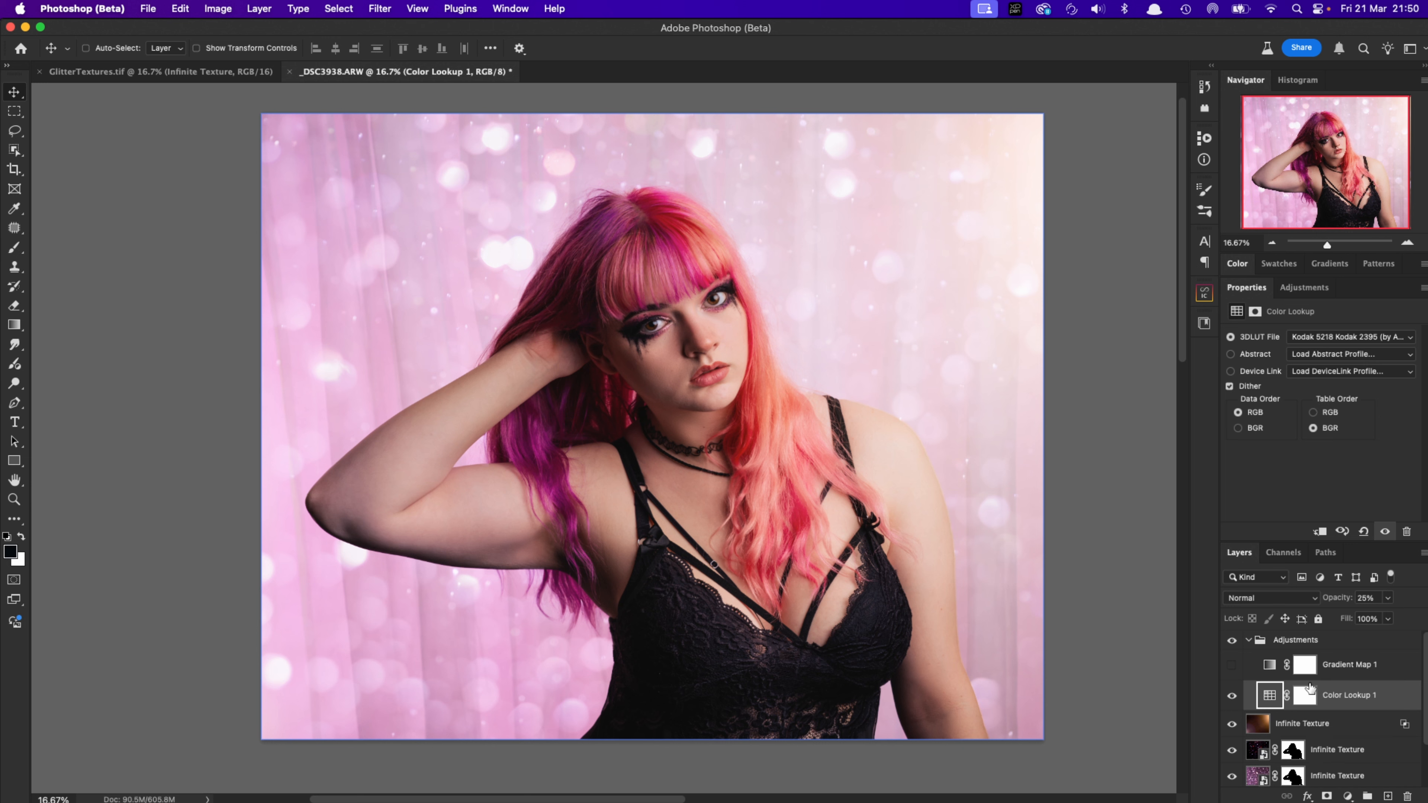
# Show the Gradient Map layer again and set its blend mode to Color
pyautogui.click(1231, 665)
pyautogui.click(1274, 672)
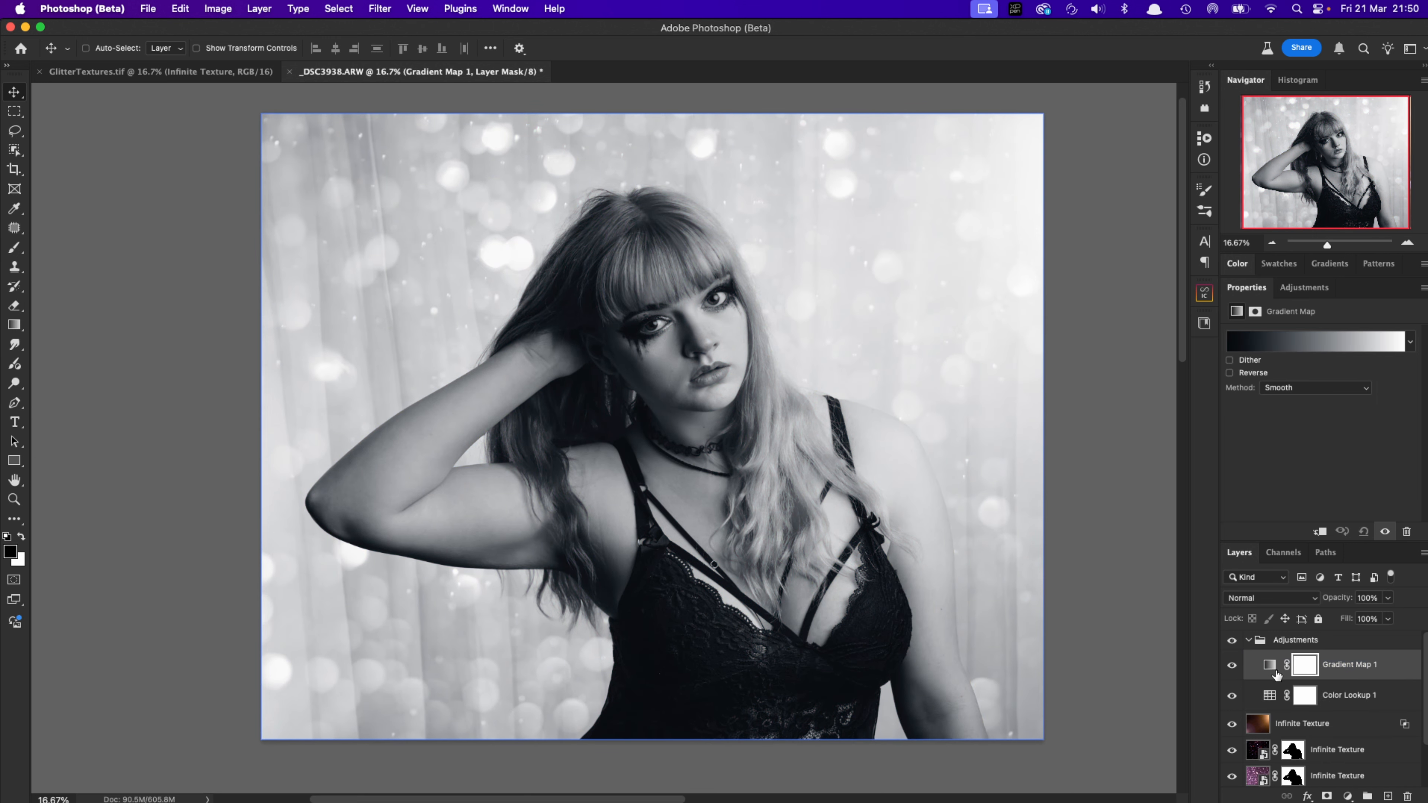
pyautogui.click(1284, 598)
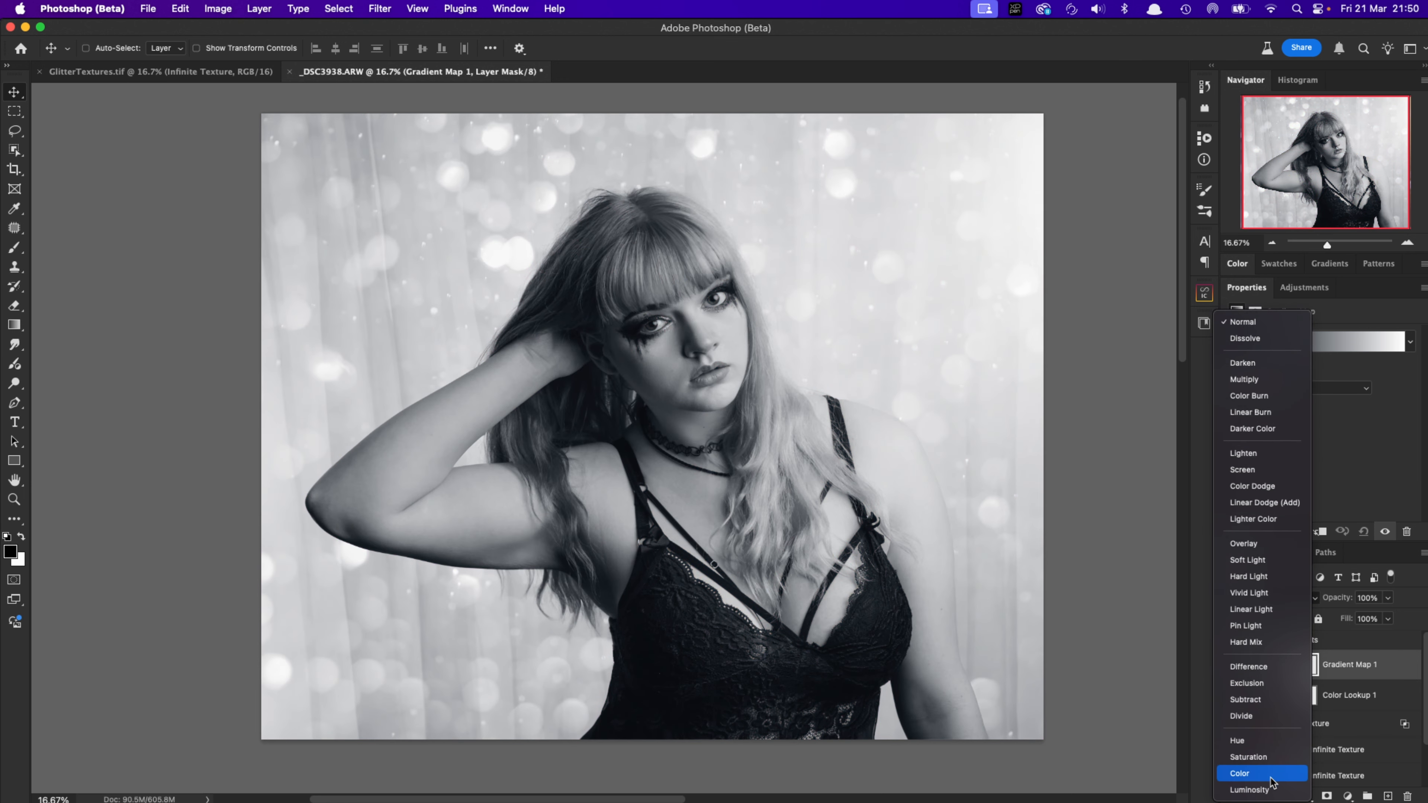
pyautogui.click(1272, 776)
# Open the Gradient Map's gradient for editing and apply the Pastels_09 preset
pyautogui.click(1269, 665)
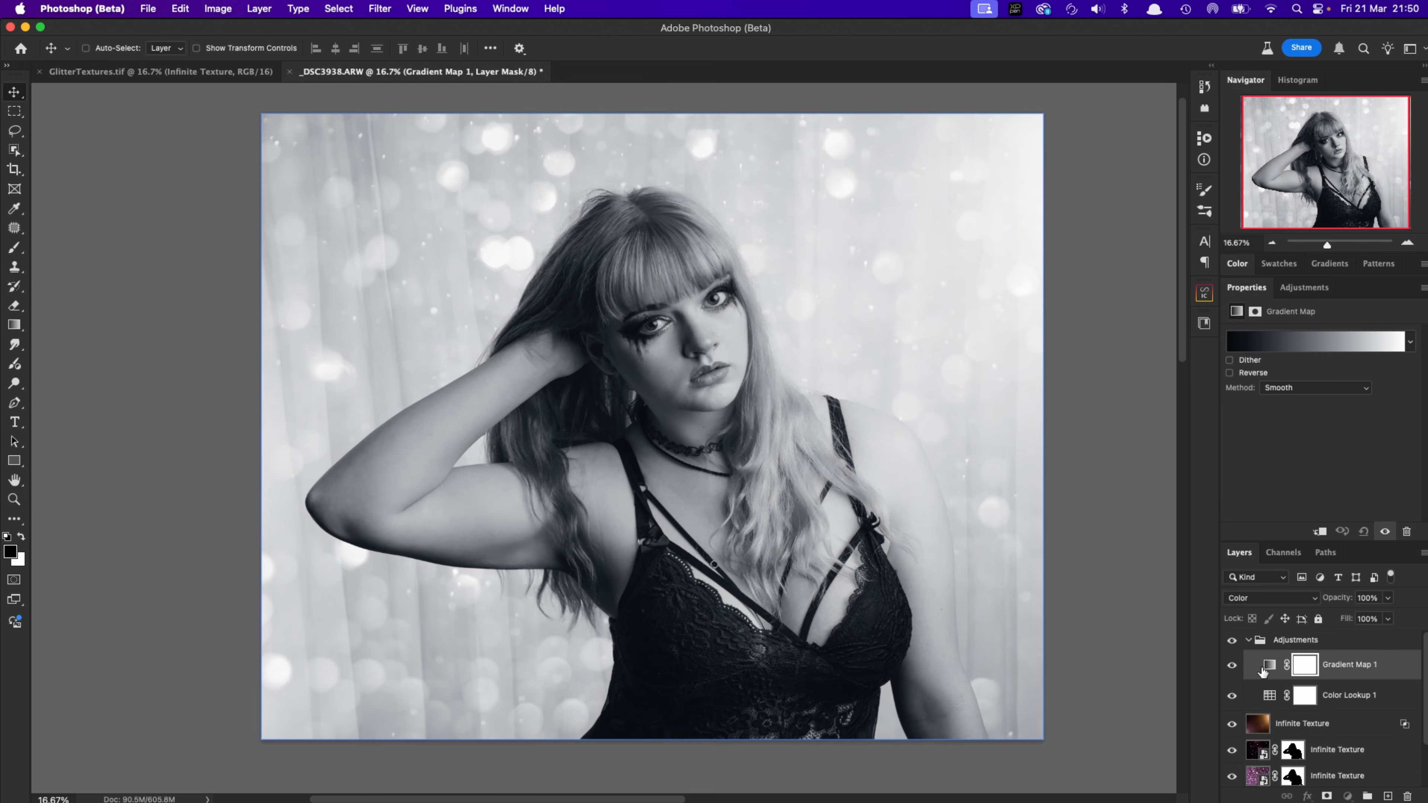
pyautogui.click(1290, 341)
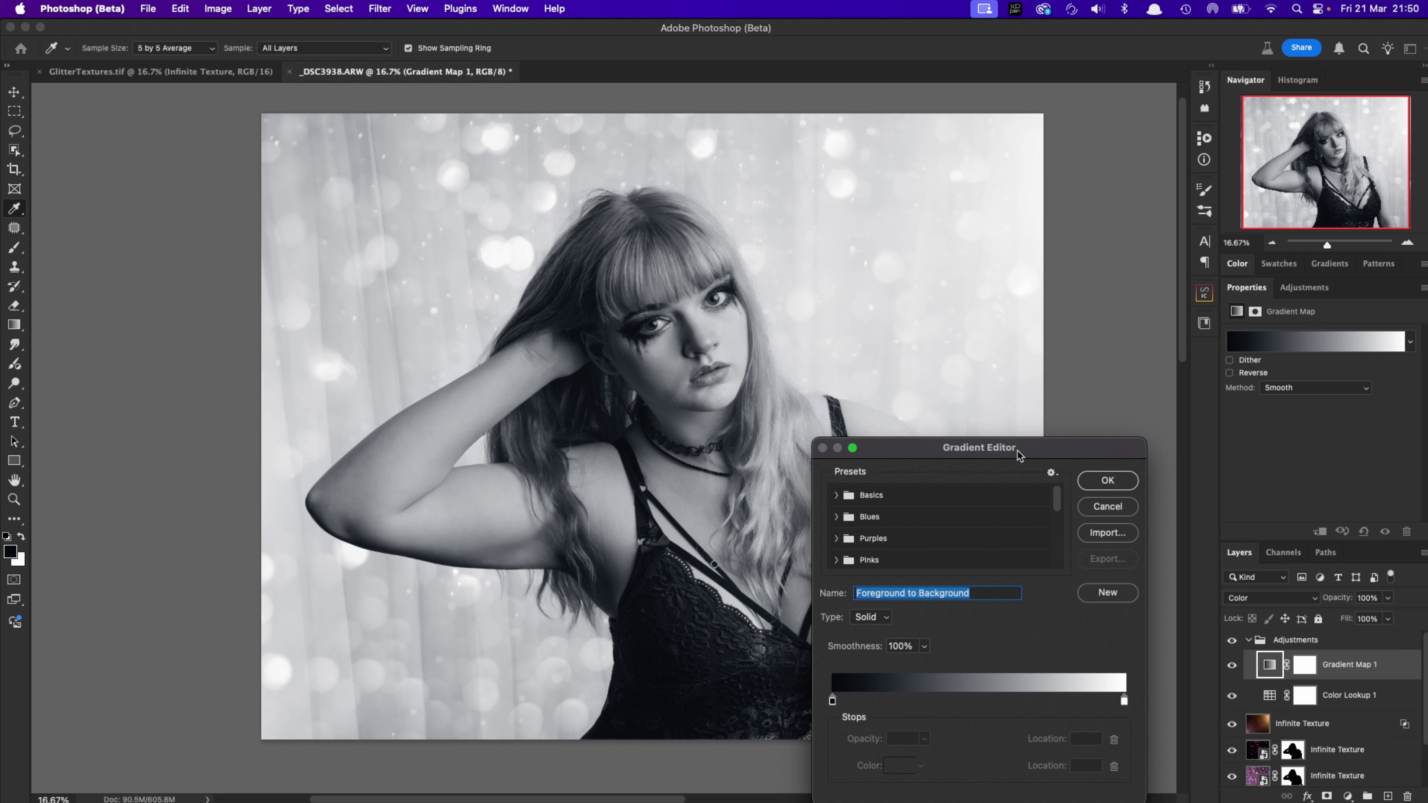
pyautogui.moveTo(1051, 447); pyautogui.dragTo(1102, 239)
pyautogui.moveTo(1106, 293); pyautogui.dragTo(1108, 350)
pyautogui.click(886, 328)
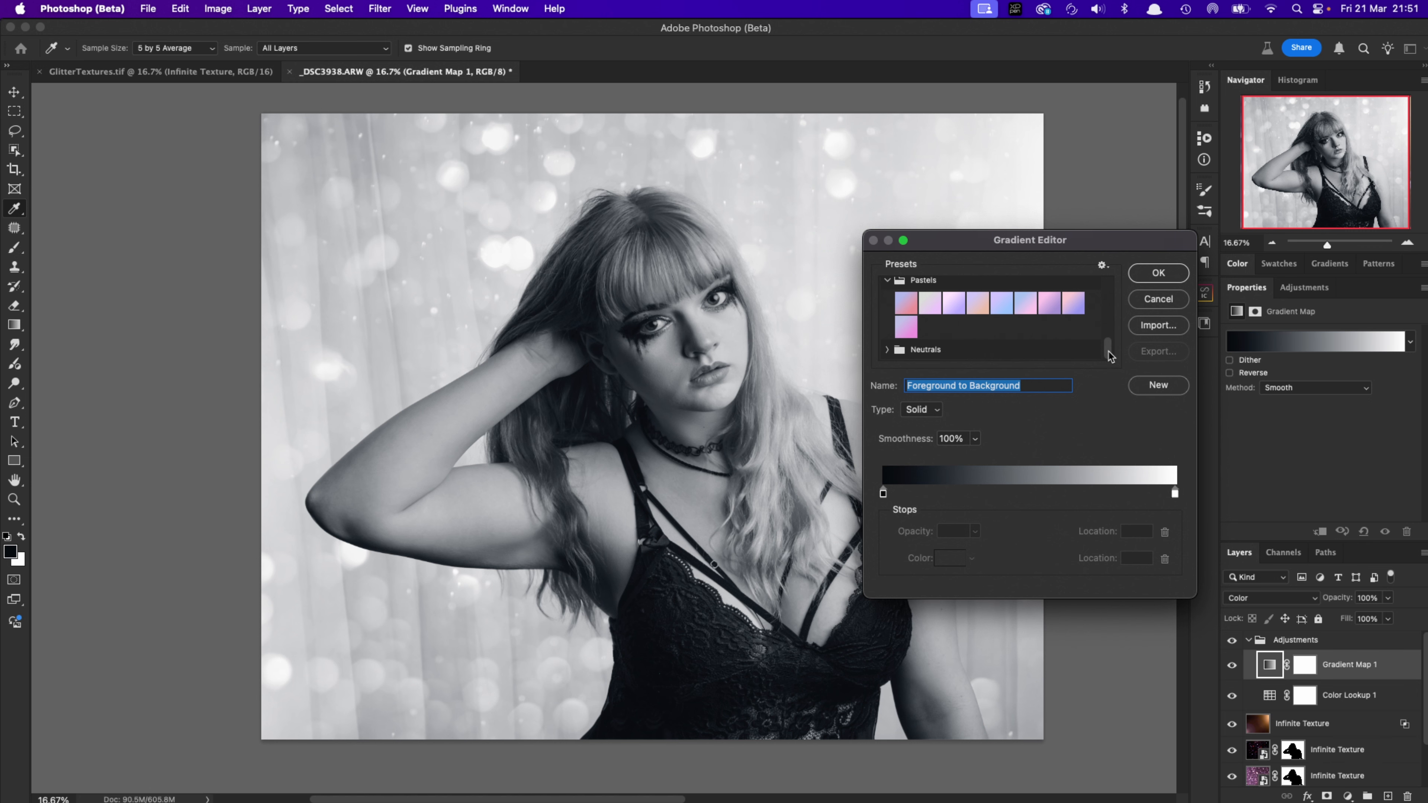
pyautogui.click(906, 326)
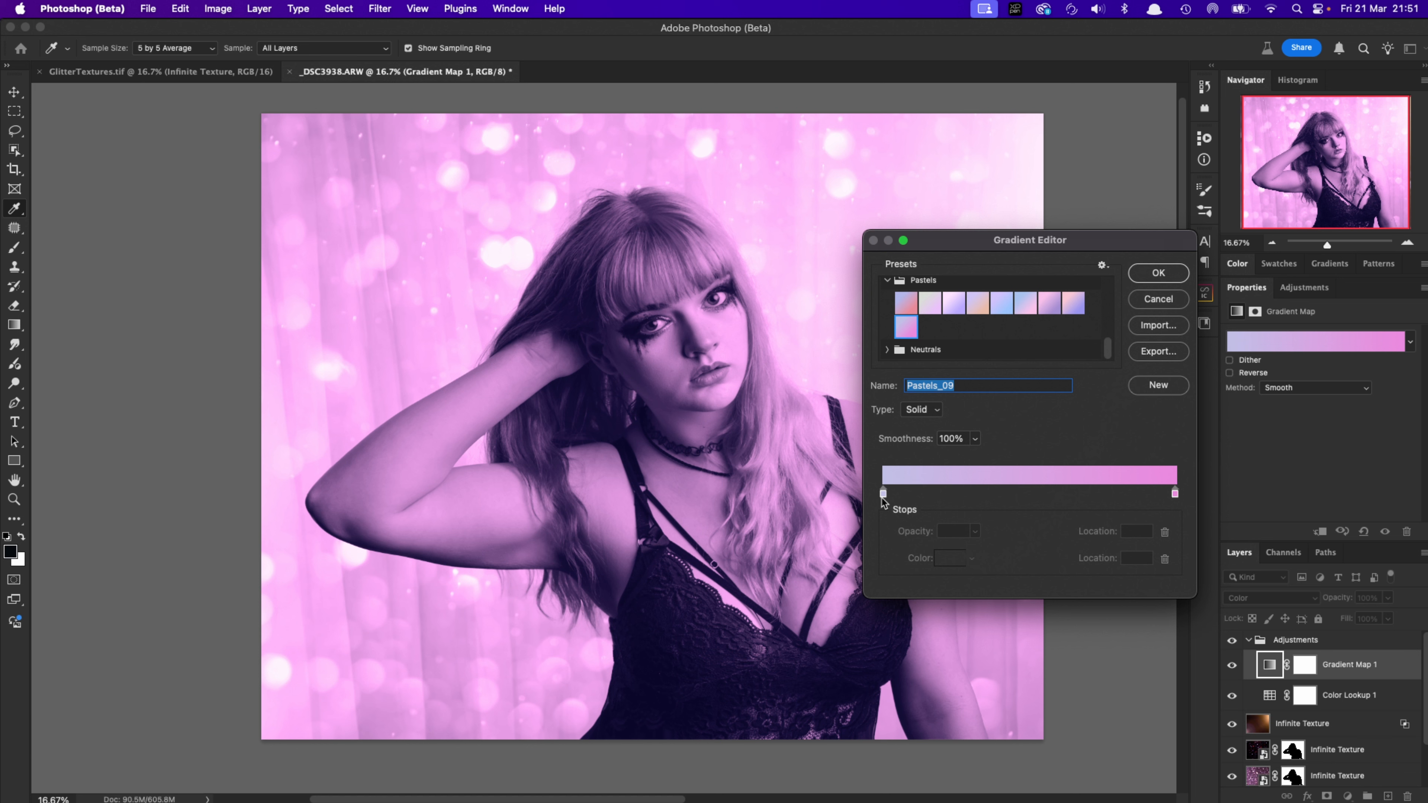
# Change the gradient's starting colour stop to light blue #9ac9ed
pyautogui.click(882, 494)
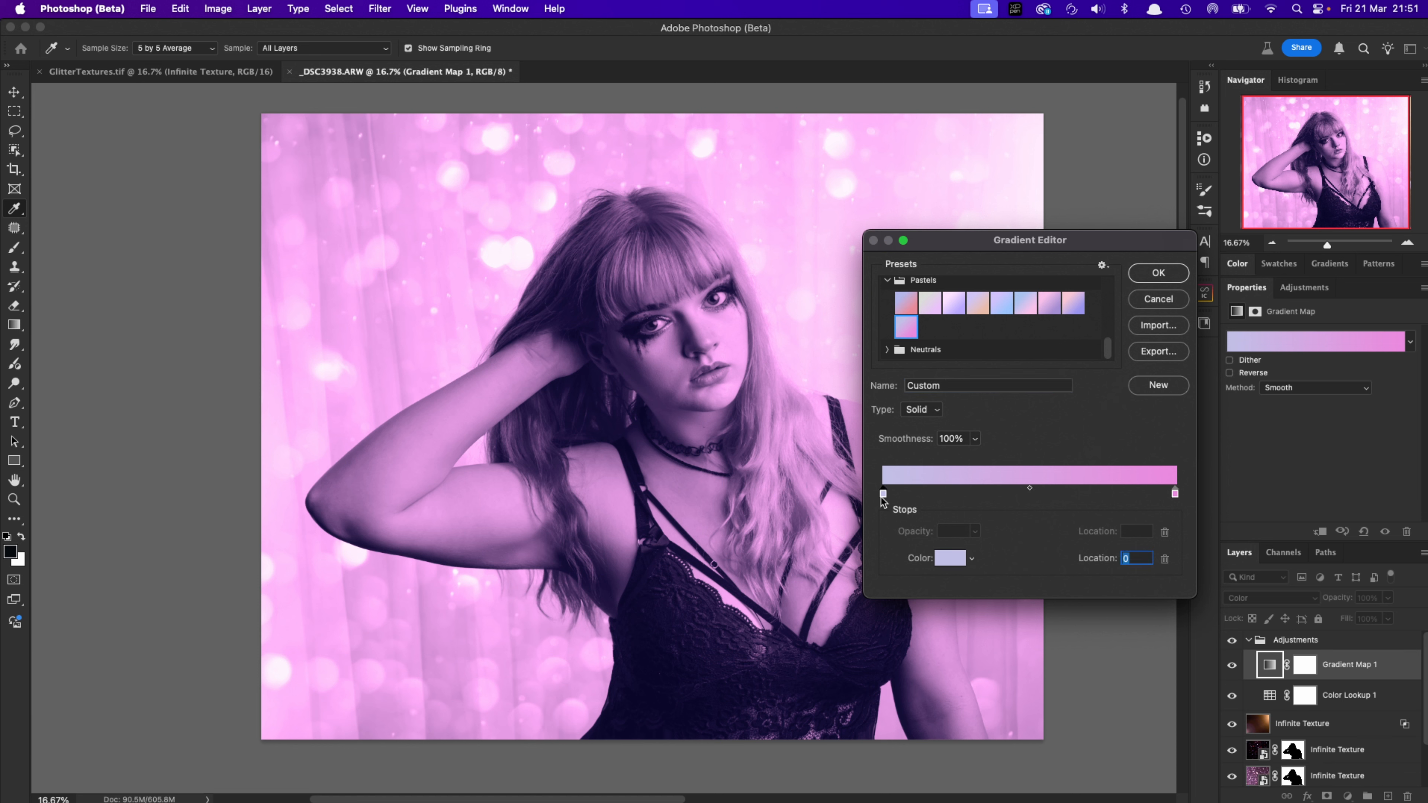
pyautogui.click(949, 559)
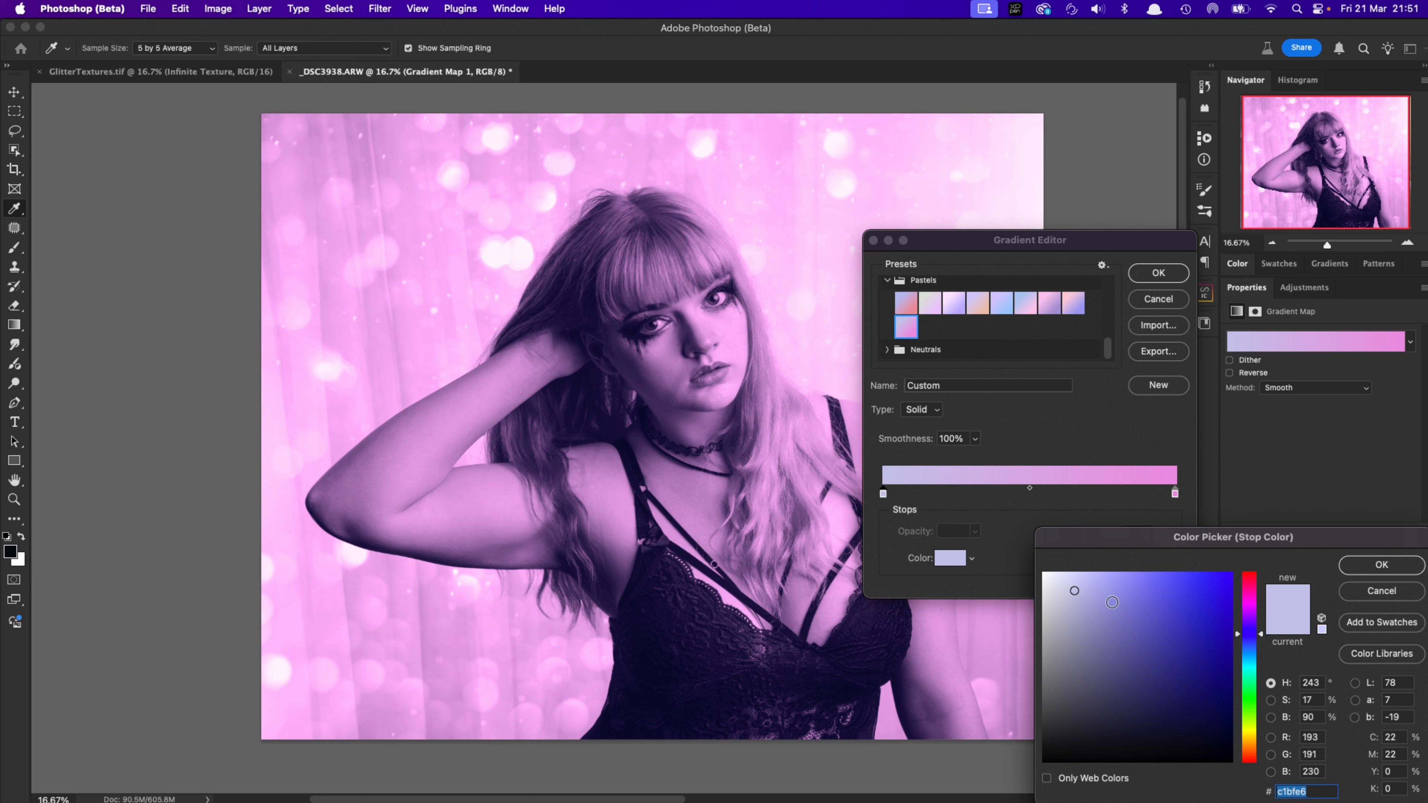
pyautogui.moveTo(1258, 643); pyautogui.dragTo(1257, 648)
pyautogui.moveTo(1094, 588); pyautogui.dragTo(1108, 586)
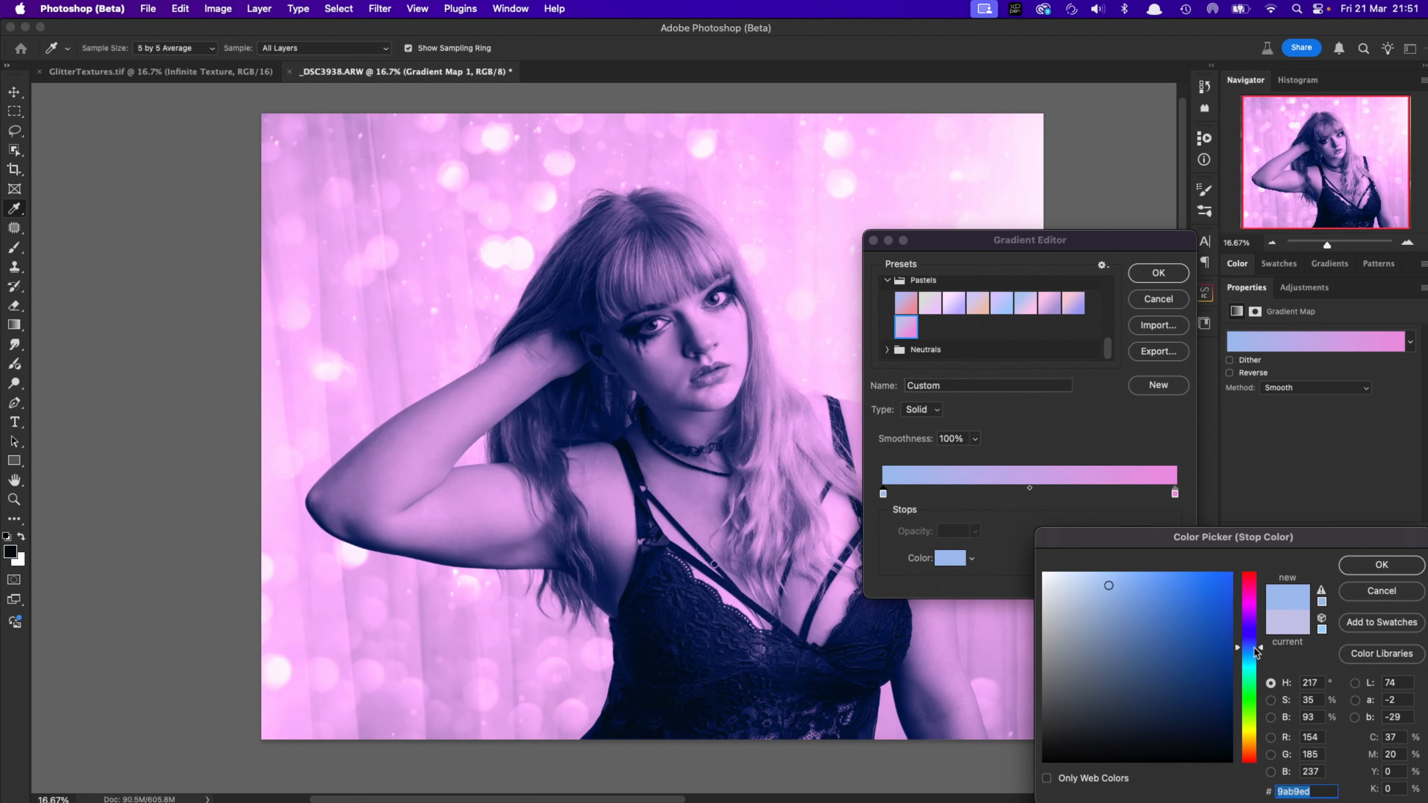
pyautogui.moveTo(1262, 651); pyautogui.dragTo(1262, 654)
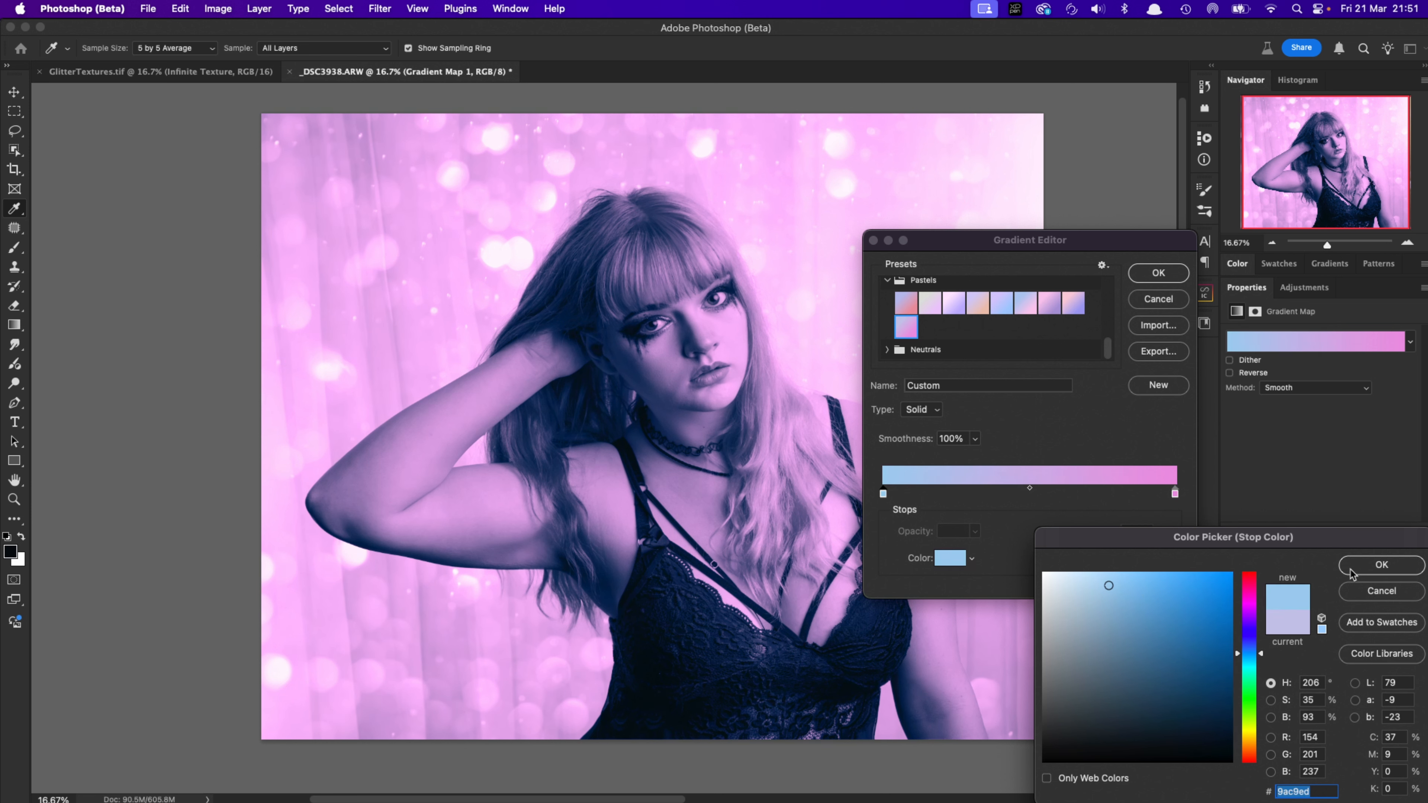
pyautogui.click(1366, 566)
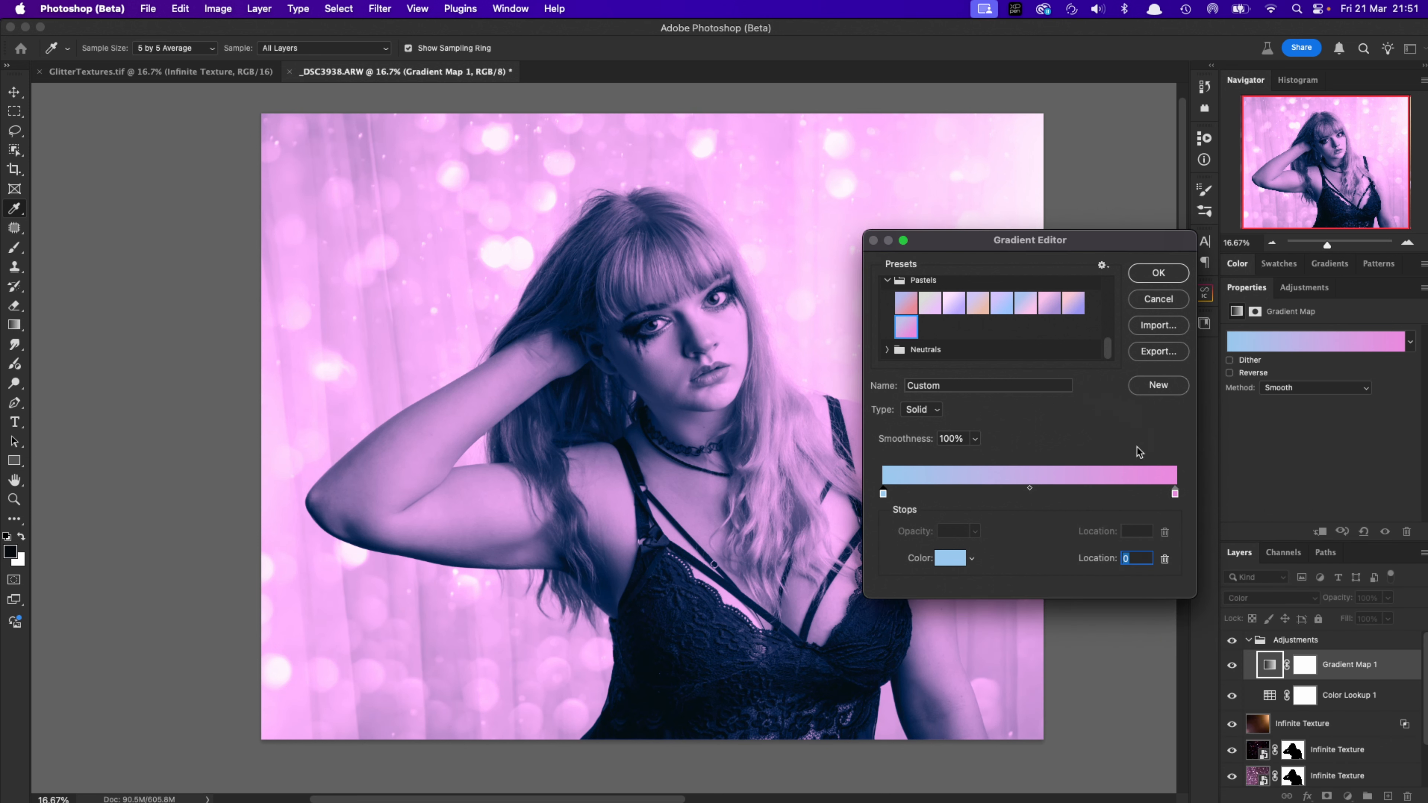
# Change the Gradient Map's end colour stop to green #7eb768 and accept the edited gradient
pyautogui.moveTo(1174, 496); pyautogui.dragTo(1175, 500)
pyautogui.doubleClick(1171, 495)
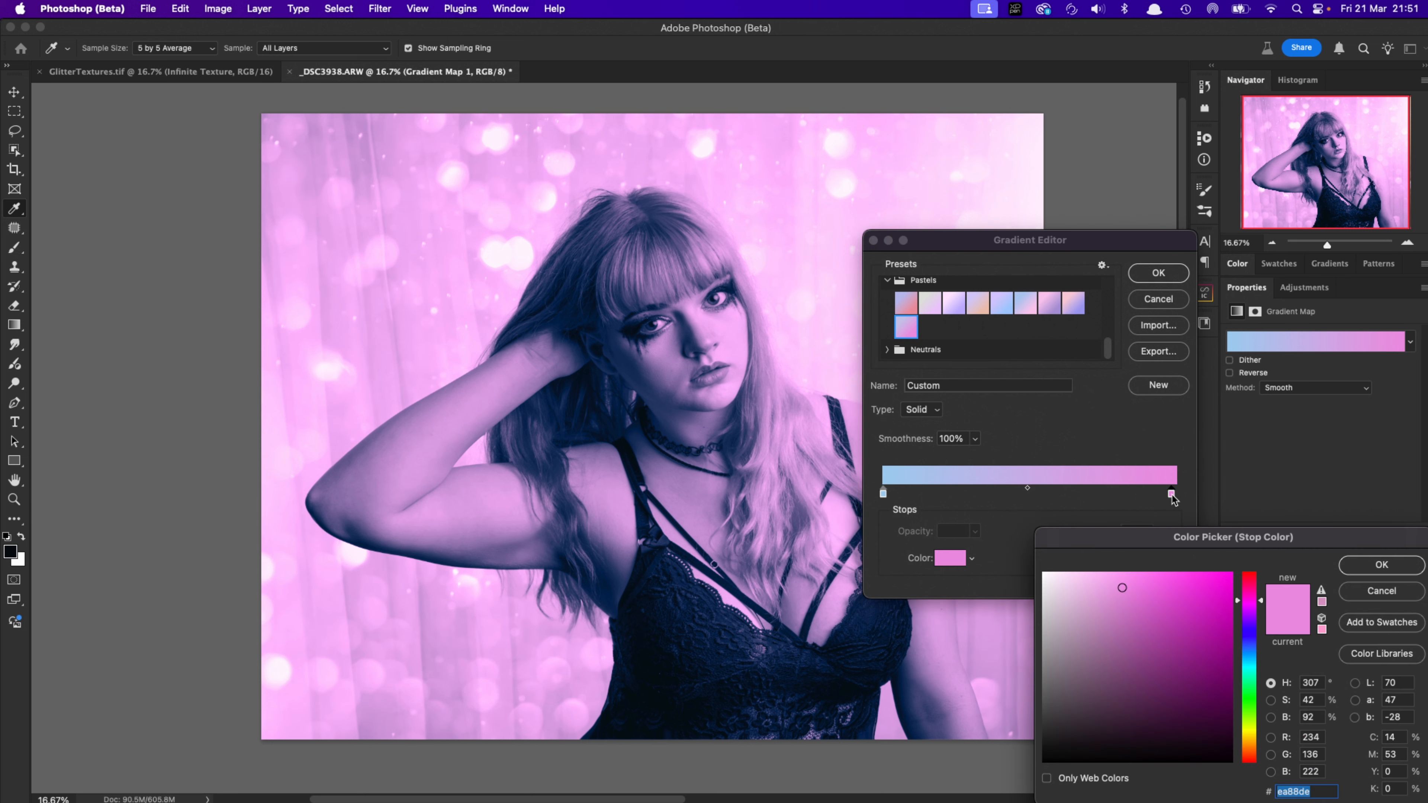
pyautogui.moveTo(1261, 603); pyautogui.dragTo(1262, 696)
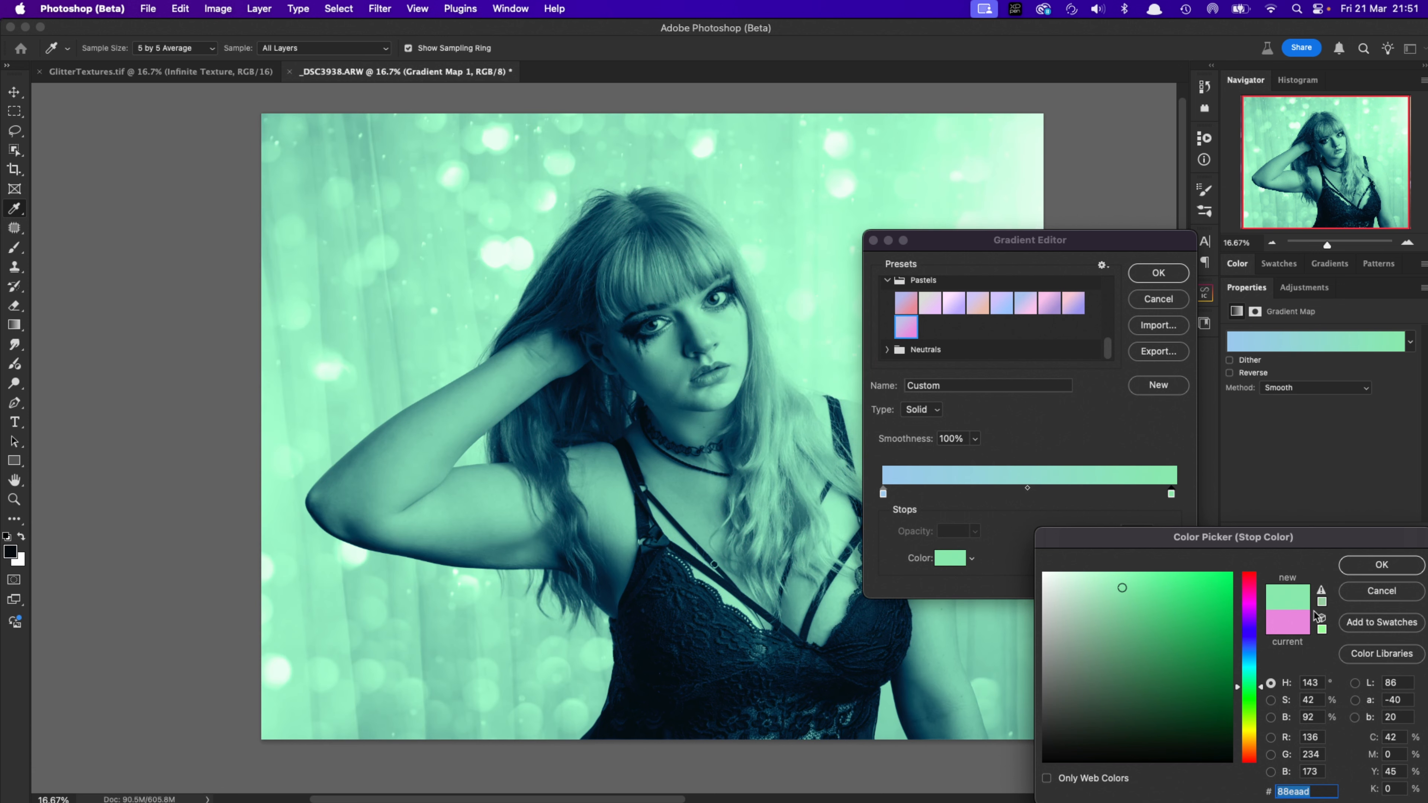
pyautogui.click(1095, 607)
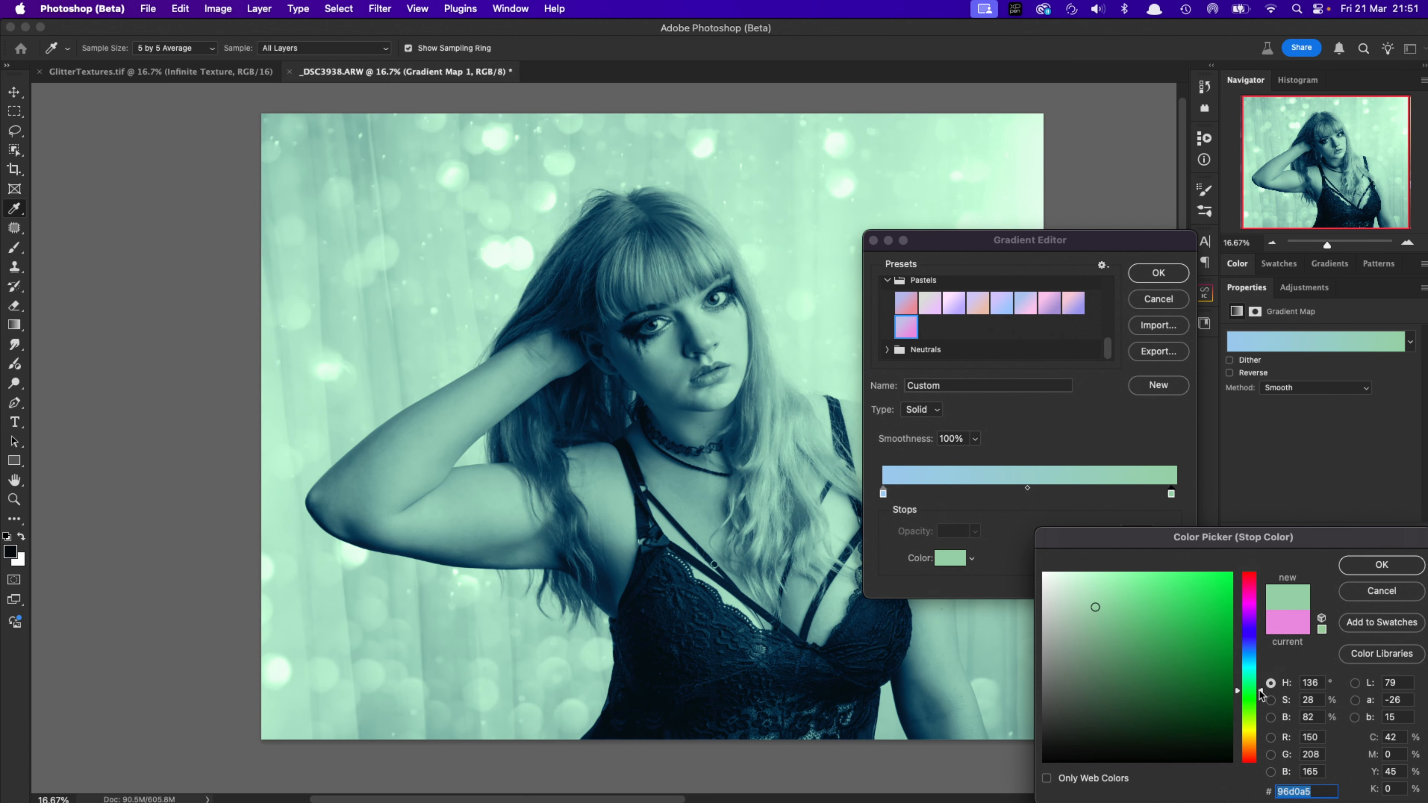
pyautogui.moveTo(1260, 695); pyautogui.dragTo(1261, 712)
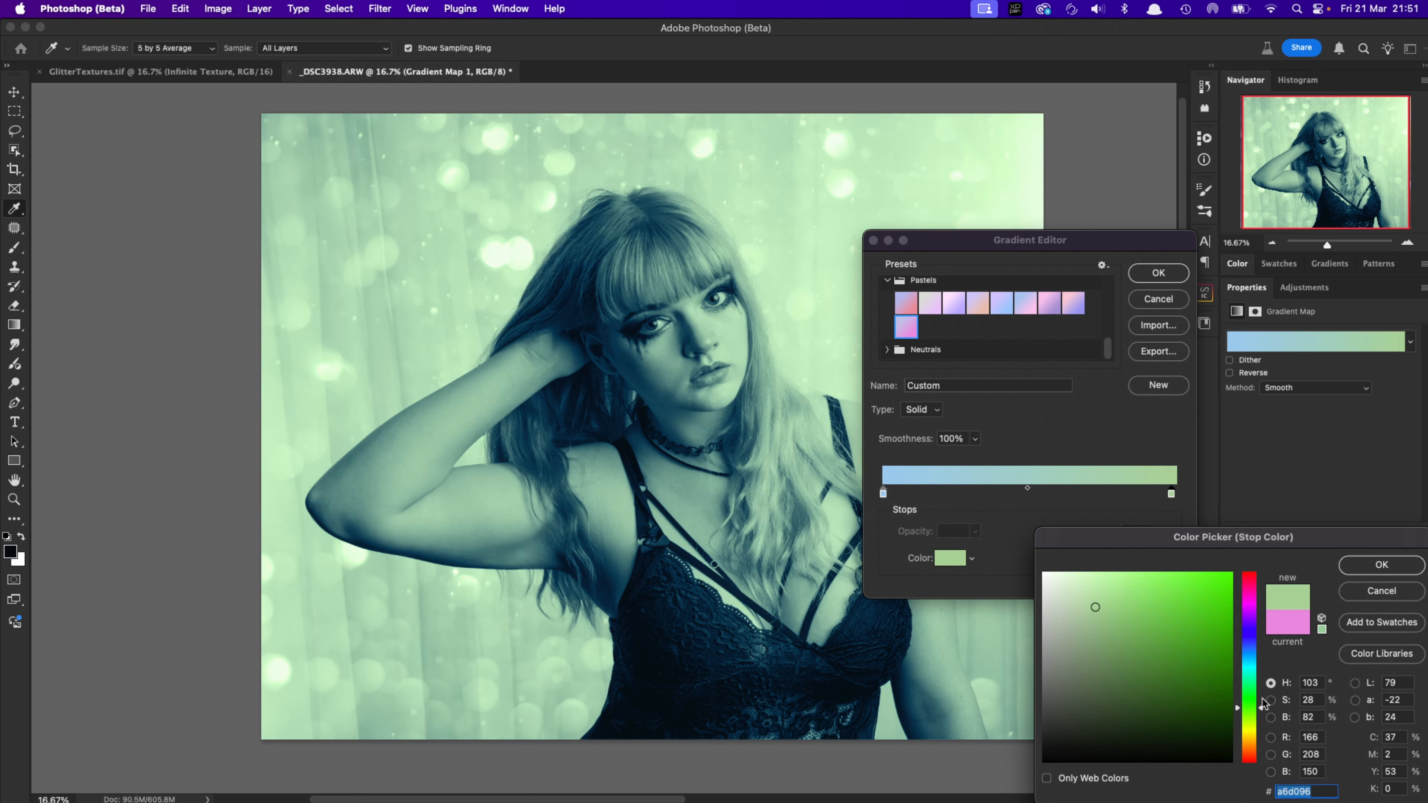
pyautogui.moveTo(1107, 607)
pyautogui.mouseDown()
pyautogui.moveTo(1131, 613)
pyautogui.moveTo(1123, 625)
pyautogui.mouseUp()
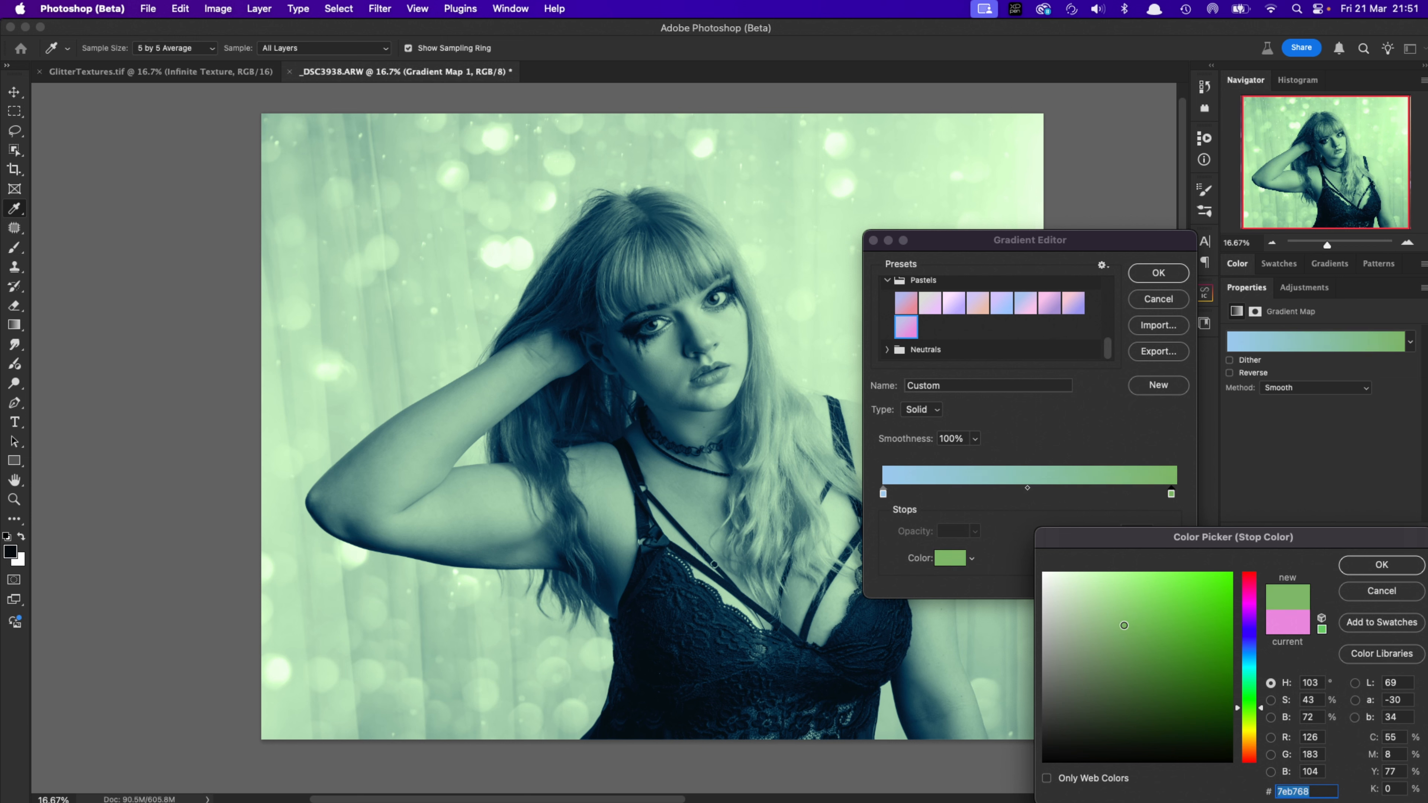
pyautogui.click(1366, 568)
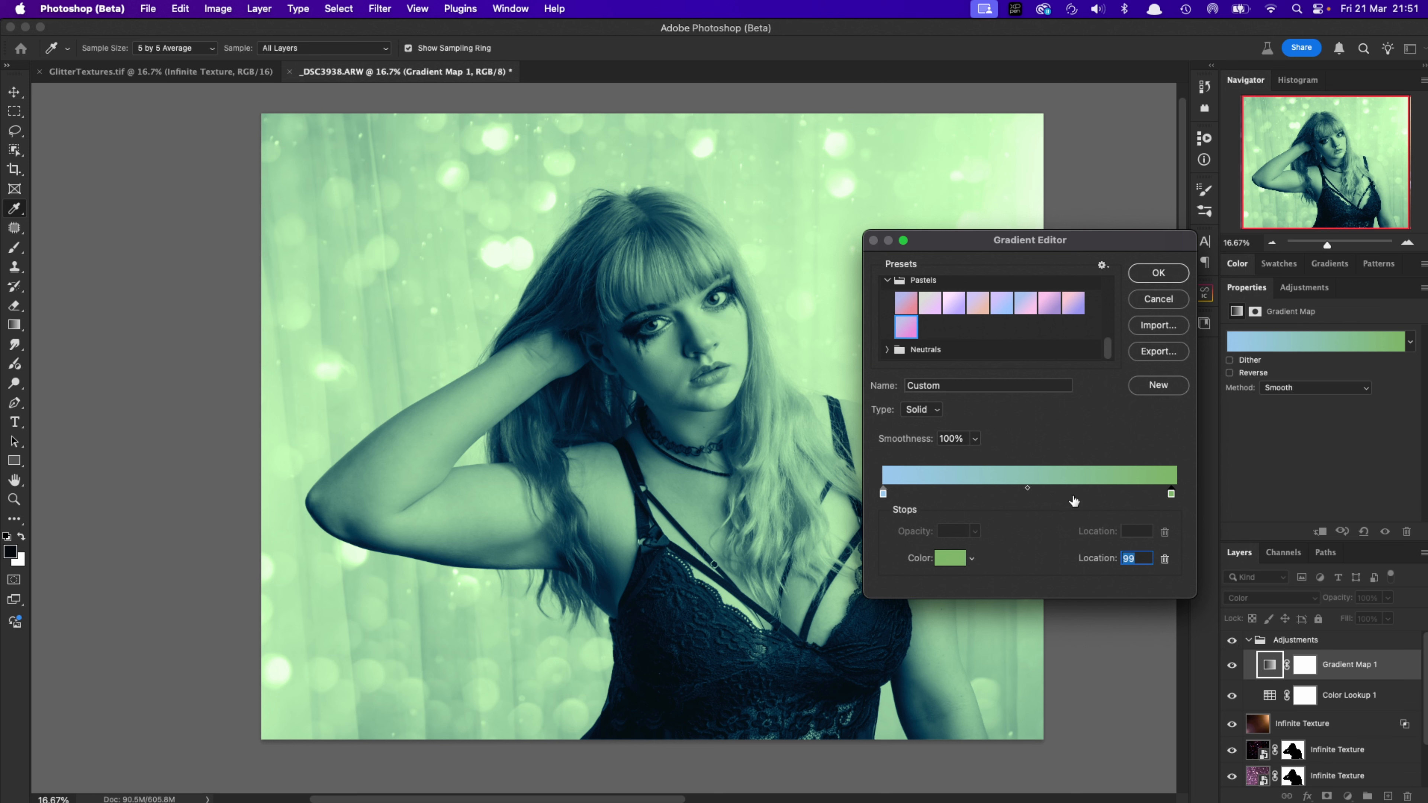
pyautogui.click(1159, 274)
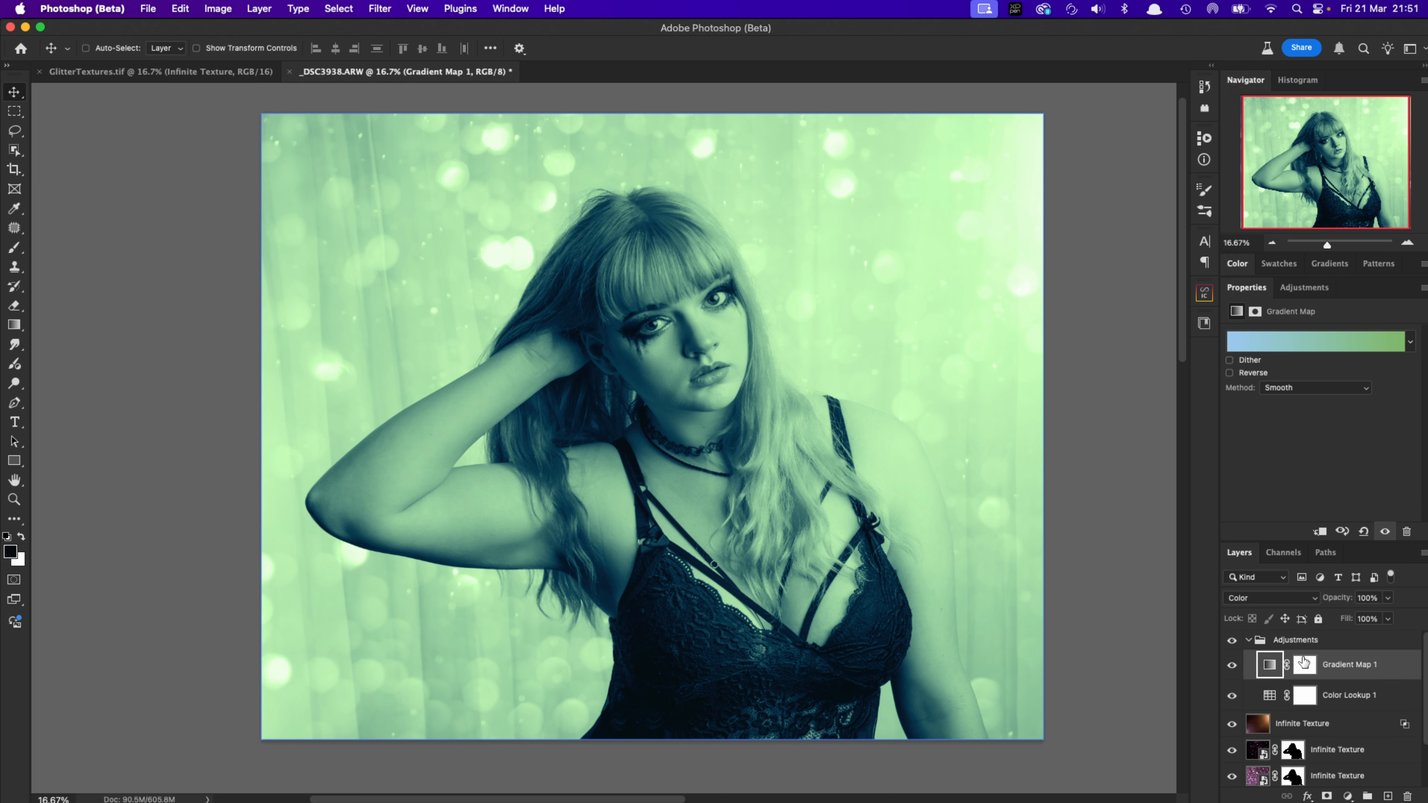
# Reduce the Gradient Map layer's opacity, trying 10% and 20%, and settle on 15%
pyautogui.press('1')
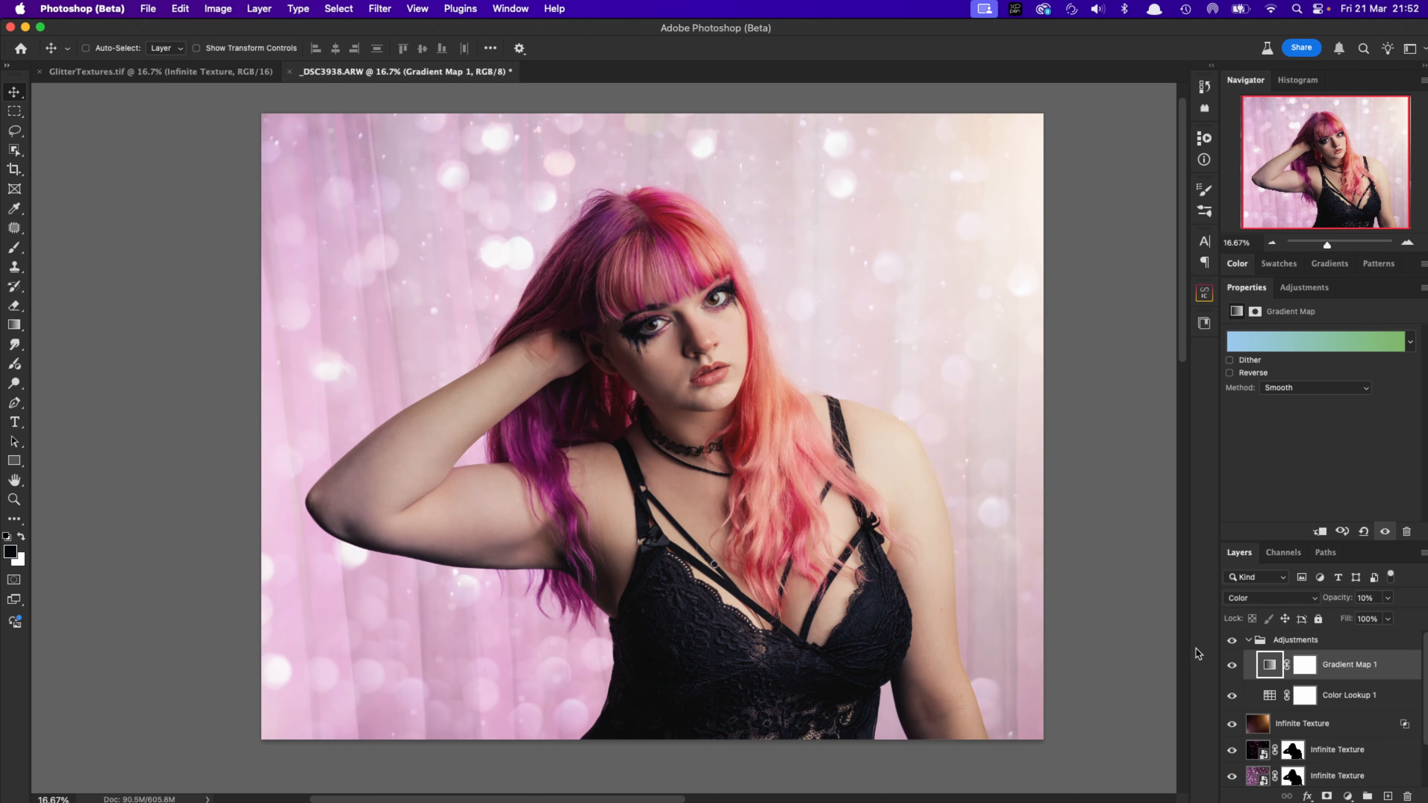
pyautogui.press('2')
pyautogui.press('1')
pyautogui.press('5')
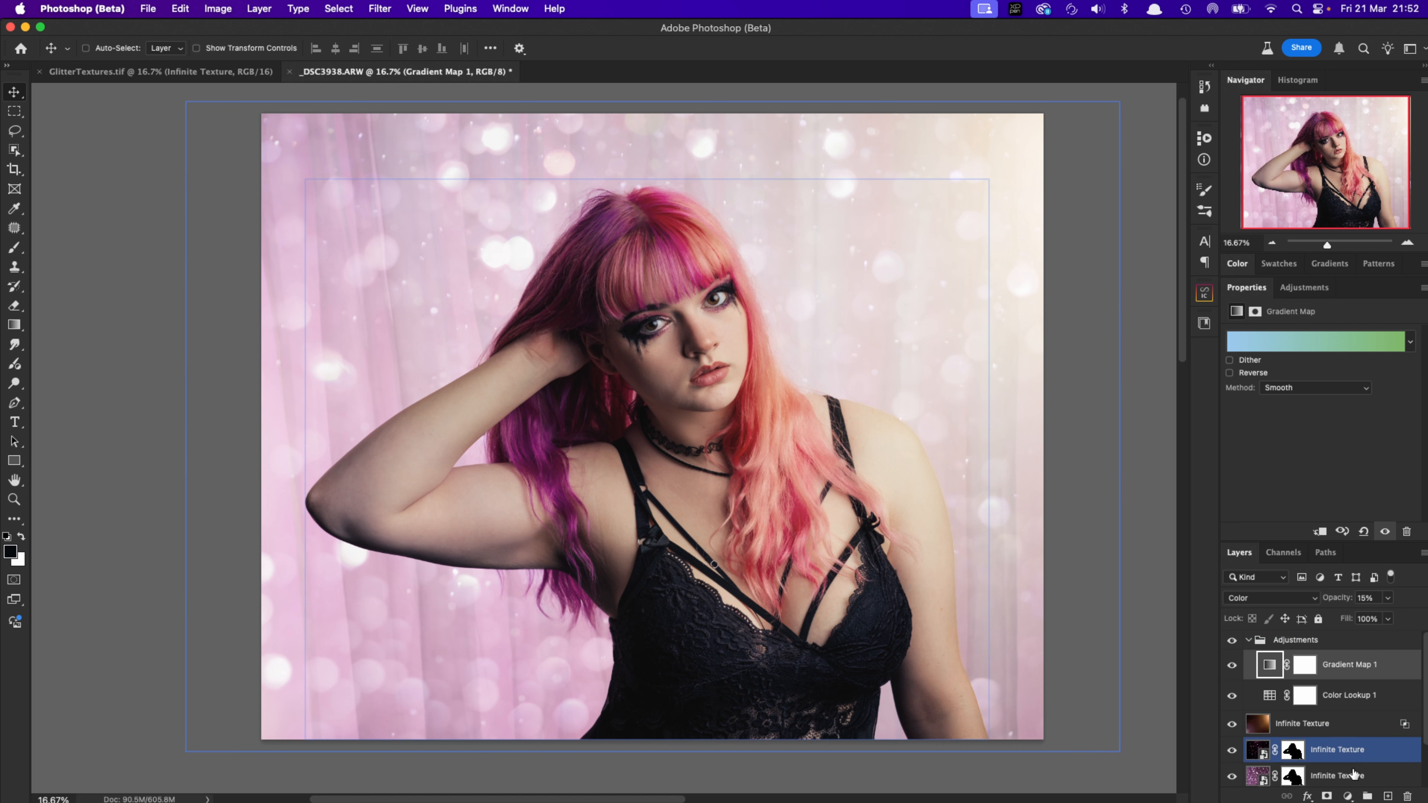
# Add a Selective Color adjustment layer above the Gradient Map and fine-tune its Reds range
pyautogui.click(1347, 795)
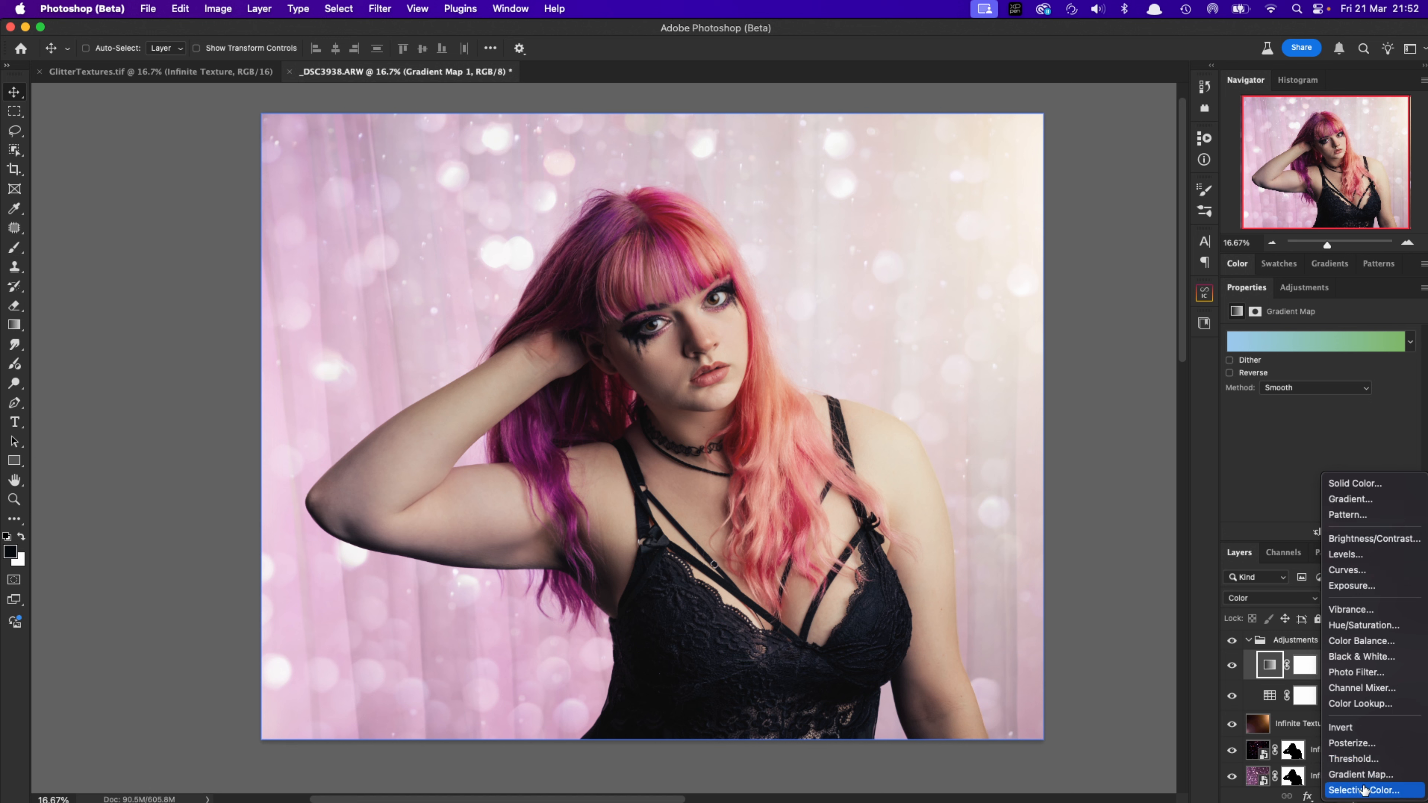
pyautogui.click(1362, 790)
pyautogui.moveTo(1320, 386); pyautogui.dragTo(1333, 445)
# Slightly reduce Cyan, Magenta and Yellow in the Yellows range of the Selective Color layer
pyautogui.click(1304, 354)
pyautogui.click(1304, 366)
pyautogui.moveTo(1320, 387); pyautogui.dragTo(1315, 389)
pyautogui.moveTo(1320, 415)
pyautogui.mouseDown()
pyautogui.moveTo(1278, 425)
pyautogui.moveTo(1317, 417)
pyautogui.mouseUp()
pyautogui.moveTo(1320, 443); pyautogui.dragTo(1319, 444)
# Fine-tune Cyan and Magenta in the Greens range of the Selective Color layer
pyautogui.click(1304, 353)
pyautogui.click(1303, 367)
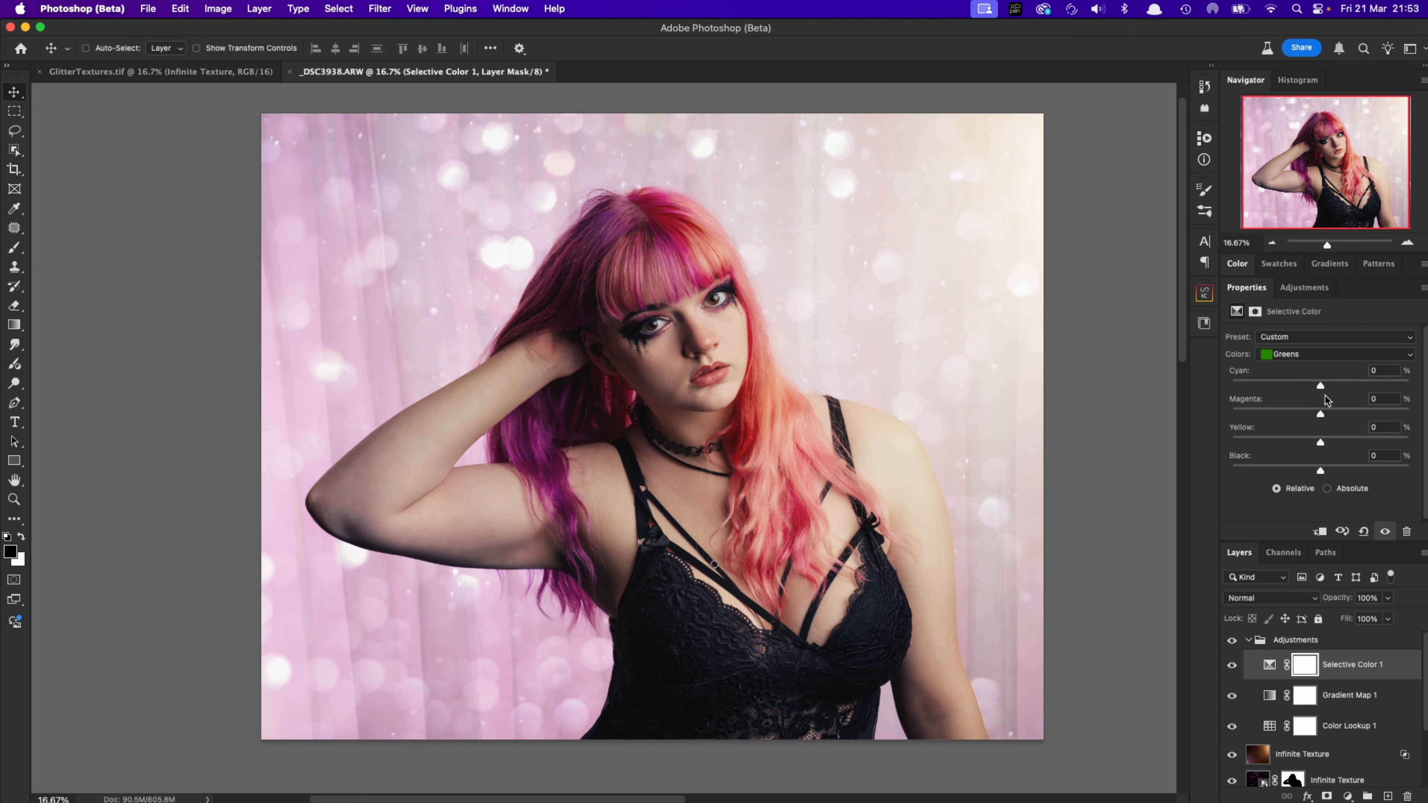
pyautogui.moveTo(1320, 387); pyautogui.dragTo(1325, 388)
pyautogui.moveTo(1320, 414); pyautogui.dragTo(1318, 388)
# Go past the Cyans range and raise Yellow slightly in the Blues range of the Selective Color layer
pyautogui.click(1303, 353)
pyautogui.click(1304, 366)
pyautogui.click(1304, 353)
pyautogui.click(1304, 367)
pyautogui.moveTo(1320, 442); pyautogui.dragTo(1330, 443)
# Fine-tune the colour mix of the Magentas range in the Selective Color layer
pyautogui.click(1304, 354)
pyautogui.click(1304, 366)
pyautogui.press('space')
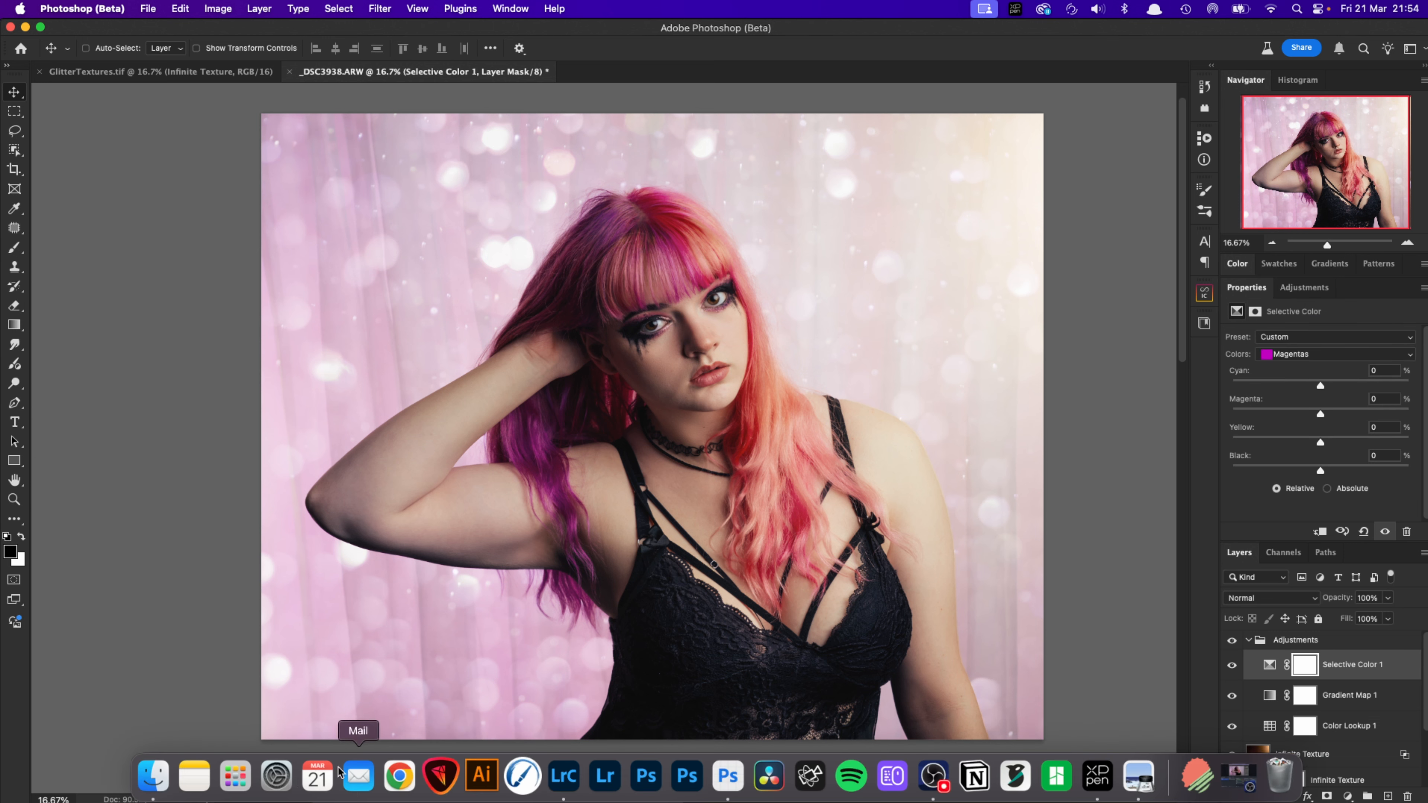
pyautogui.click(357, 777)
pyautogui.moveTo(1320, 386); pyautogui.dragTo(1398, 443)
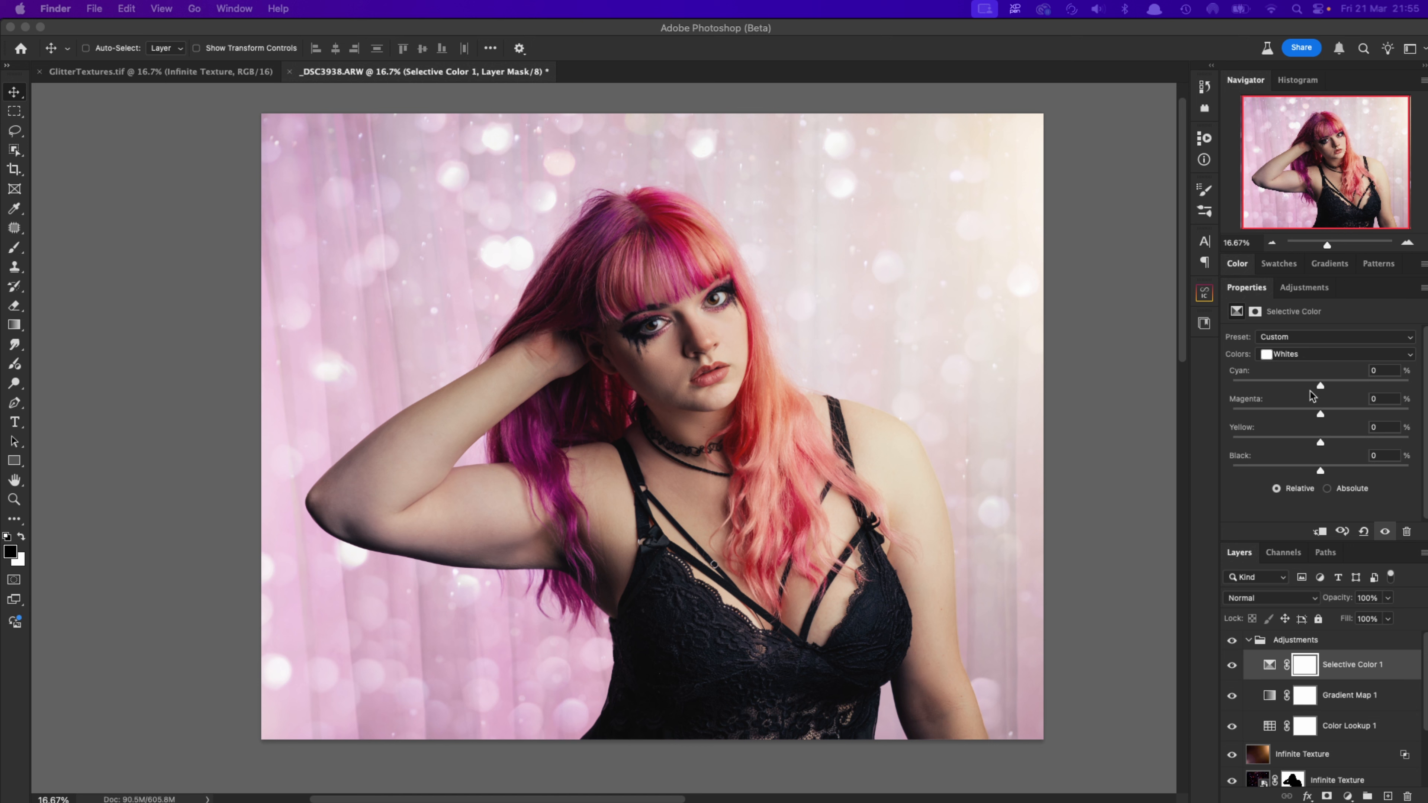
# Set the Whites range of the Selective Color layer to Cyan -4, Magenta -10 and Yellow +5
pyautogui.click(1292, 388)
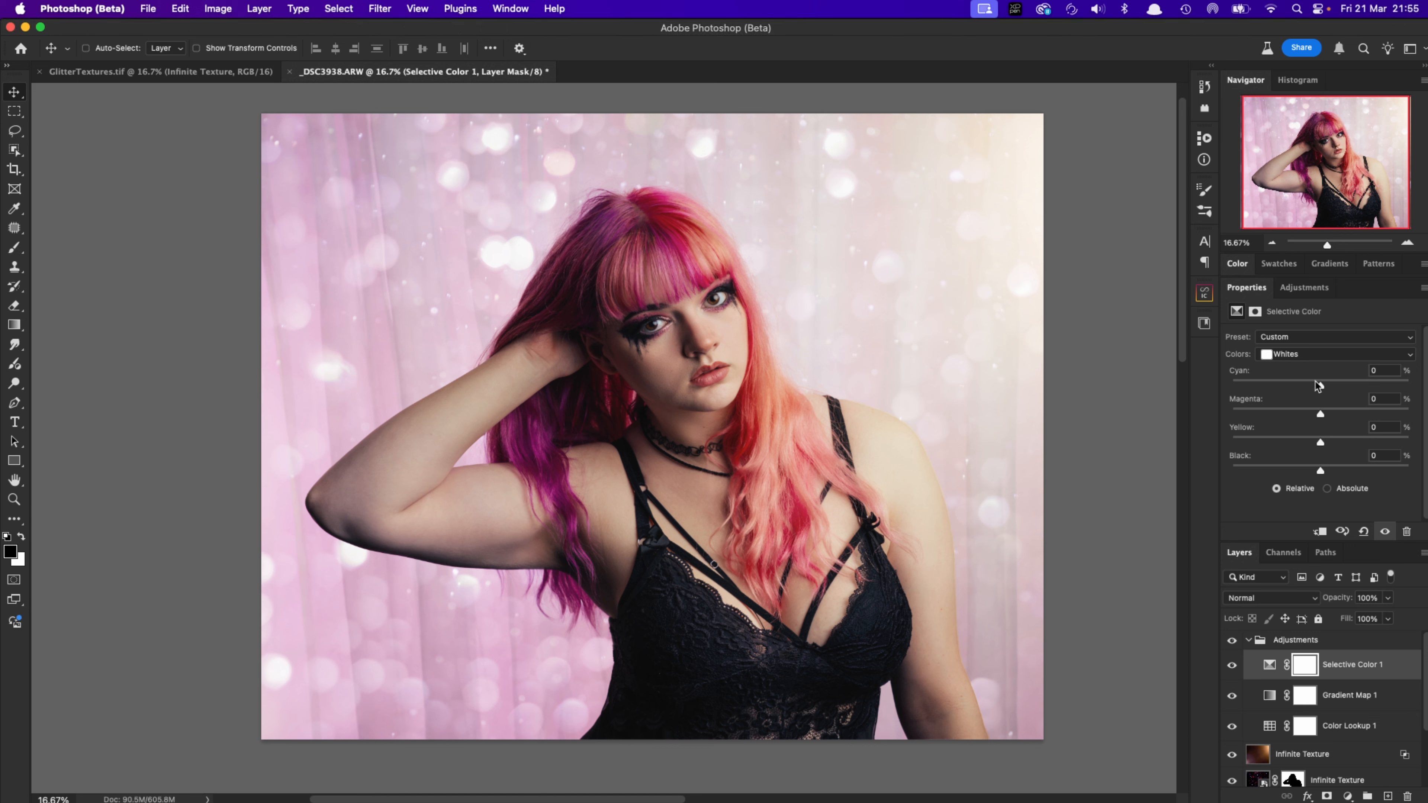
pyautogui.moveTo(1319, 388)
pyautogui.mouseDown()
pyautogui.moveTo(1252, 394)
pyautogui.moveTo(1313, 394)
pyautogui.mouseUp()
pyautogui.moveTo(1319, 417); pyautogui.dragTo(1310, 423)
pyautogui.moveTo(1320, 441)
pyautogui.mouseDown()
pyautogui.moveTo(1423, 442)
pyautogui.moveTo(1328, 448)
pyautogui.mouseUp()
# Set the Neutrals range of the Selective Color layer to Cyan -3, Magenta +4 and Yellow -6
pyautogui.click(1303, 355)
pyautogui.click(1303, 363)
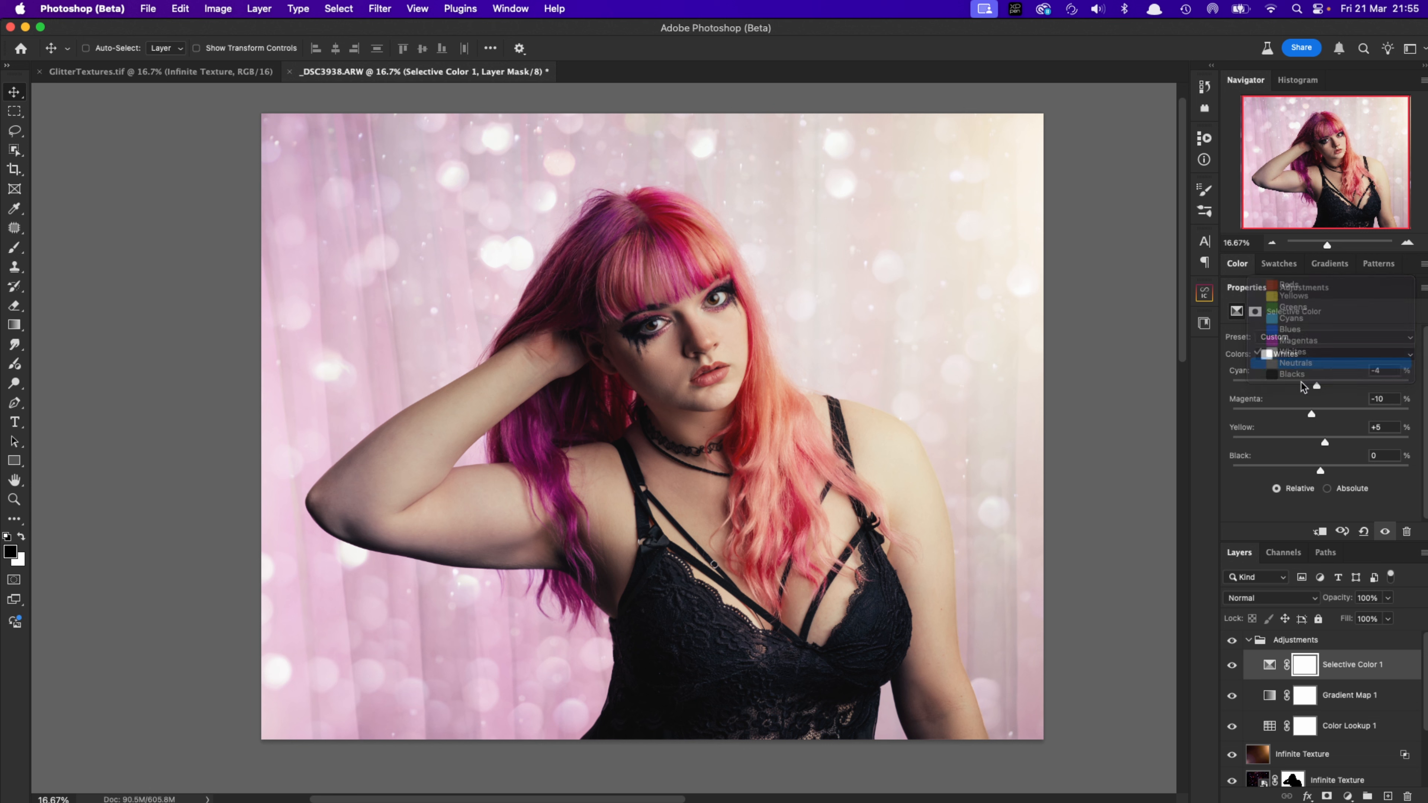
pyautogui.moveTo(1320, 389)
pyautogui.mouseDown()
pyautogui.moveTo(1286, 391)
pyautogui.moveTo(1349, 420)
pyautogui.moveTo(1324, 423)
pyautogui.moveTo(1400, 420)
pyautogui.moveTo(1208, 423)
pyautogui.moveTo(1317, 417)
pyautogui.mouseUp()
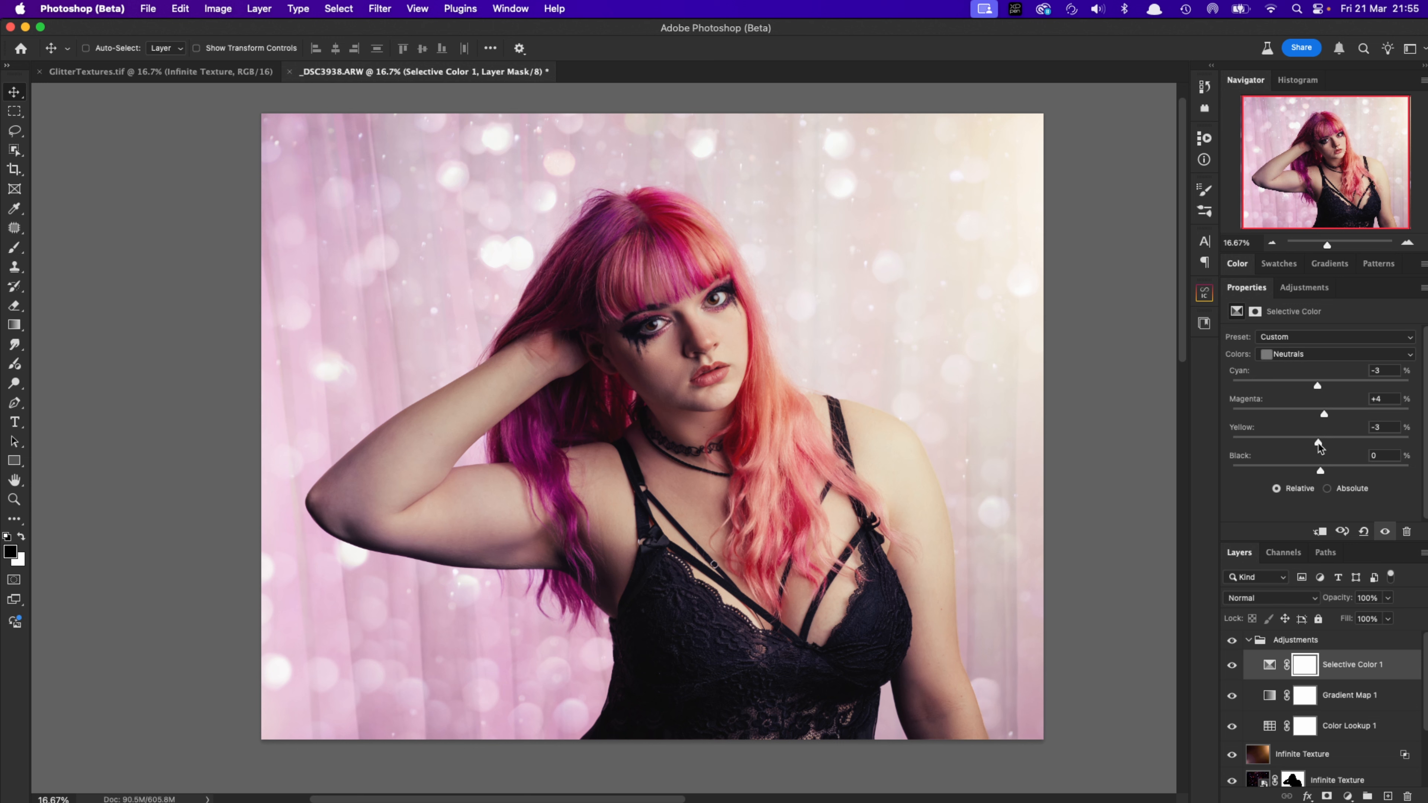
pyautogui.moveTo(1318, 444)
pyautogui.mouseDown()
pyautogui.moveTo(1259, 446)
pyautogui.moveTo(1383, 445)
pyautogui.moveTo(1288, 455)
pyautogui.moveTo(1307, 455)
pyautogui.mouseUp()
# Set the Blacks range of the Selective Color layer to Cyan -10, Magenta -3 and Yellow +9
pyautogui.click(1304, 354)
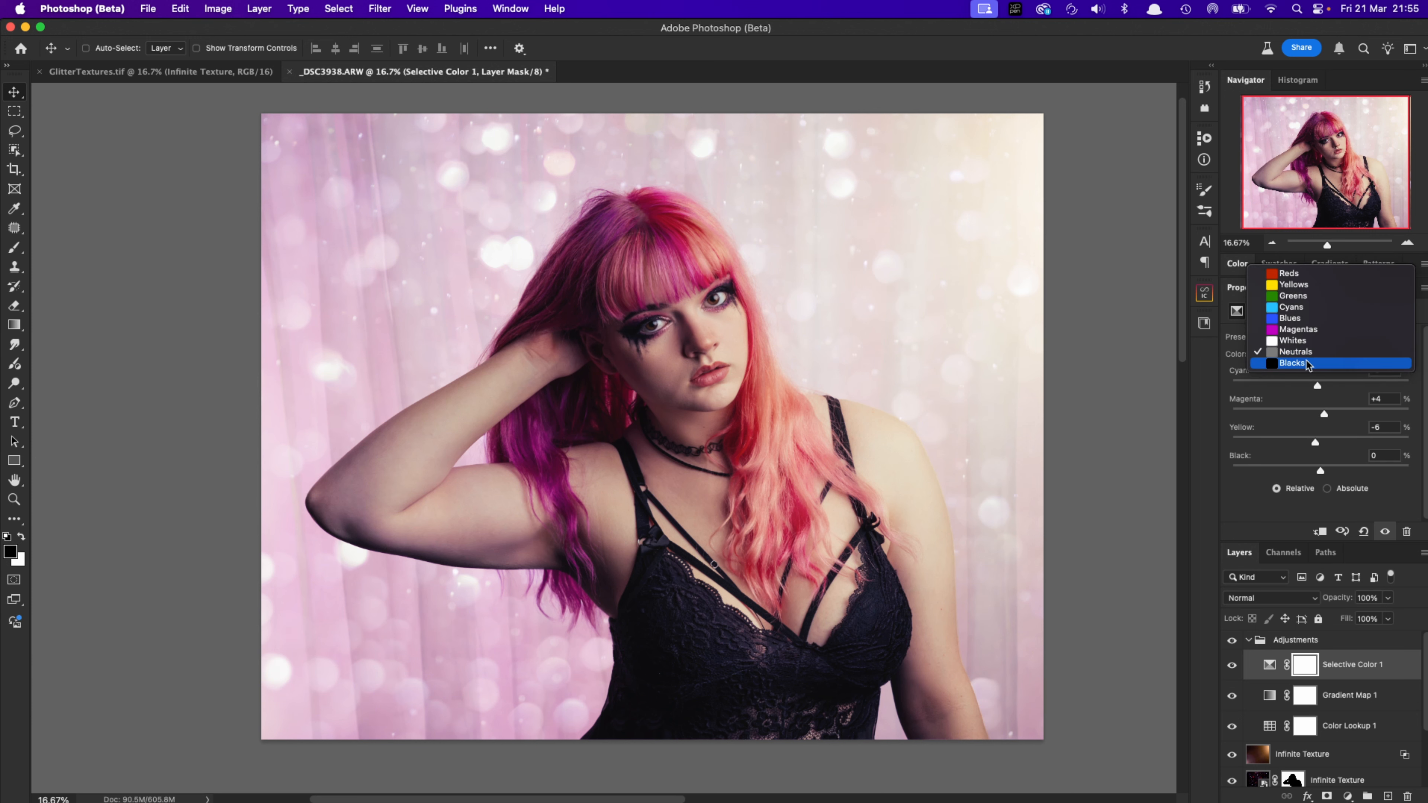
pyautogui.click(1304, 363)
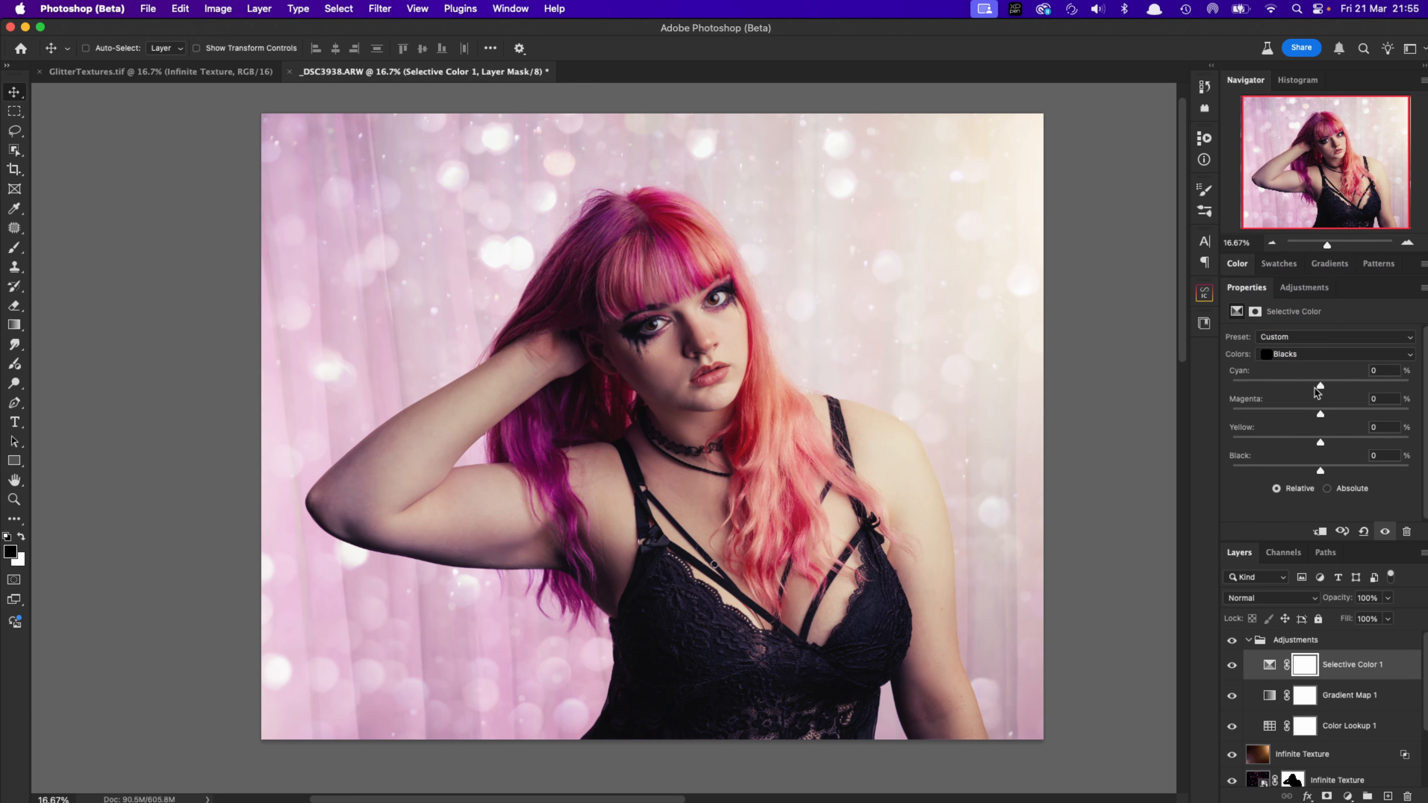
pyautogui.moveTo(1317, 391)
pyautogui.mouseDown()
pyautogui.moveTo(1411, 391)
pyautogui.moveTo(1225, 398)
pyautogui.moveTo(1309, 396)
pyautogui.mouseUp()
pyautogui.moveTo(1319, 416)
pyautogui.mouseDown()
pyautogui.moveTo(1231, 419)
pyautogui.moveTo(1334, 421)
pyautogui.moveTo(1315, 422)
pyautogui.mouseUp()
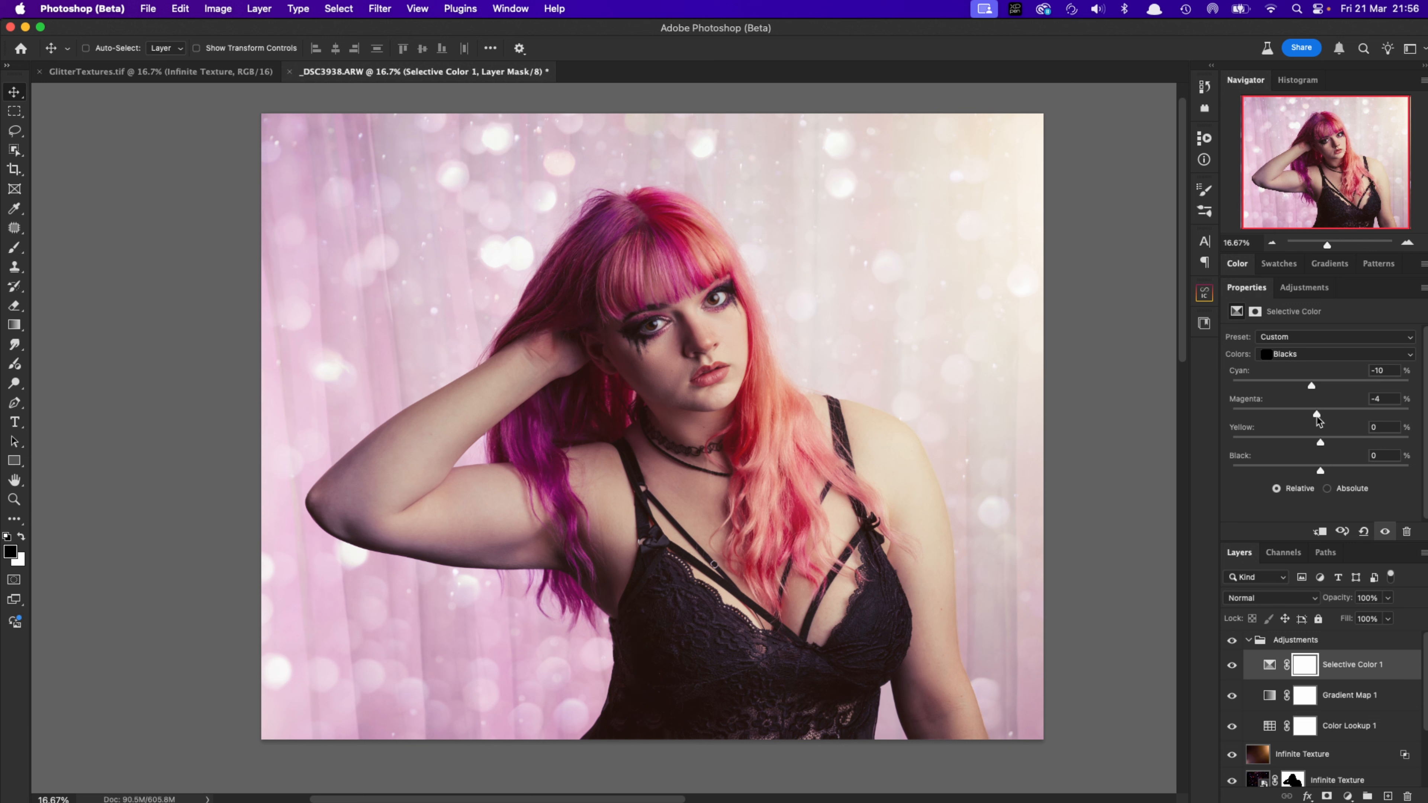
pyautogui.moveTo(1320, 445)
pyautogui.mouseDown()
pyautogui.moveTo(1279, 446)
pyautogui.moveTo(1349, 447)
pyautogui.moveTo(1325, 447)
pyautogui.mouseUp()
# Add a Curves adjustment layer above the Selective Color layer in the Adjustments group
pyautogui.click(1299, 754)
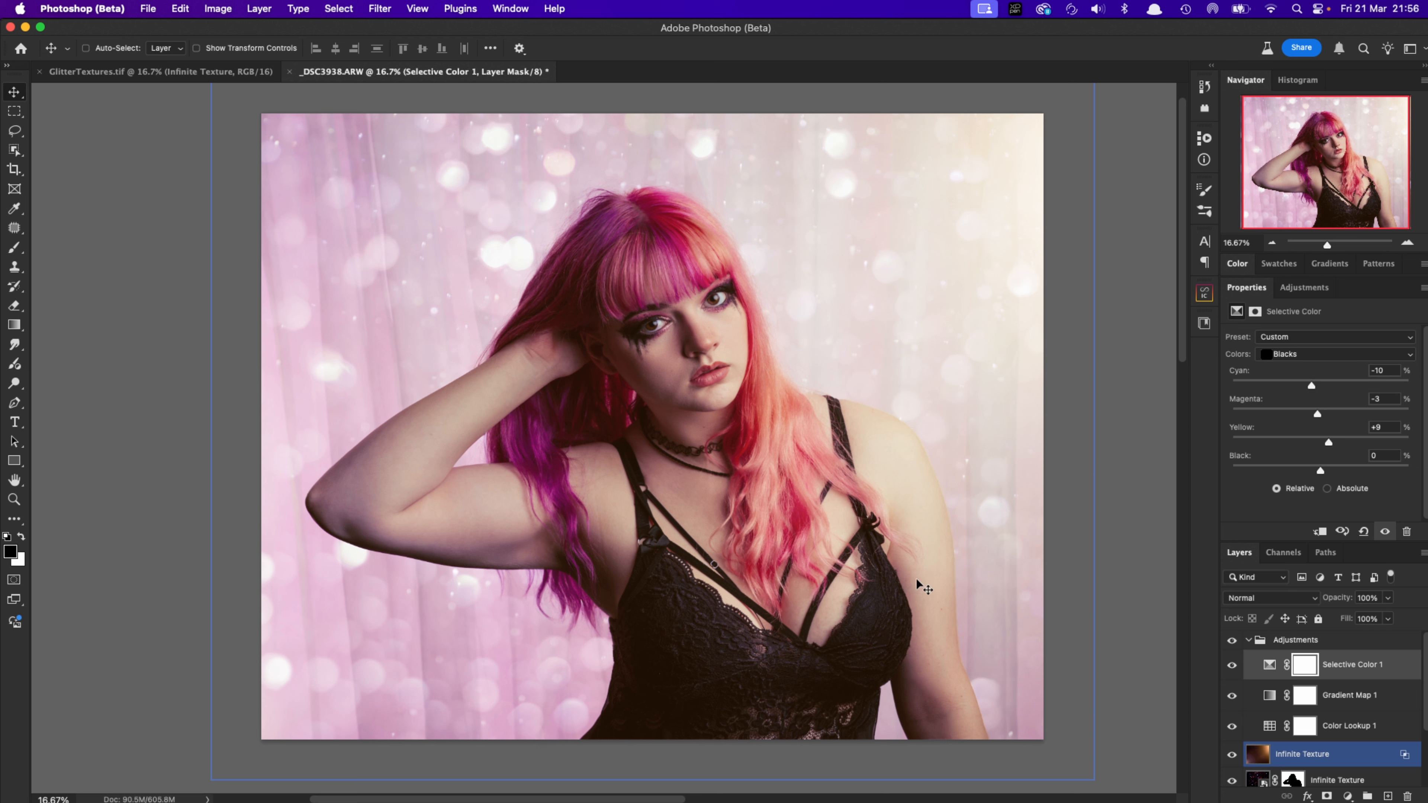
pyautogui.click(1345, 667)
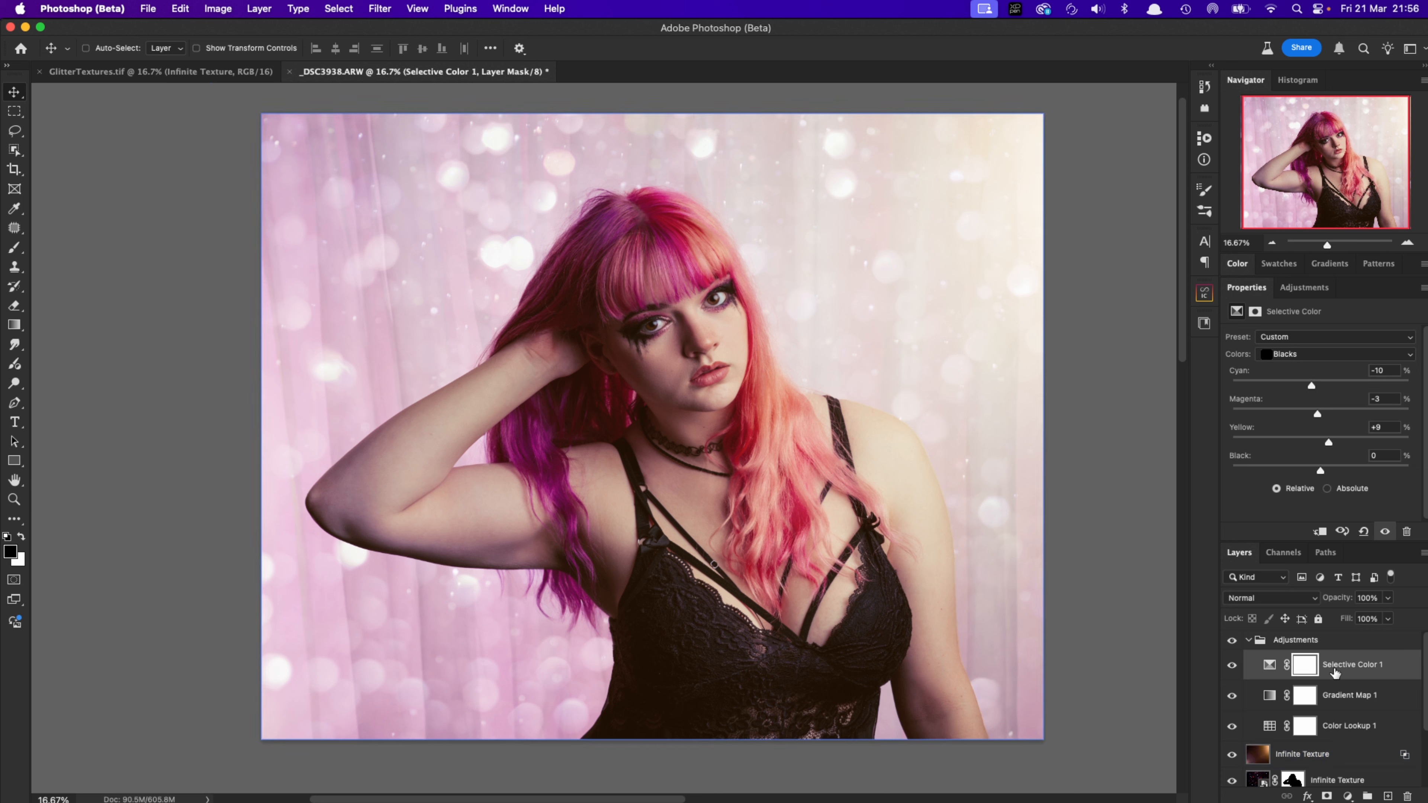
pyautogui.click(1349, 779)
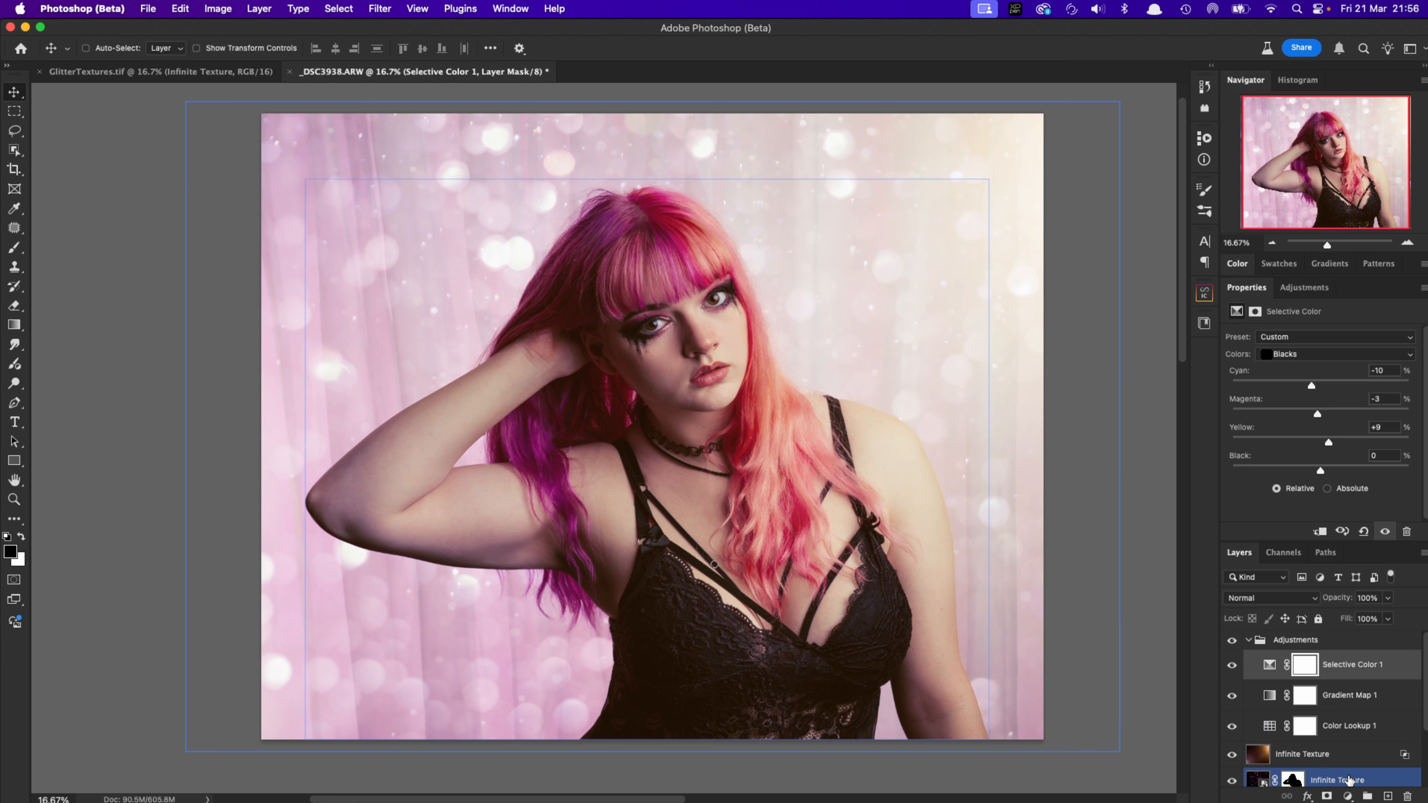
pyautogui.click(1348, 796)
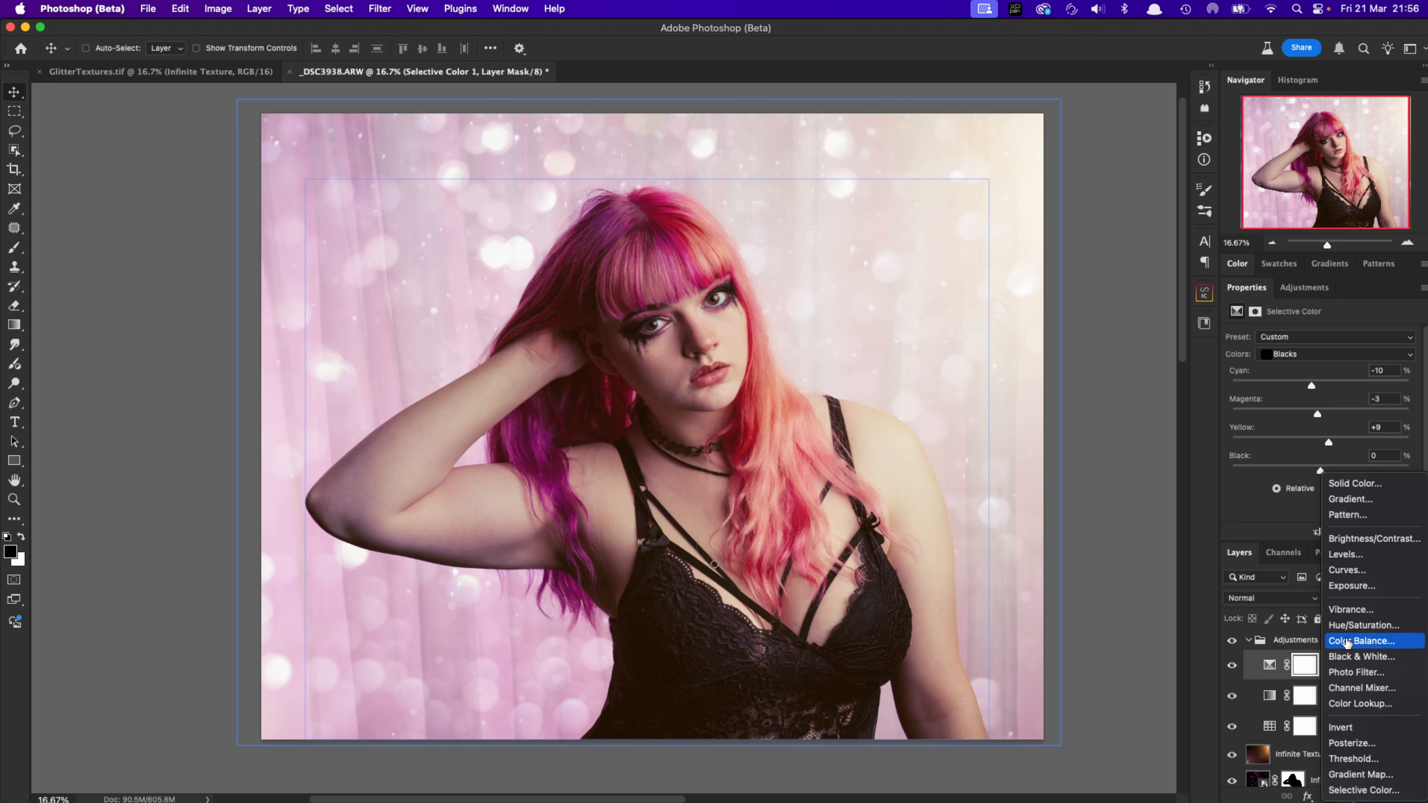
pyautogui.click(1345, 570)
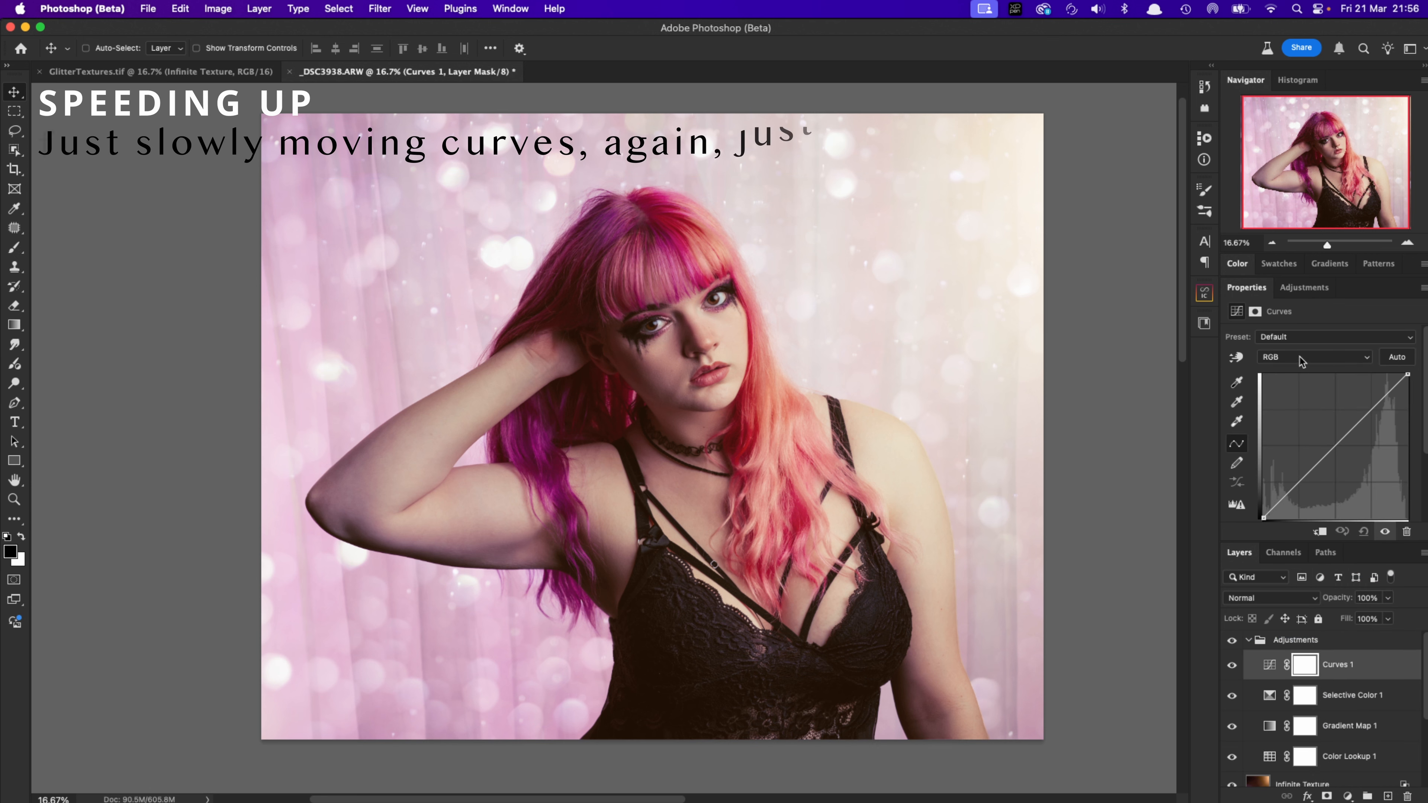
# Add shadow and highlight points to the Curves layer's Red channel and lower the shadow point slightly
pyautogui.click(1310, 356)
pyautogui.click(1273, 371)
pyautogui.click(1298, 482)
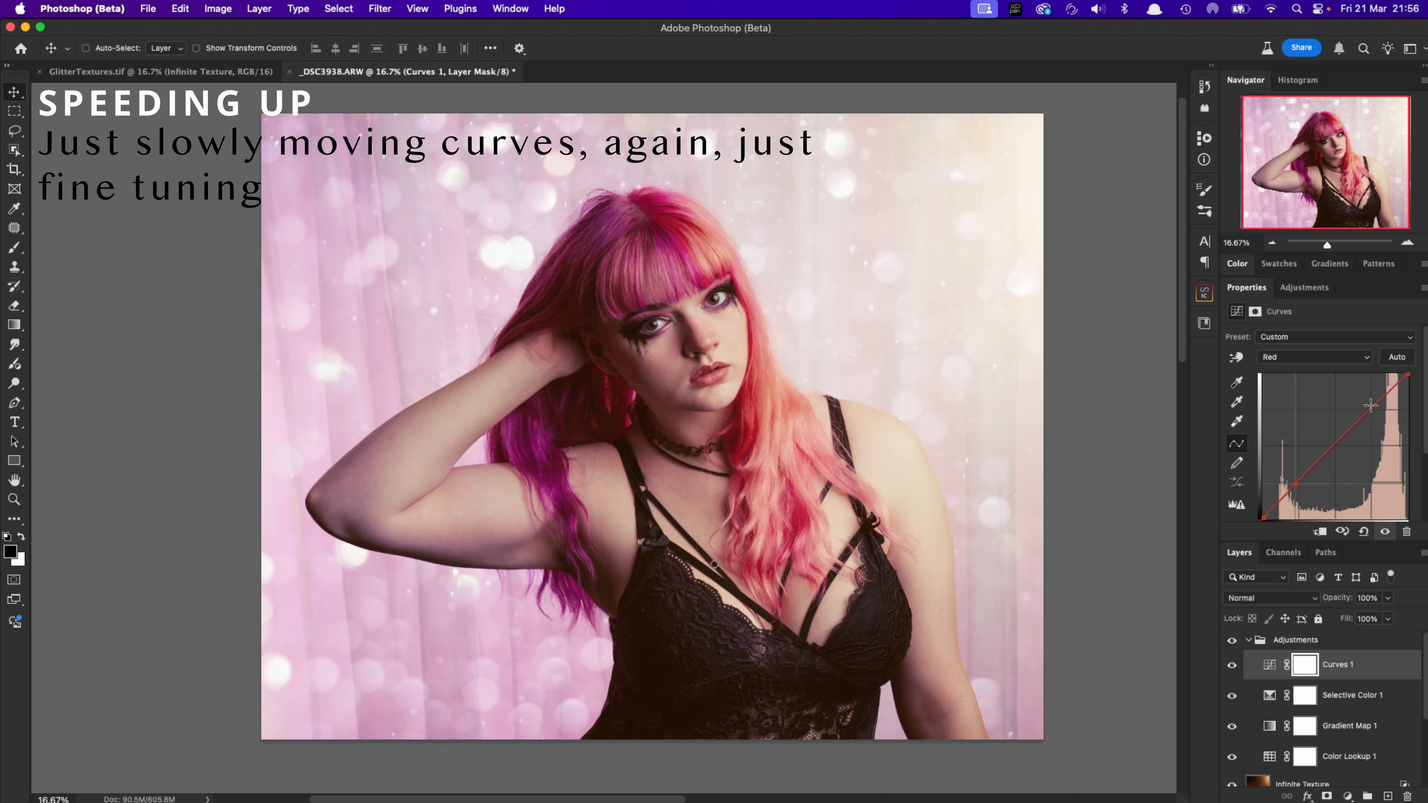
pyautogui.click(1371, 409)
pyautogui.moveTo(1298, 482); pyautogui.dragTo(1298, 488)
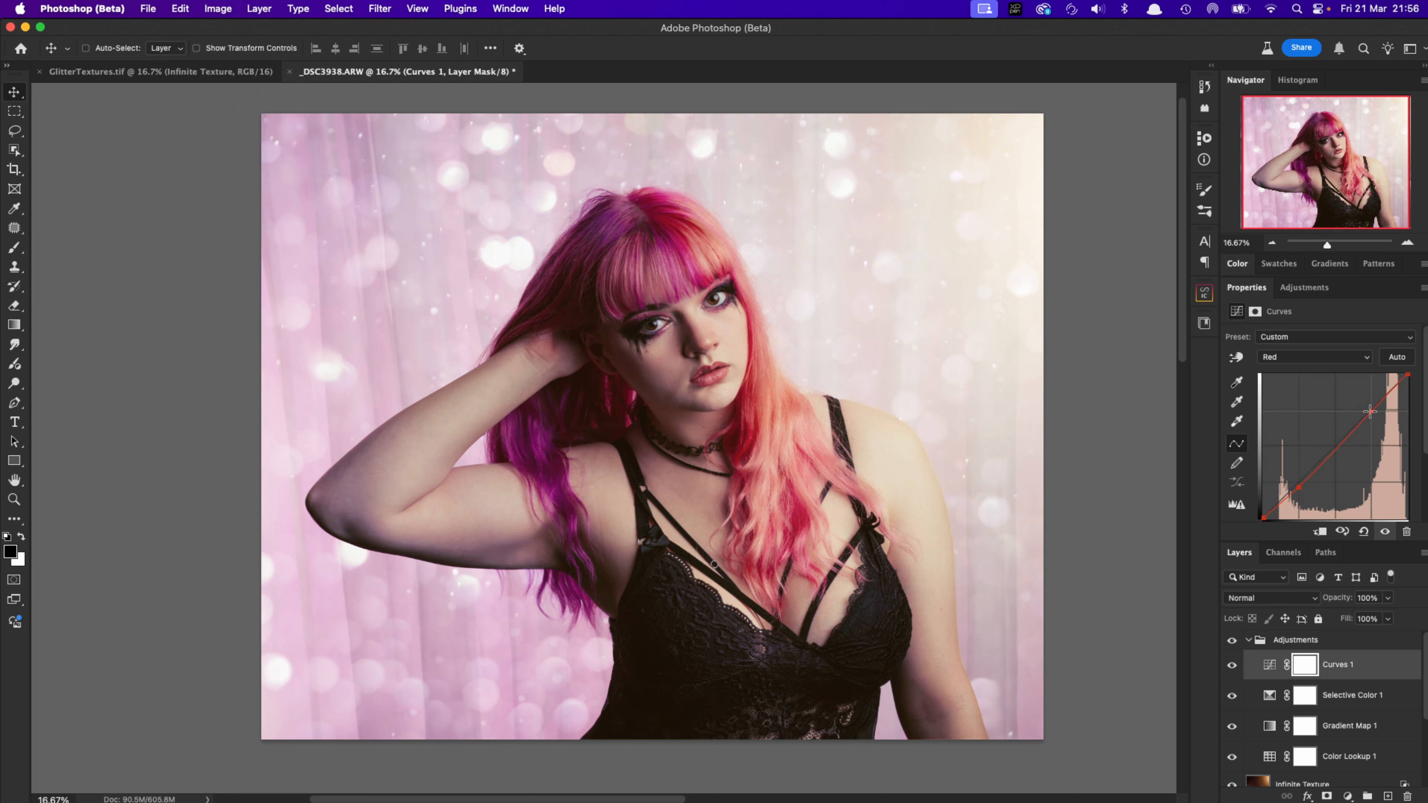
# Add a shadow point to the Curves layer's Green channel and fine-tune the highlights
pyautogui.click(1310, 356)
pyautogui.click(1278, 371)
pyautogui.click(1298, 483)
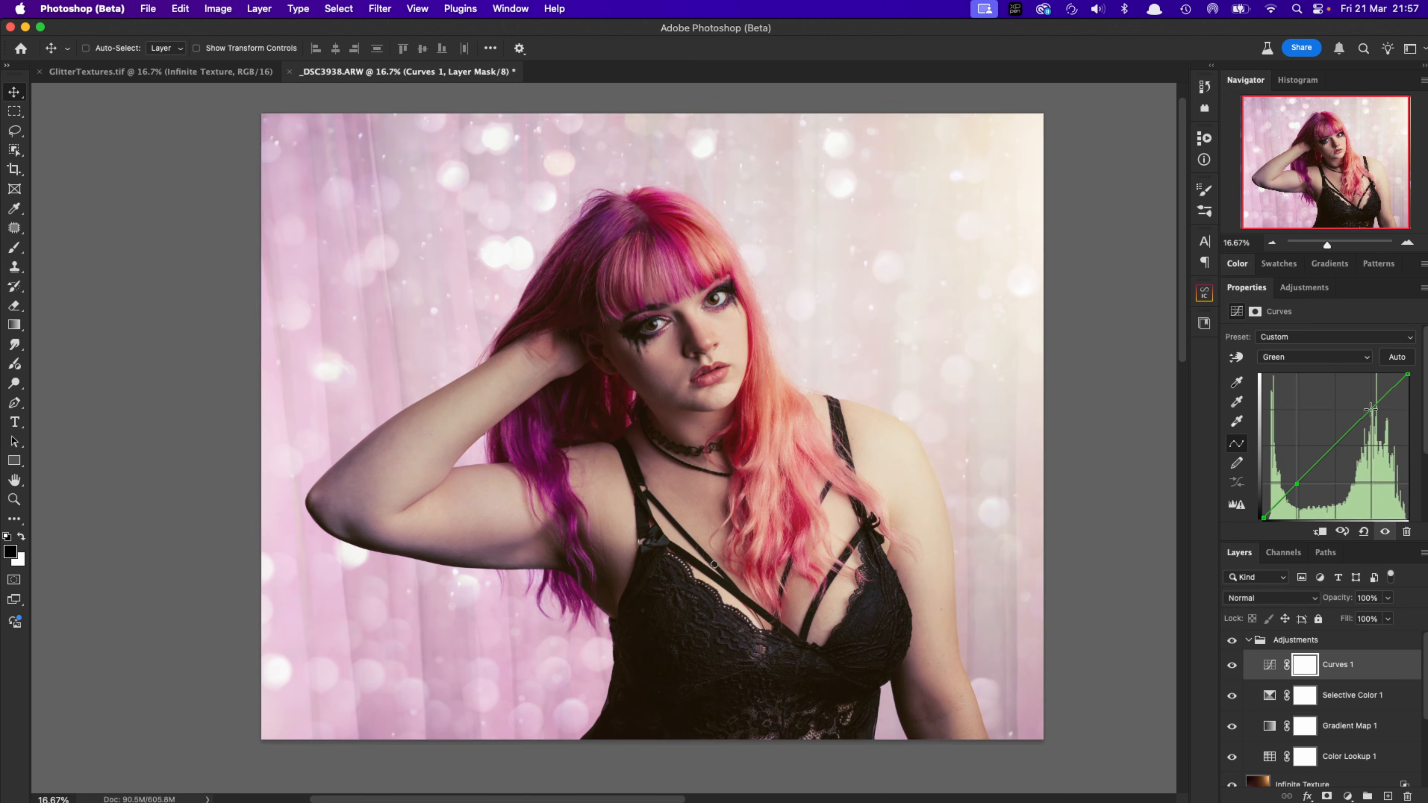
pyautogui.moveTo(1369, 413); pyautogui.dragTo(1367, 411)
# Add a shadow point to the Curves layer's Blue channel
pyautogui.click(1303, 360)
pyautogui.click(1293, 370)
pyautogui.click(1298, 482)
# Collapse the Adjustments group and the adjustment properties to reveal the whole layer stack
pyautogui.click(1248, 641)
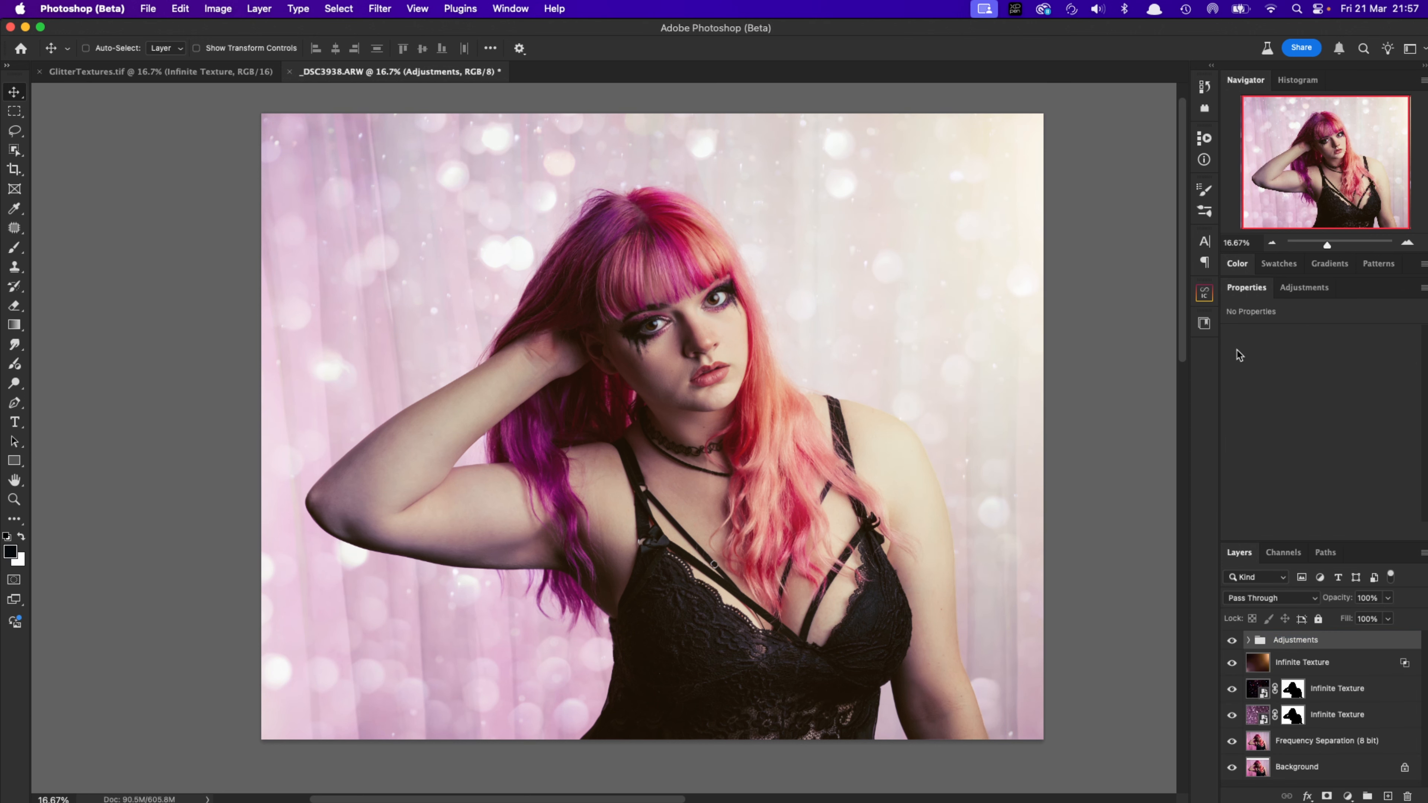
pyautogui.doubleClick(1246, 287)
pyautogui.click(1302, 421)
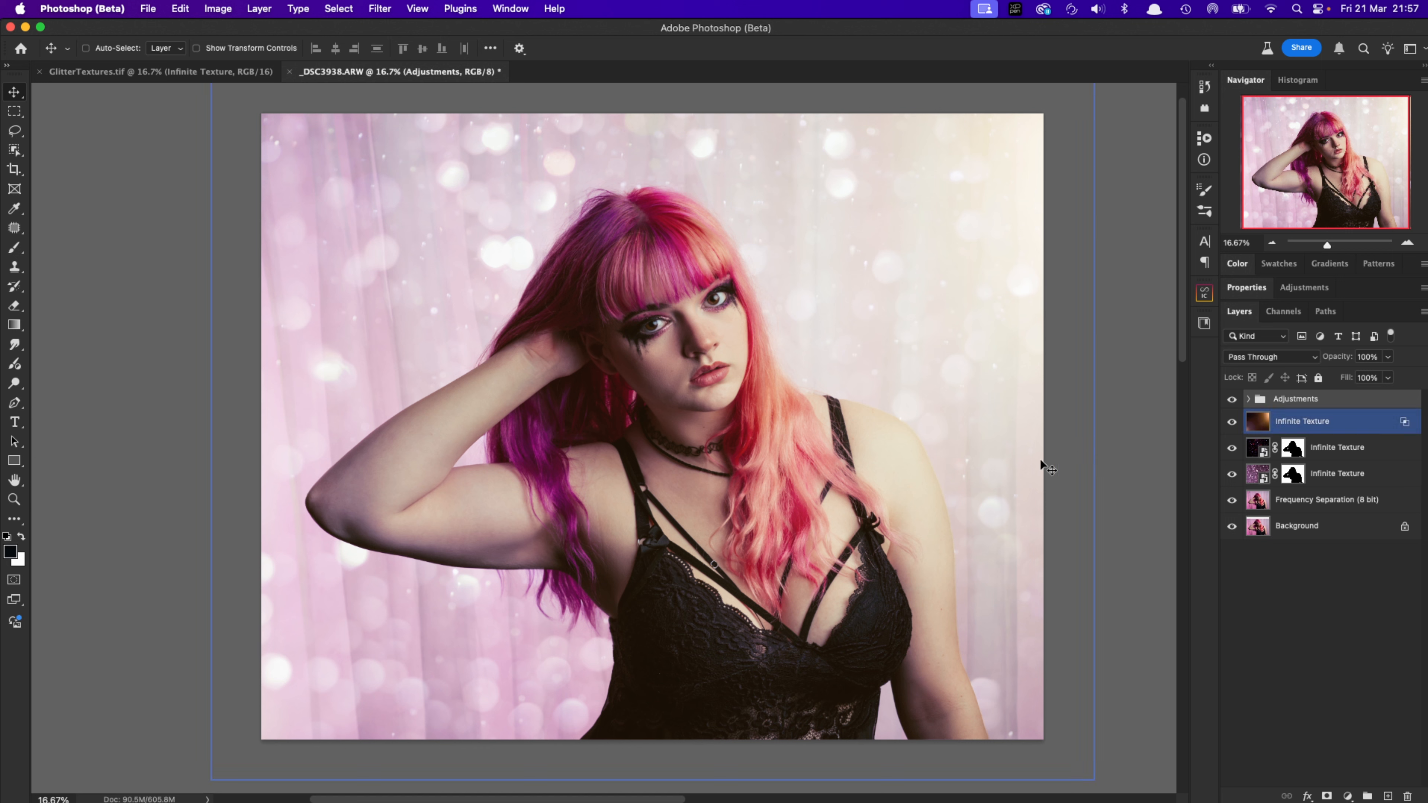
pyautogui.click(1329, 733)
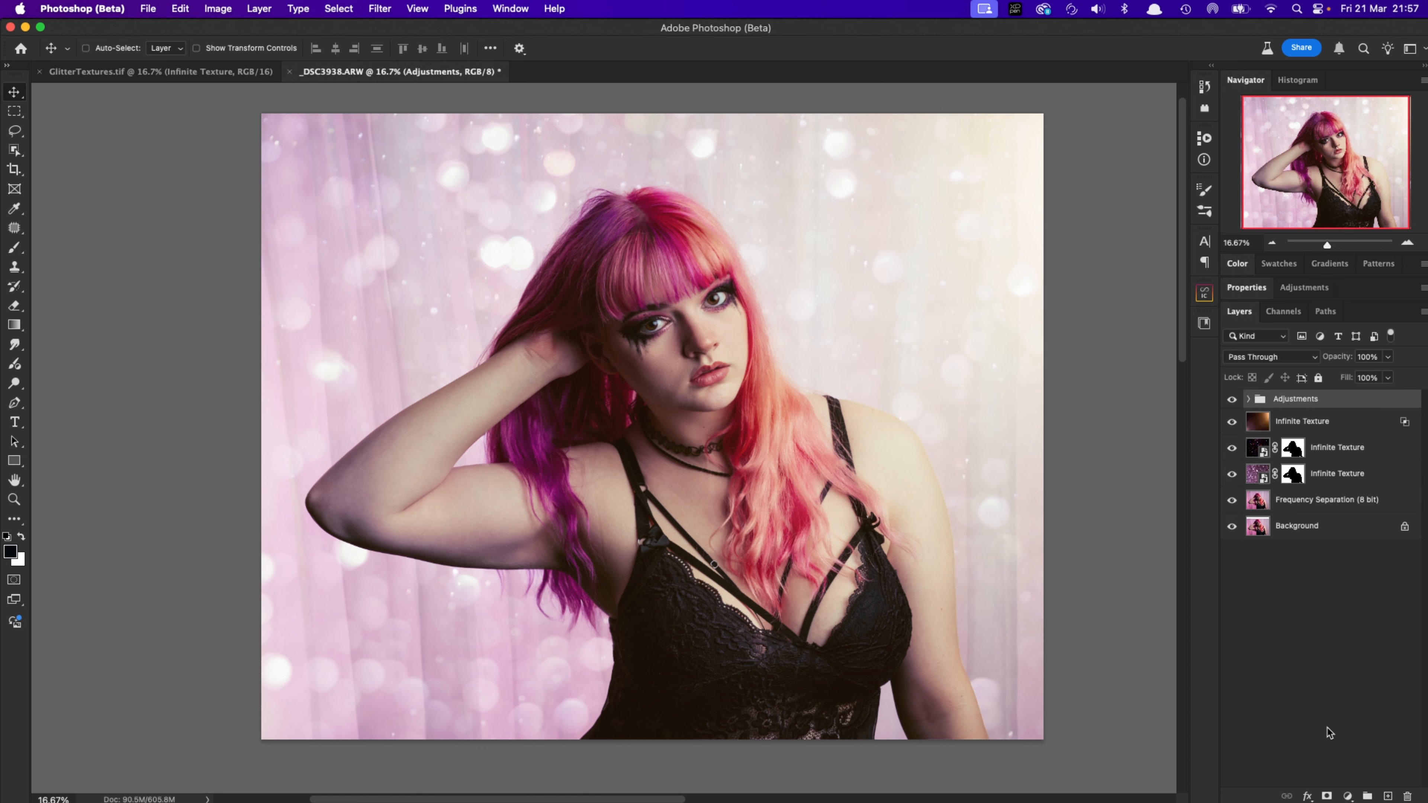
# Add a second Curves adjustment layer above the Adjustments group and set its blend mode to Luminosity
pyautogui.click(1347, 795)
pyautogui.click(1345, 590)
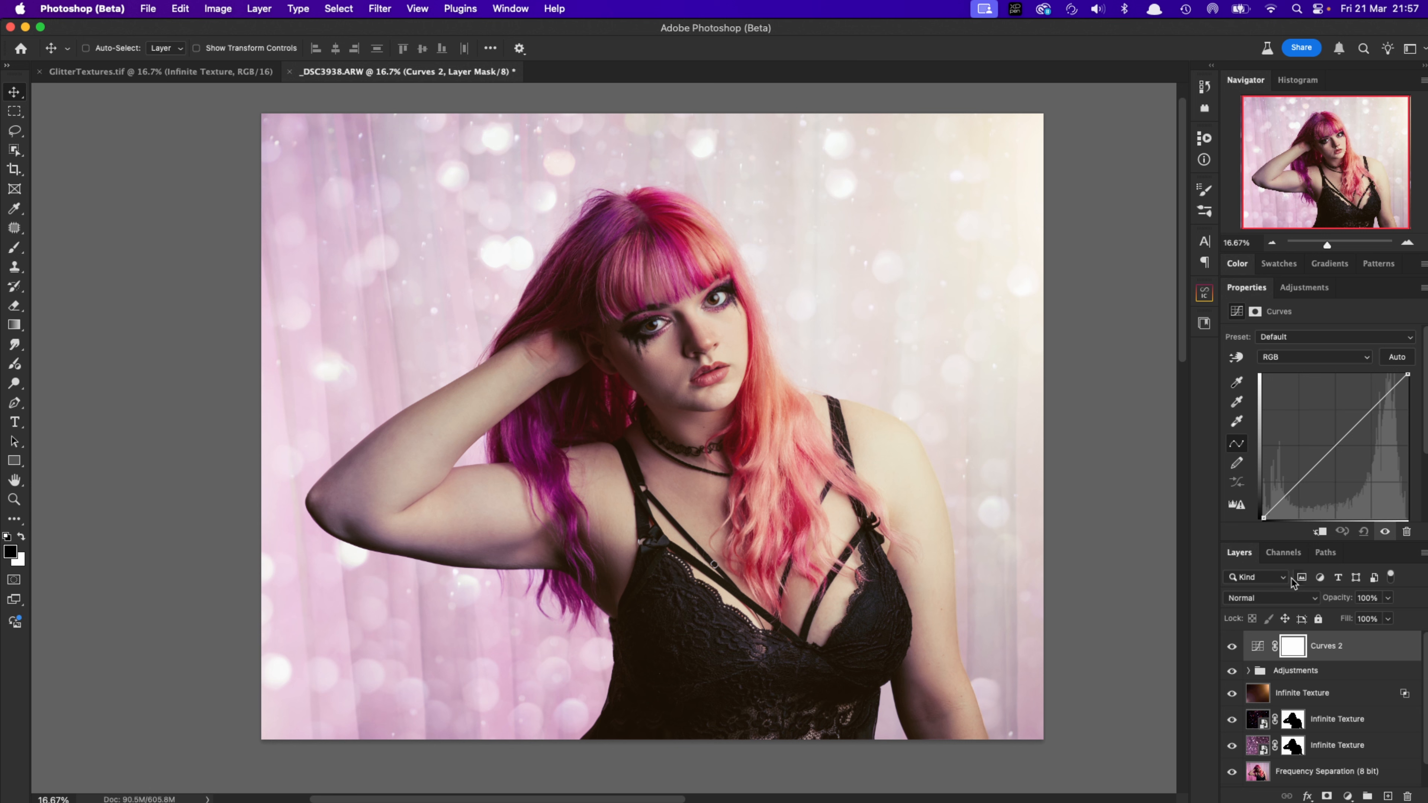
pyautogui.click(1281, 599)
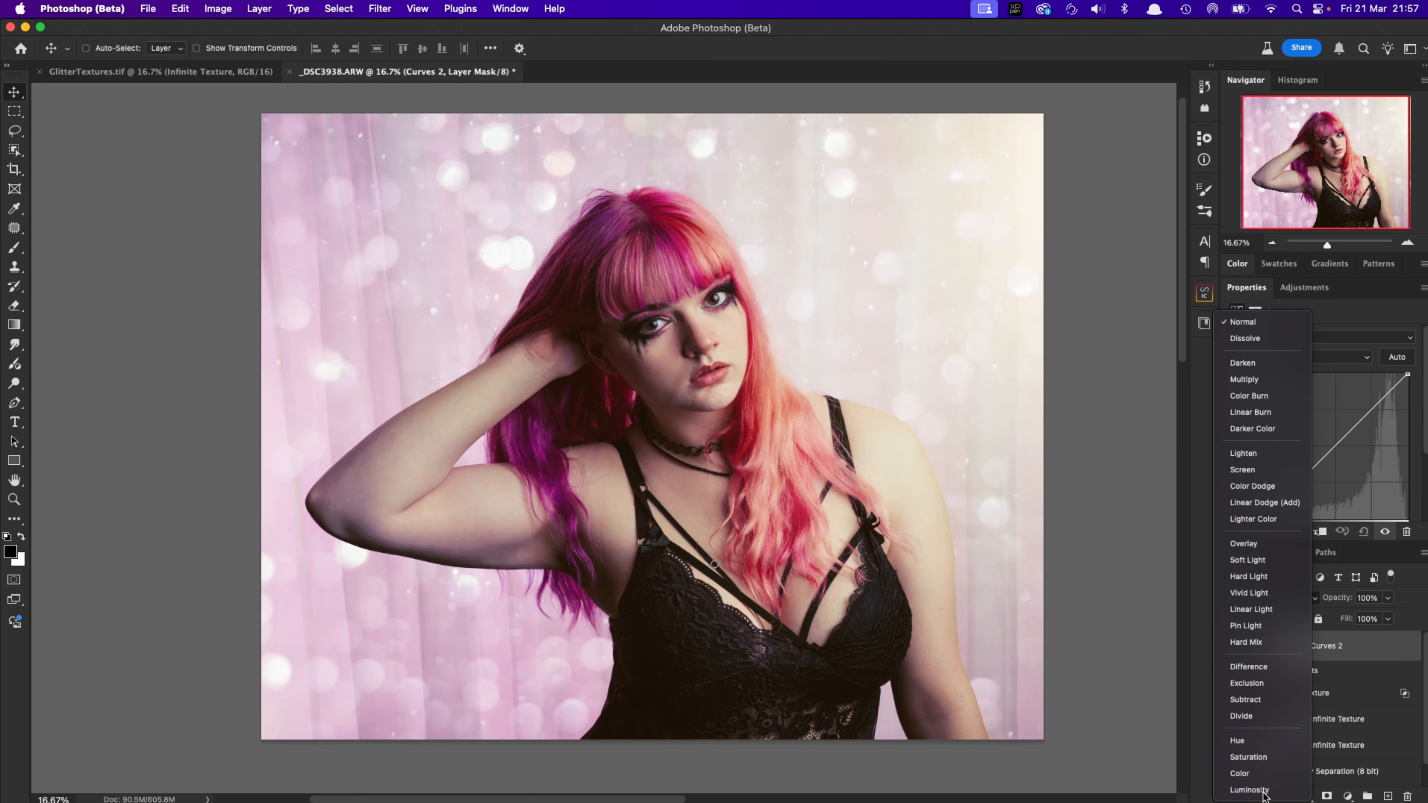
pyautogui.click(1252, 787)
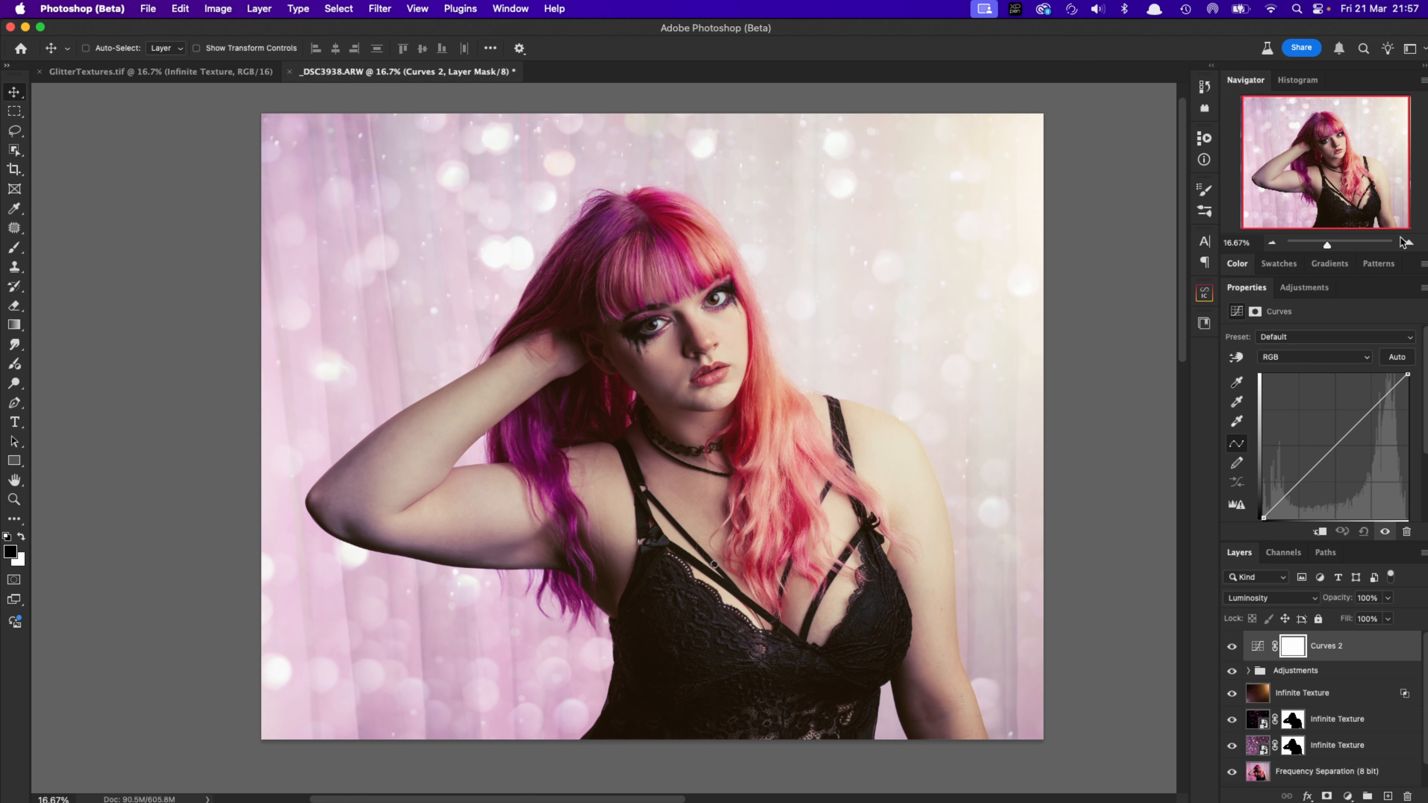
# Frame the model's face at 33.33% and raise the new Curves layer's RGB curve strongly to brighten the image
pyautogui.click(1405, 242)
pyautogui.moveTo(1324, 180); pyautogui.dragTo(1326, 168)
pyautogui.click(1259, 646)
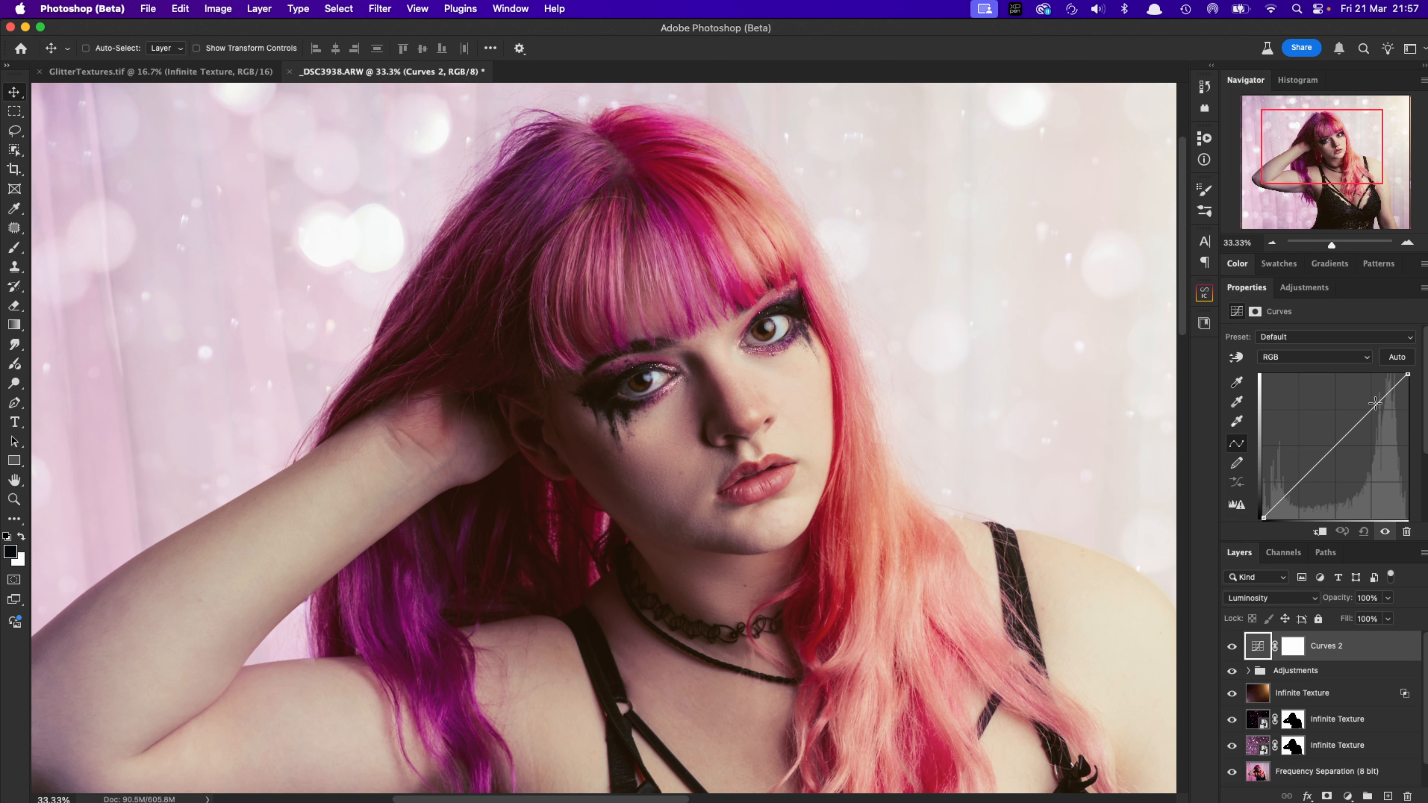
pyautogui.moveTo(1330, 448); pyautogui.dragTo(1311, 428)
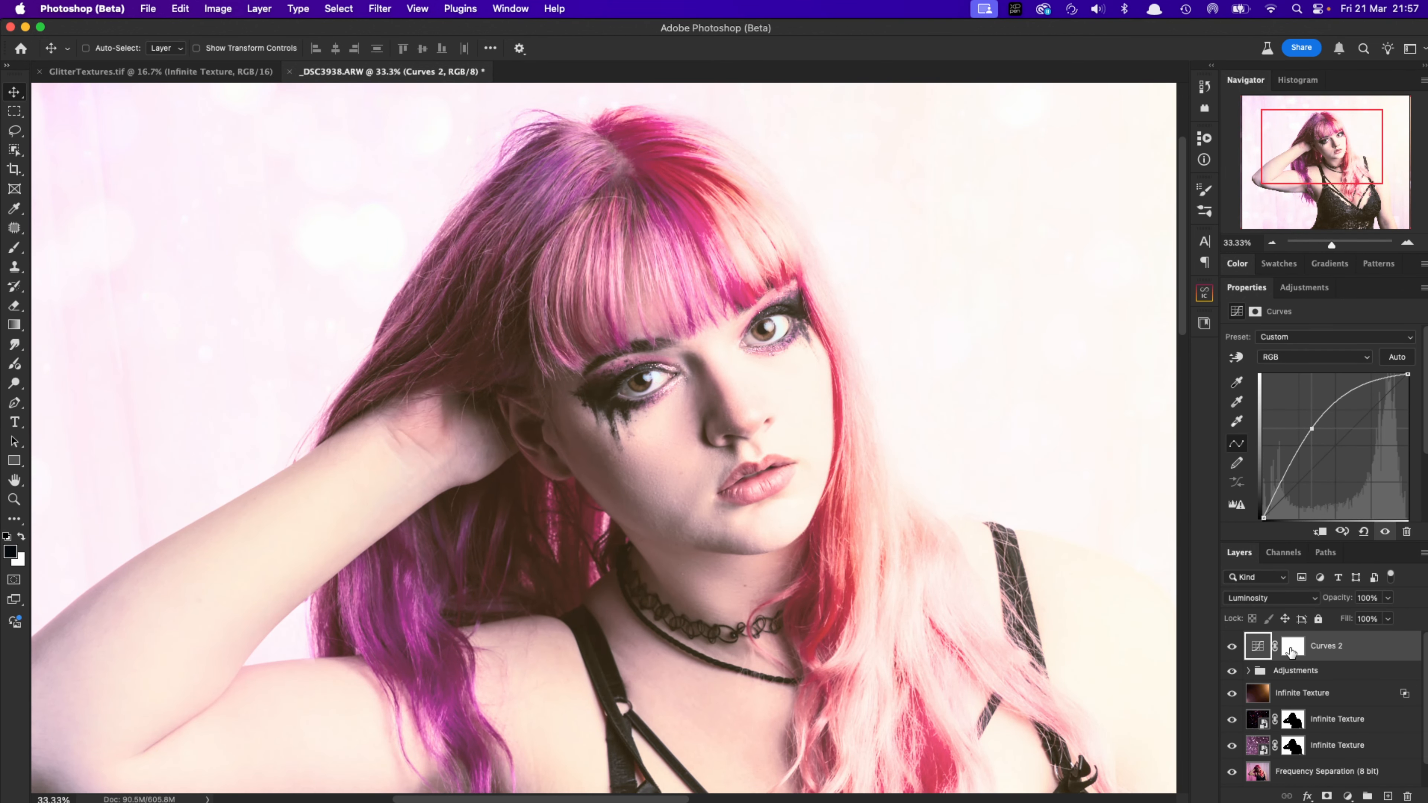
# Invert the Curves 2 layer mask to black and ready a soft brush for painting on it
pyautogui.click(1292, 653)
pyautogui.press('super+i')
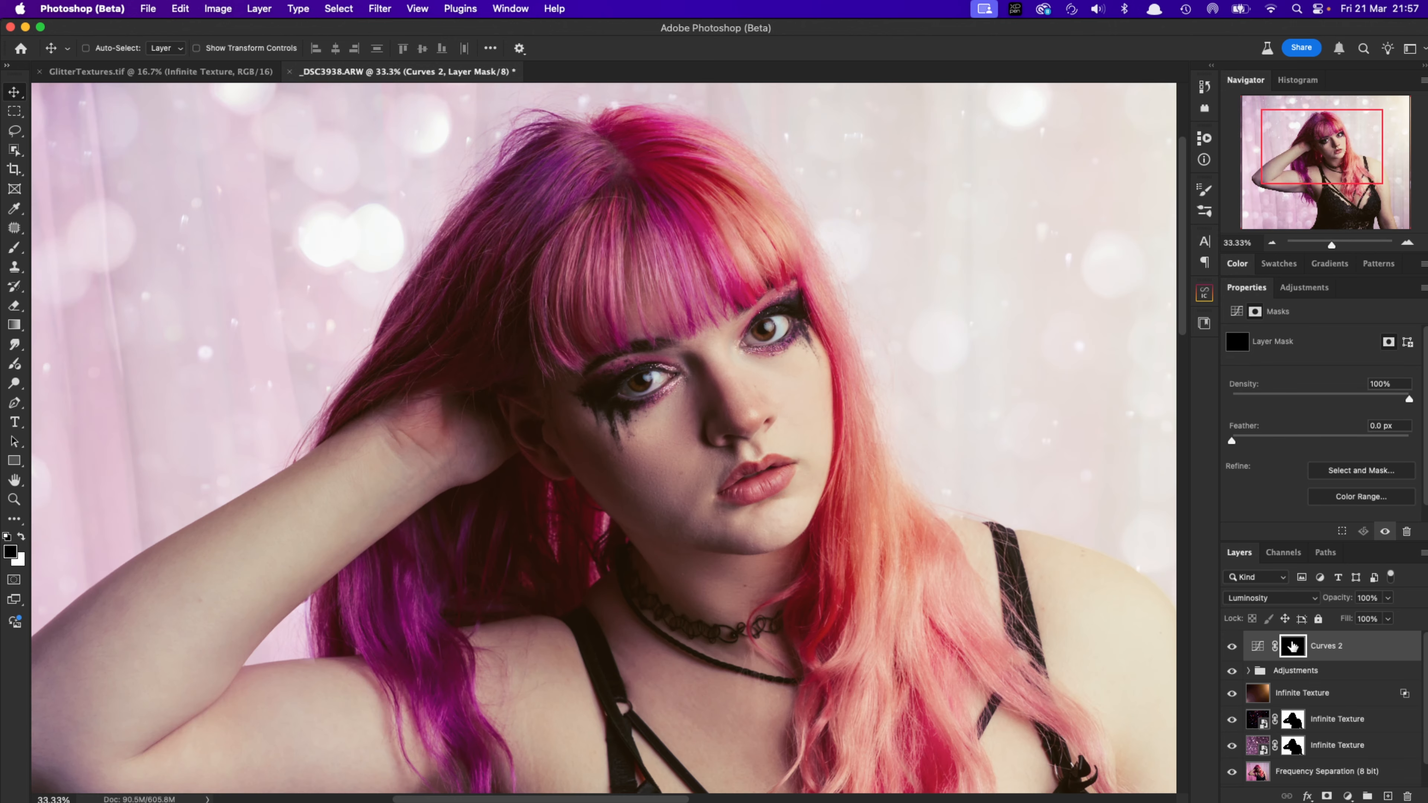
pyautogui.press('b')
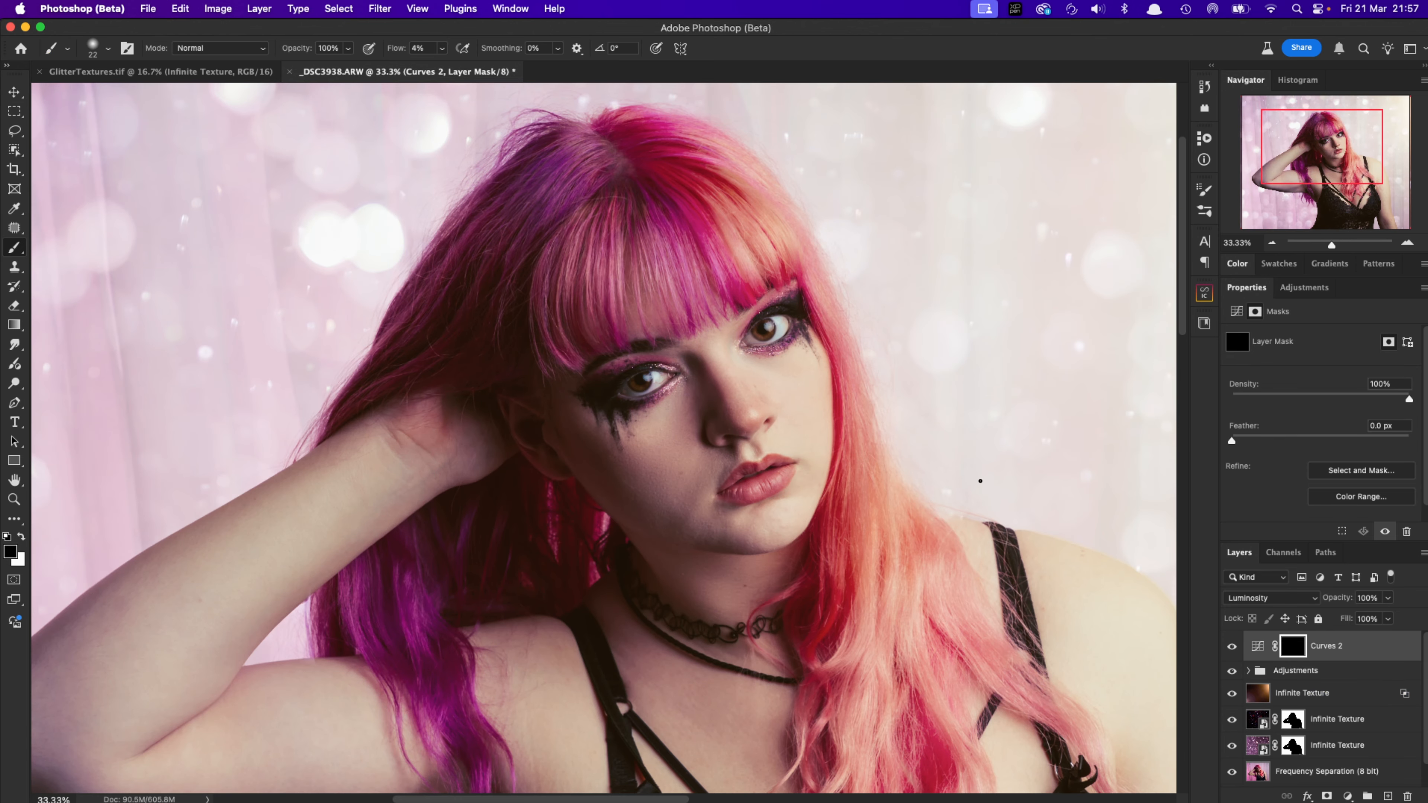
pyautogui.moveTo(947, 462); pyautogui.dragTo(954, 453)
# Frame both eyes at 100% and paint white over the irises on the Curves 2 mask with a small 4% flow brush
pyautogui.click(1407, 244)
pyautogui.click(1407, 244)
pyautogui.click(1407, 243)
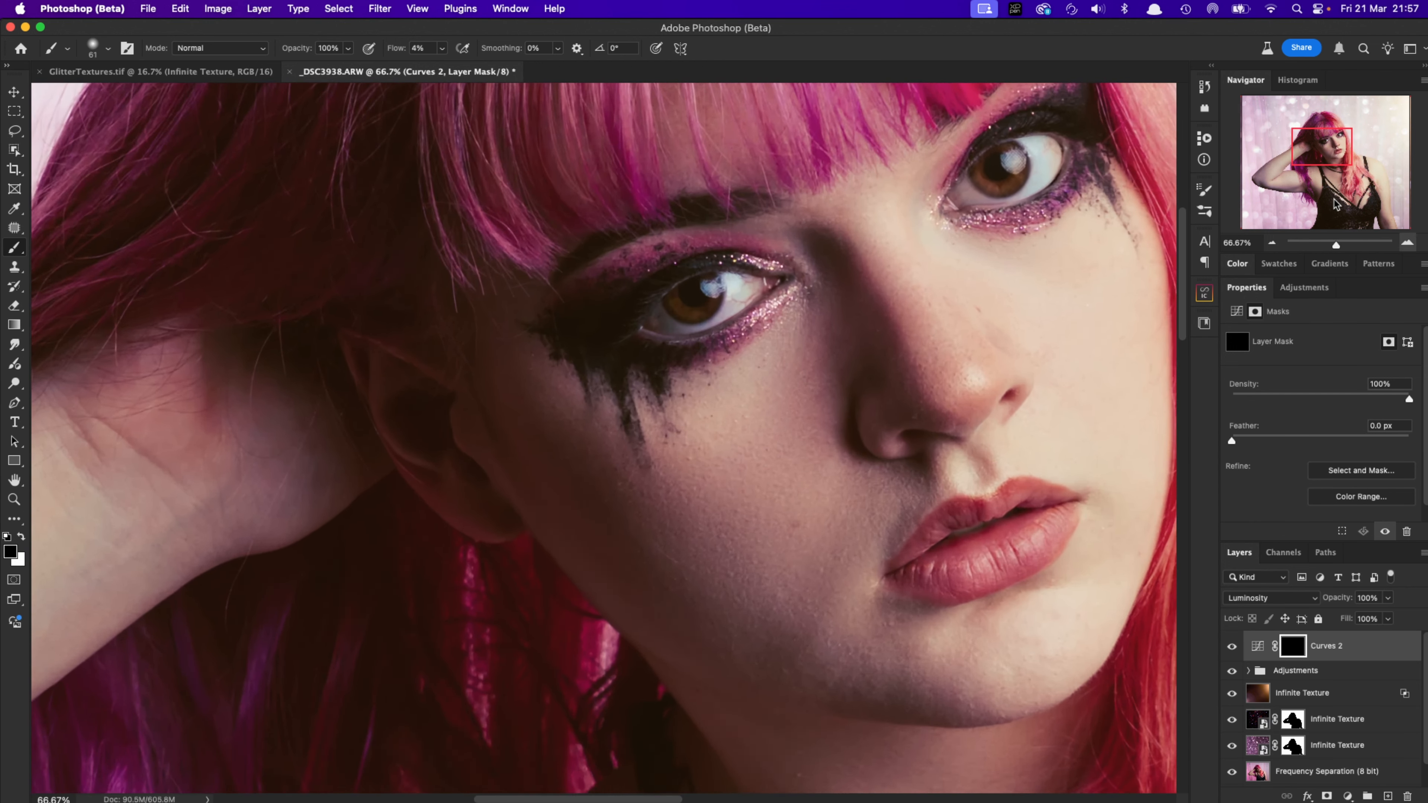
pyautogui.click(1322, 148)
pyautogui.moveTo(1322, 148); pyautogui.dragTo(1326, 141)
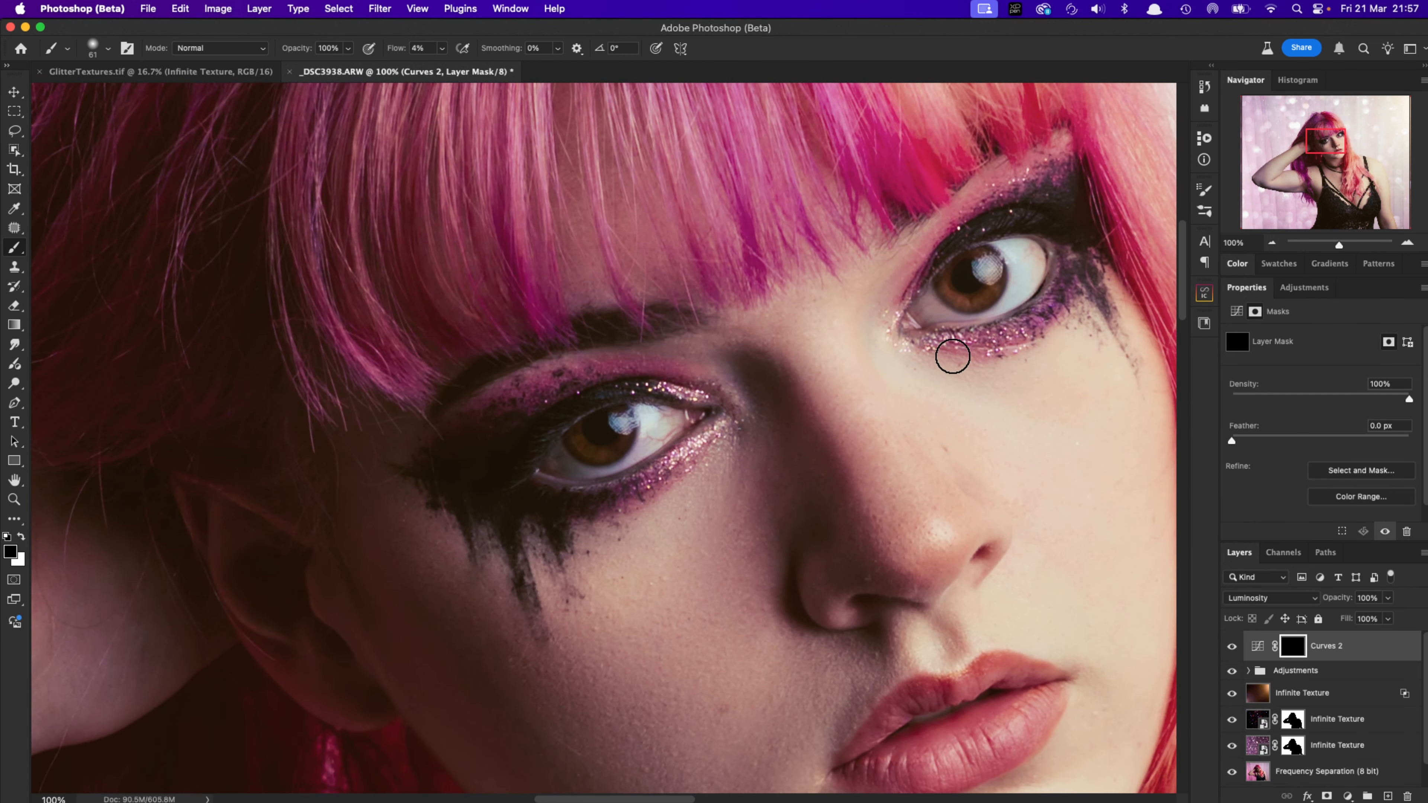
pyautogui.doubleClick(660, 502)
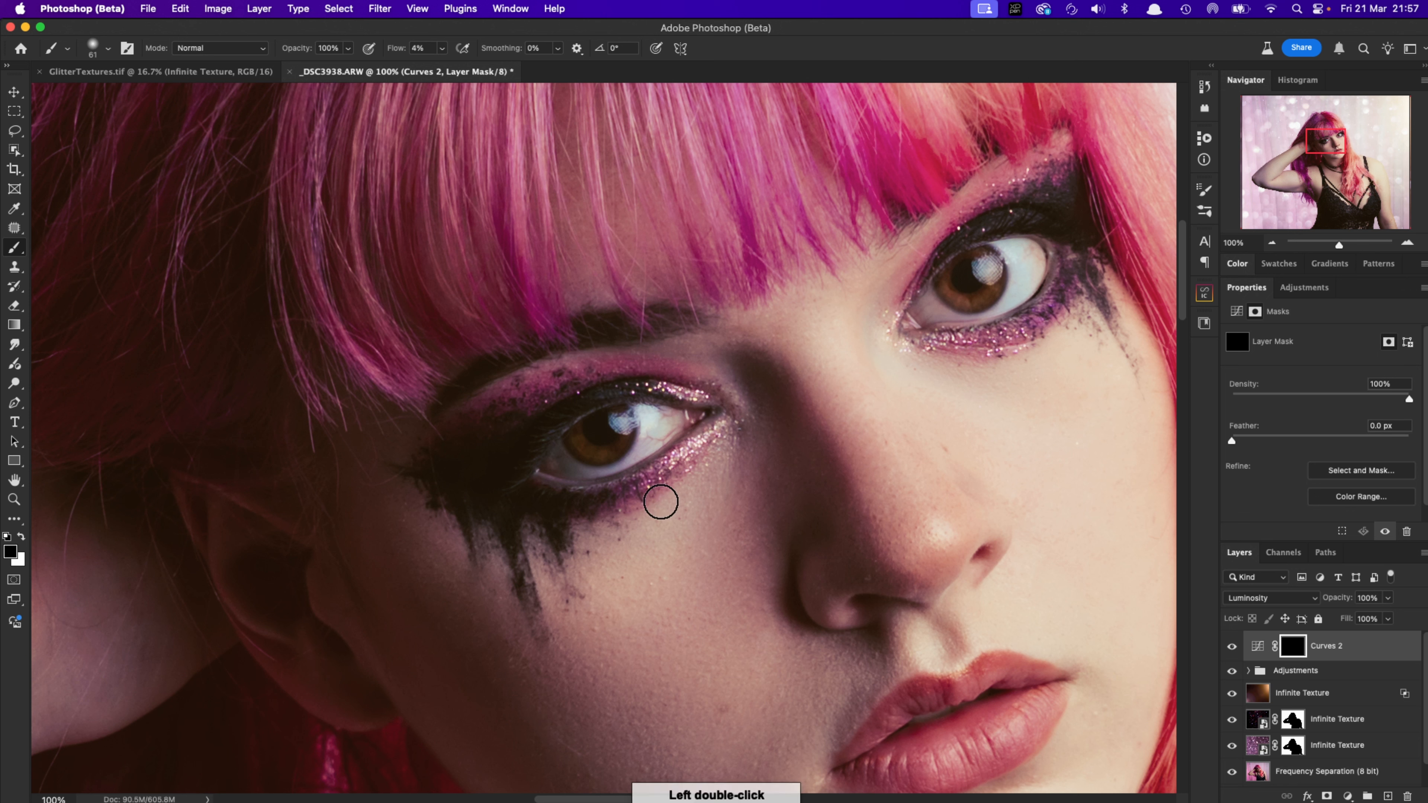
pyautogui.press('x')
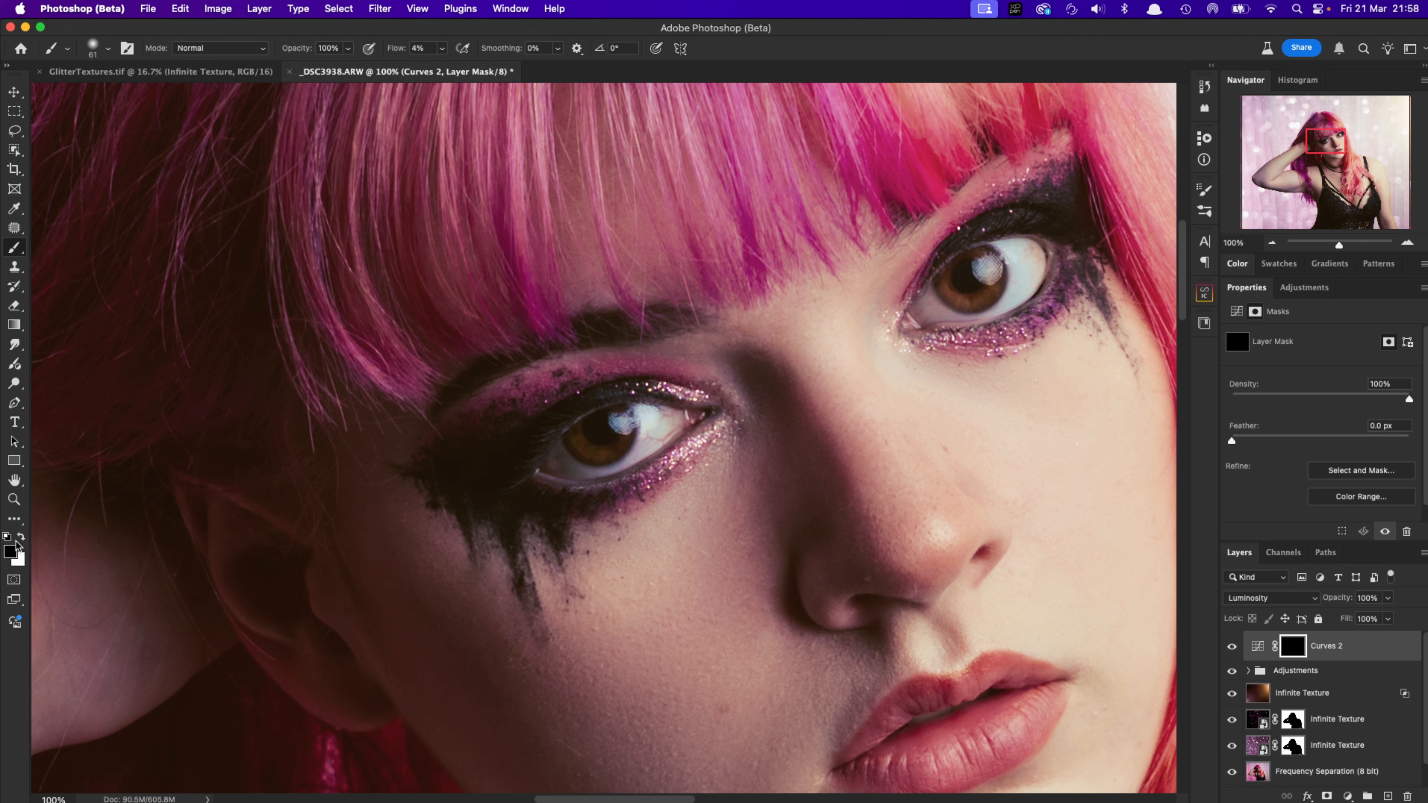
pyautogui.moveTo(593, 519); pyautogui.dragTo(578, 519)
pyautogui.moveTo(589, 446)
pyautogui.mouseDown()
pyautogui.moveTo(575, 431)
pyautogui.moveTo(588, 454)
pyautogui.moveTo(576, 450)
pyautogui.moveTo(603, 455)
pyautogui.moveTo(627, 424)
pyautogui.moveTo(619, 444)
pyautogui.moveTo(572, 441)
pyautogui.moveTo(627, 439)
pyautogui.mouseUp()
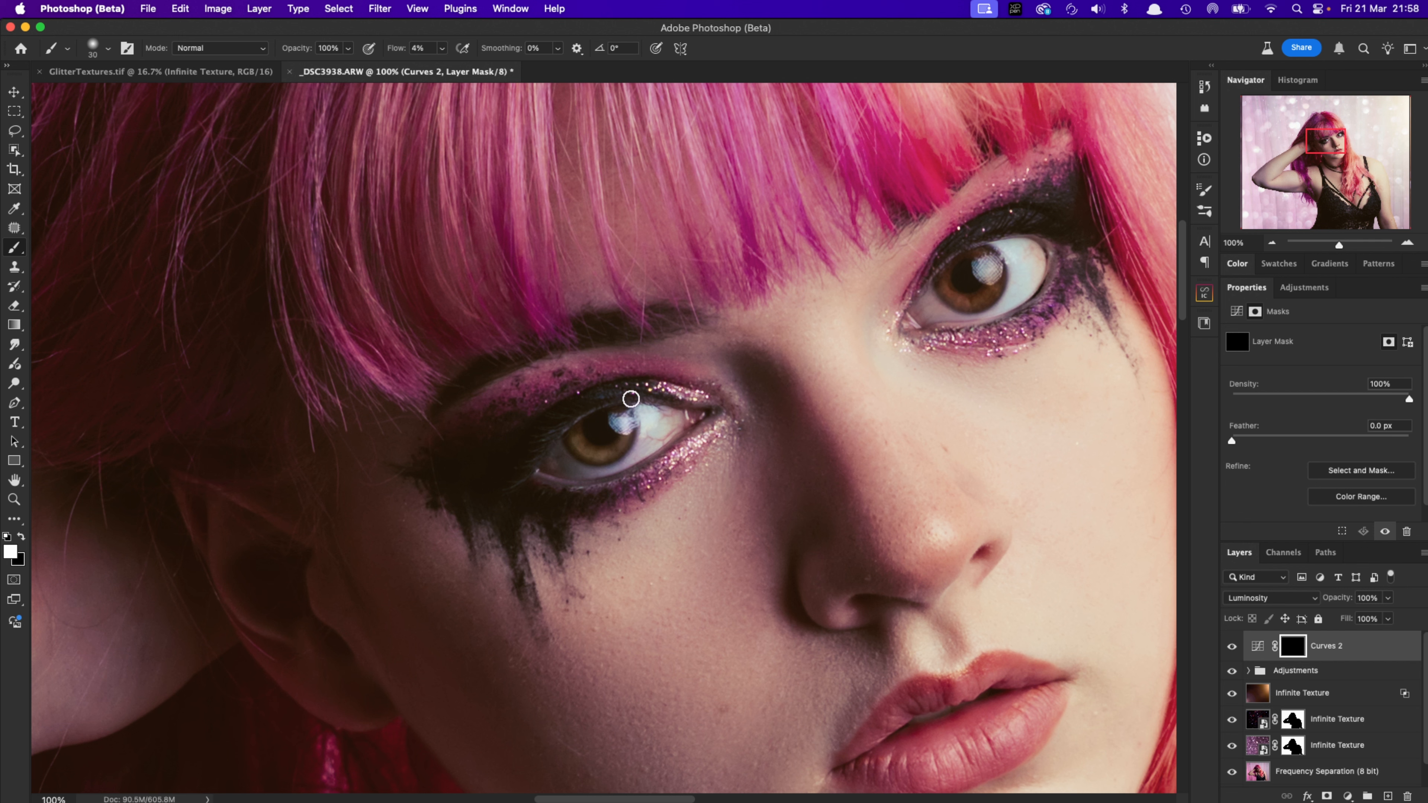
pyautogui.moveTo(954, 313)
pyautogui.mouseDown()
pyautogui.moveTo(986, 257)
pyautogui.moveTo(963, 304)
pyautogui.moveTo(992, 286)
pyautogui.moveTo(977, 253)
pyautogui.moveTo(965, 304)
pyautogui.moveTo(945, 275)
pyautogui.moveTo(978, 298)
pyautogui.moveTo(986, 257)
pyautogui.moveTo(973, 305)
pyautogui.moveTo(996, 283)
pyautogui.moveTo(967, 299)
pyautogui.mouseUp()
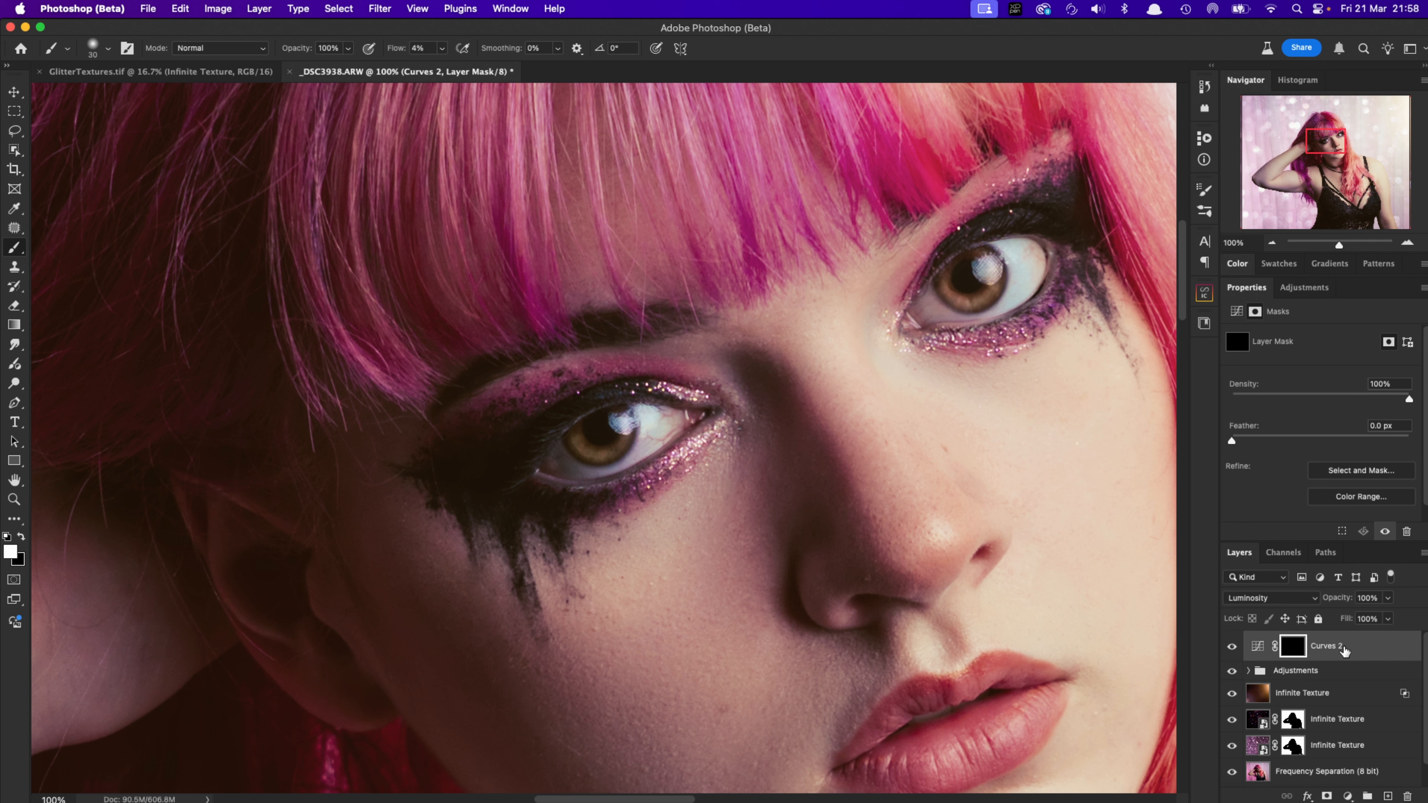
# Add another Curves adjustment layer above Curves 2 and set its blend mode to Luminosity
pyautogui.click(1348, 797)
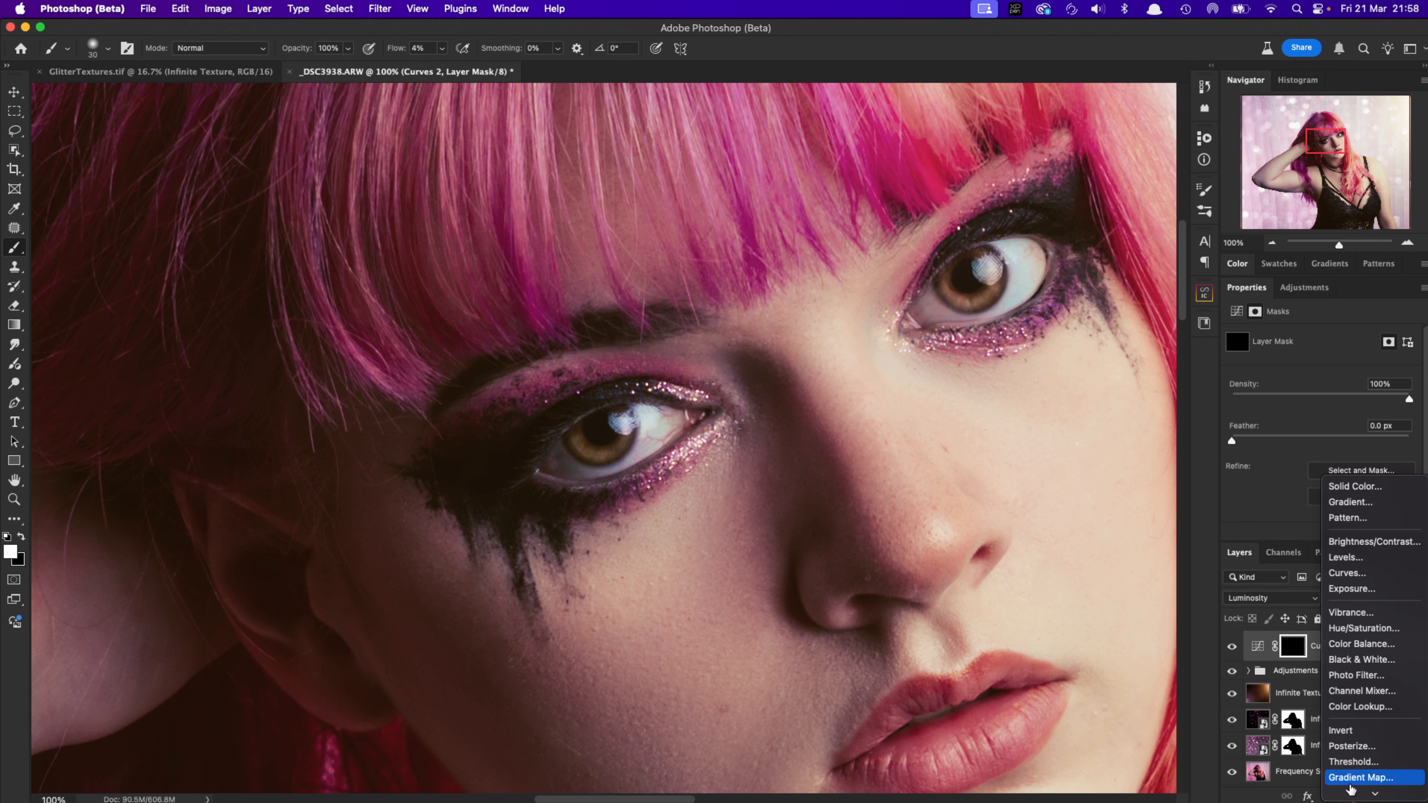
pyautogui.click(1347, 573)
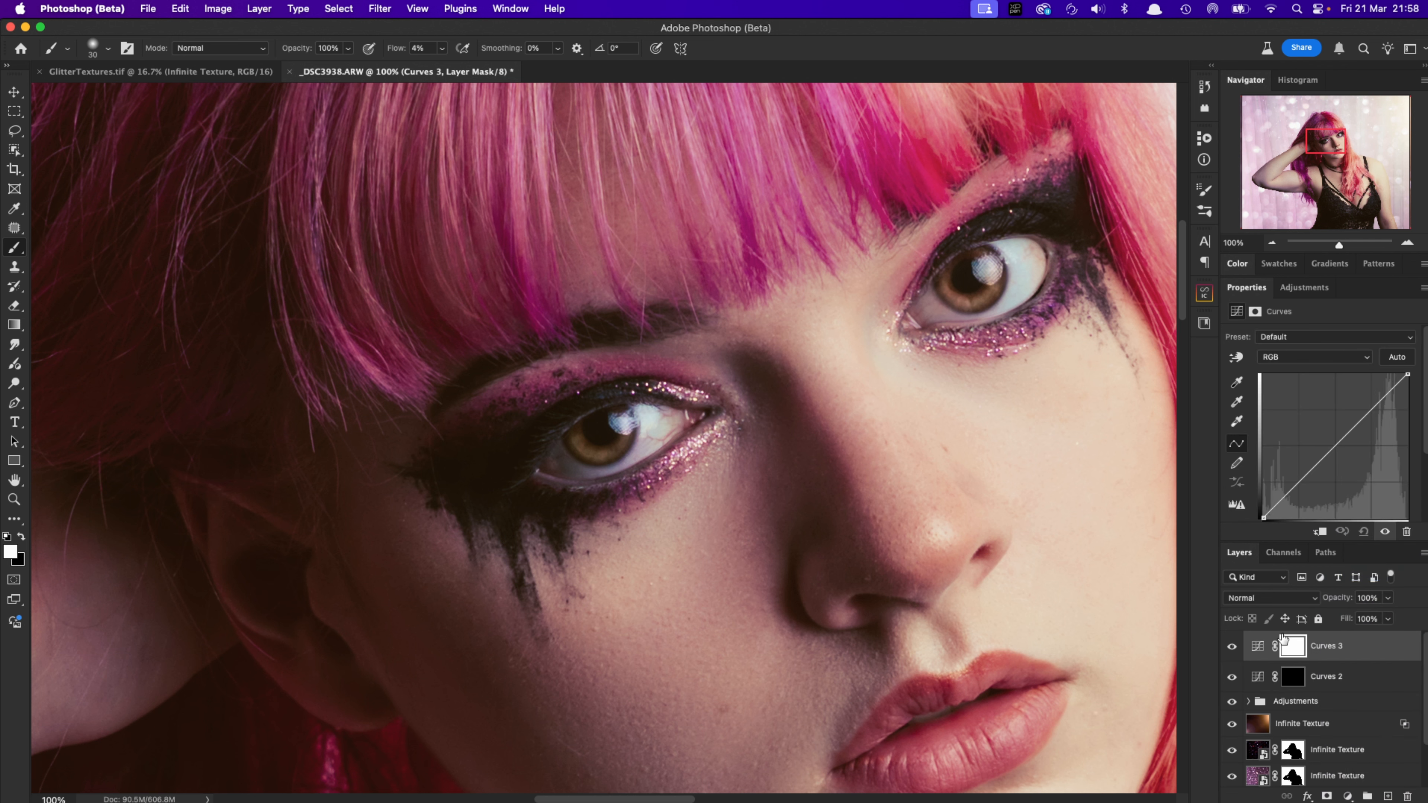
pyautogui.click(1283, 597)
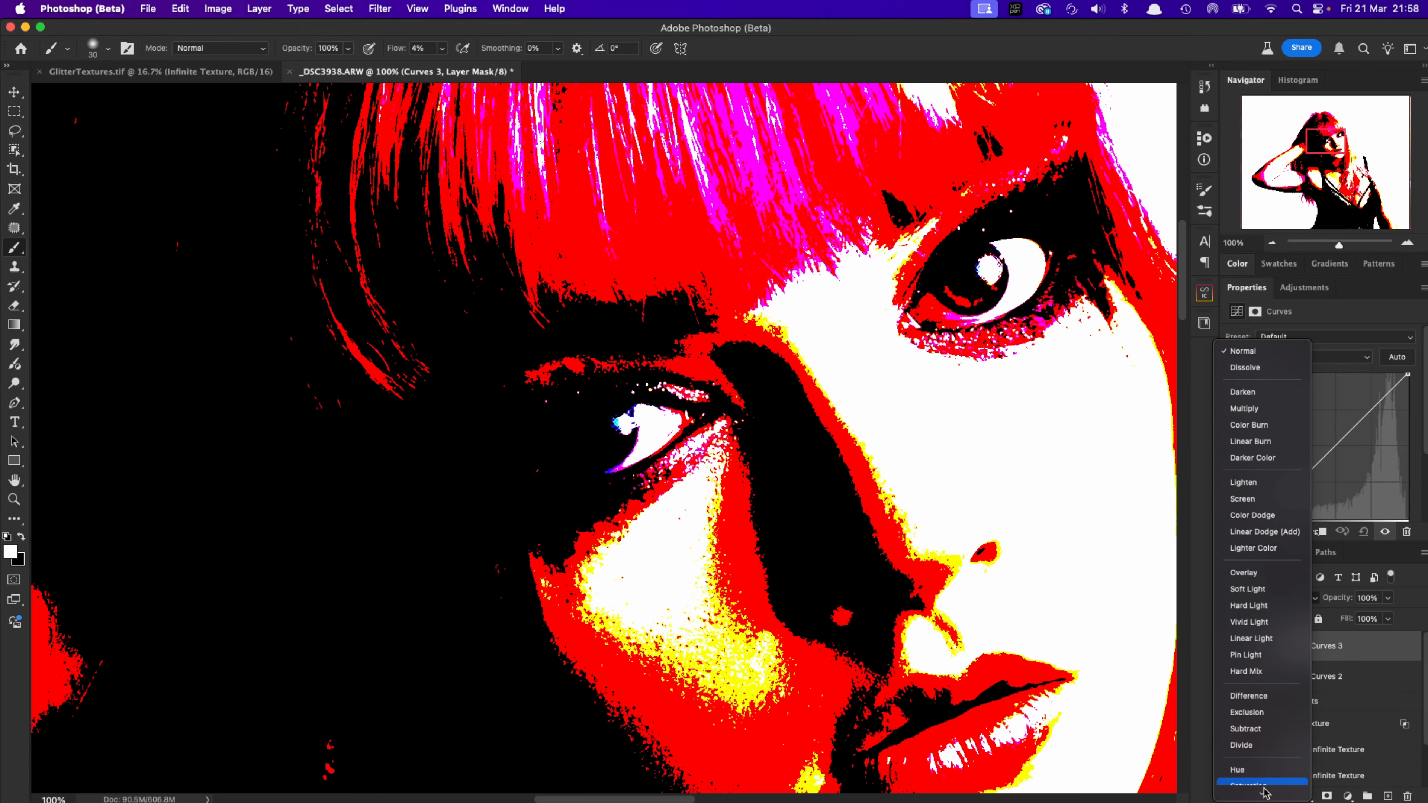
pyautogui.click(1265, 787)
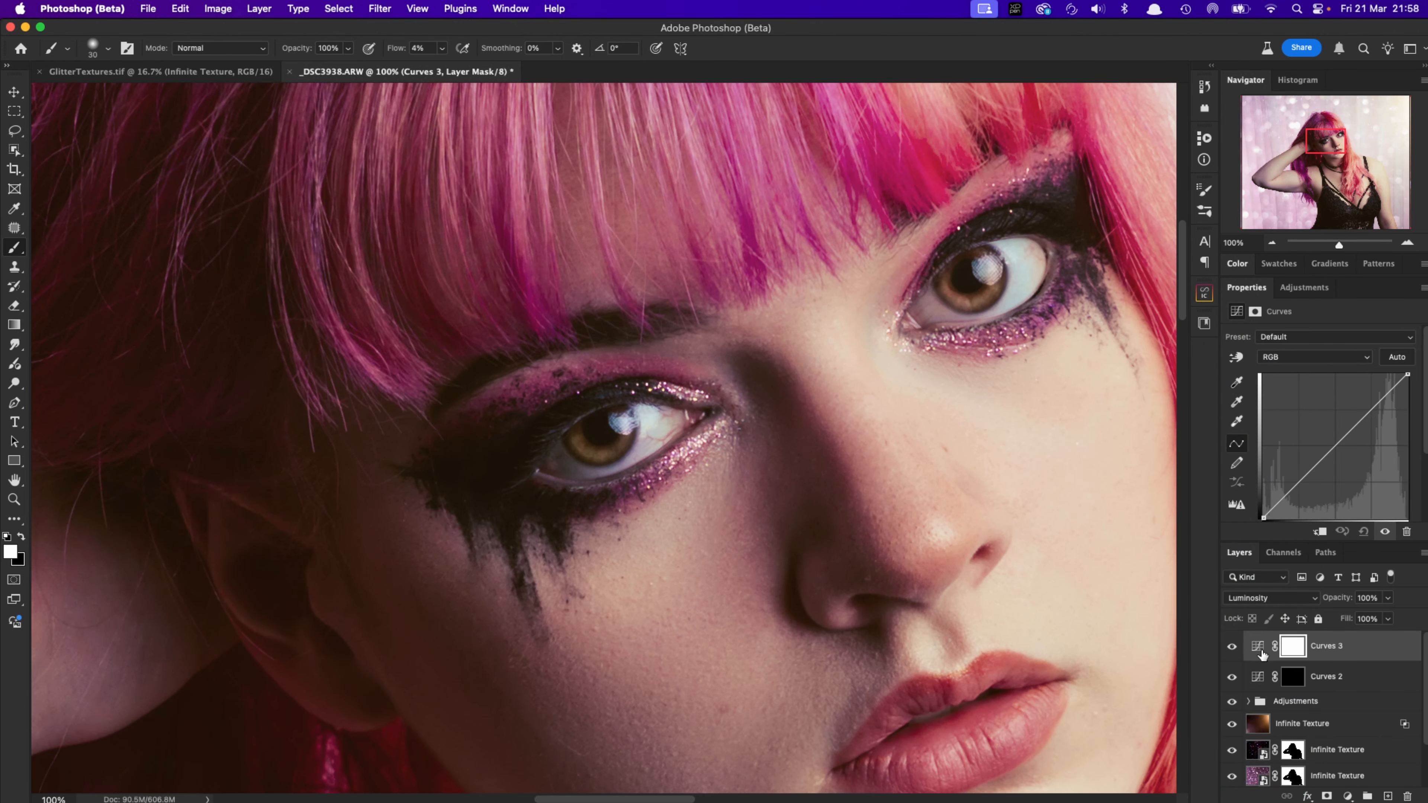
# Raise the Curves 3 layer's RGB midtones slightly and invert its mask to black
pyautogui.click(1292, 649)
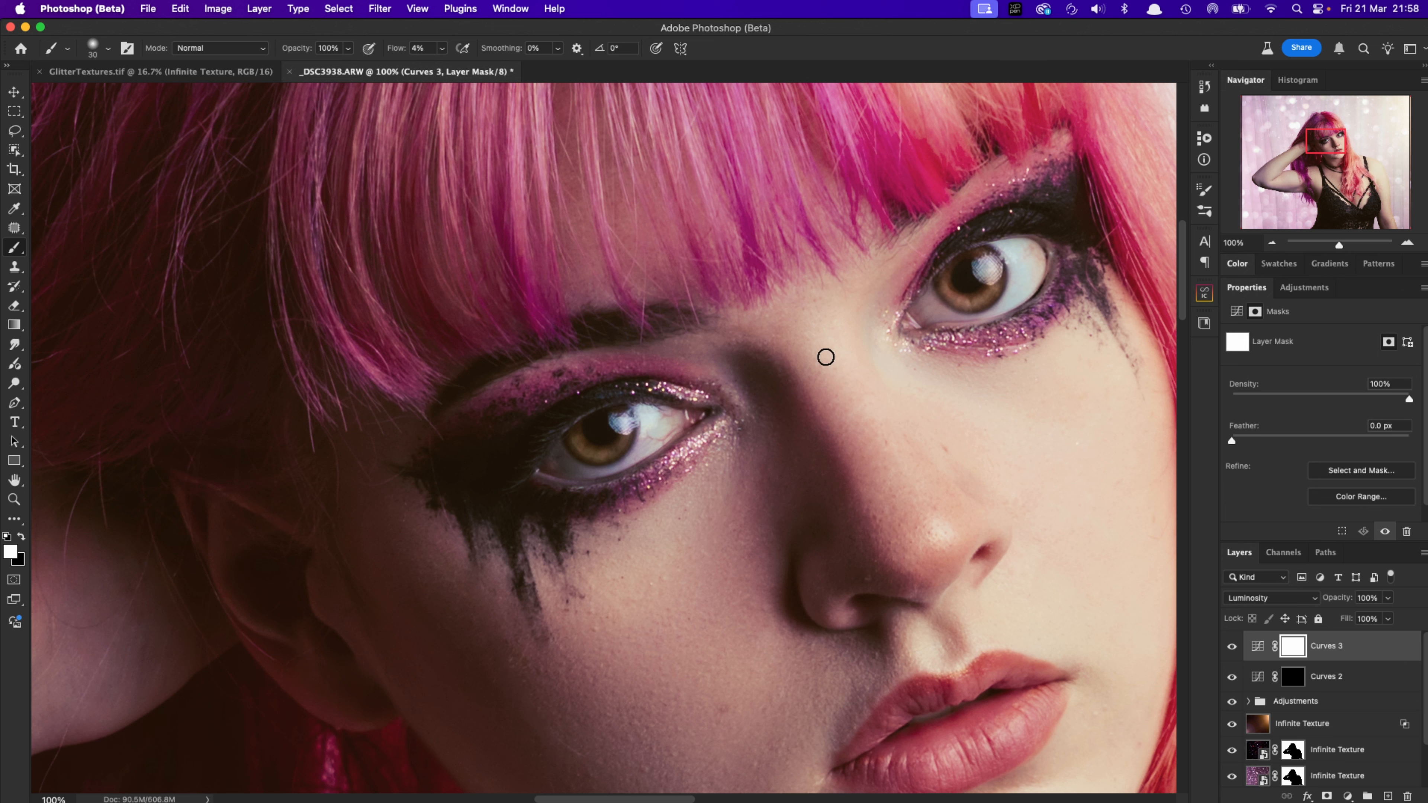
pyautogui.click(1258, 647)
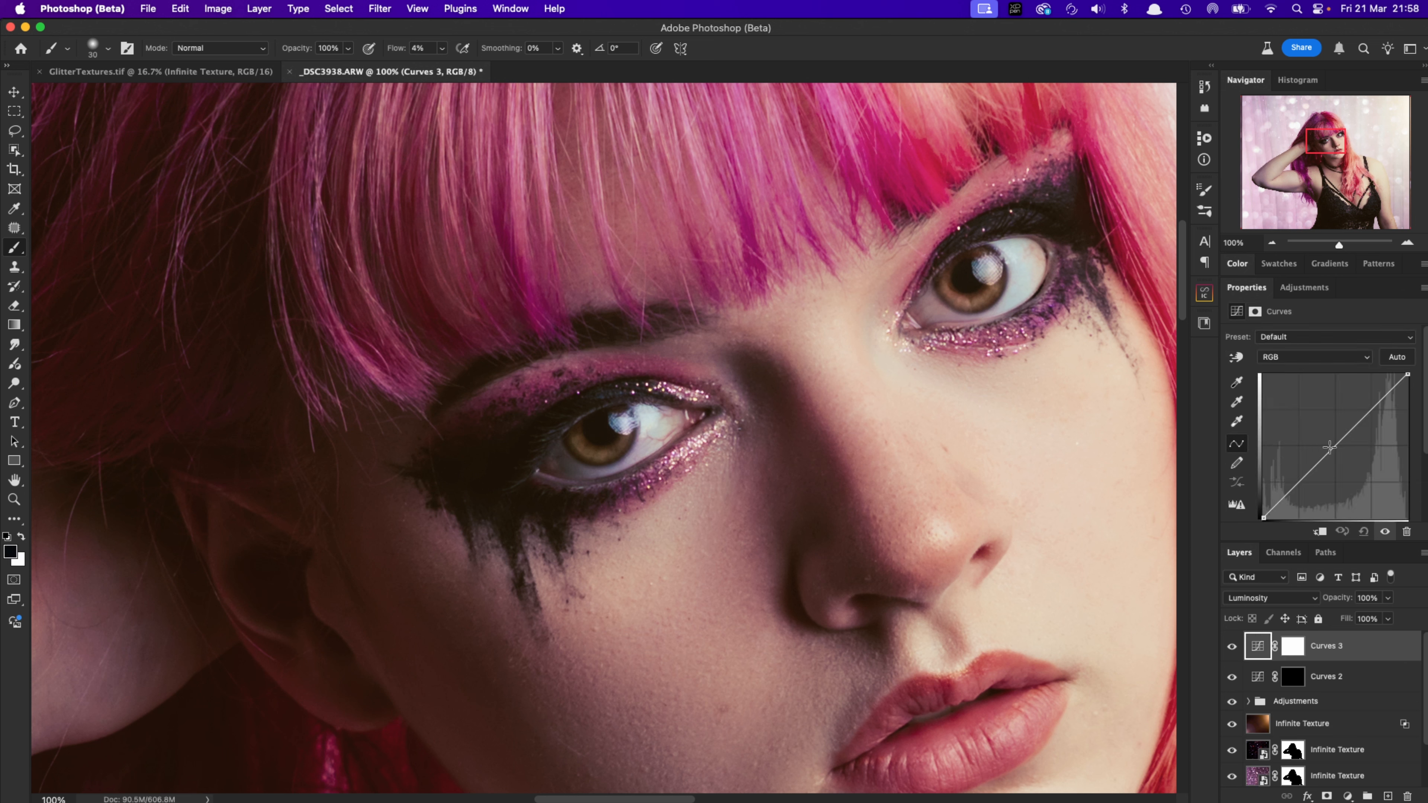
pyautogui.moveTo(1330, 447); pyautogui.dragTo(1325, 442)
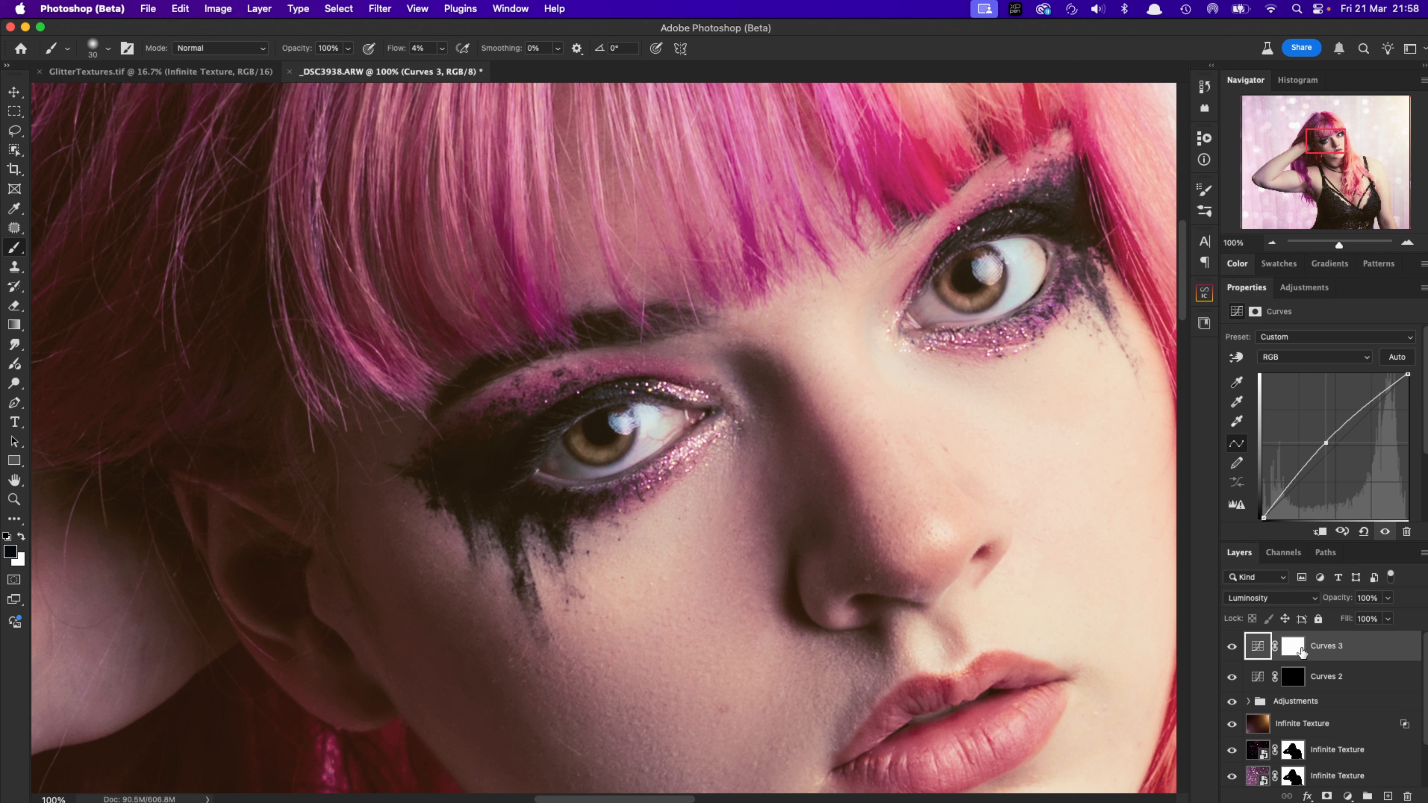
pyautogui.click(1300, 650)
pyautogui.press('super+i')
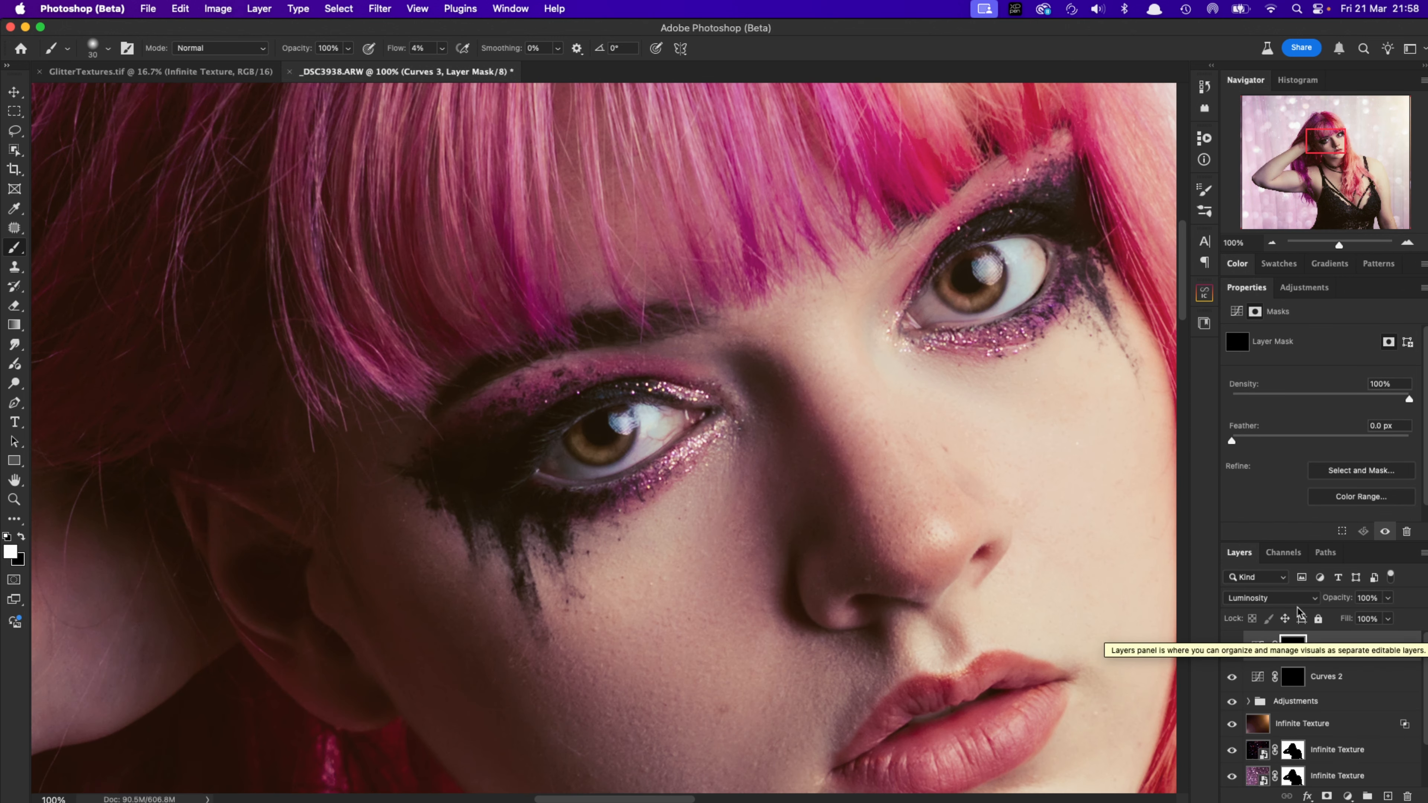
# Paint white over the whites of both eyes on the Curves 3 mask to brighten them subtly
pyautogui.moveTo(654, 431)
pyautogui.mouseDown()
pyautogui.moveTo(662, 423)
pyautogui.moveTo(581, 471)
pyautogui.moveTo(605, 466)
pyautogui.moveTo(563, 463)
pyautogui.moveTo(557, 477)
pyautogui.moveTo(557, 457)
pyautogui.moveTo(577, 473)
pyautogui.moveTo(564, 469)
pyautogui.moveTo(646, 445)
pyautogui.moveTo(613, 464)
pyautogui.moveTo(662, 417)
pyautogui.mouseUp()
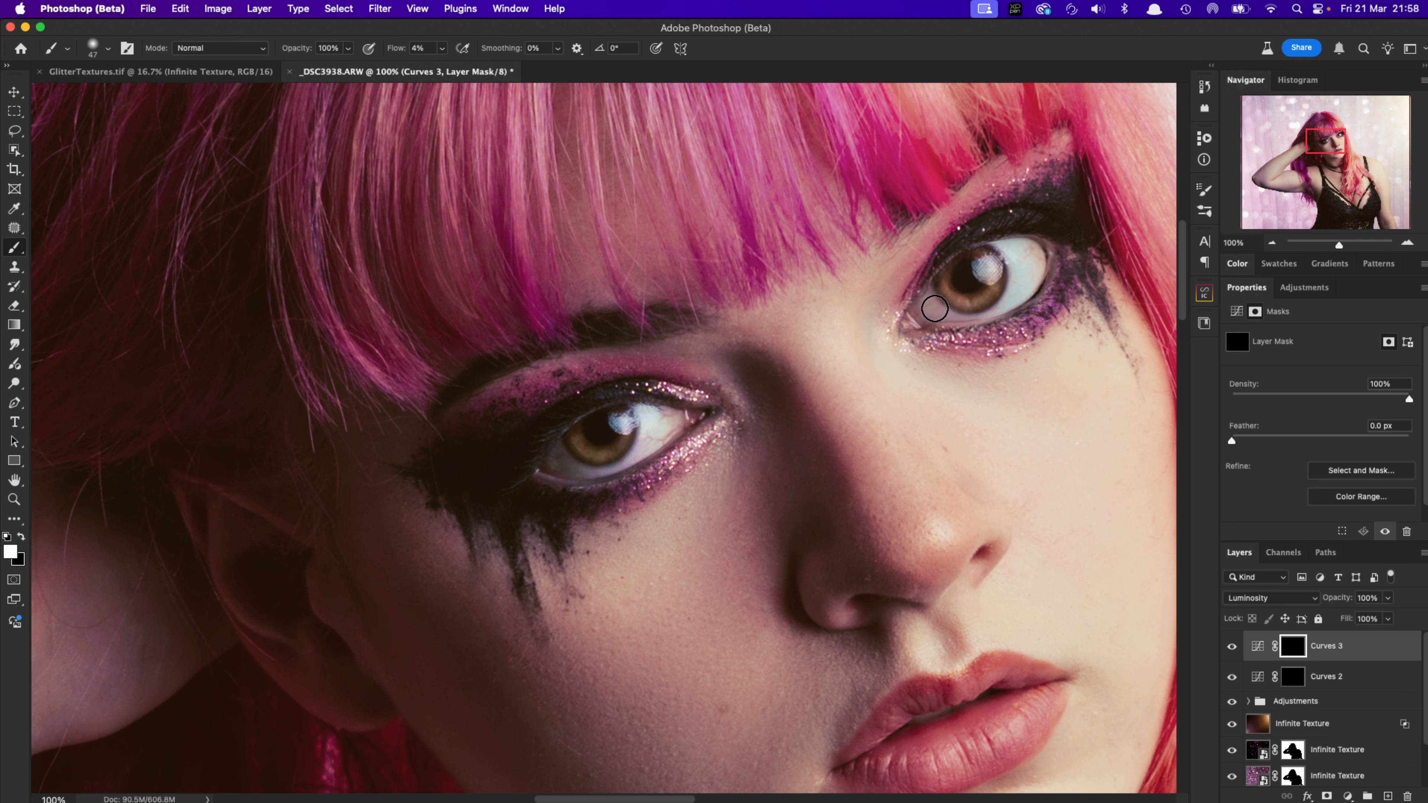
pyautogui.moveTo(935, 308)
pyautogui.mouseDown()
pyautogui.moveTo(984, 311)
pyautogui.moveTo(936, 315)
pyautogui.moveTo(1018, 272)
pyautogui.moveTo(1004, 299)
pyautogui.moveTo(1006, 248)
pyautogui.moveTo(1009, 300)
pyautogui.moveTo(1037, 256)
pyautogui.mouseUp()
# Review the brightened eyes against the whole portrait at progressively smaller zooms, ending at 16.67%
pyautogui.click(1271, 243)
pyautogui.click(1270, 244)
pyautogui.click(1271, 244)
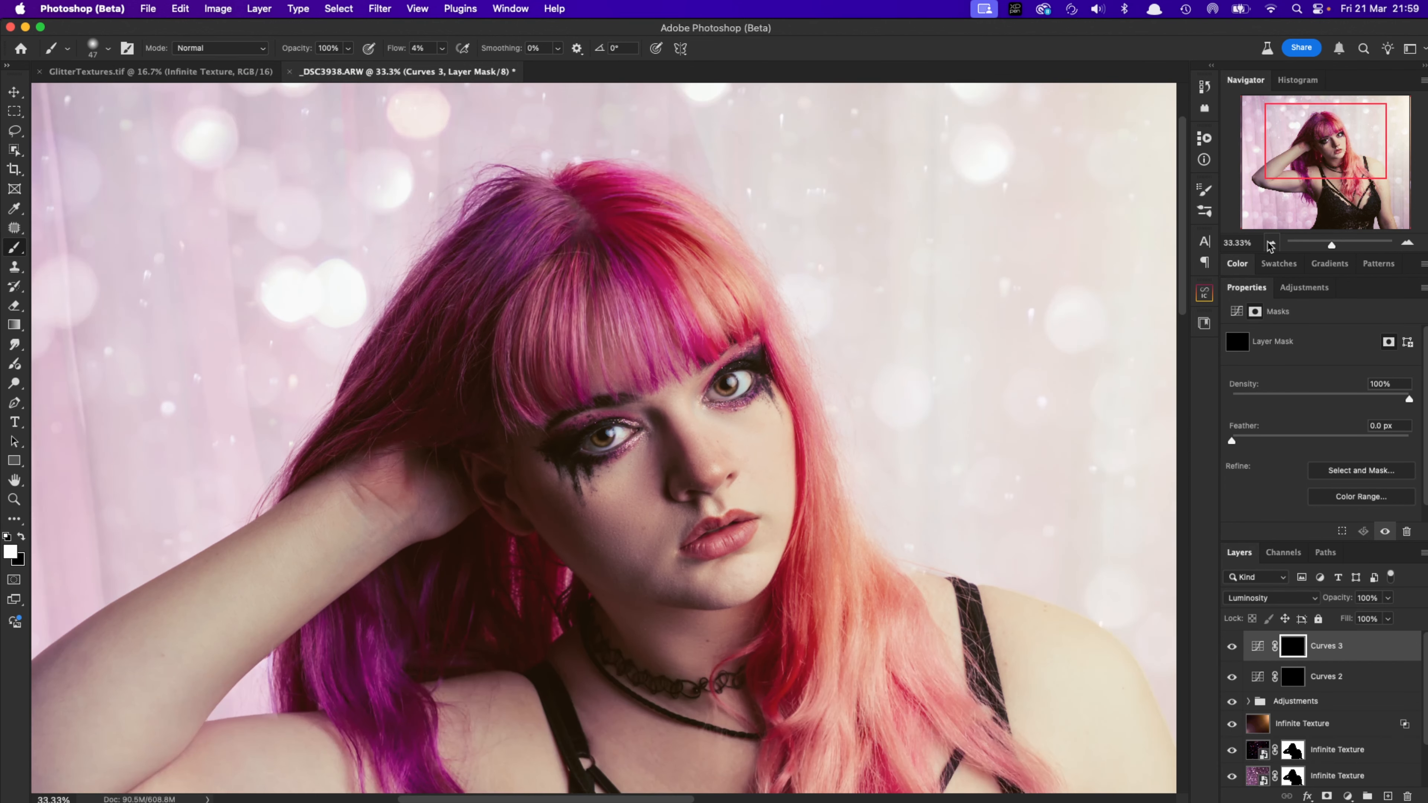
pyautogui.click(1271, 245)
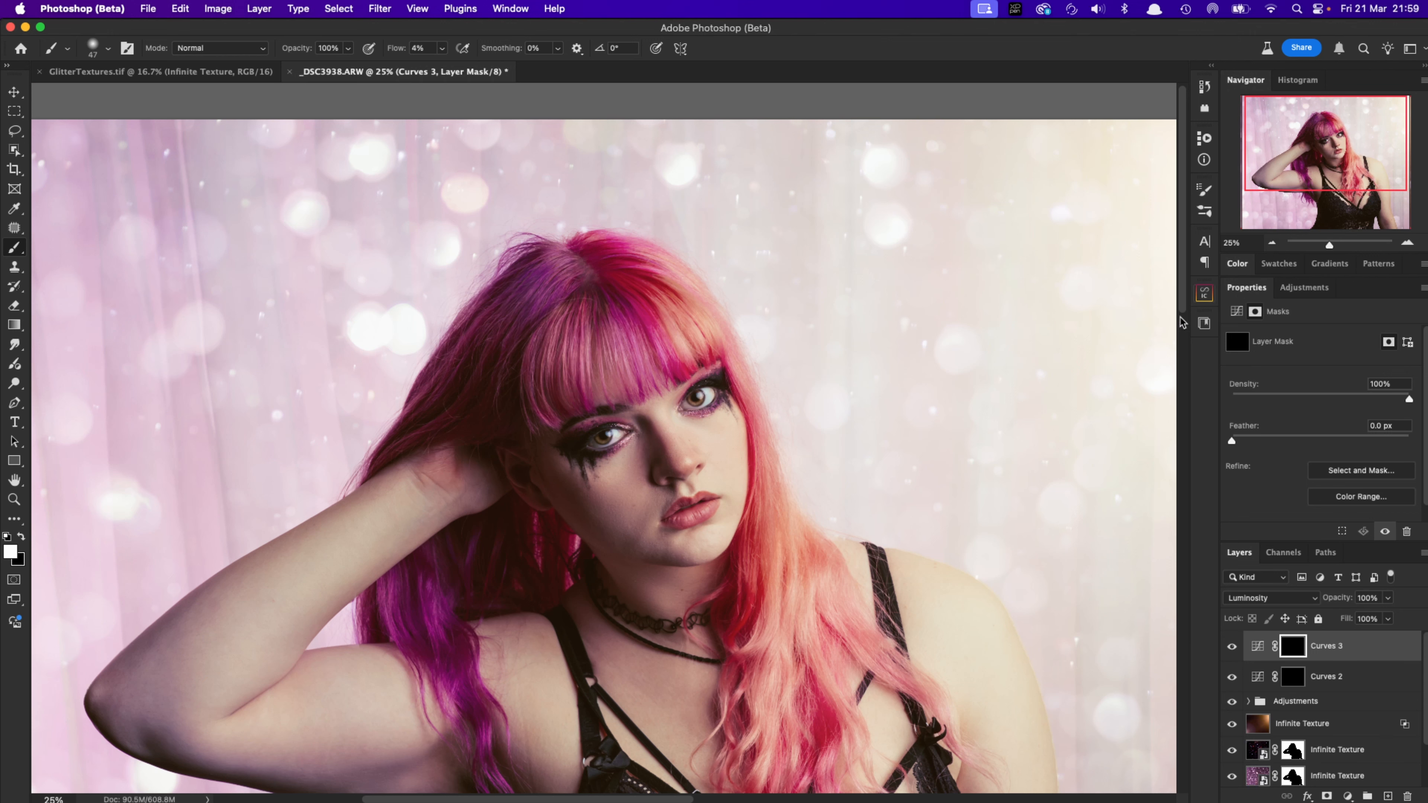
pyautogui.moveTo(977, 589); pyautogui.dragTo(960, 424)
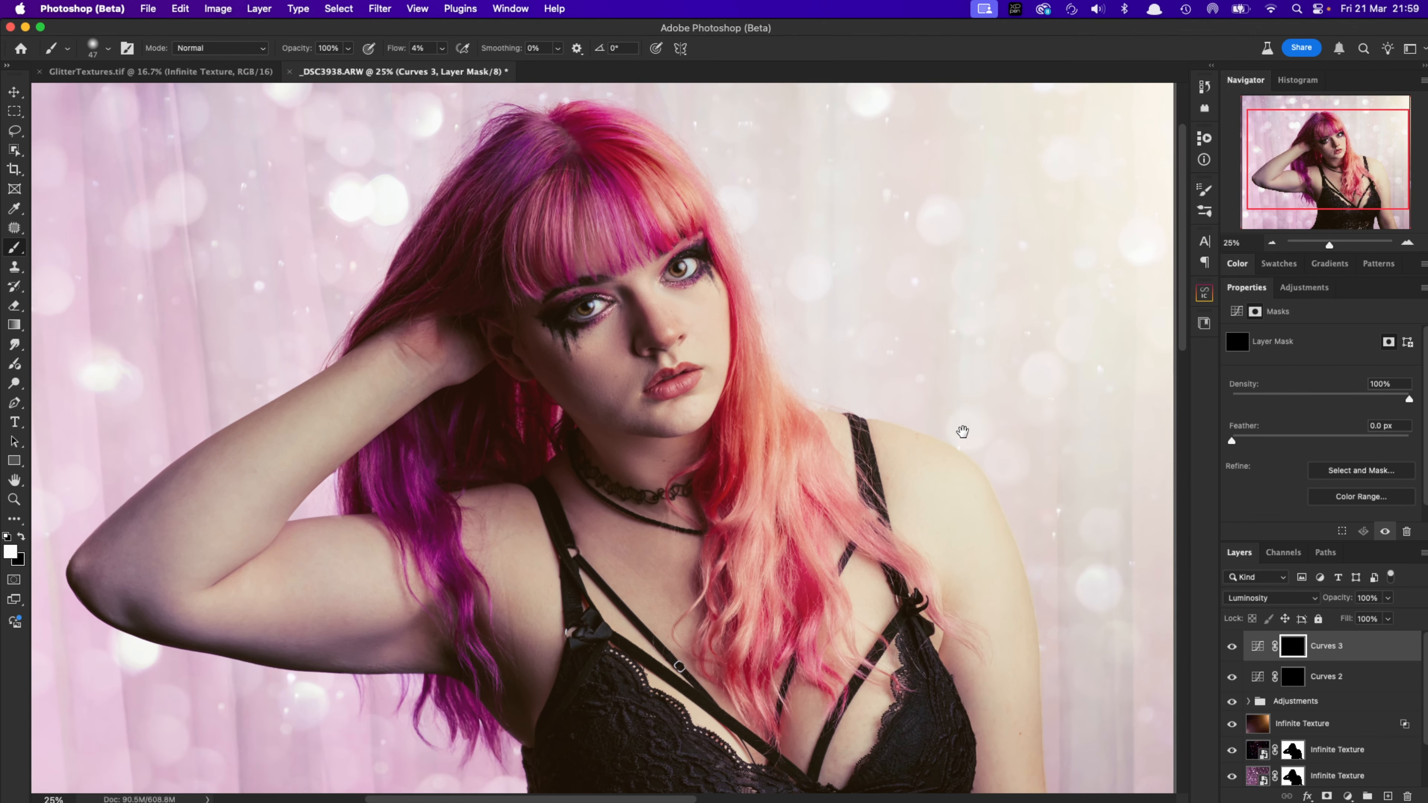
pyautogui.click(1270, 244)
pyautogui.click(1271, 243)
pyautogui.moveTo(838, 581); pyautogui.dragTo(871, 557)
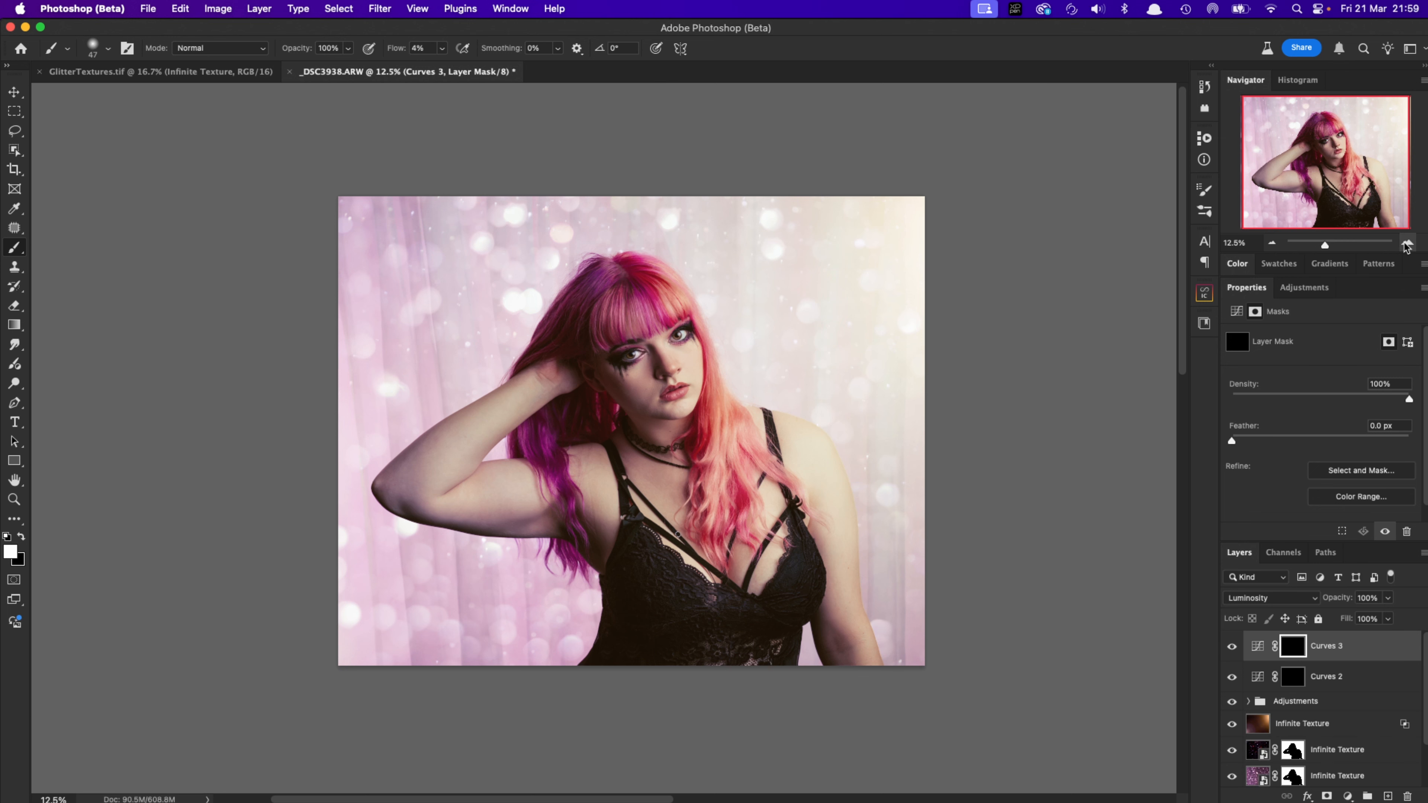
pyautogui.click(1406, 244)
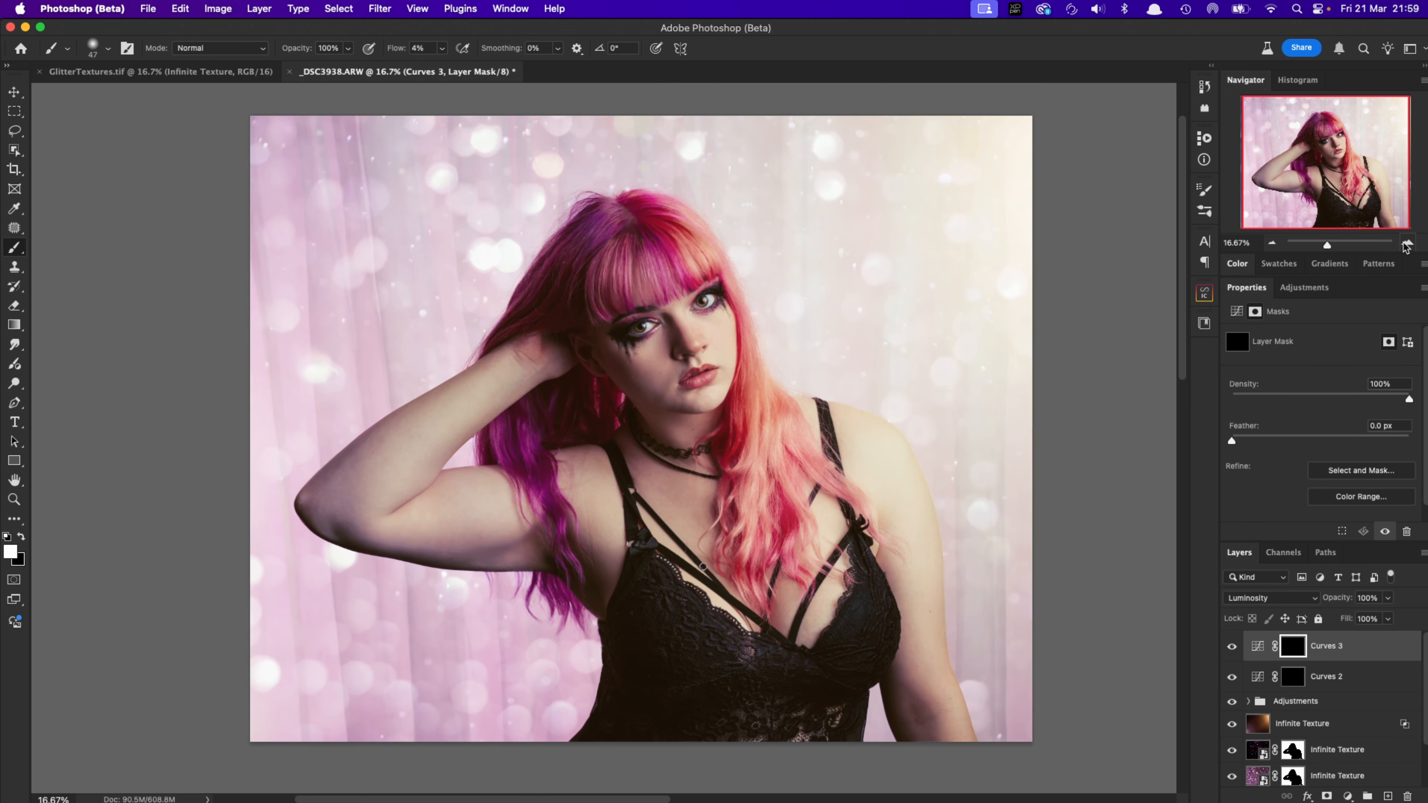
# Collapse the adjustment properties and check what each Infinite Texture layer contributes to the image
pyautogui.doubleClick(1244, 288)
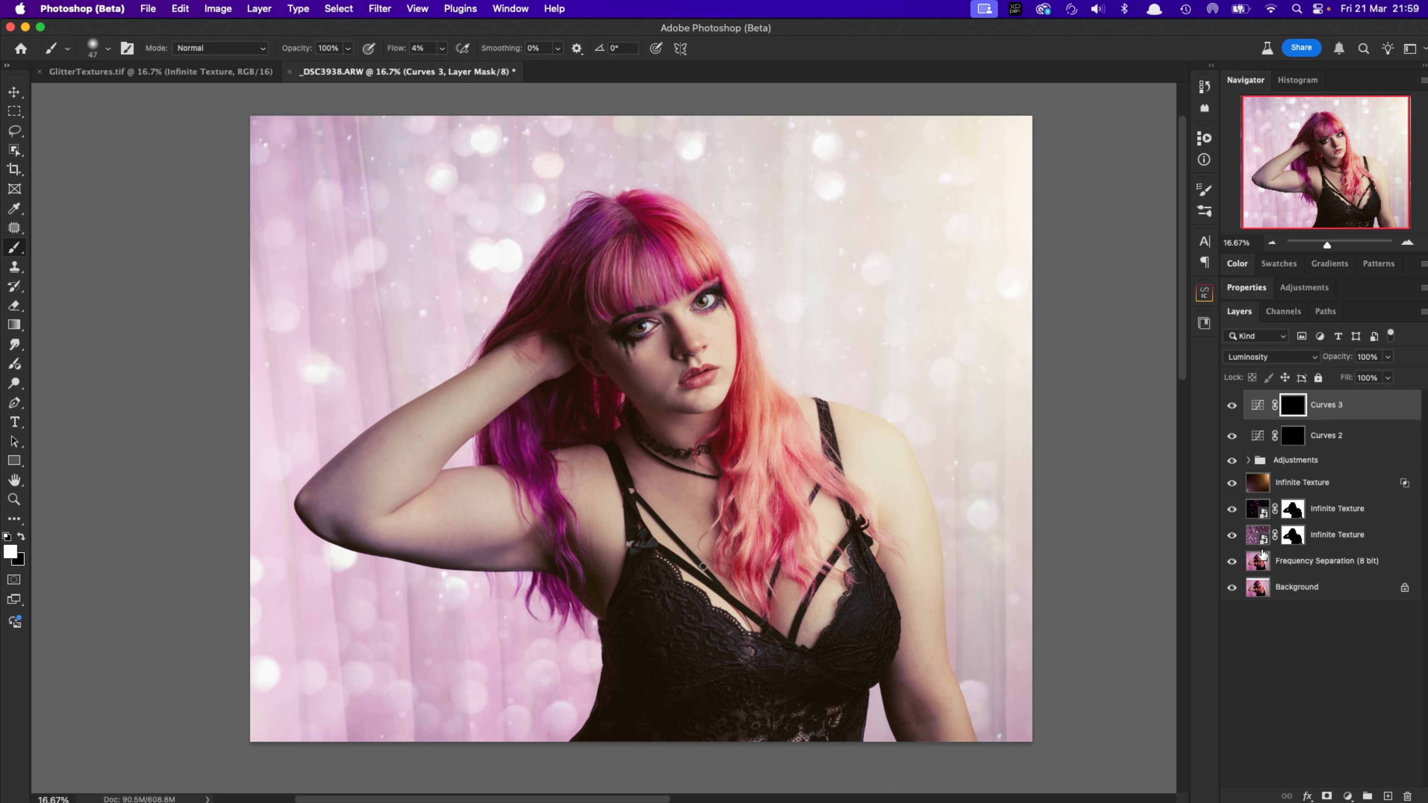
pyautogui.click(1250, 537)
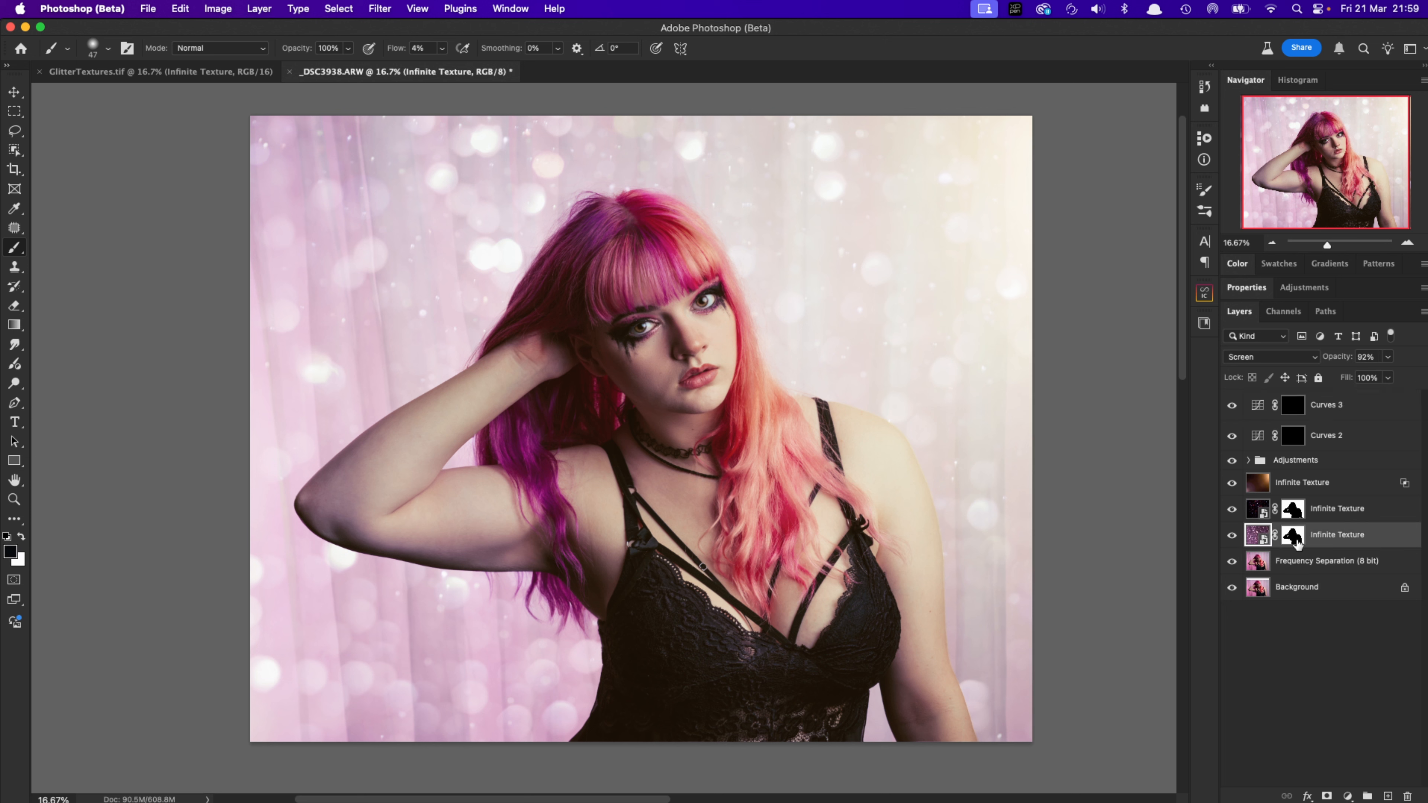
pyautogui.click(1231, 534)
pyautogui.moveTo(1332, 358)
pyautogui.mouseDown()
pyautogui.moveTo(1312, 361)
pyautogui.moveTo(1329, 360)
pyautogui.mouseUp()
pyautogui.click(1249, 515)
pyautogui.click(1230, 483)
# Add a black mask to the uppermost Infinite Texture layer and draw white-to-transparent gradients across the upper background and figure to reveal its glow
pyautogui.click(1259, 484)
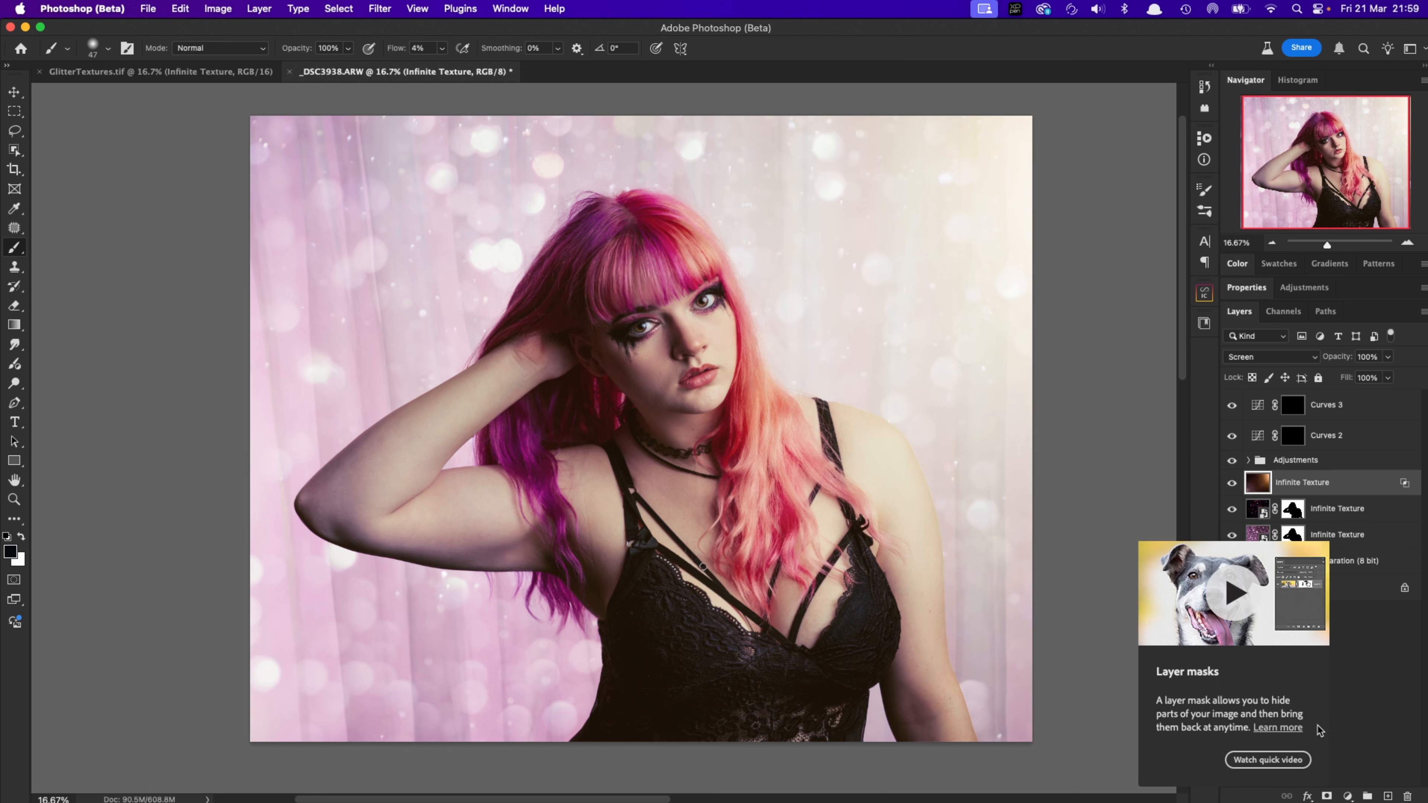
pyautogui.keyDown('alt'); pyautogui.click(1327, 797); pyautogui.keyUp('alt')
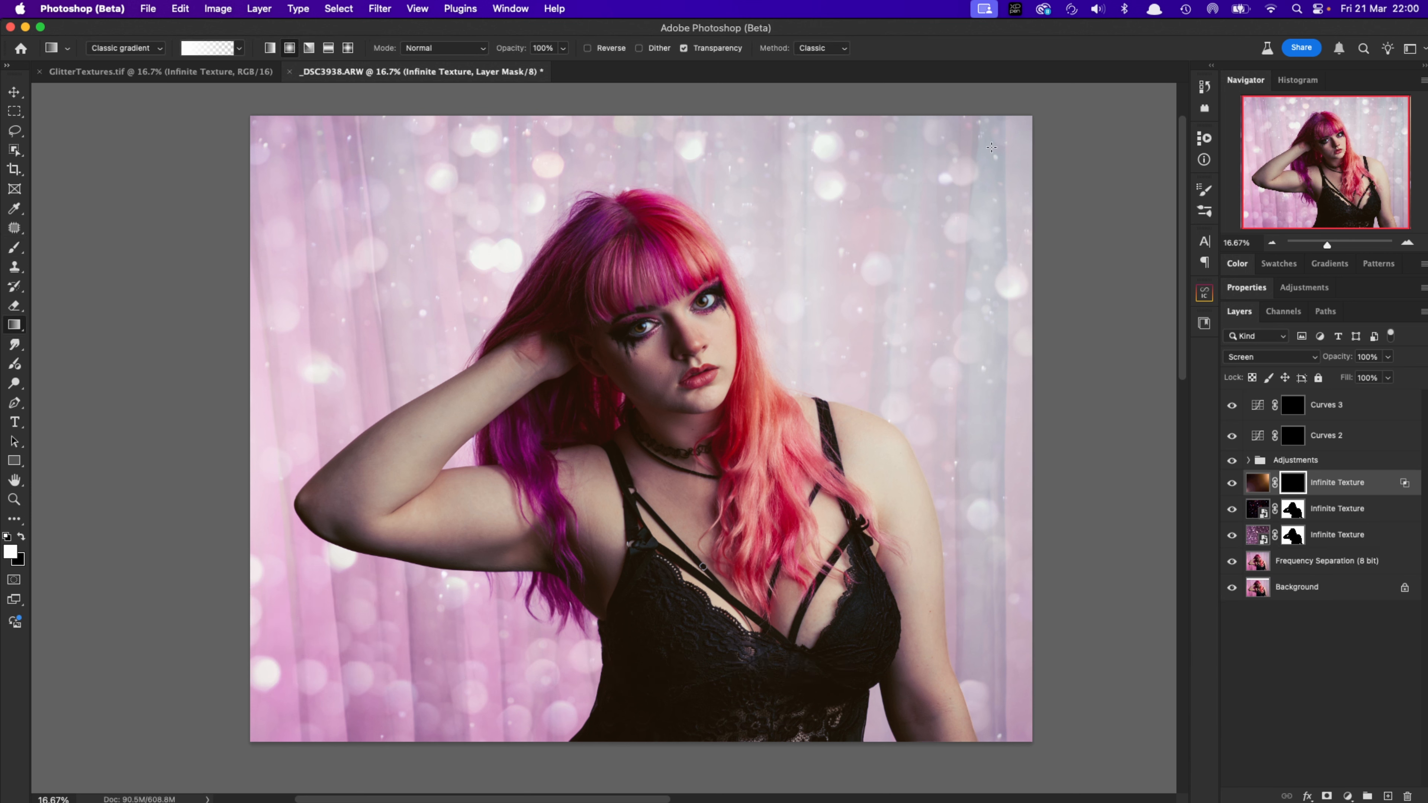
pyautogui.moveTo(990, 147); pyautogui.dragTo(737, 446)
pyautogui.moveTo(880, 164); pyautogui.dragTo(685, 595)
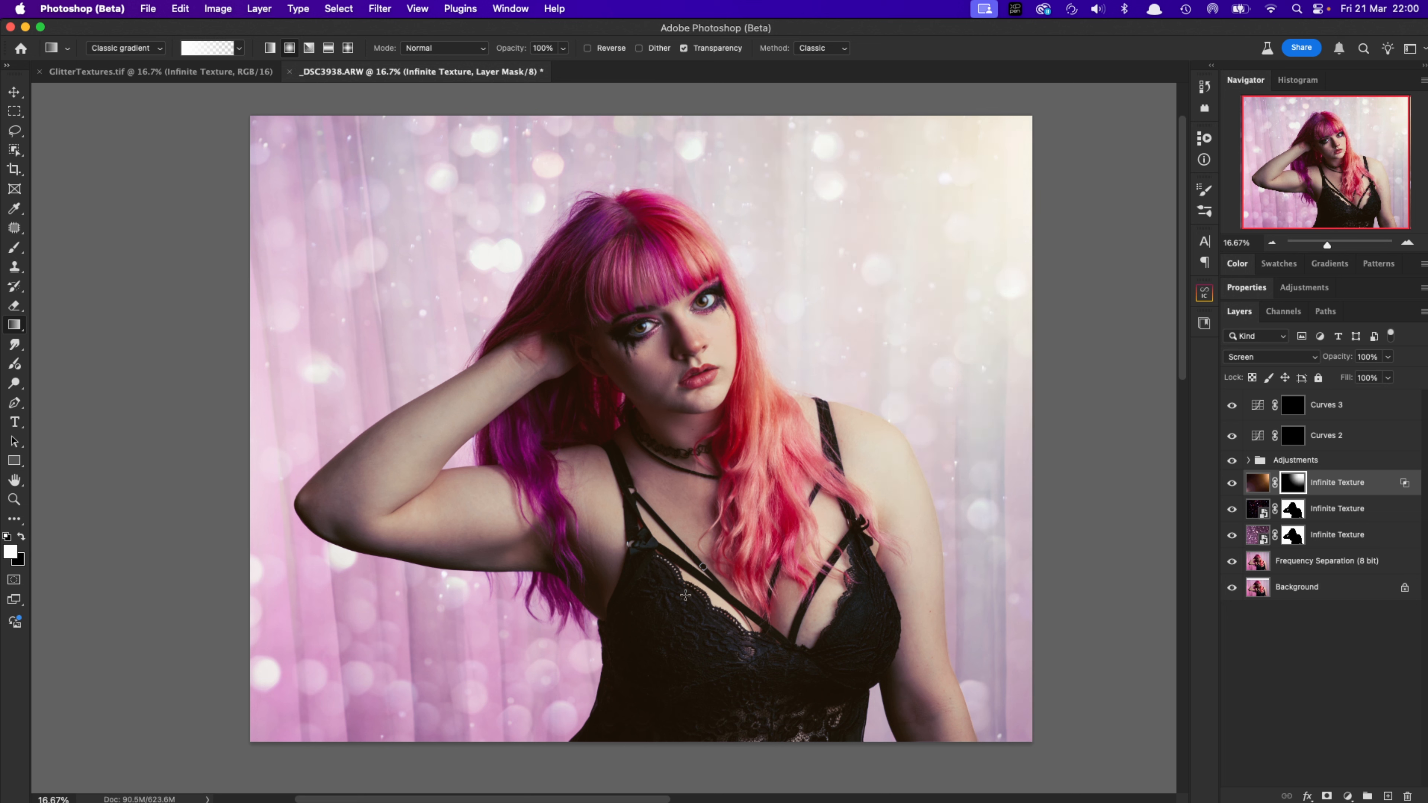
pyautogui.moveTo(885, 329); pyautogui.dragTo(848, 369)
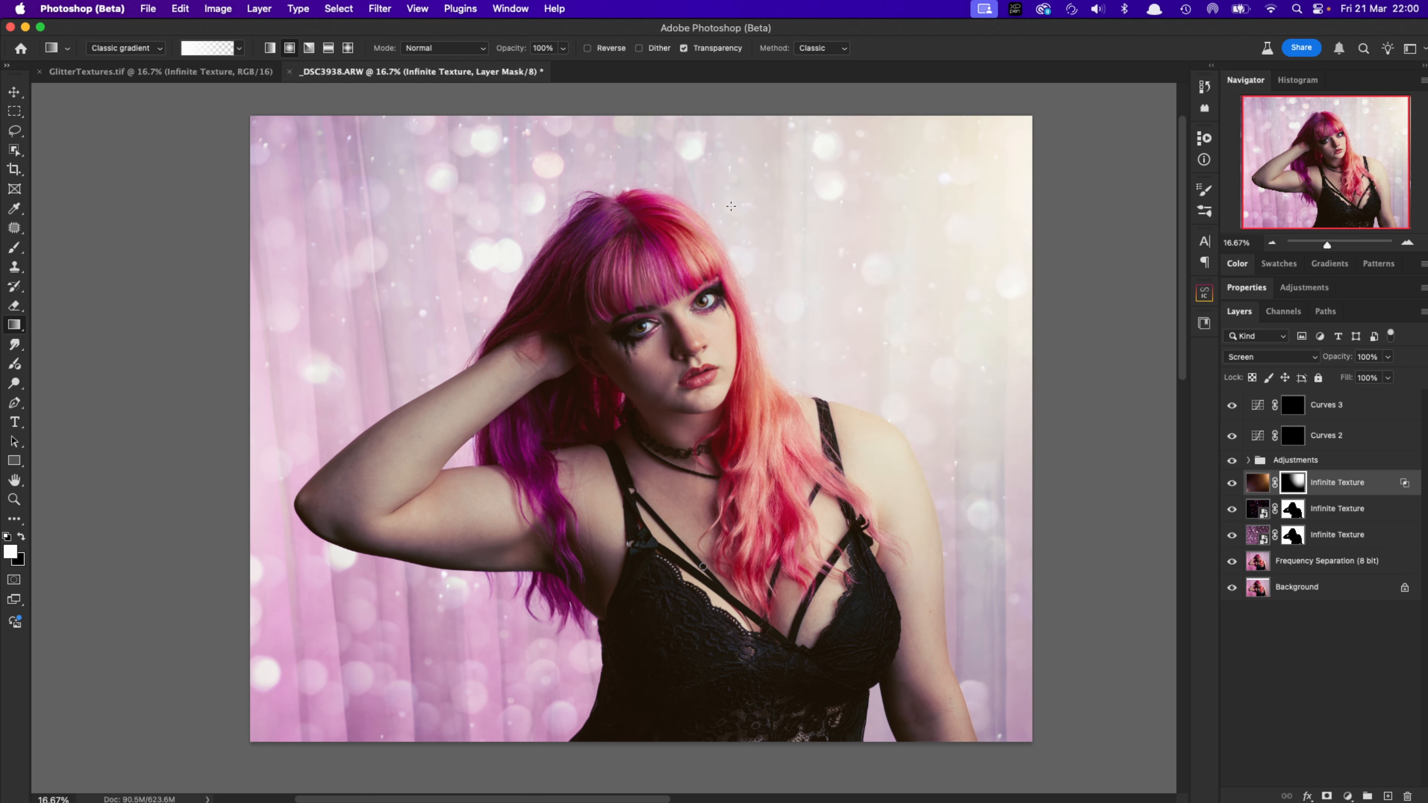
pyautogui.moveTo(731, 206); pyautogui.dragTo(913, 525)
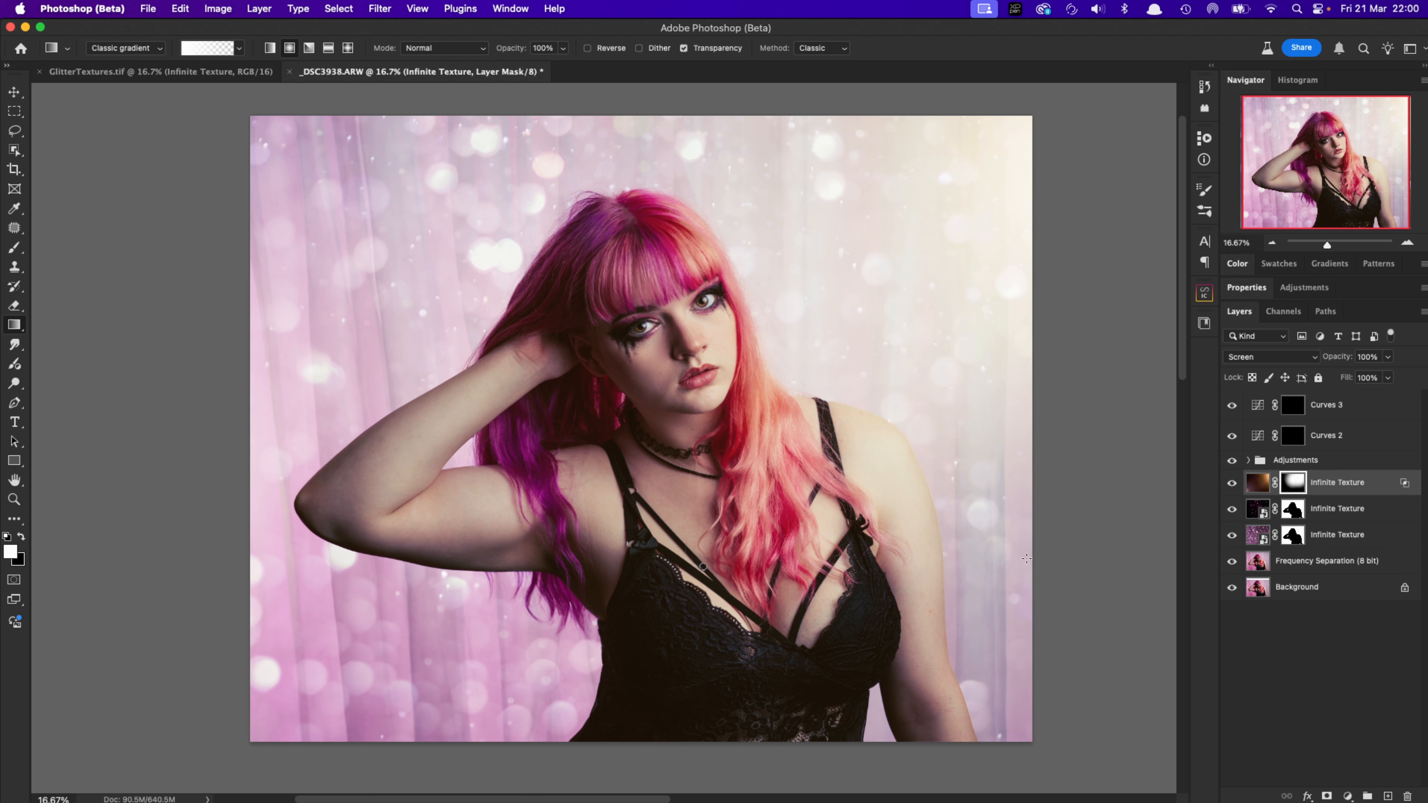
# Add a Curves adjustment layer above Curves 3 in Luminosity mode and lower its RGB midtones to darken the image
pyautogui.click(1343, 401)
pyautogui.click(1348, 795)
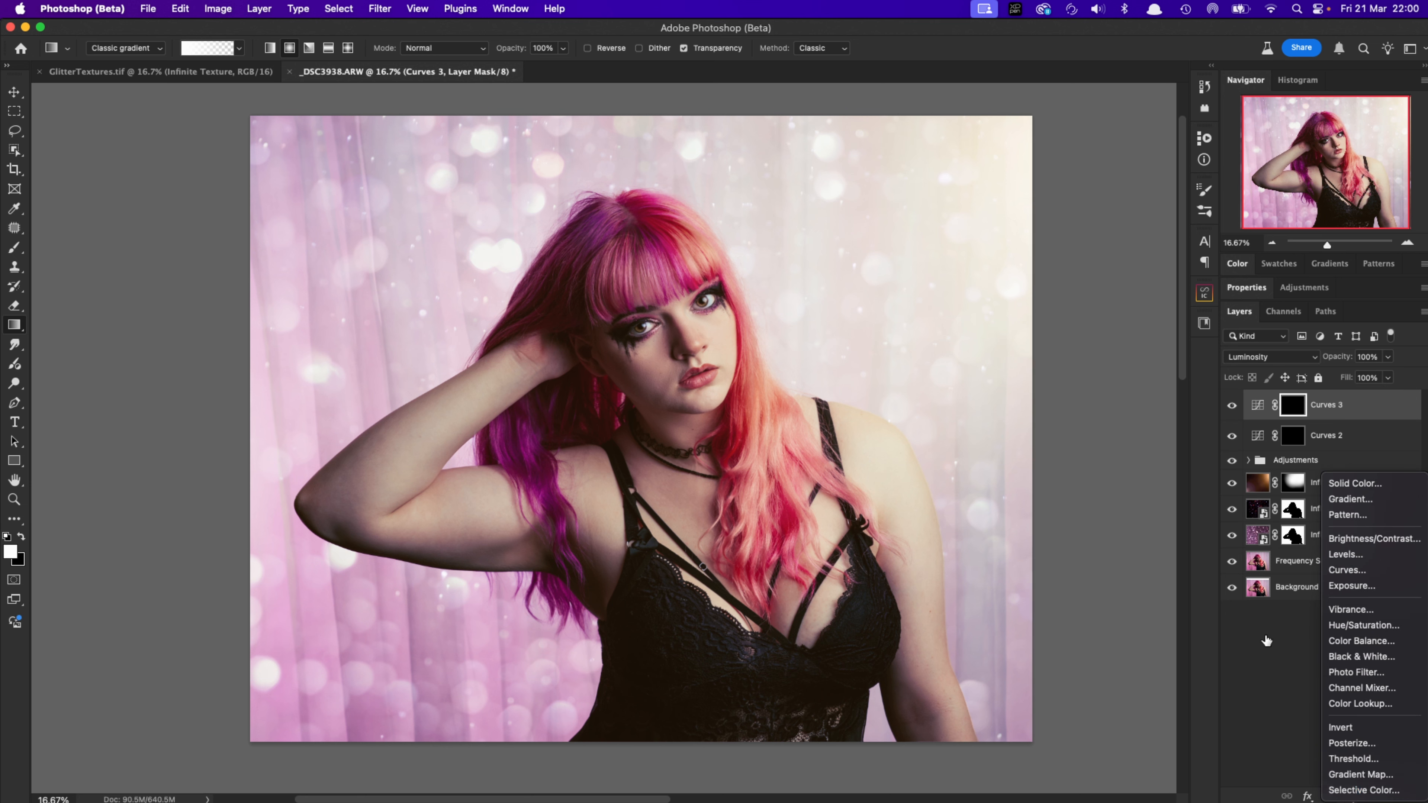
pyautogui.click(1346, 570)
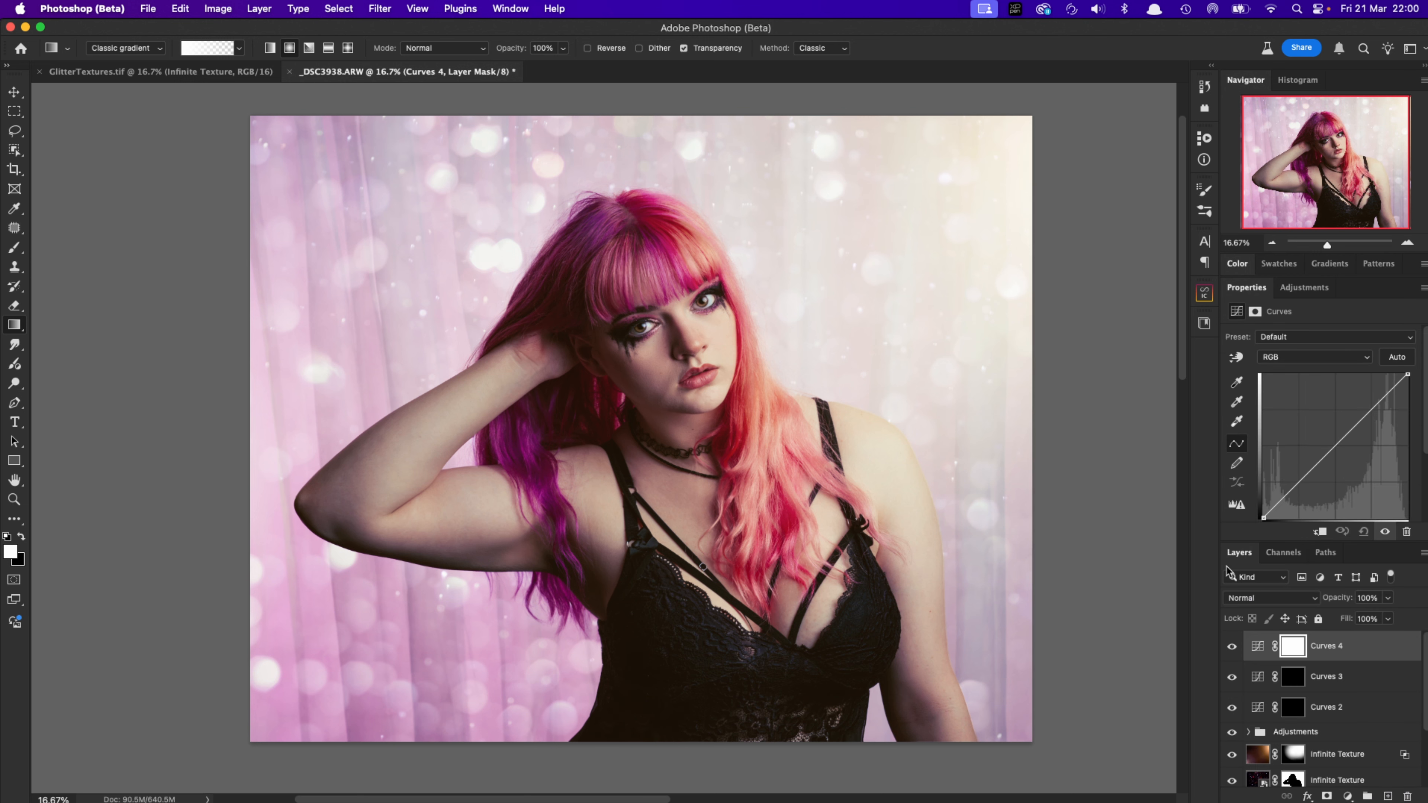
pyautogui.press('v')
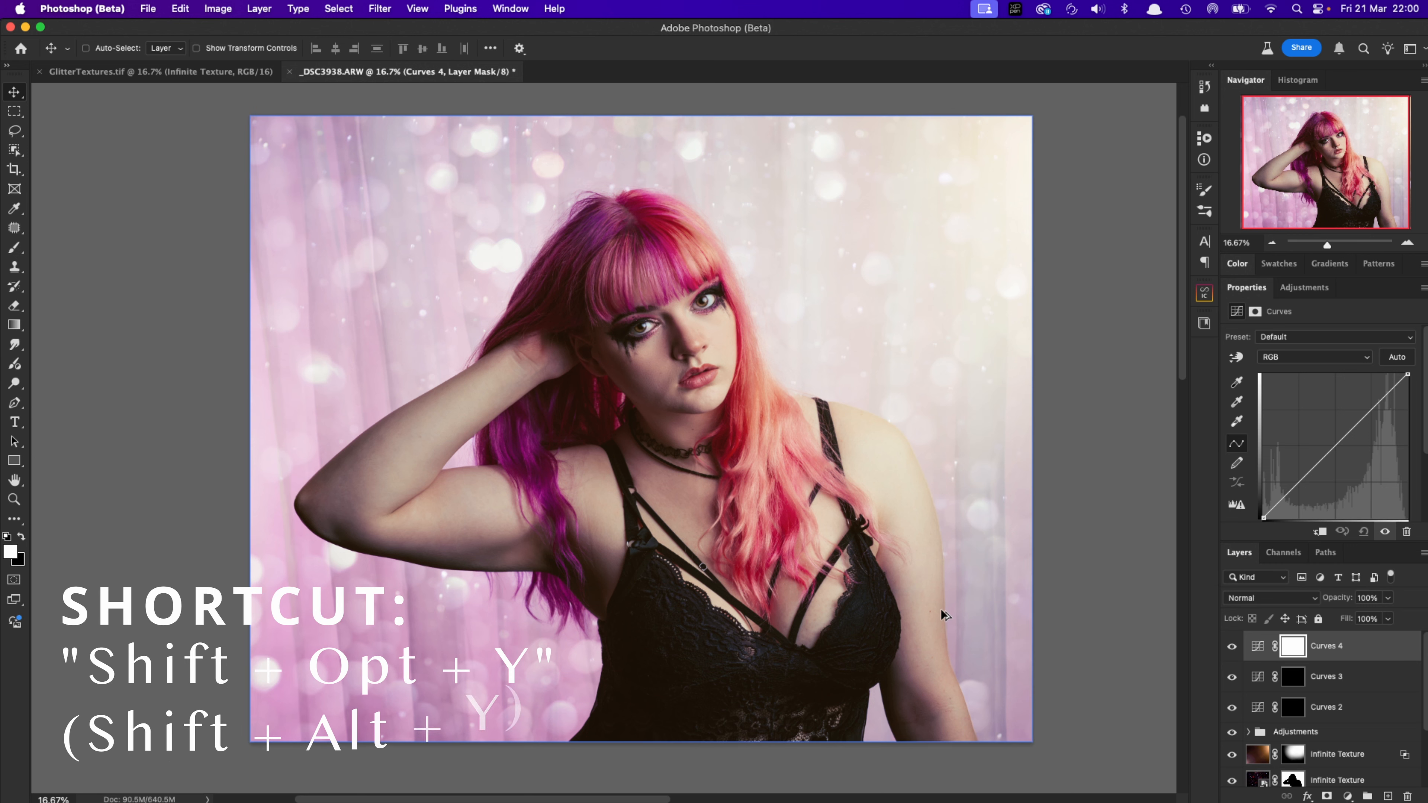
pyautogui.hotkey('shift', 'alt', 'y')
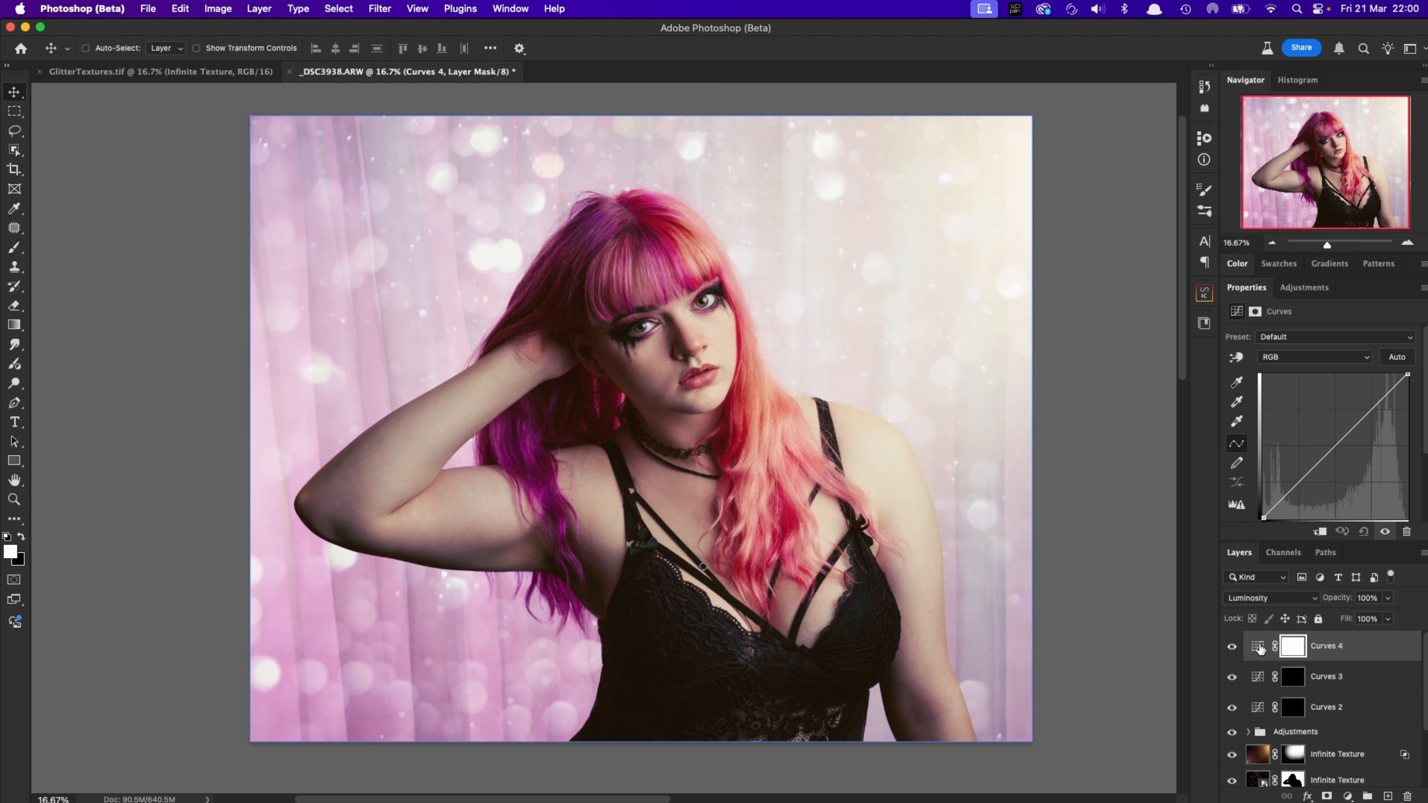
pyautogui.click(1332, 446)
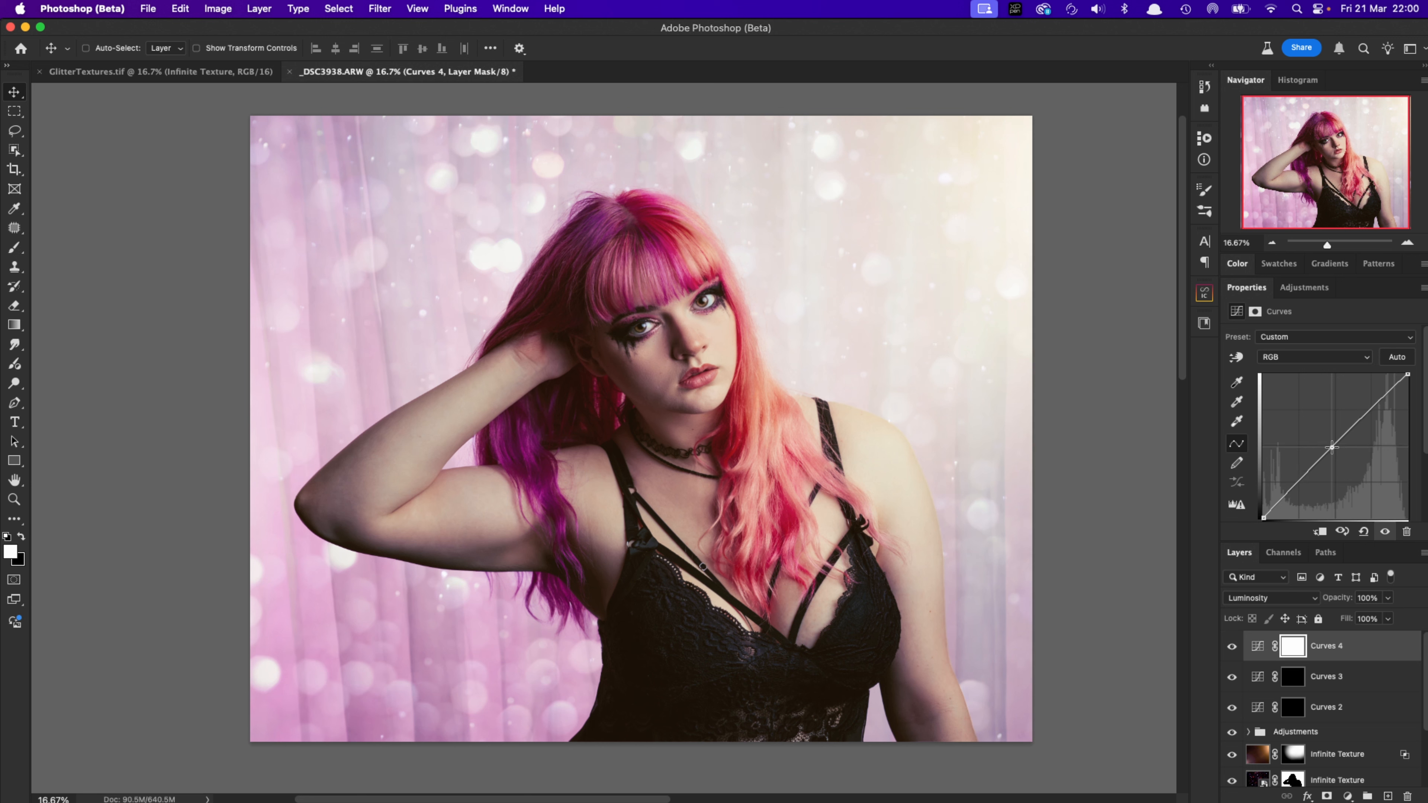
pyautogui.moveTo(1331, 446); pyautogui.dragTo(1340, 461)
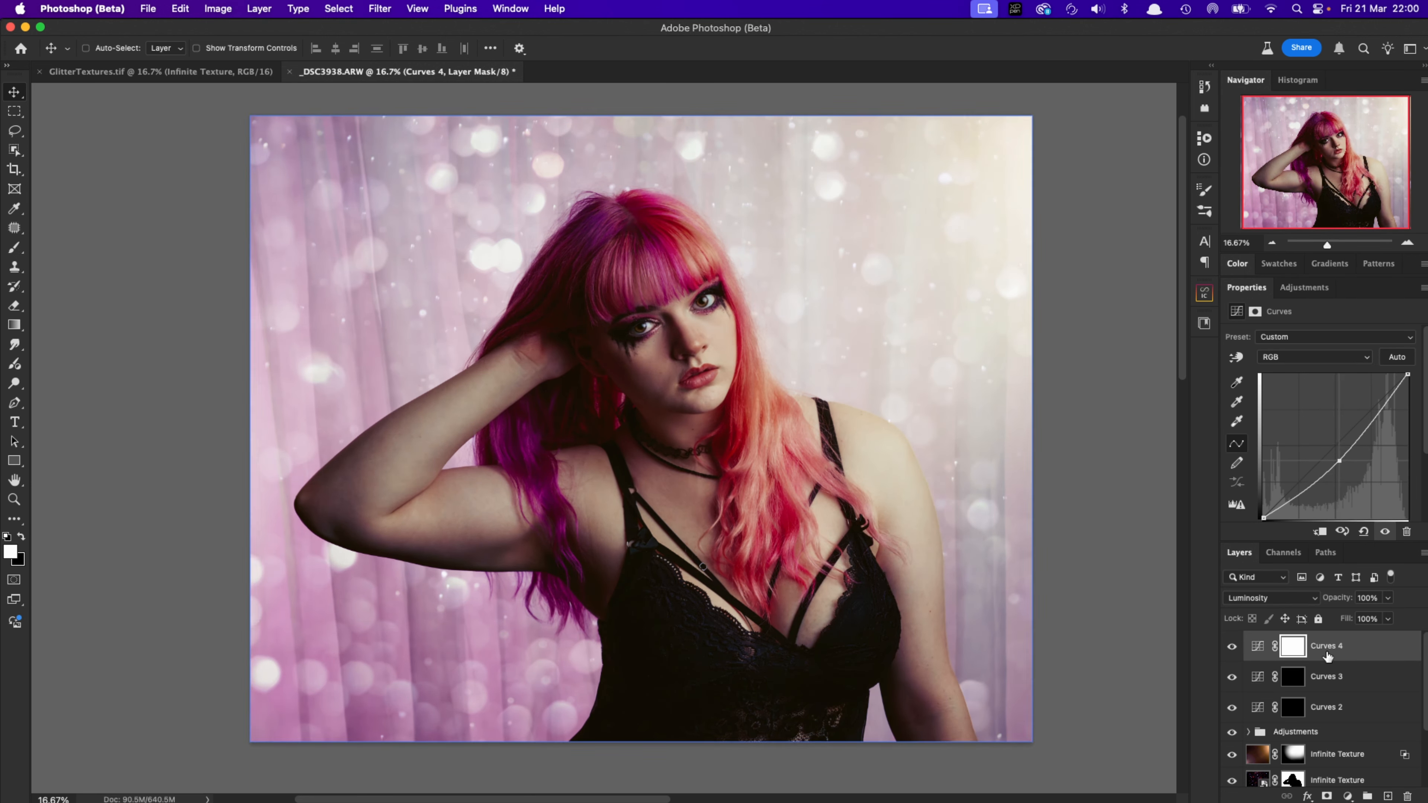
# Duplicate the Curves 4 layer and raise the copy's RGB midtones to brighten the image
pyautogui.press('super+j')
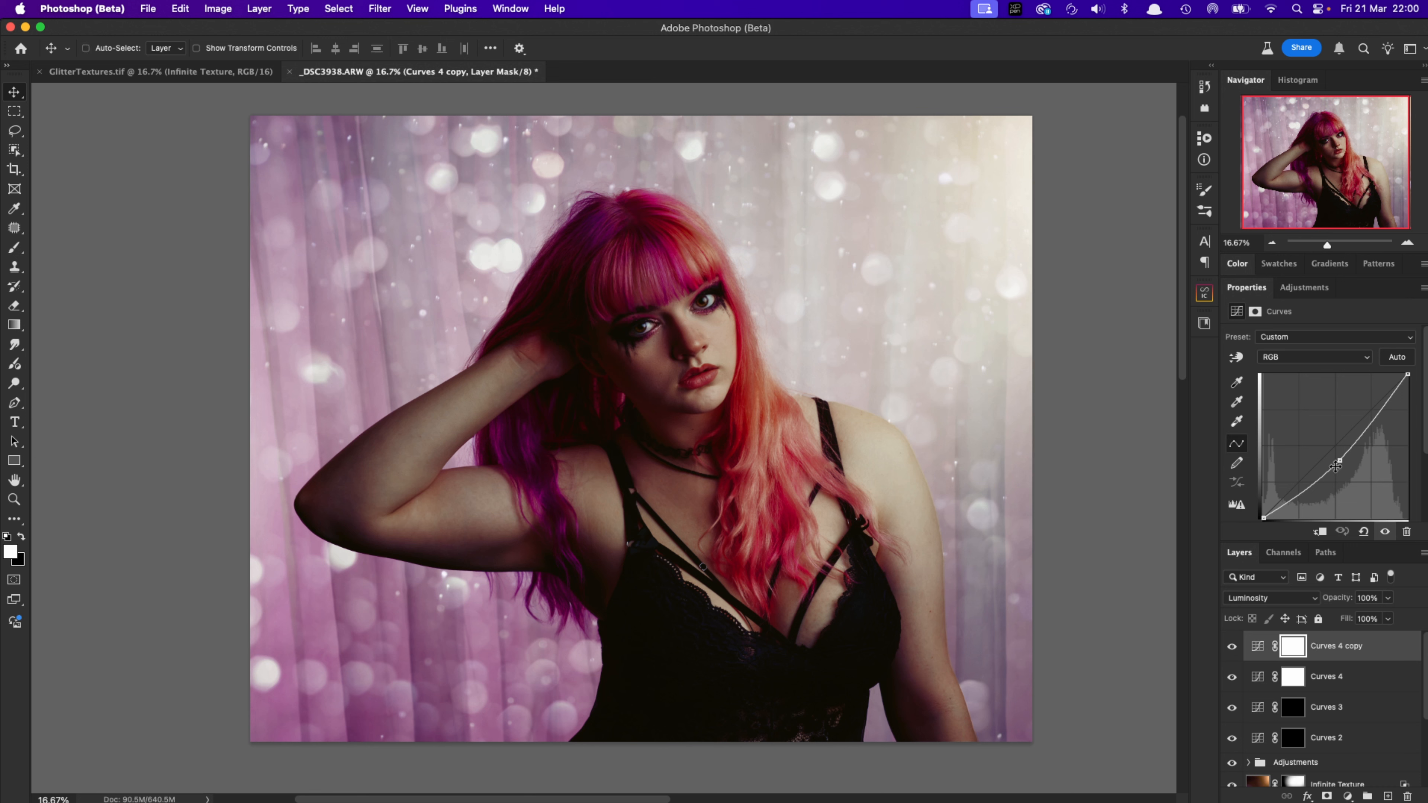
pyautogui.moveTo(1337, 460); pyautogui.dragTo(1323, 432)
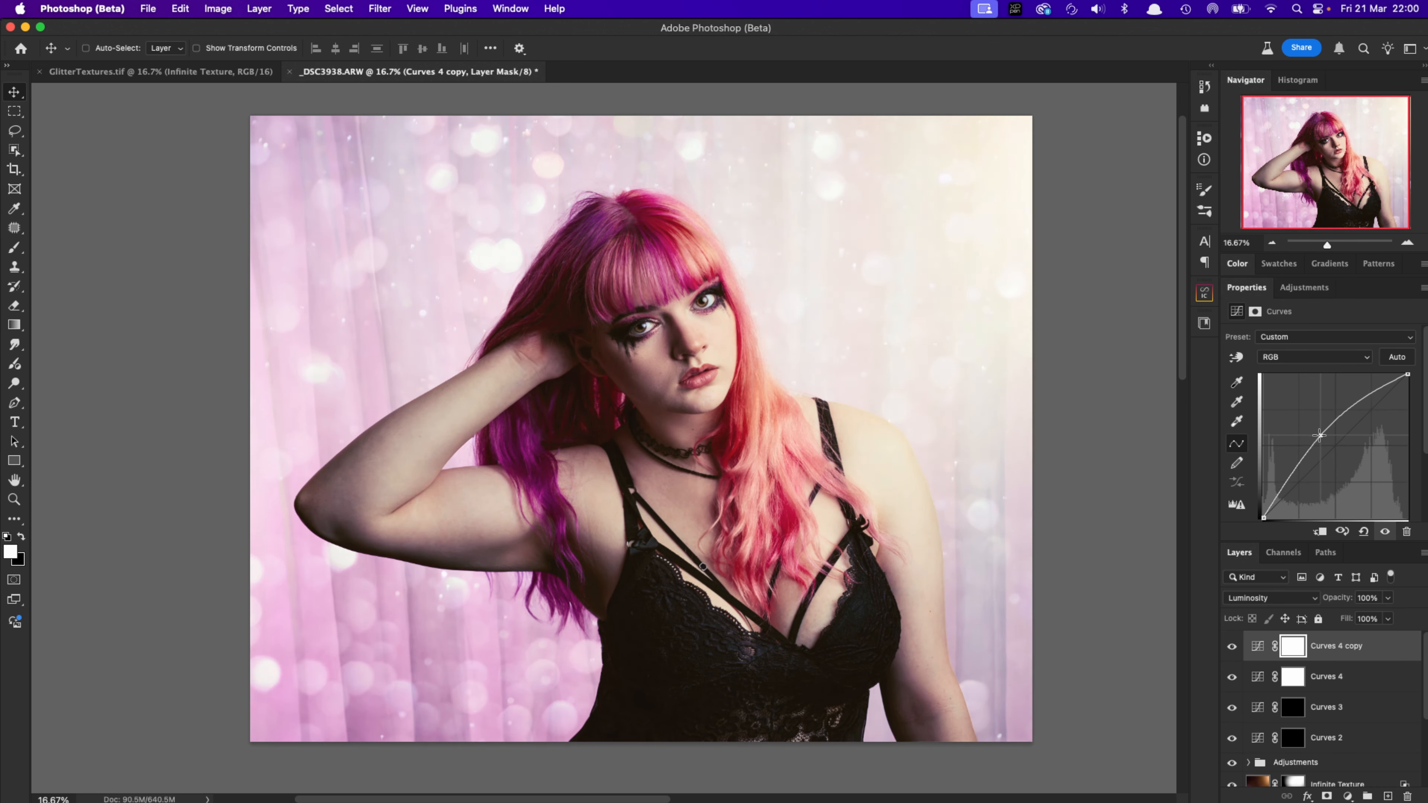
# Invert the masks of Curves 4 and its copy to black, and rename the layers b and d respectively
pyautogui.click(1293, 678)
pyautogui.press('super+i')
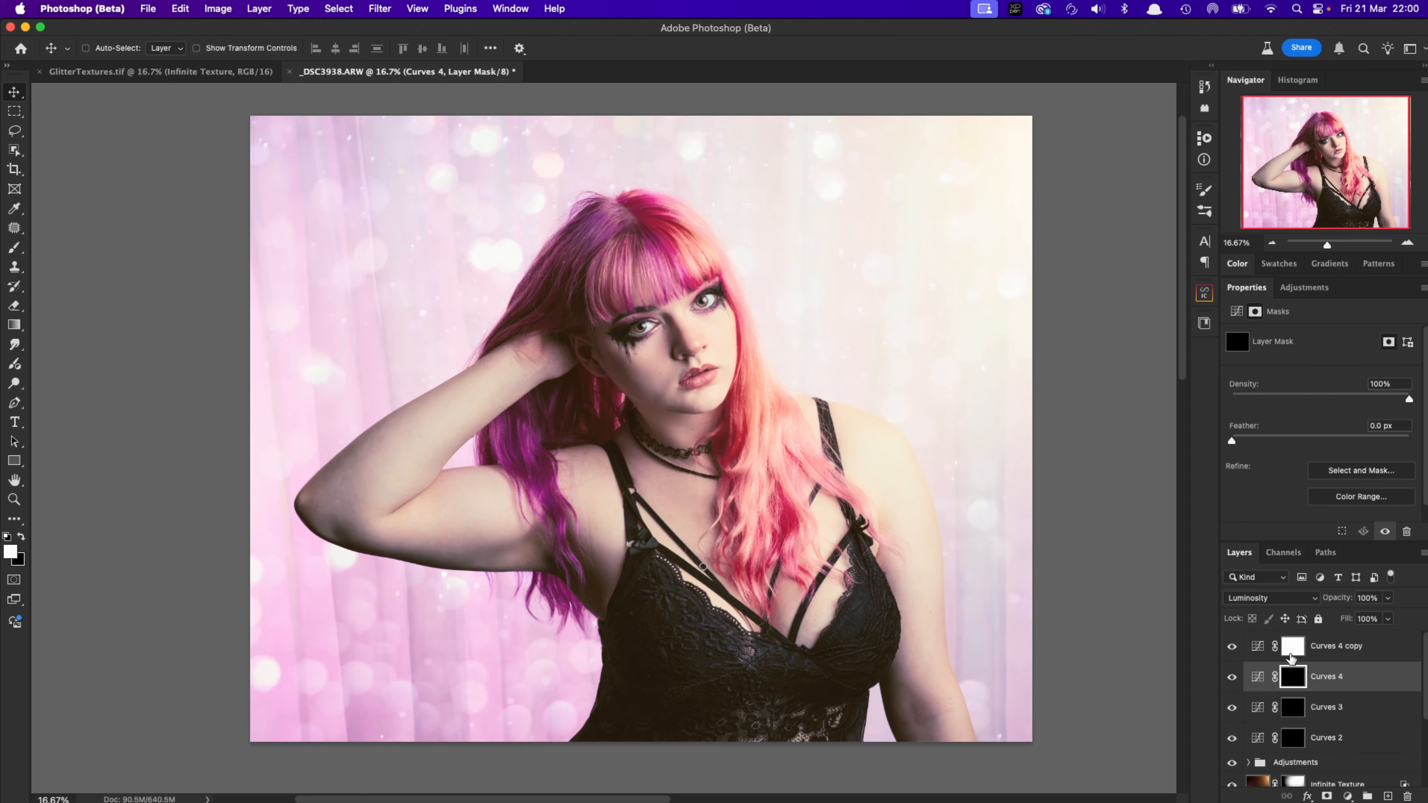
pyautogui.click(1292, 652)
pyautogui.press('super+i')
pyautogui.doubleClick(1329, 677)
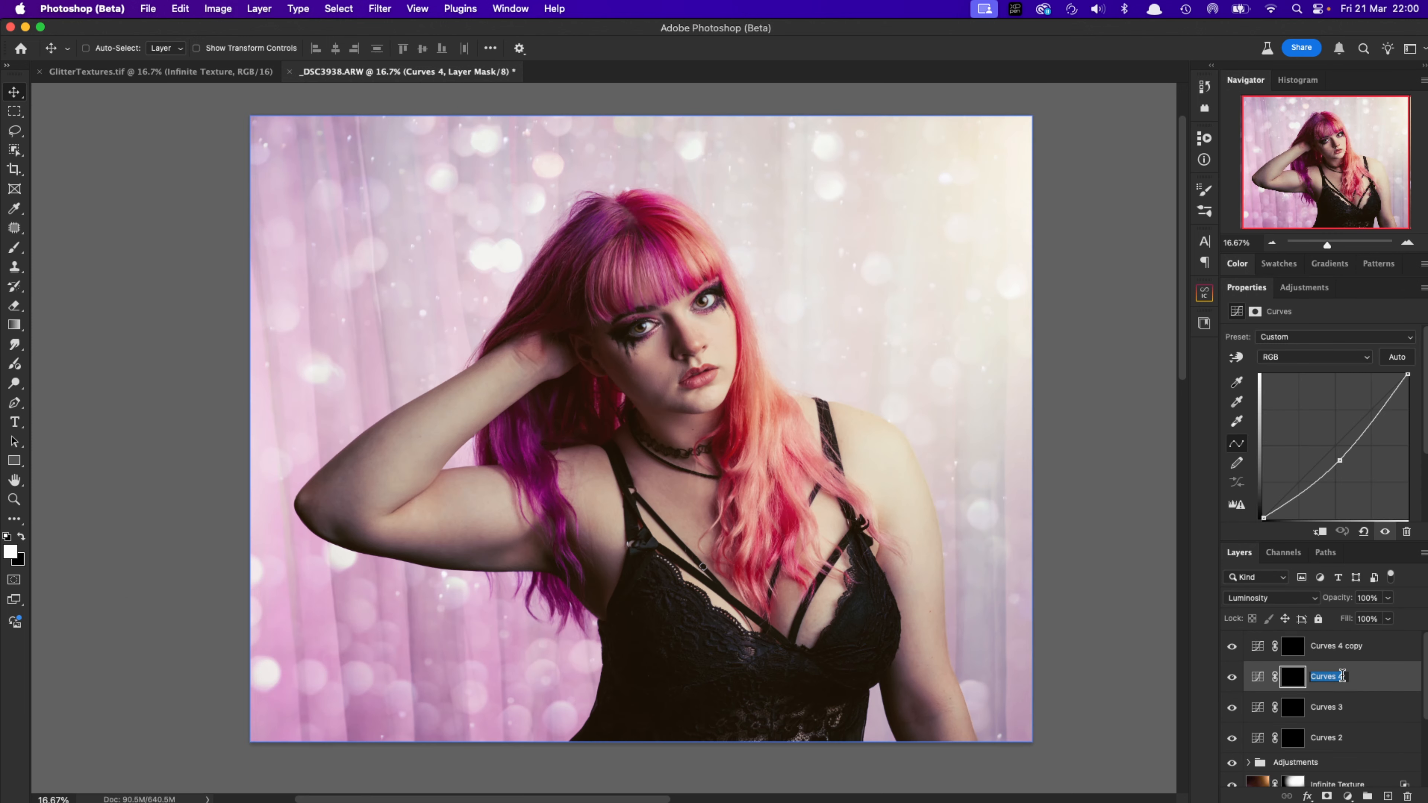
pyautogui.write('b')
pyautogui.doubleClick(1321, 657)
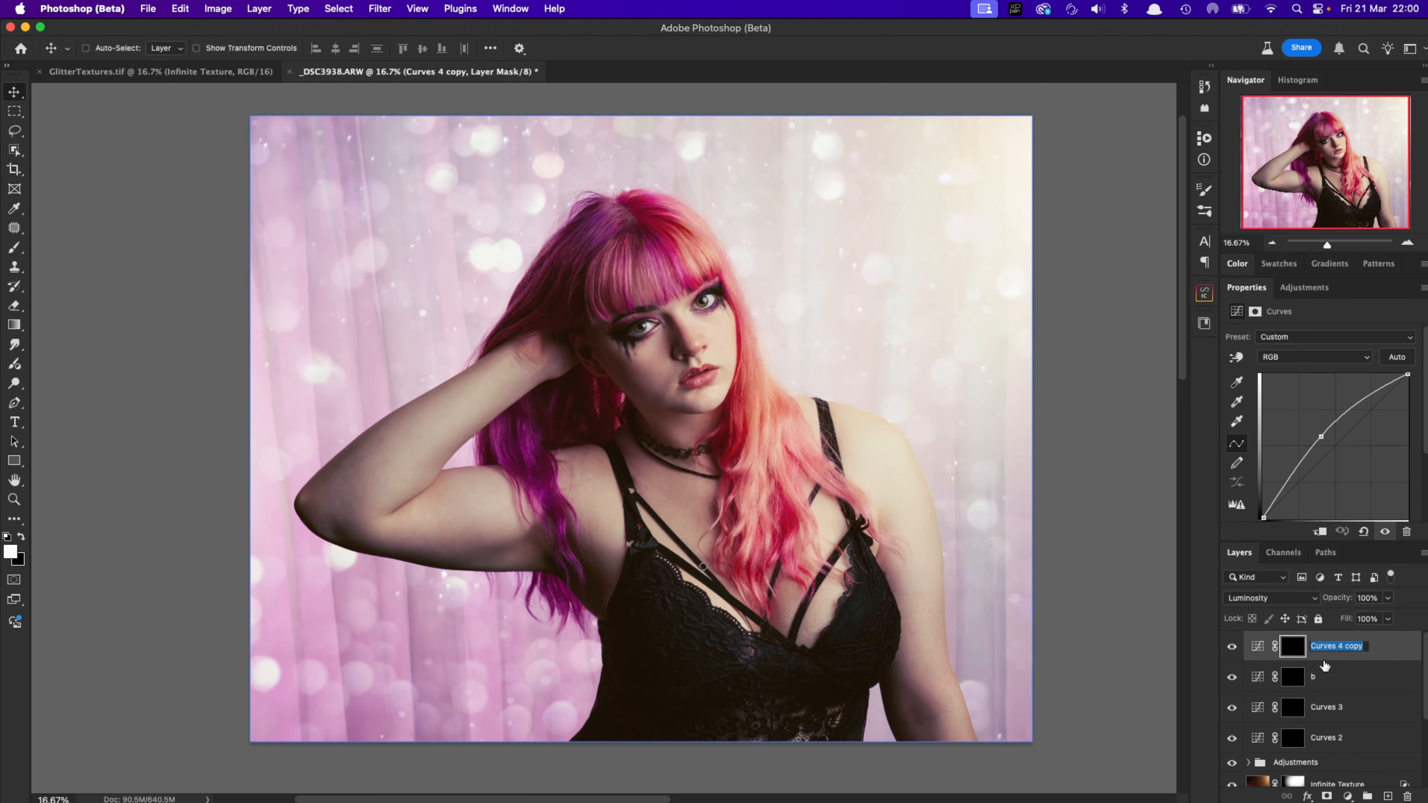
pyautogui.write('d')
pyautogui.press('Return')
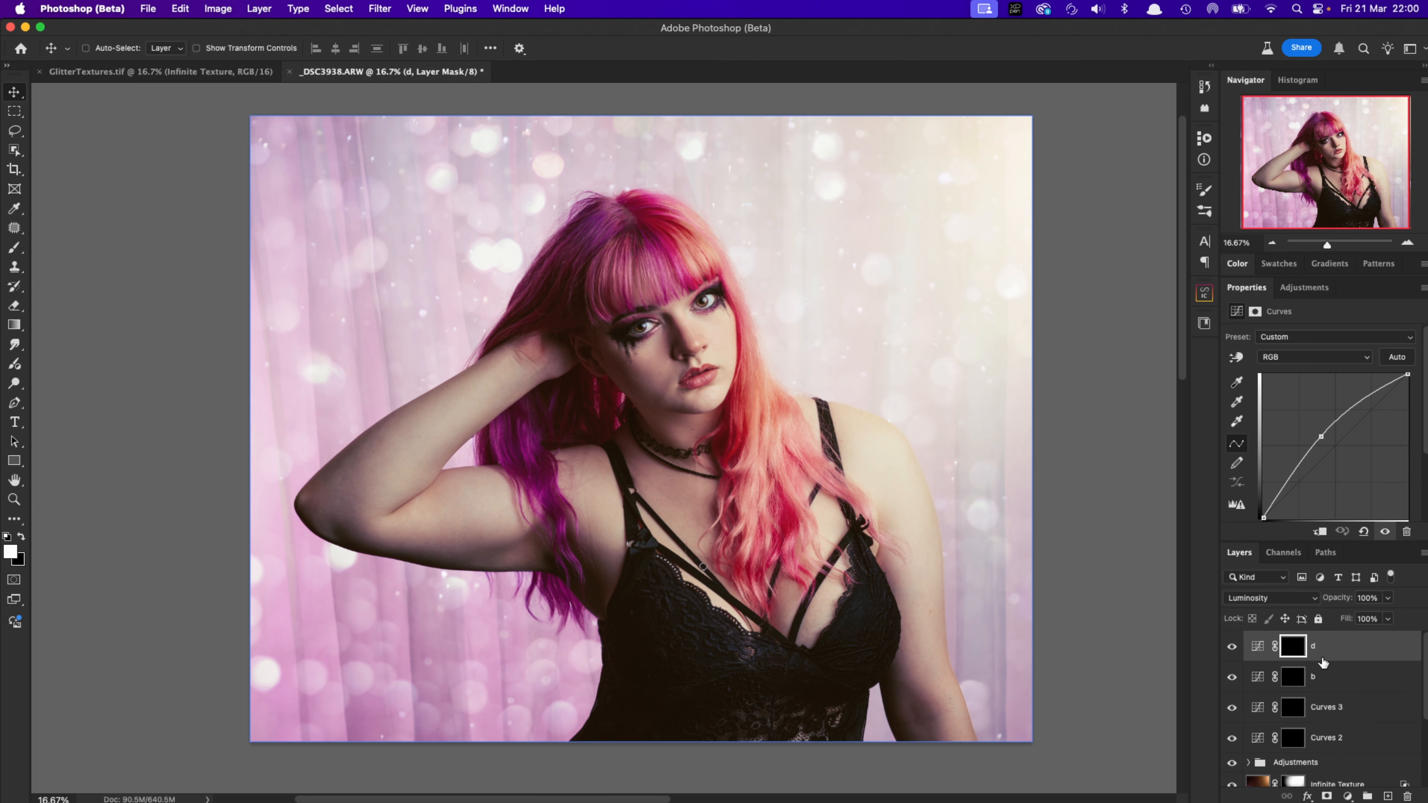
# Paint white at 10% flow on layer b's mask to deepen the facial shadows around the lower lip, cheek, eyes and nose
pyautogui.click(1291, 686)
pyautogui.click(1291, 686)
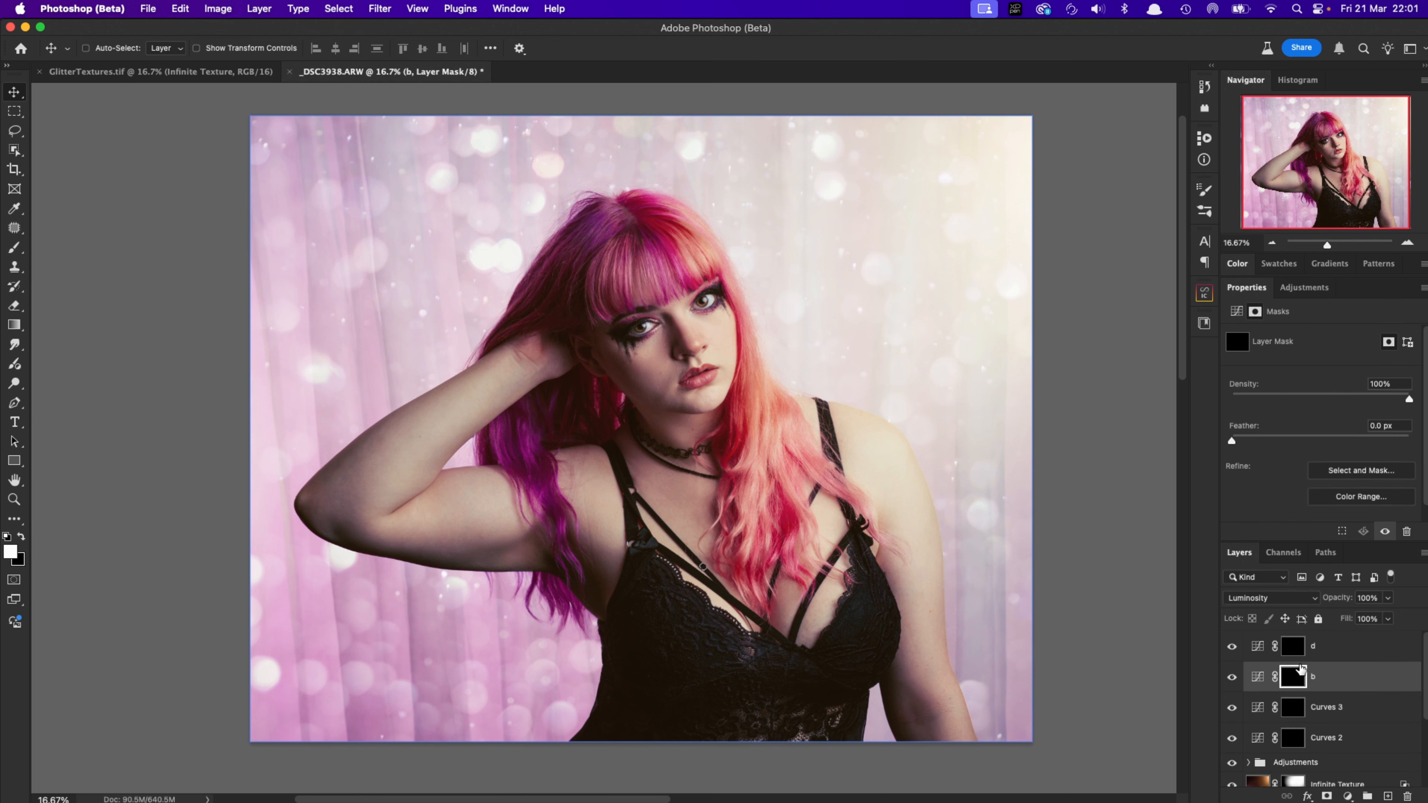
pyautogui.click(1407, 242)
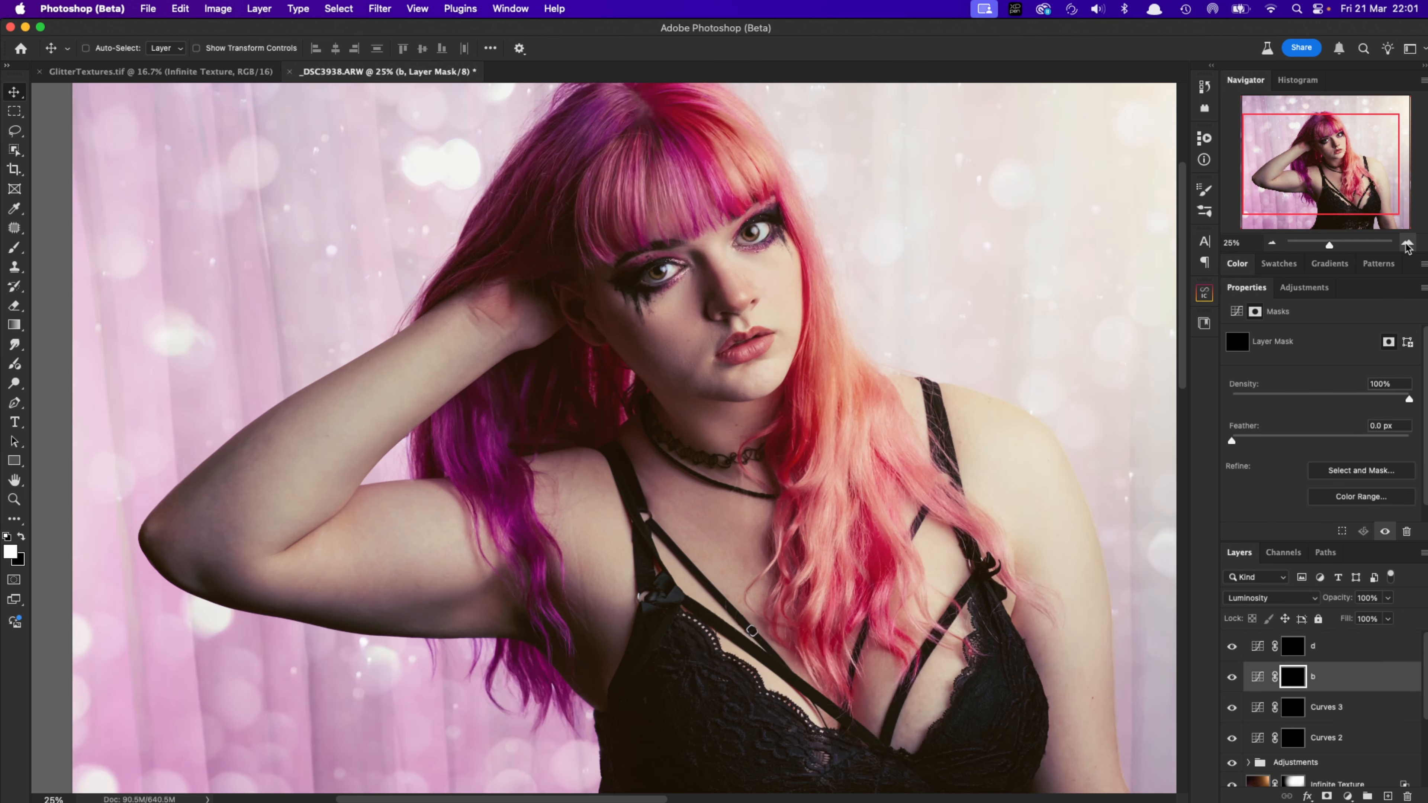
pyautogui.click(1407, 243)
pyautogui.press('b')
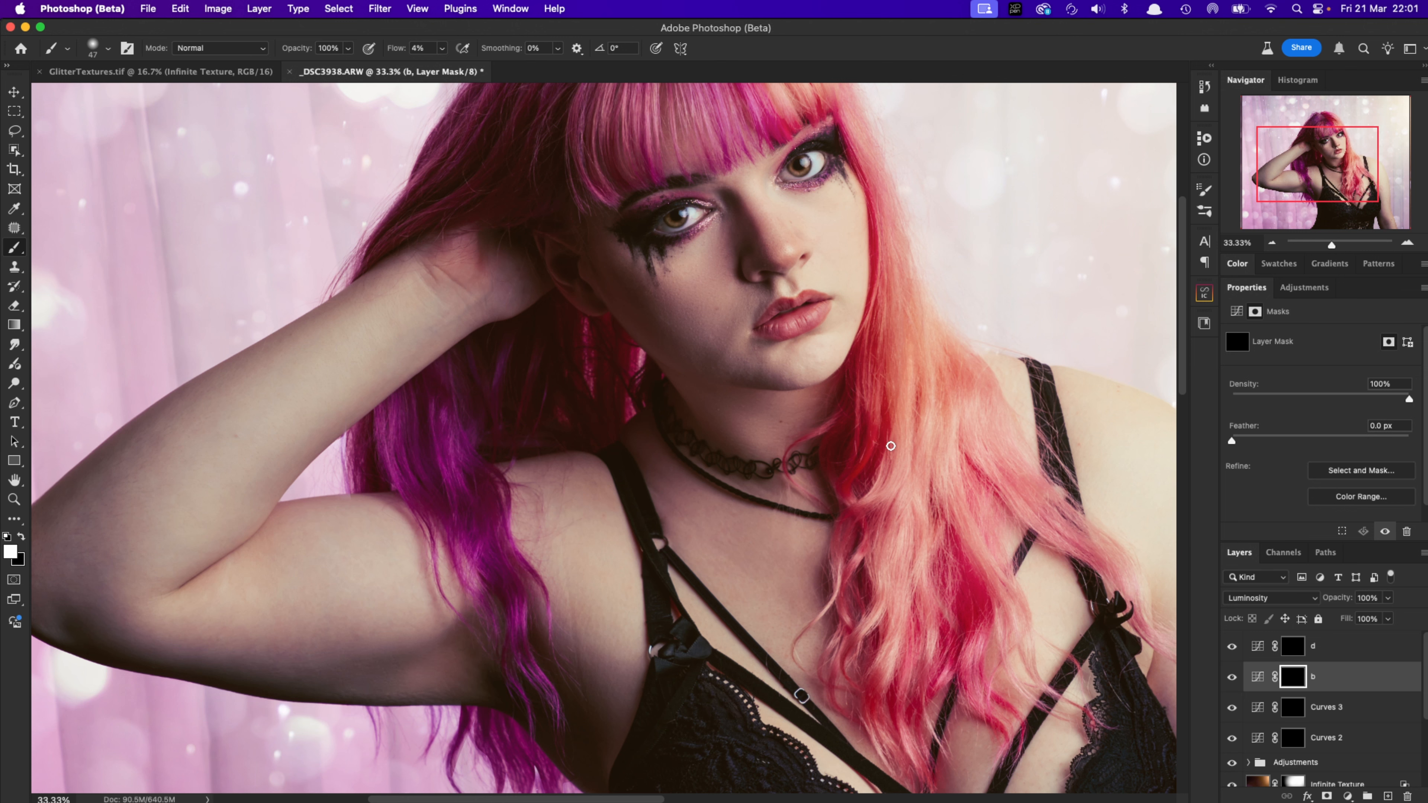
pyautogui.moveTo(890, 445); pyautogui.dragTo(892, 446)
pyautogui.scroll(3, 756, 267)
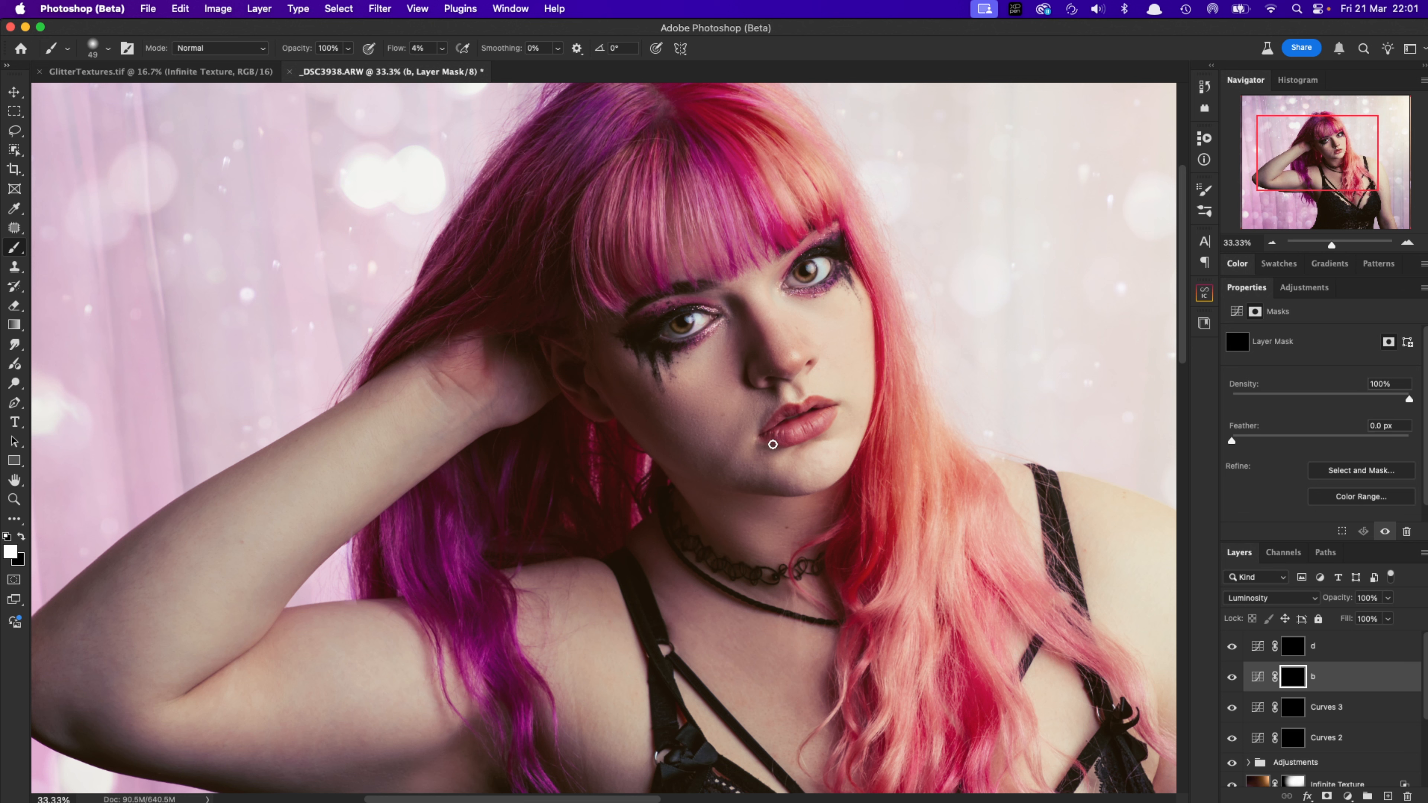
pyautogui.press('super+z')
pyautogui.moveTo(806, 469)
pyautogui.mouseDown()
pyautogui.moveTo(865, 408)
pyautogui.moveTo(837, 473)
pyautogui.mouseUp()
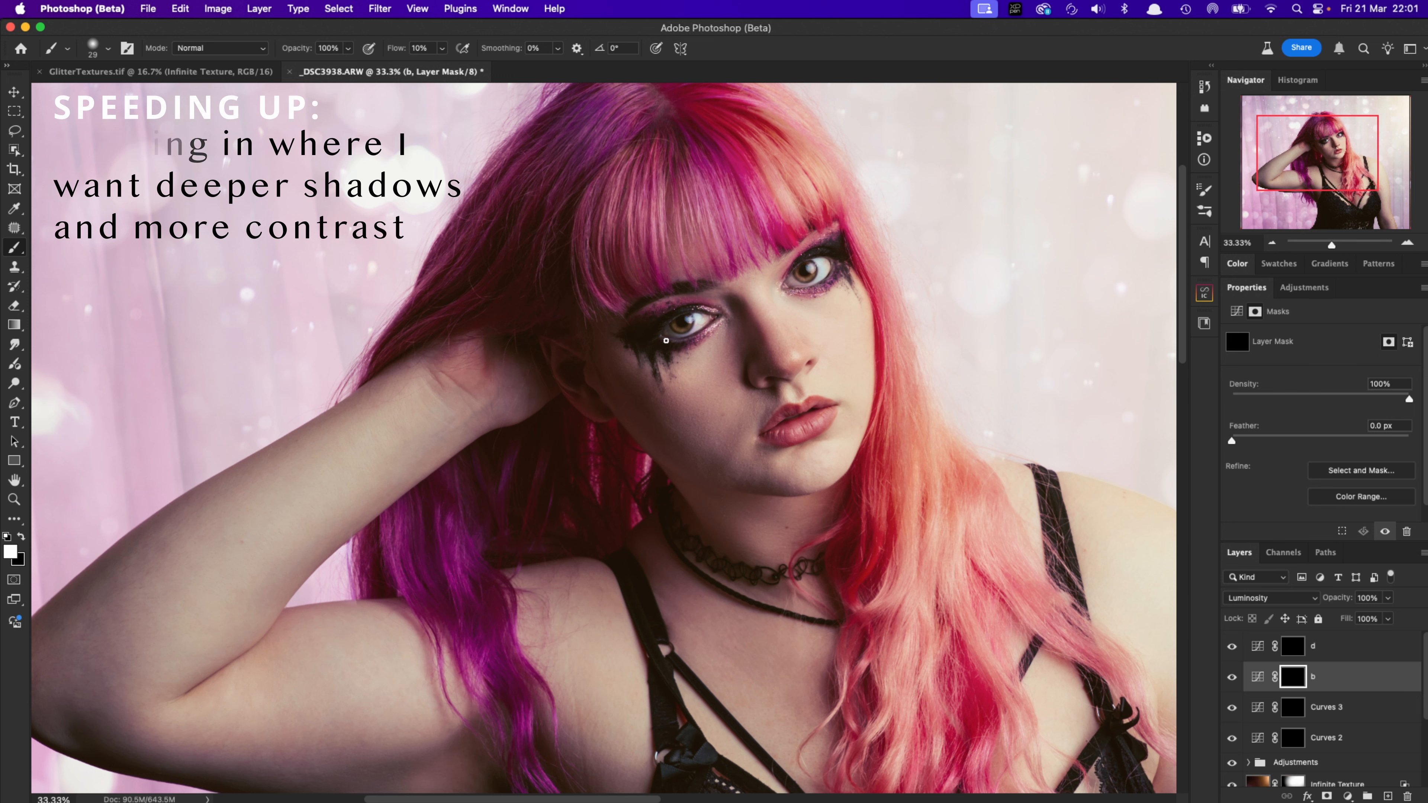
pyautogui.moveTo(707, 382); pyautogui.dragTo(724, 383)
pyautogui.moveTo(718, 332)
pyautogui.mouseDown()
pyautogui.moveTo(656, 317)
pyautogui.moveTo(712, 302)
pyautogui.mouseUp()
pyautogui.moveTo(804, 295); pyautogui.dragTo(776, 284)
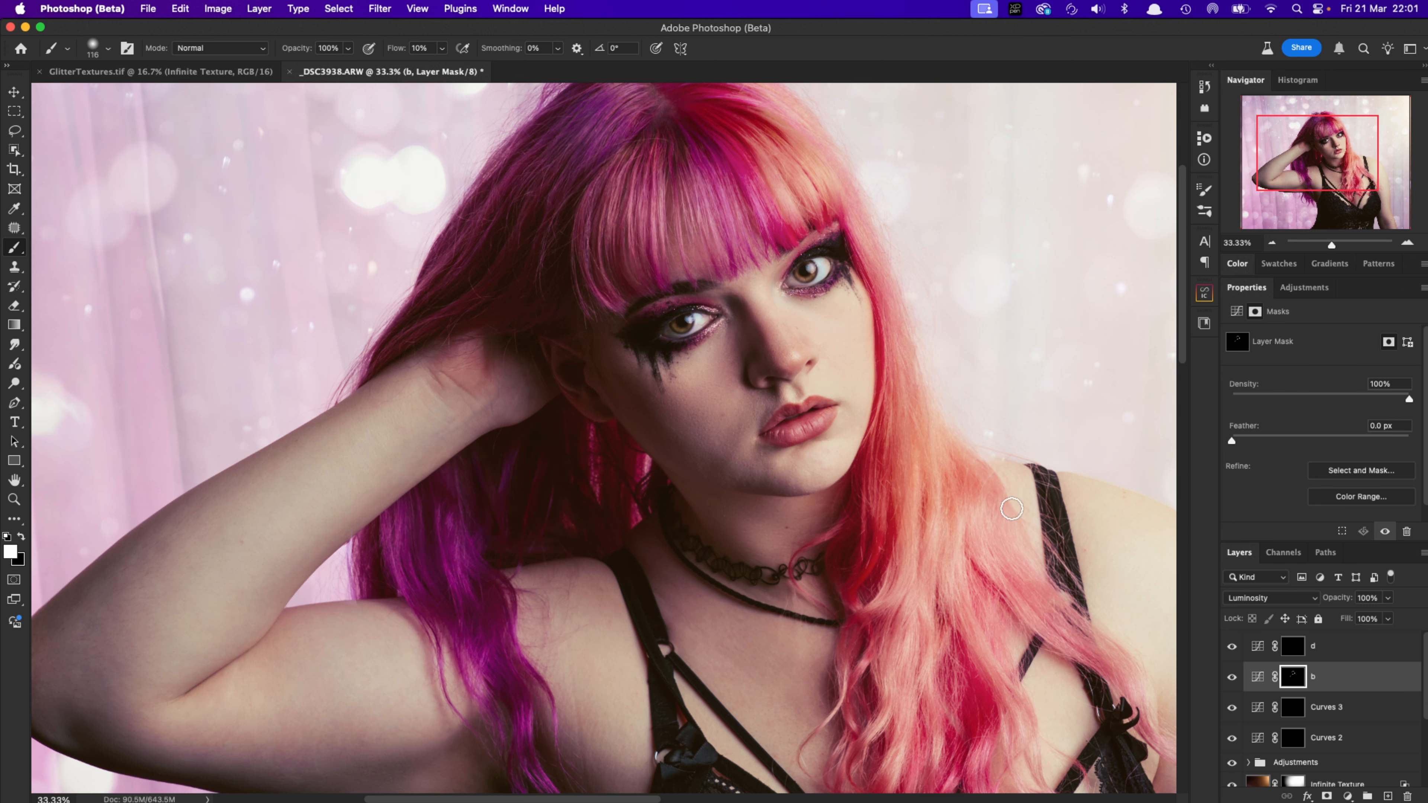
# Continue painting white on layer b's mask to darken the shadows through the pink and purple hair and along the lowered arm
pyautogui.moveTo(876, 399)
pyautogui.mouseDown()
pyautogui.moveTo(867, 272)
pyautogui.moveTo(883, 355)
pyautogui.moveTo(955, 447)
pyautogui.mouseUp()
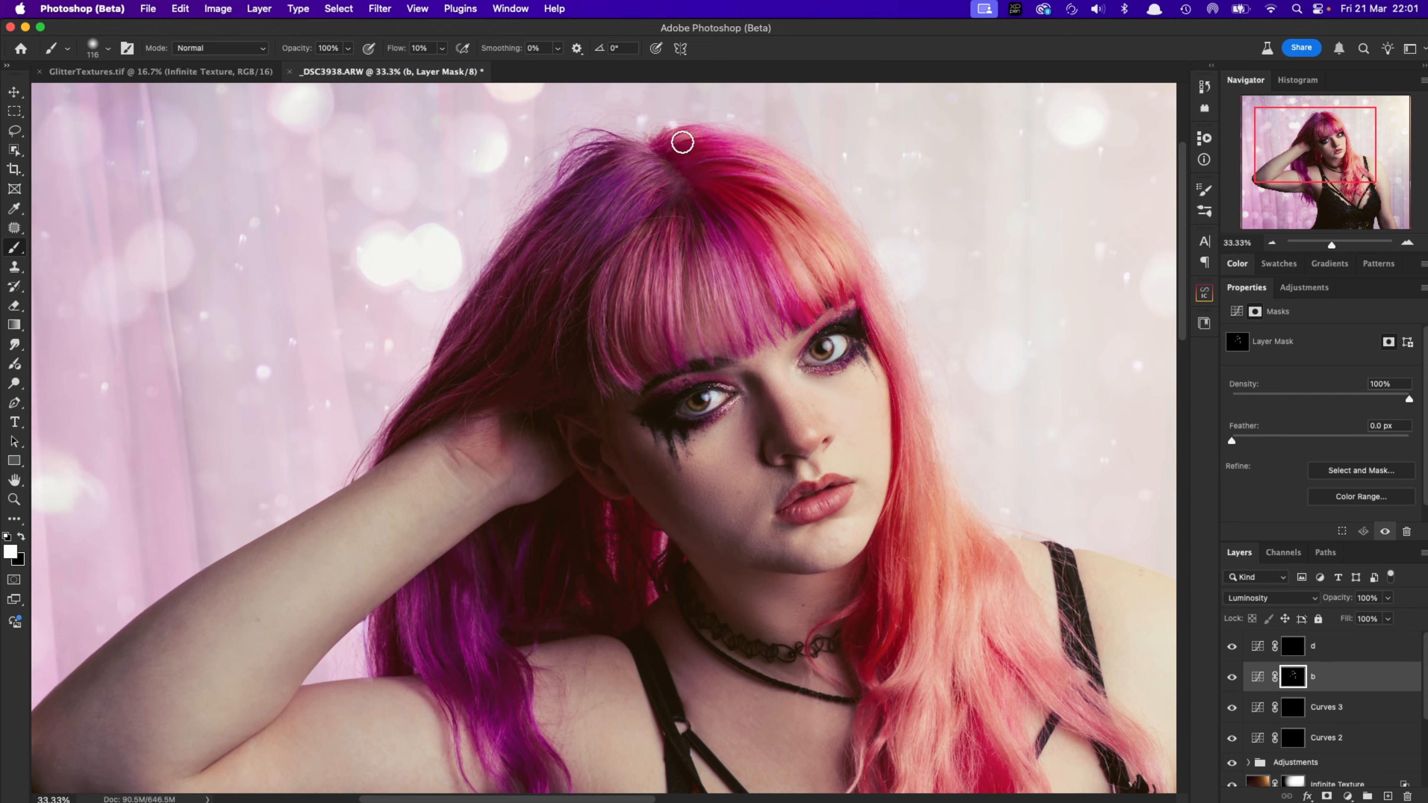
pyautogui.click(1231, 677)
pyautogui.moveTo(562, 675); pyautogui.dragTo(612, 440)
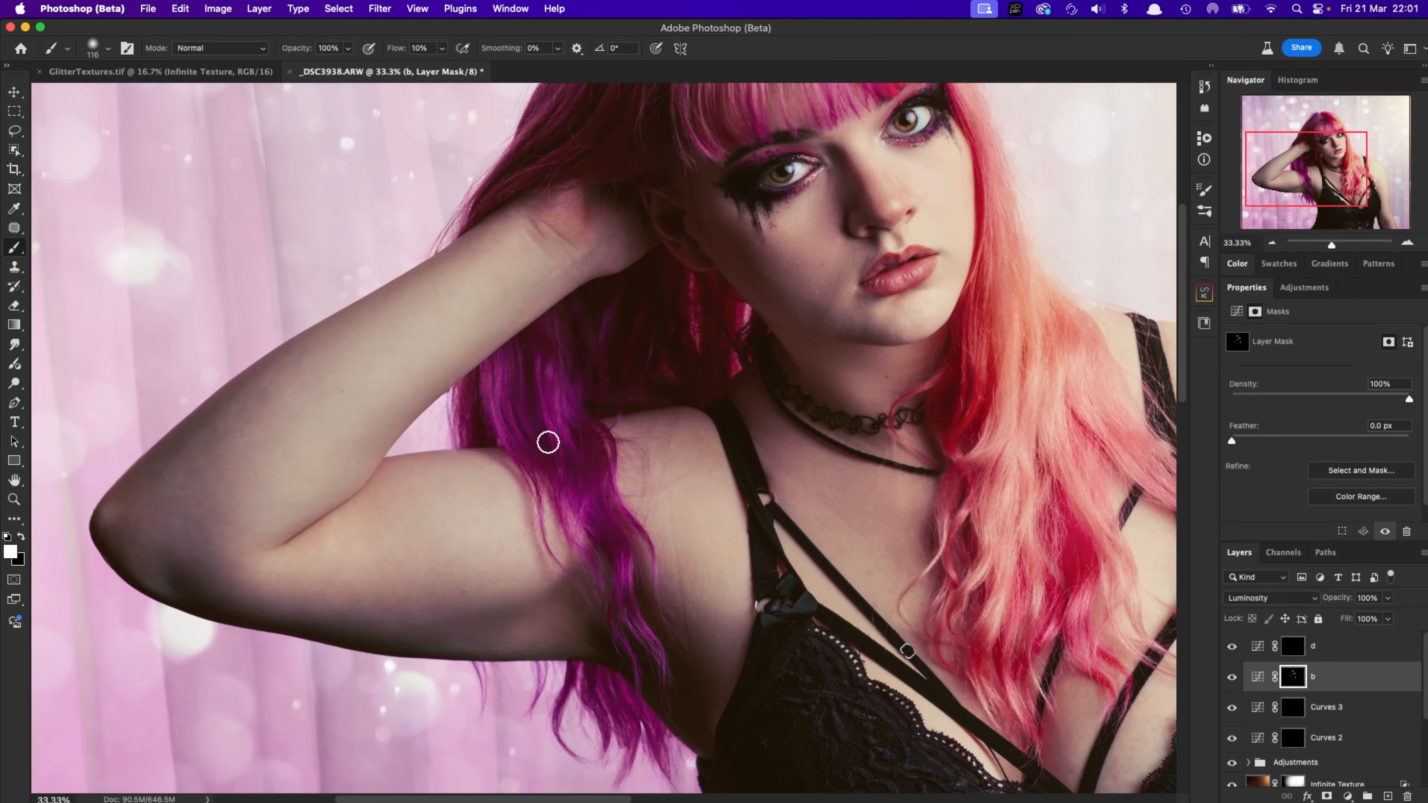
pyautogui.moveTo(521, 434)
pyautogui.mouseDown()
pyautogui.moveTo(595, 526)
pyautogui.moveTo(639, 647)
pyautogui.mouseUp()
pyautogui.moveTo(958, 601)
pyautogui.mouseDown()
pyautogui.moveTo(946, 574)
pyautogui.moveTo(637, 365)
pyautogui.mouseUp()
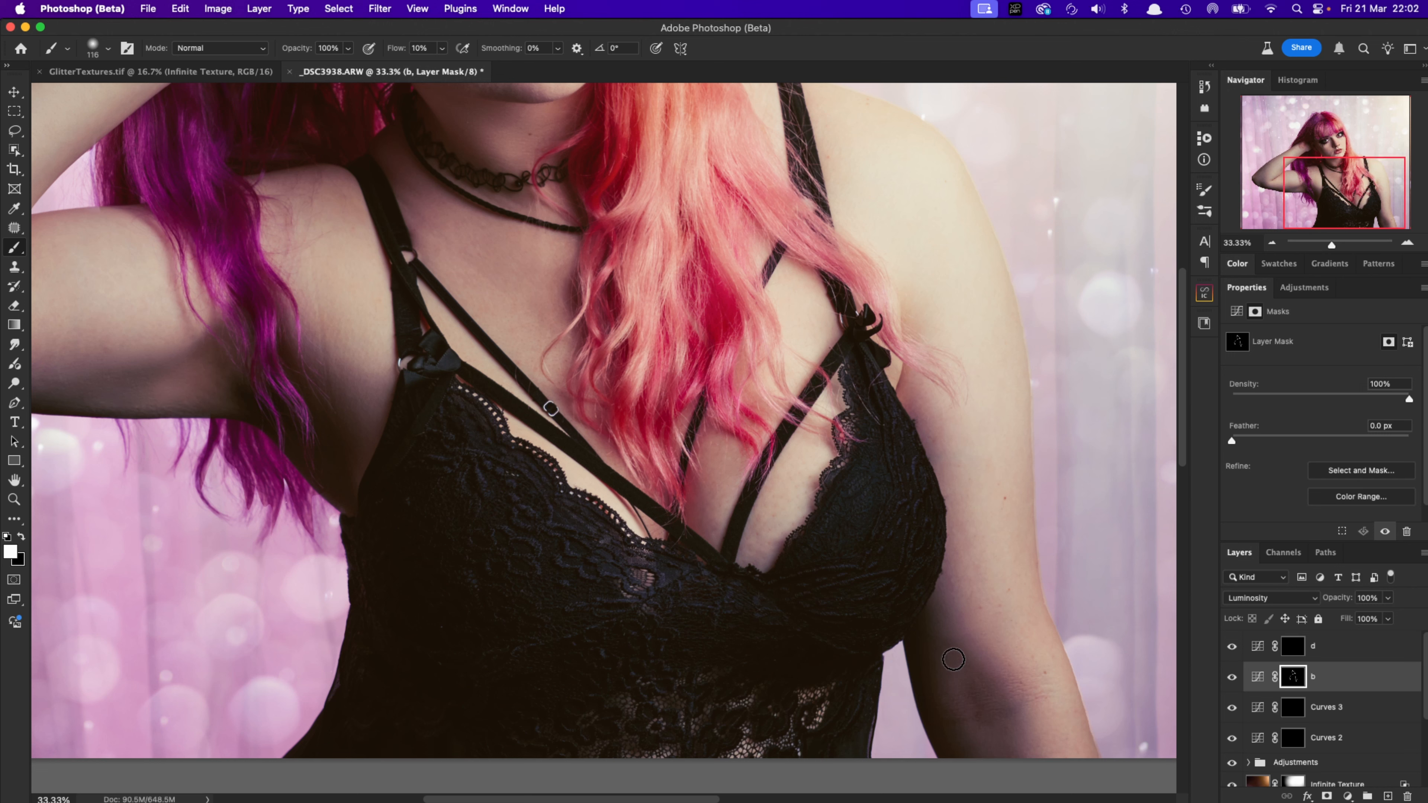
pyautogui.moveTo(965, 299)
pyautogui.mouseDown()
pyautogui.moveTo(1013, 577)
pyautogui.moveTo(1055, 630)
pyautogui.mouseUp()
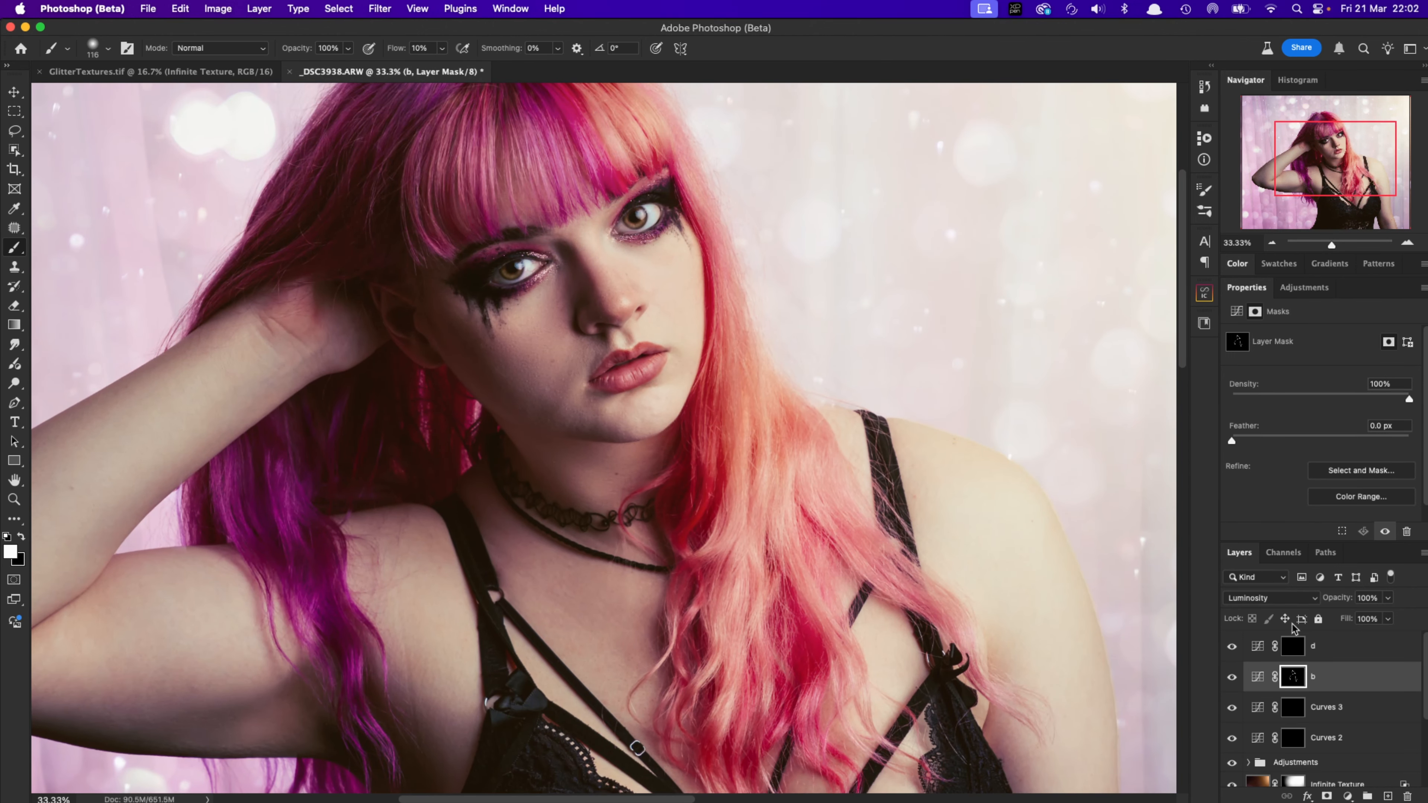
# Paint white at 10% flow on layer d's mask to brighten highlights across the fringe, crown and pink lengths of hair
pyautogui.click(1293, 648)
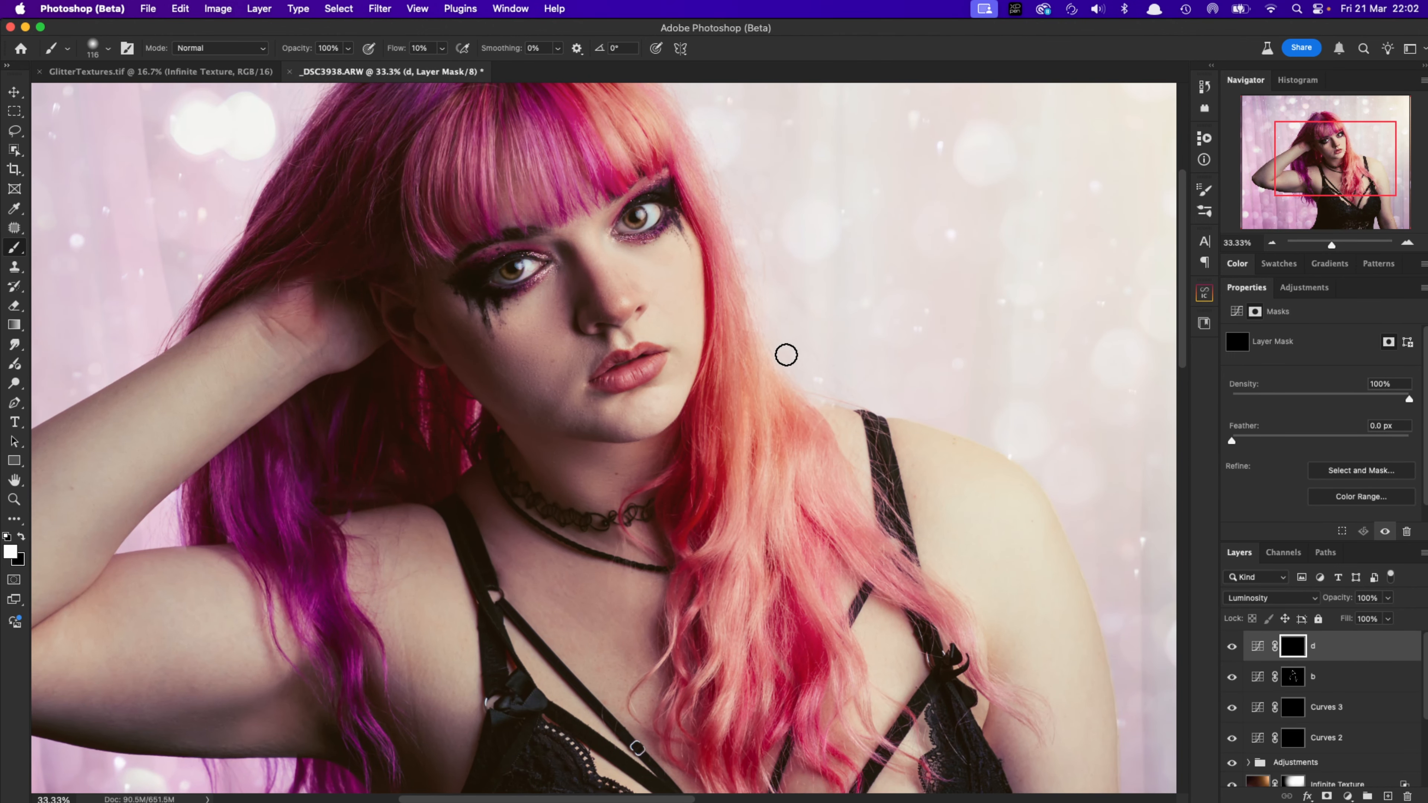
pyautogui.moveTo(761, 238); pyautogui.dragTo(771, 334)
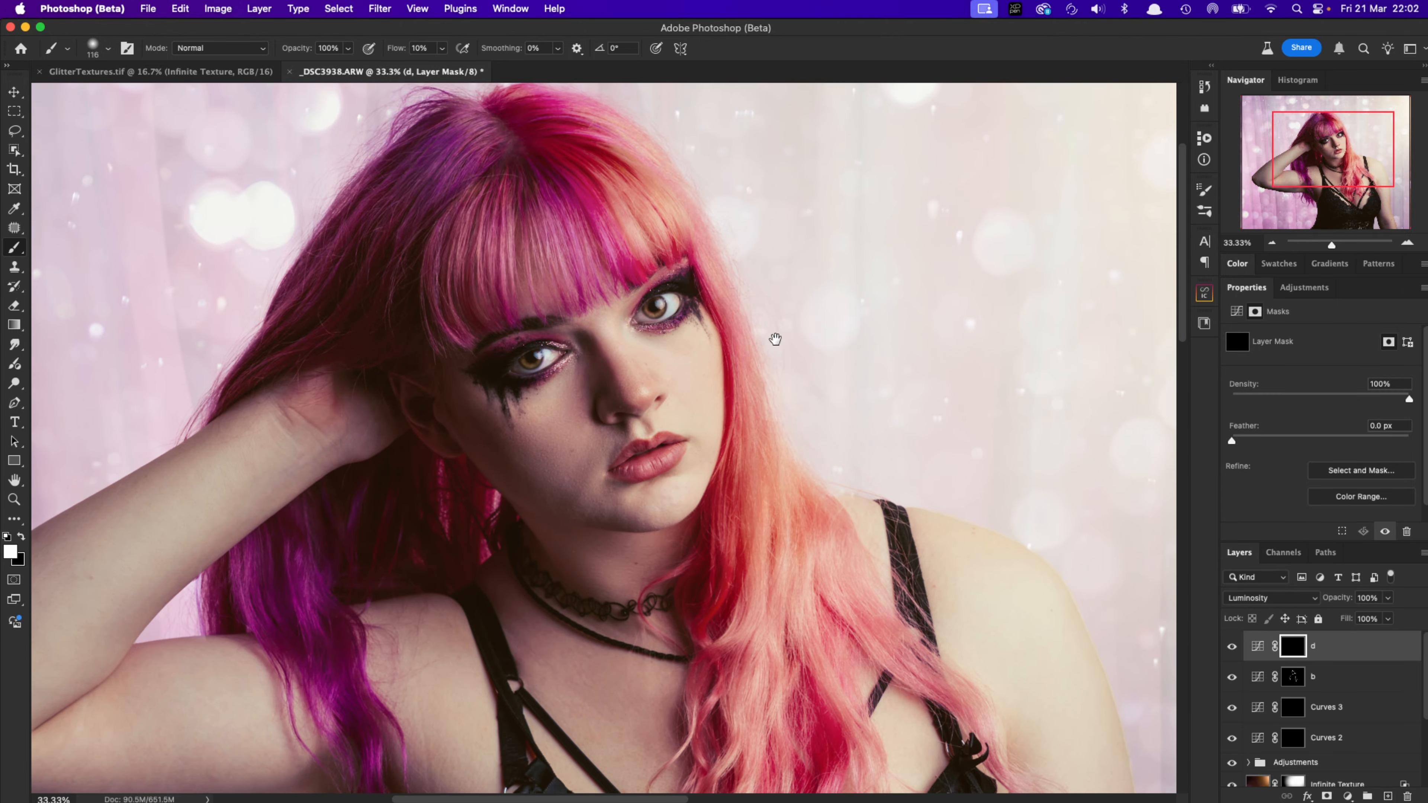
pyautogui.moveTo(486, 278)
pyautogui.mouseDown()
pyautogui.moveTo(506, 224)
pyautogui.moveTo(555, 261)
pyautogui.moveTo(578, 195)
pyautogui.moveTo(647, 194)
pyautogui.mouseUp()
pyautogui.moveTo(792, 325)
pyautogui.mouseDown()
pyautogui.moveTo(755, 604)
pyautogui.moveTo(771, 719)
pyautogui.moveTo(848, 624)
pyautogui.moveTo(860, 561)
pyautogui.mouseUp()
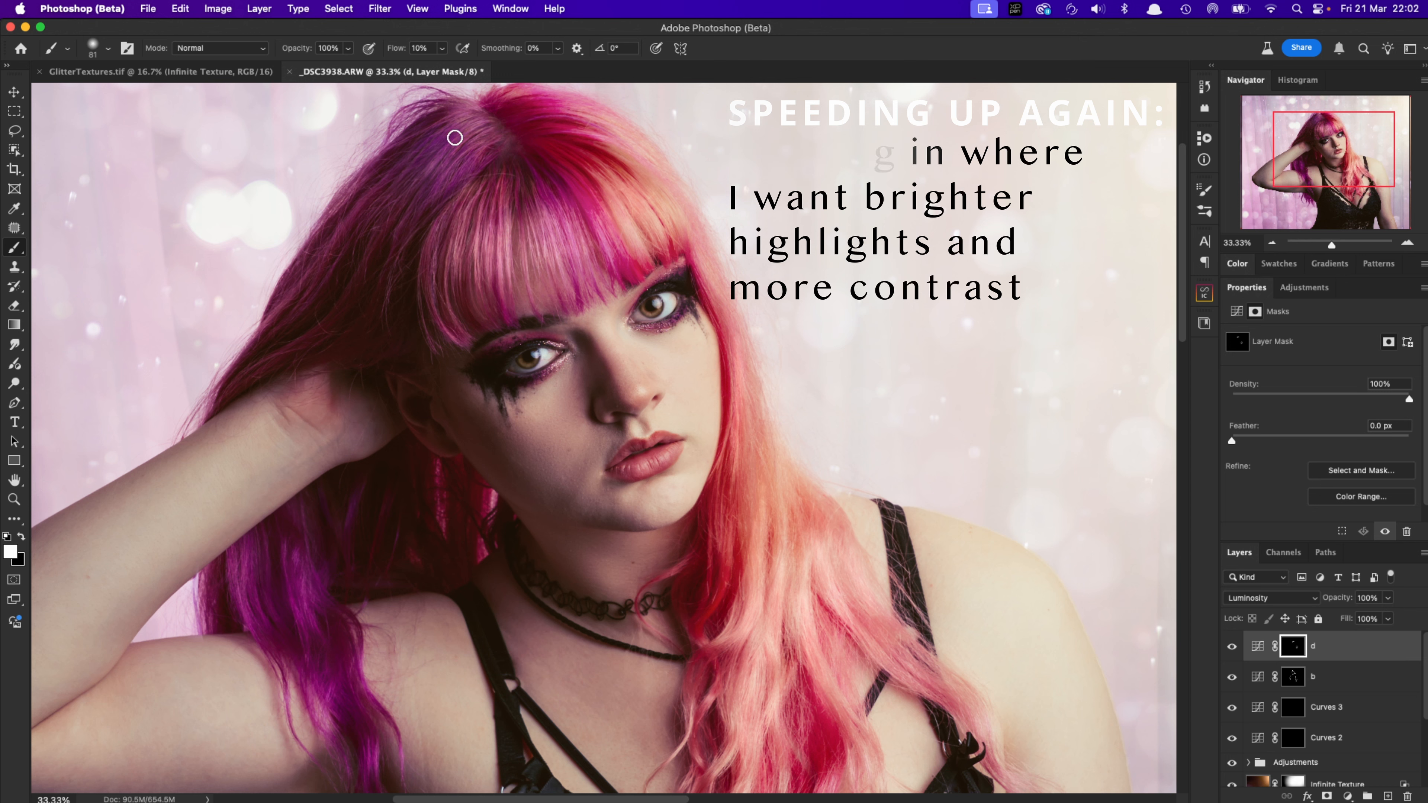
pyautogui.moveTo(453, 137); pyautogui.dragTo(497, 131)
pyautogui.moveTo(579, 108); pyautogui.dragTo(610, 133)
pyautogui.moveTo(619, 546); pyautogui.dragTo(746, 491)
# Paint white on layer d's mask to brighten both eyes and the highlights on the shoulder and lowered arm
pyautogui.moveTo(810, 368); pyautogui.dragTo(807, 368)
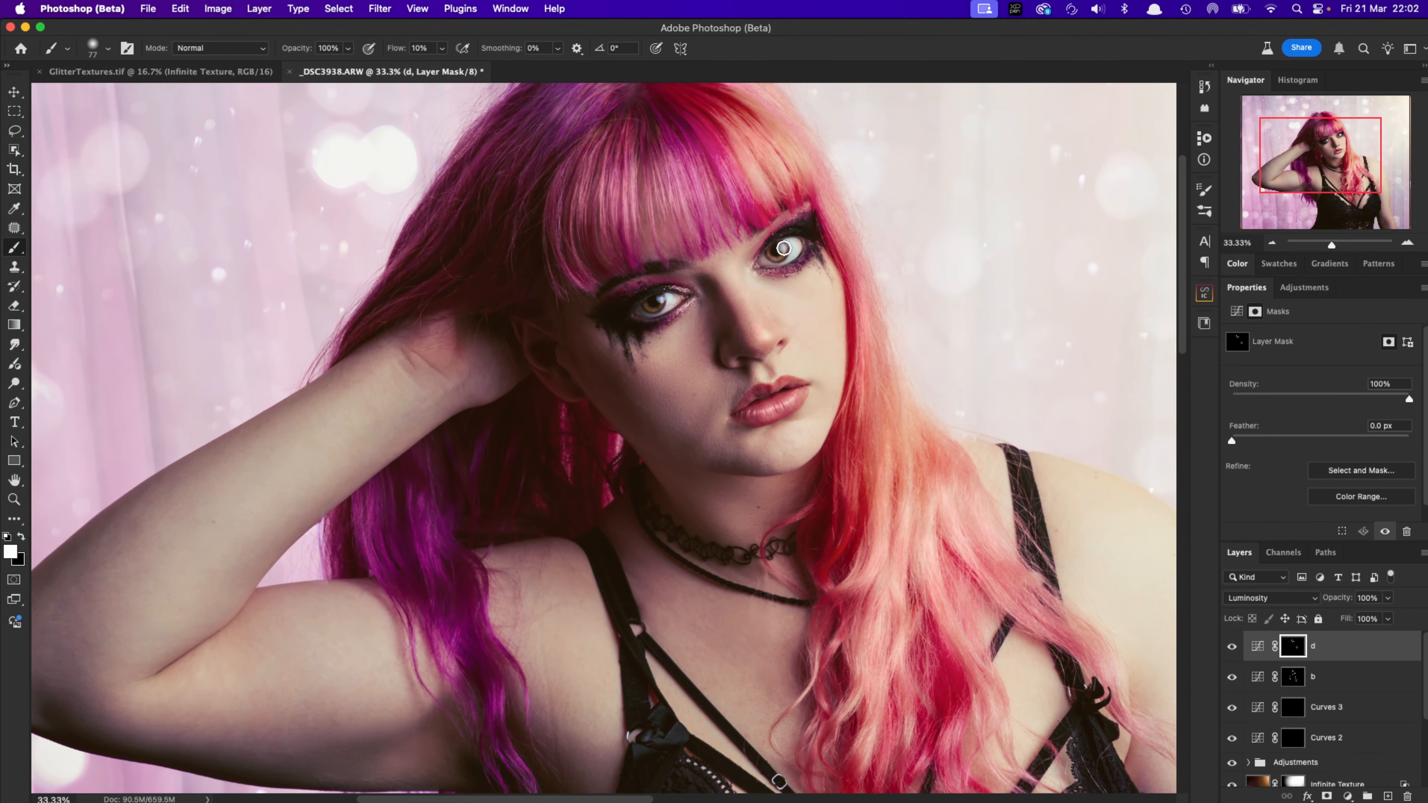
pyautogui.moveTo(783, 248); pyautogui.dragTo(782, 249)
pyautogui.moveTo(660, 307); pyautogui.dragTo(667, 315)
pyautogui.moveTo(853, 523)
pyautogui.mouseDown()
pyautogui.moveTo(925, 451)
pyautogui.moveTo(897, 308)
pyautogui.mouseUp()
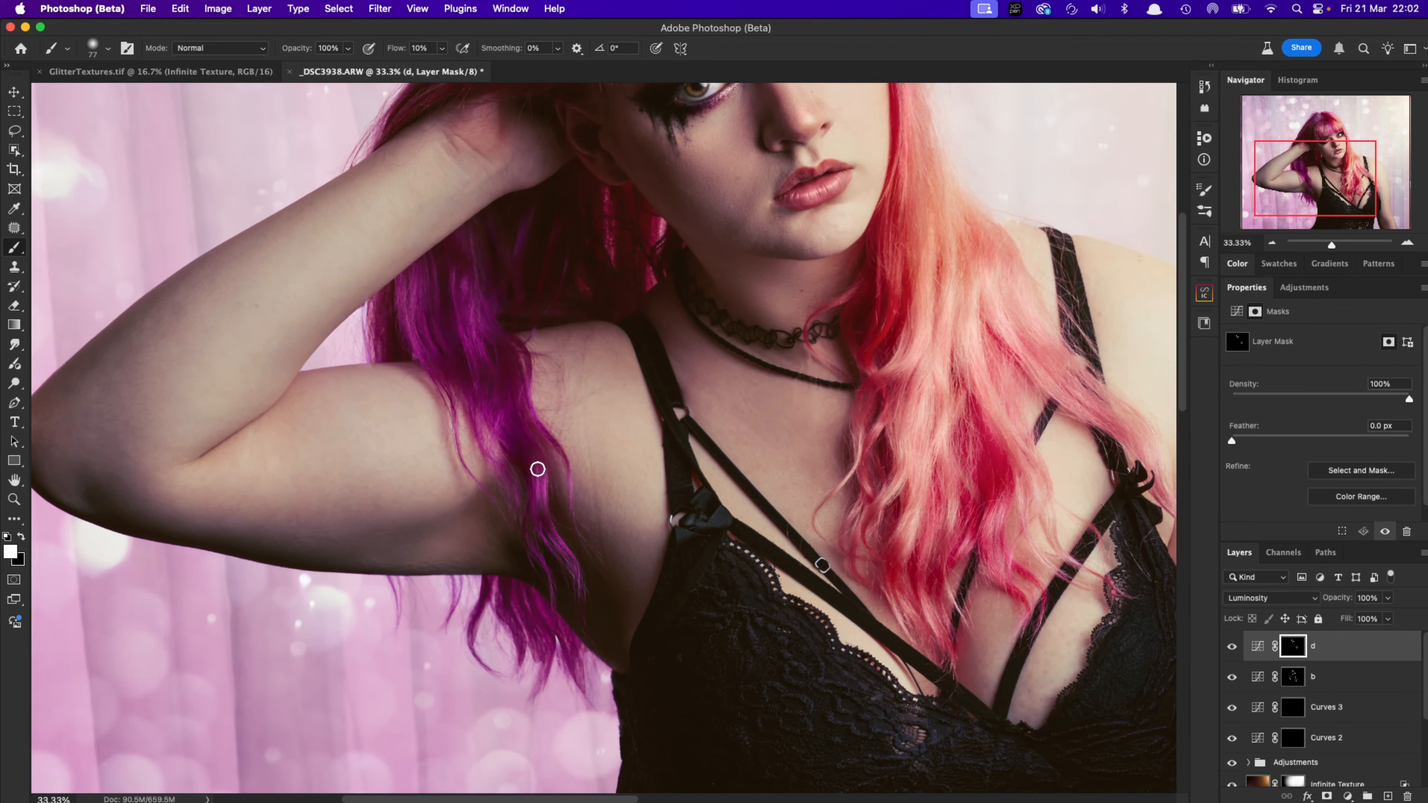
pyautogui.moveTo(956, 513); pyautogui.dragTo(637, 489)
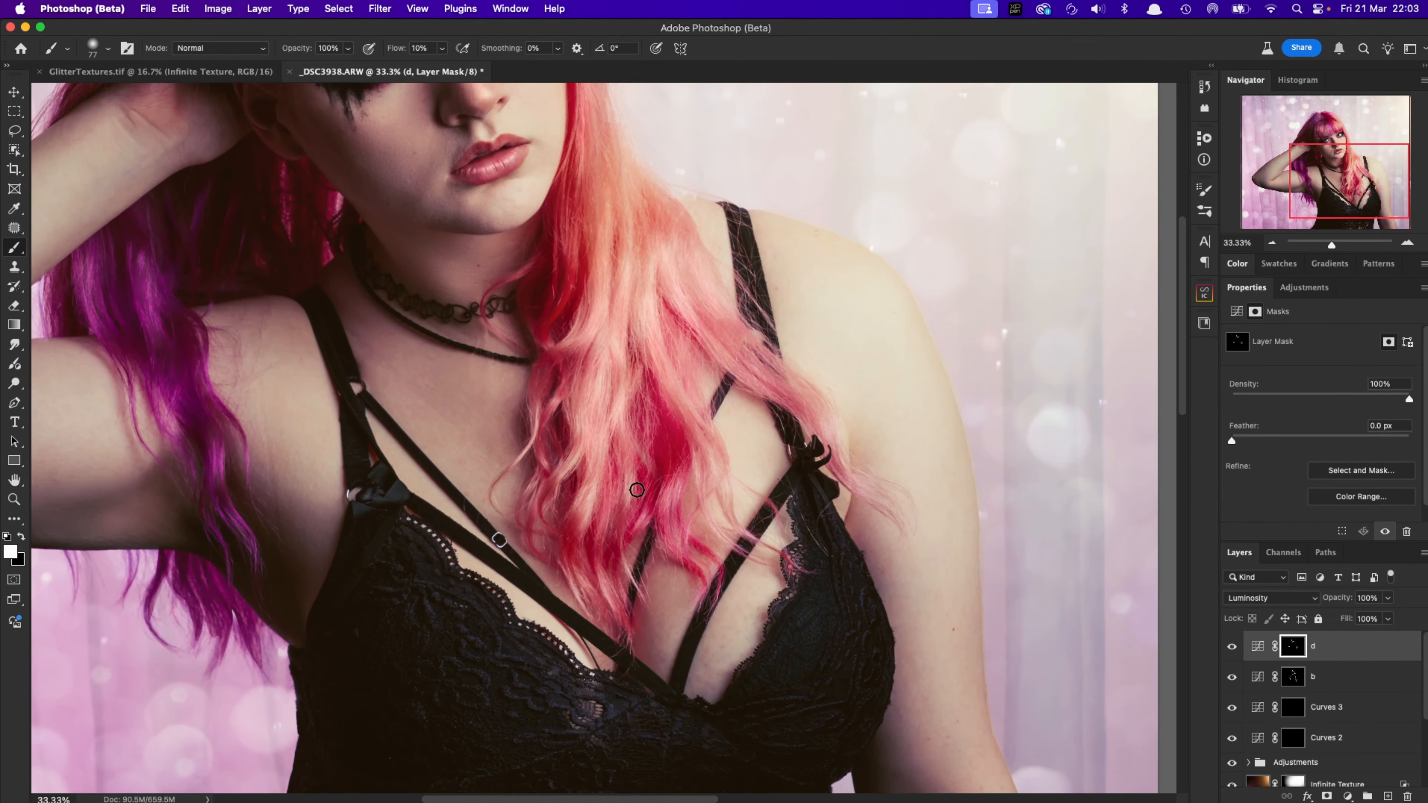
pyautogui.moveTo(860, 364); pyautogui.dragTo(960, 598)
# Group layers d and b, and compare the whole portrait with and without the group
pyautogui.click(1271, 244)
pyautogui.click(1270, 243)
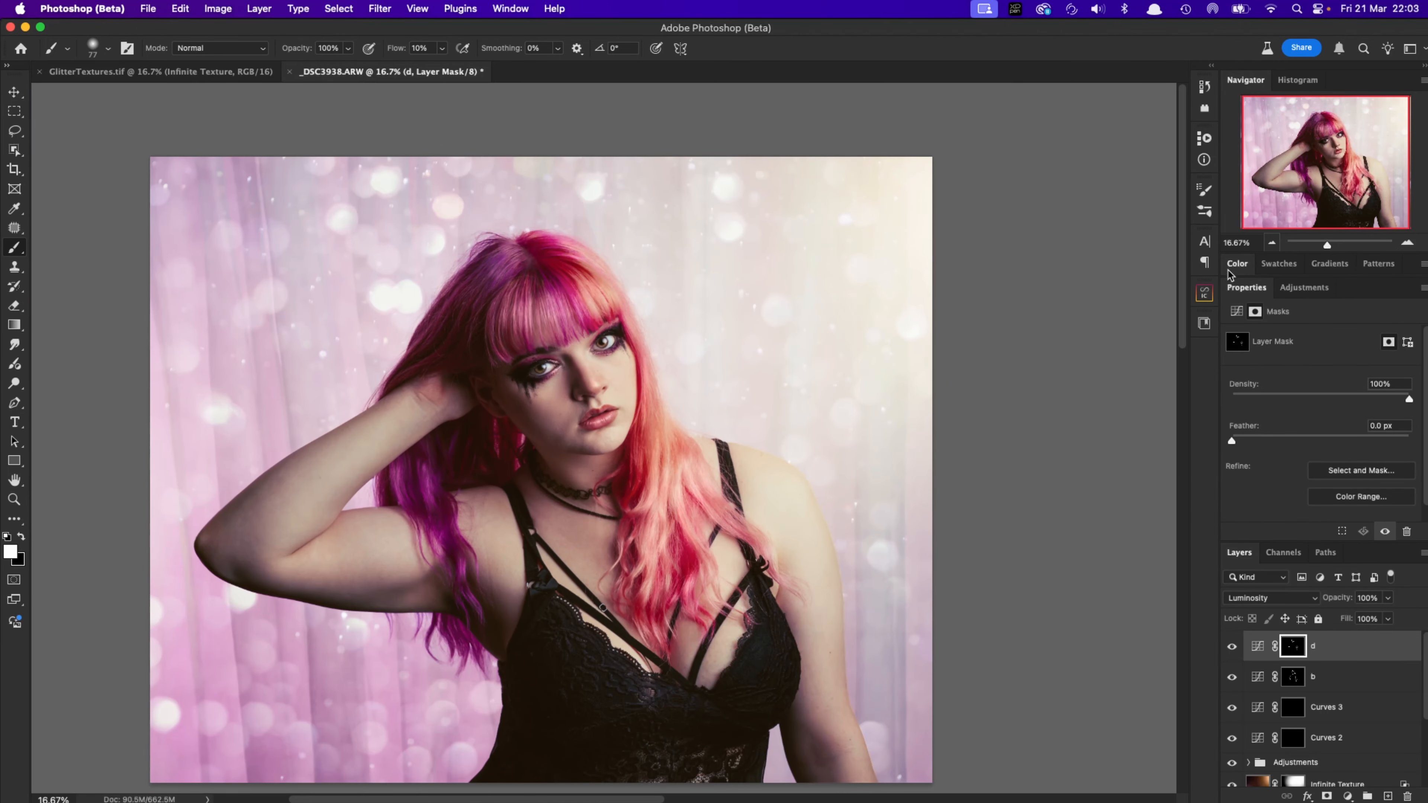
pyautogui.scroll(-2, 829, 592)
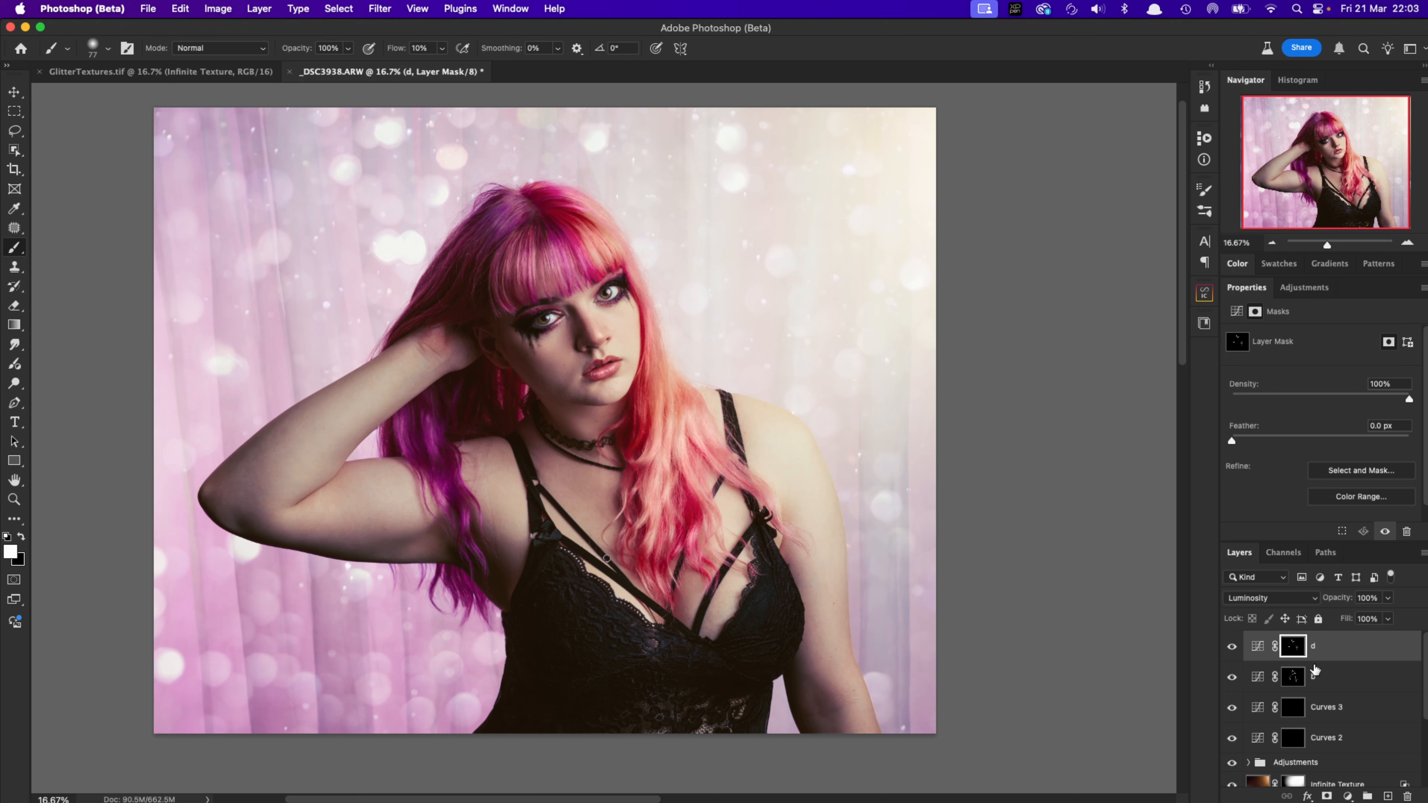
pyautogui.keyDown('shift'); pyautogui.click(1340, 675); pyautogui.keyUp('shift')
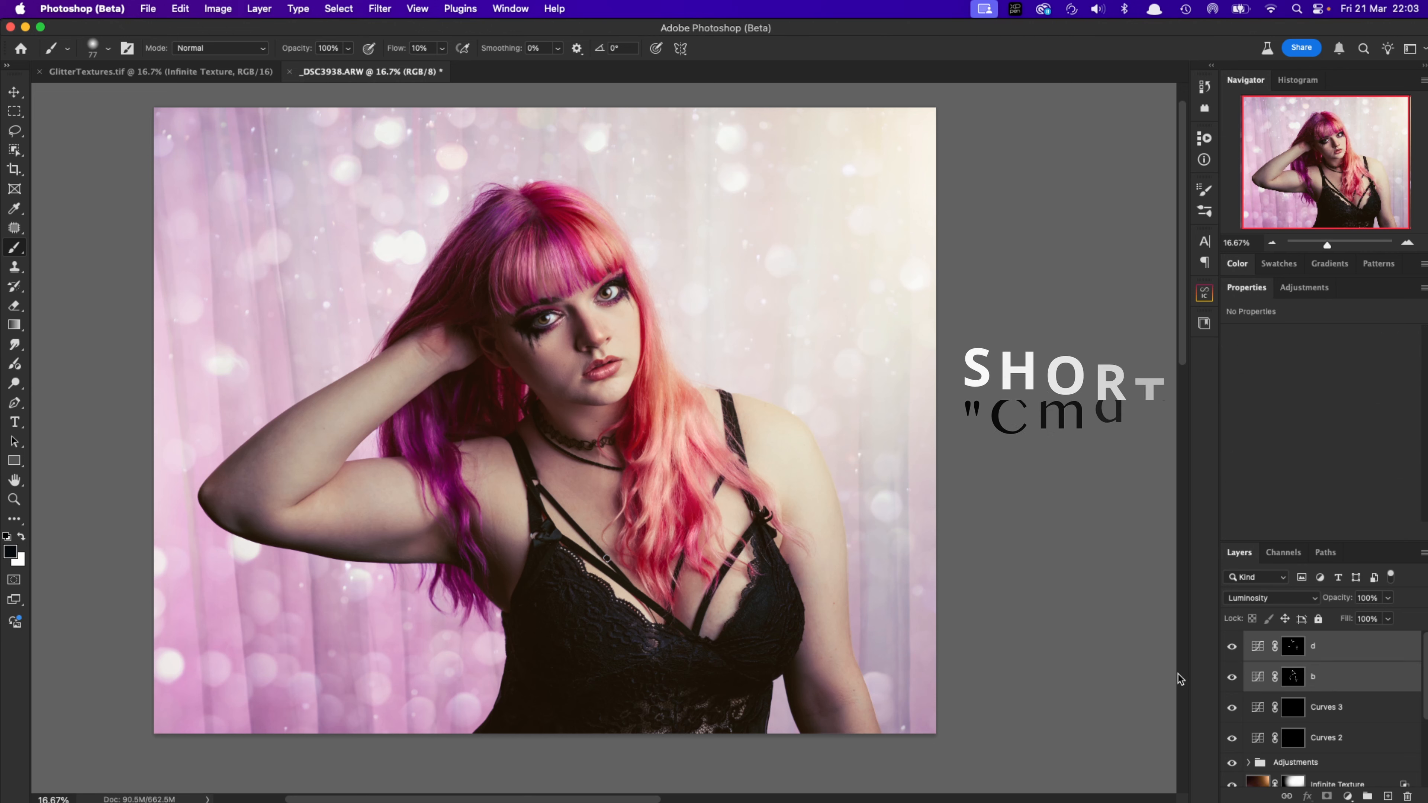
pyautogui.press('super+g')
pyautogui.click(1229, 644)
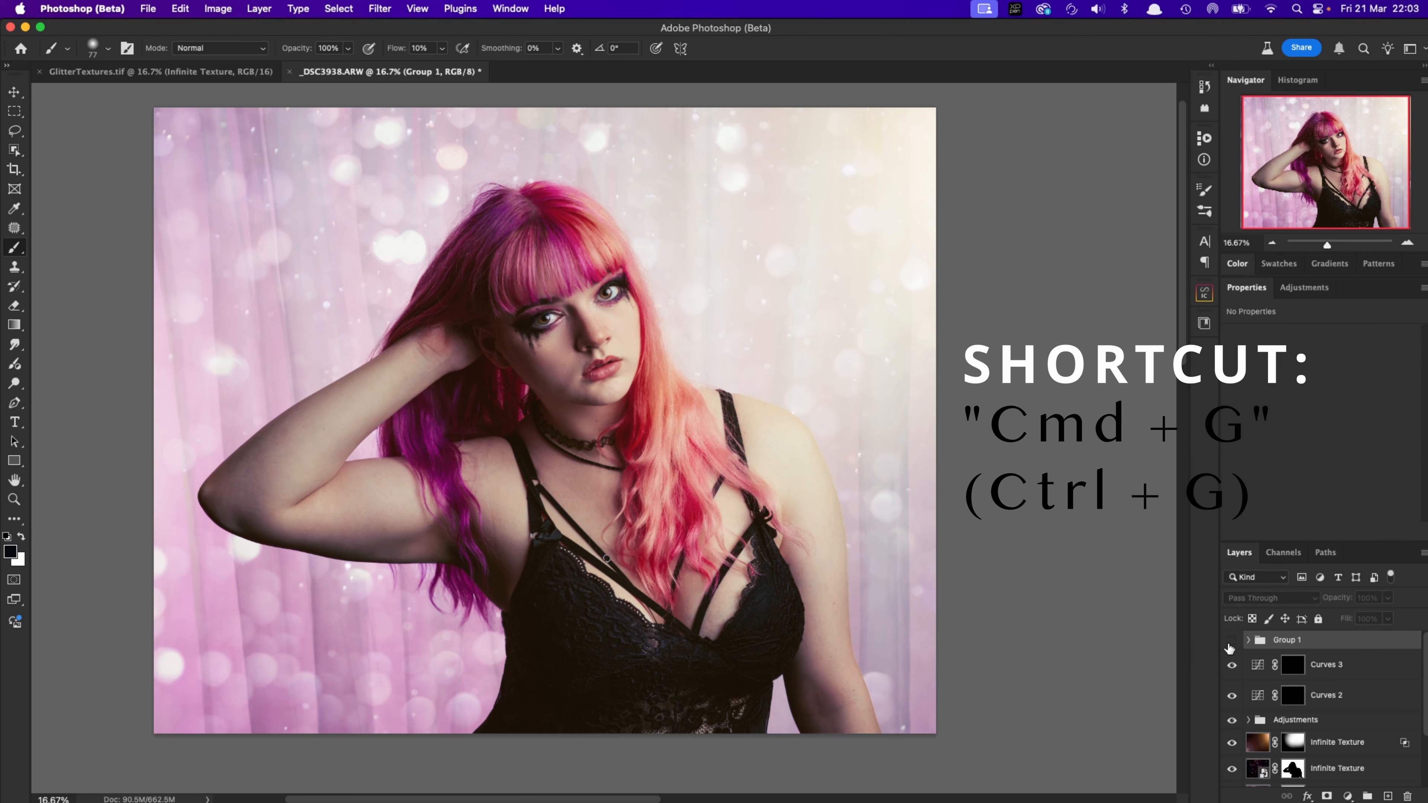
pyautogui.click(1229, 644)
pyautogui.click(1230, 643)
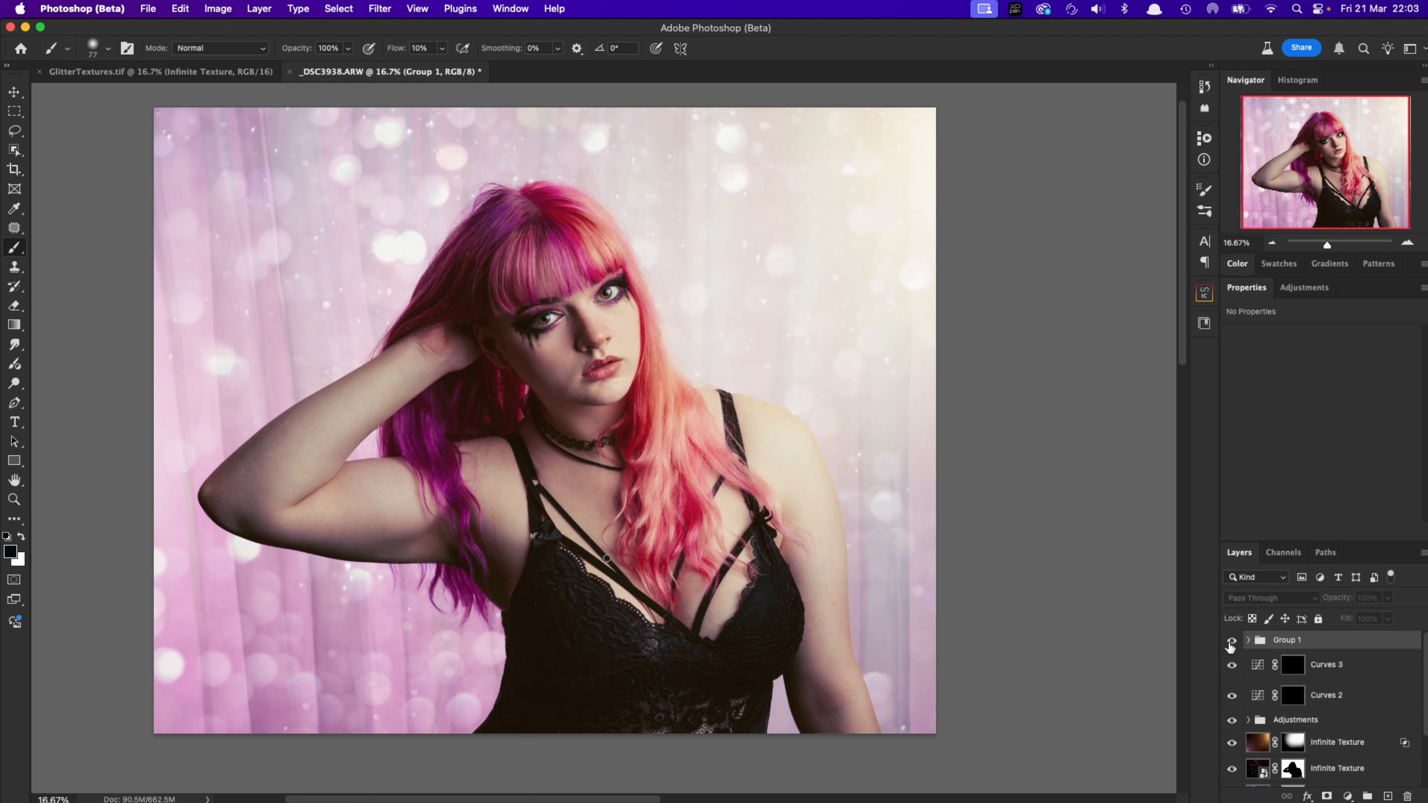
pyautogui.click(1230, 643)
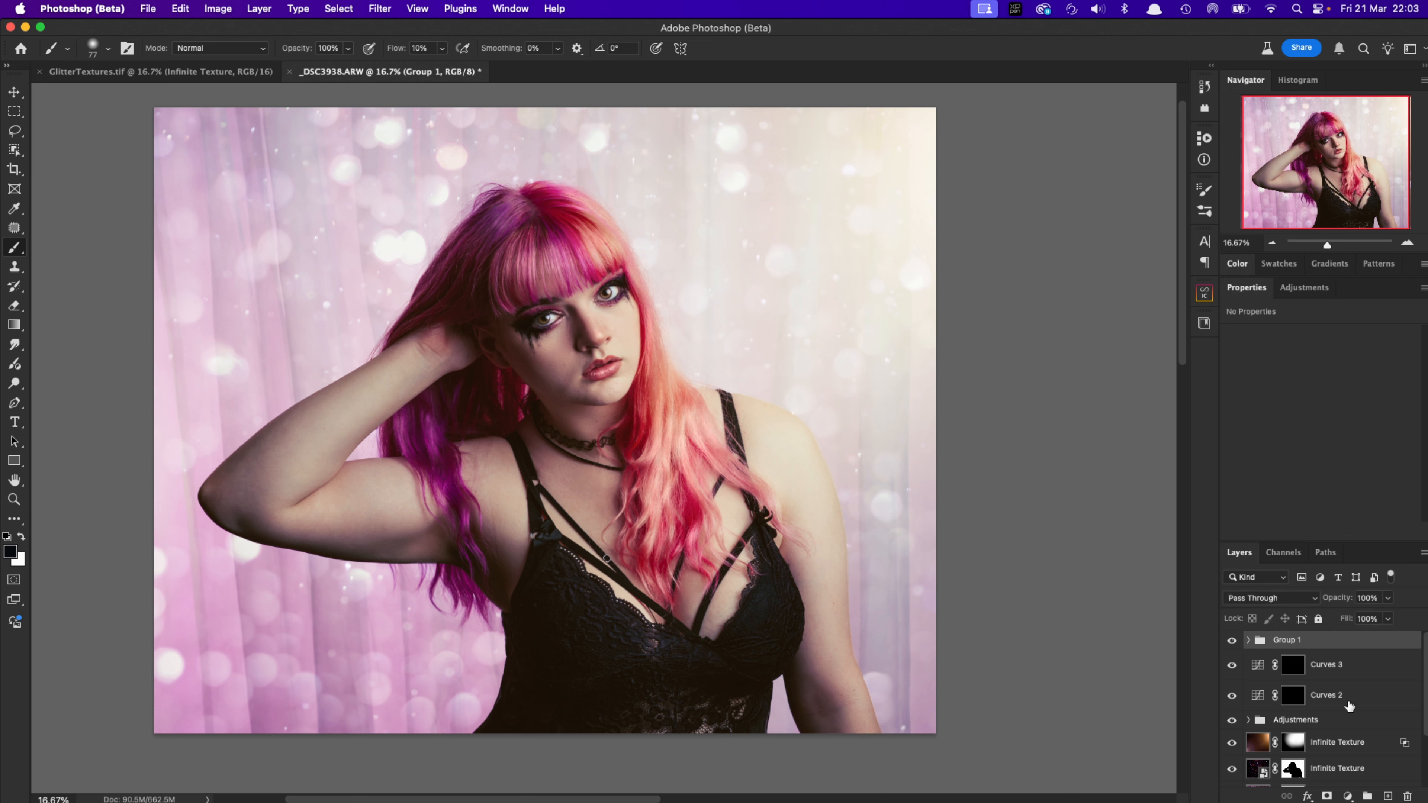
# Add a Vibrance adjustment layer above Group 1 with Vibrance +46 and Saturation +26
pyautogui.doubleClick(1243, 289)
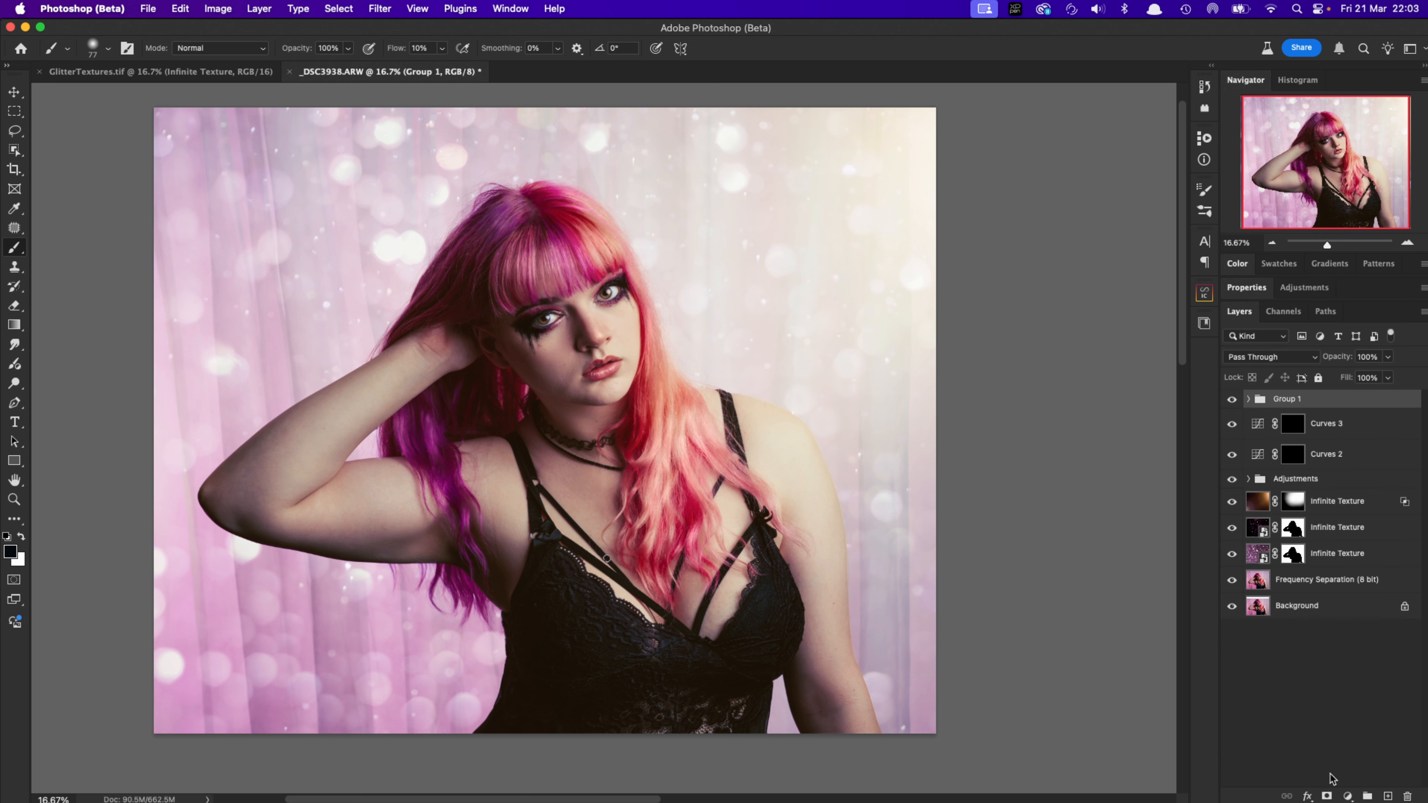
pyautogui.click(1346, 795)
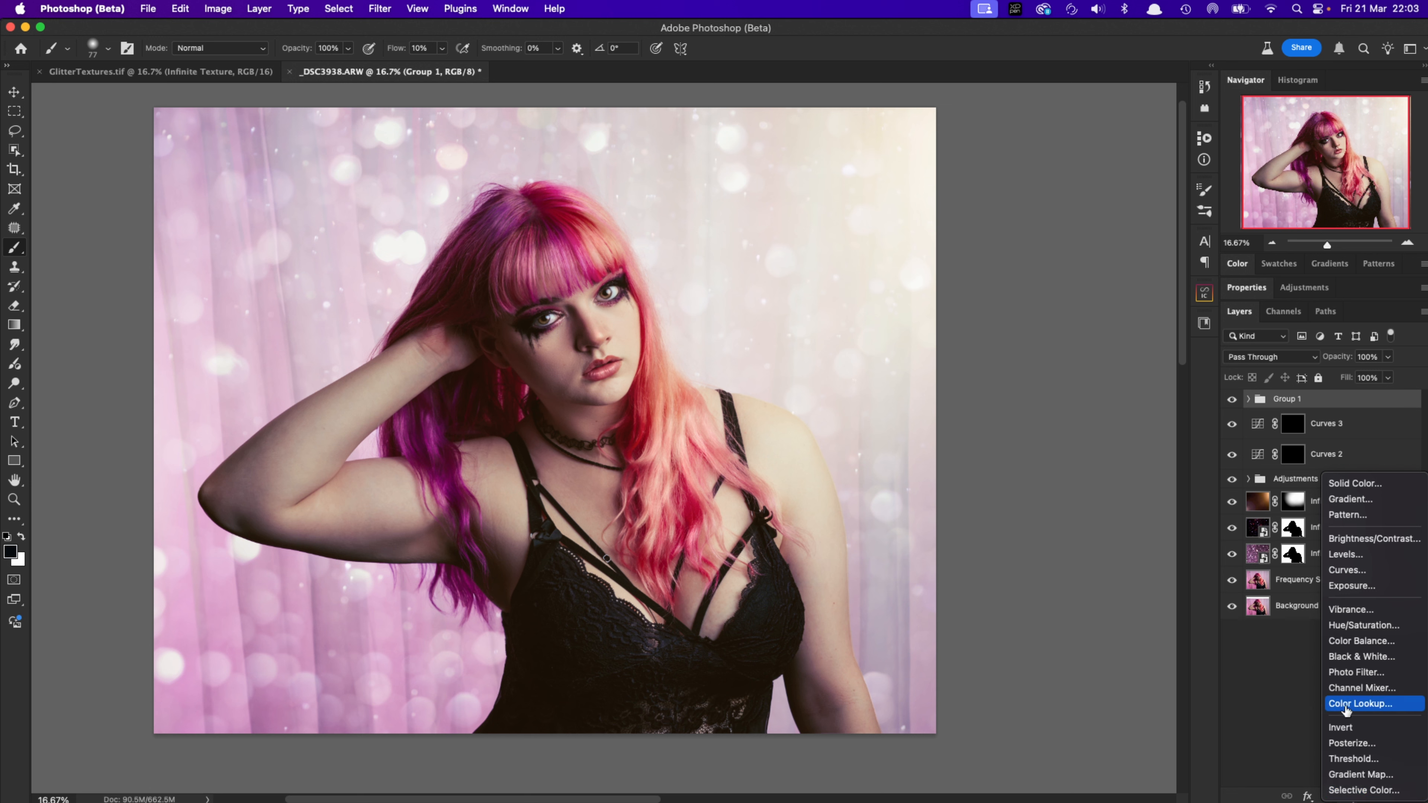
pyautogui.click(1356, 610)
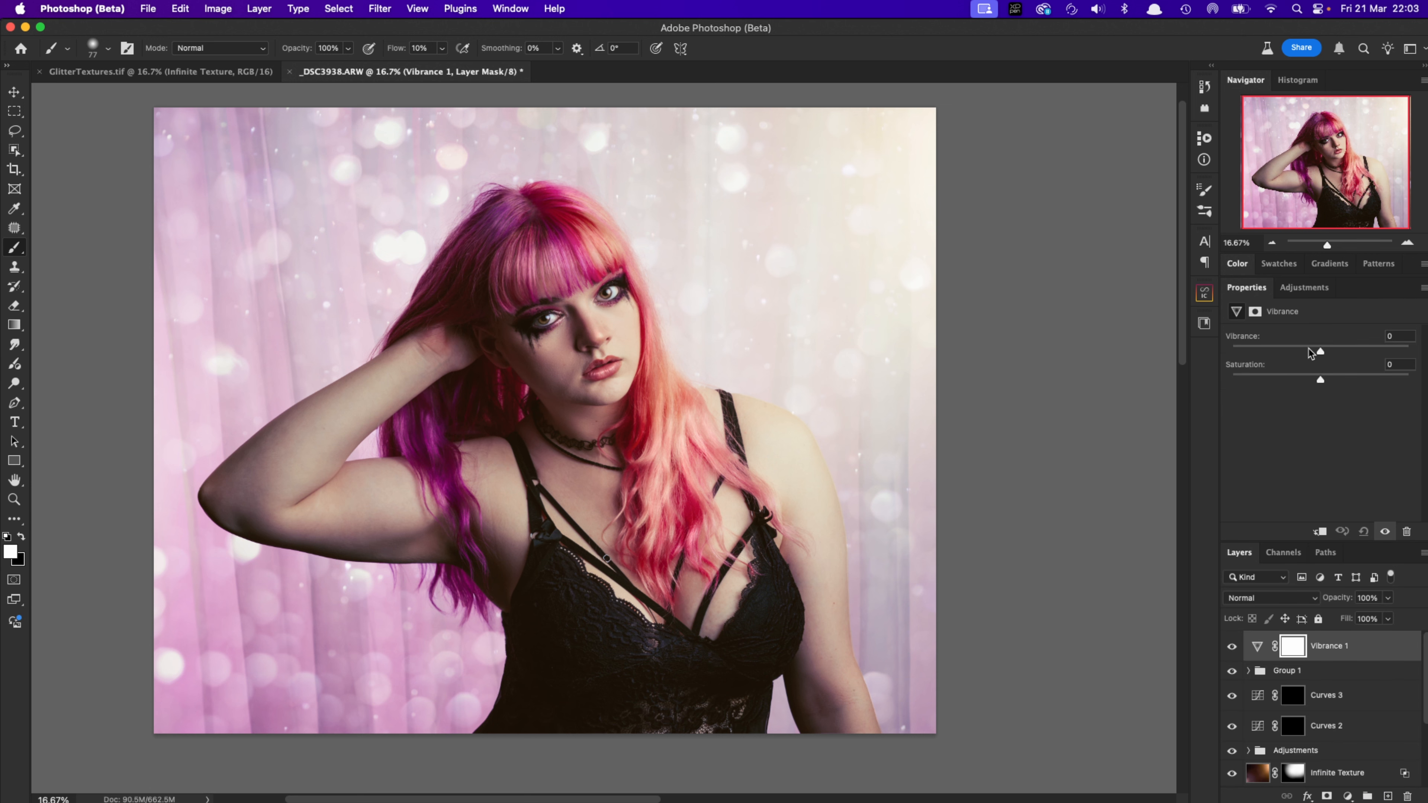
pyautogui.moveTo(1320, 354); pyautogui.dragTo(1343, 380)
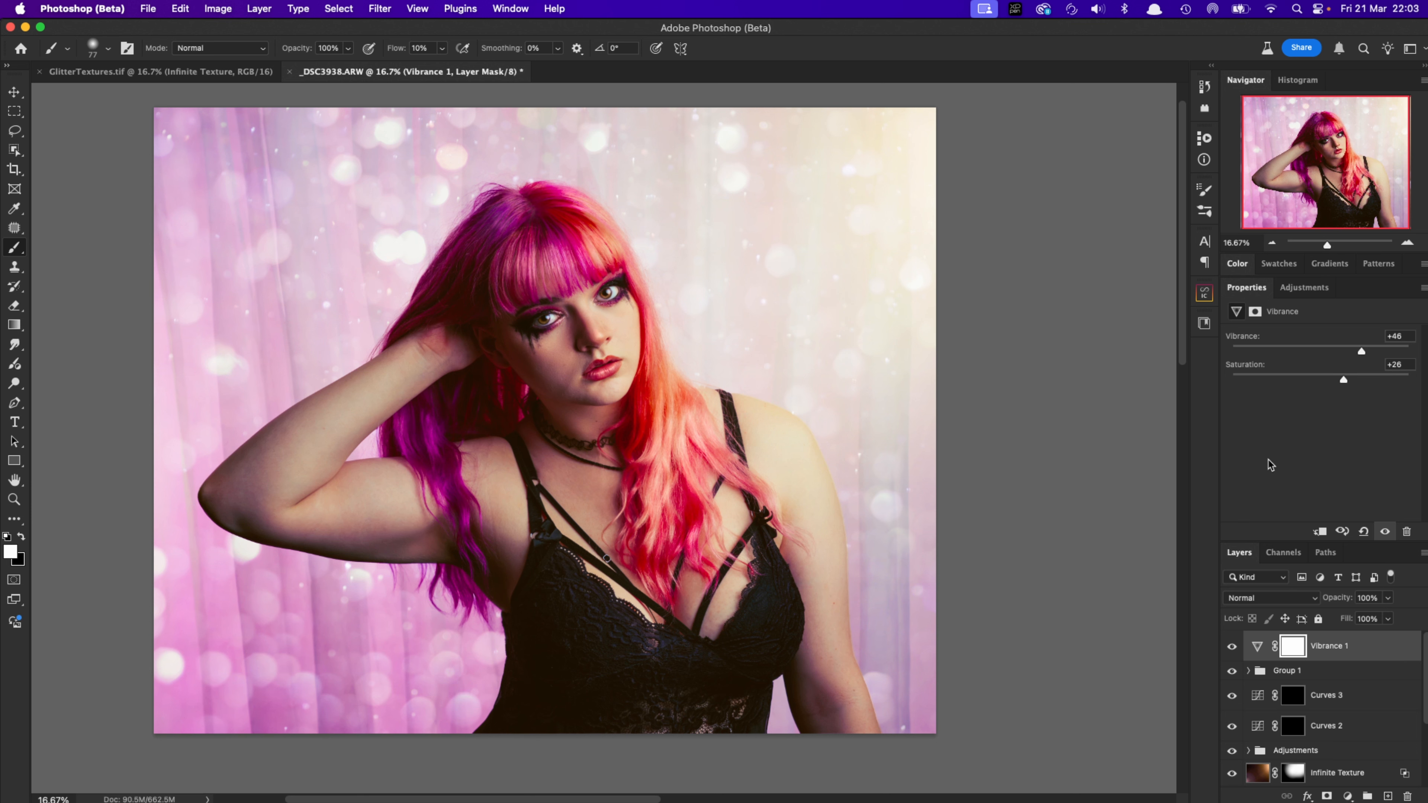
# Replace Vibrance 1's mask with a copy of the middle Infinite Texture layer's silhouette mask and compare the background with and without the adjustment
pyautogui.doubleClick(1246, 289)
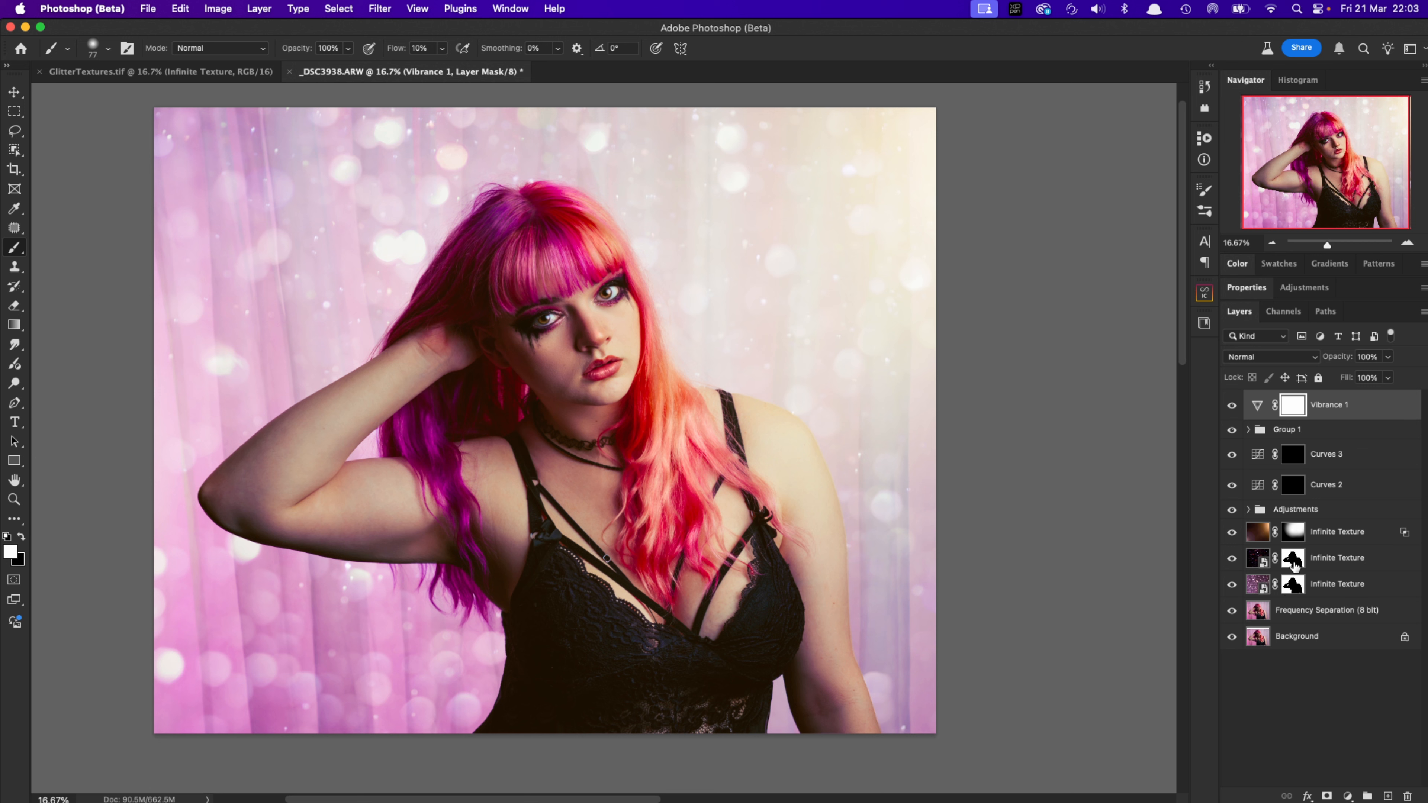
pyautogui.moveTo(1294, 564); pyautogui.dragTo(1291, 408)
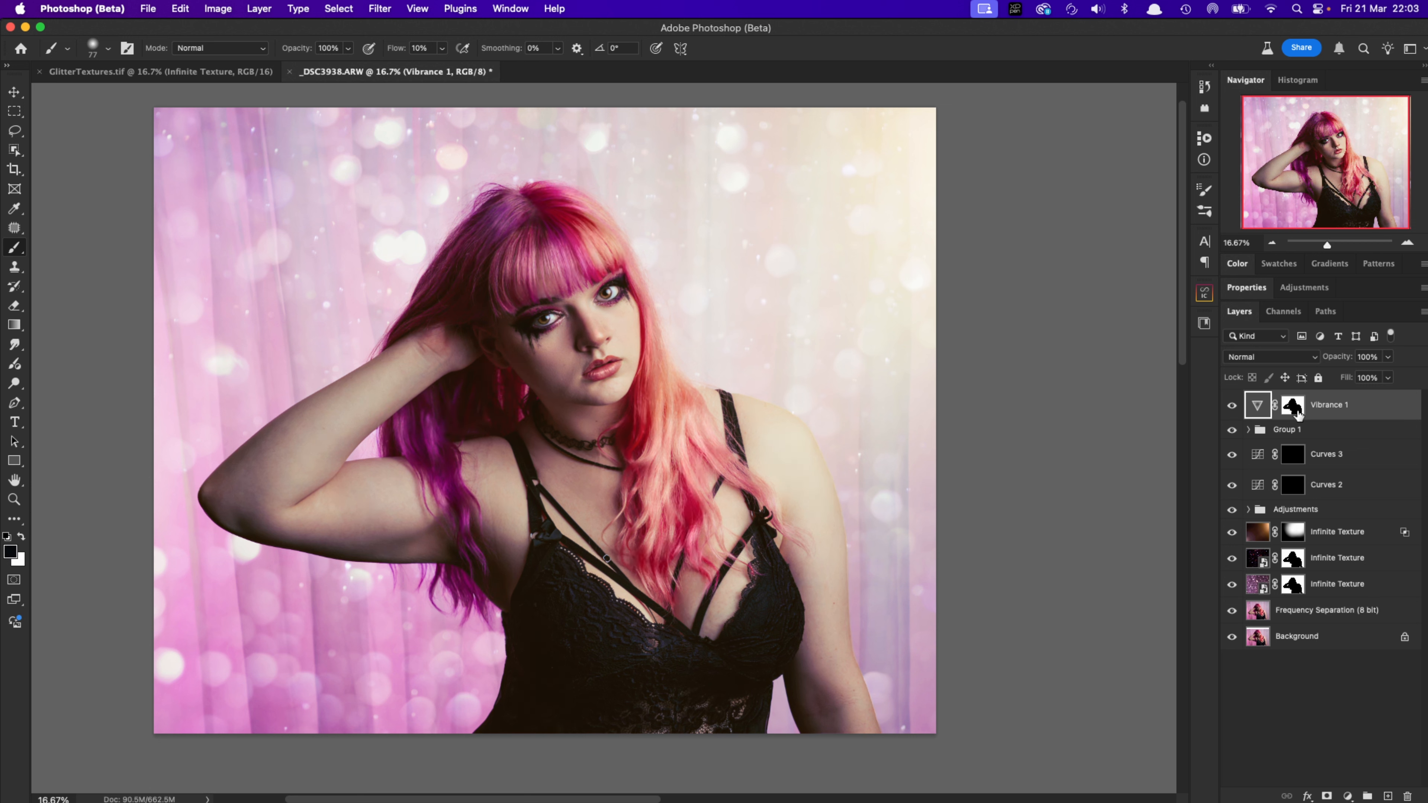
pyautogui.click(1231, 405)
pyautogui.click(1231, 405)
pyautogui.click(1231, 405)
pyautogui.click(1231, 405)
pyautogui.moveTo(1336, 361); pyautogui.dragTo(1331, 360)
# Stamp all visible layers into a new merged layer above Vibrance 1
pyautogui.hotkey('alt', 'shift', 'e')
pyautogui.press('super+alt+shift+e')
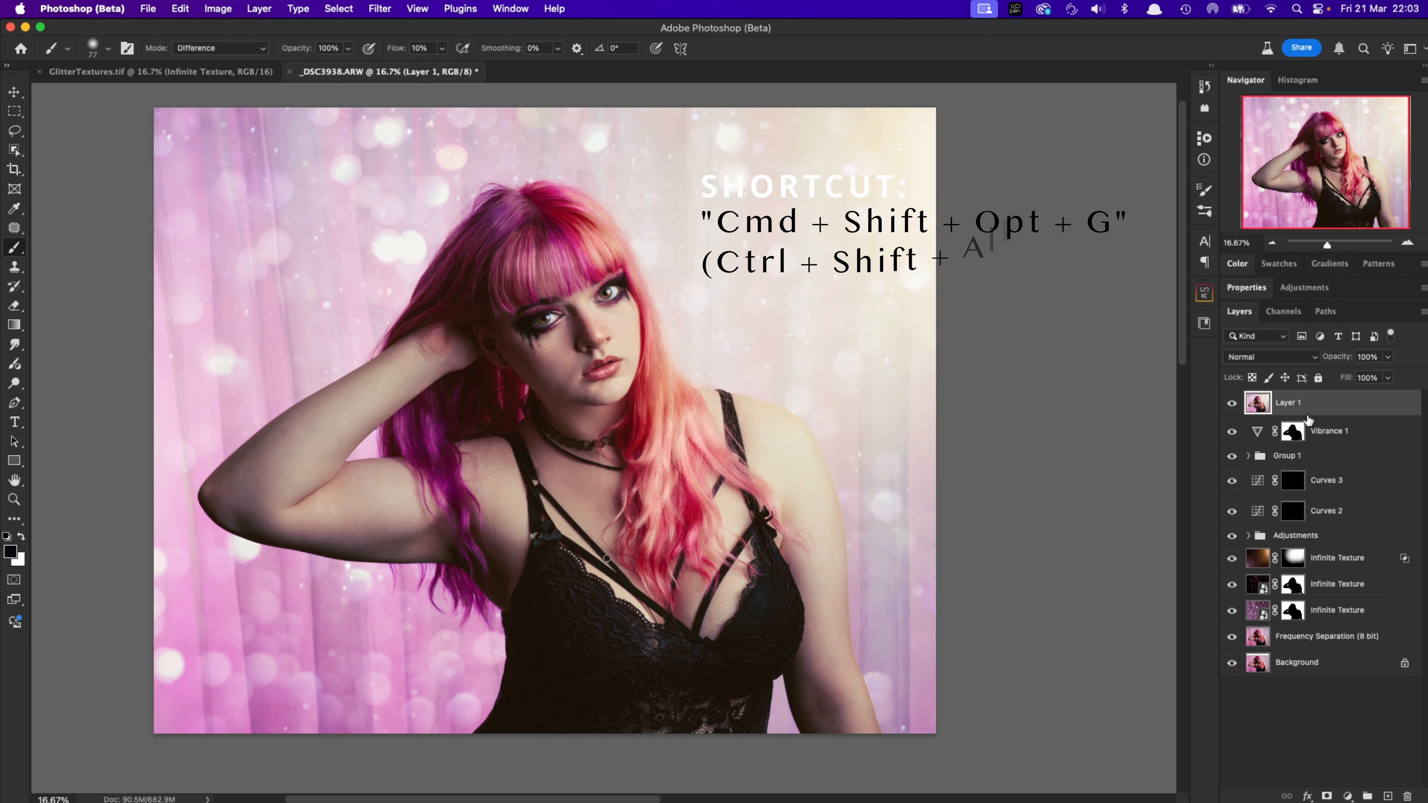
pyautogui.click(380, 8)
pyautogui.moveTo(495, 352)
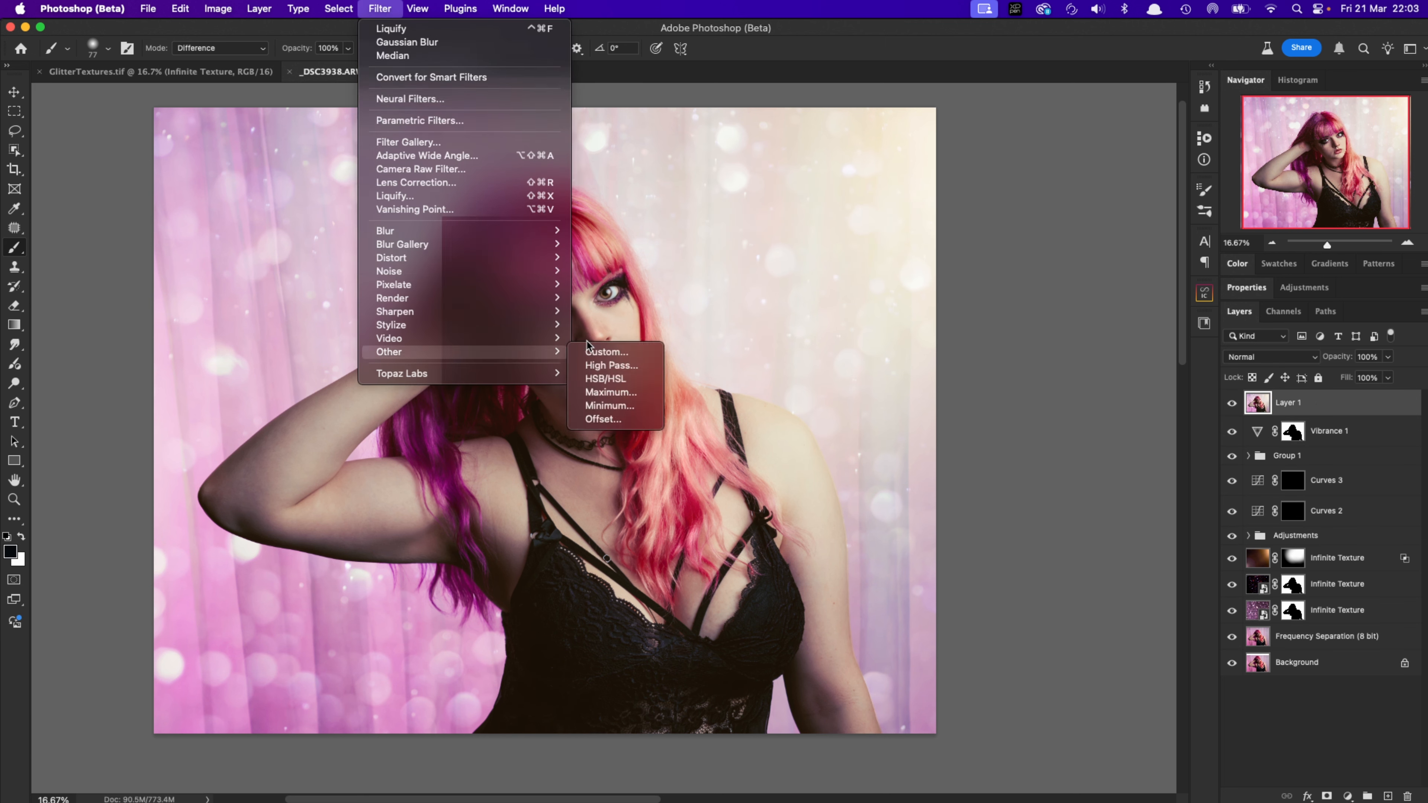
pyautogui.click(1016, 354)
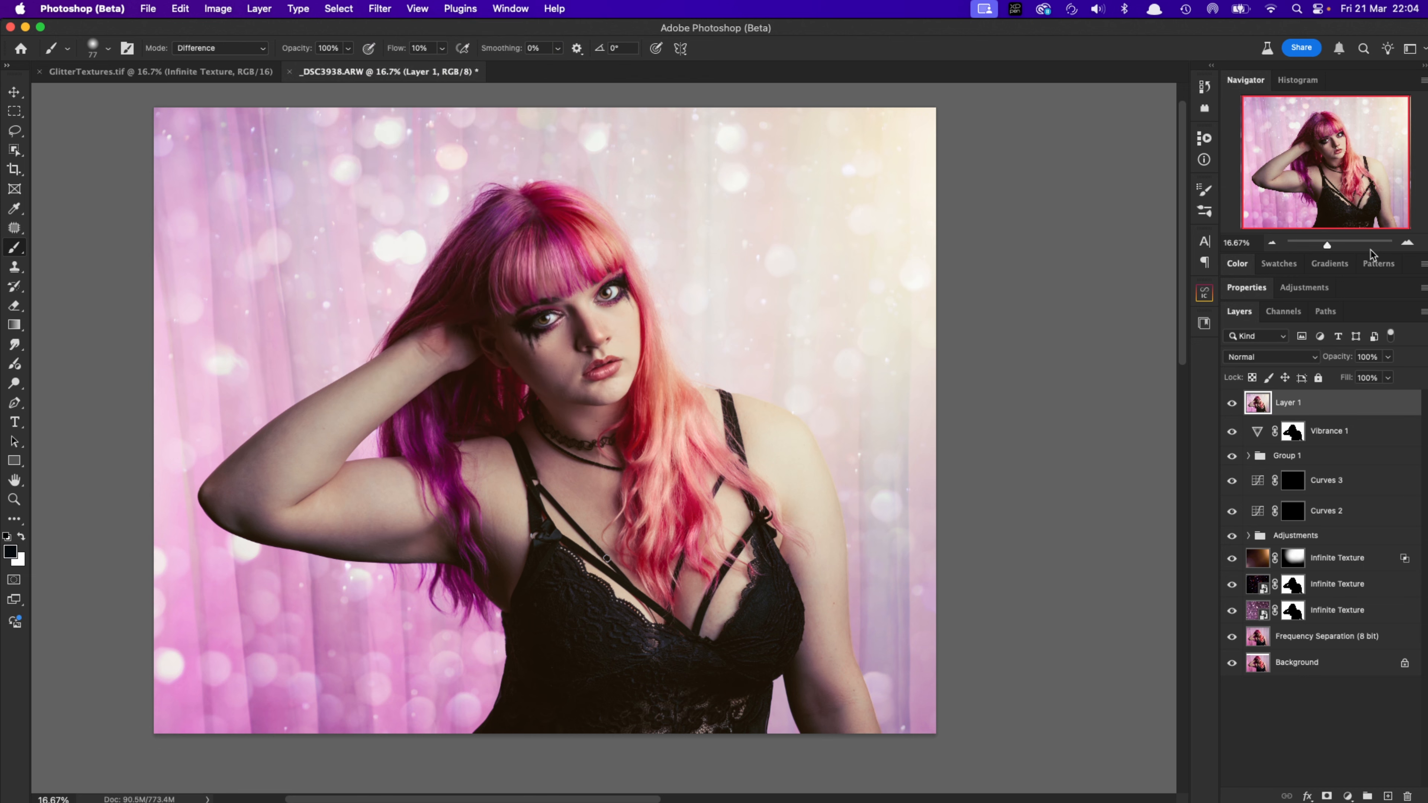
# Apply a High Pass filter with a 2.0-pixel radius to the merged Layer 1, judging the detail on the face
pyautogui.click(1407, 244)
pyautogui.click(1407, 244)
pyautogui.click(1407, 244)
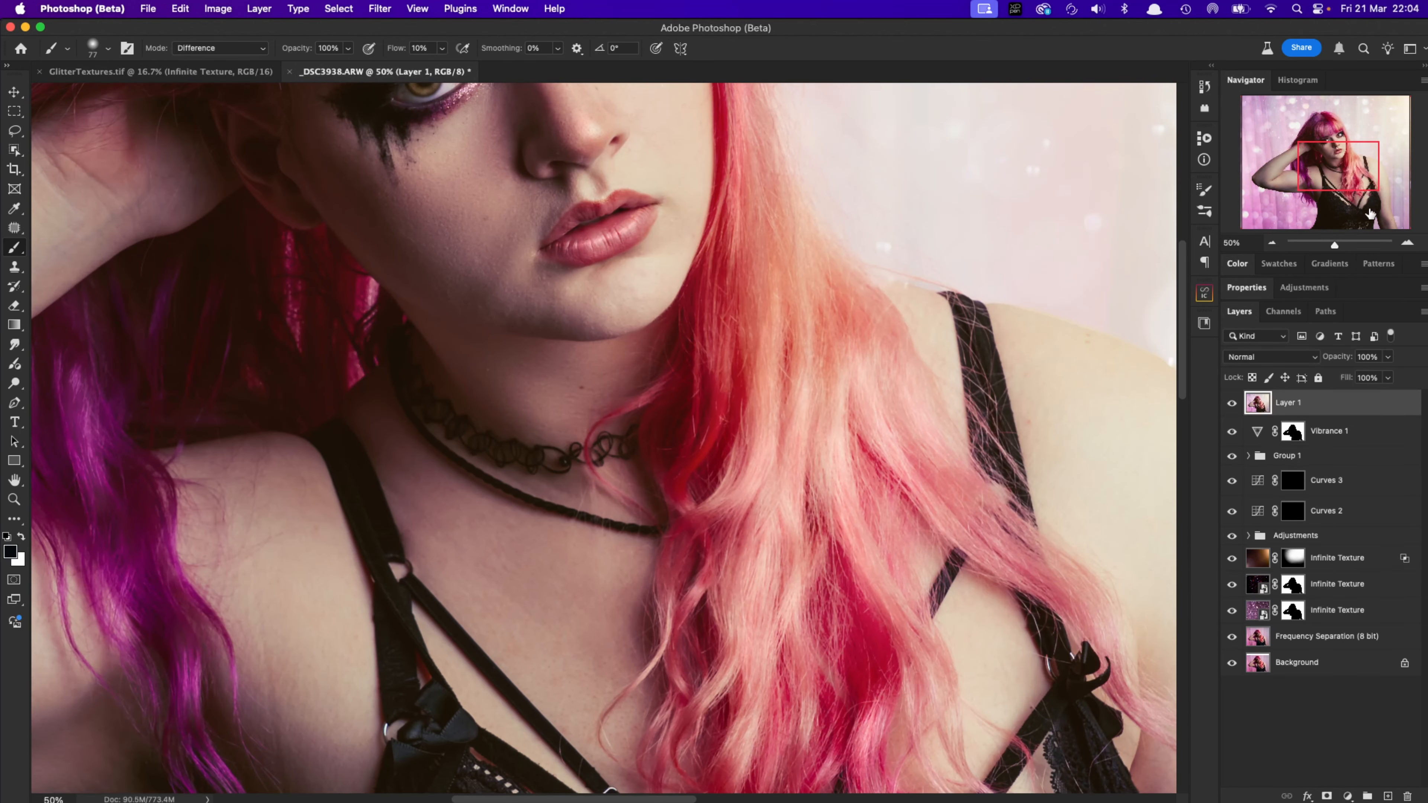
pyautogui.moveTo(1323, 167); pyautogui.dragTo(1316, 143)
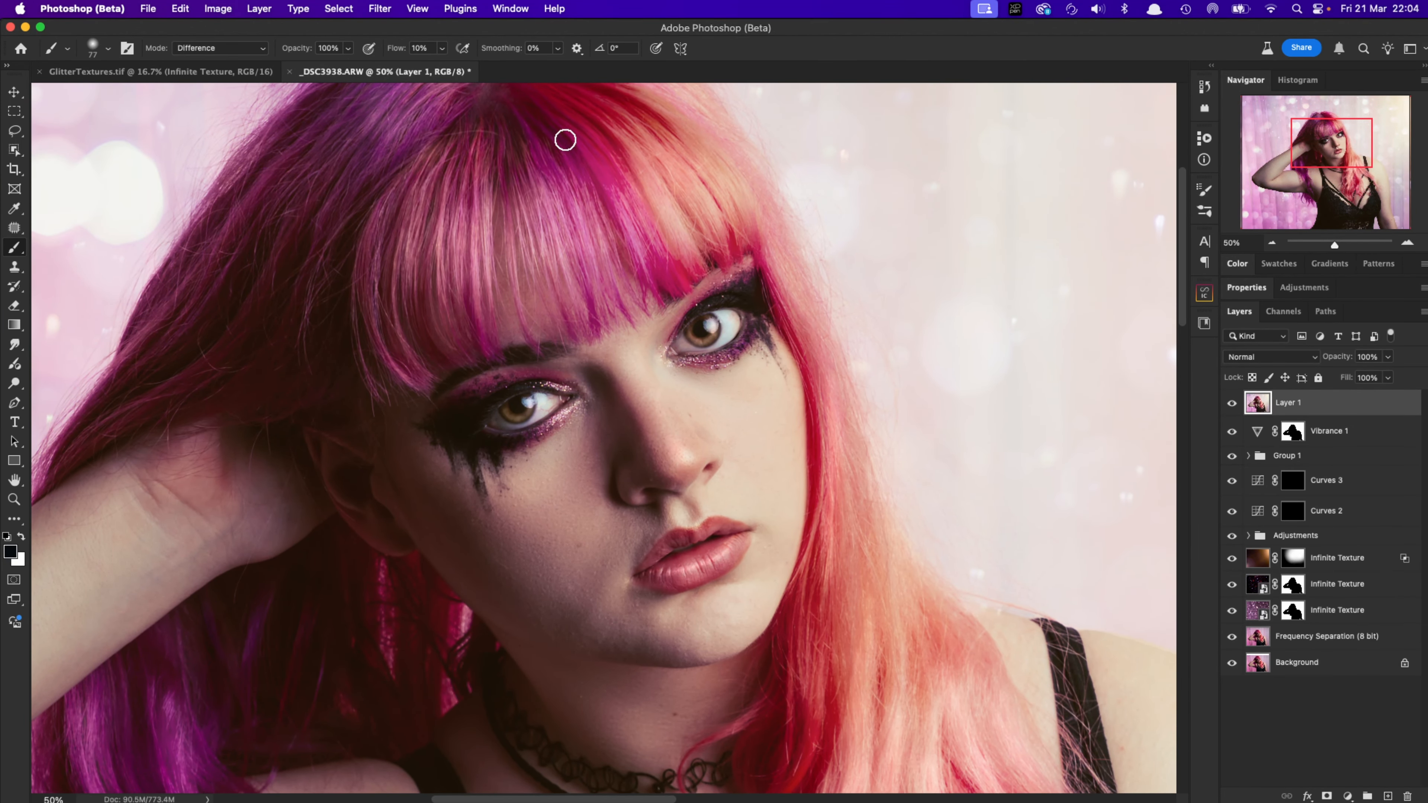
pyautogui.click(386, 7)
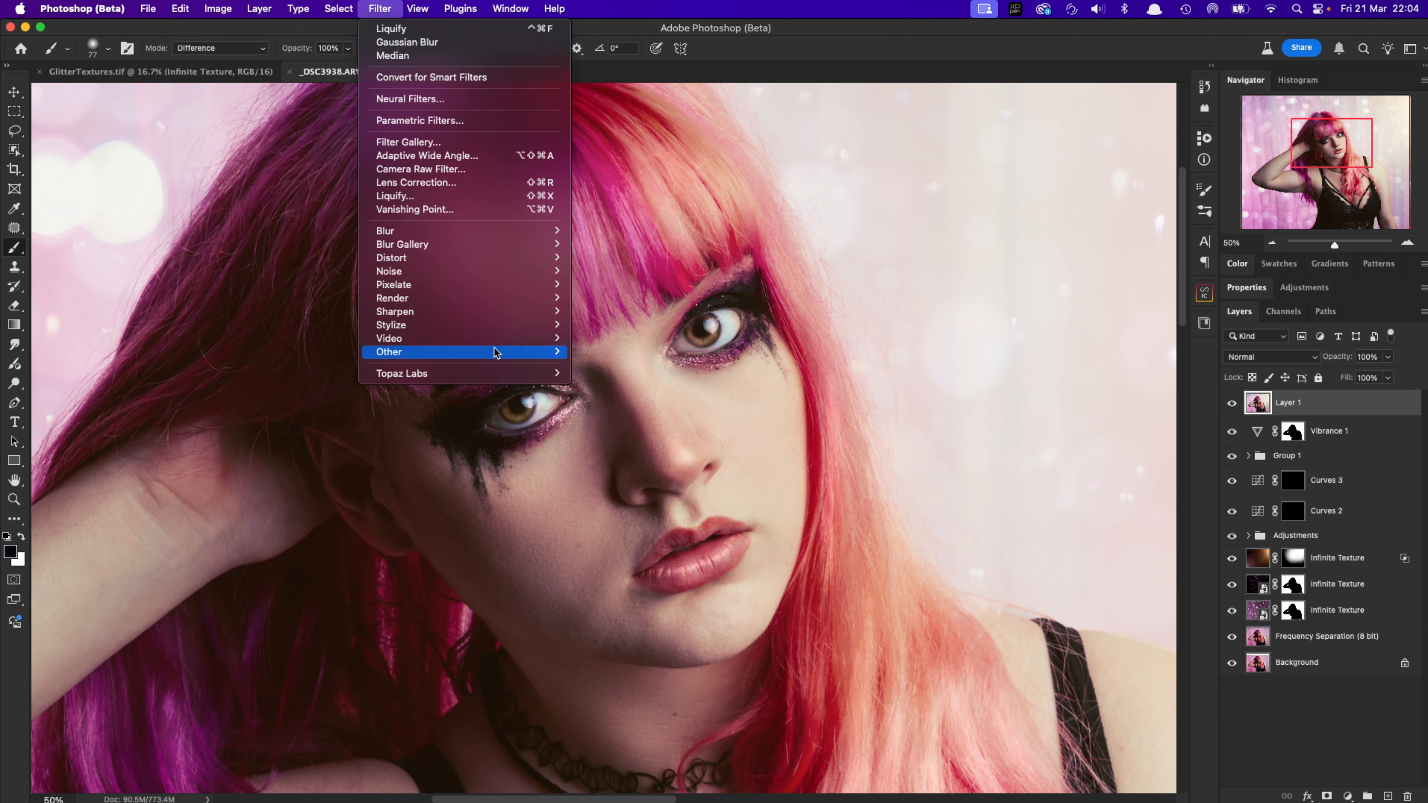
pyautogui.moveTo(512, 352)
pyautogui.click(634, 369)
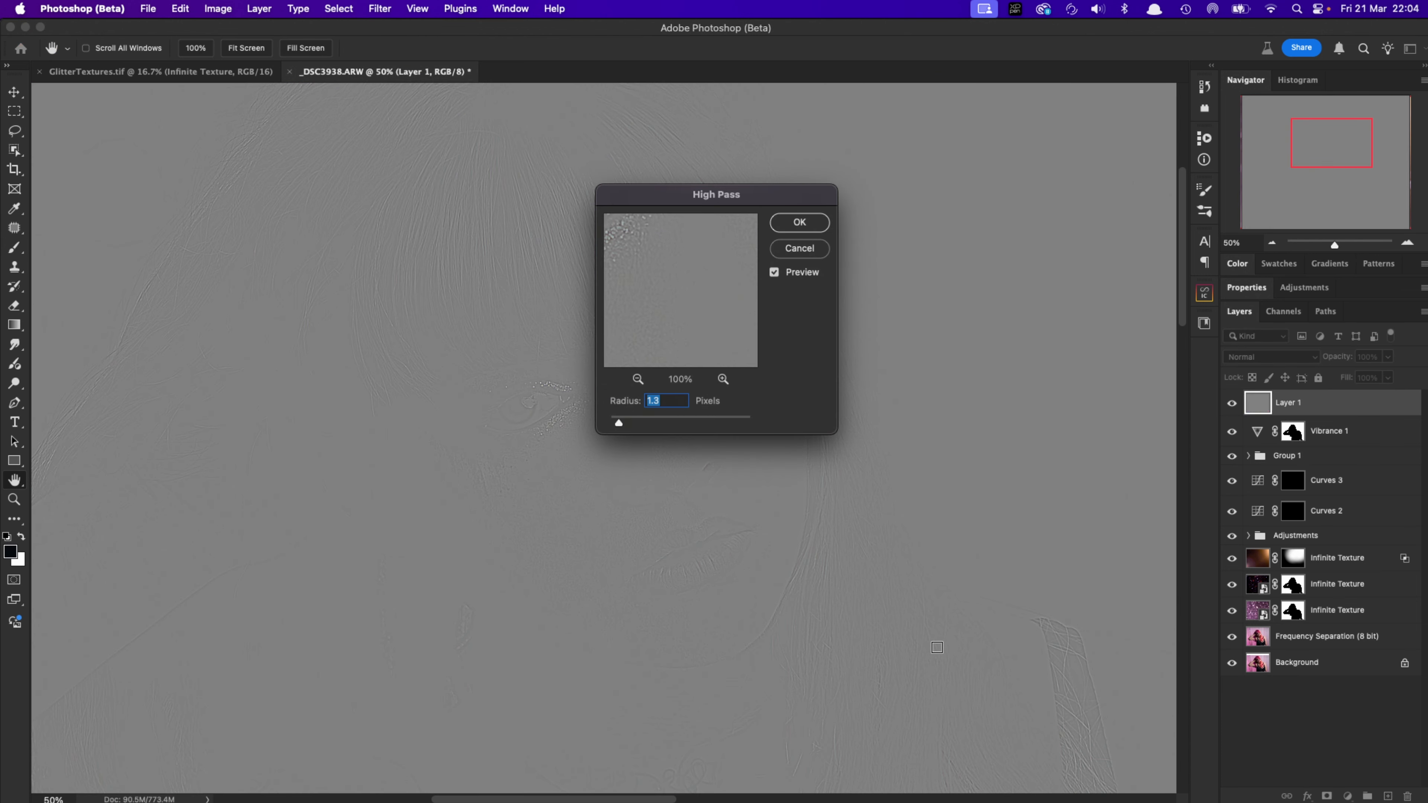
pyautogui.moveTo(764, 195); pyautogui.dragTo(1060, 257)
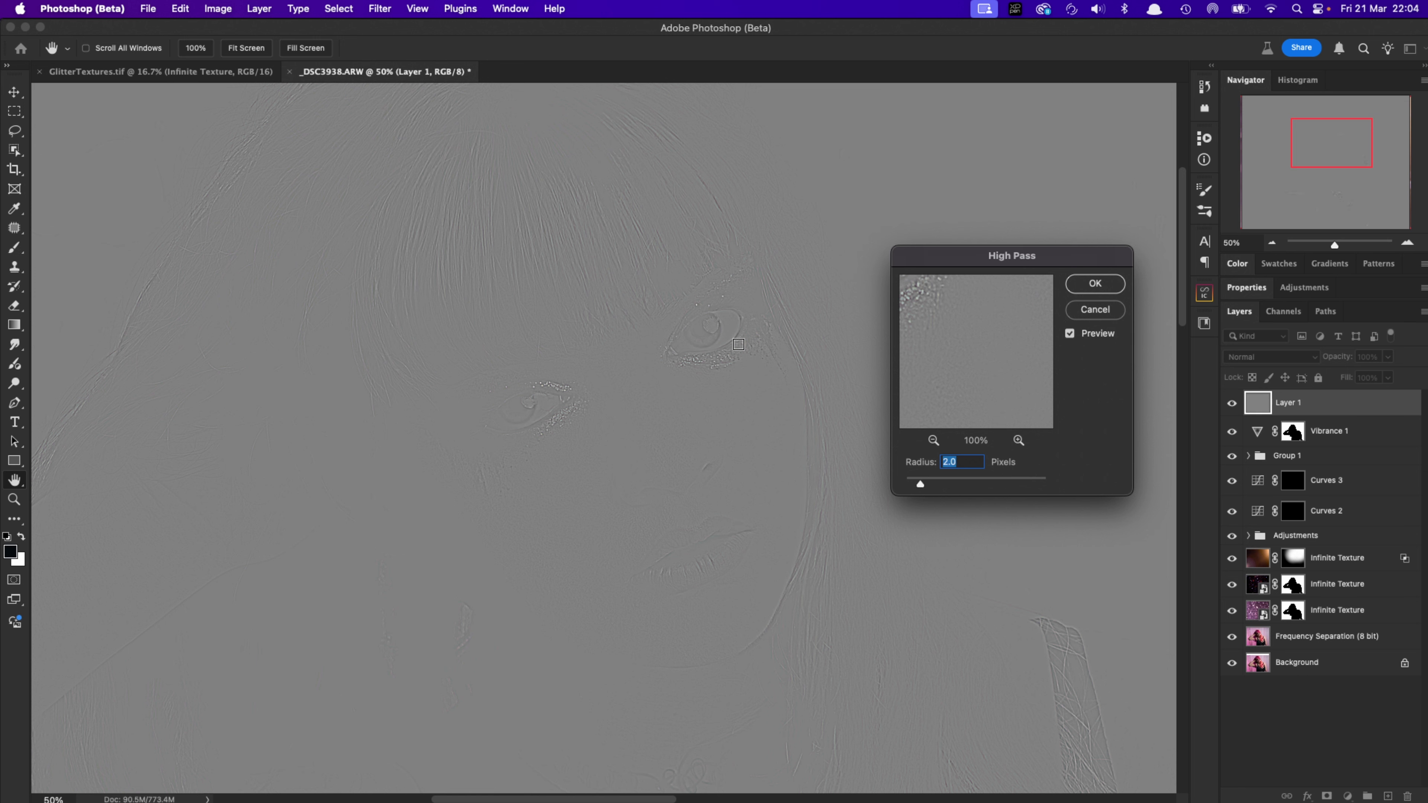
pyautogui.click(1094, 284)
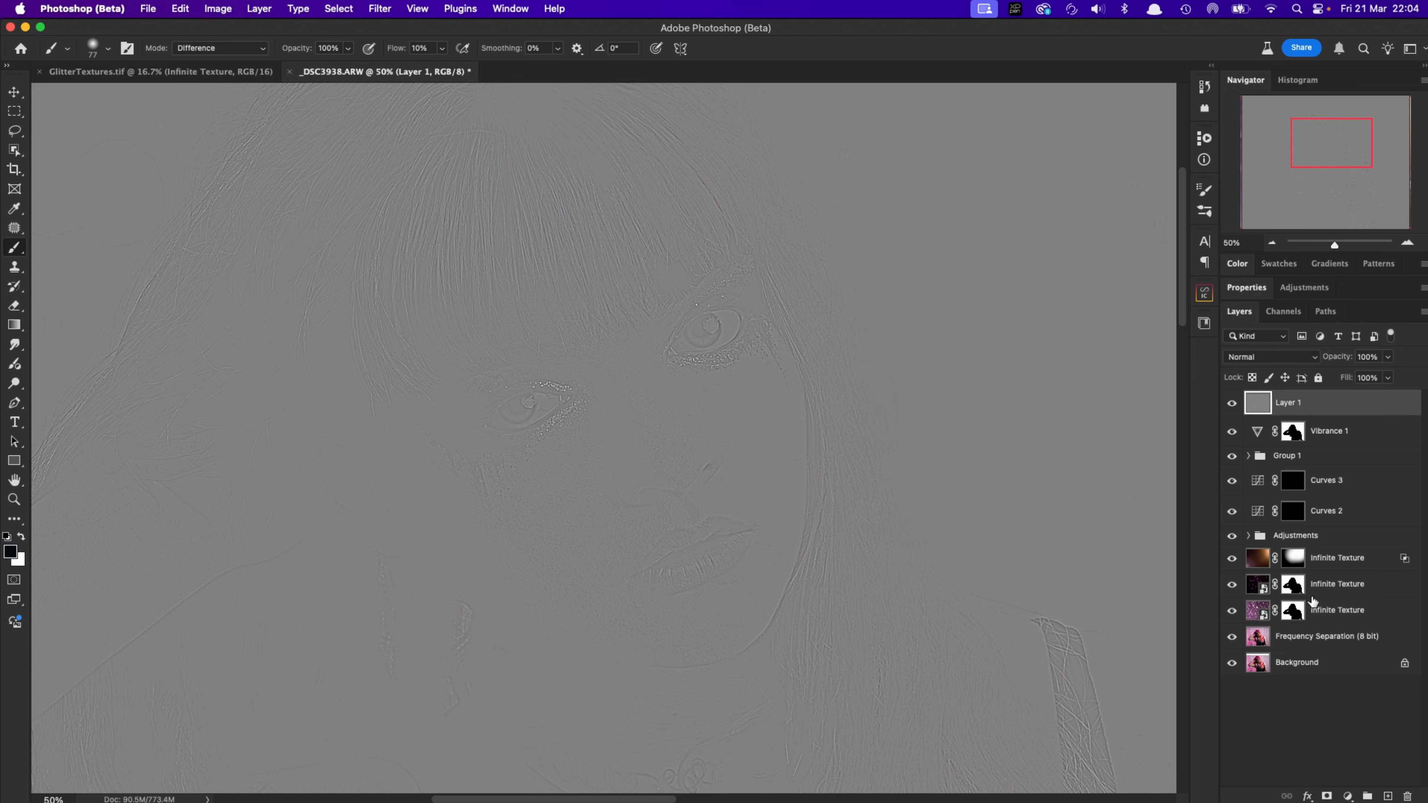
# Set the blend mode of the high-pass Layer 1 to Vivid Light and view the sharpening on the wider portrait
pyautogui.click(1314, 359)
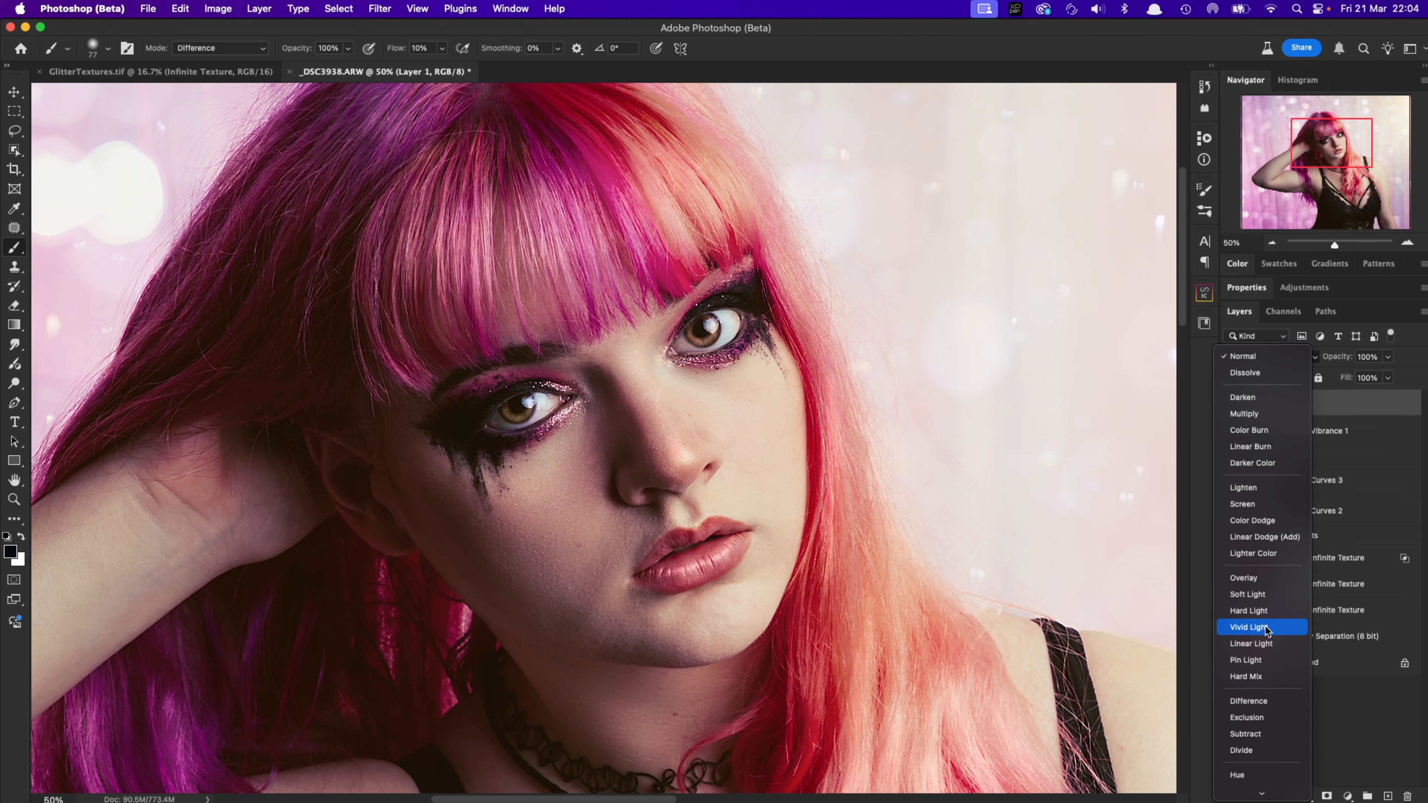
pyautogui.click(1267, 628)
pyautogui.click(1271, 243)
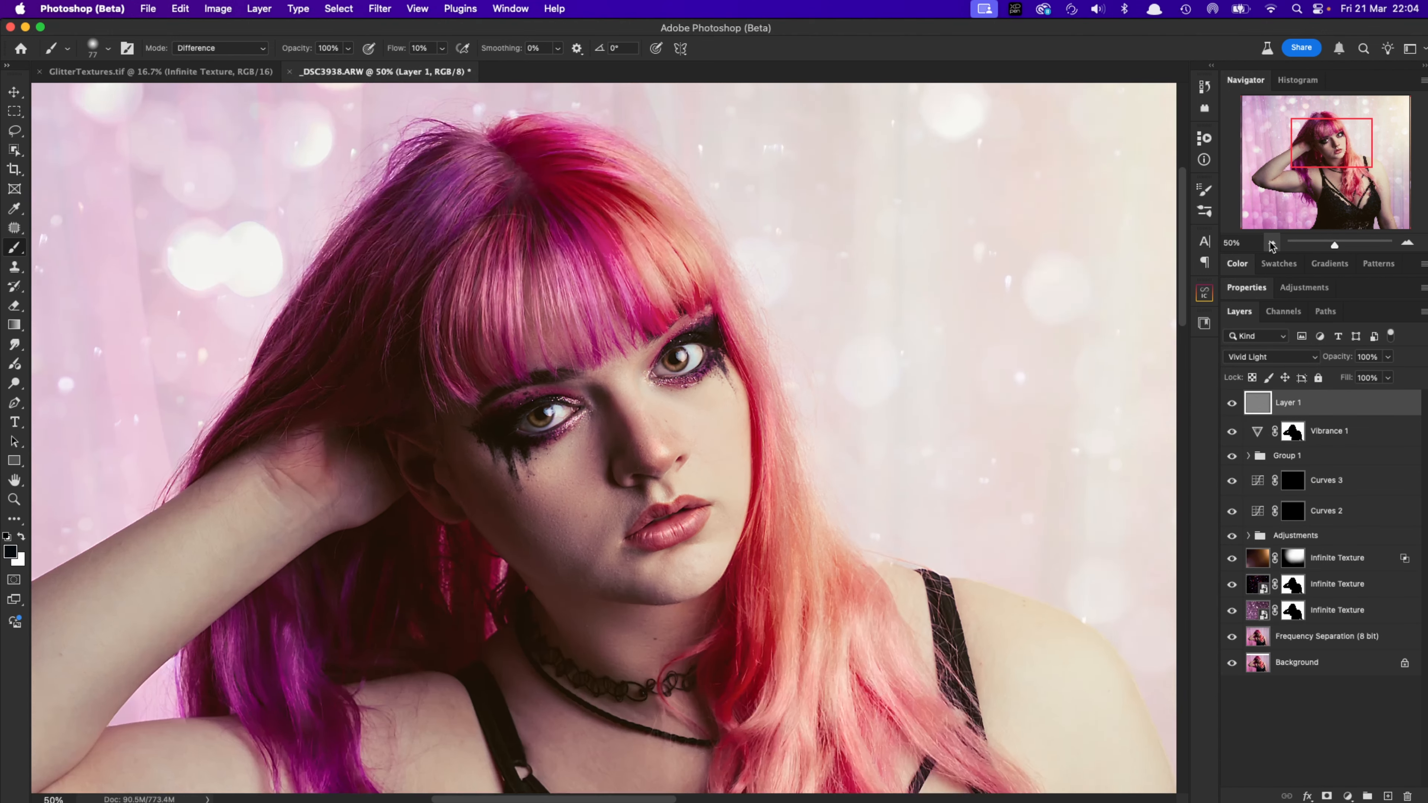
pyautogui.click(1270, 243)
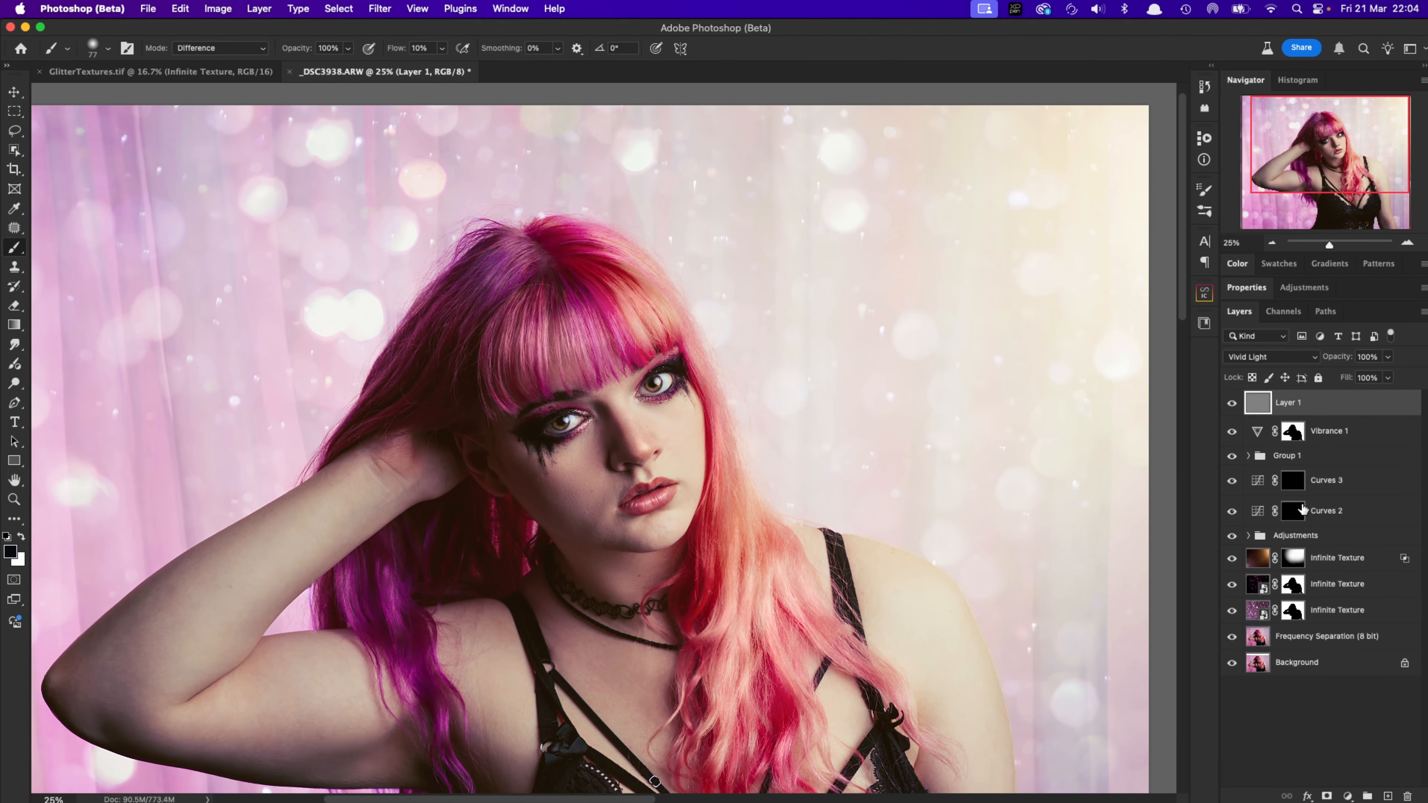
# Add a black mask to Layer 1 and set the white brush to 50% flow and a size of 192
pyautogui.keyDown('alt'); pyautogui.click(1327, 796); pyautogui.keyUp('alt')
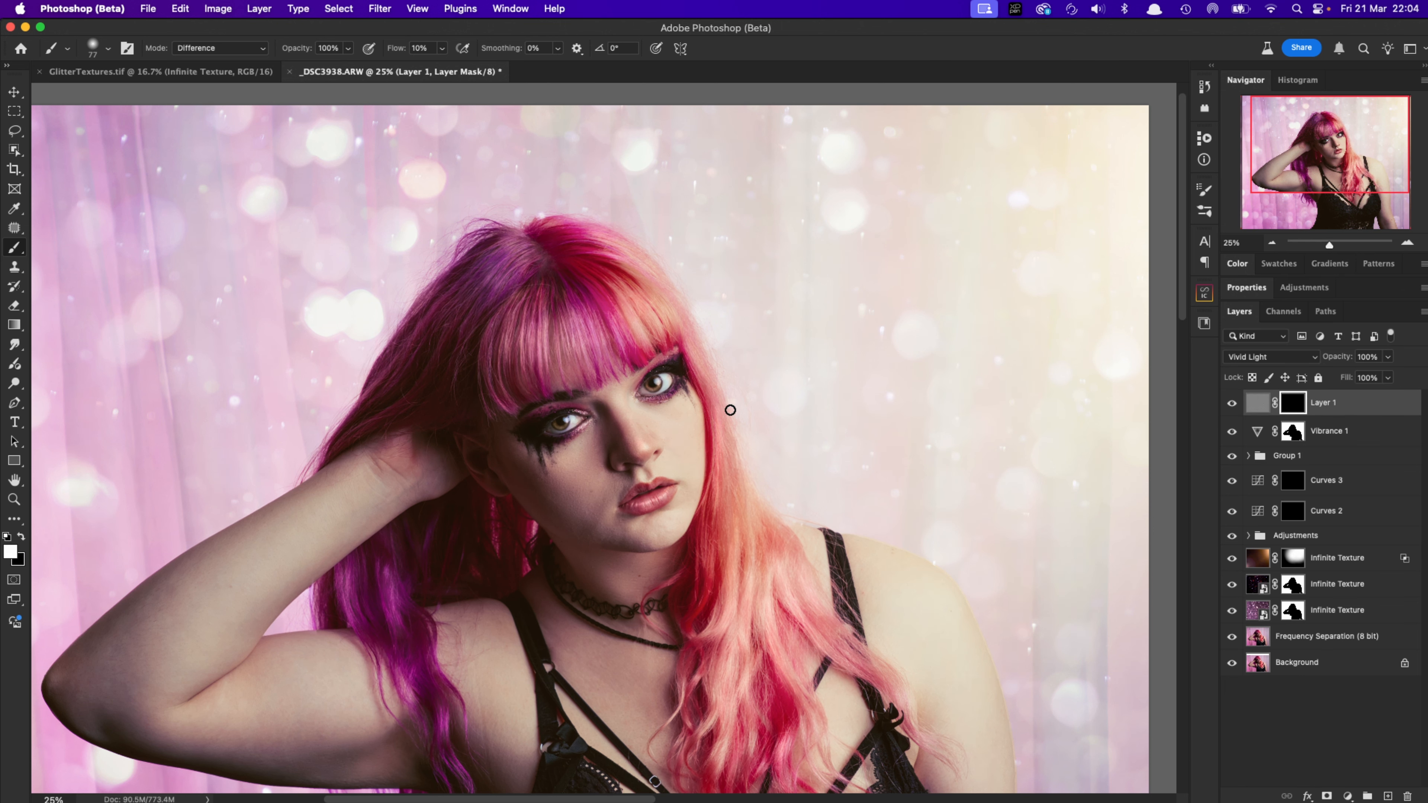
pyautogui.hotkey('shift', '5')
pyautogui.moveTo(815, 384); pyautogui.dragTo(825, 383)
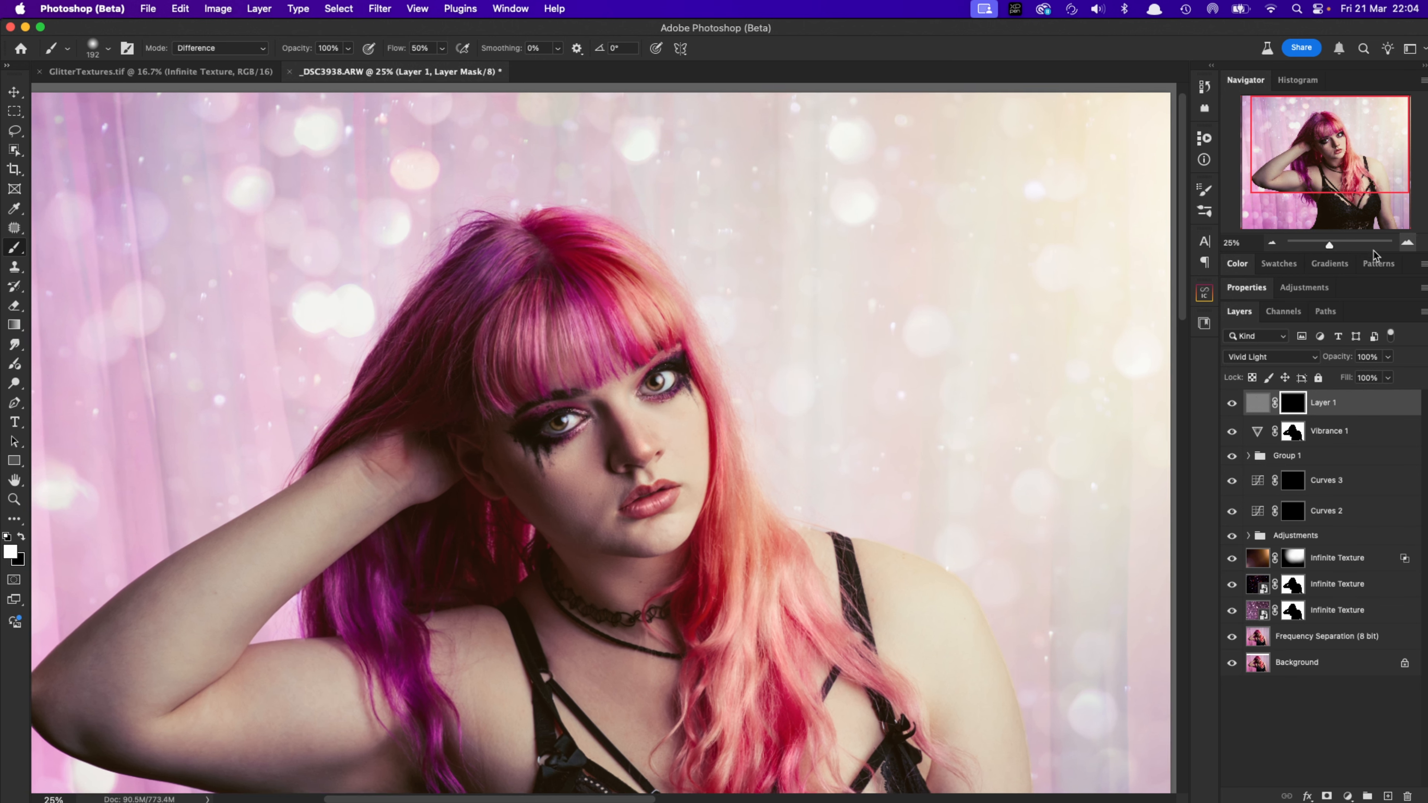
# Paint white on Layer 1's mask over the eyes, facial features and hair to reveal the sharpening there
pyautogui.click(1407, 243)
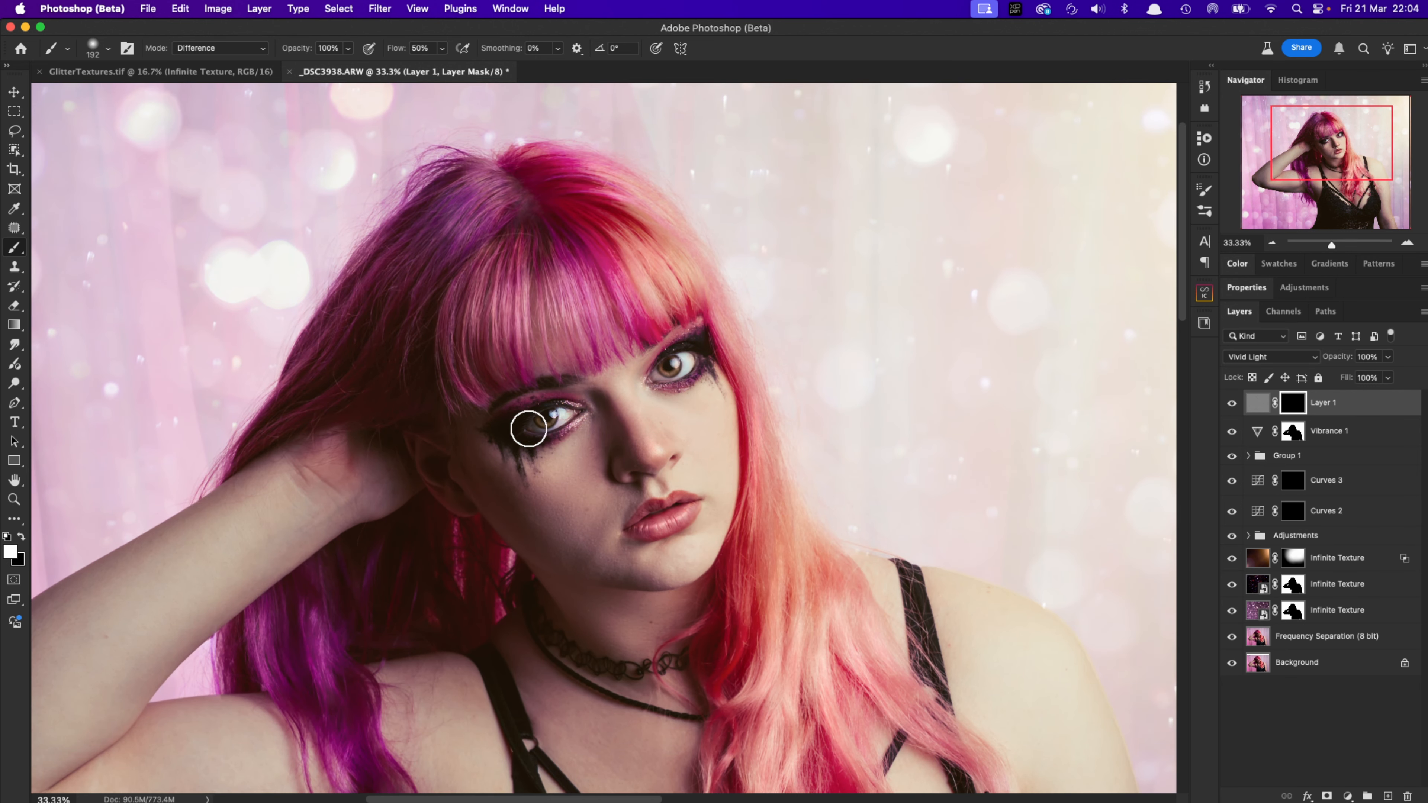
pyautogui.moveTo(529, 430); pyautogui.dragTo(561, 410)
pyautogui.moveTo(668, 380)
pyautogui.mouseDown()
pyautogui.moveTo(687, 358)
pyautogui.moveTo(660, 377)
pyautogui.mouseUp()
pyautogui.scroll(-6, 897, 653)
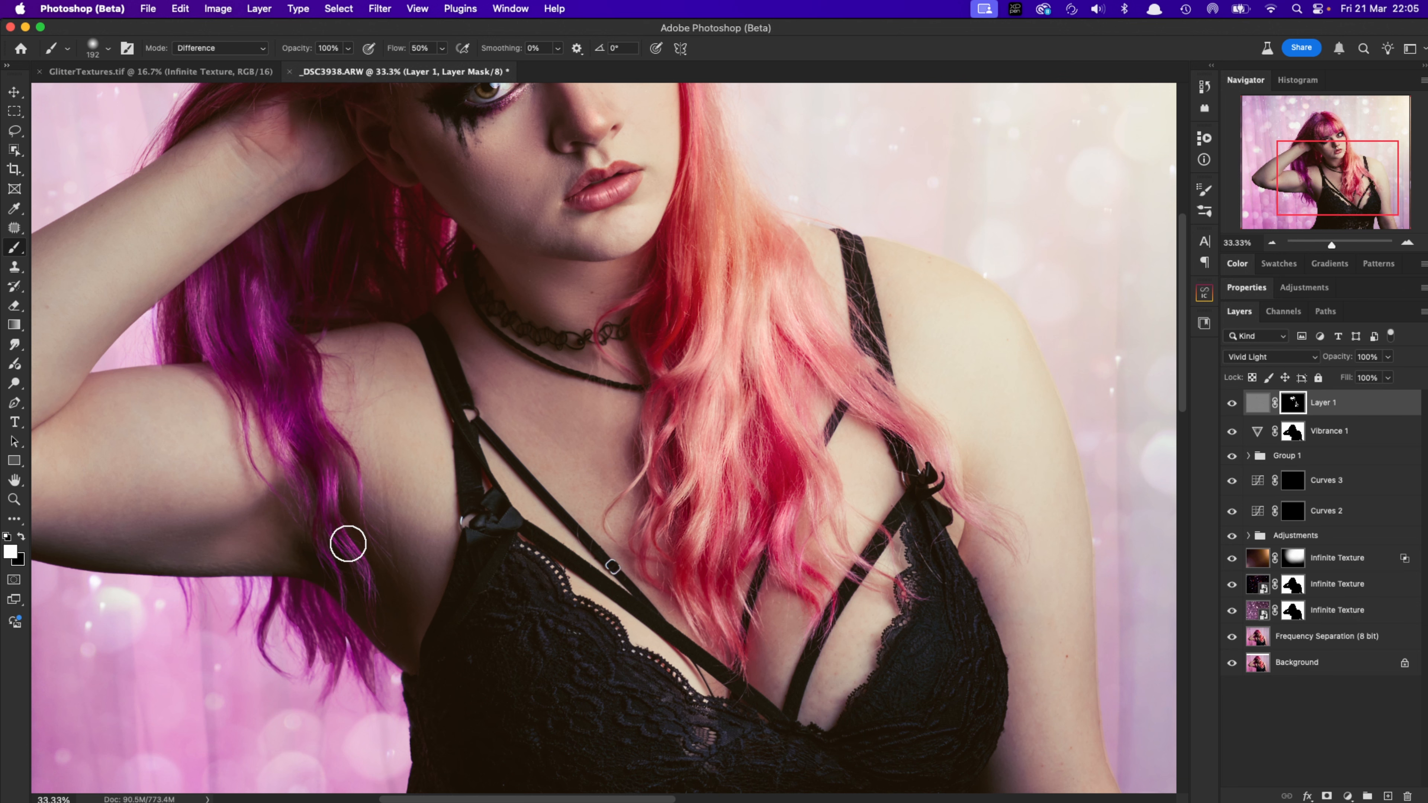
pyautogui.scroll(6, 348, 544)
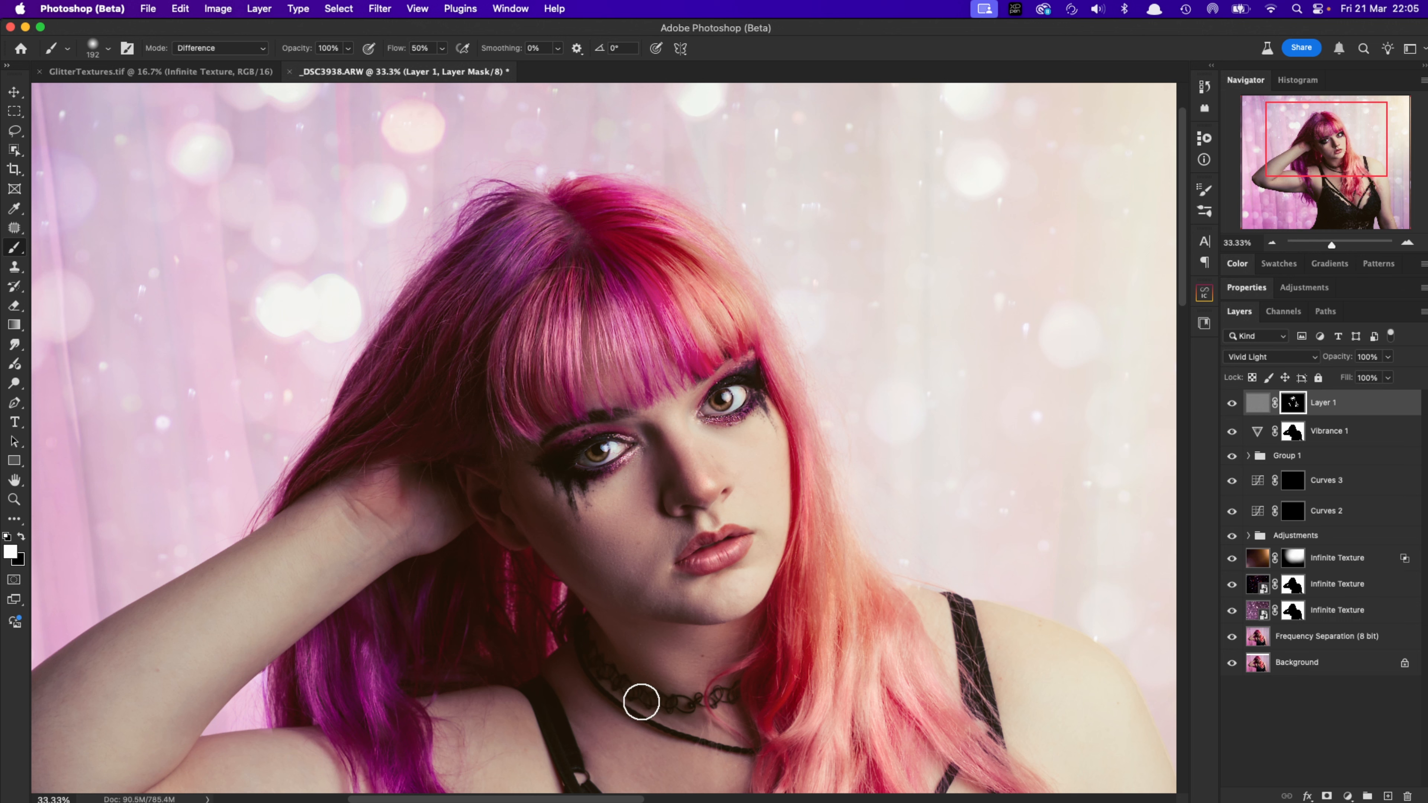
pyautogui.moveTo(871, 626)
pyautogui.mouseDown()
pyautogui.moveTo(790, 429)
pyautogui.moveTo(778, 249)
pyautogui.mouseUp()
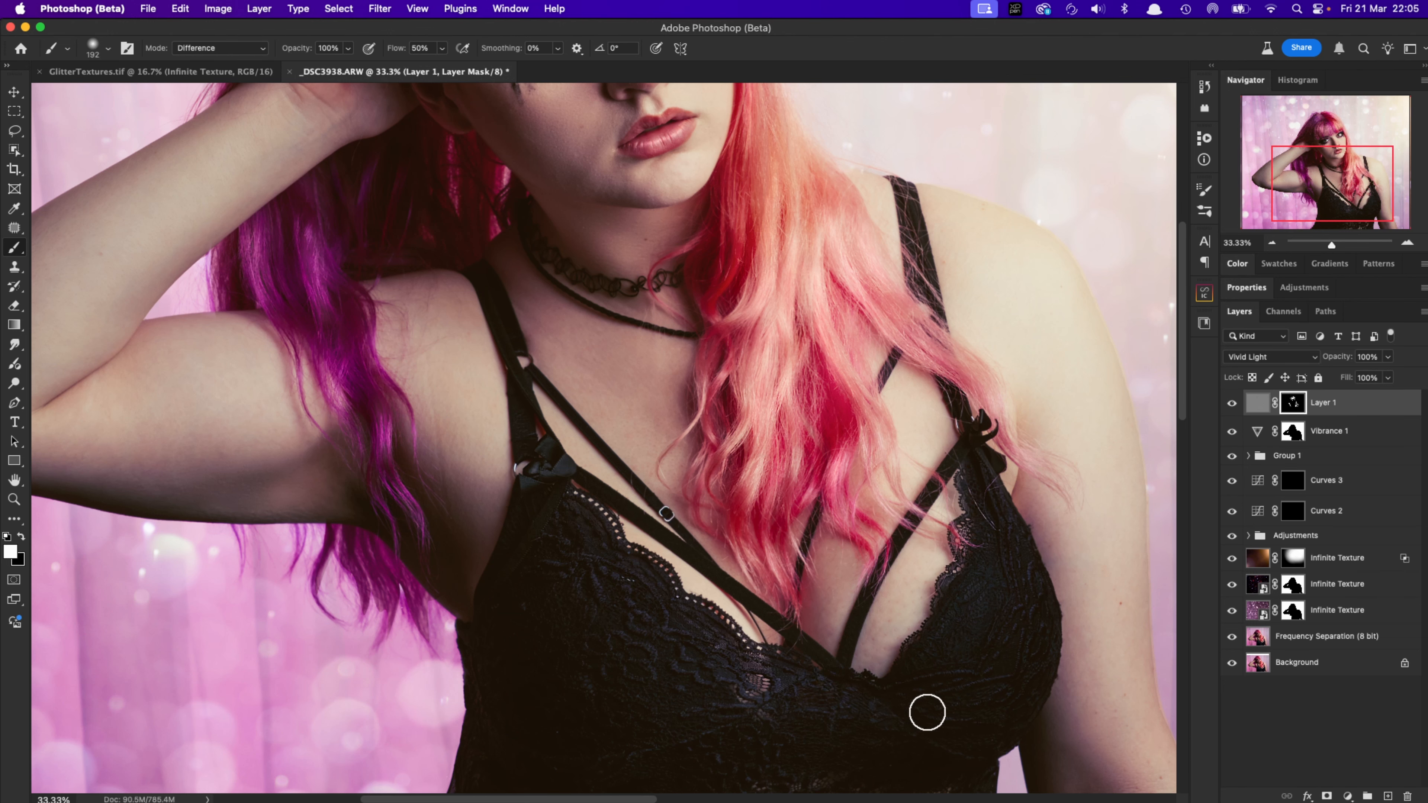
# Enlarge the brush to 439 and paint white on Layer 1's mask over the black lace top
pyautogui.moveTo(1023, 641); pyautogui.dragTo(1042, 398)
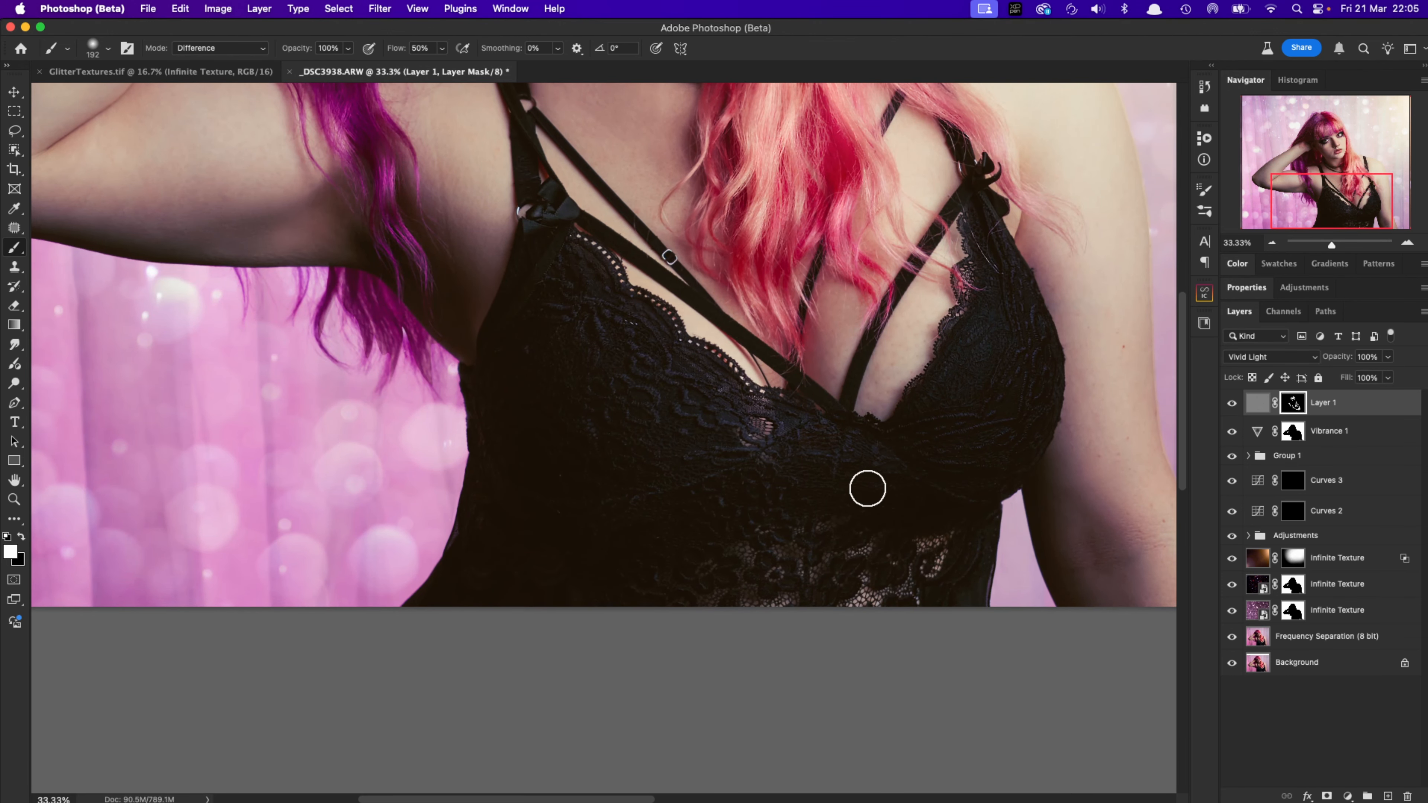
pyautogui.moveTo(881, 493); pyautogui.dragTo(908, 496)
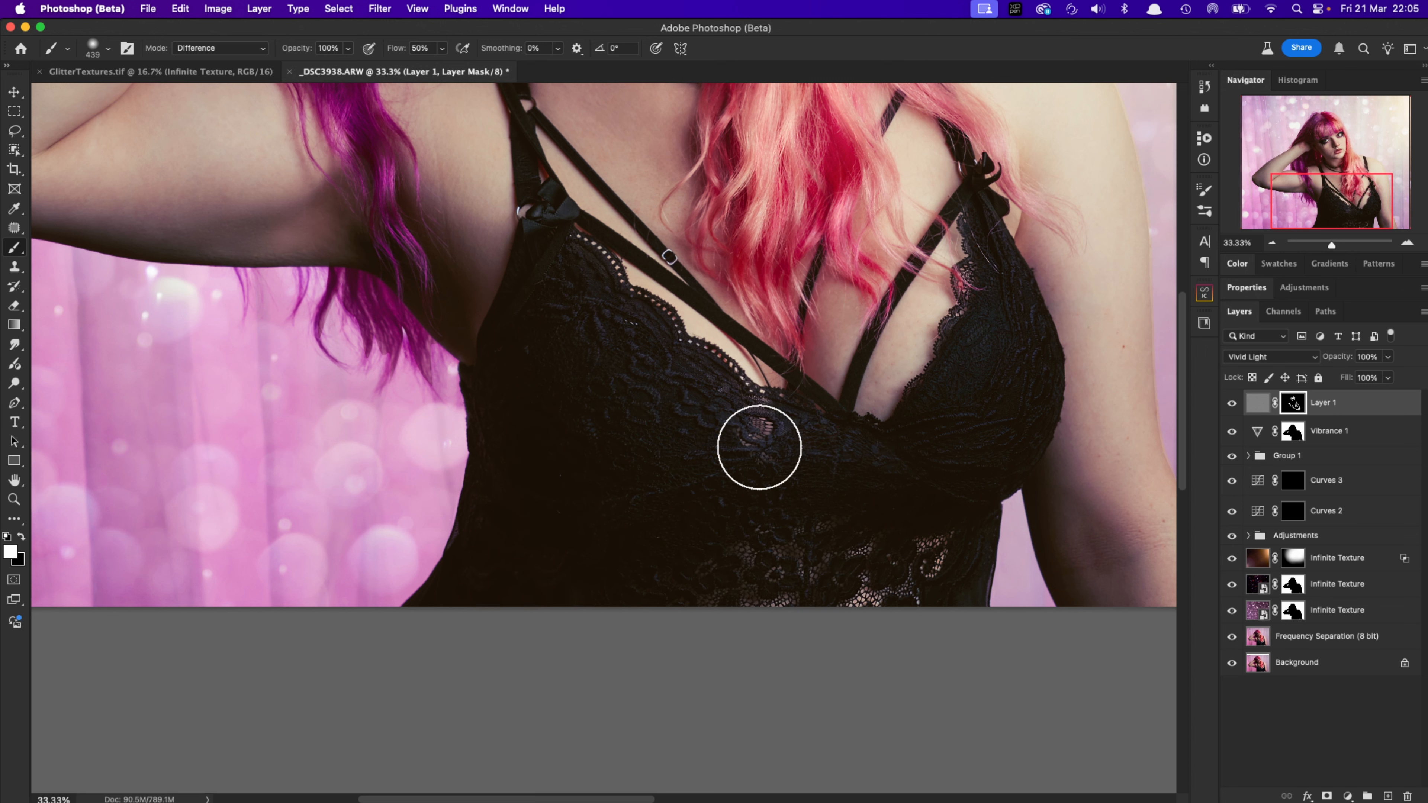
pyautogui.moveTo(1022, 263); pyautogui.dragTo(1026, 555)
pyautogui.click(1272, 243)
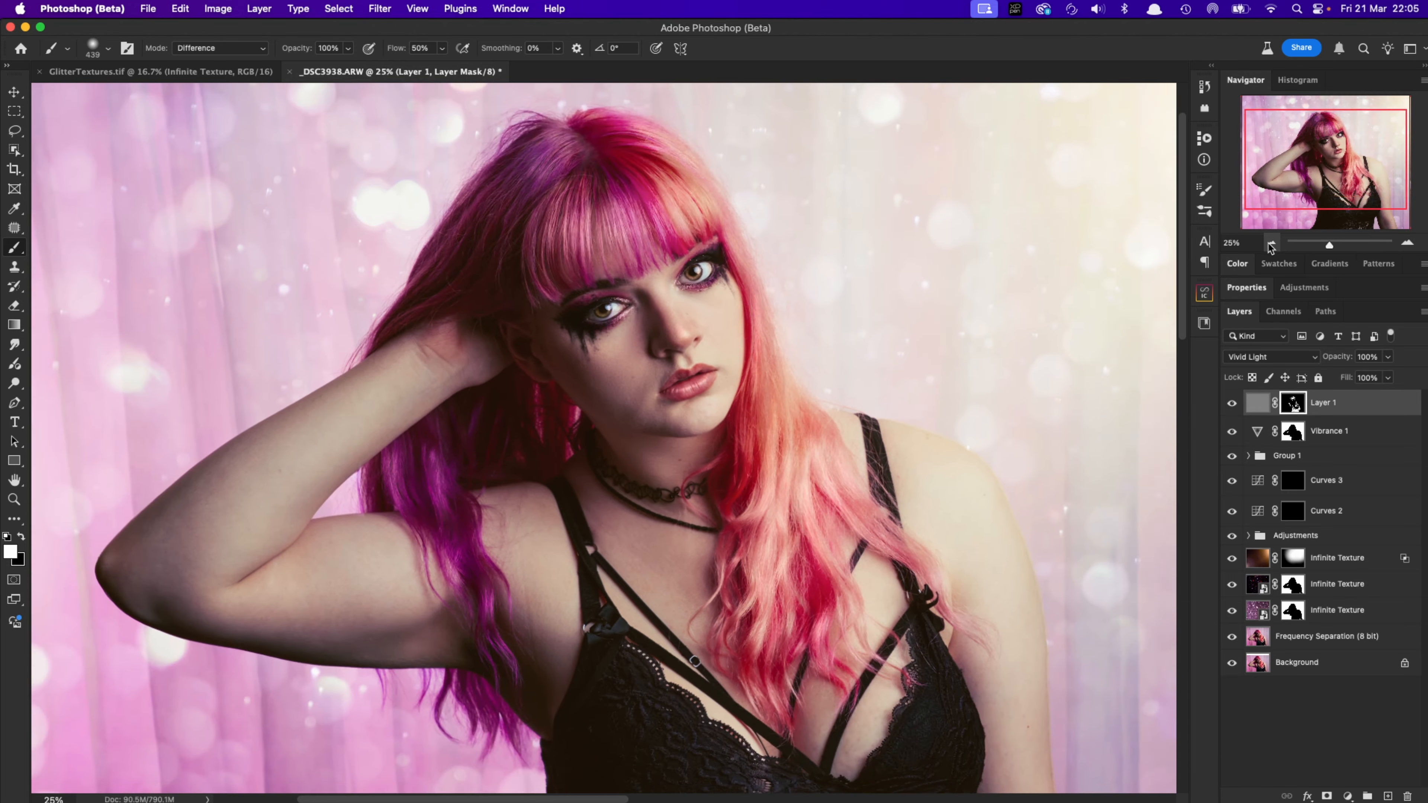
pyautogui.click(1272, 243)
pyautogui.moveTo(928, 520); pyautogui.dragTo(946, 498)
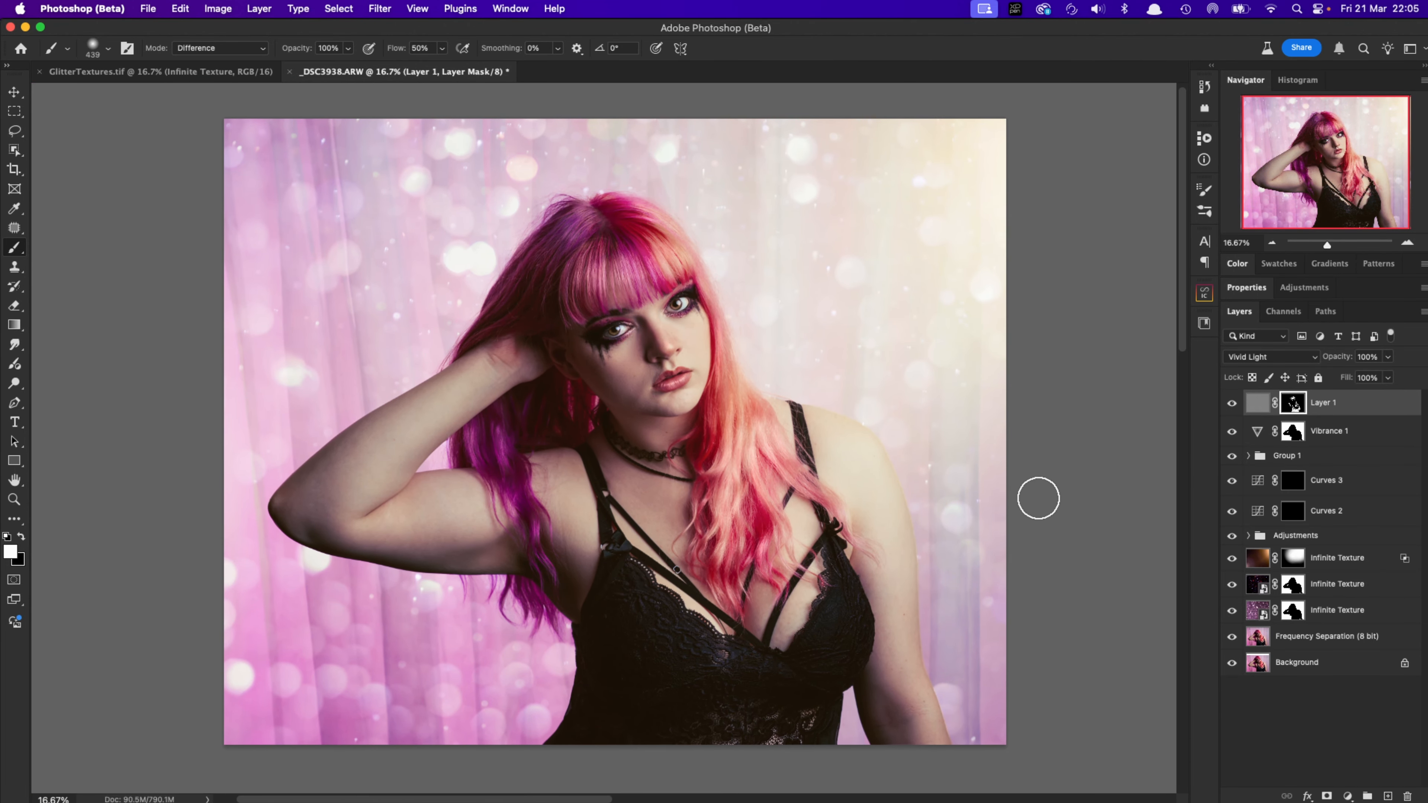
# Group all layers from Layer 1 down to Frequency Separation and name the group After
pyautogui.keyDown('shift'); pyautogui.click(1348, 638); pyautogui.keyUp('shift')
pyautogui.press('super+g')
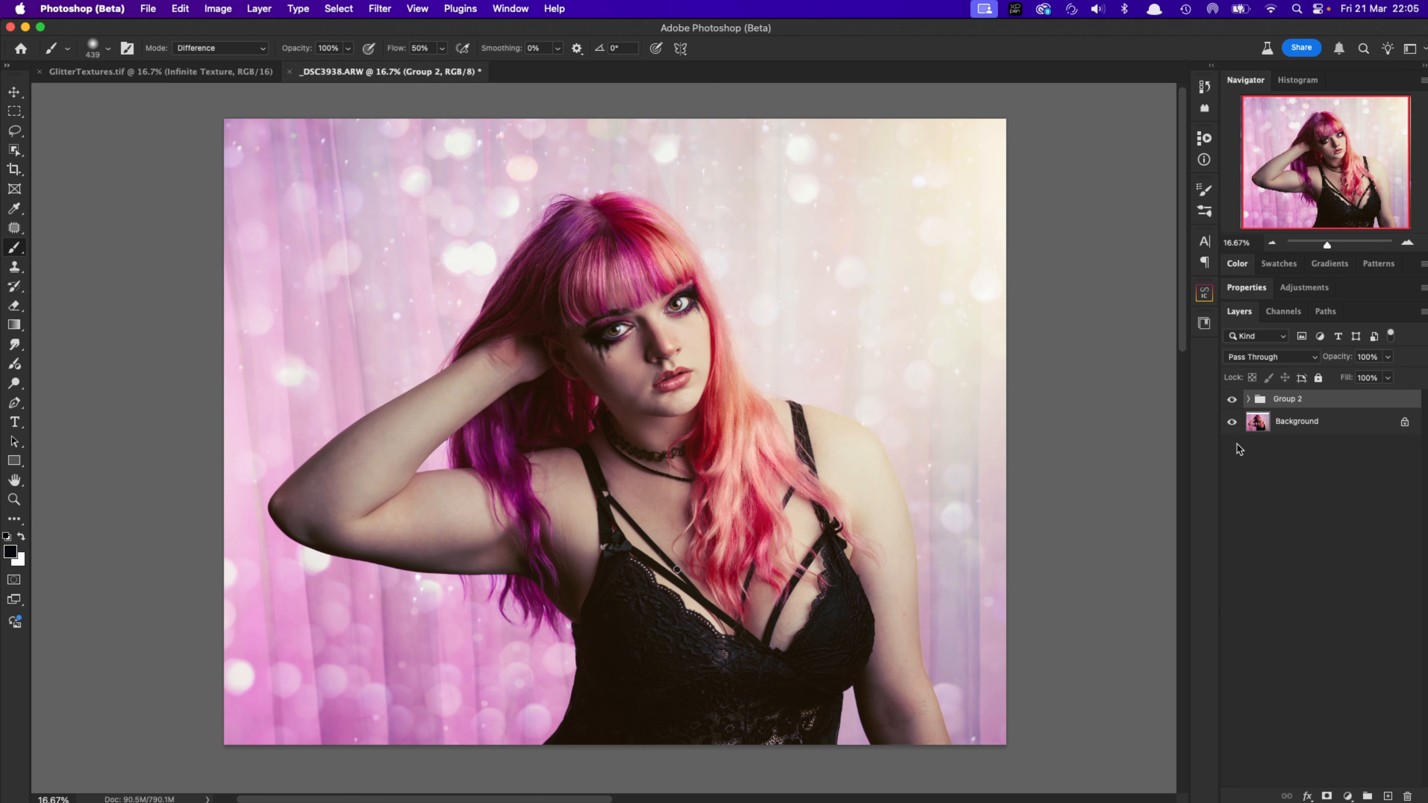
pyautogui.doubleClick(1286, 399)
pyautogui.write('After')
pyautogui.press('Return')
# Compare the portrait with and without the After group and review the layers inside it
pyautogui.click(1232, 400)
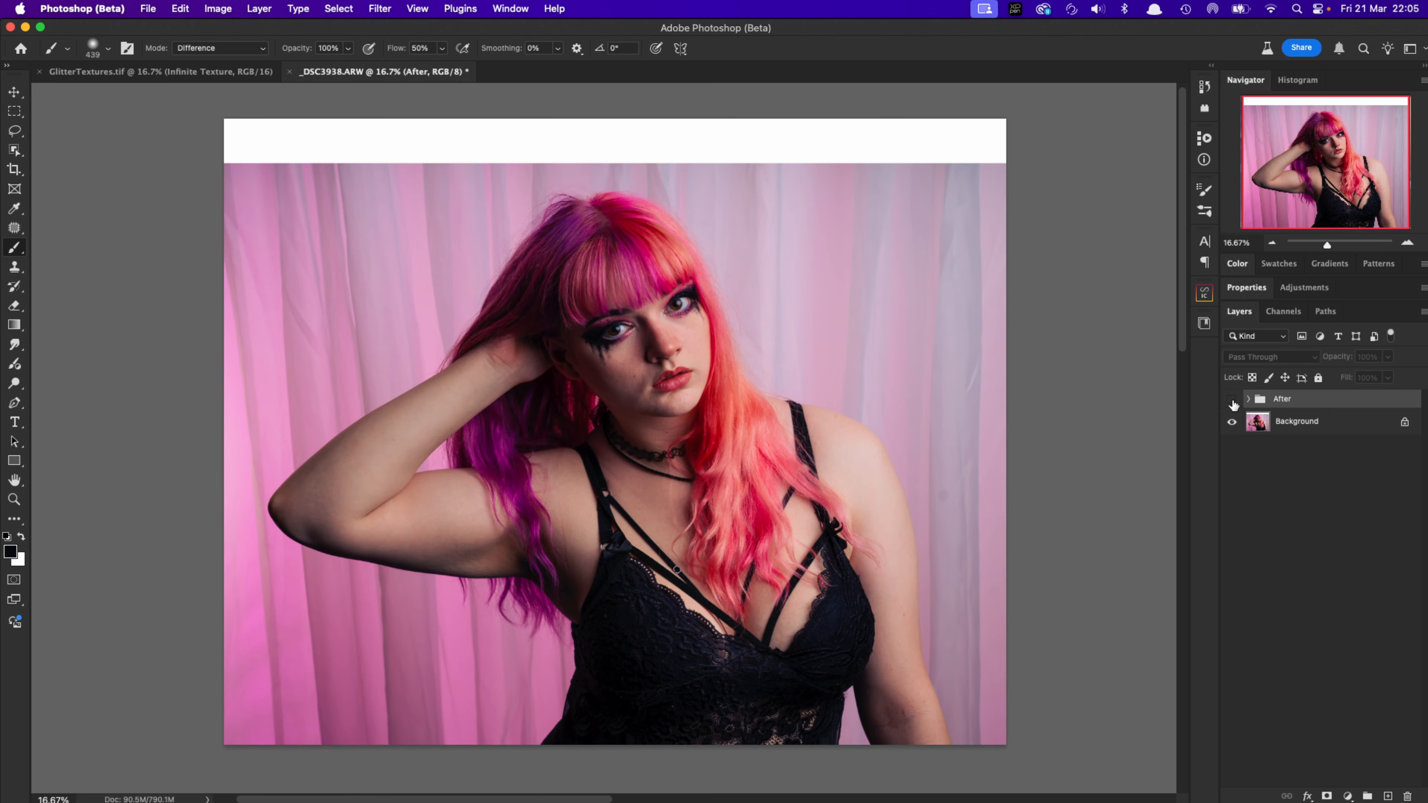
pyautogui.click(1232, 400)
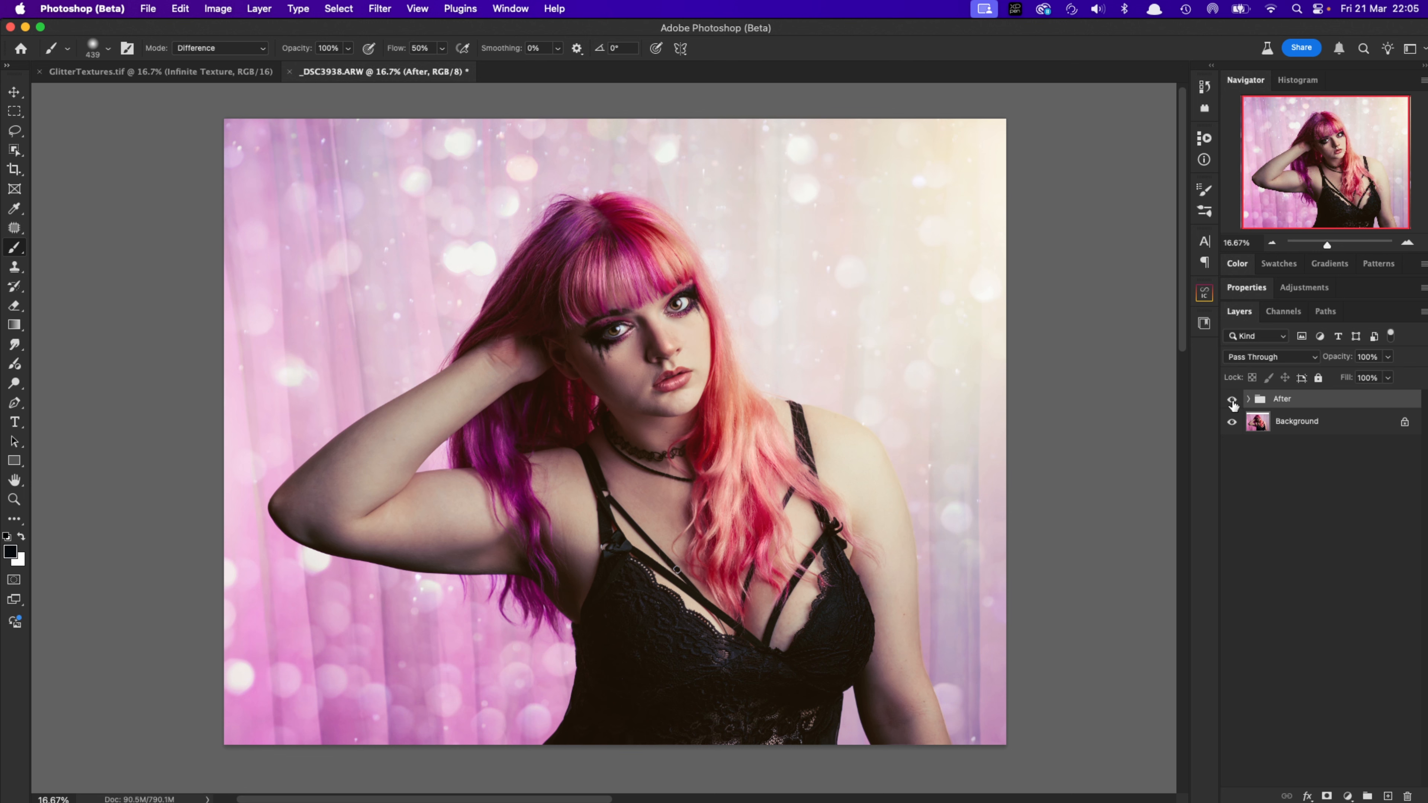
pyautogui.click(1232, 400)
pyautogui.click(1232, 401)
pyautogui.click(1247, 399)
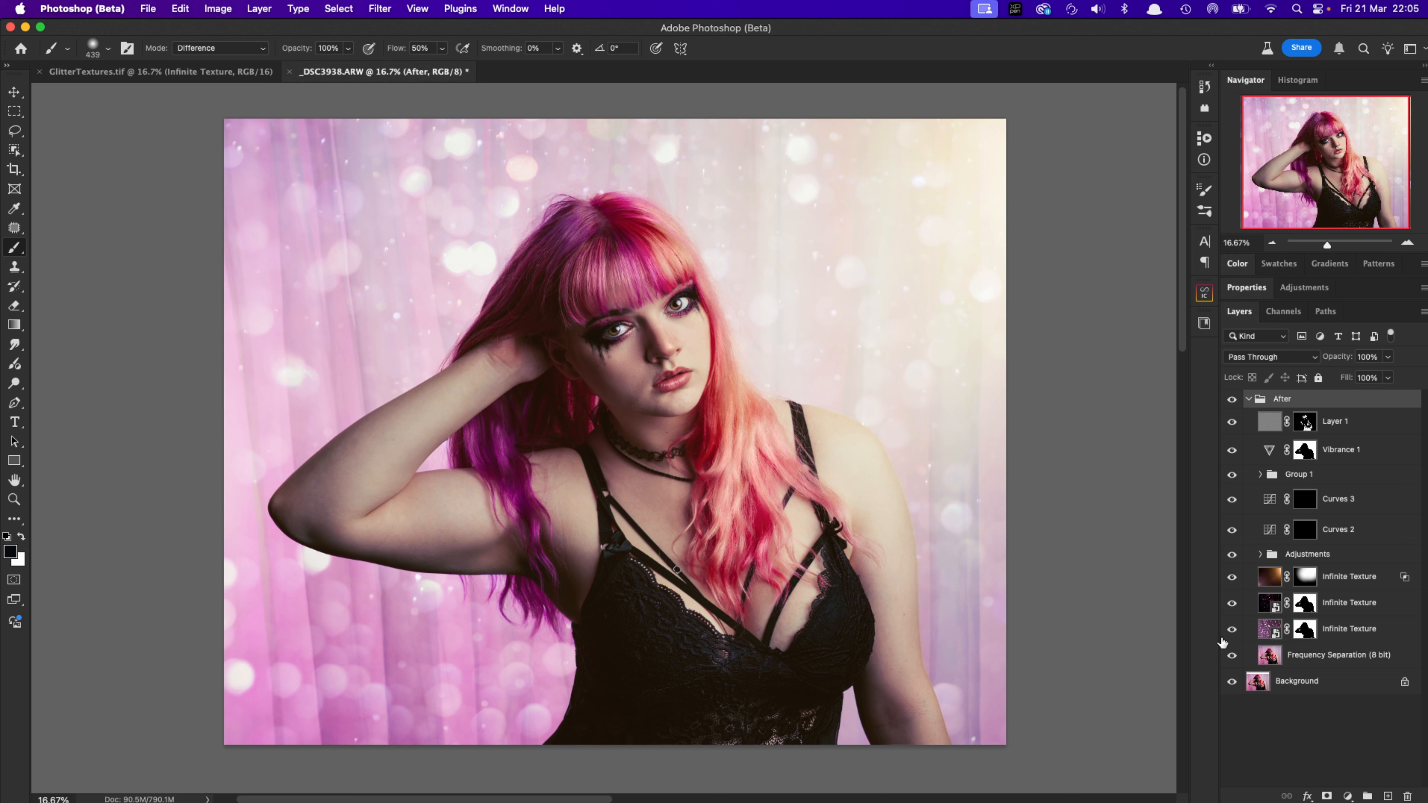
pyautogui.click(1247, 399)
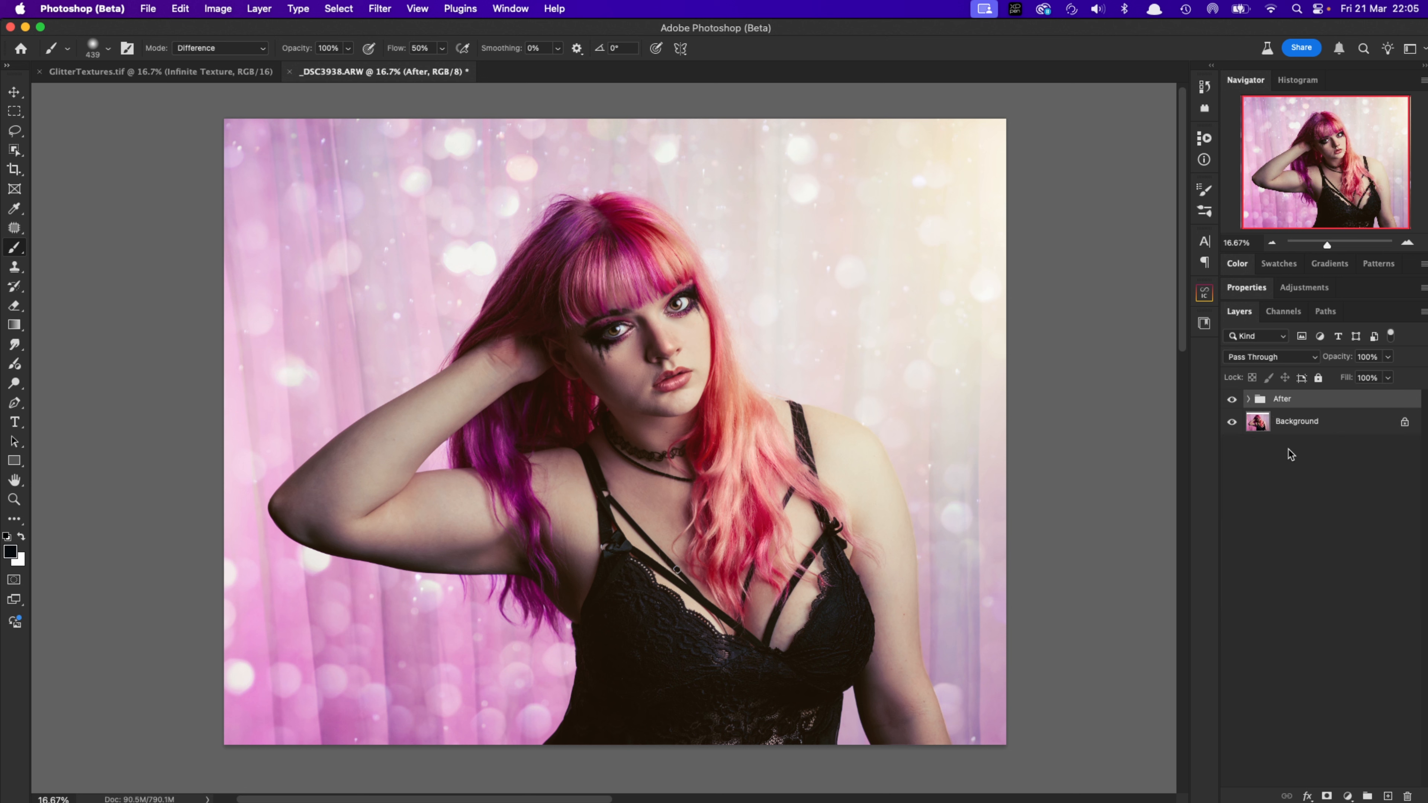
# Unlock the Background layer, duplicate it, and move the original above the After group
pyautogui.click(1405, 422)
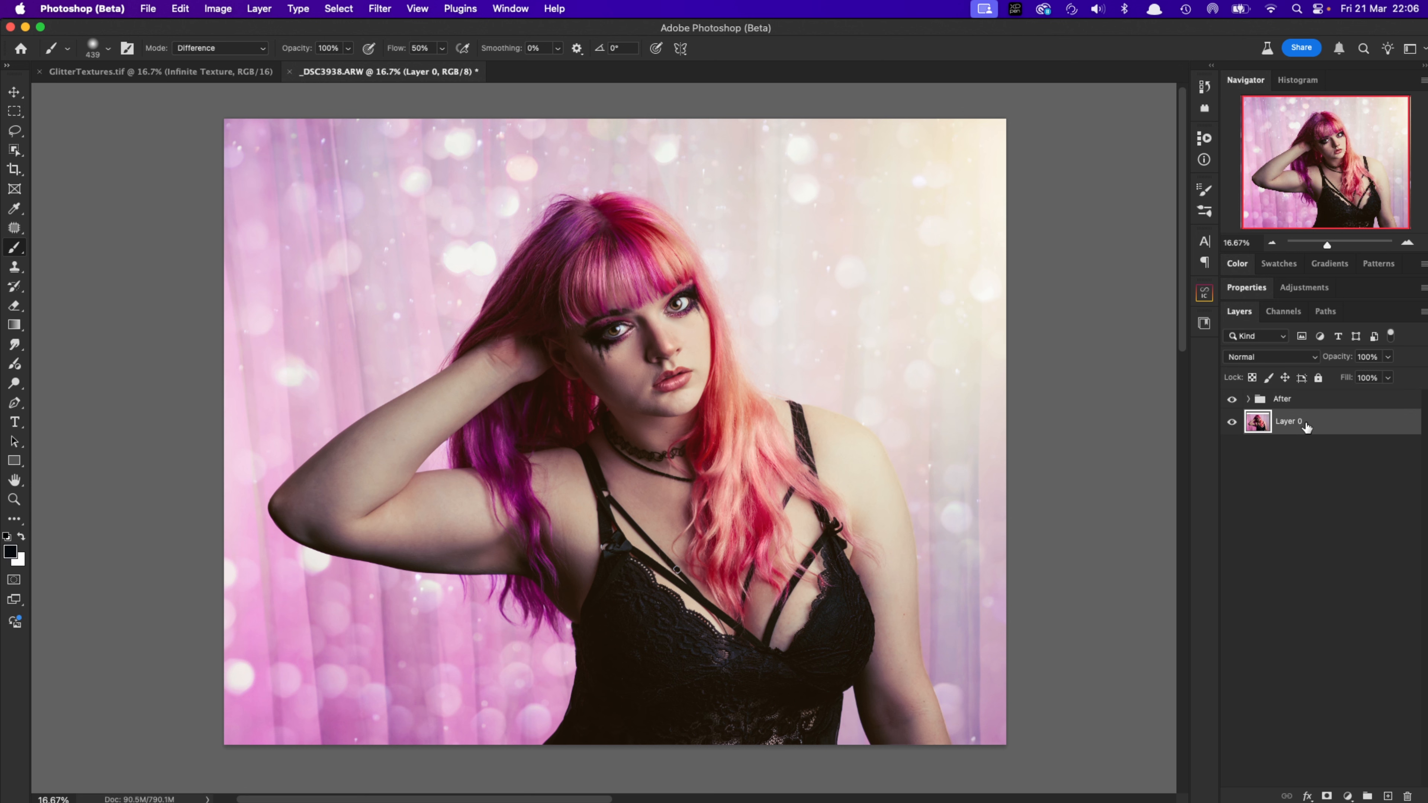
pyautogui.moveTo(1308, 427)
pyautogui.mouseDown()
pyautogui.moveTo(1311, 392)
pyautogui.moveTo(1307, 421)
pyautogui.mouseUp()
pyautogui.press('super+bracketright')
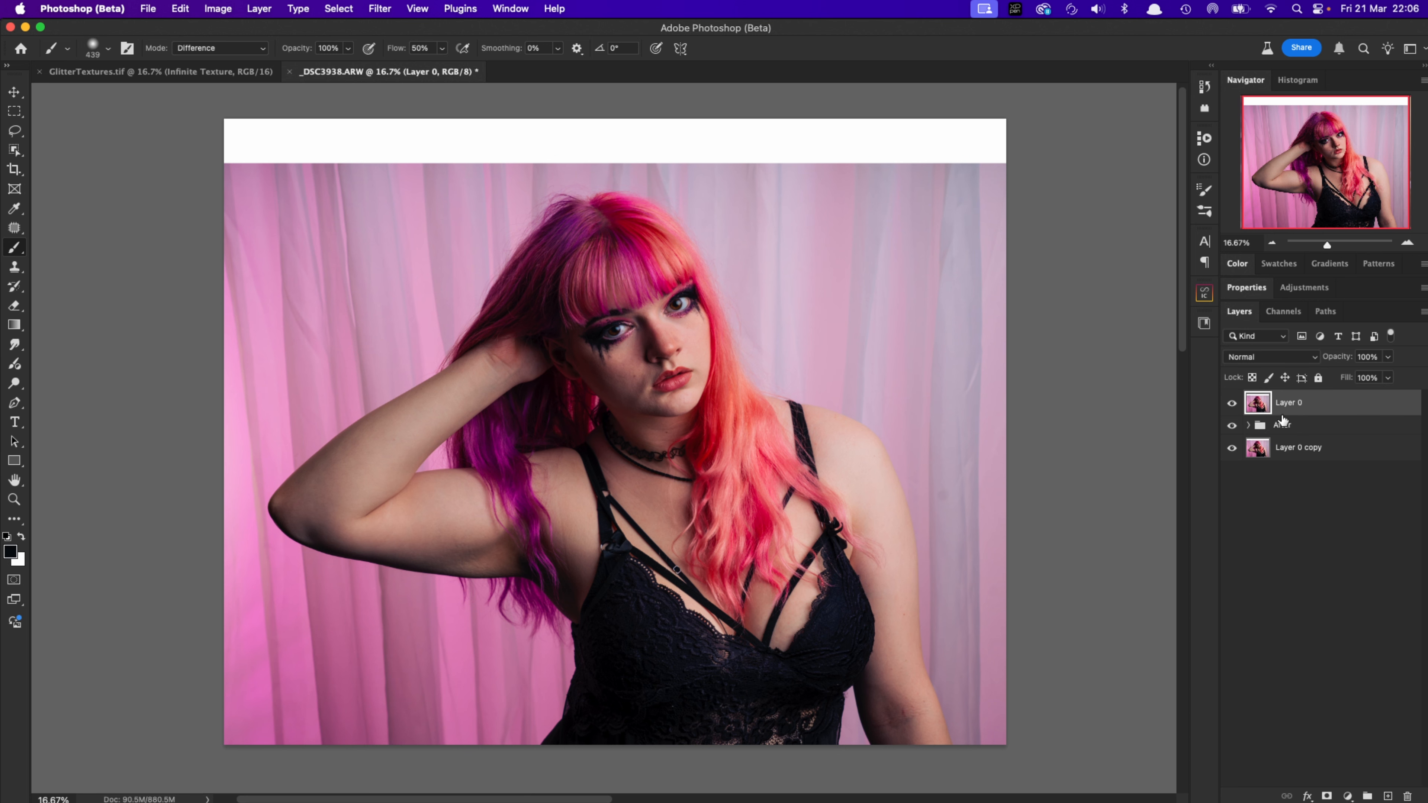
# Reduce the opacity of Layer 0 above the After group to 10%, checking the blend on the face
pyautogui.moveTo(1337, 360); pyautogui.dragTo(1242, 363)
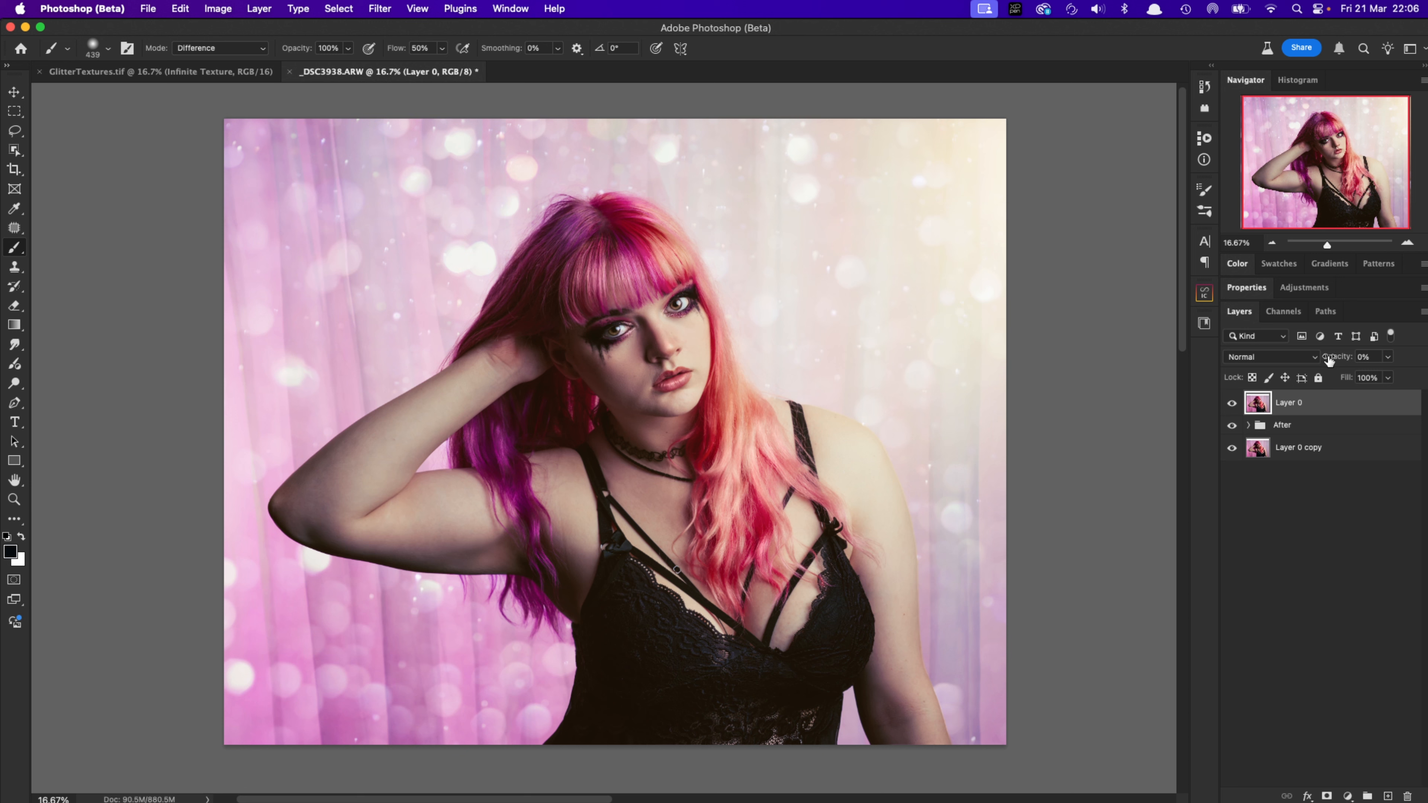
pyautogui.moveTo(1328, 361); pyautogui.dragTo(1332, 362)
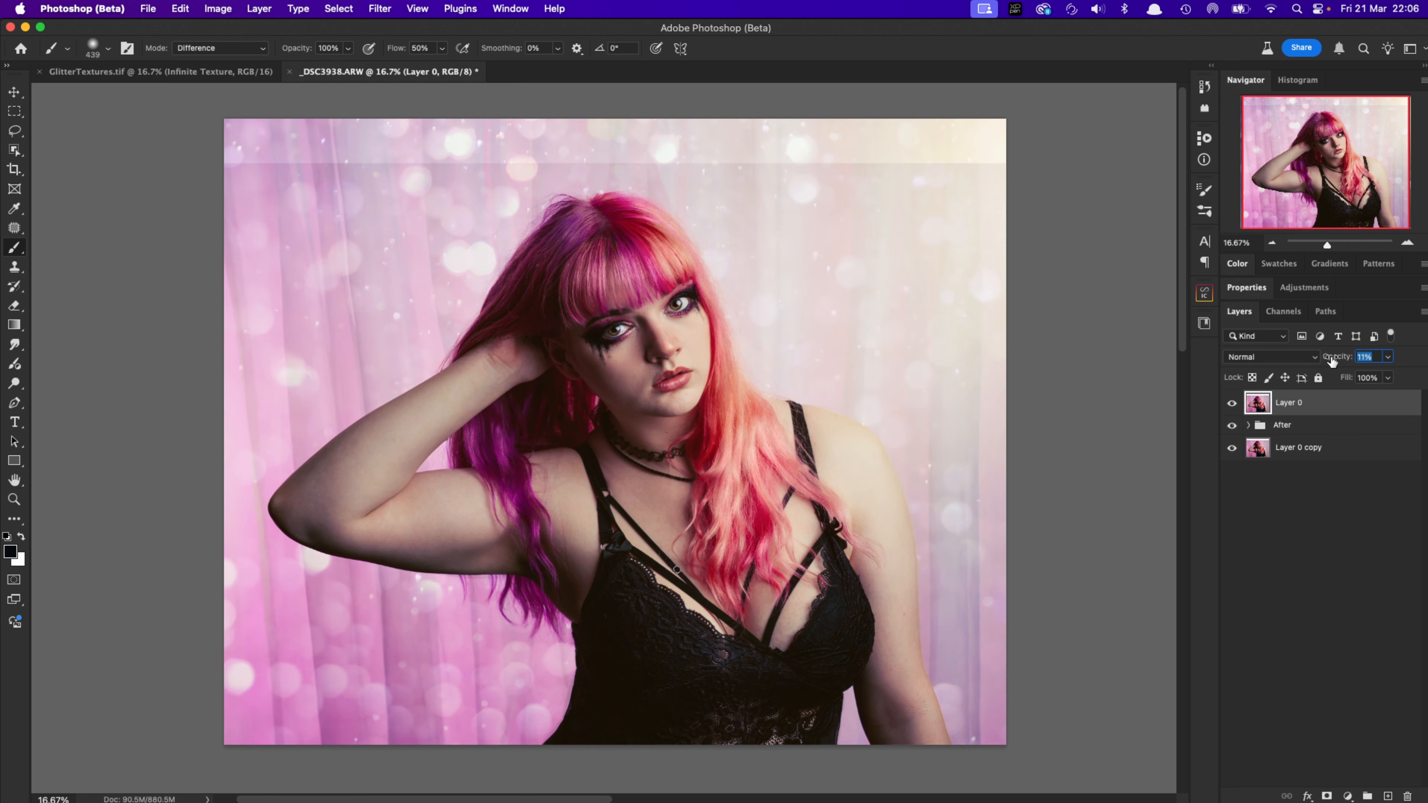
pyautogui.click(1402, 243)
pyautogui.click(1403, 243)
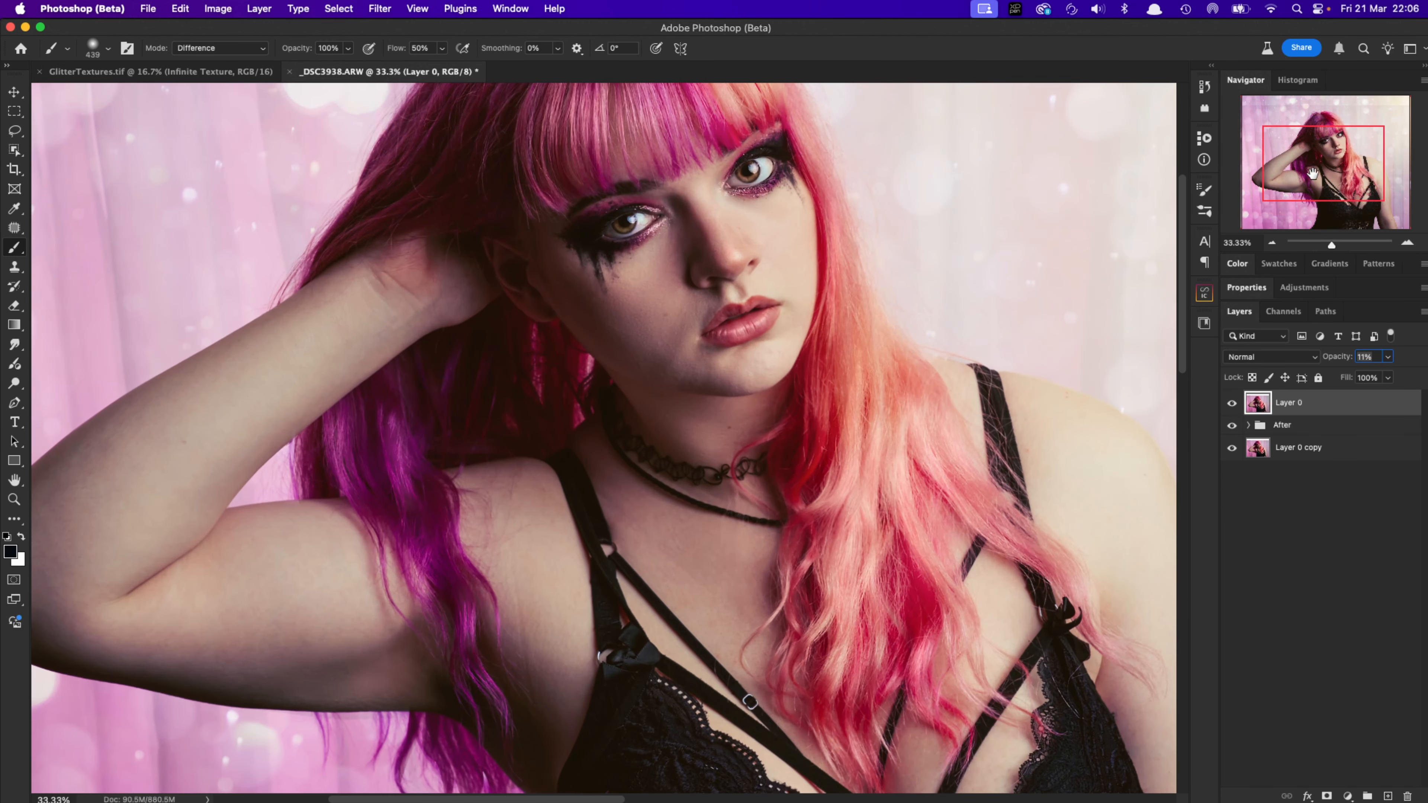
pyautogui.moveTo(1337, 361)
pyautogui.mouseDown()
pyautogui.moveTo(1348, 365)
pyautogui.moveTo(1327, 363)
pyautogui.mouseUp()
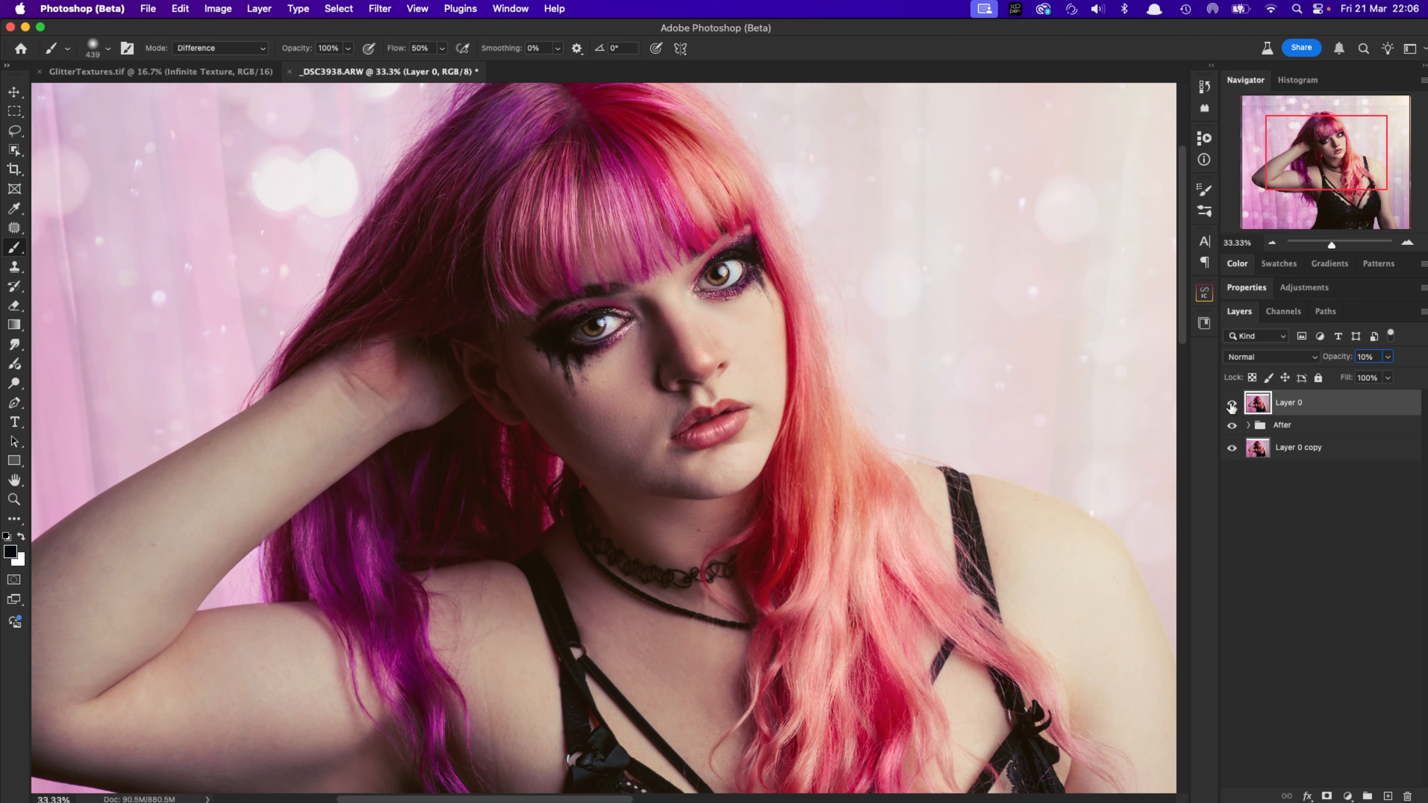
# Compare the face and hair with and without the faded Layer 0
pyautogui.click(1231, 404)
pyautogui.click(1231, 404)
pyautogui.click(1231, 404)
pyautogui.click(1231, 404)
pyautogui.click(1231, 403)
# Move Layer 0 into the After group and compare the portrait with and without the group
pyautogui.moveTo(1290, 406); pyautogui.dragTo(1263, 425)
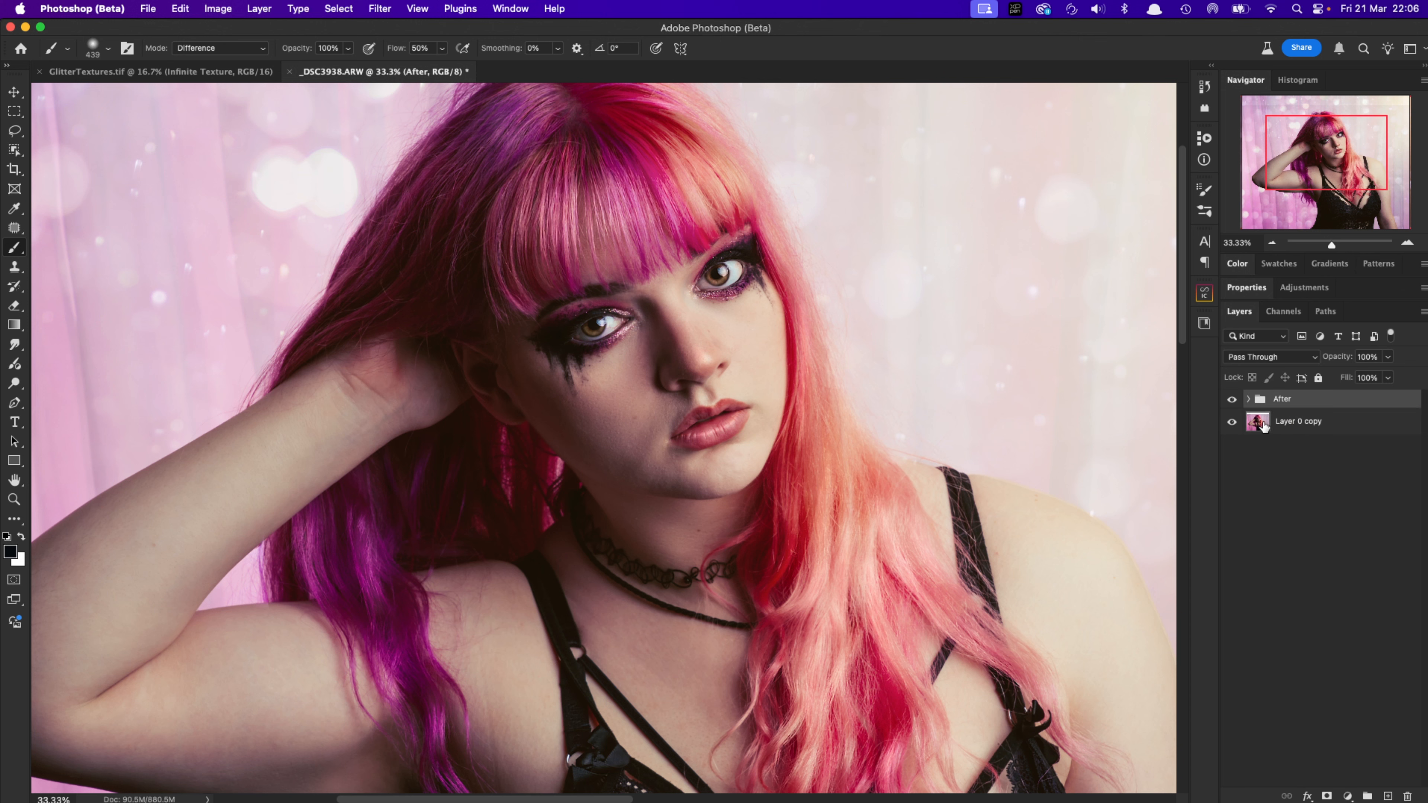
pyautogui.click(1231, 400)
pyautogui.click(1231, 400)
pyautogui.click(1275, 244)
pyautogui.click(1274, 244)
pyautogui.click(1275, 244)
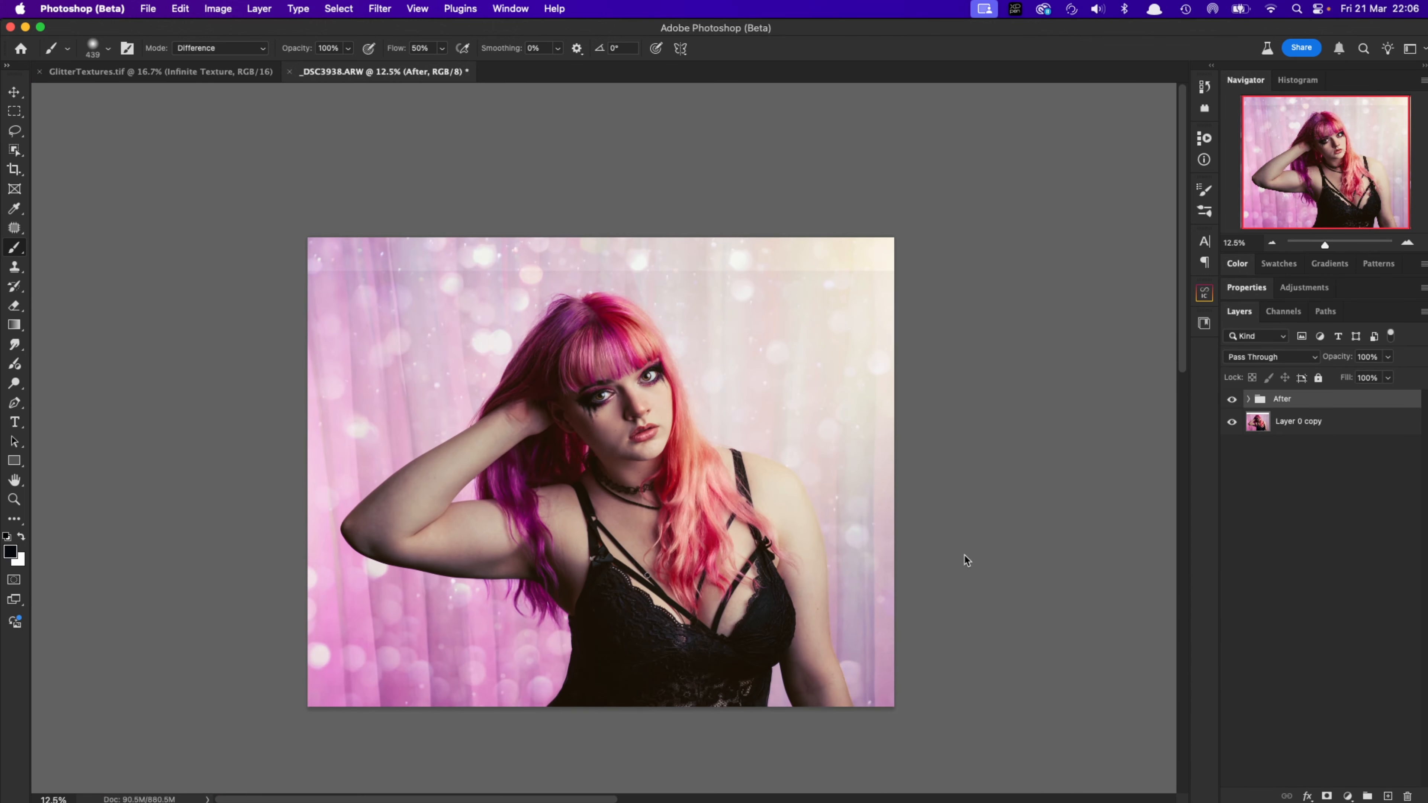
pyautogui.scroll(-2, 981, 495)
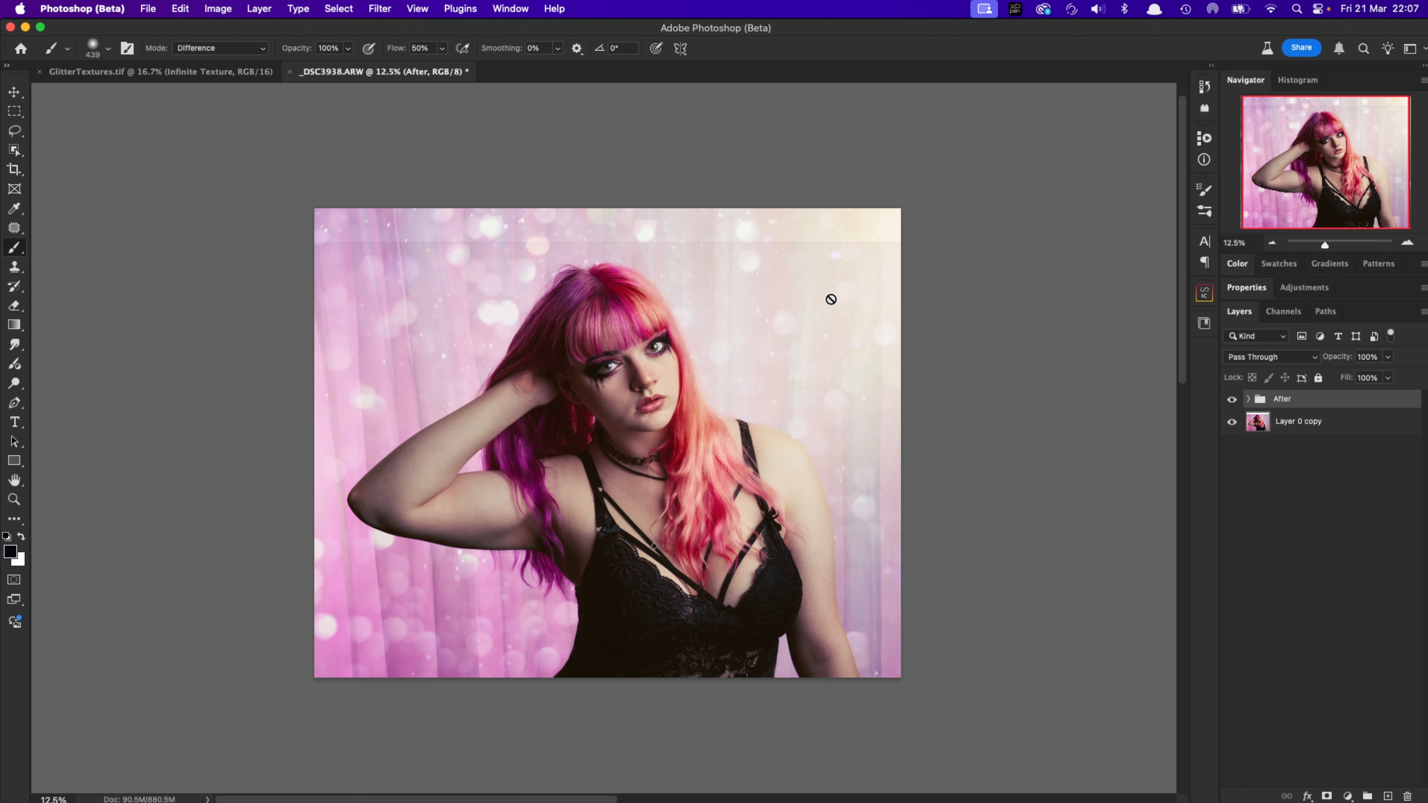
# Add a white layer mask to Layer 0 inside the After group
pyautogui.click(1248, 398)
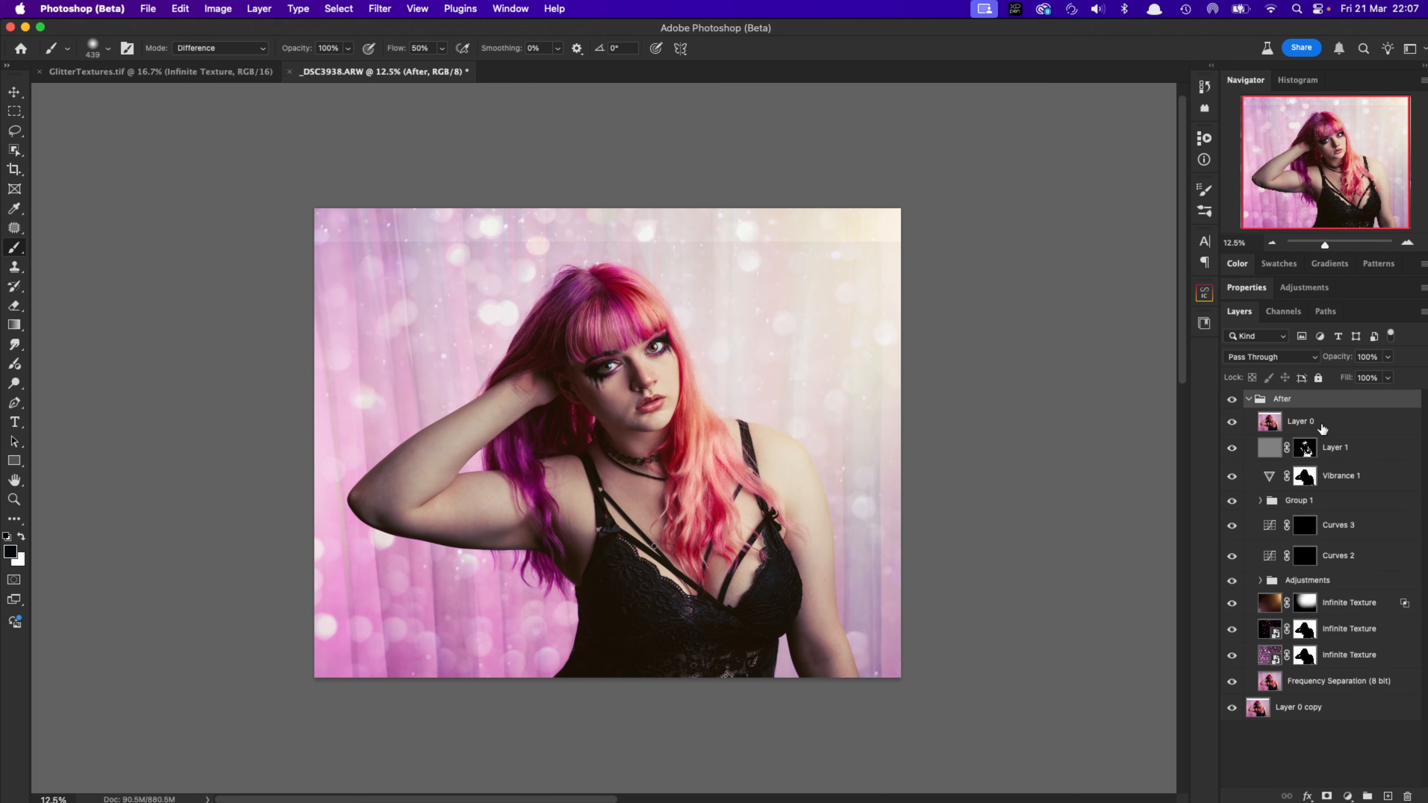
pyautogui.click(1320, 421)
pyautogui.click(1327, 796)
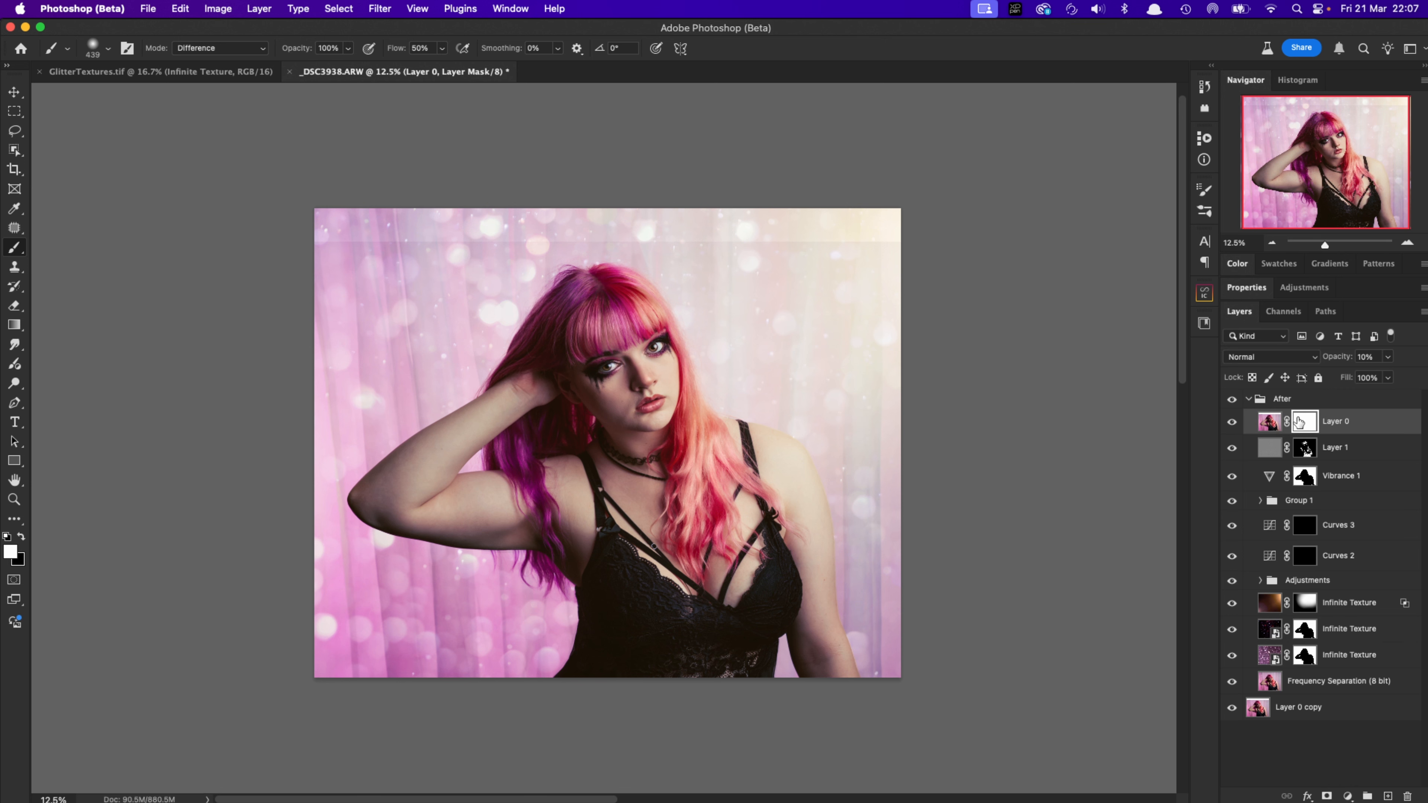
# Mask out Layer 0 along the photo's upper edge with a short black-to-transparent linear gradient, hiding the horizontal seam above the hair
pyautogui.press('g')
pyautogui.click(270, 48)
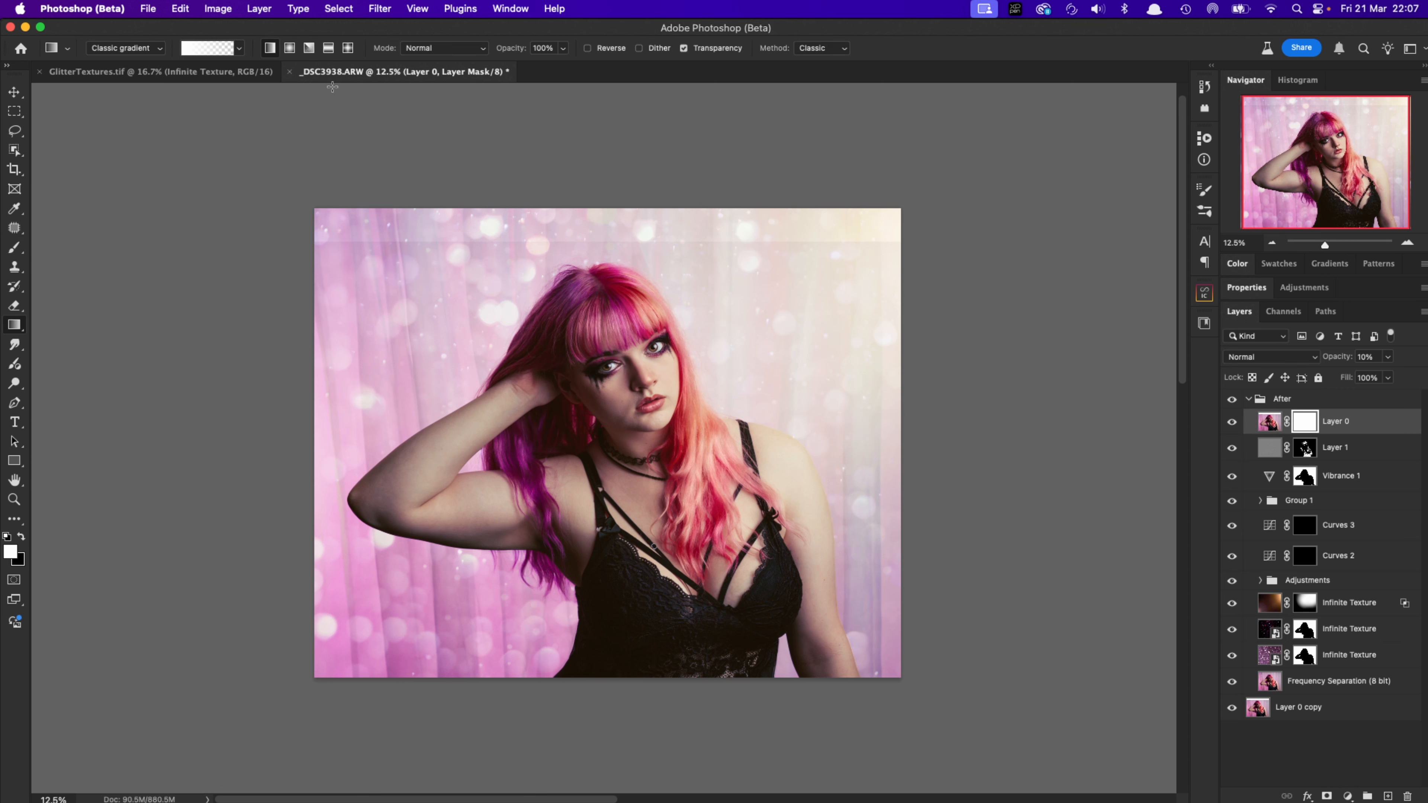
pyautogui.doubleClick(651, 251)
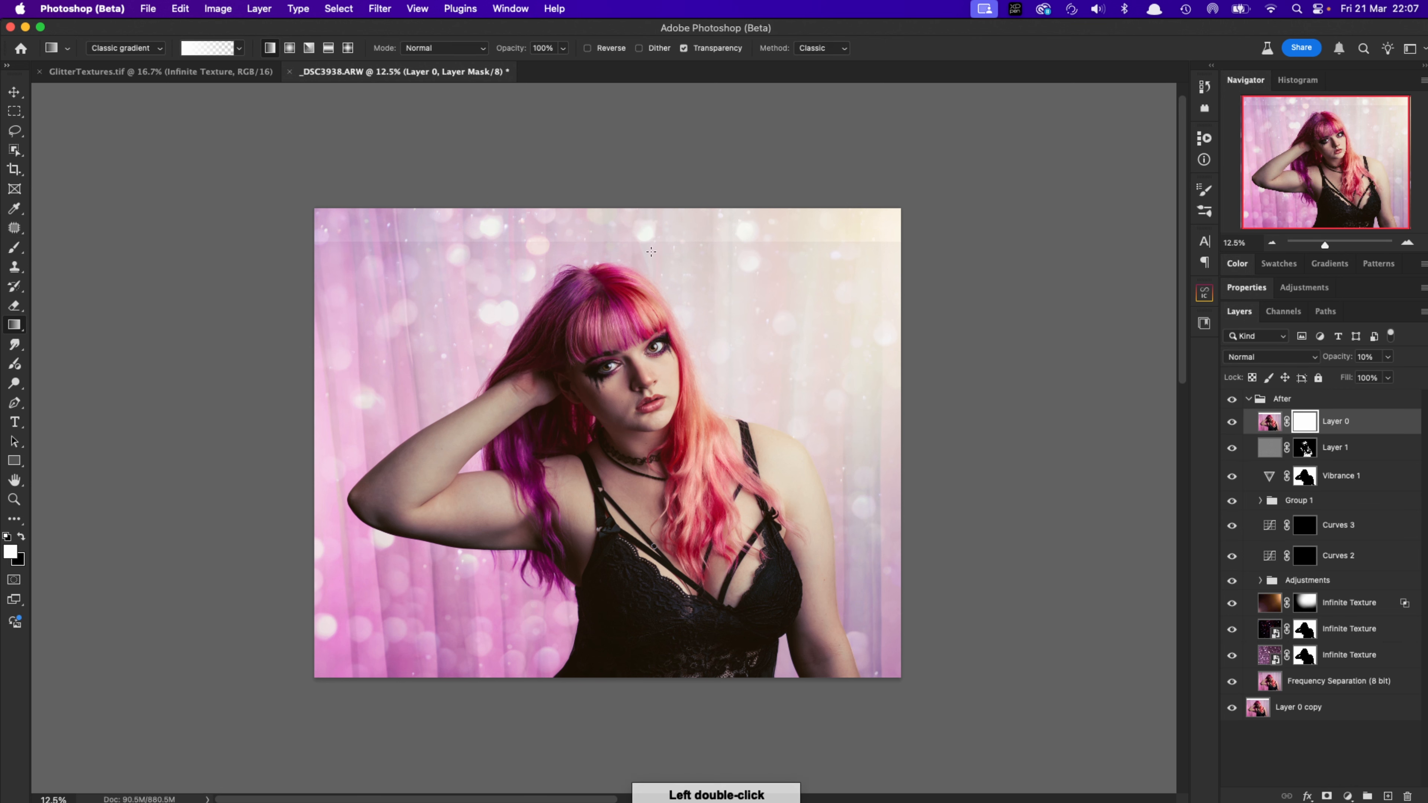
pyautogui.press('x')
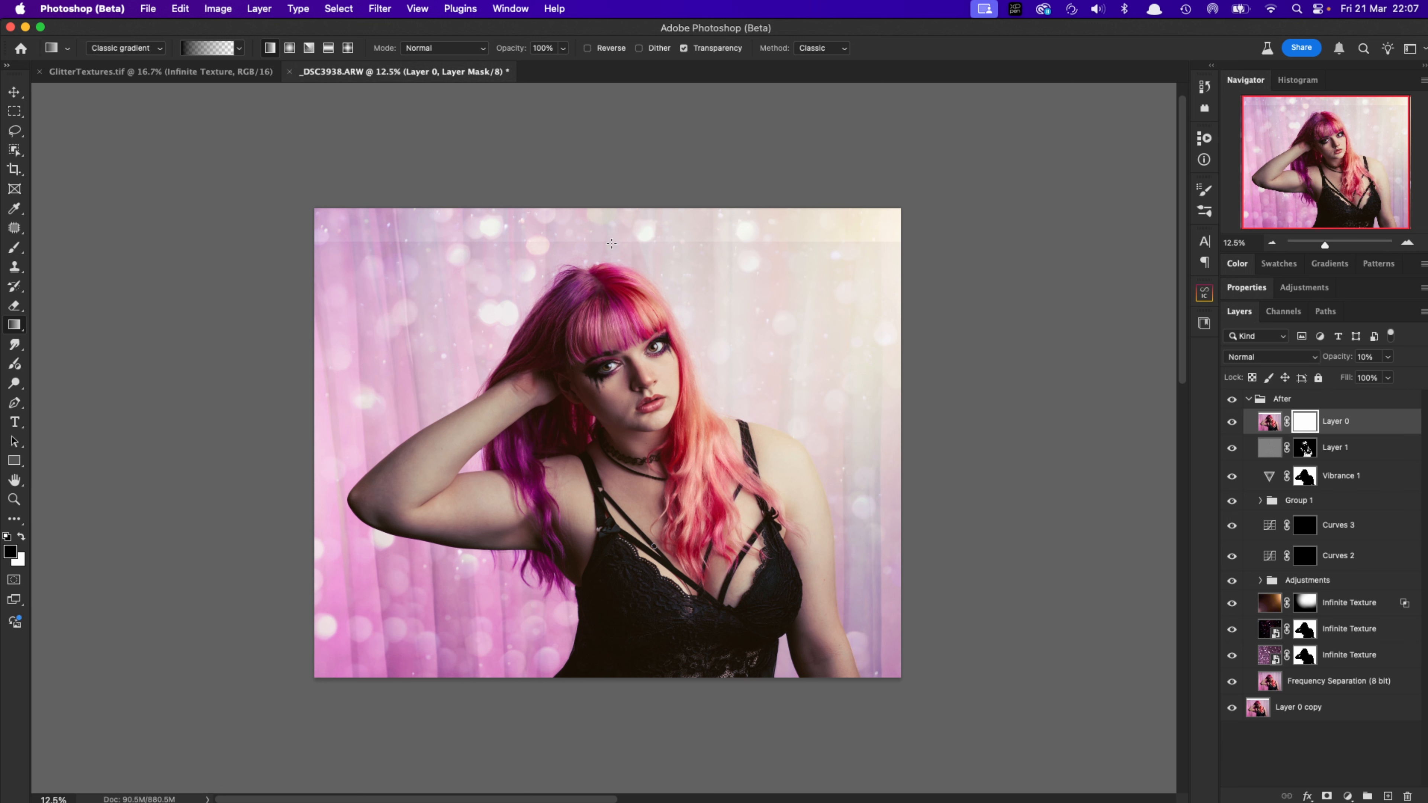
pyautogui.moveTo(616, 260); pyautogui.dragTo(616, 260)
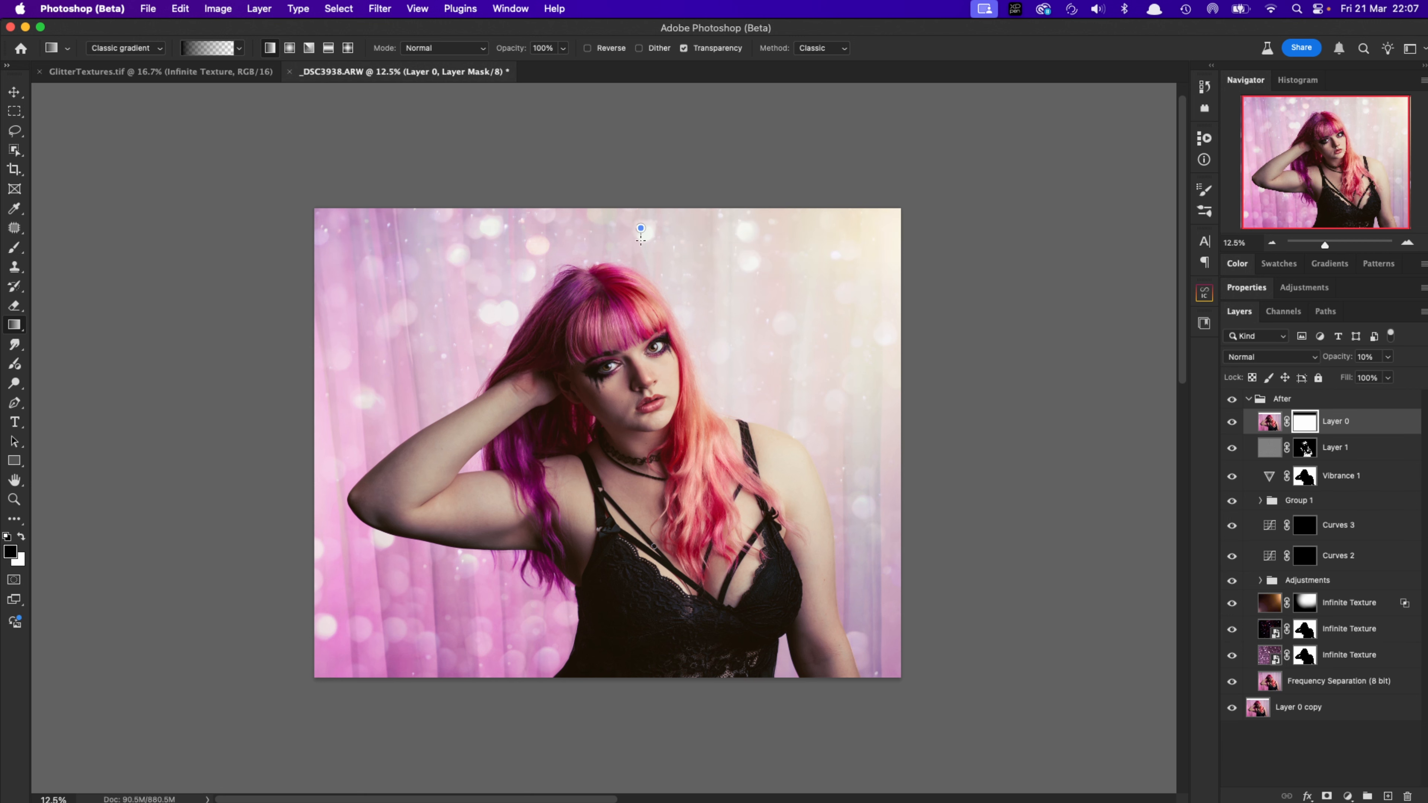